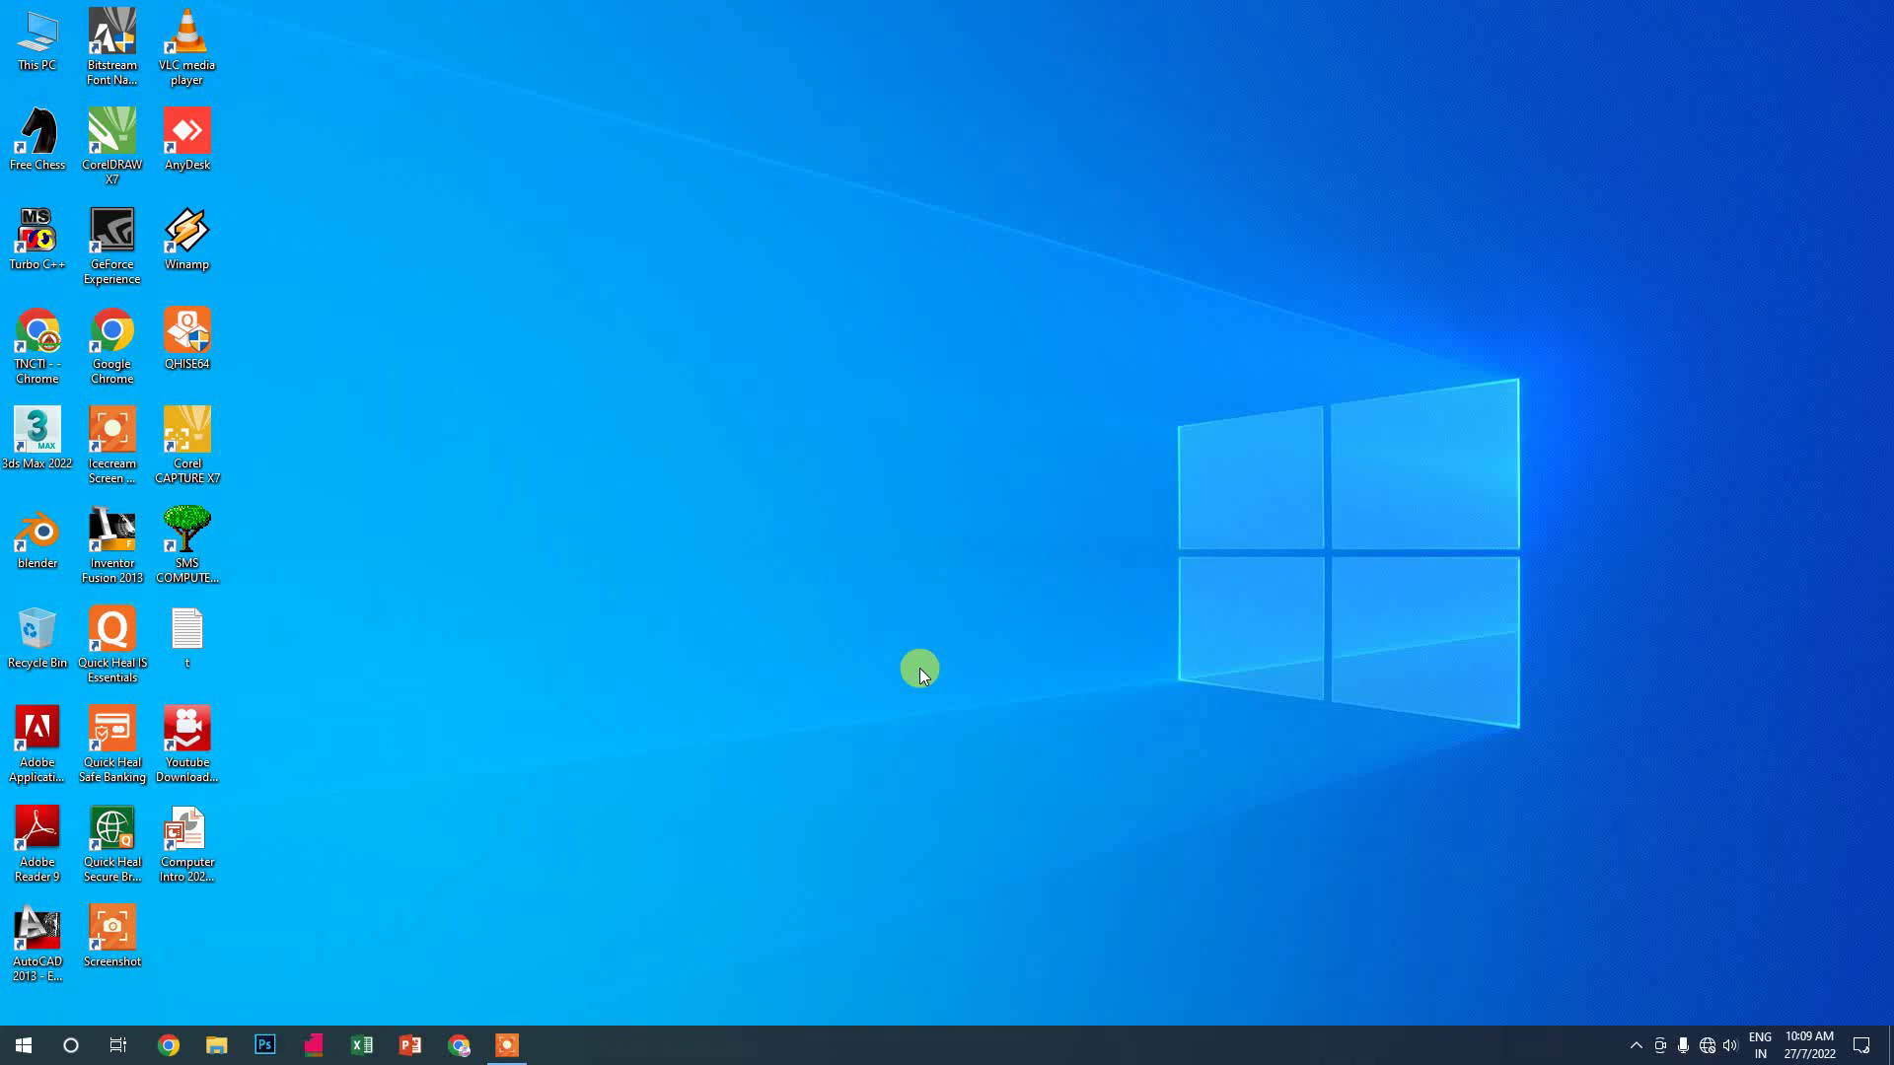
Launch Notepad by entering notepad in the Run box from the Start right-click menu
right_click(24, 1053)
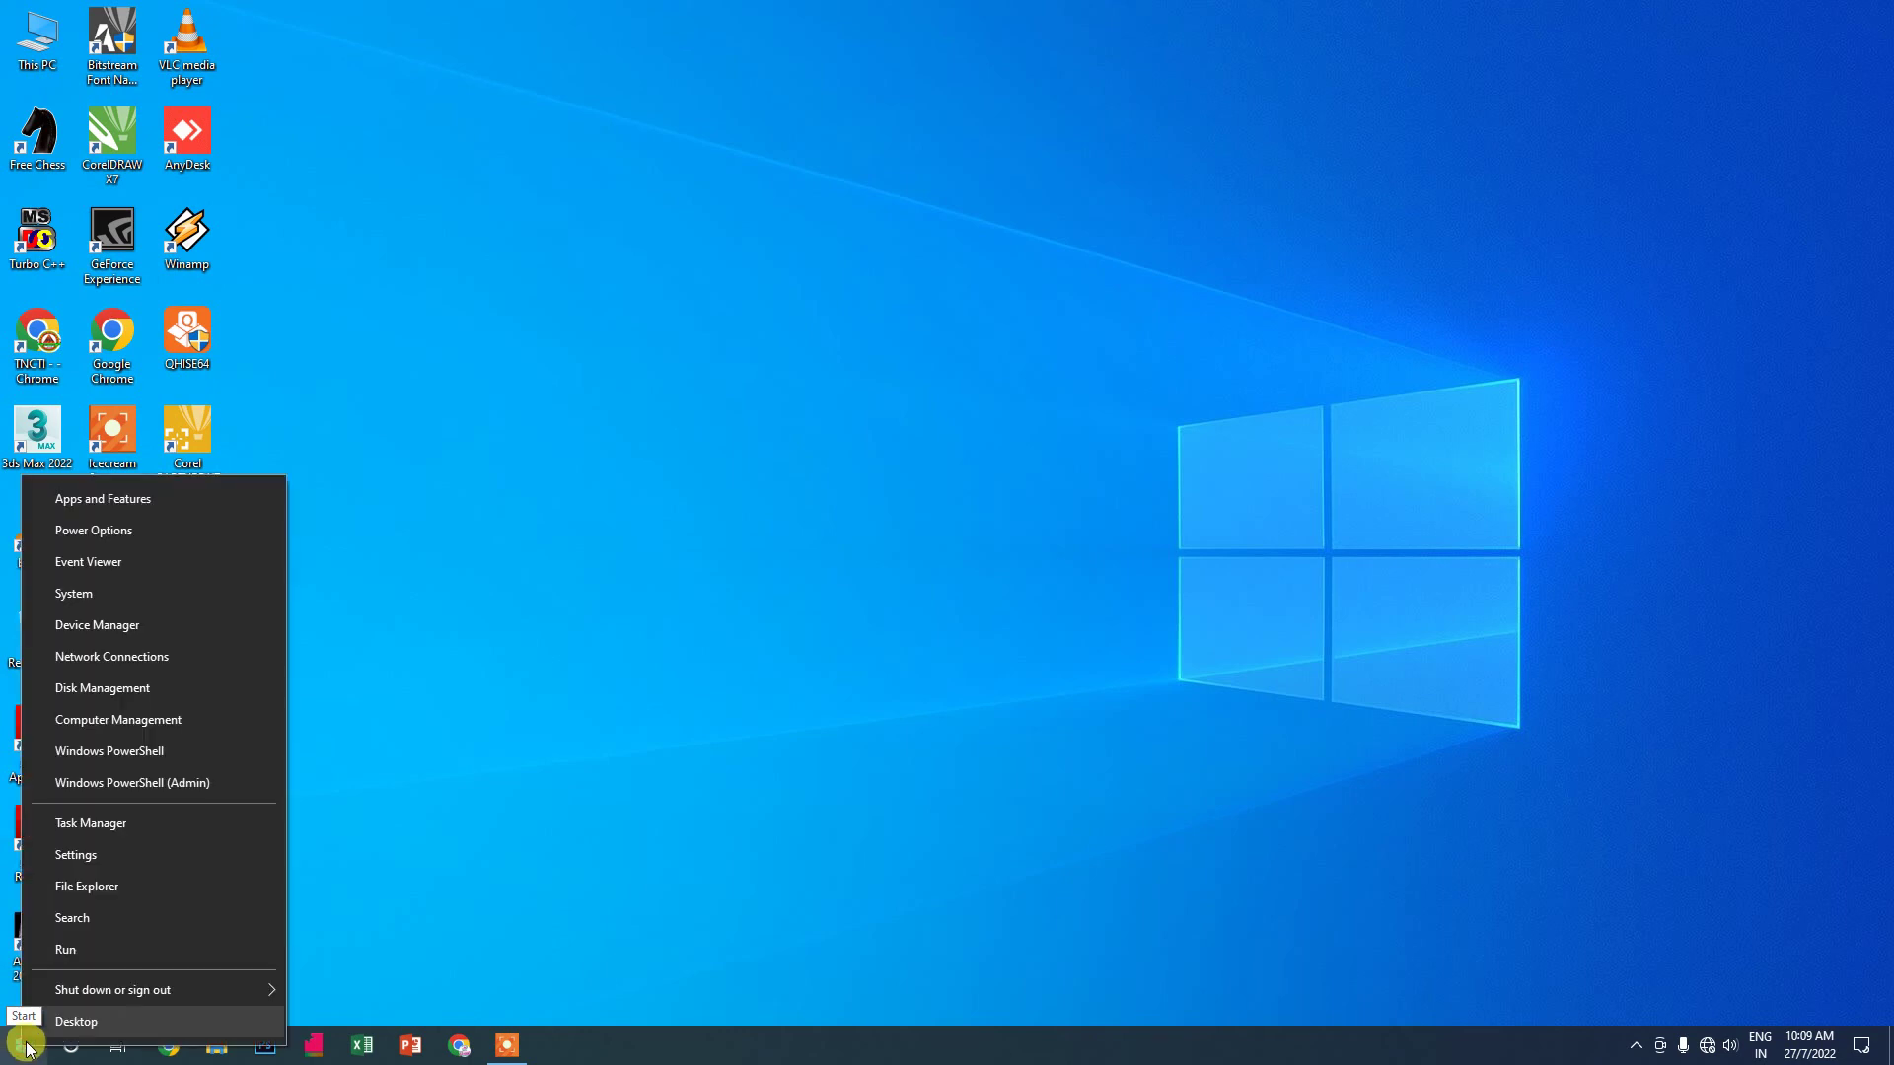
click(98, 963)
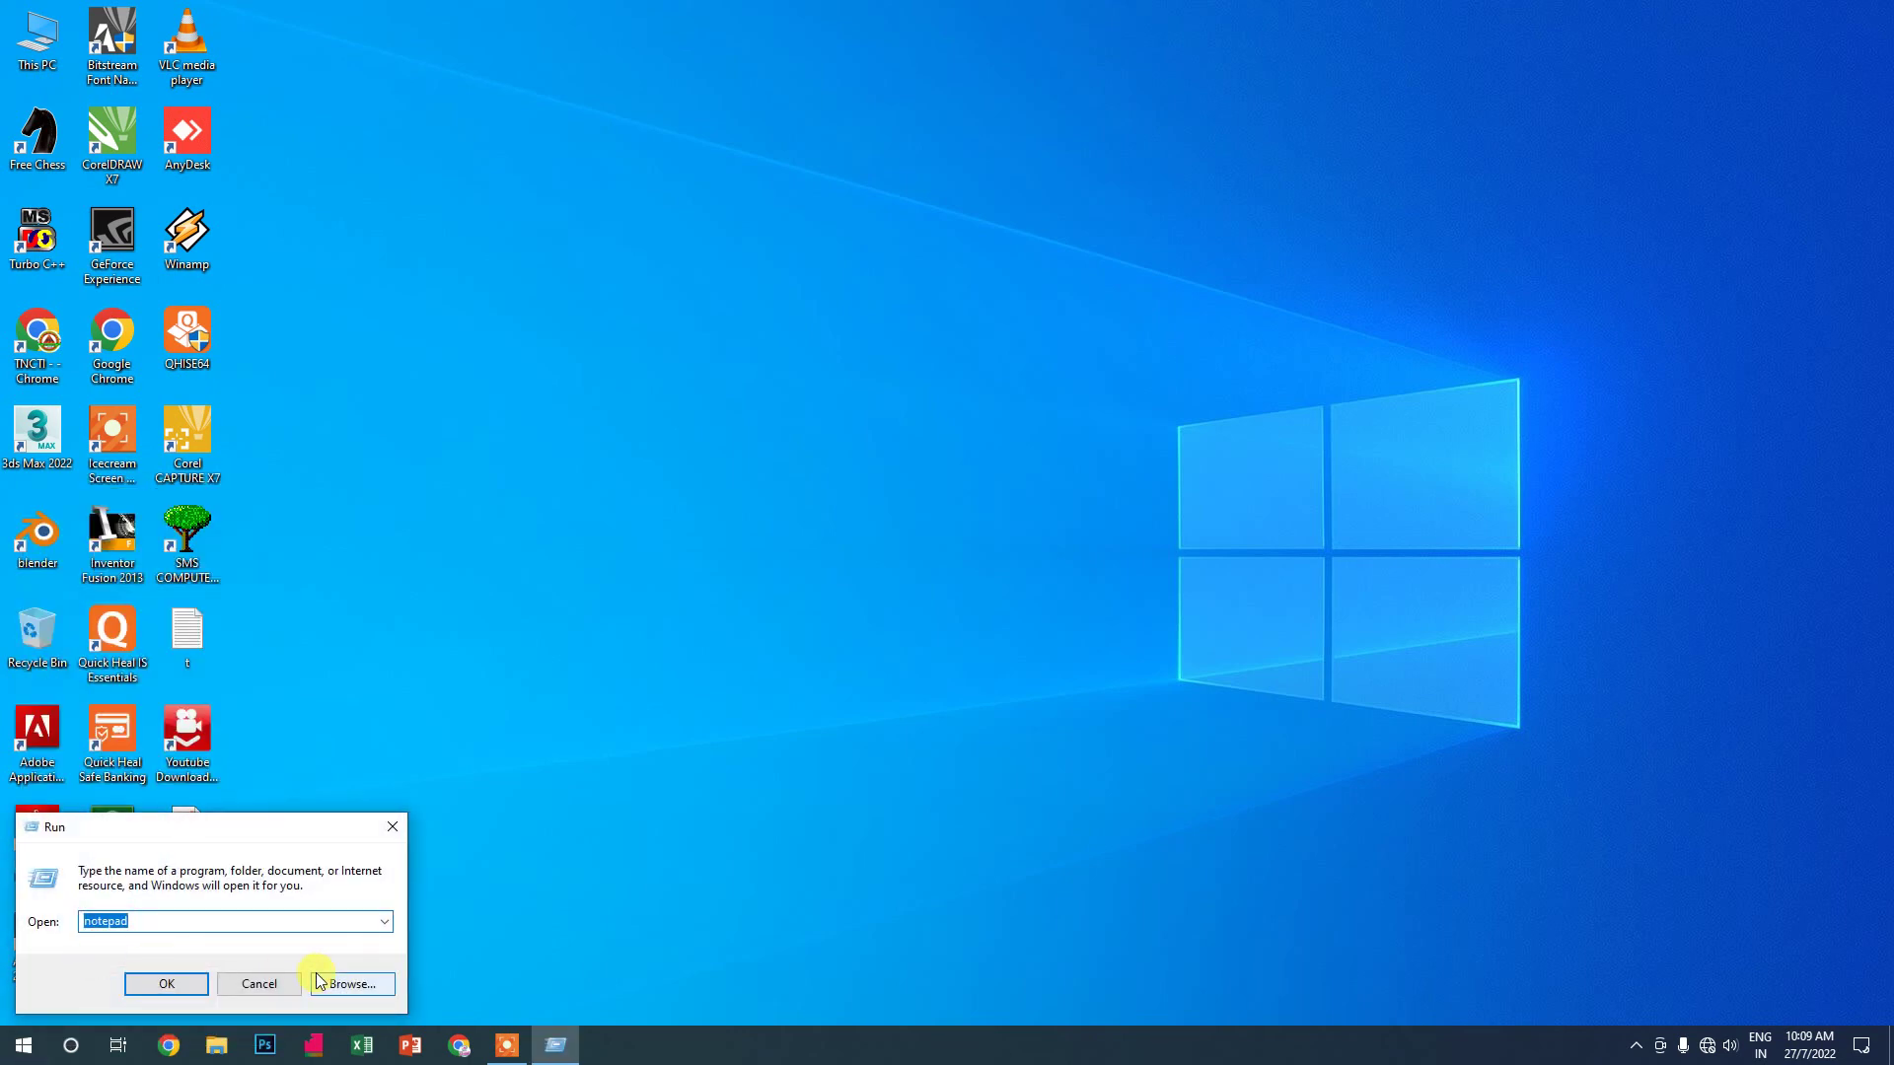
text(notepad)
key(Return)
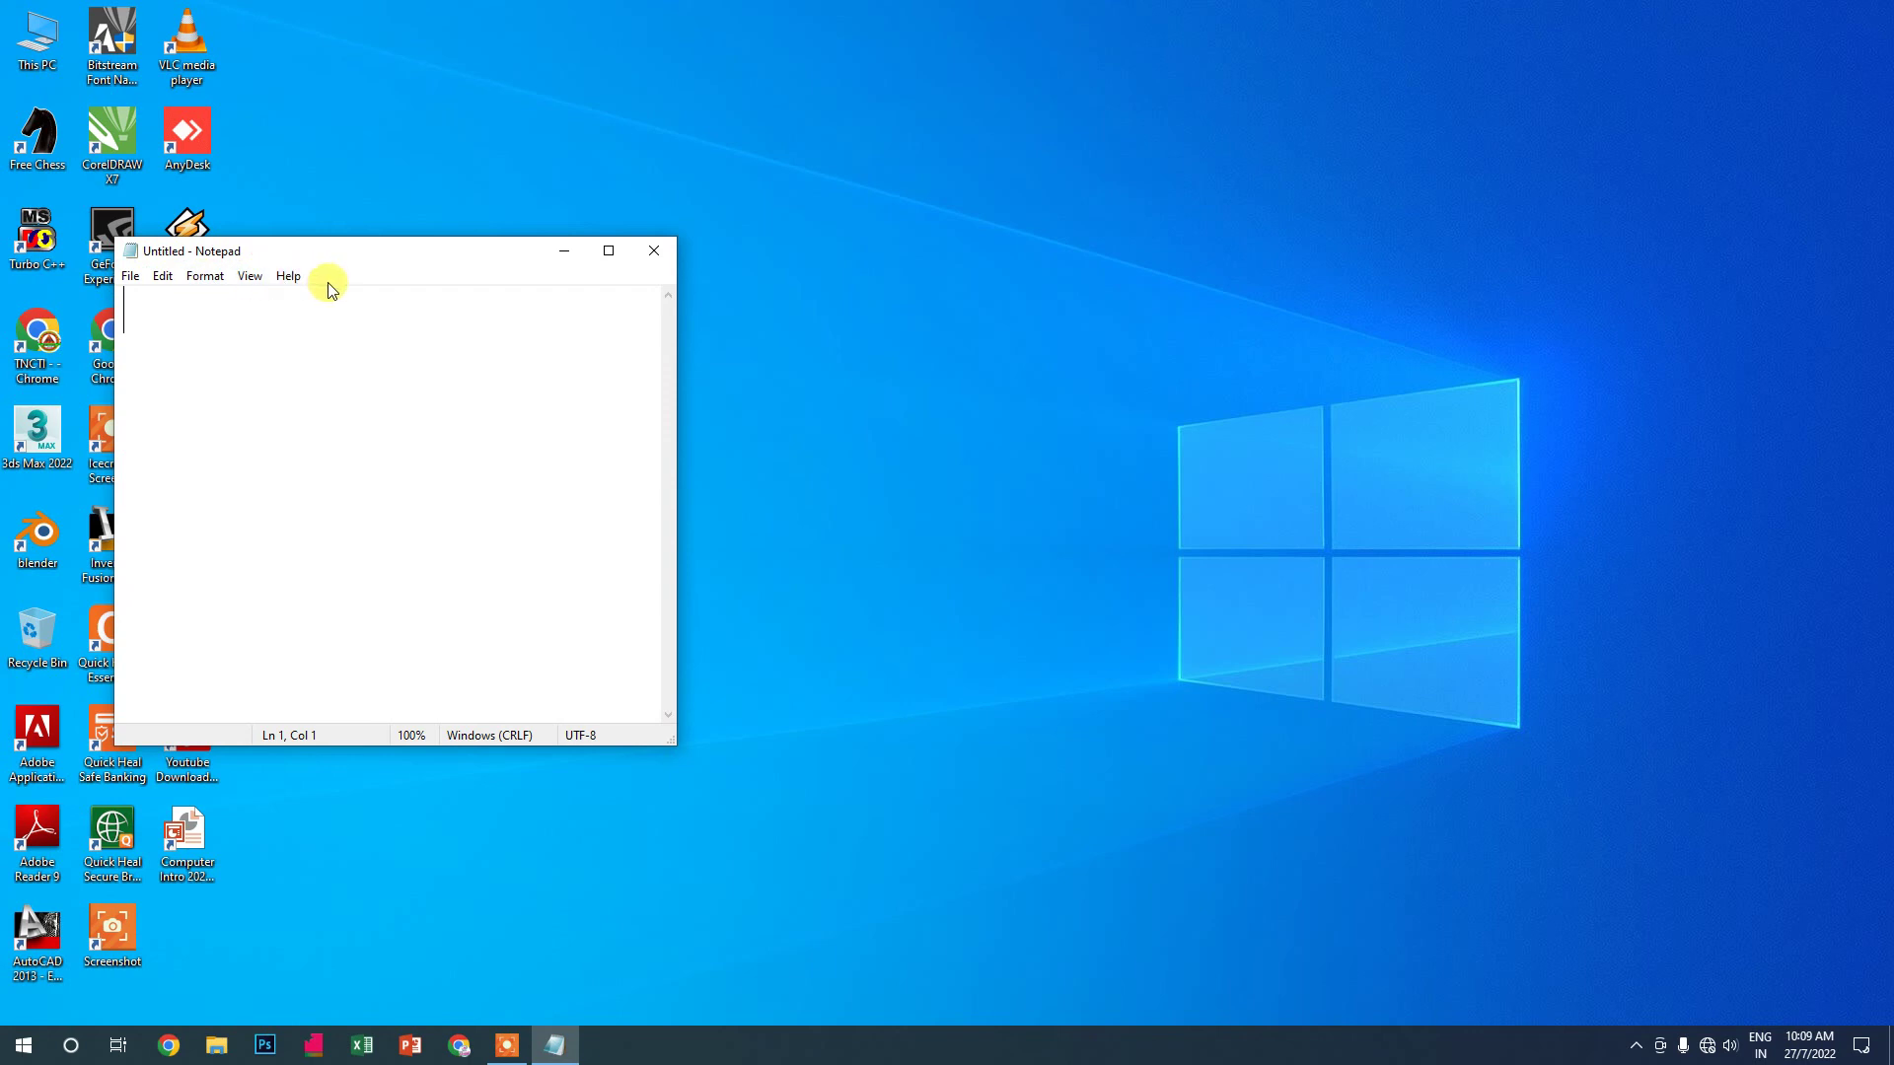
Maximize Notepad, then open a second window with File > New Window and close it
click(610, 252)
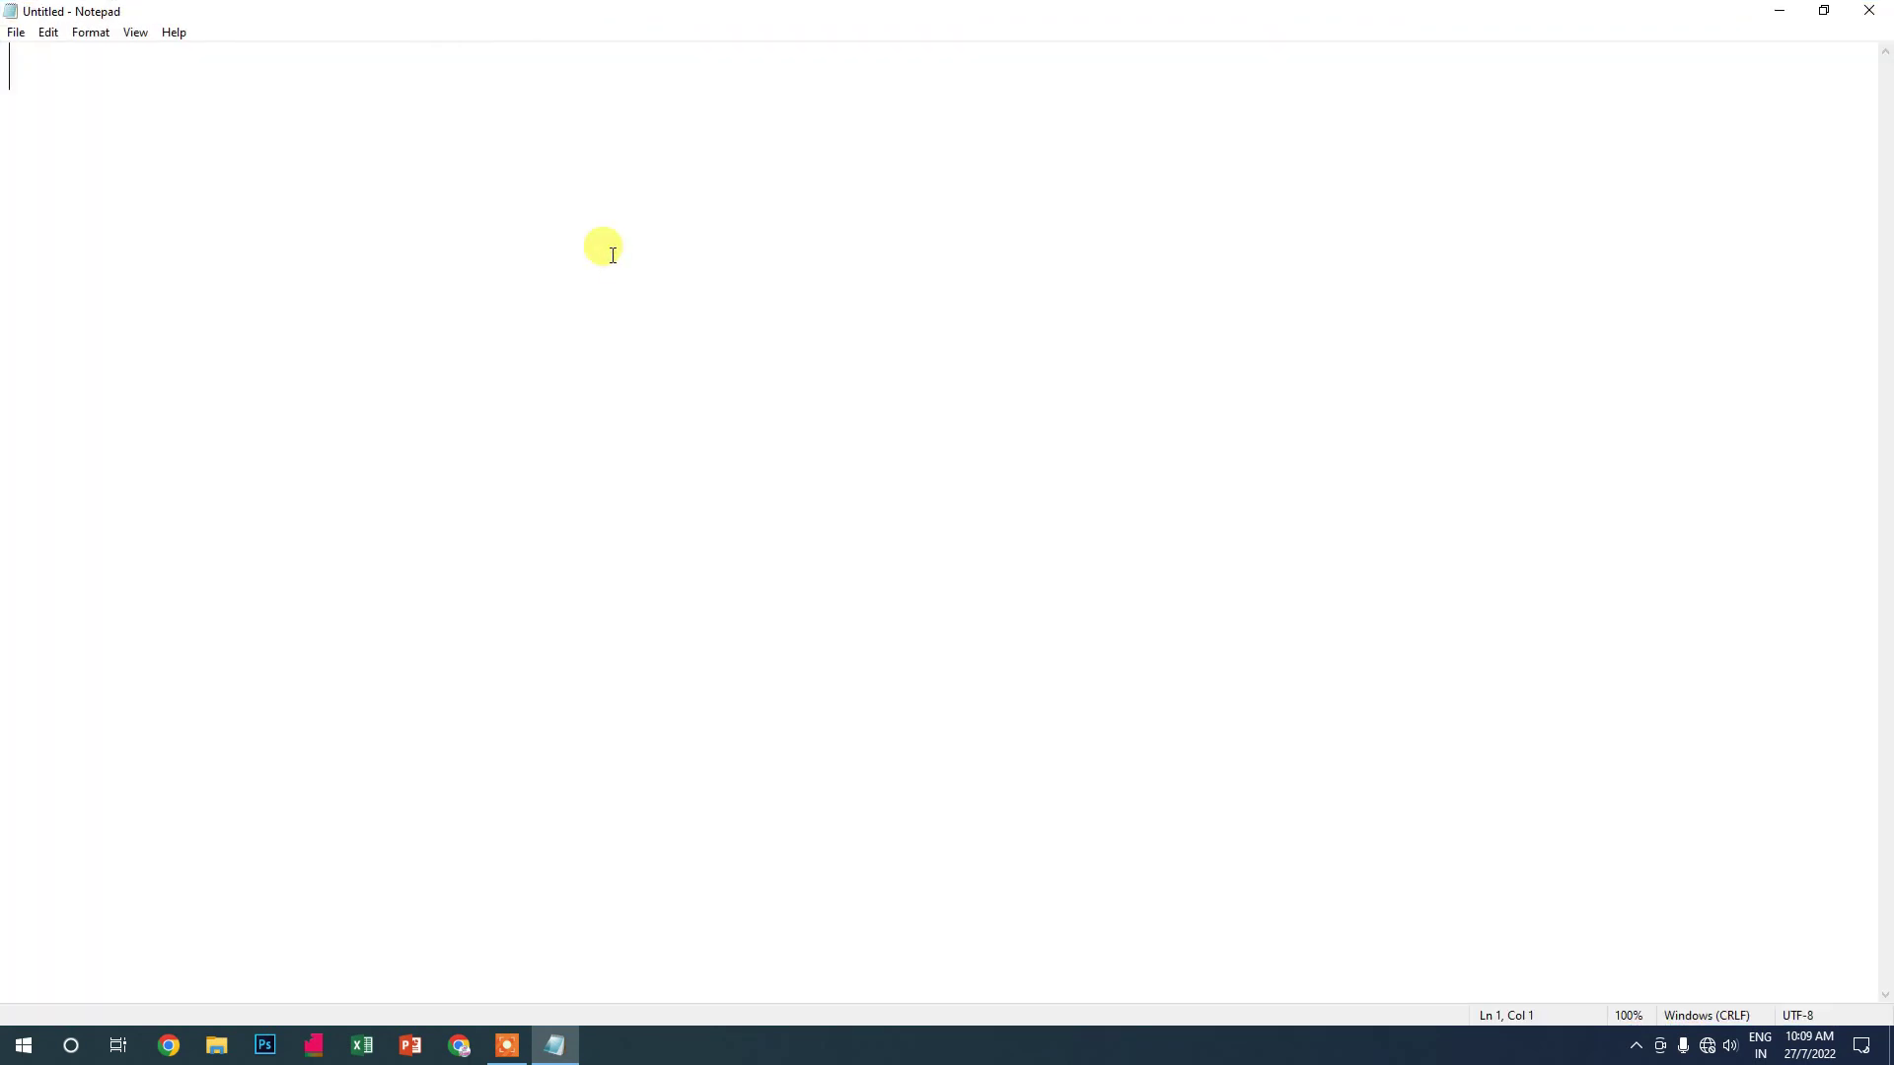
click(14, 36)
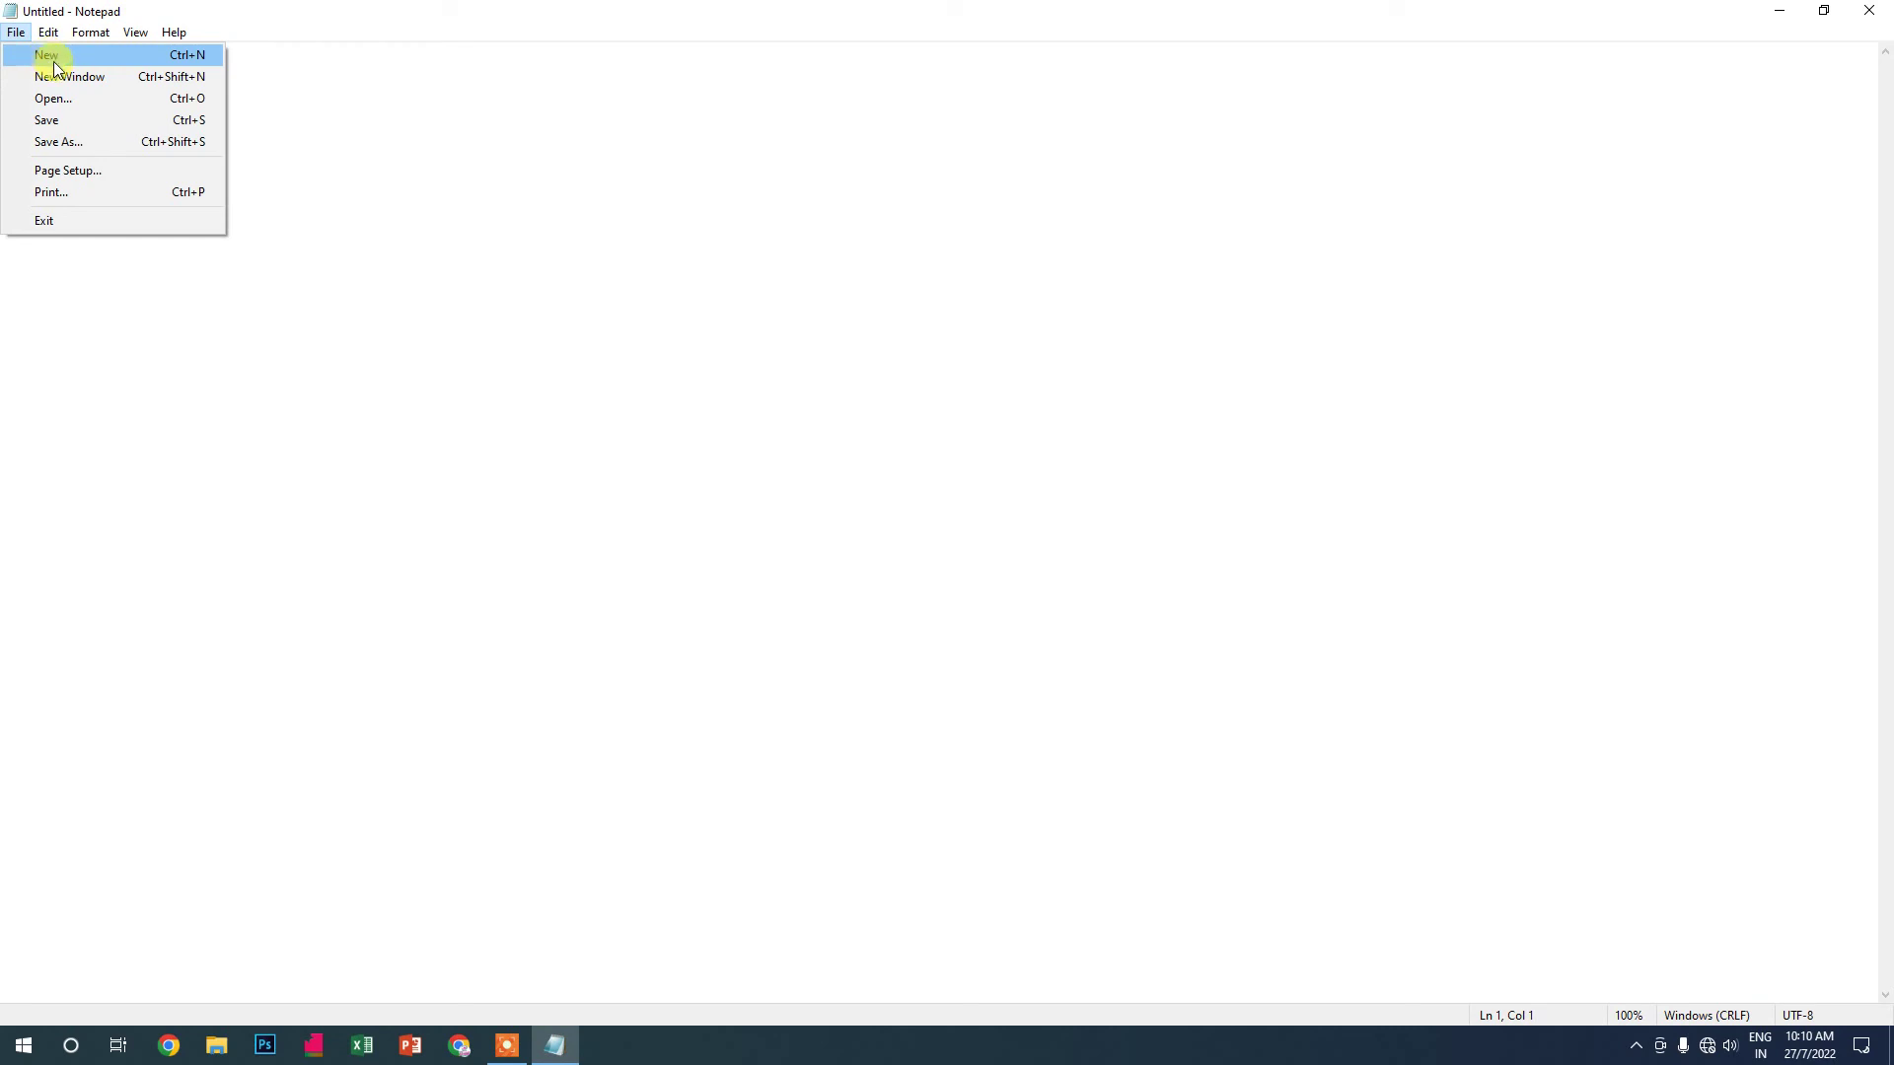
click(65, 79)
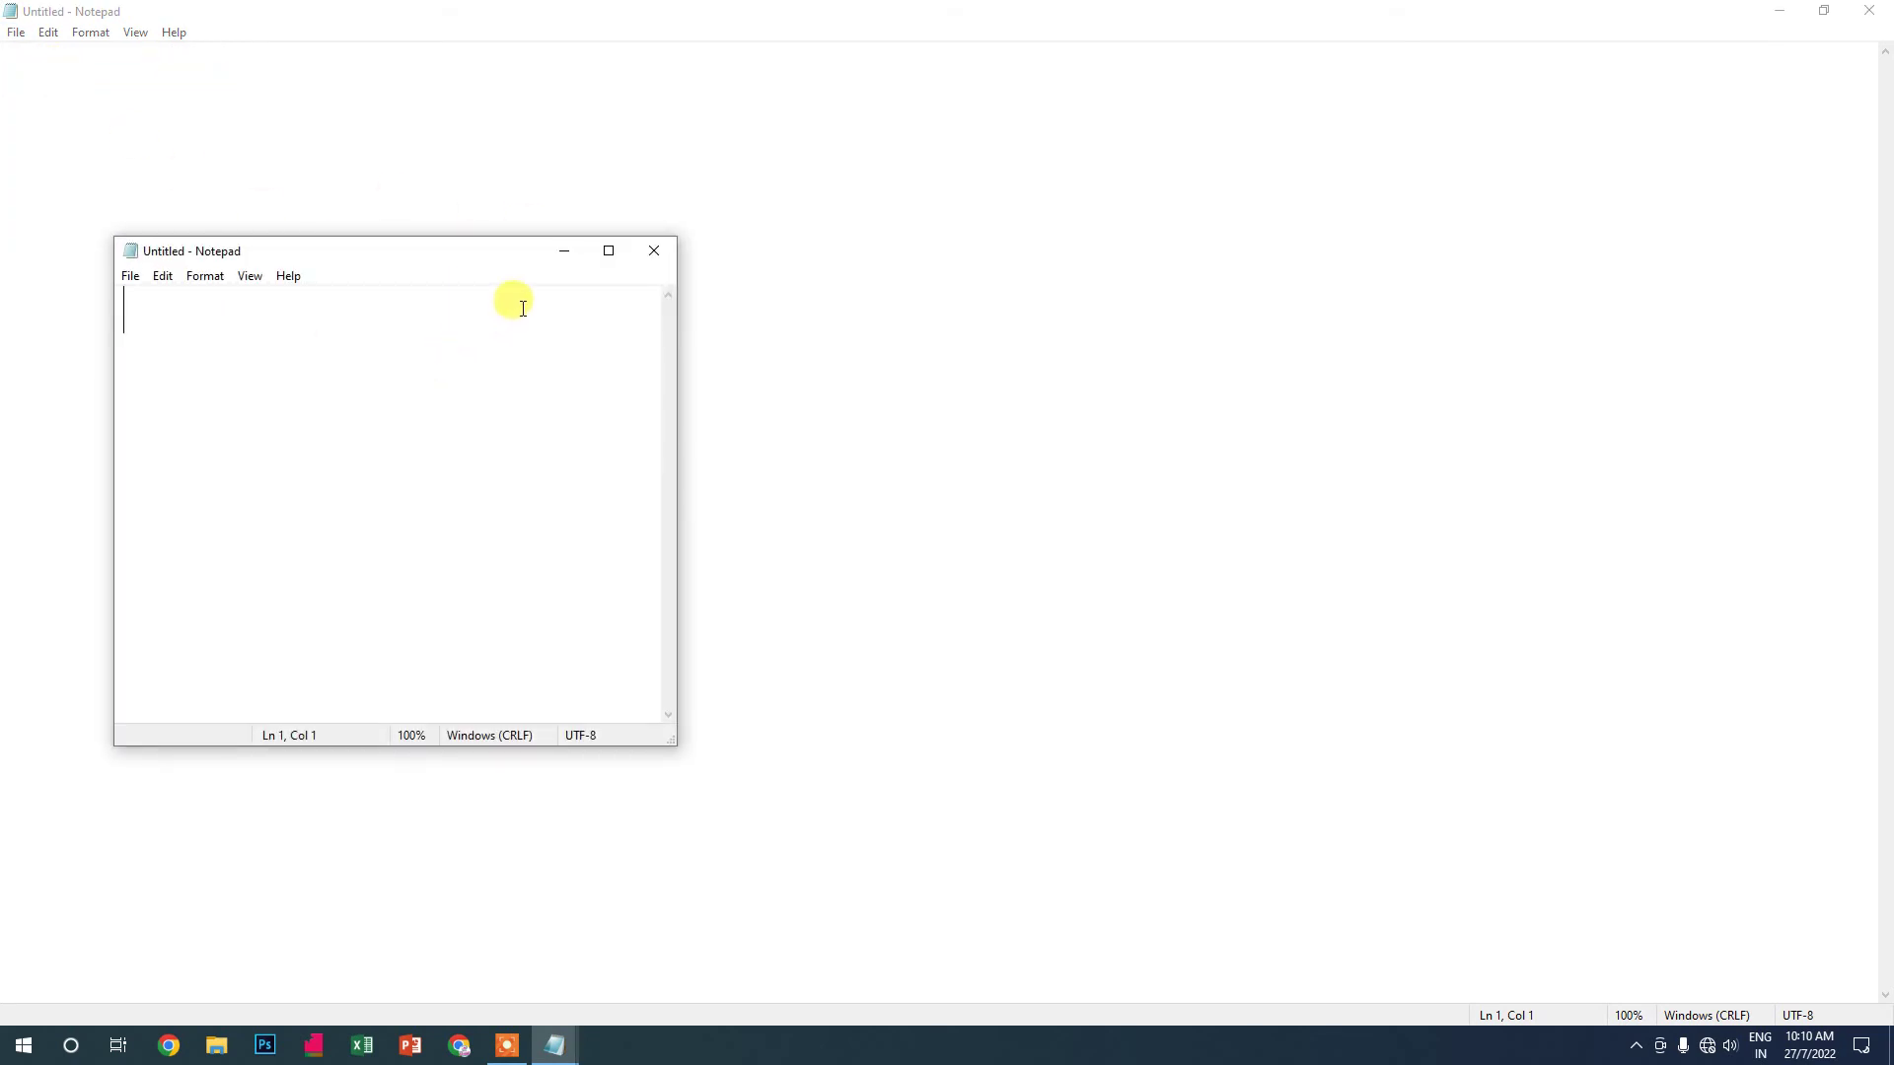
click(672, 251)
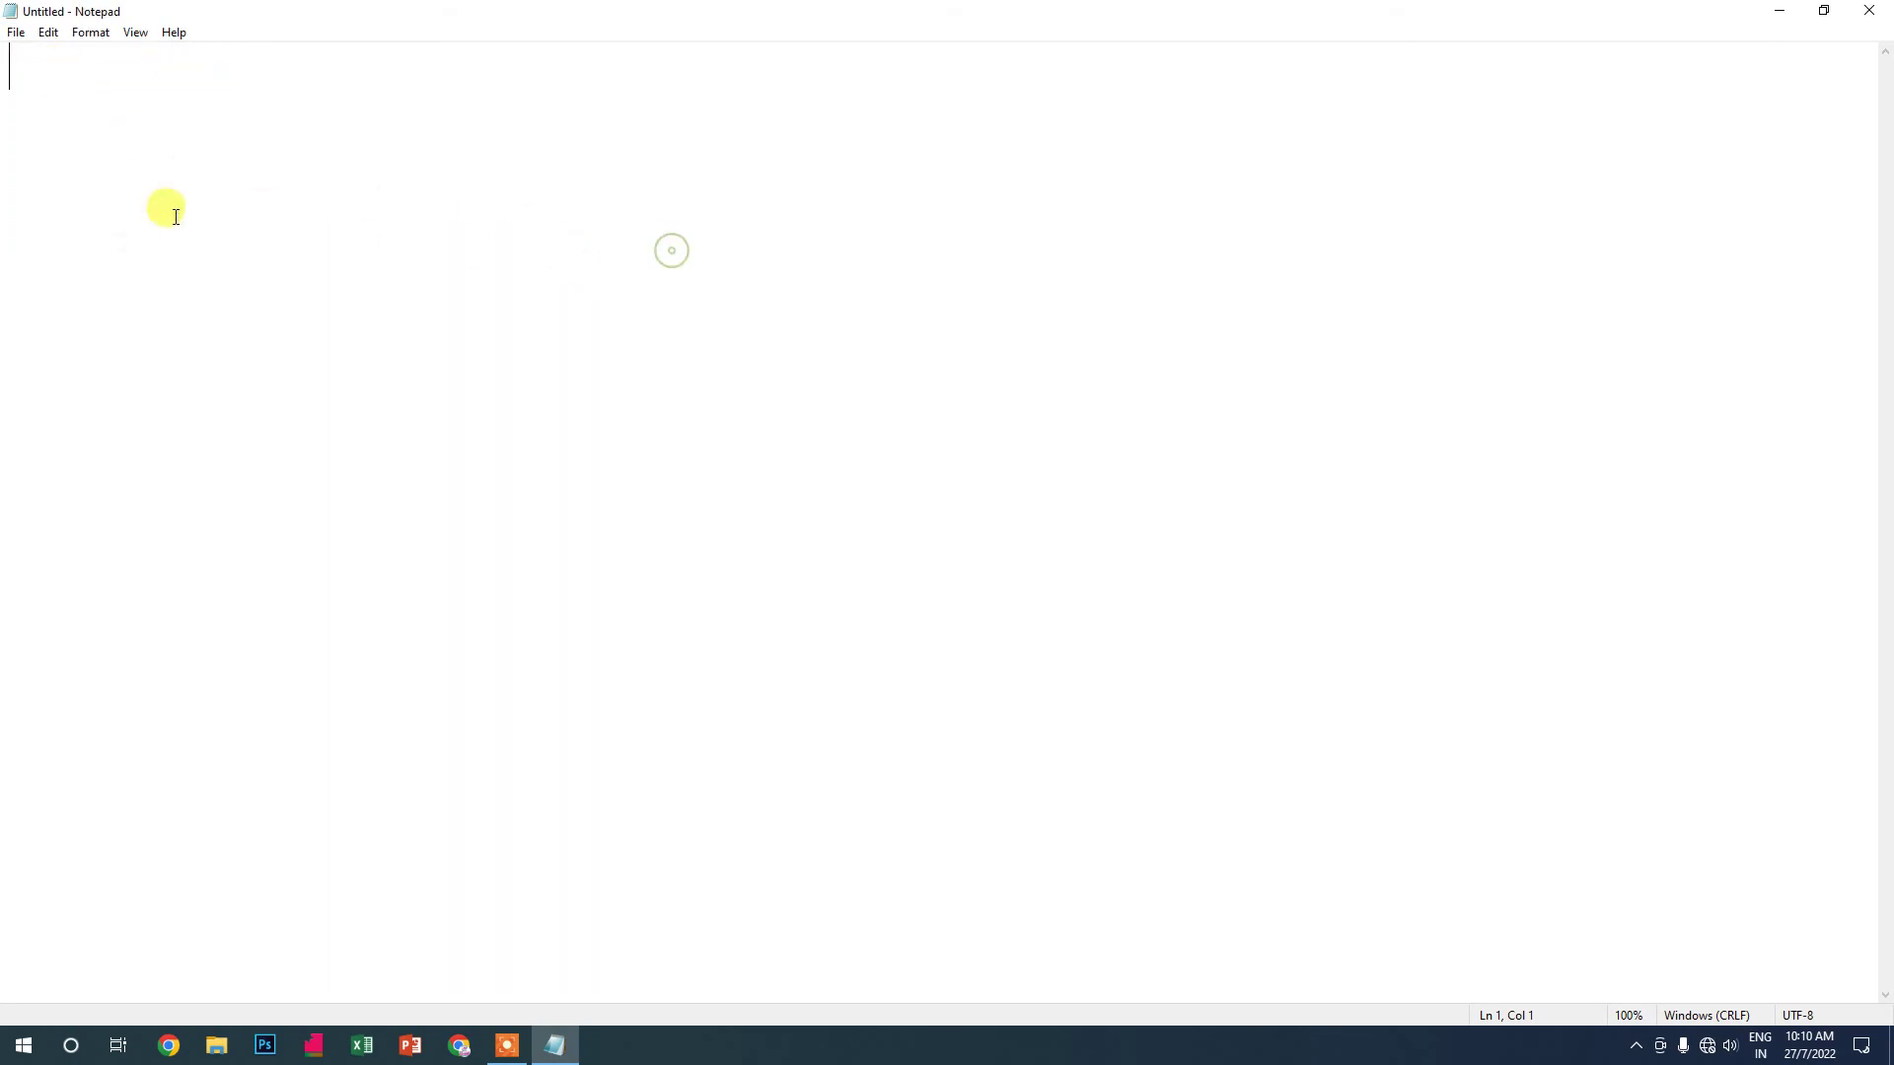
click(16, 33)
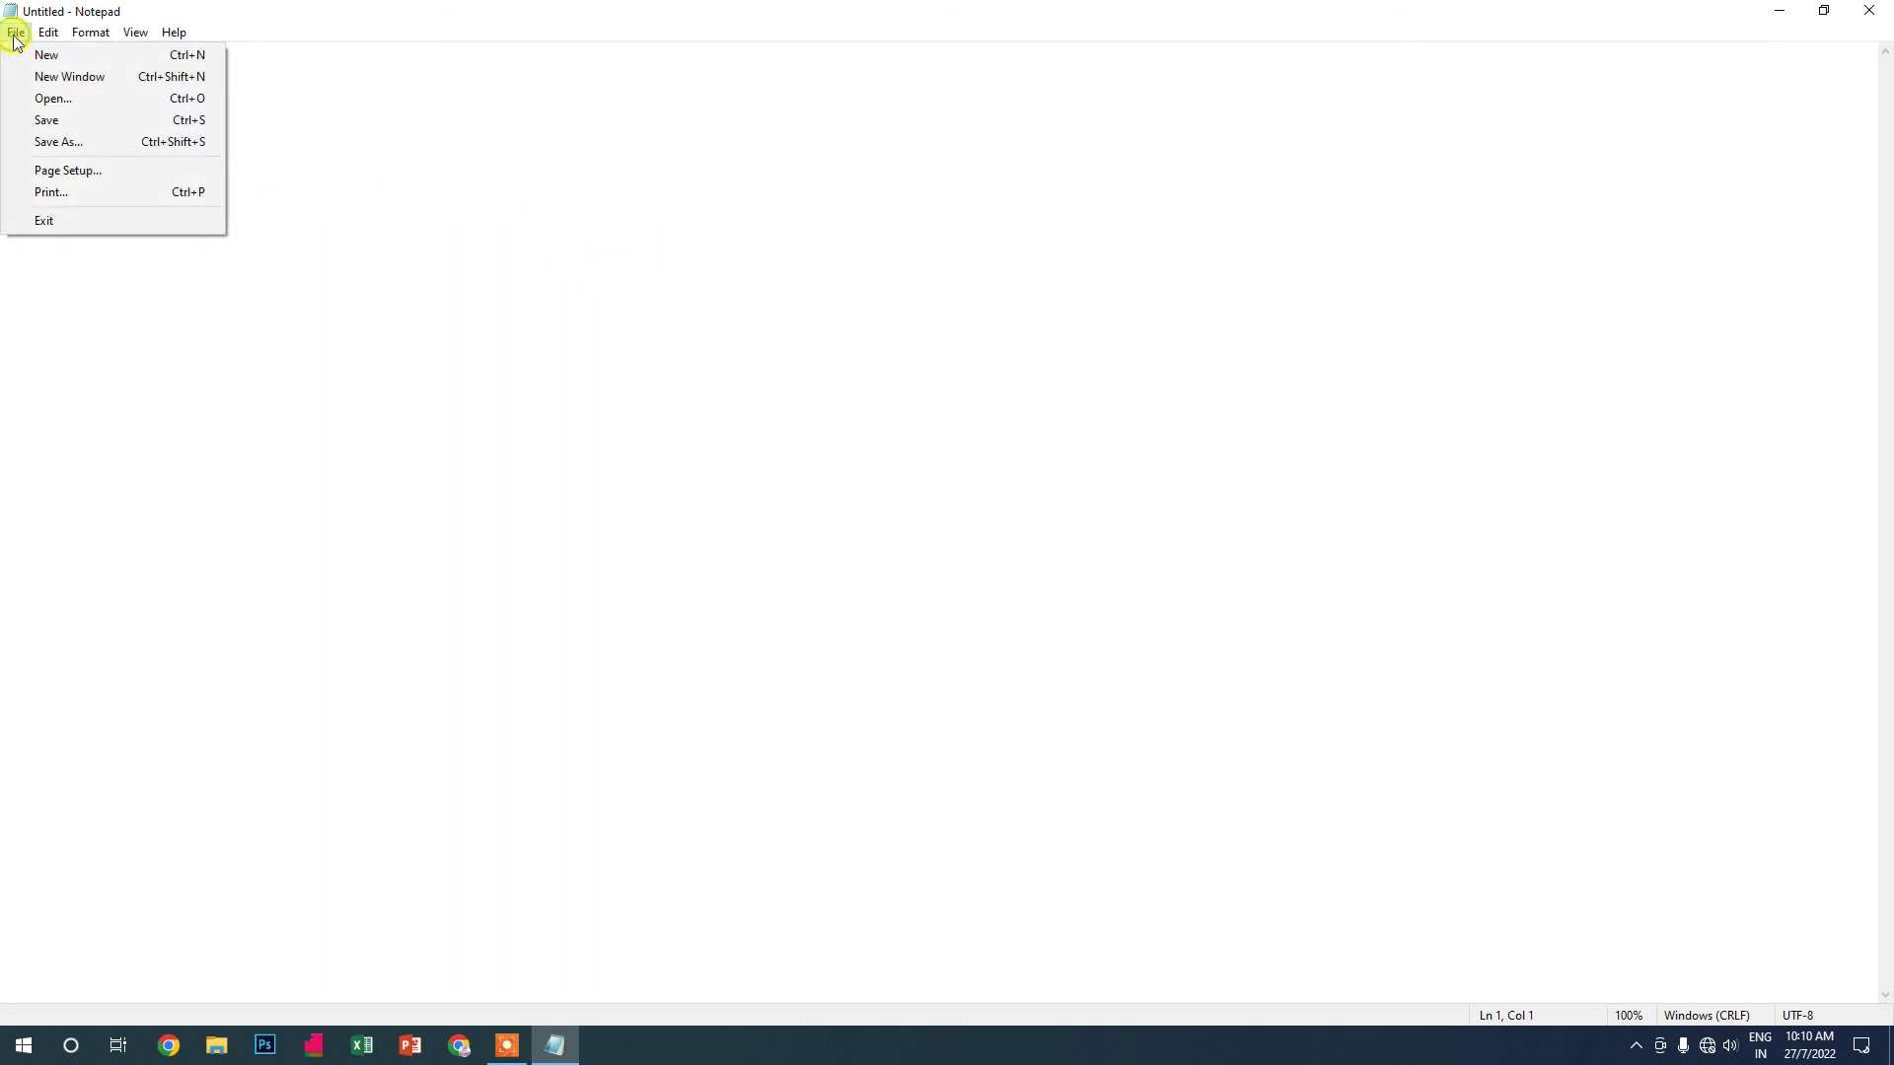
Open the file notepad class27
click(53, 102)
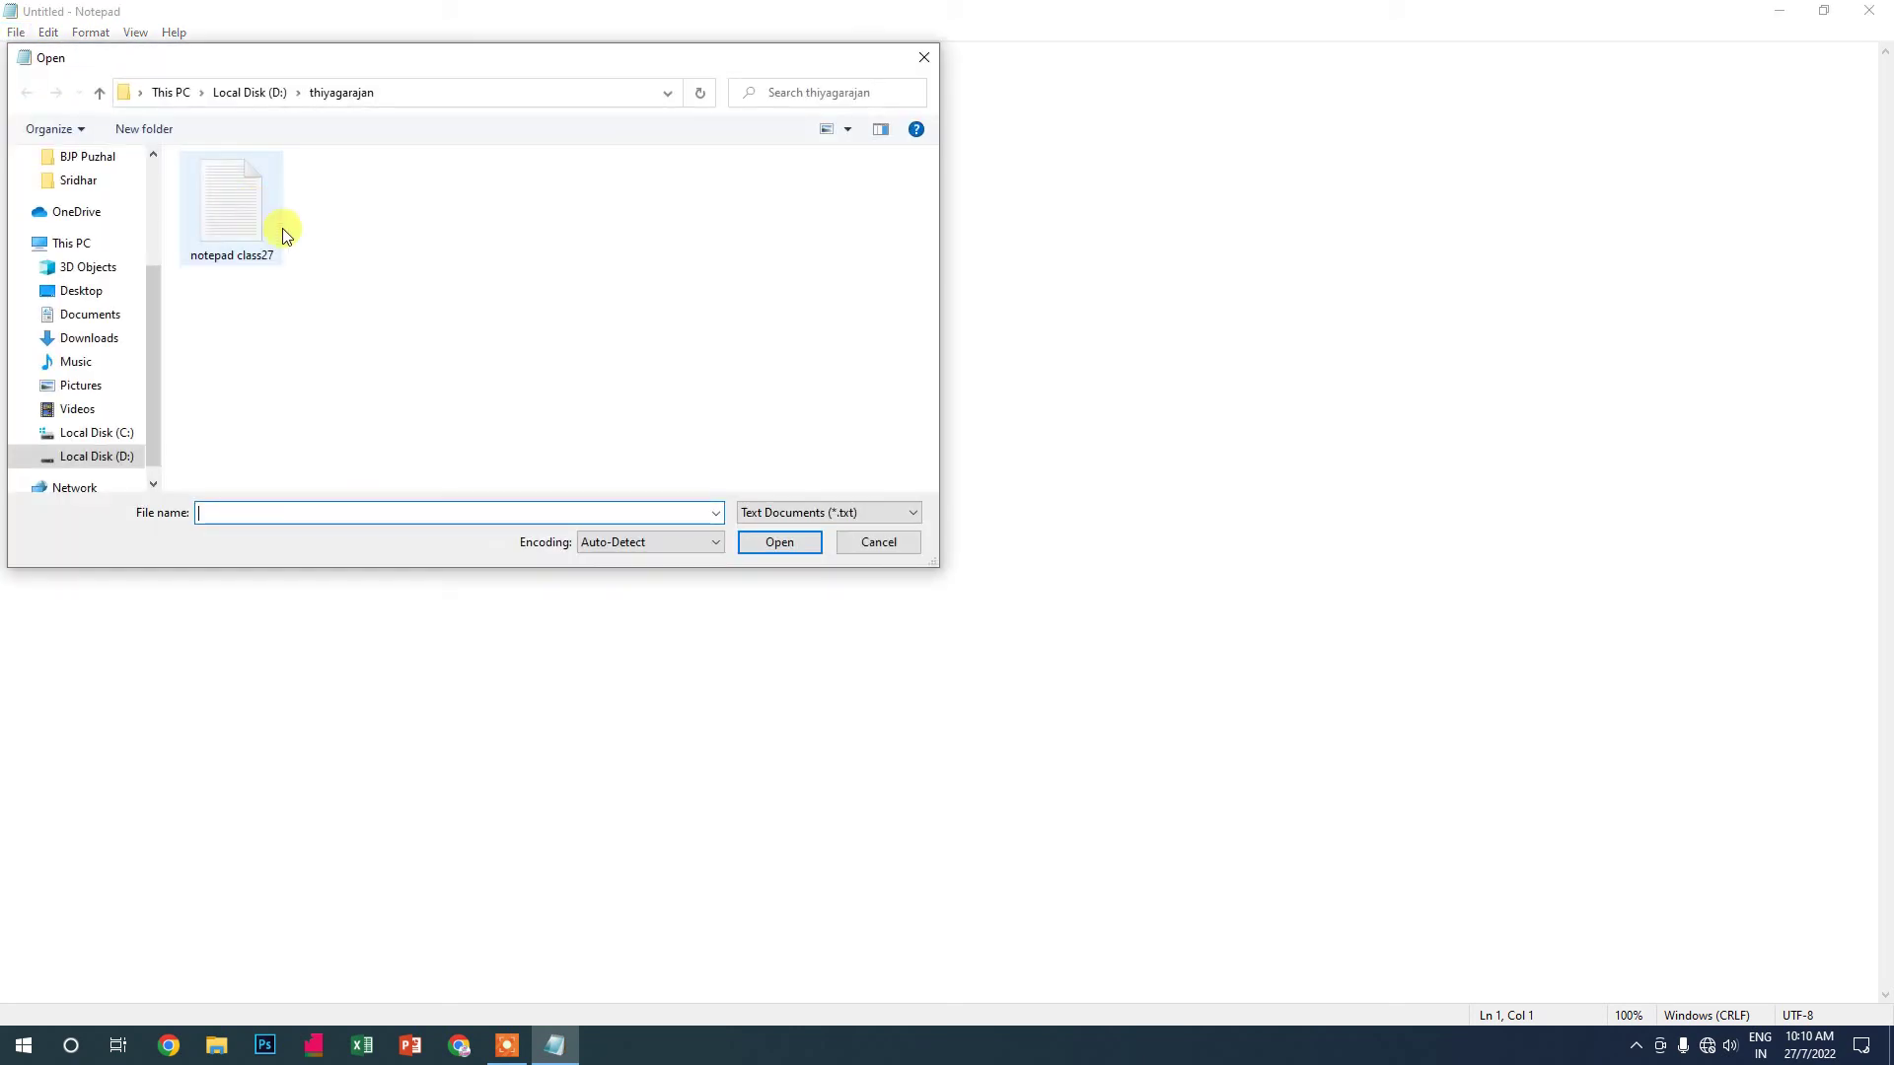
click(236, 265)
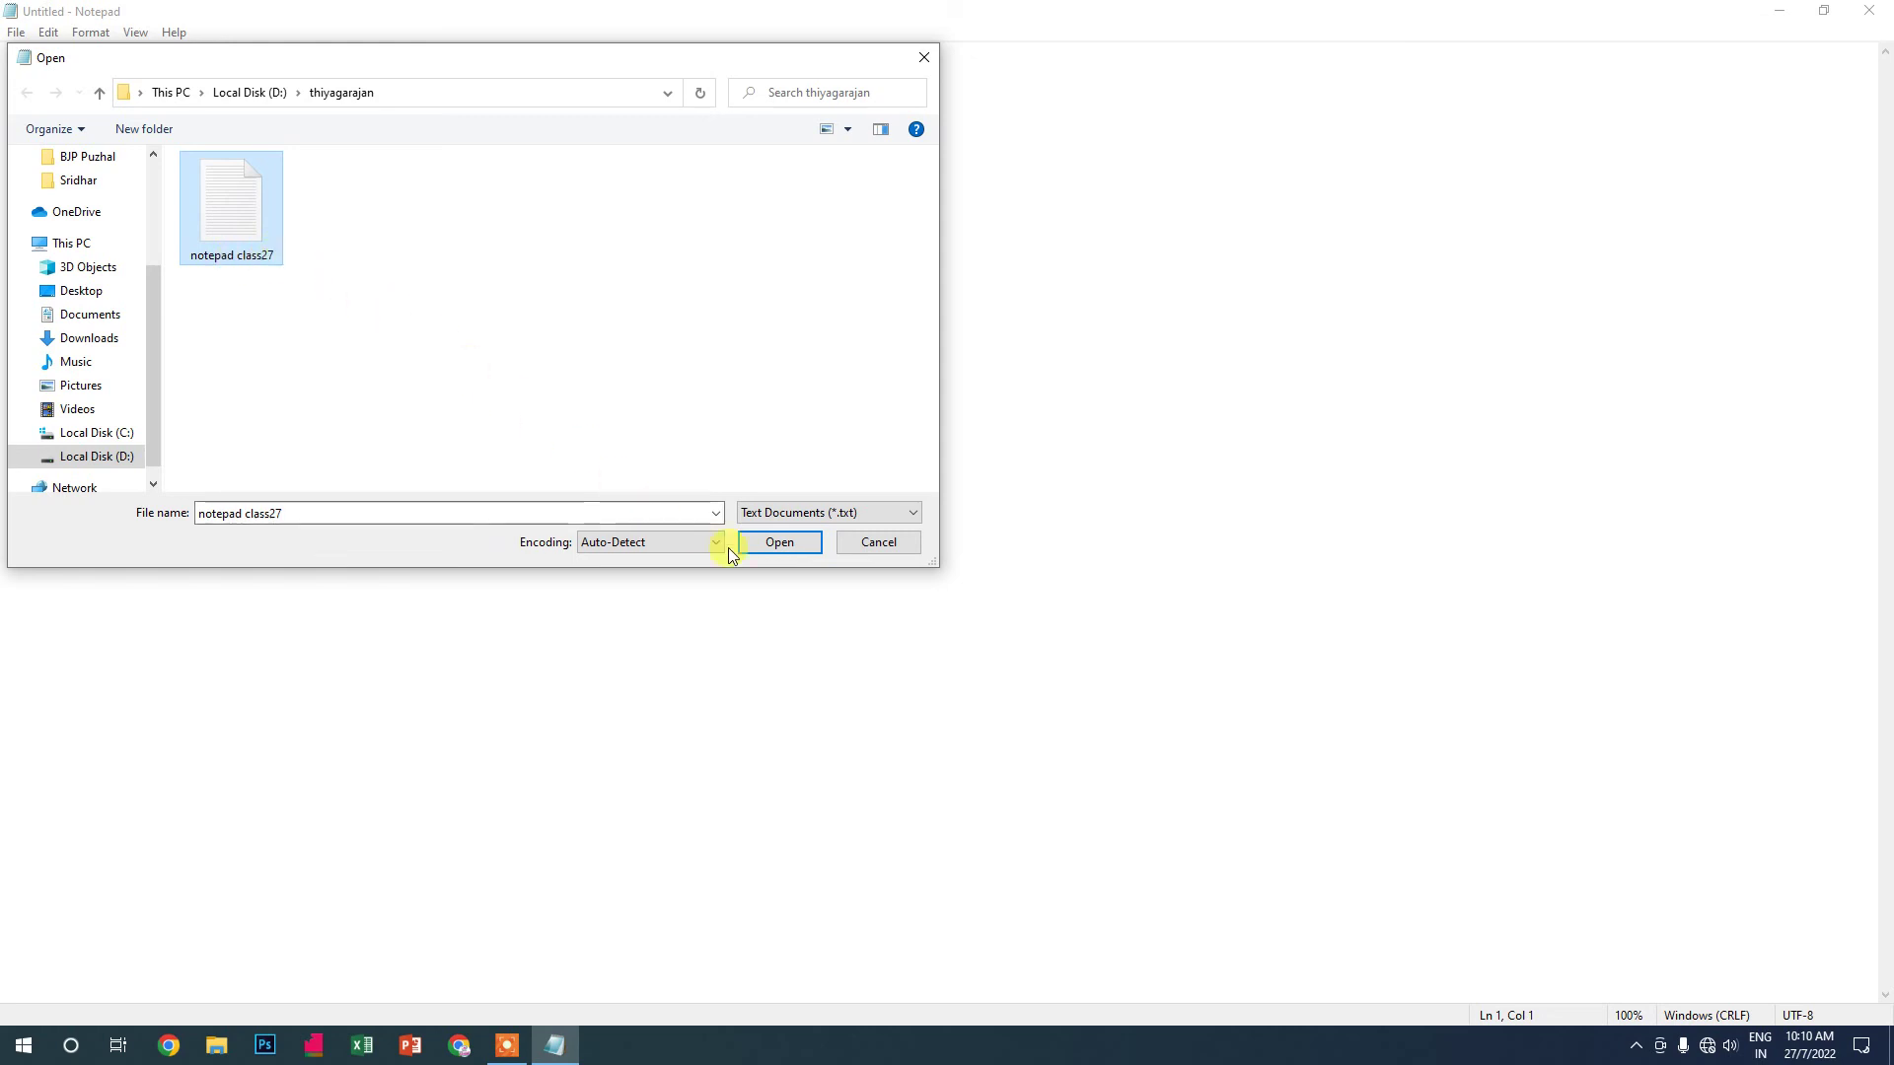
click(791, 541)
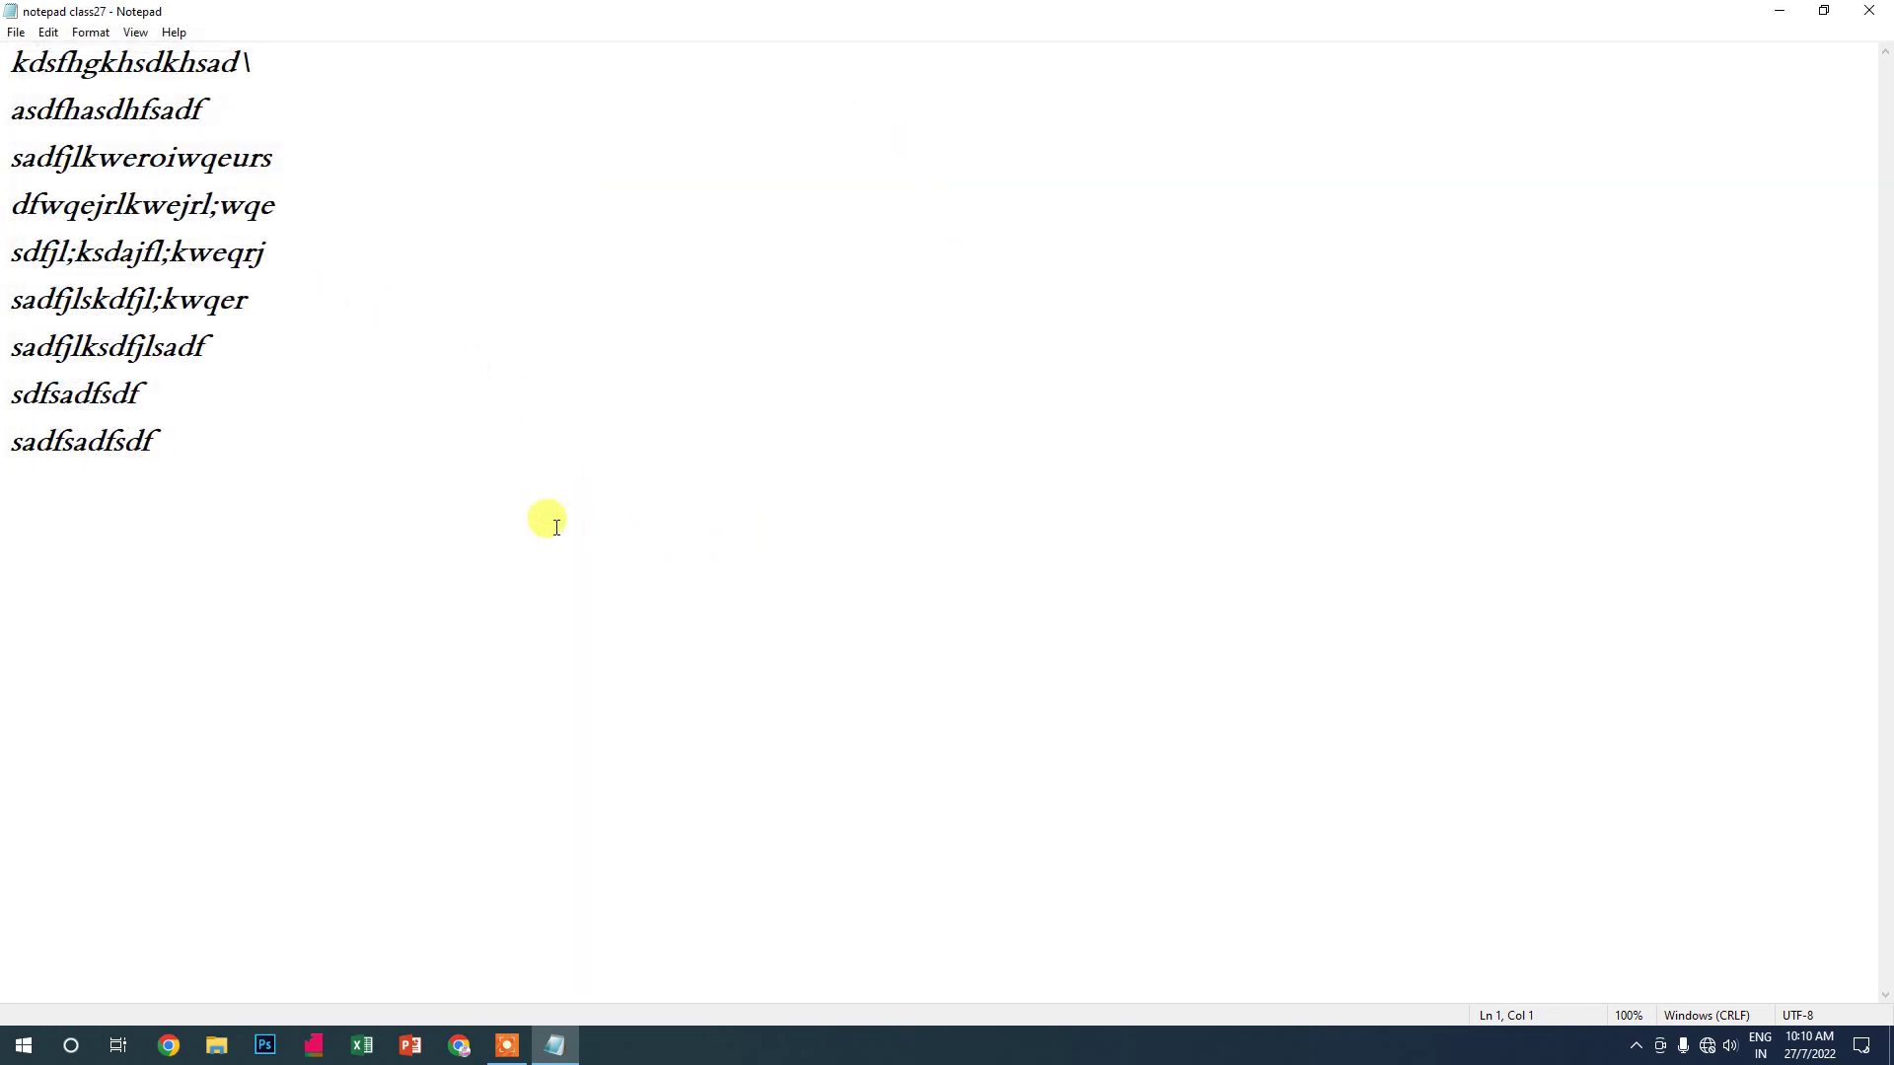
At the end of line 9, add 'sda sdaf sadfsadfsdafsdf sadfsadf' and 'sad;lksa;ldfasd'
click(213, 438)
text(sda sdaf sadfsa)
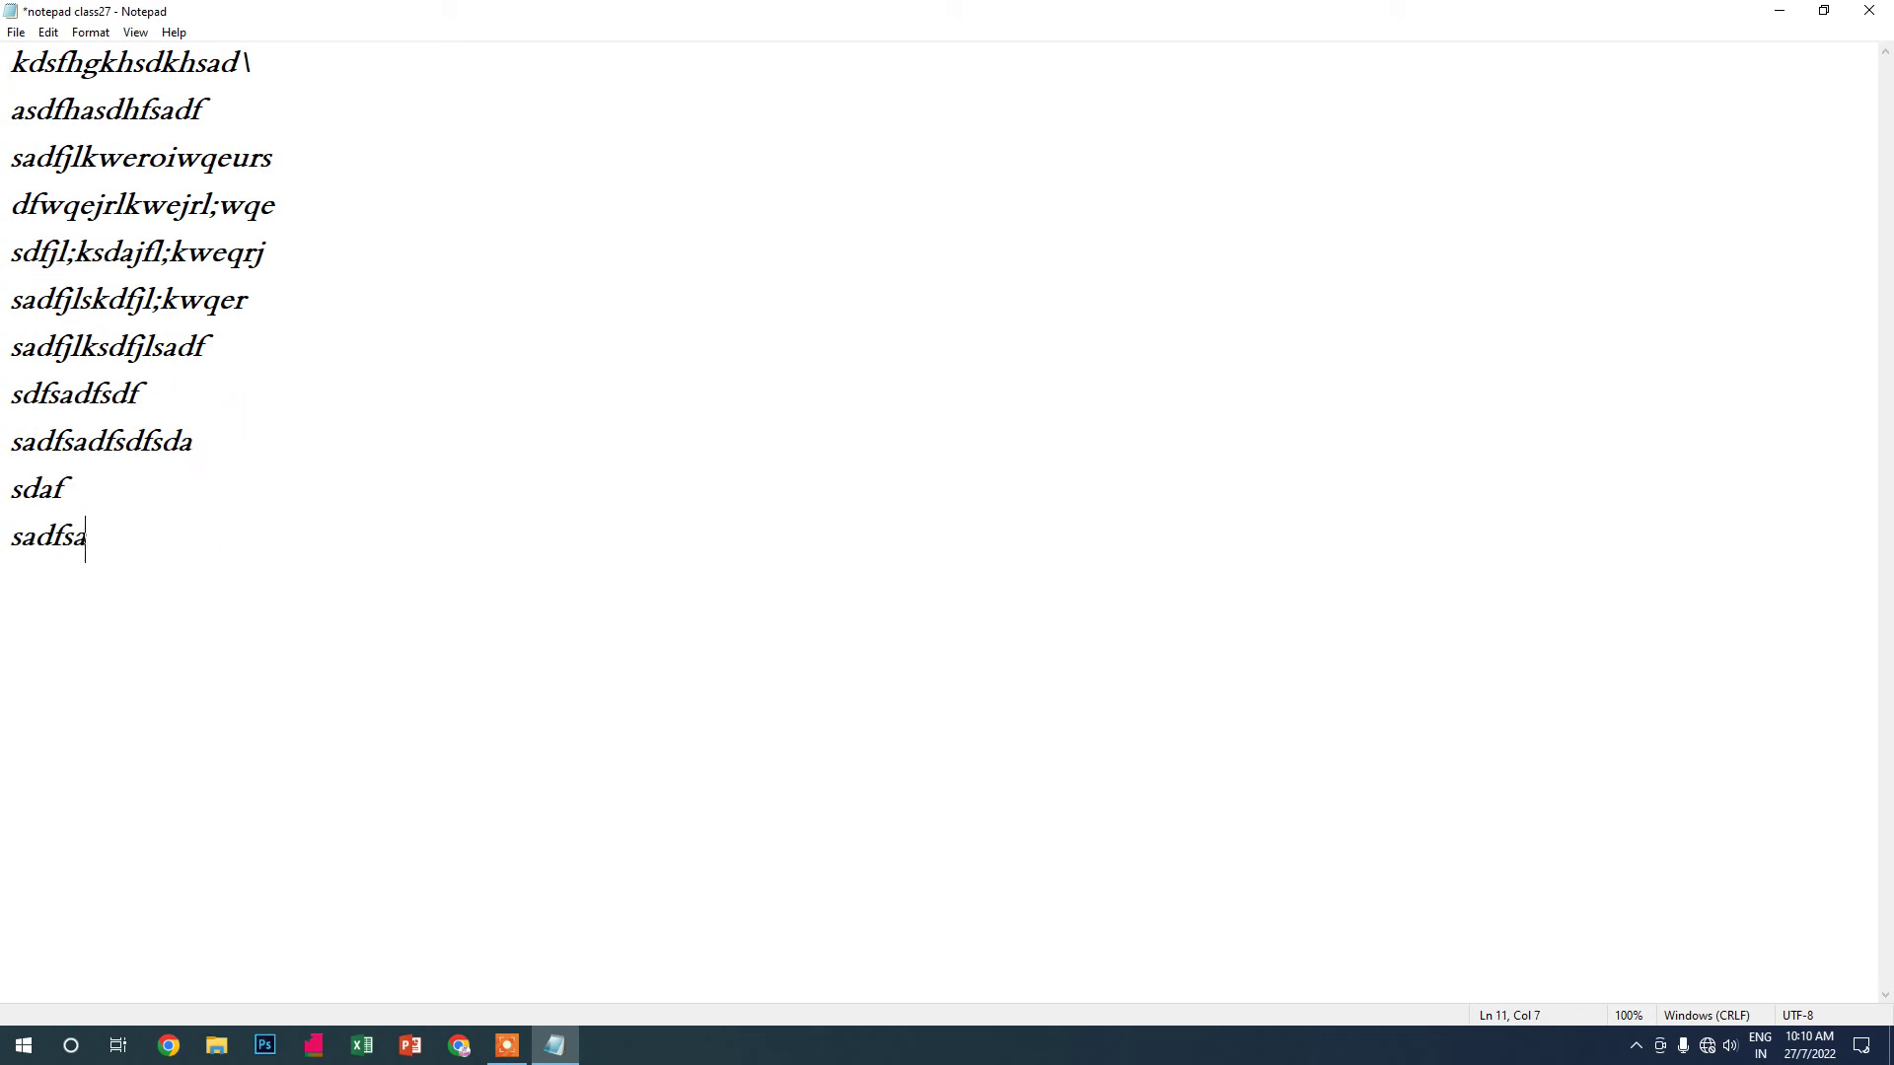
text(dfsdafsdf sadfsadf)
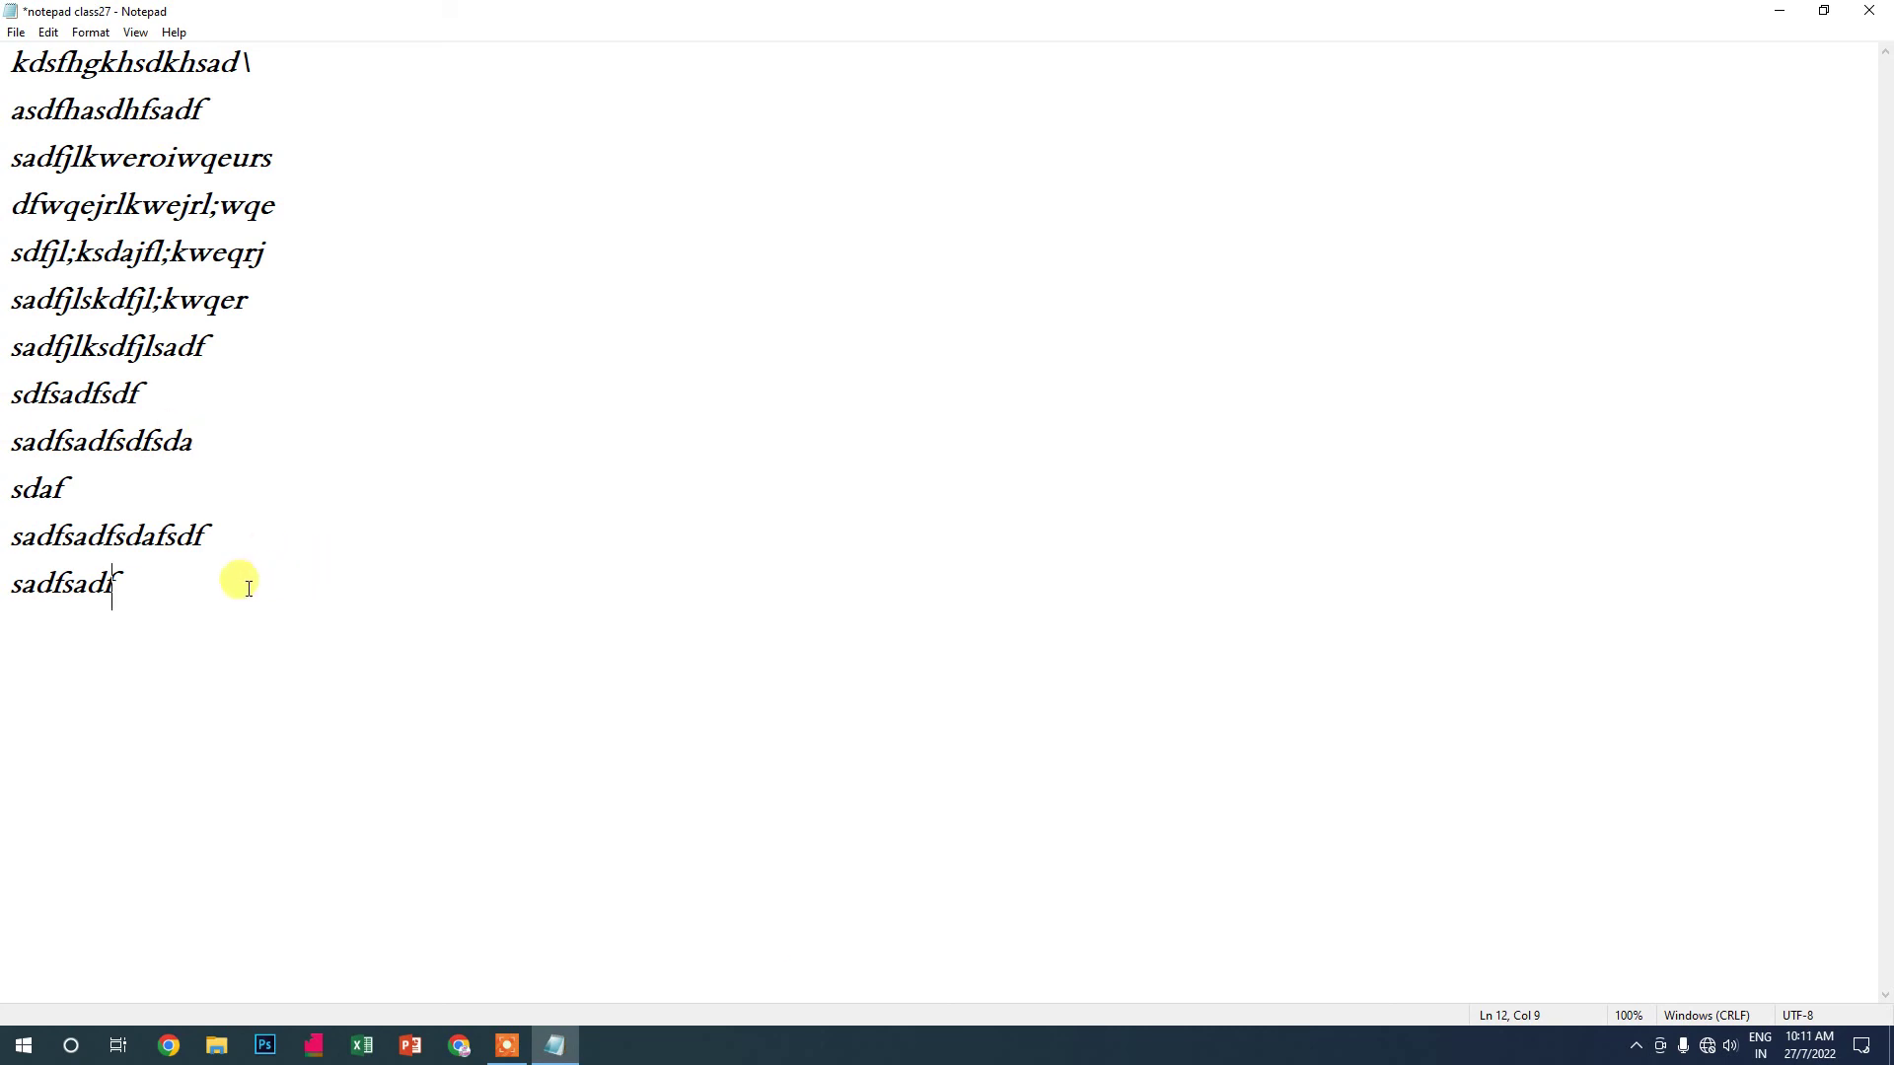
text(sad;lksa;ldfasd)
key(Return)
Add 'asdfksadfkljsadfjsad', then select and delete all the document's lines
text(asdfksa)
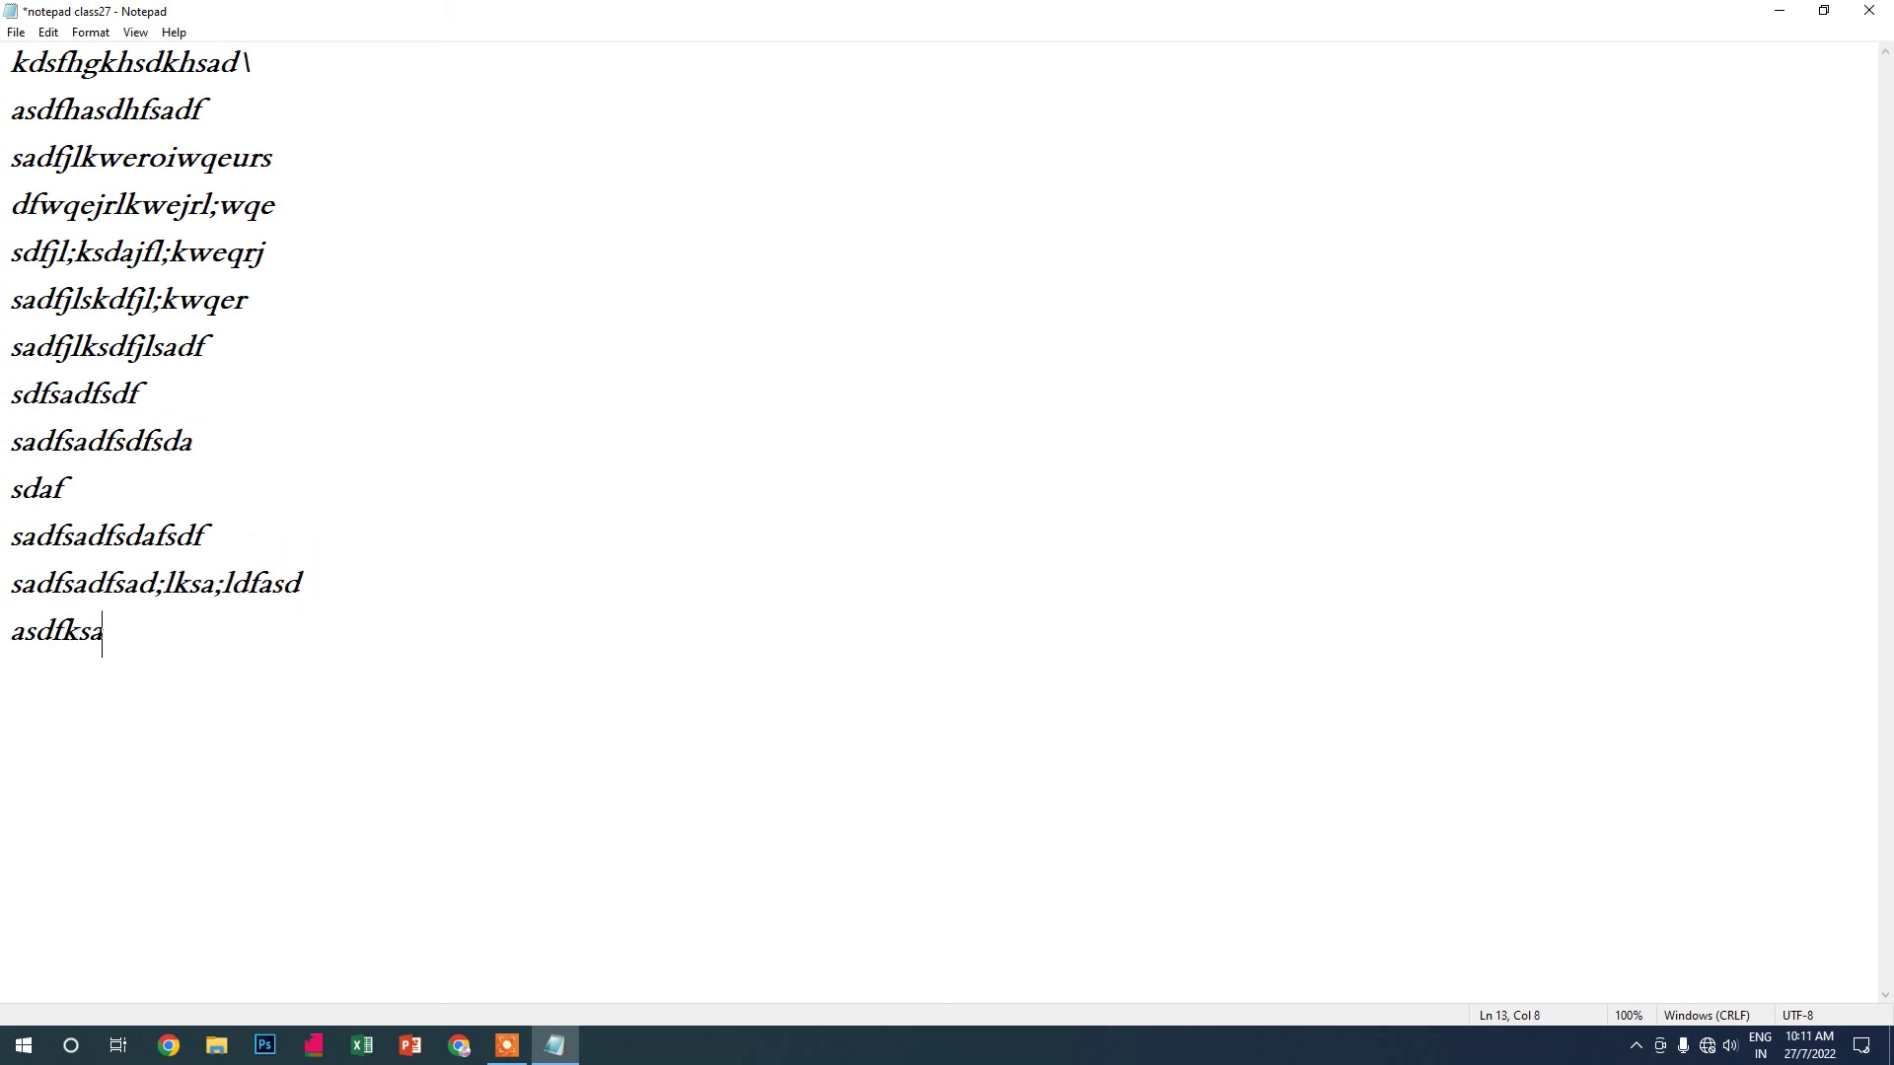
text(dfkljsadfjsad)
drag(238, 582, 12, 61)
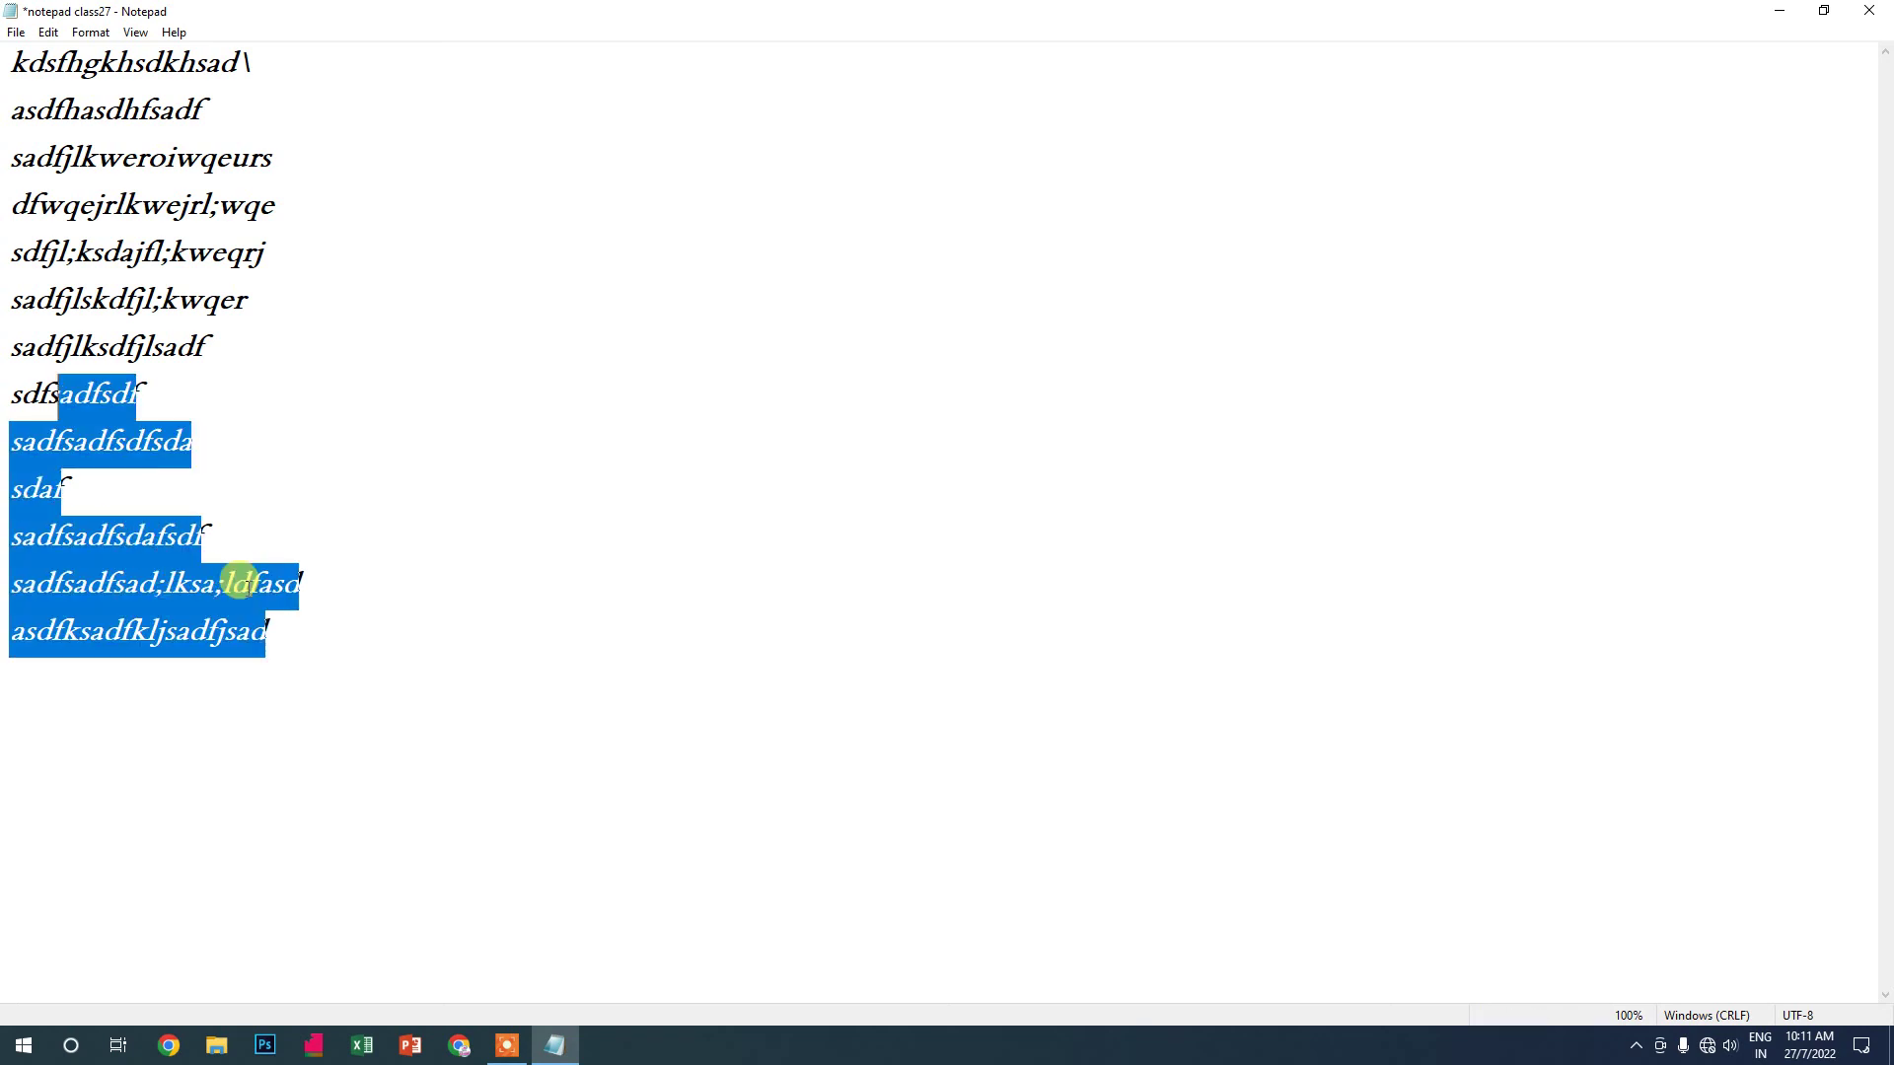
key(Delete)
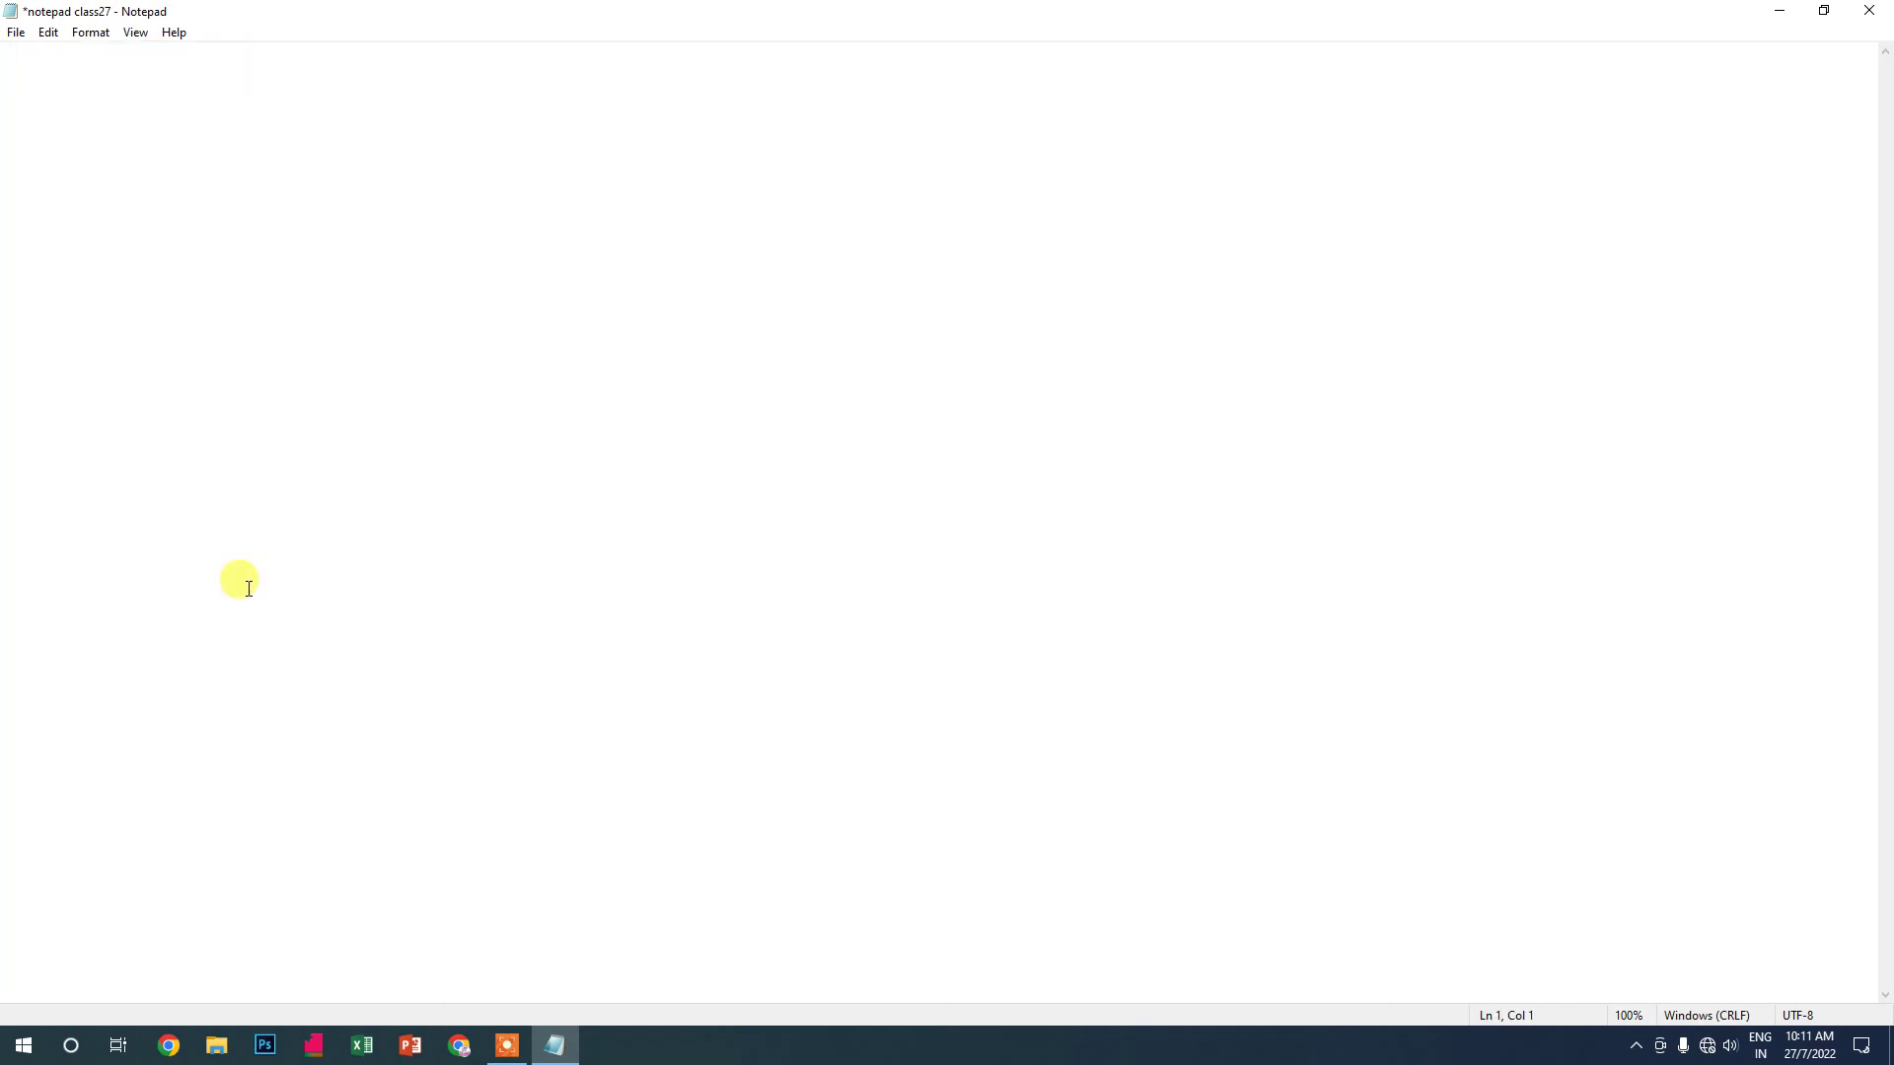
Type the names siva, guna, mani and thiyagu on separate lines, then erase them all
text(siva)
key(Return)
text(guna)
key(Return)
text(mani)
key(Return)
text(th)
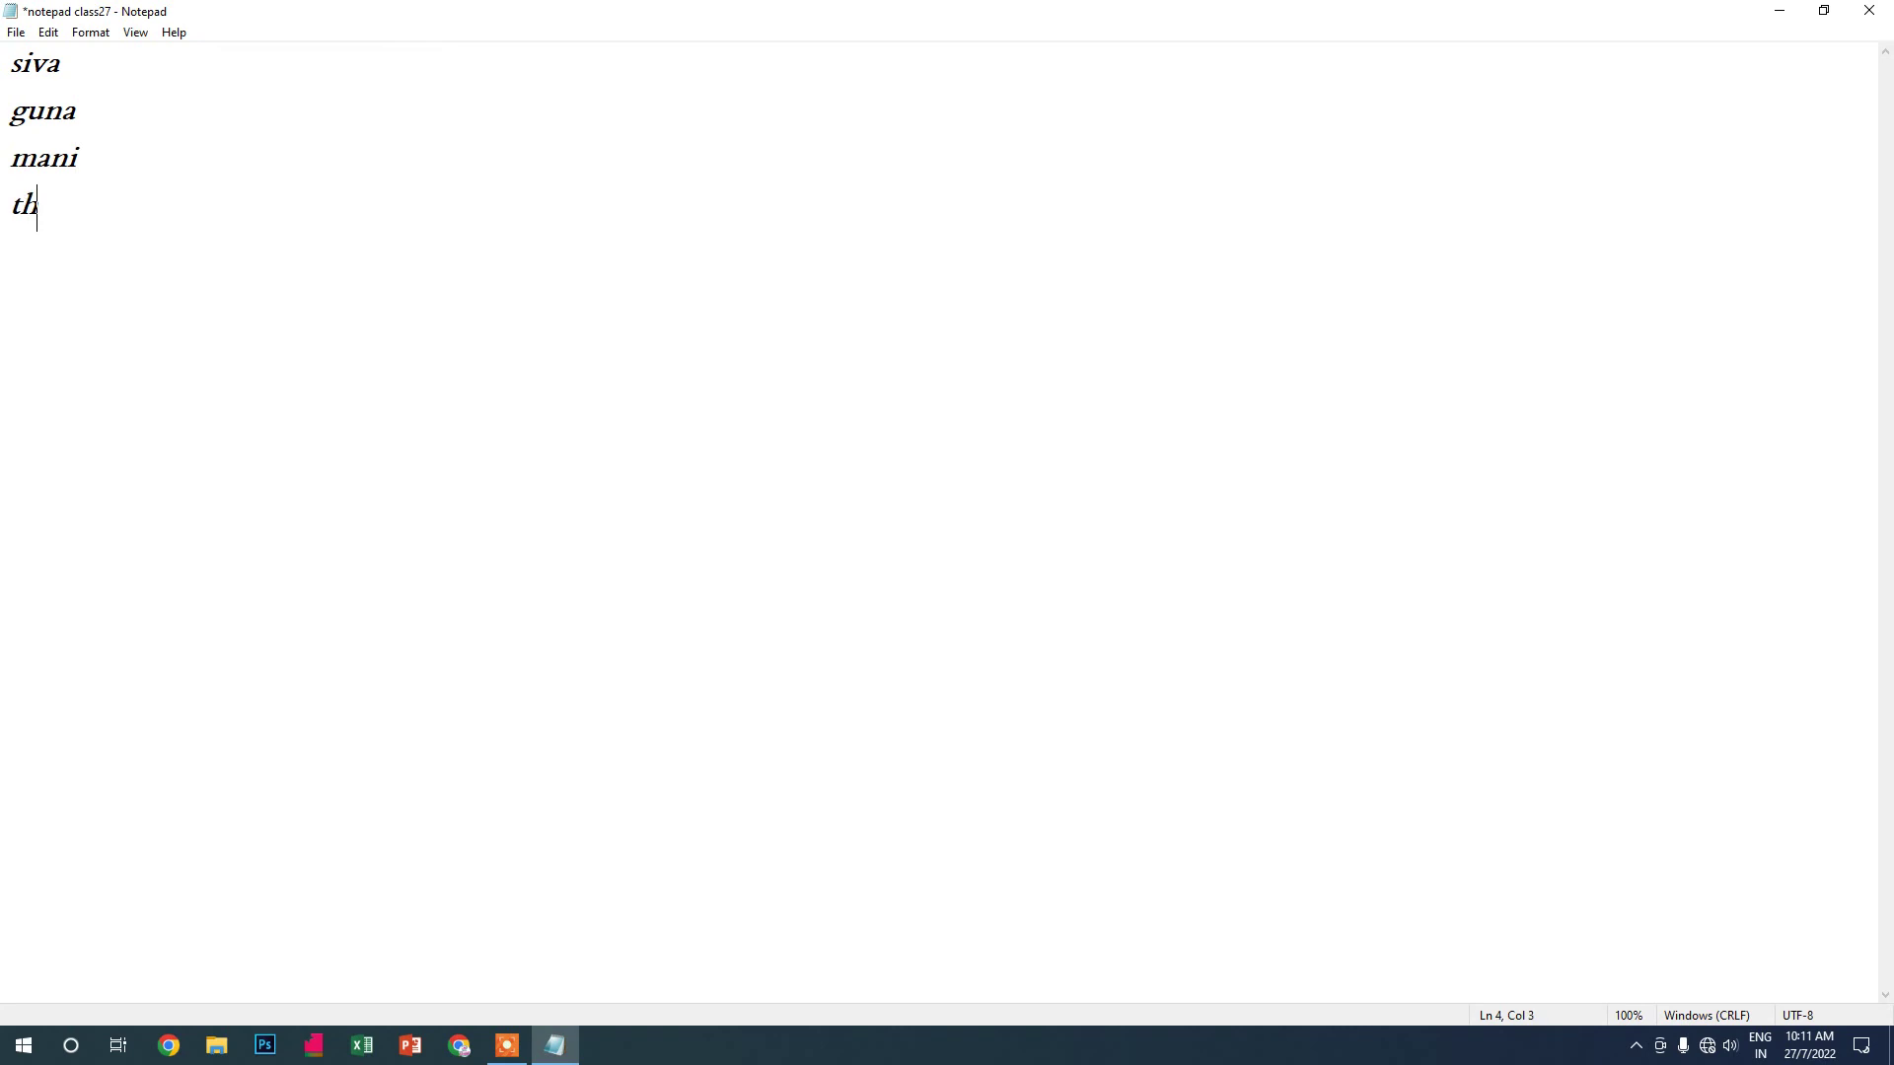
text(iya)
text(gu)
key(ctrl+a)
key(BackSpace)
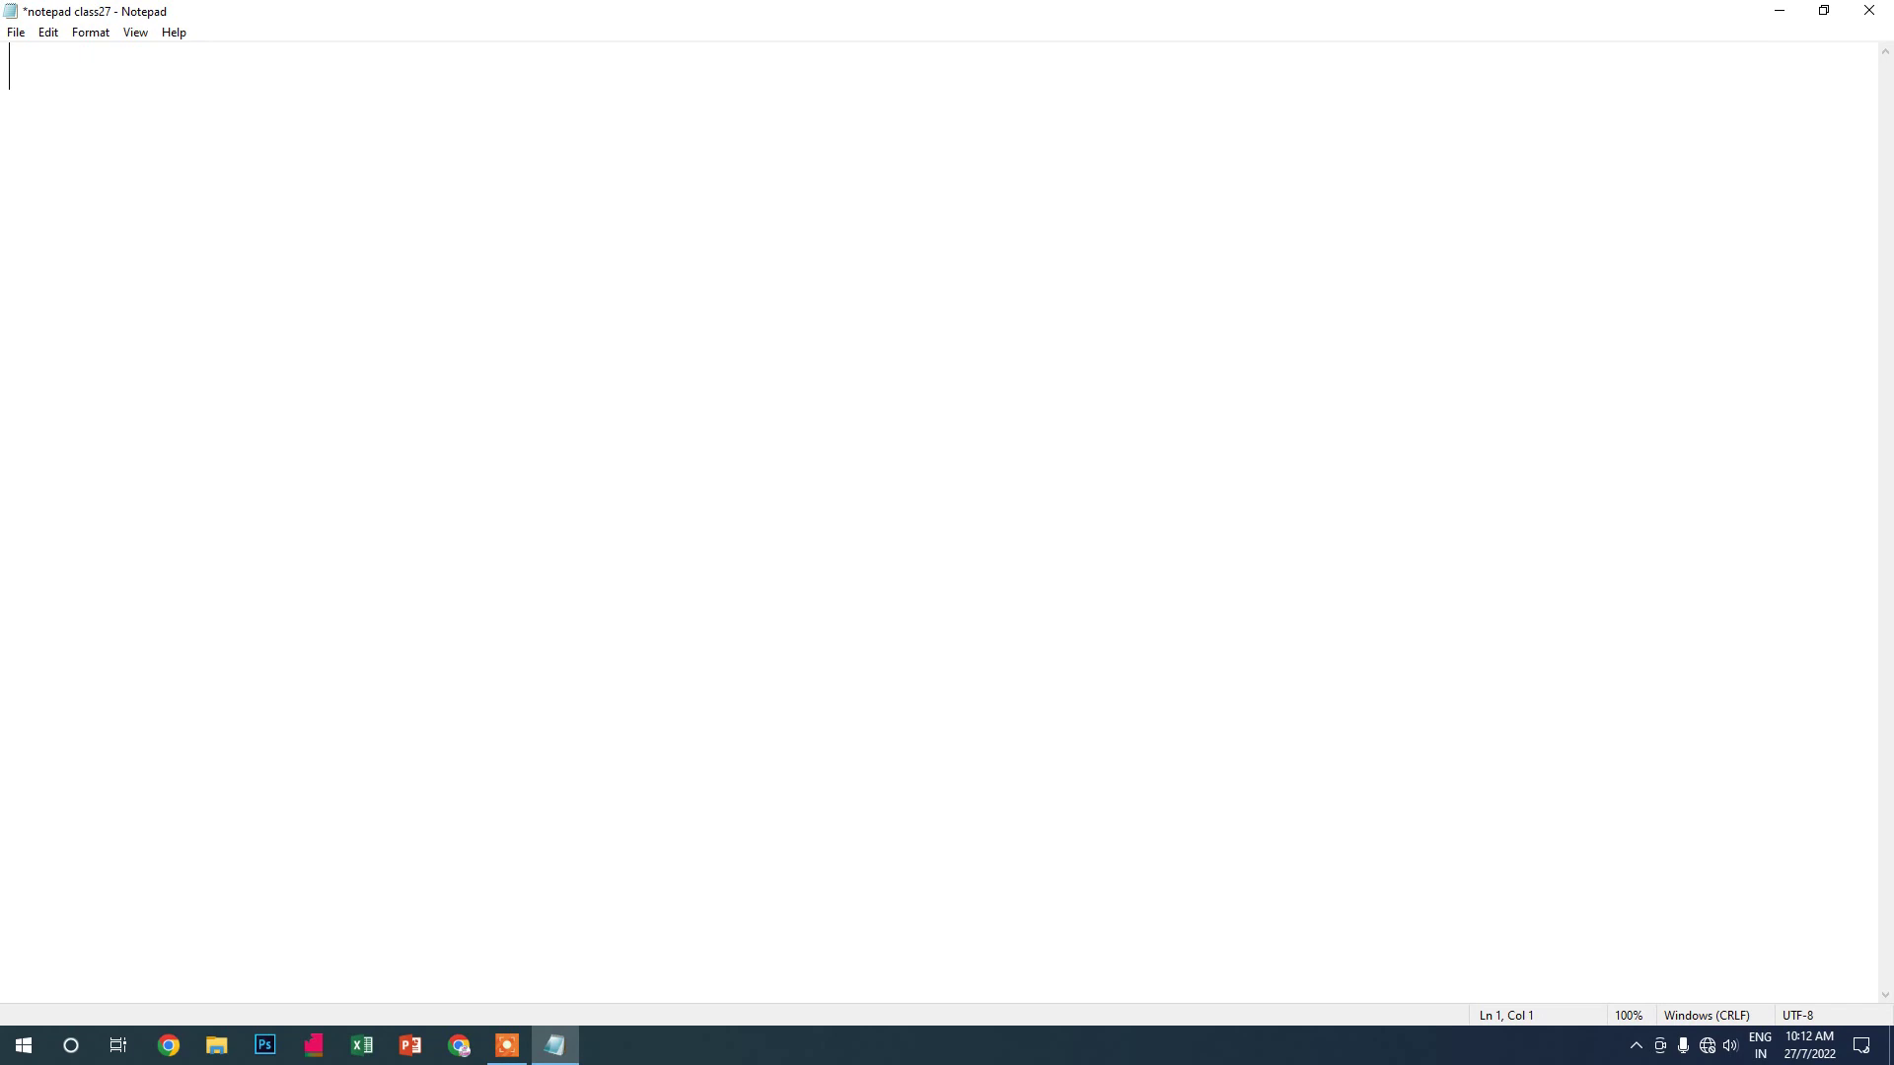
Type five lines of random letters, starting 'asdlfjlkasdf', and save the file
text(asdlfjlkasdf)
key(Return)
text(sadfjsadklfjlksadf)
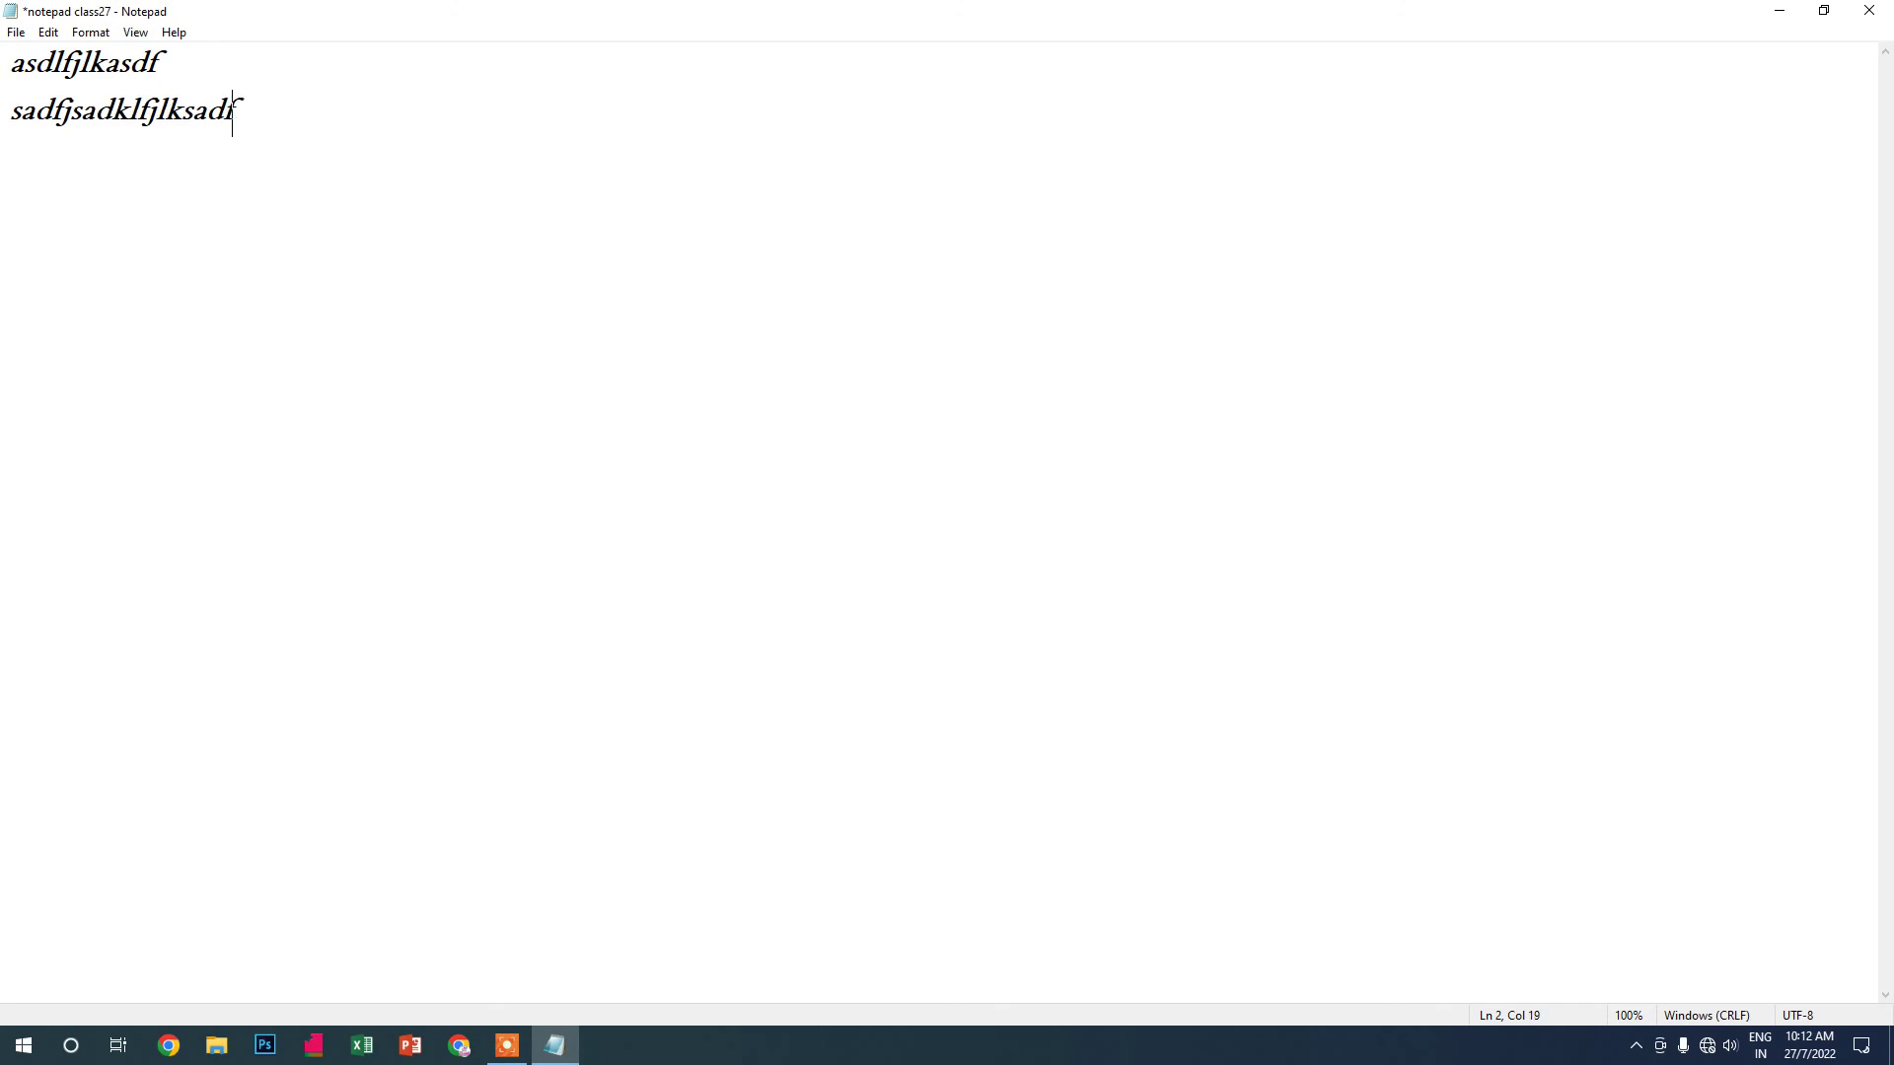
key(Return)
text(asdfjalskdfjlksadf)
key(Return)
text(asdfjlksadfjasd)
key(Return)
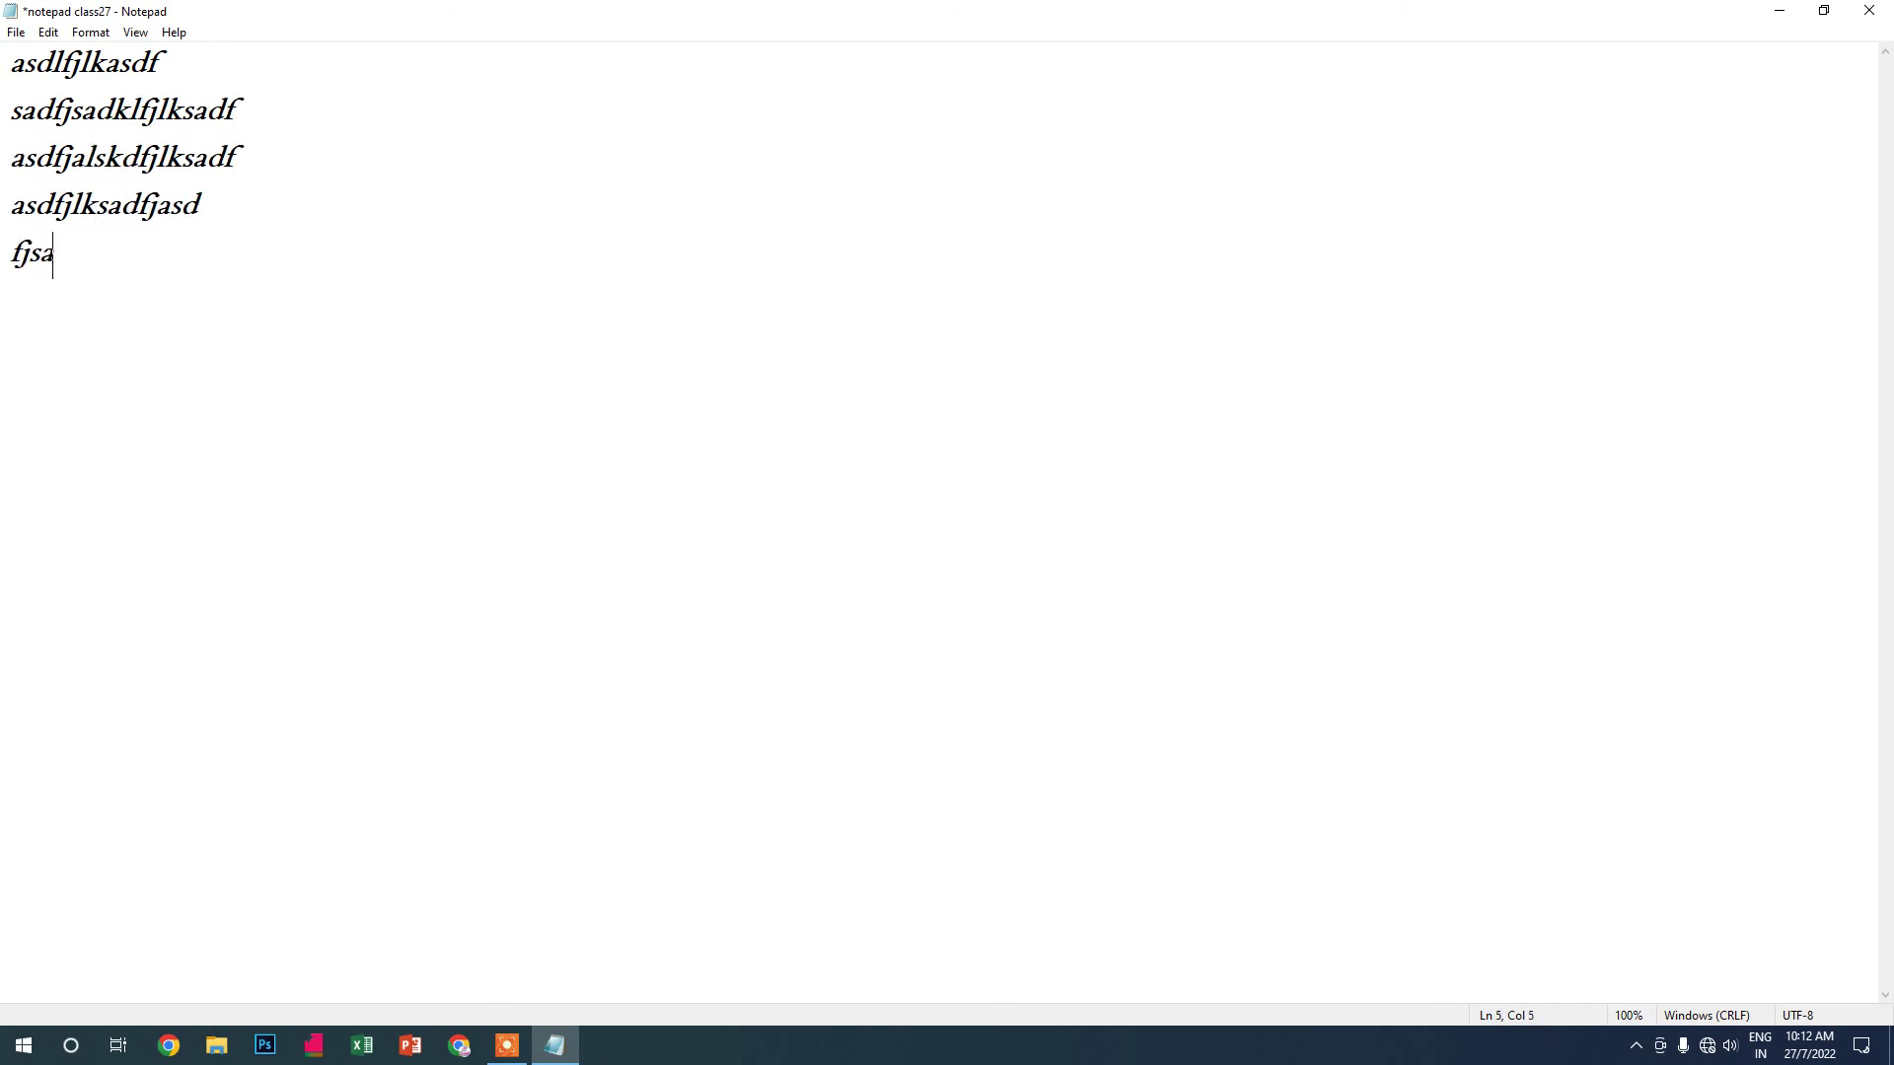
text(fjsadflkjsadlkfsadfsadf)
click(16, 32)
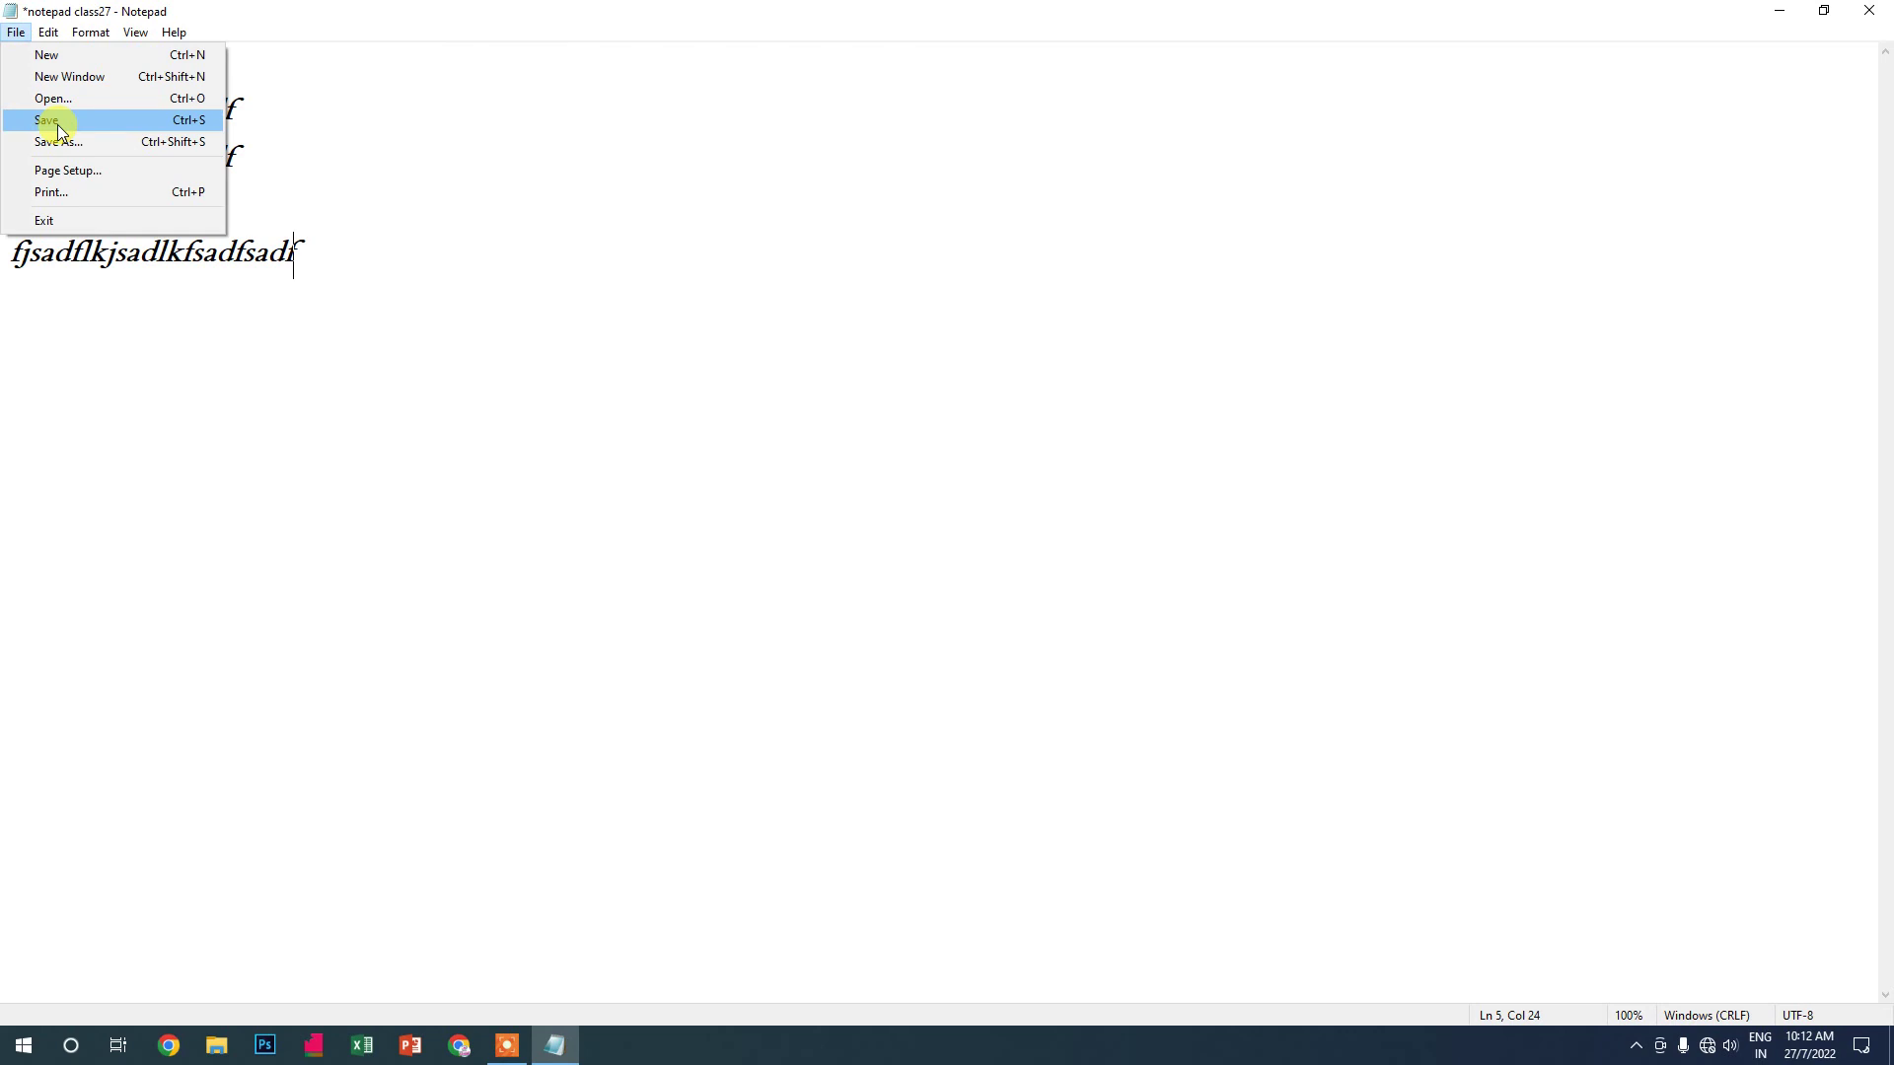
click(57, 126)
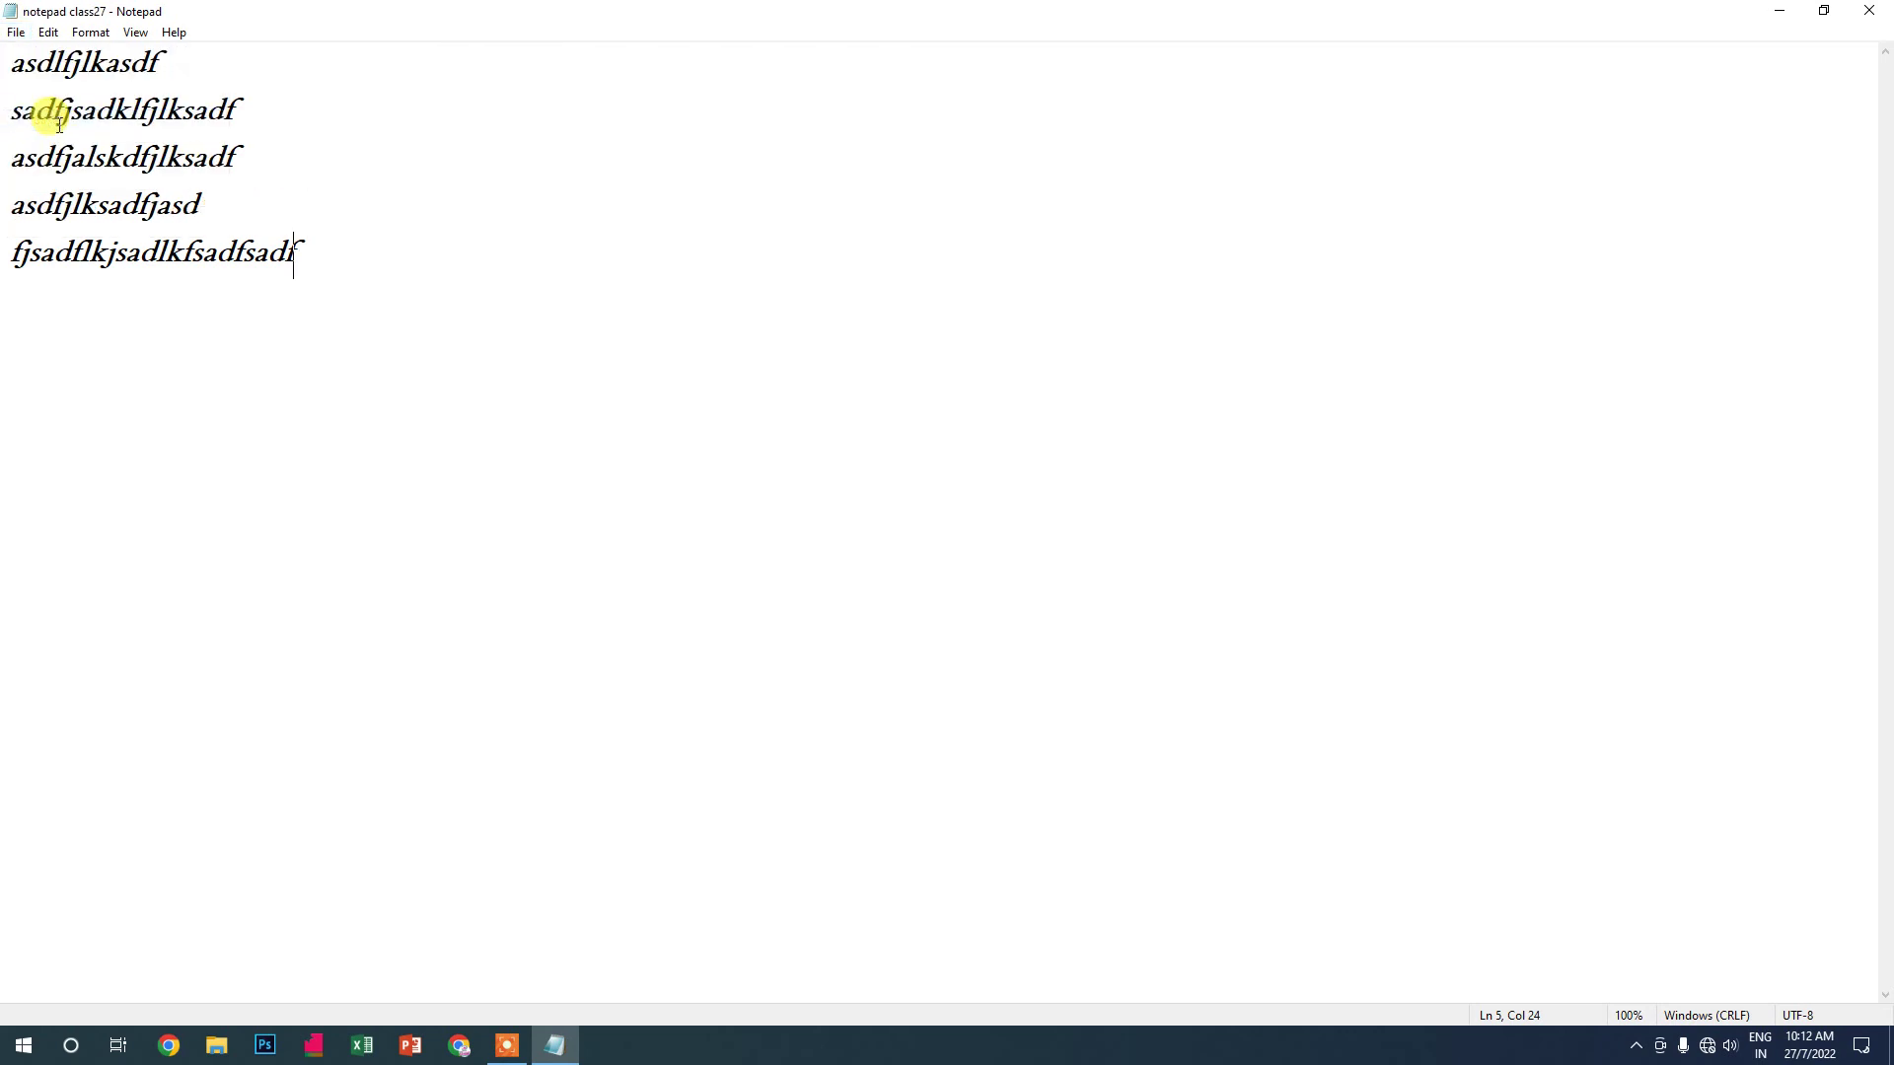
Add line 6 'asdjkaSDHJKHSADKJ\ASD' and an all-caps line 7 'SADHJKFKJSADFHKJSADF'
key(Return)
text(asdjka)
key(Caps_Lock)
text(SDHJKHSADKJ\ASD)
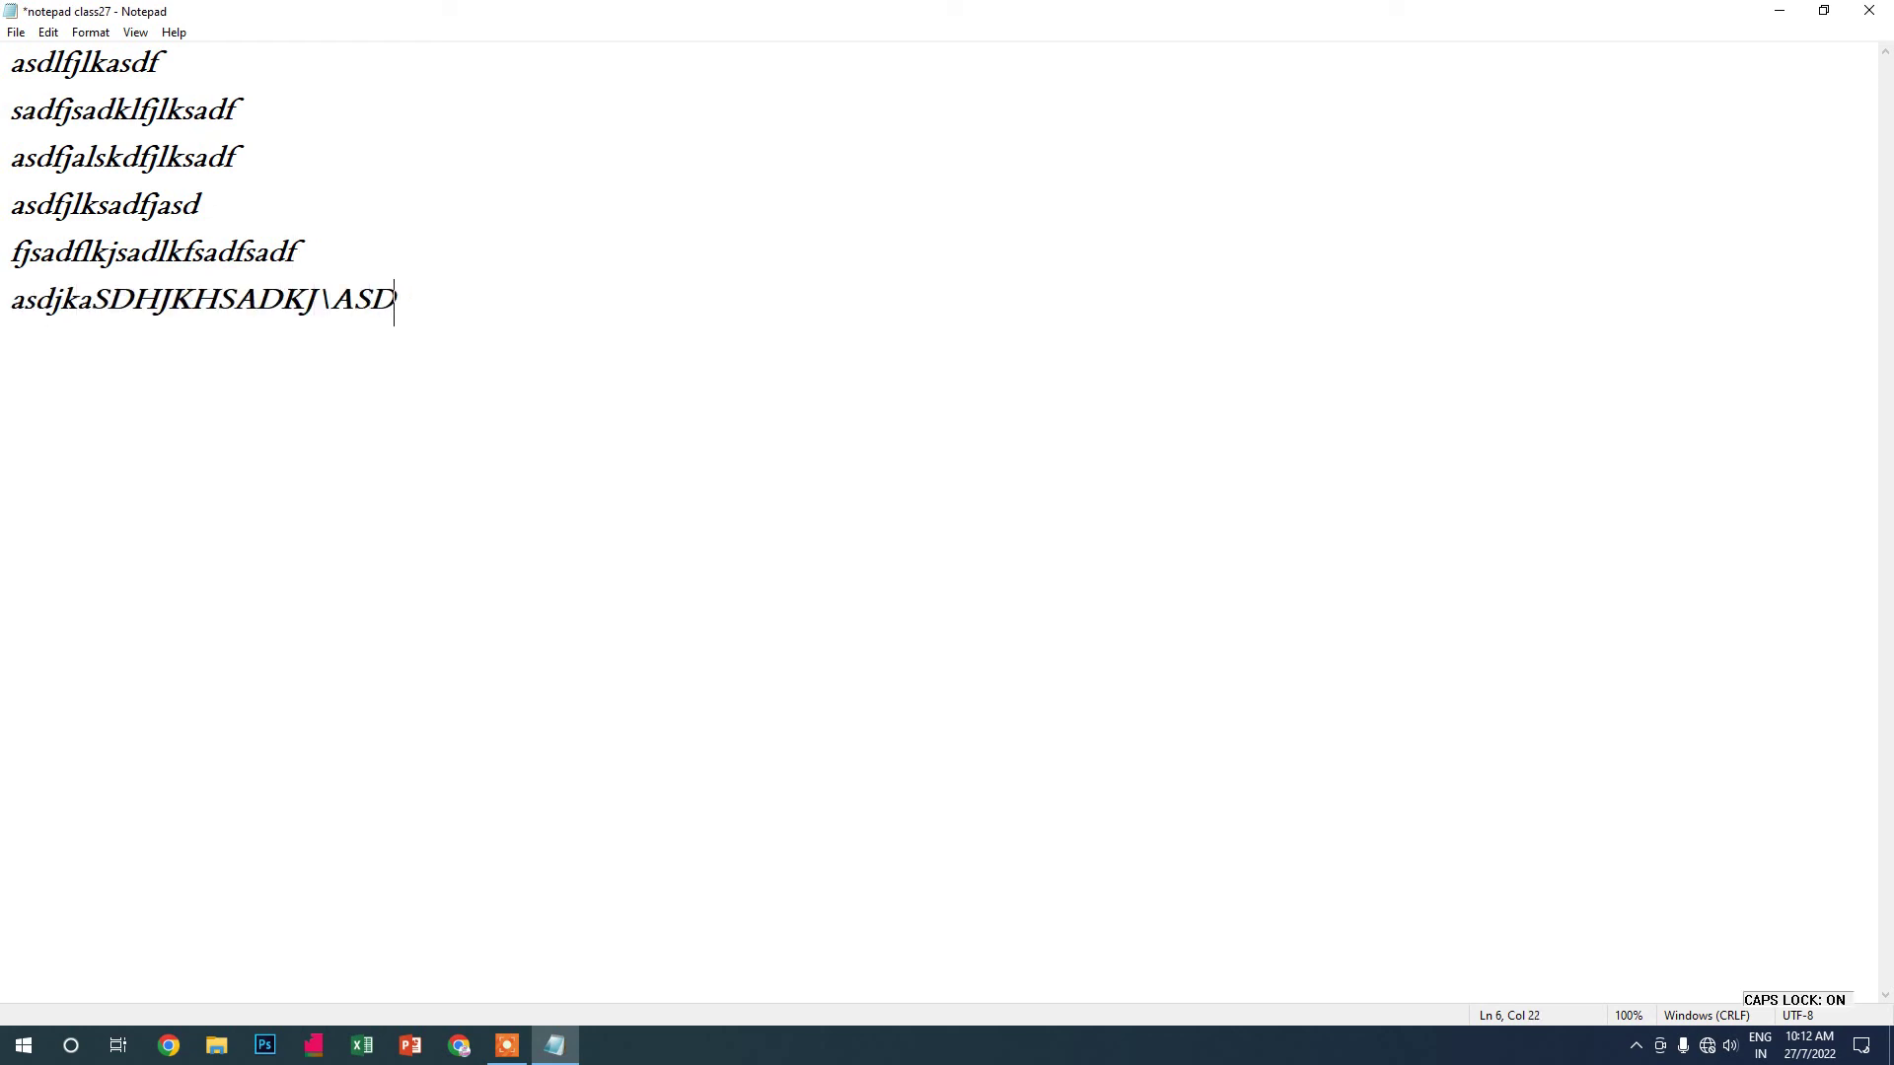
key(Return)
text(SADHJKFKJSADFHKJSADF)
key(Caps_Lock)
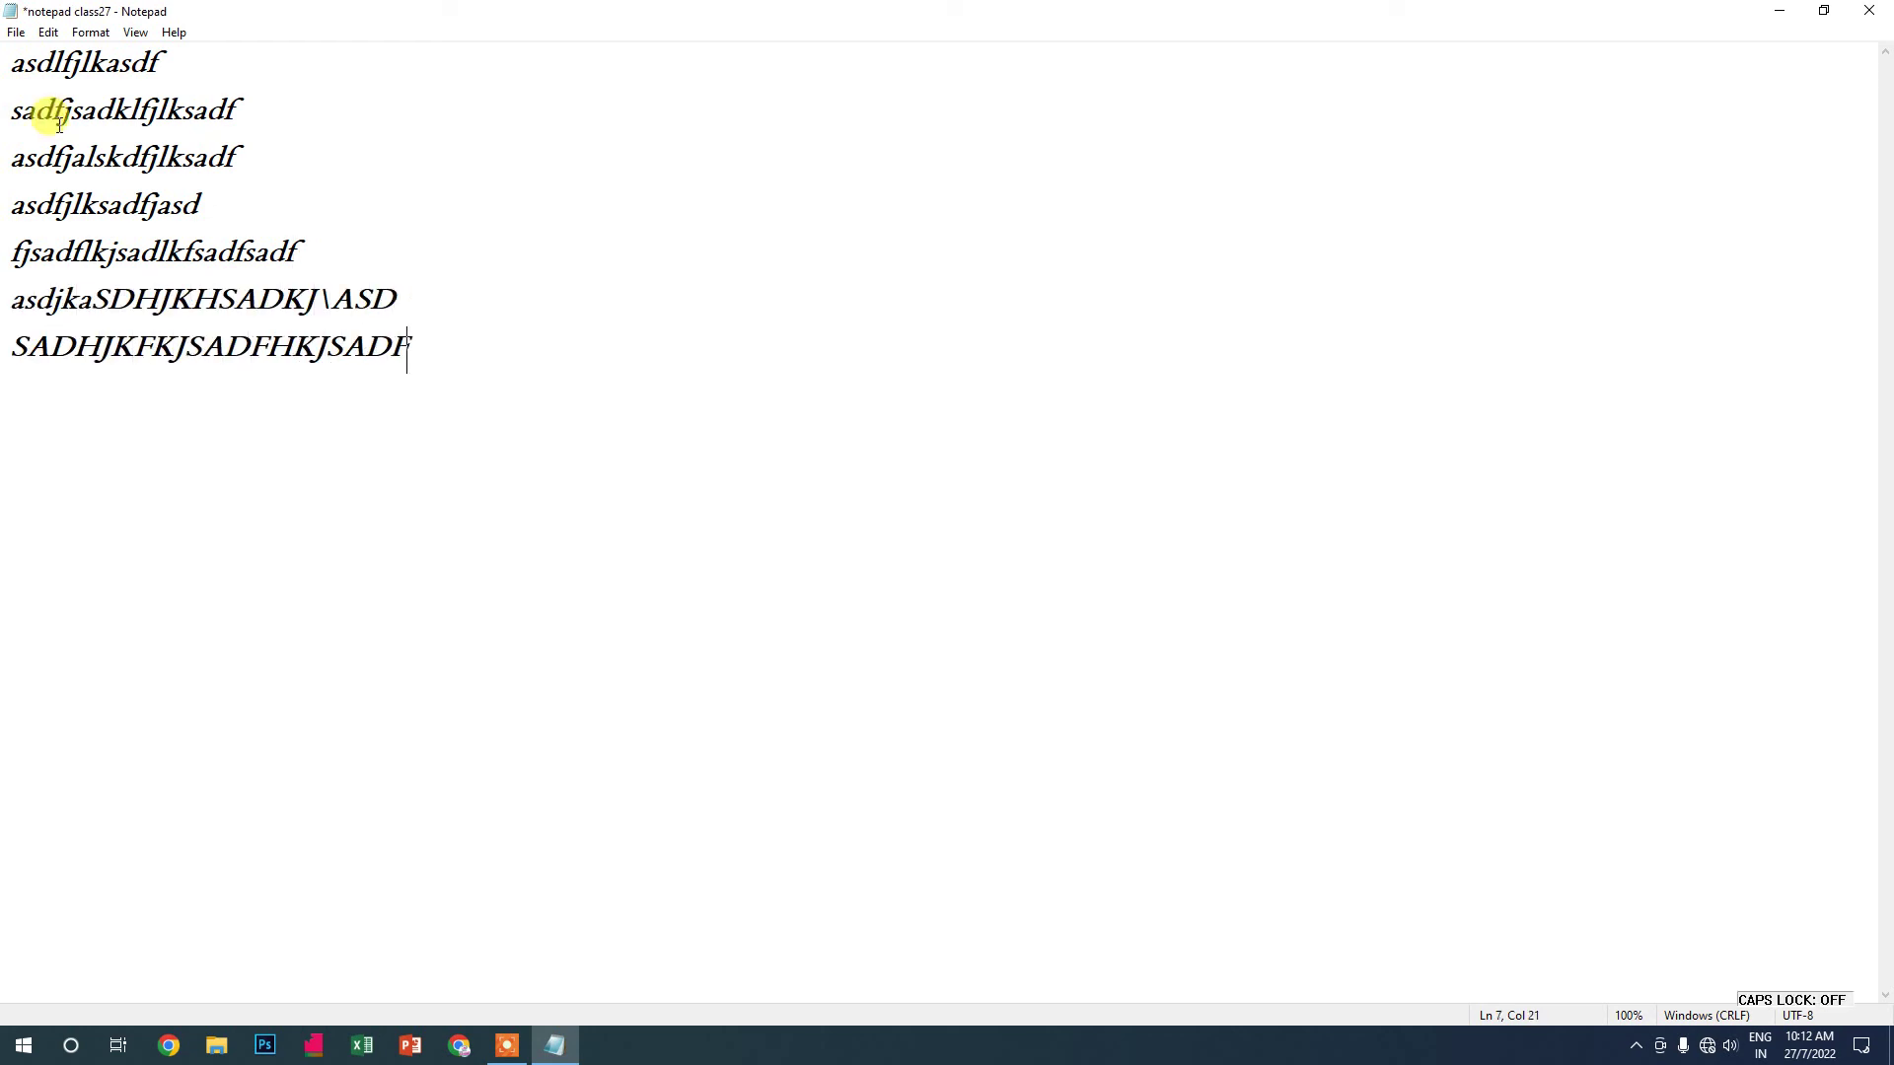
Add lowercase lines 8 to 12 of random letters, ending with 'sadfsadfsadfsadf'
key(Return)
text(sdfjksadfhjksdhafjklhsadfsdf)
key(Return)
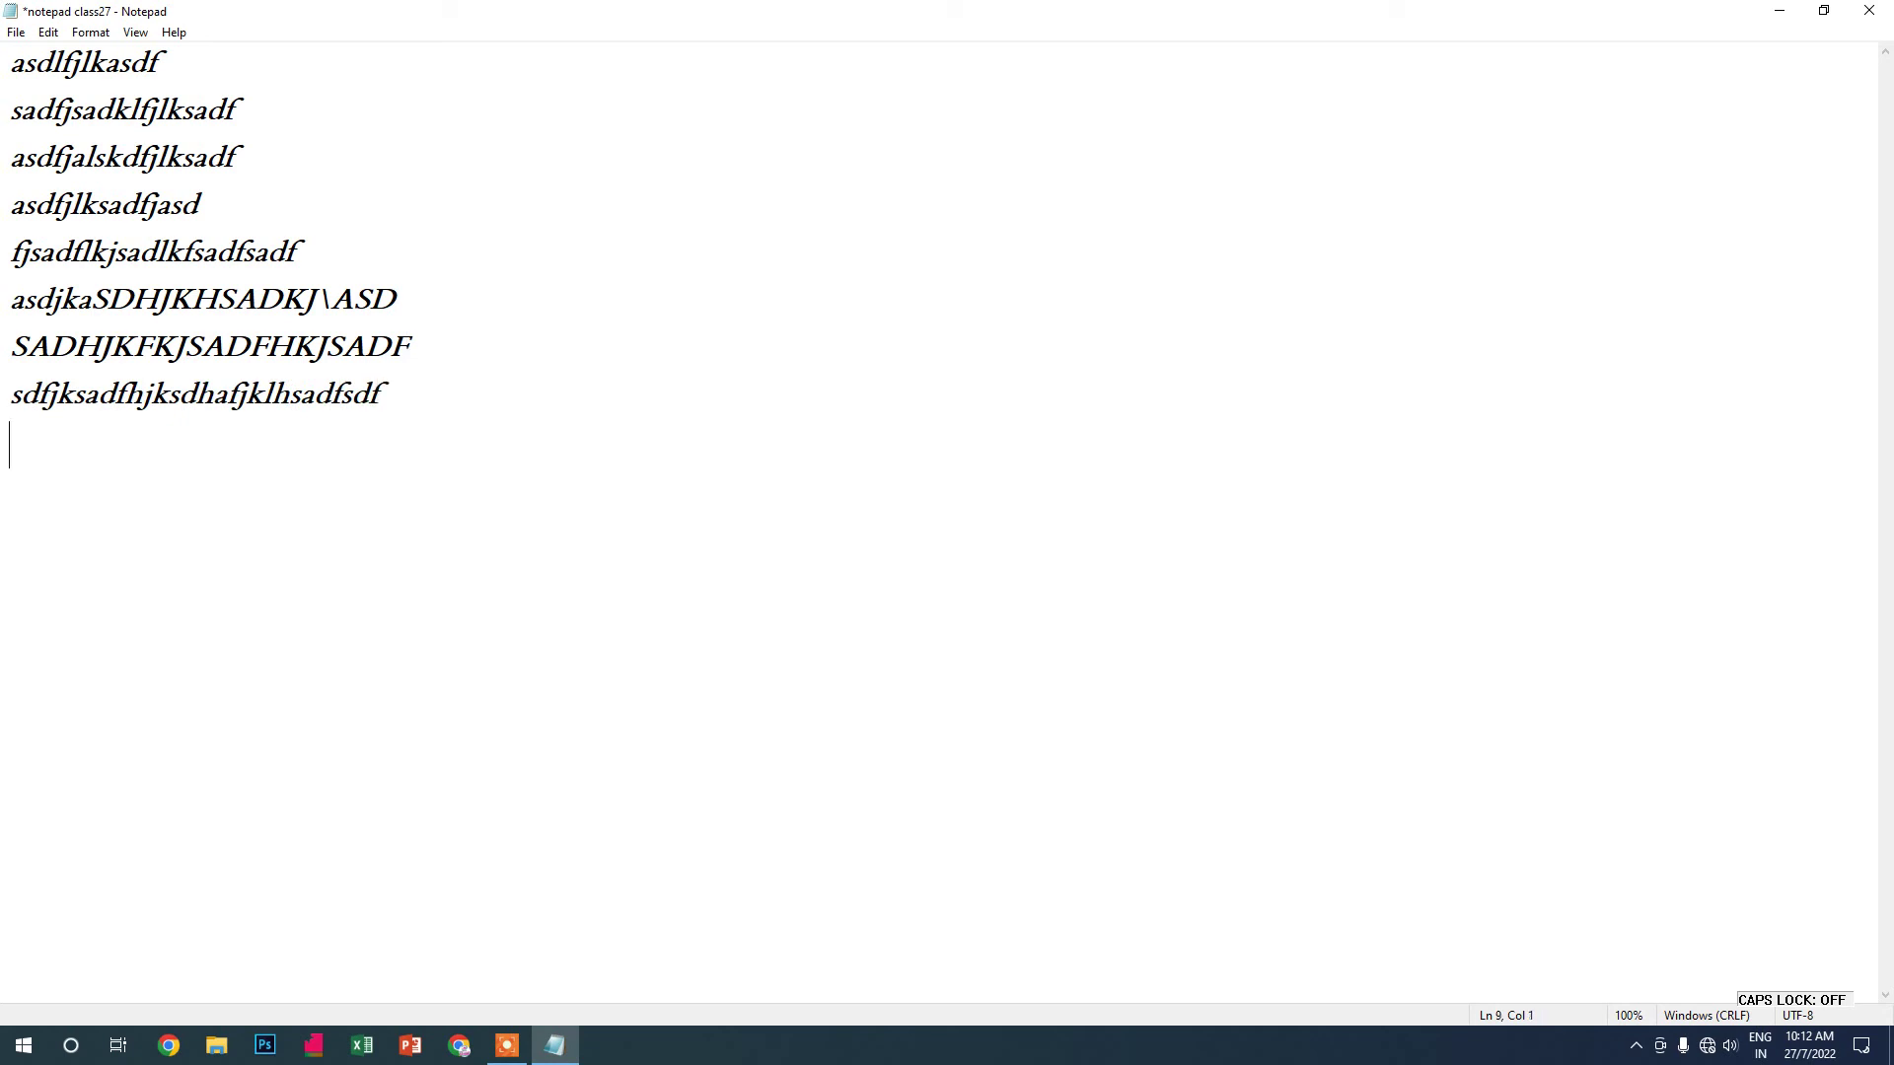
text(asdfjsadlkfjlksadf)
key(Return)
text(sadfjsadlkfjlksadfsadf)
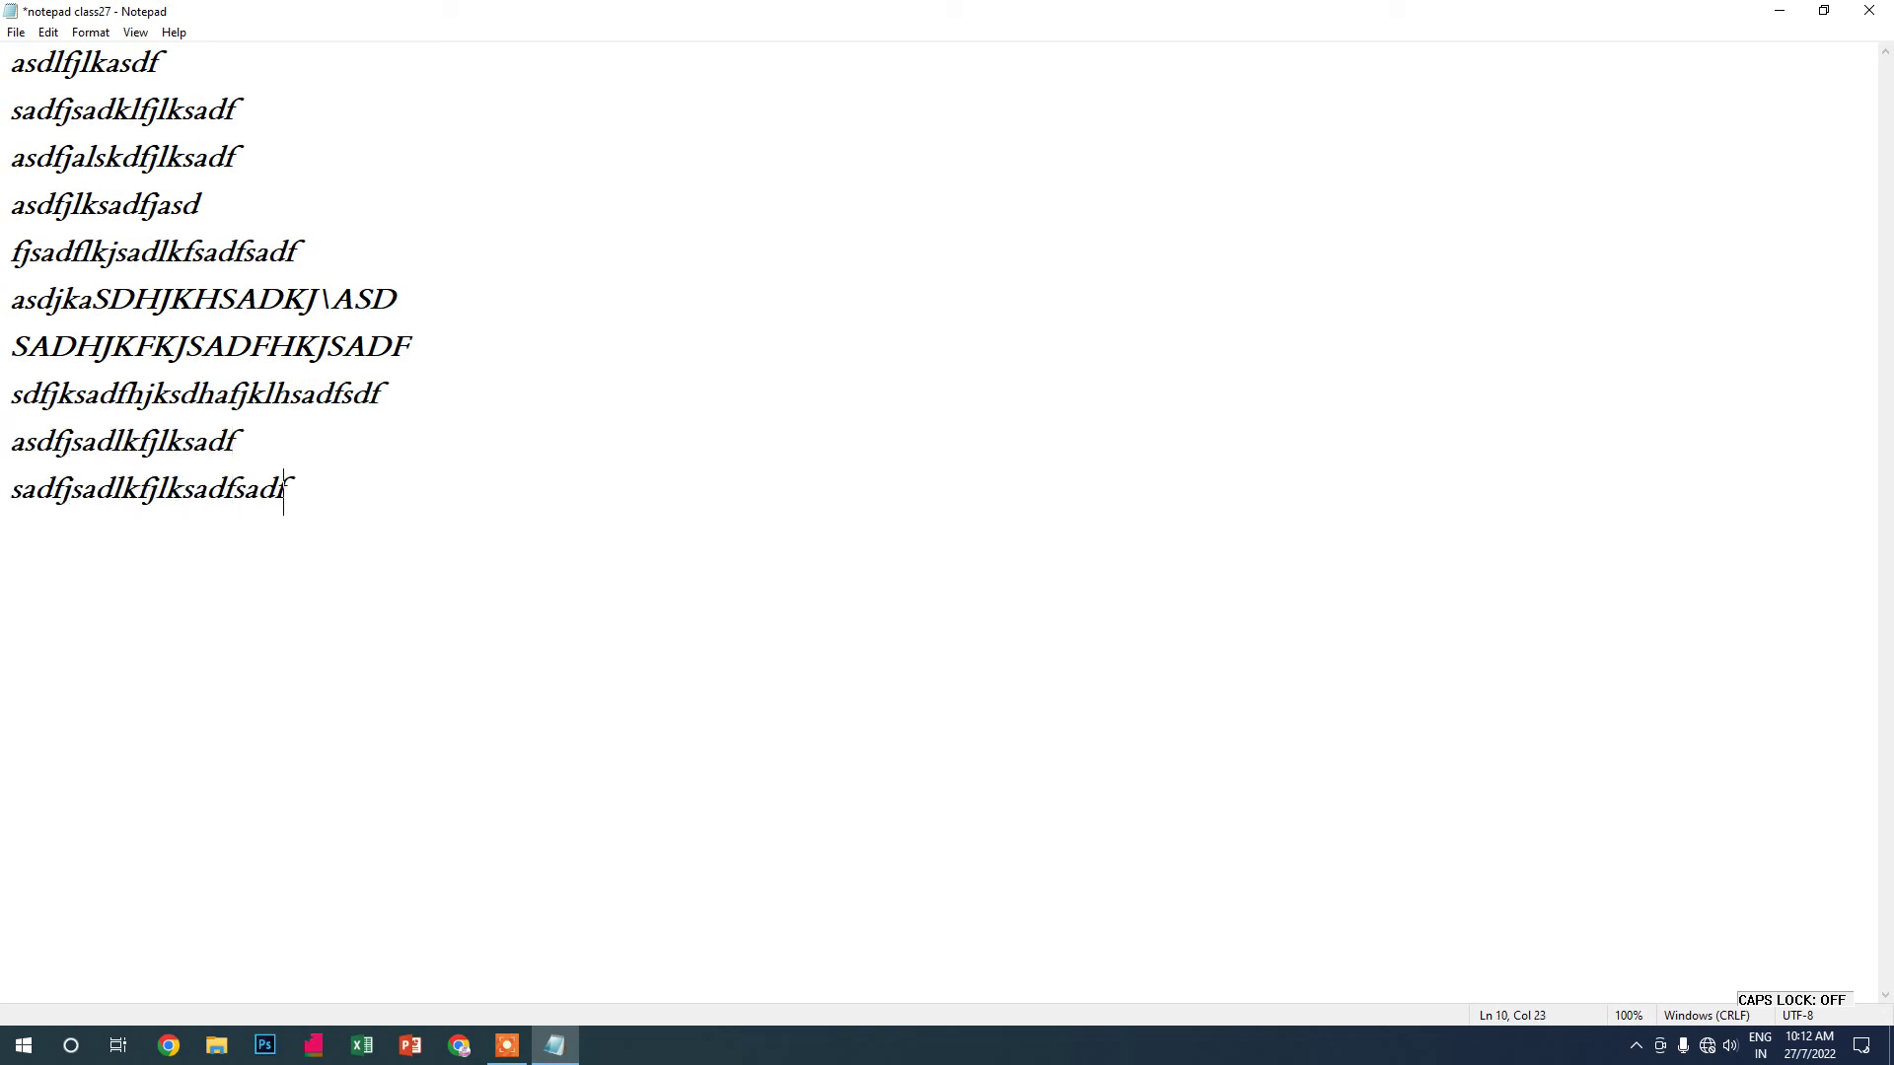
key(Return)
text(asdfsadflksajdf)
key(Return)
text(sadfsadfsadfsad)
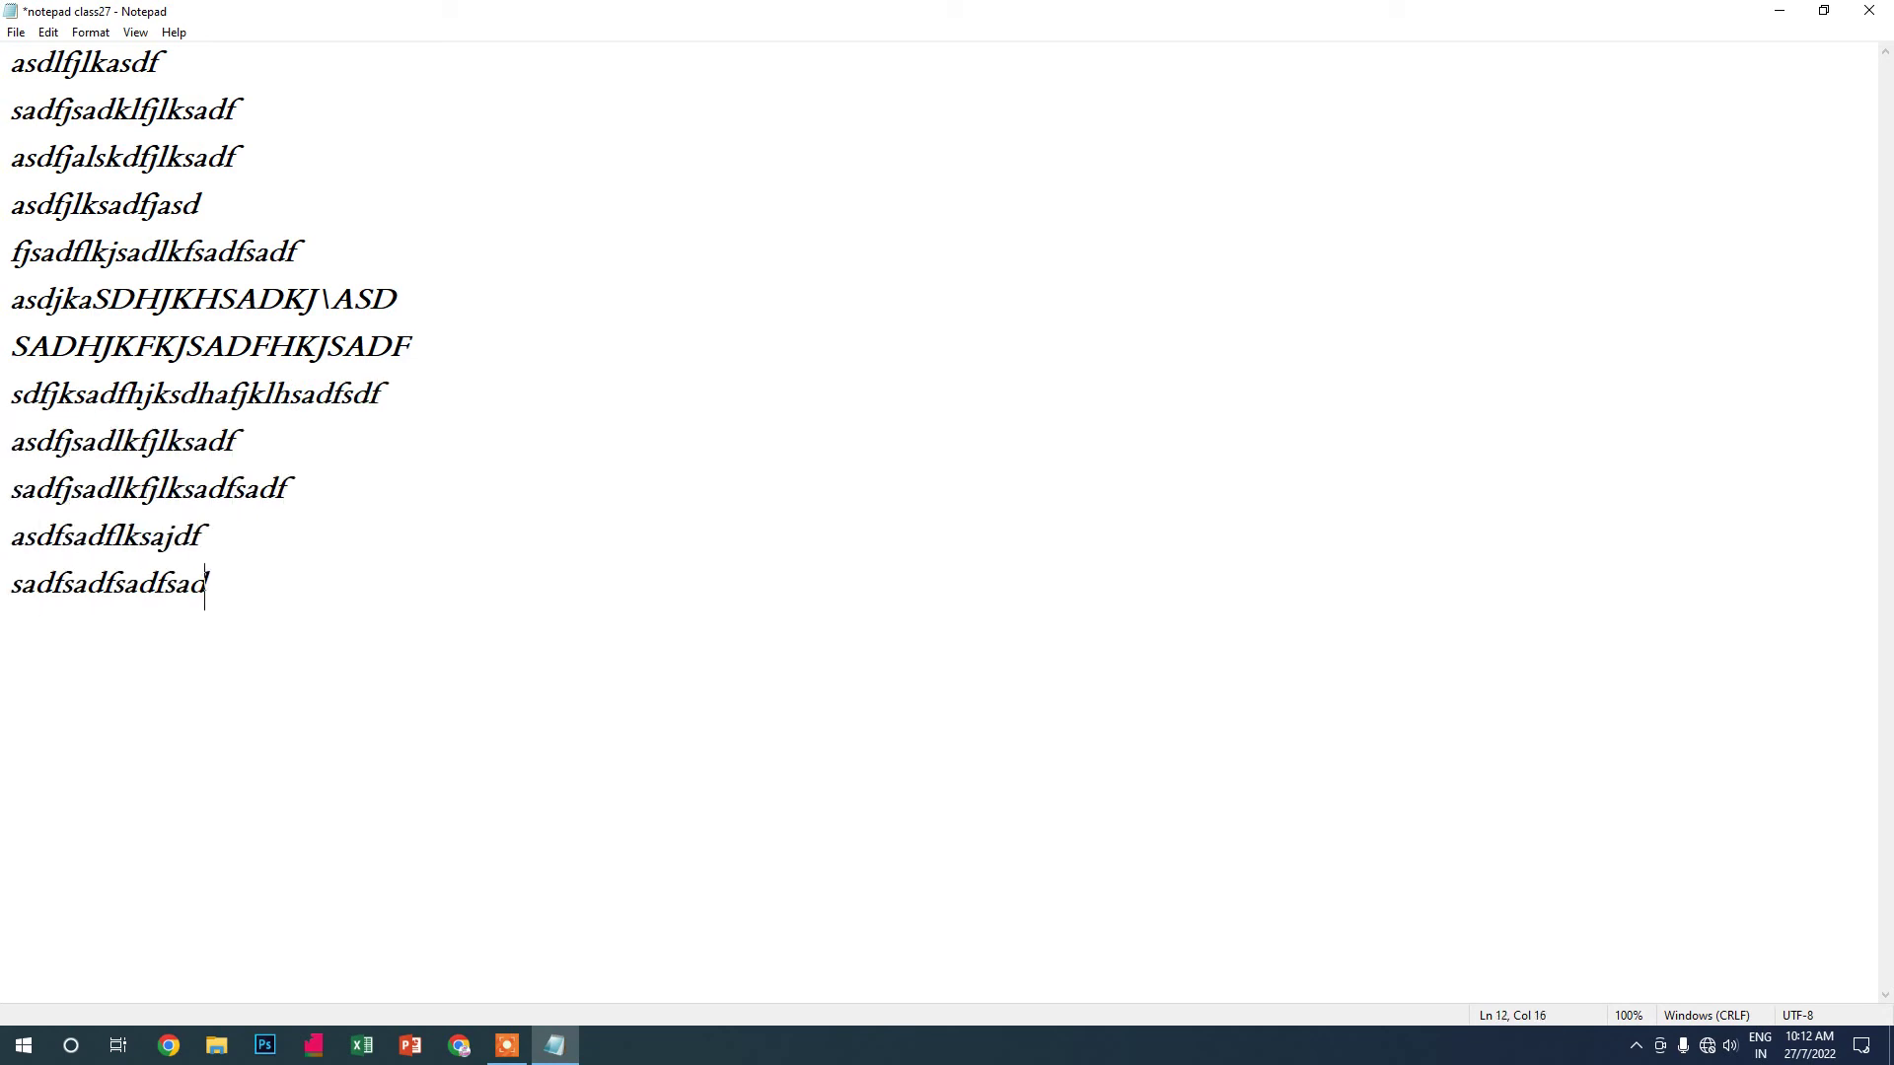
text(f)
click(15, 32)
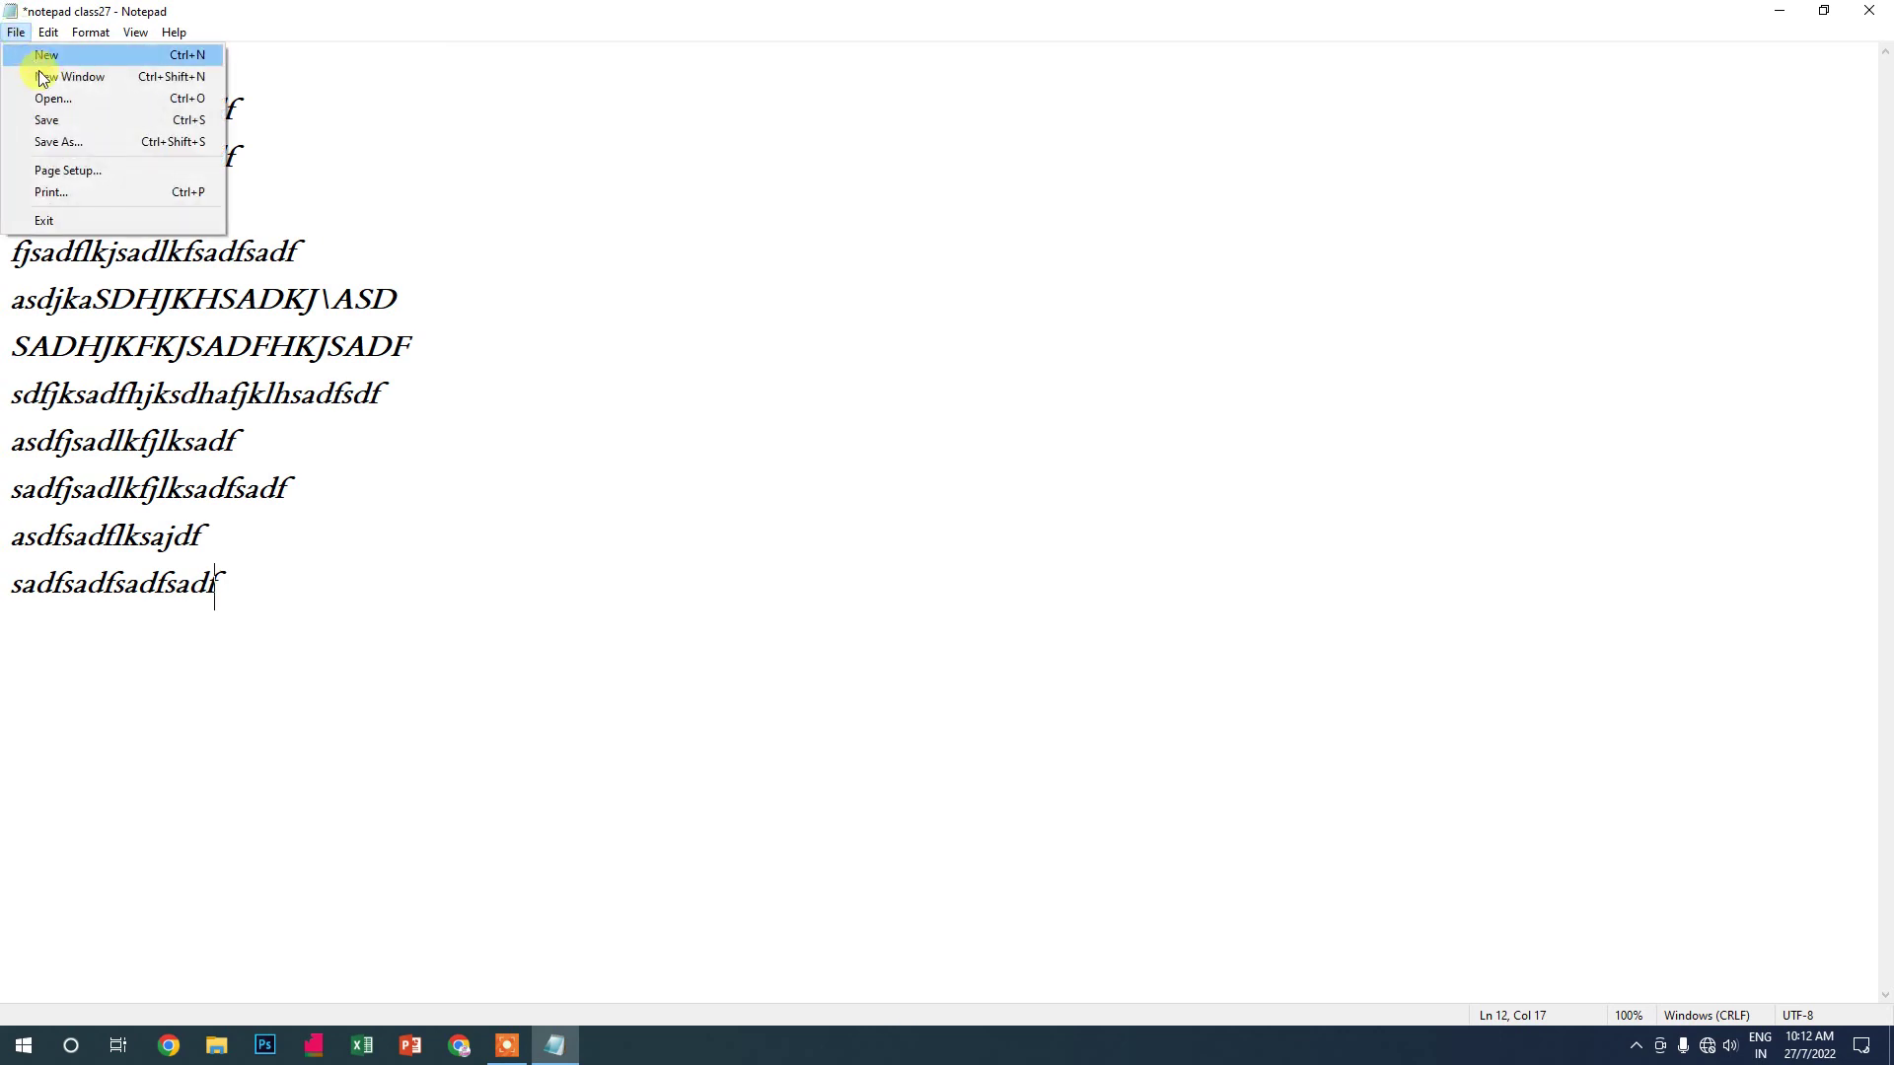
Save the document under the new name notepad class27-1 with Save As
click(47, 119)
click(23, 74)
click(16, 33)
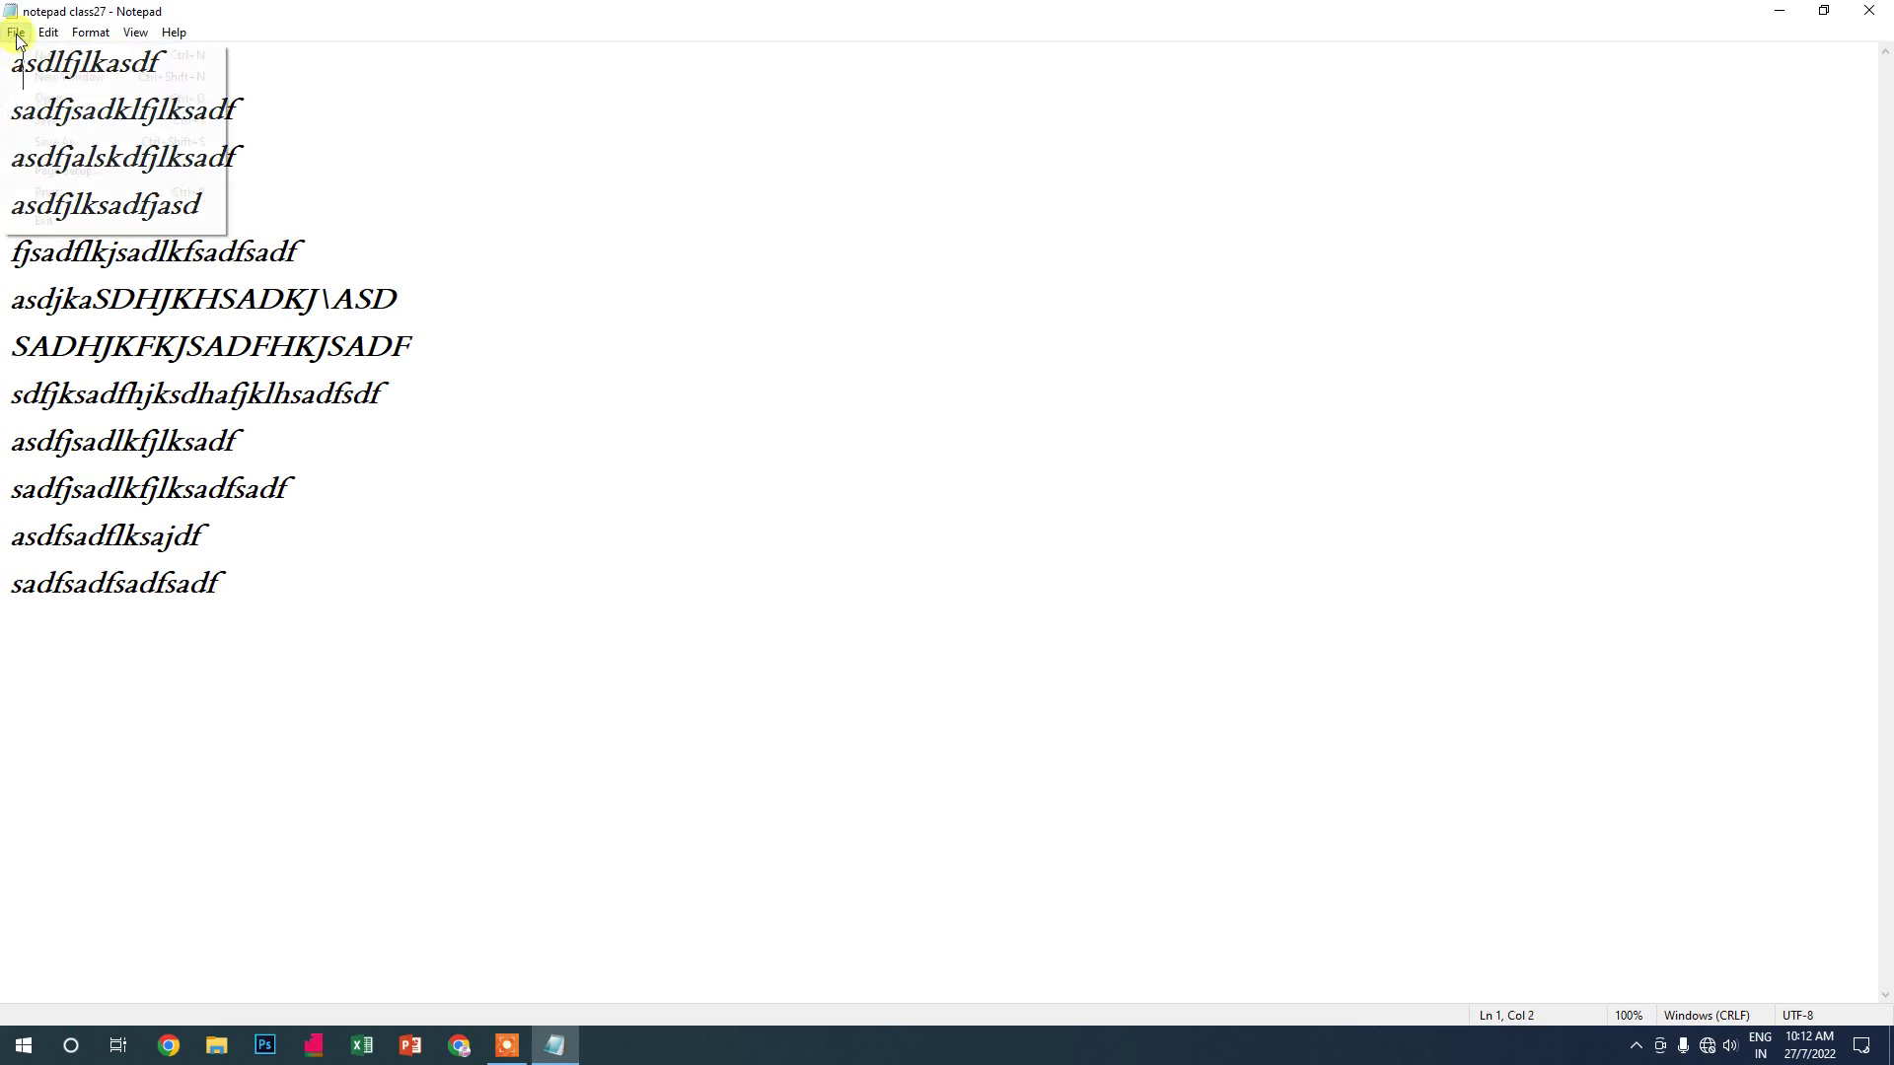
click(367, 385)
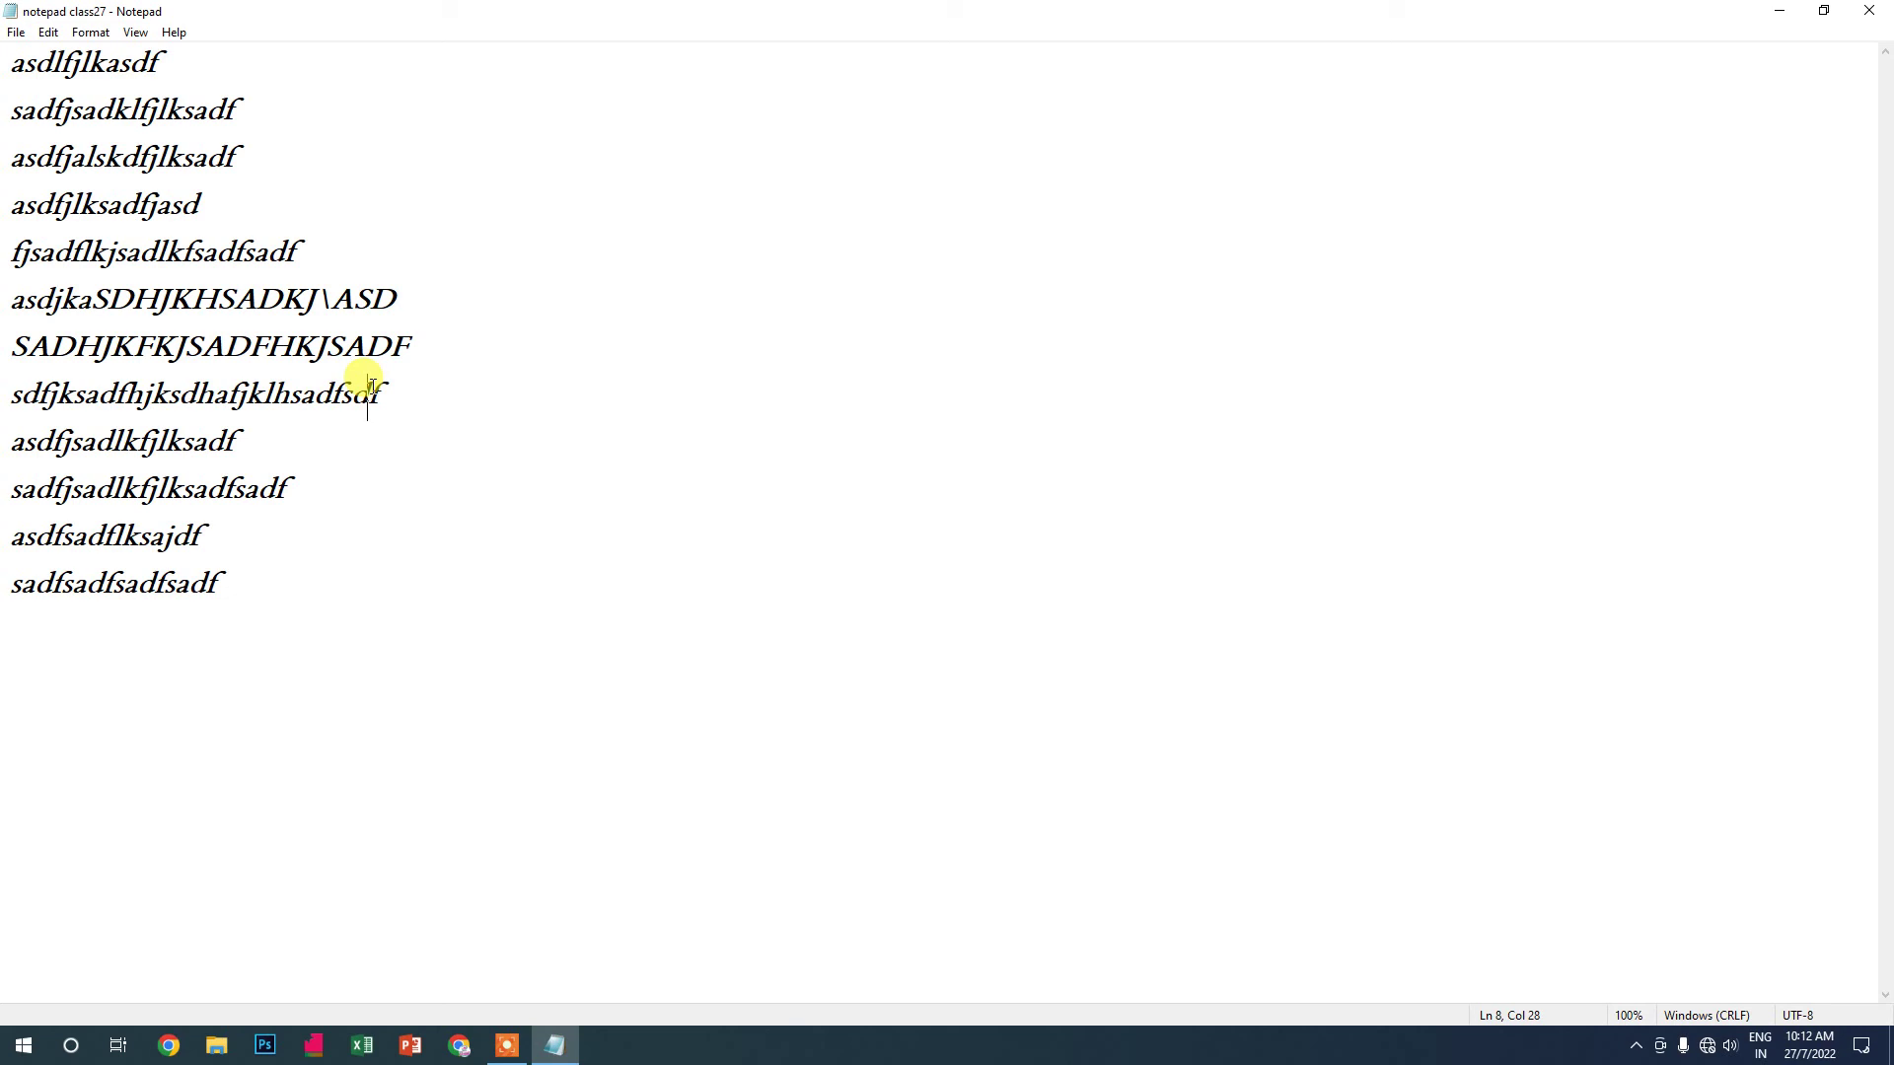
click(6, 38)
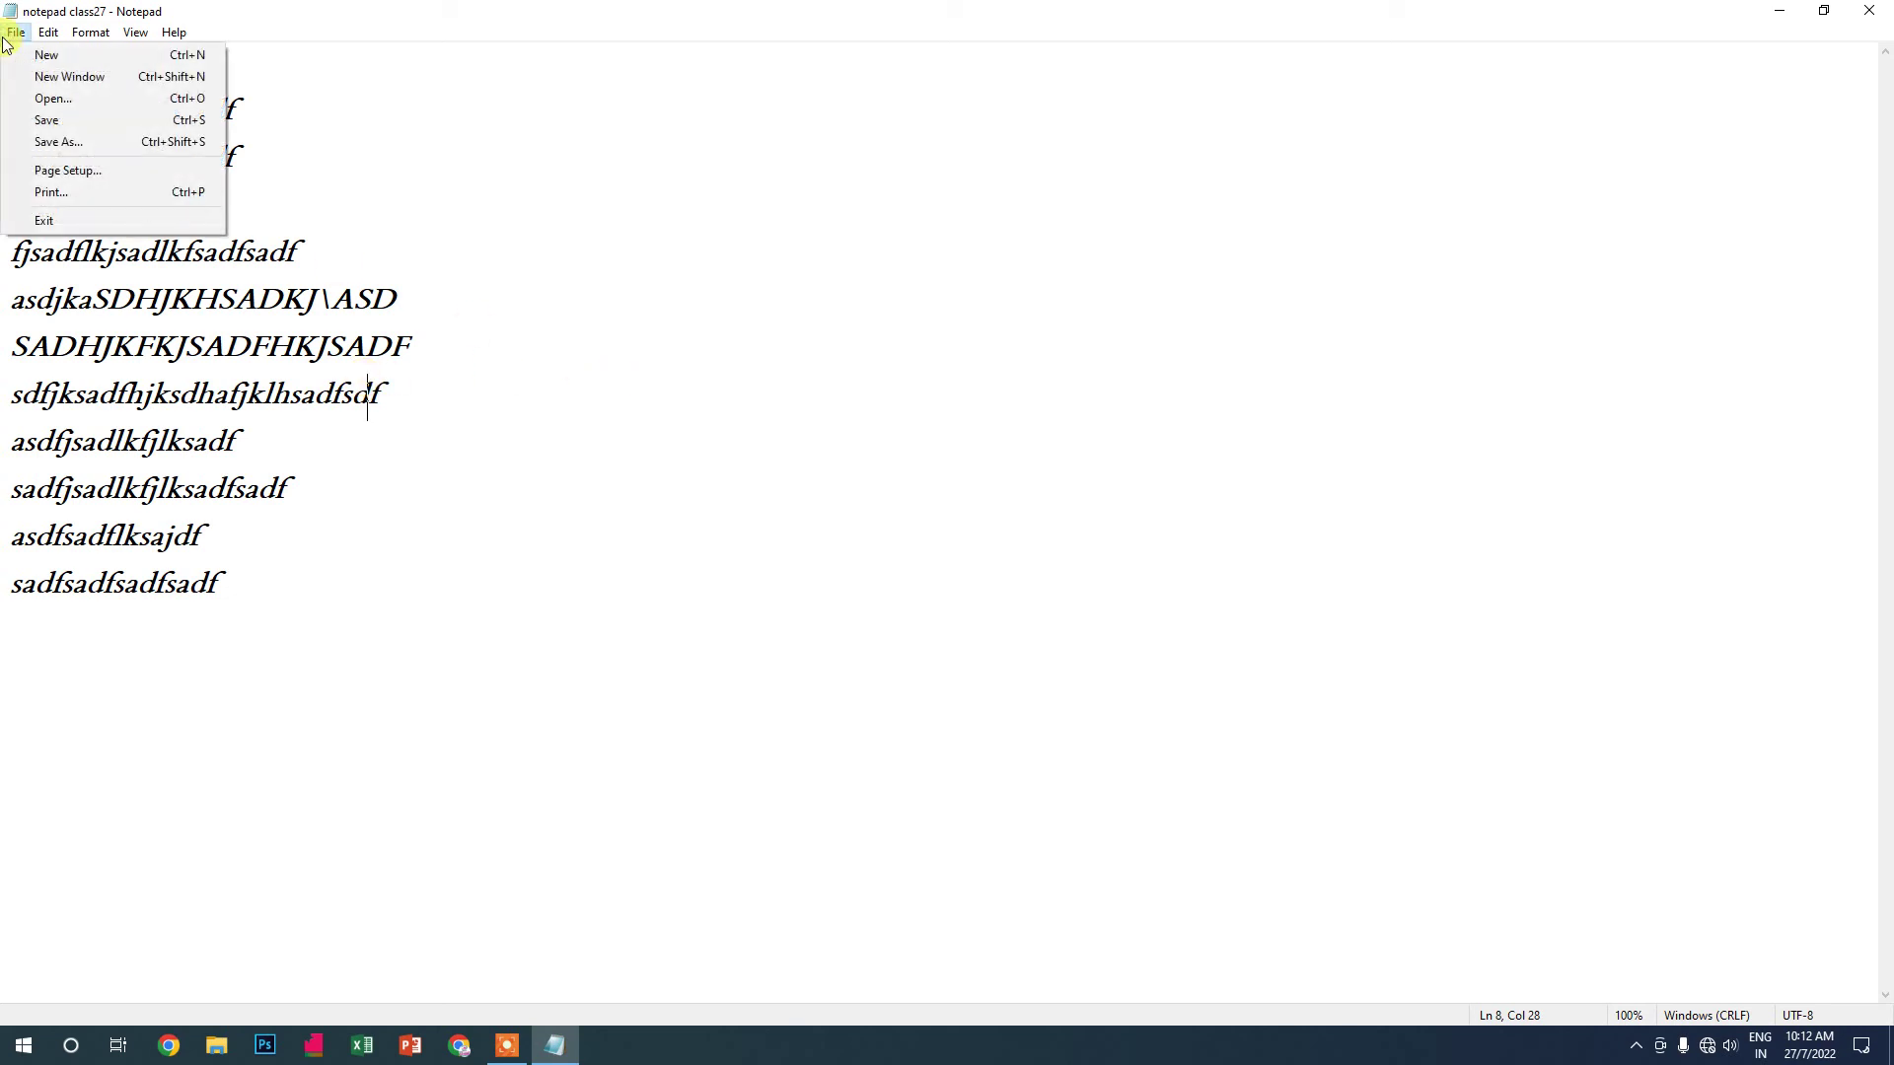
click(88, 144)
key(End)
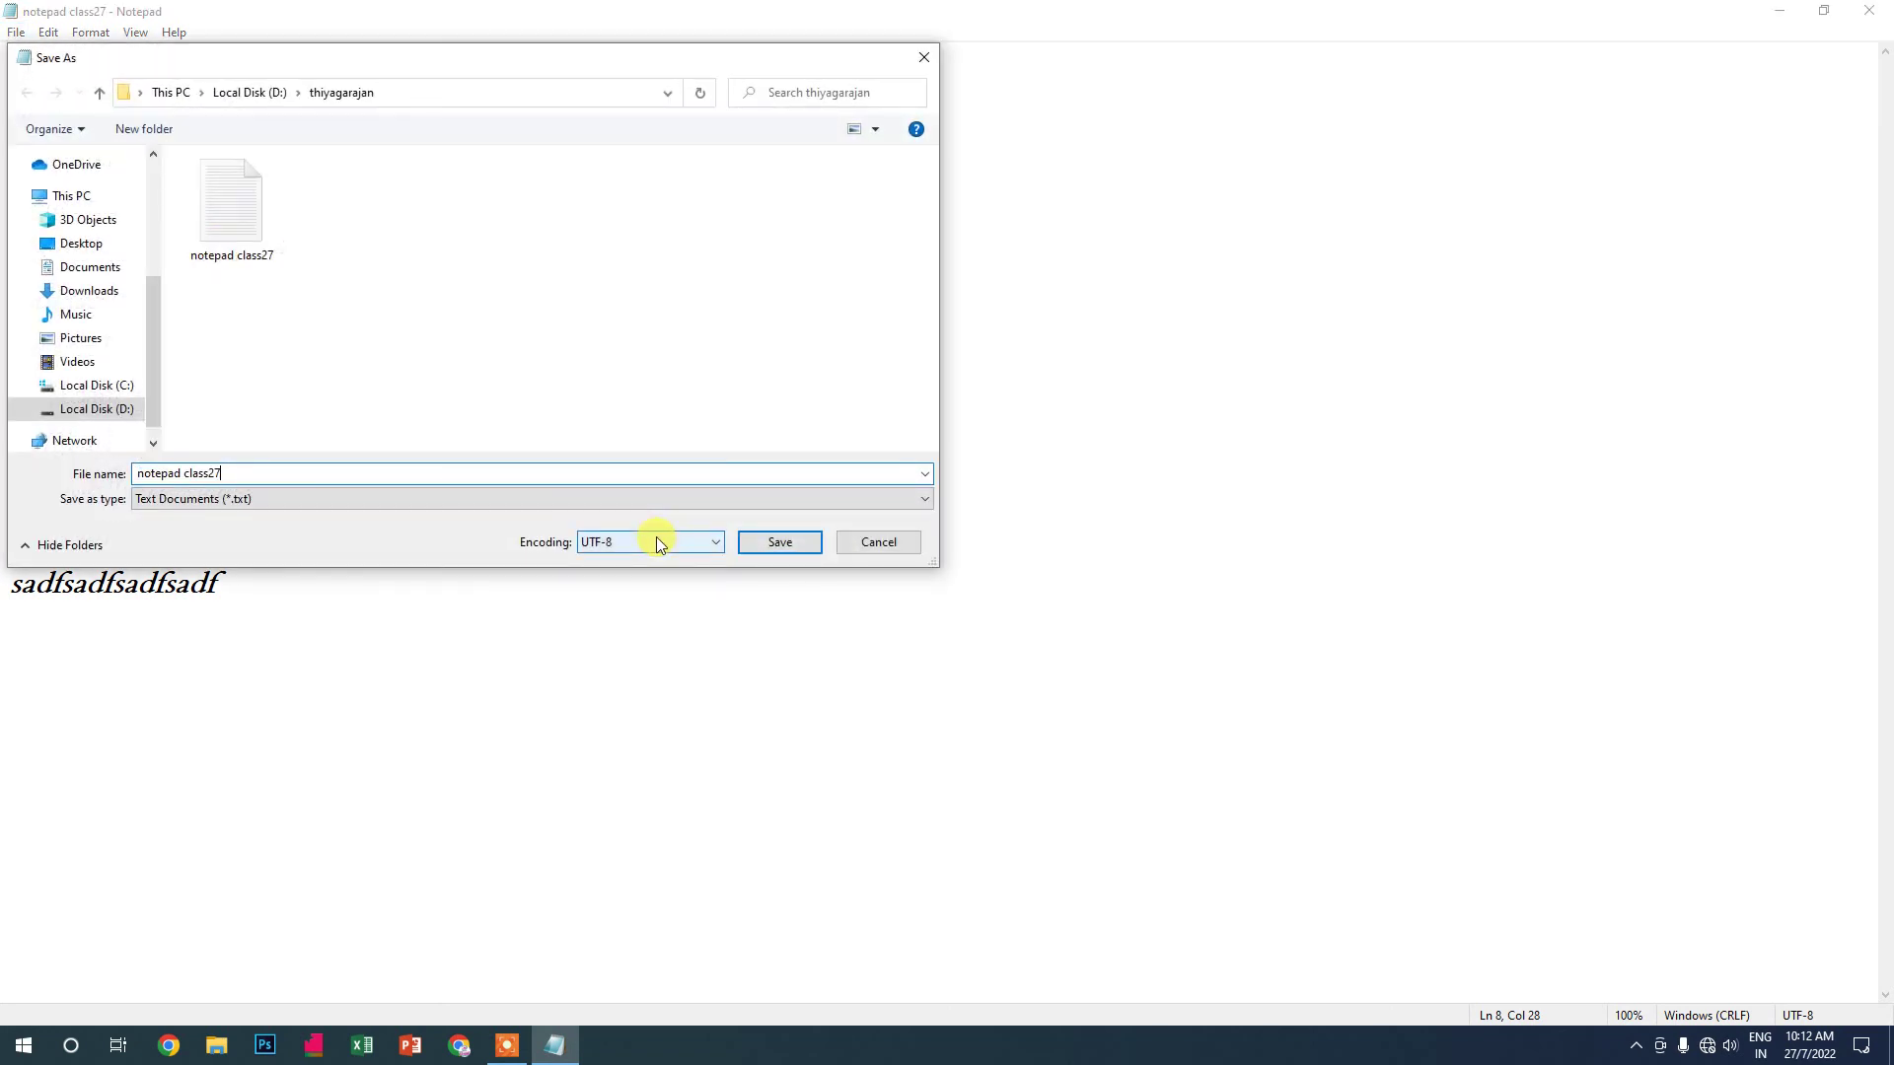
text(1)
key(Return)
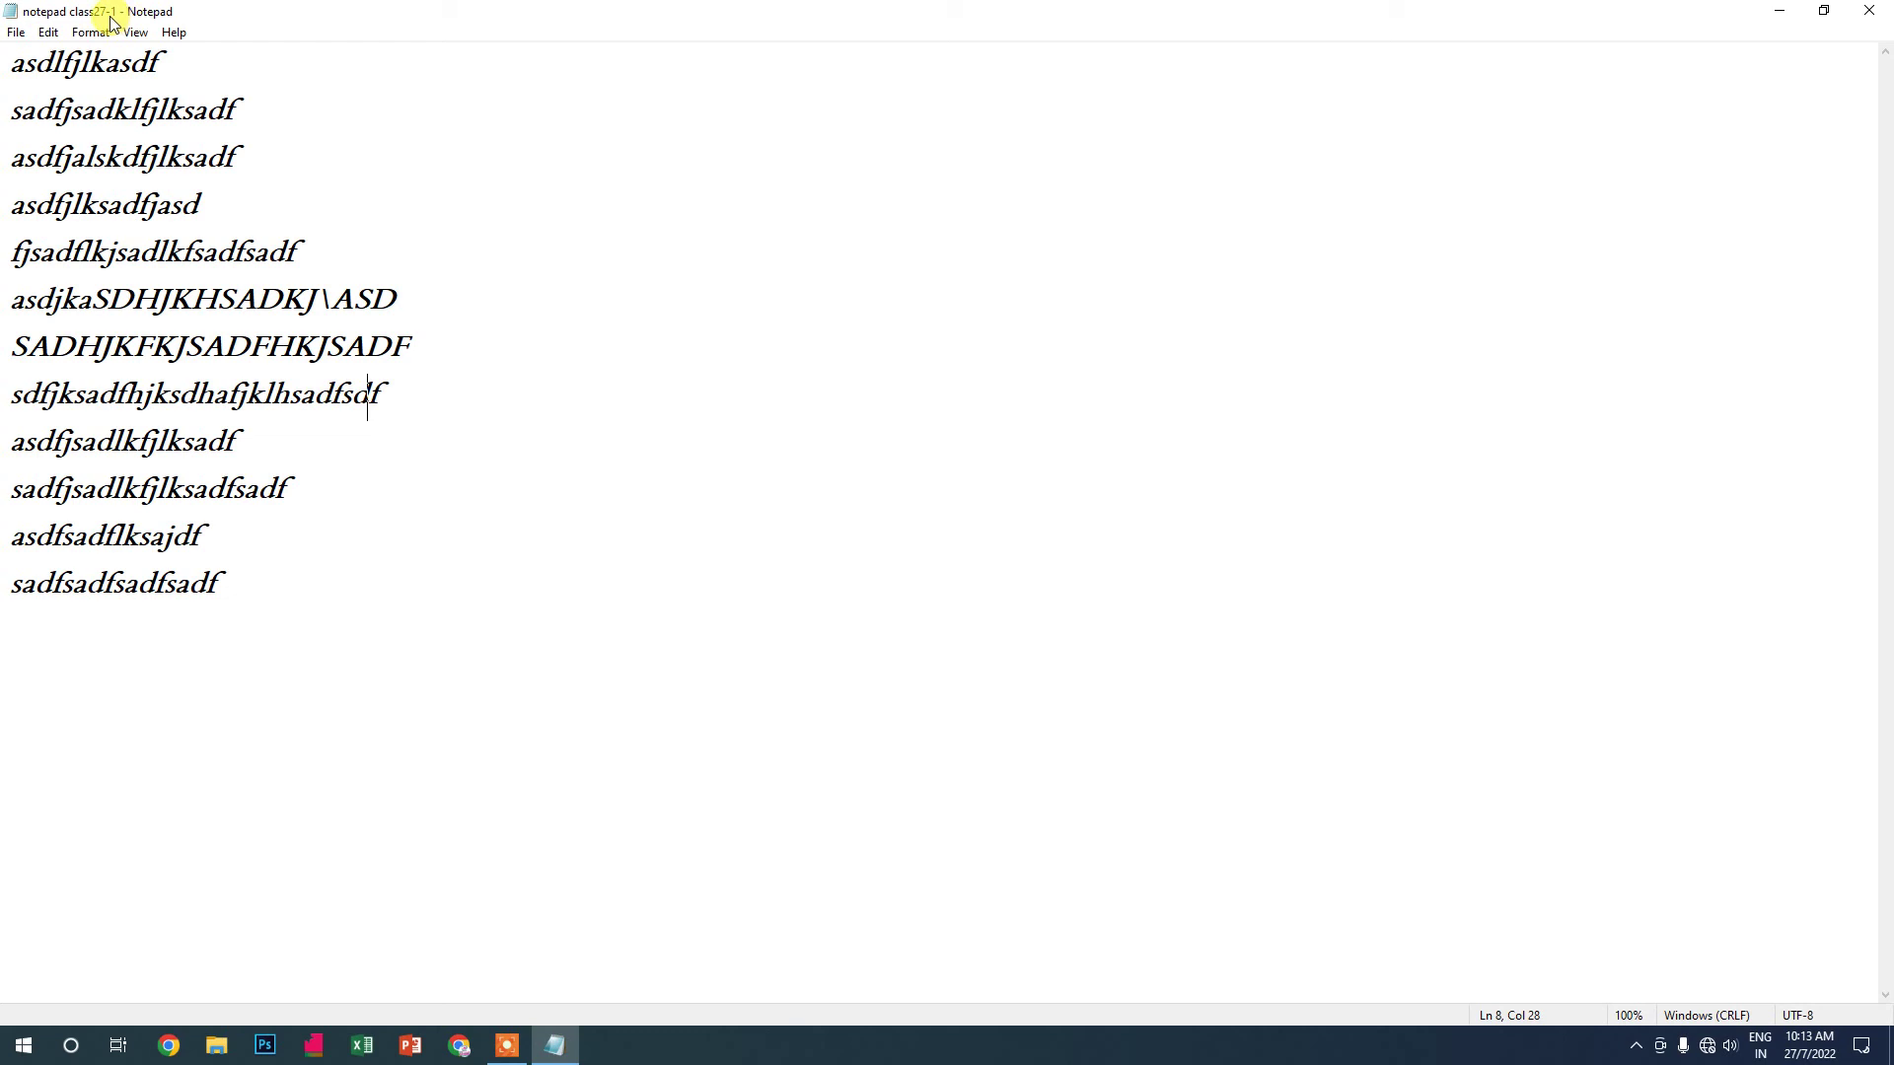
Append four new lines of random letters, ending with 'sadfsadjkfhjksadhfsdf', after the last line
click(282, 575)
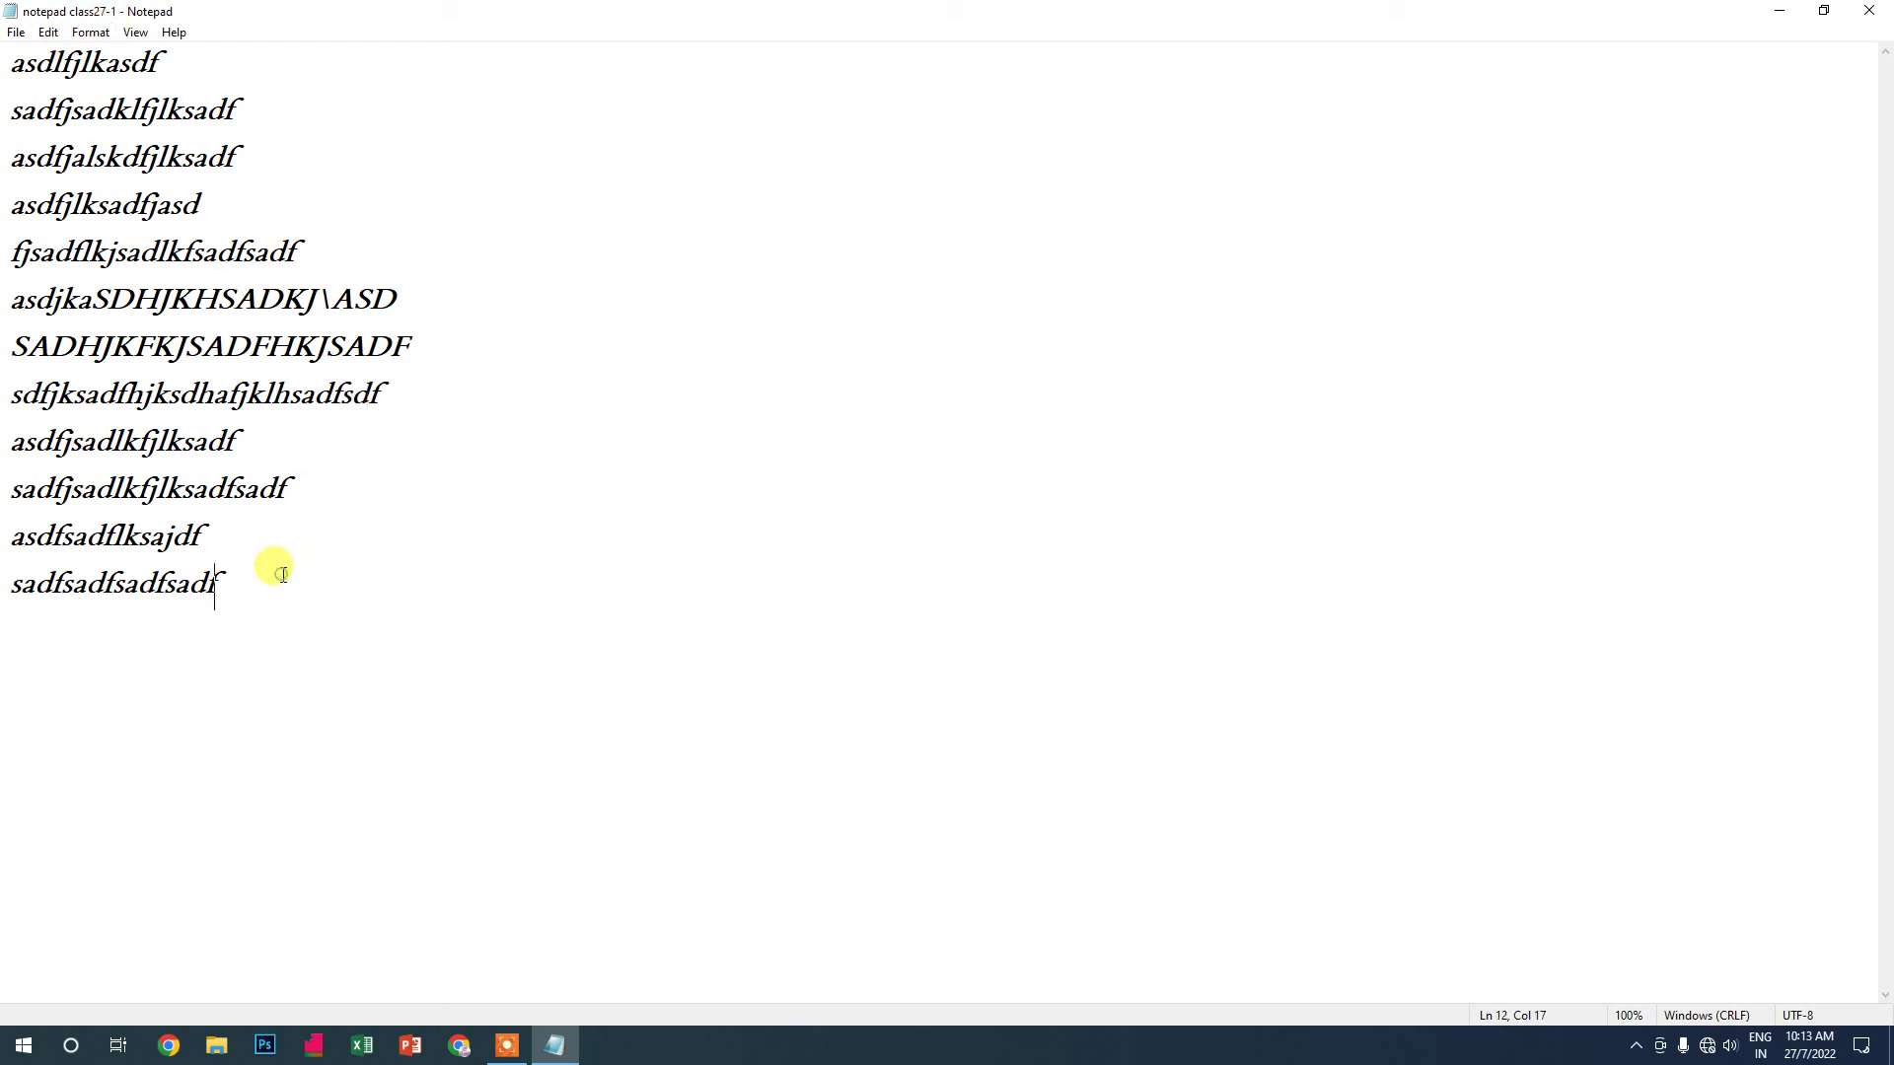
key(Return)
text(sadfjskadfjklsdjf)
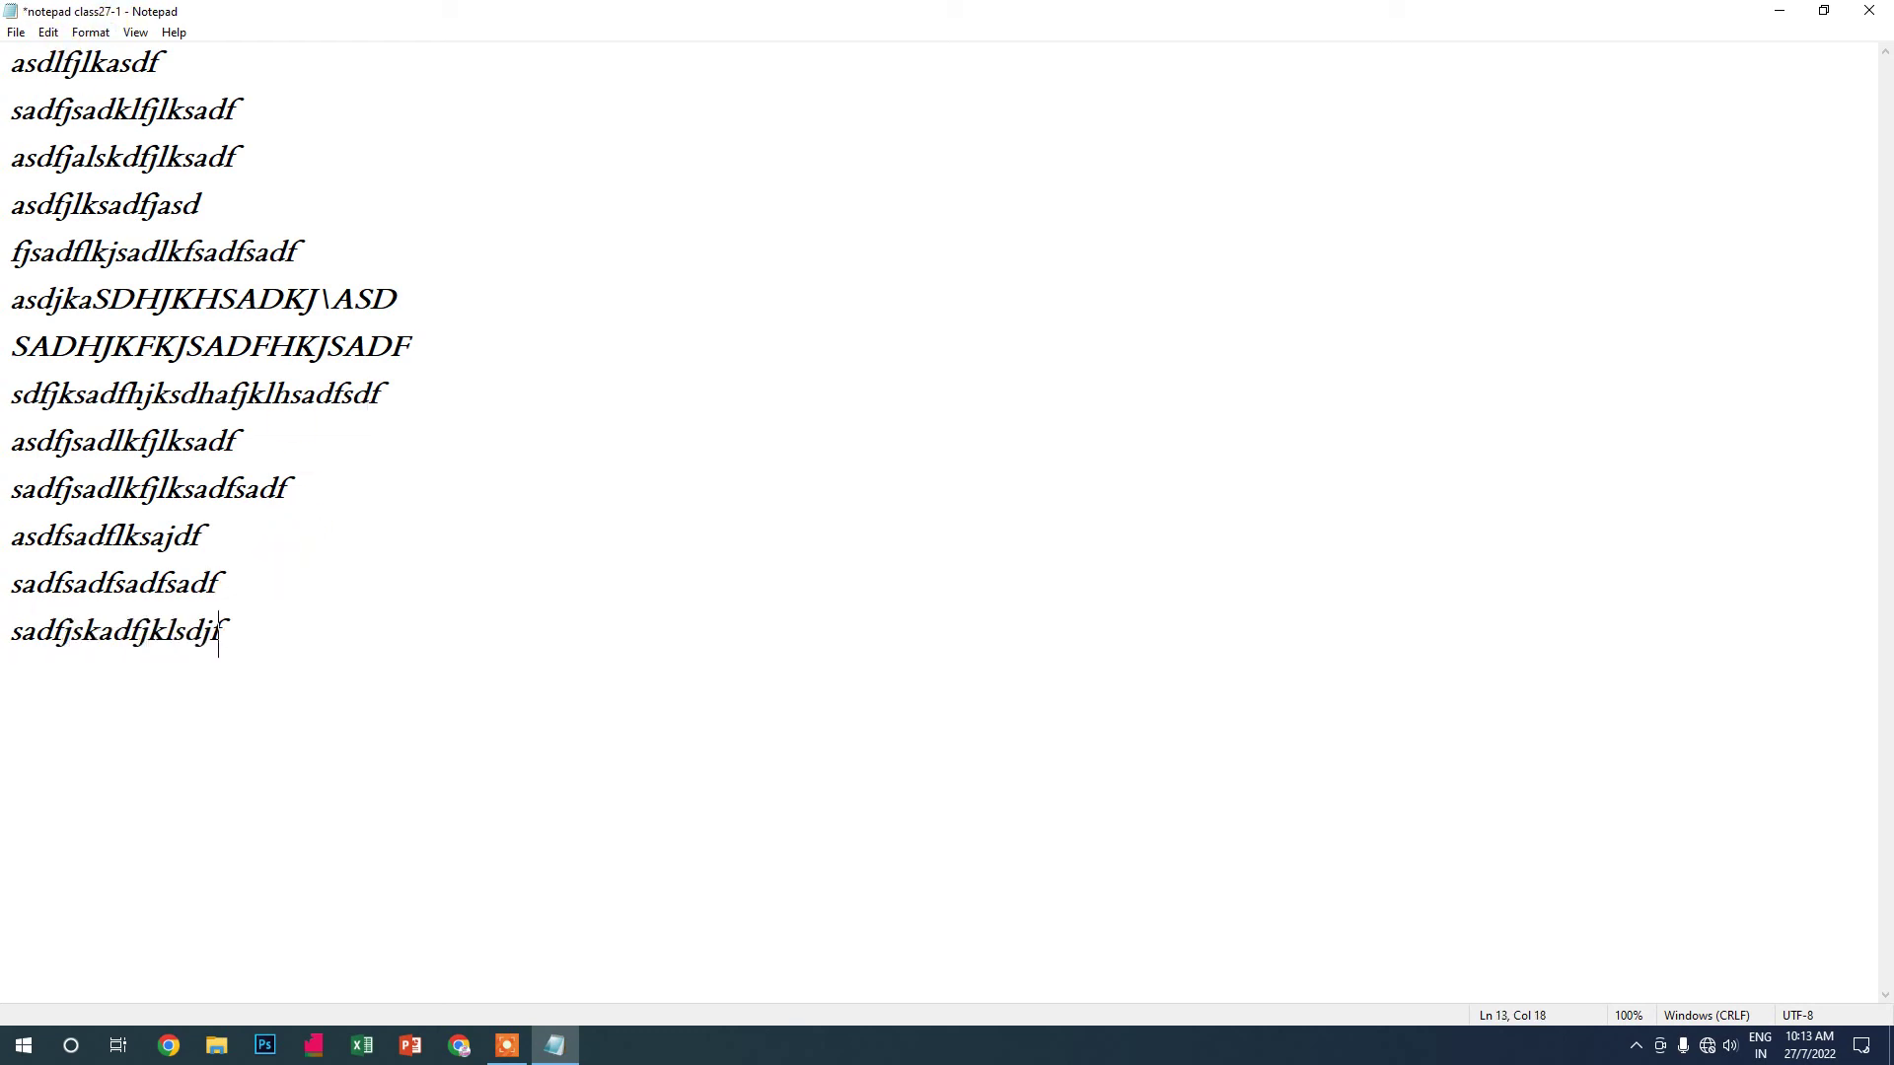
key(Return)
text(sadfjsadklfhkjsadfhkjsadf)
key(Return)
text(sadfjklsadfjklsadjfkl)
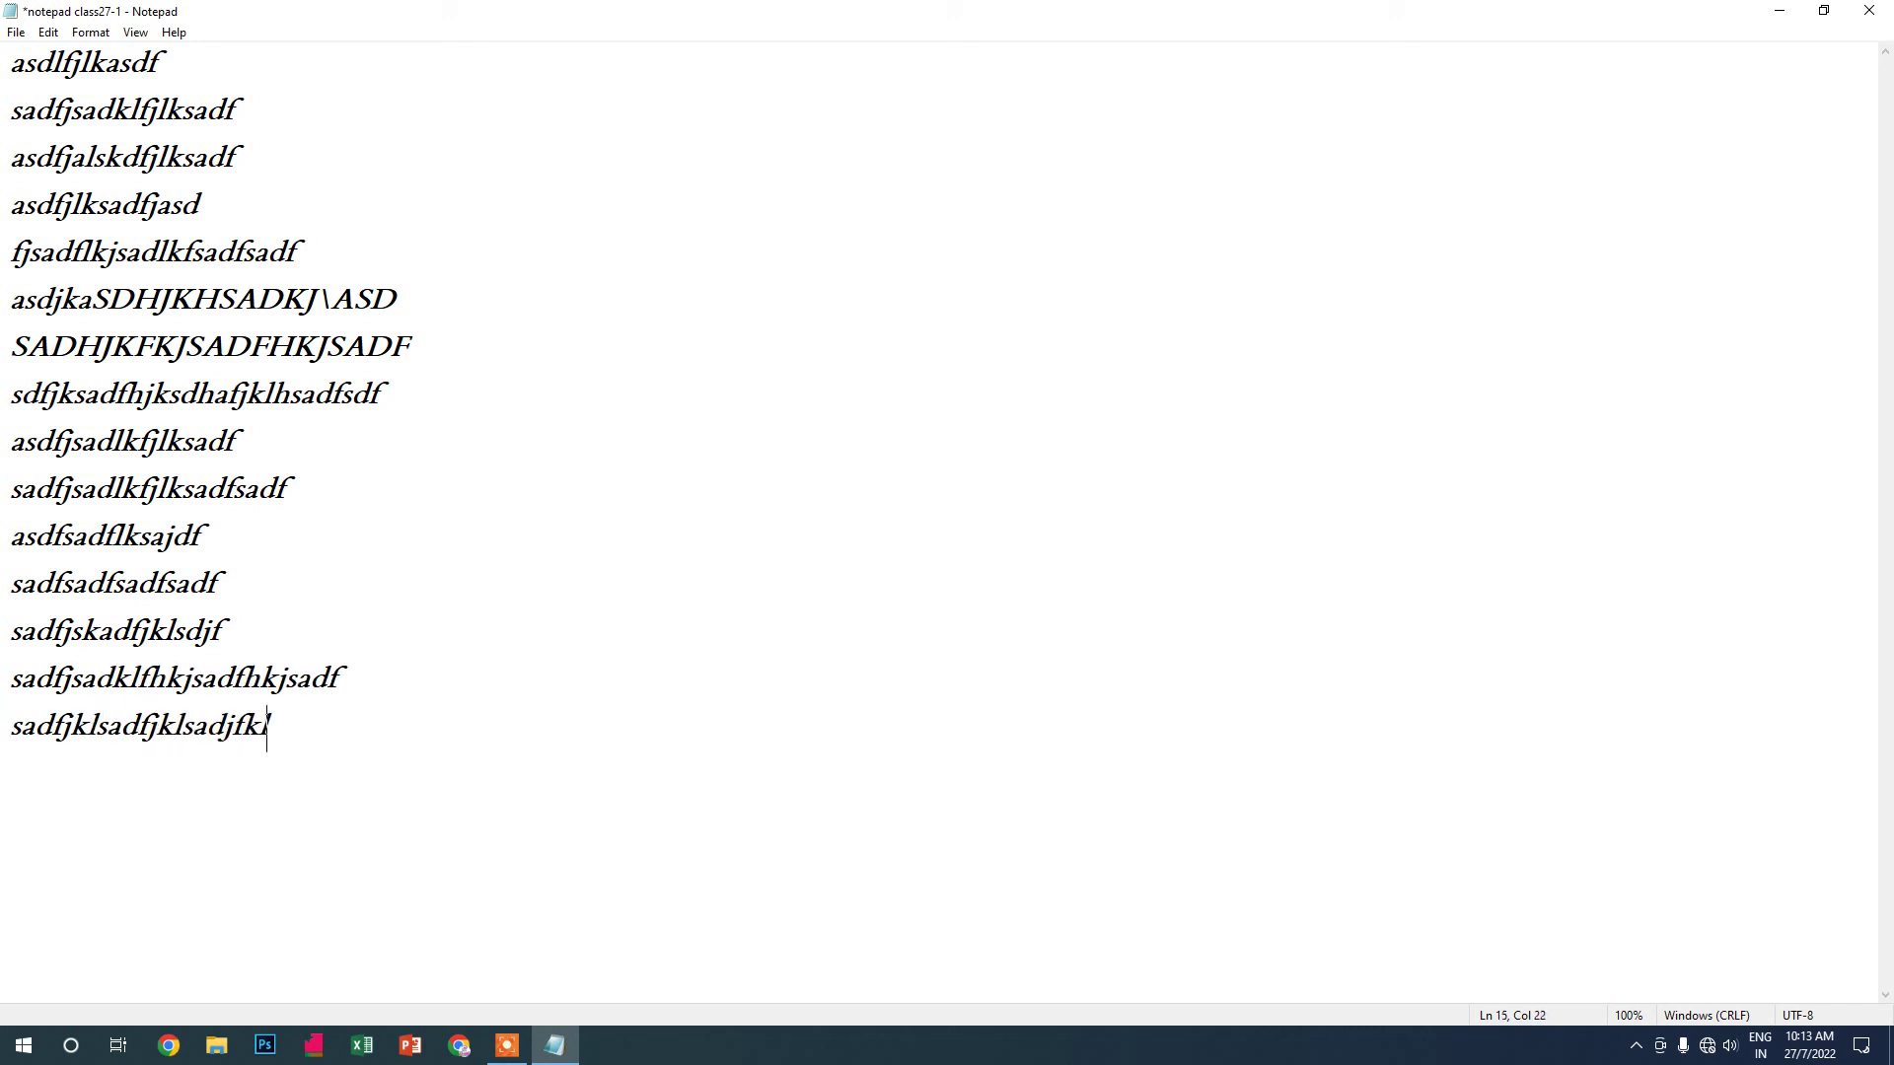
text(sadfsadf)
key(Return)
text(sadfsadjkfhjksadhfsdf)
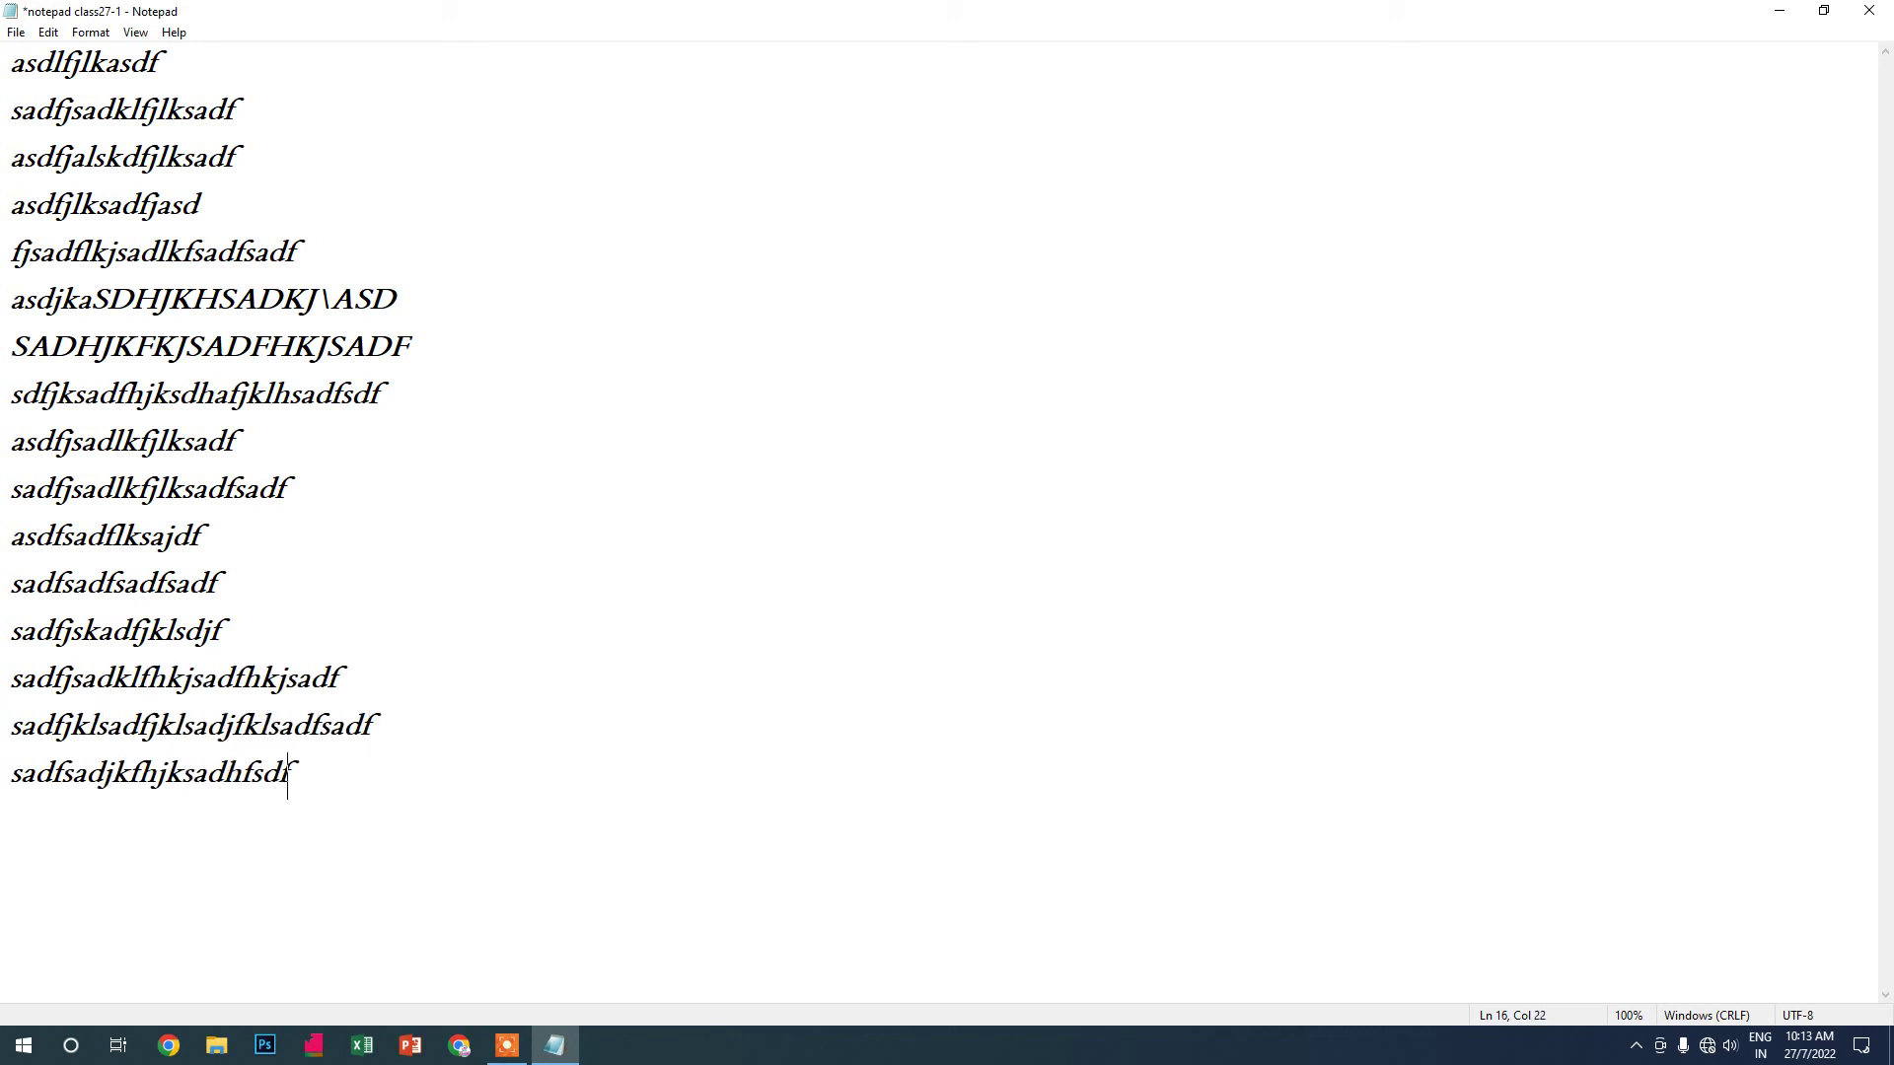
Save notepad class27-1 with the new lines and close a stray Settings window
click(14, 11)
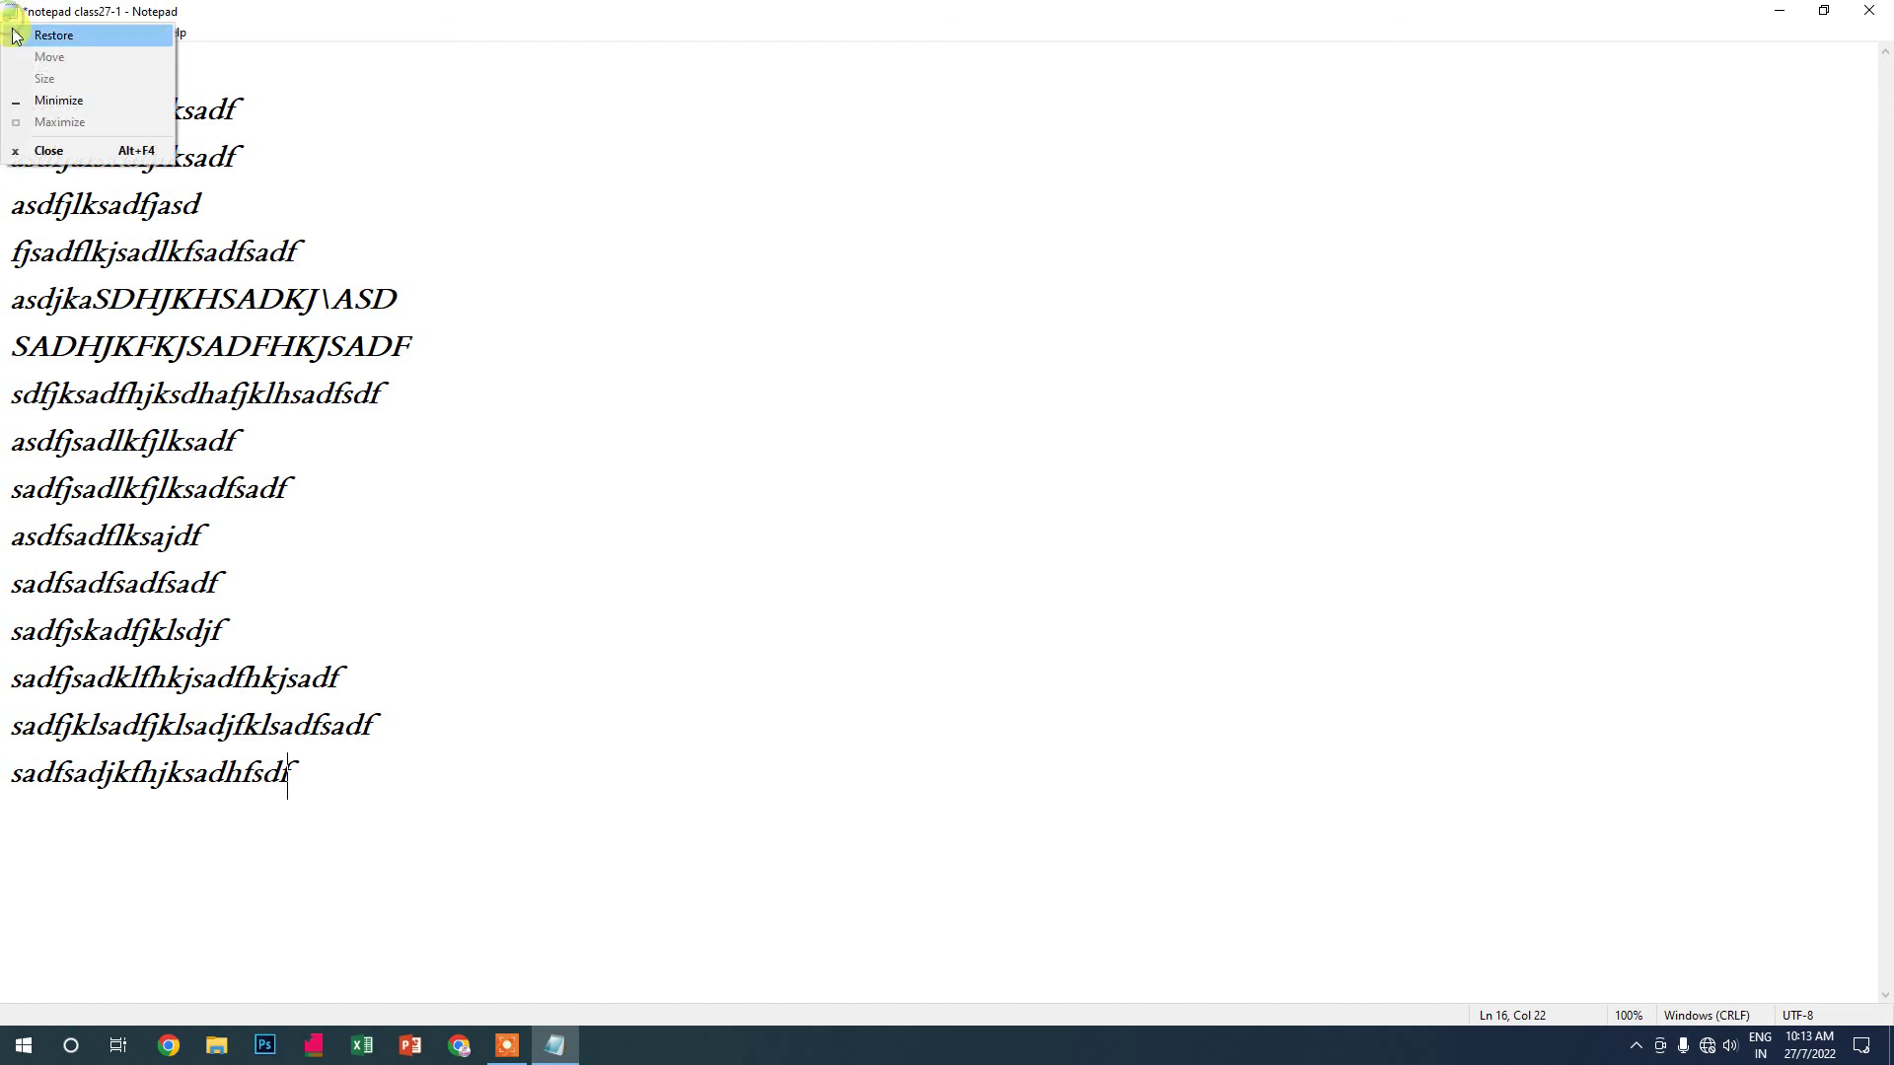
click(21, 13)
click(17, 32)
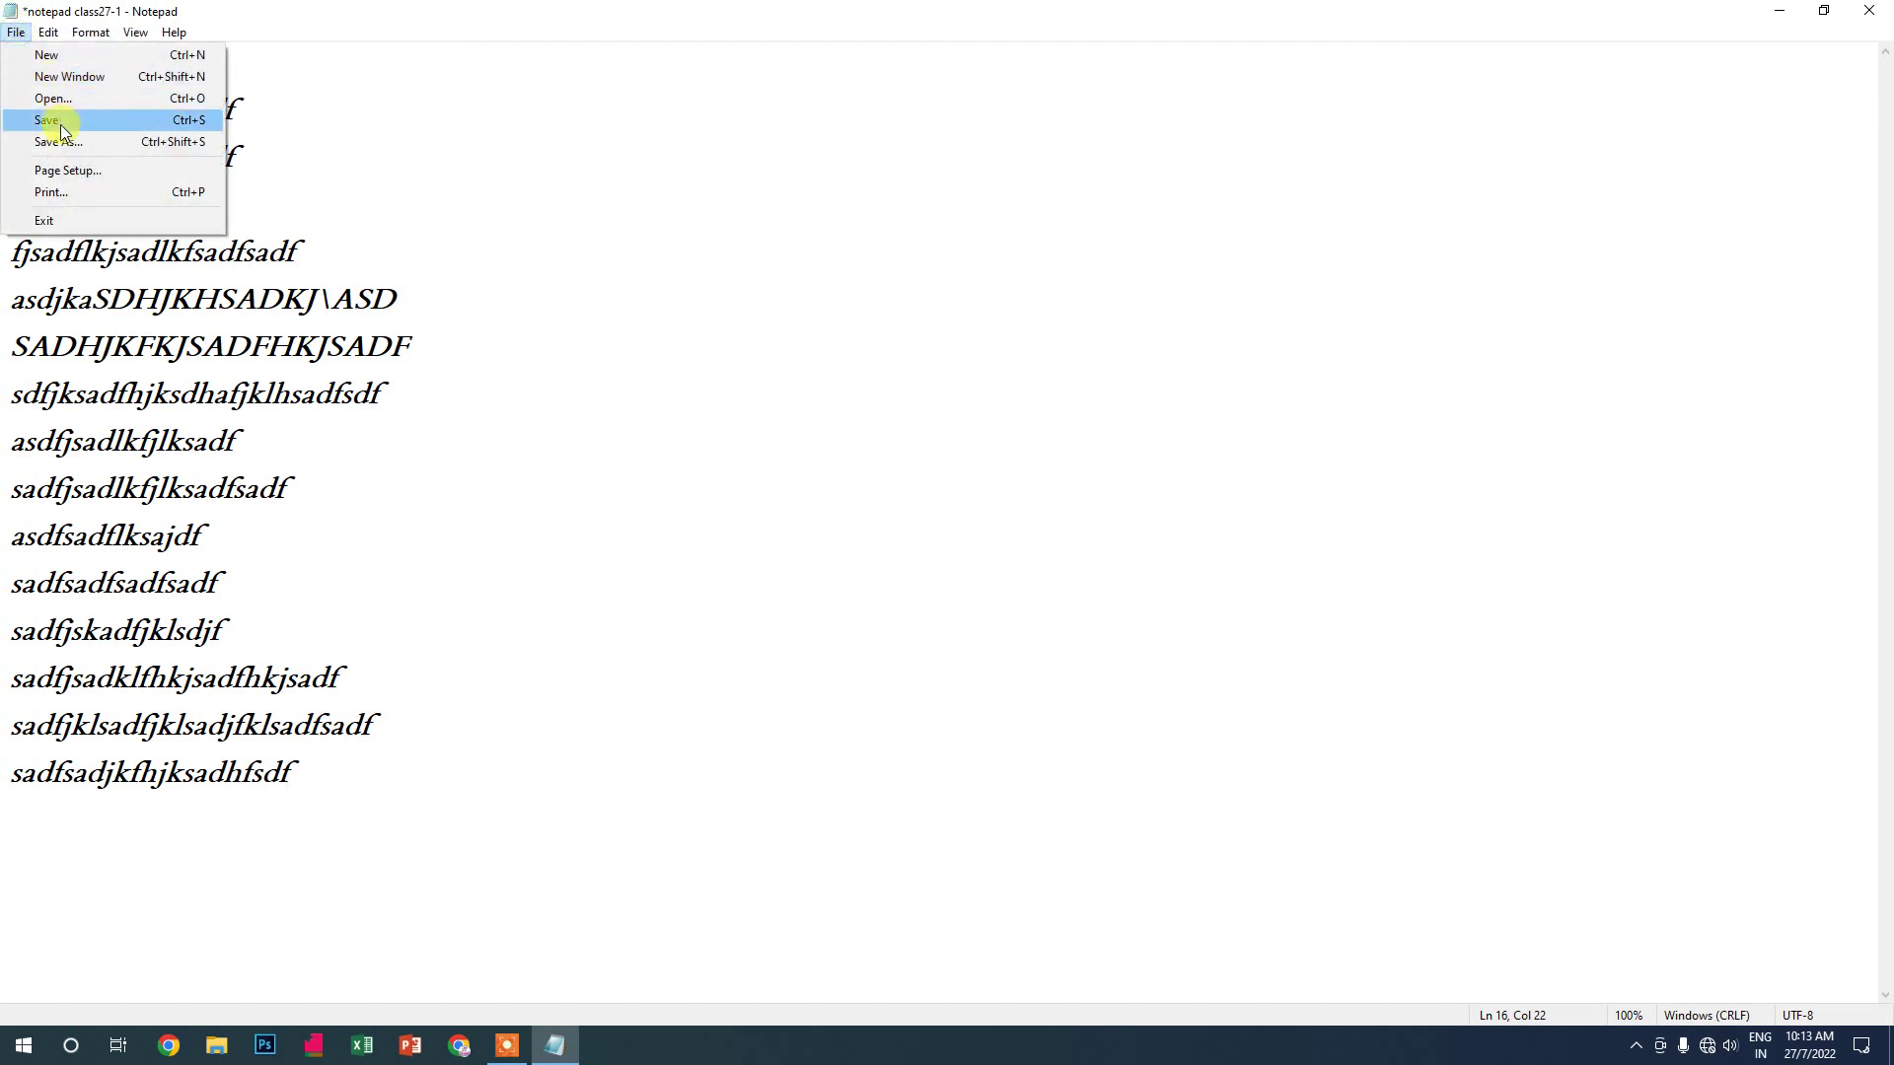
click(61, 127)
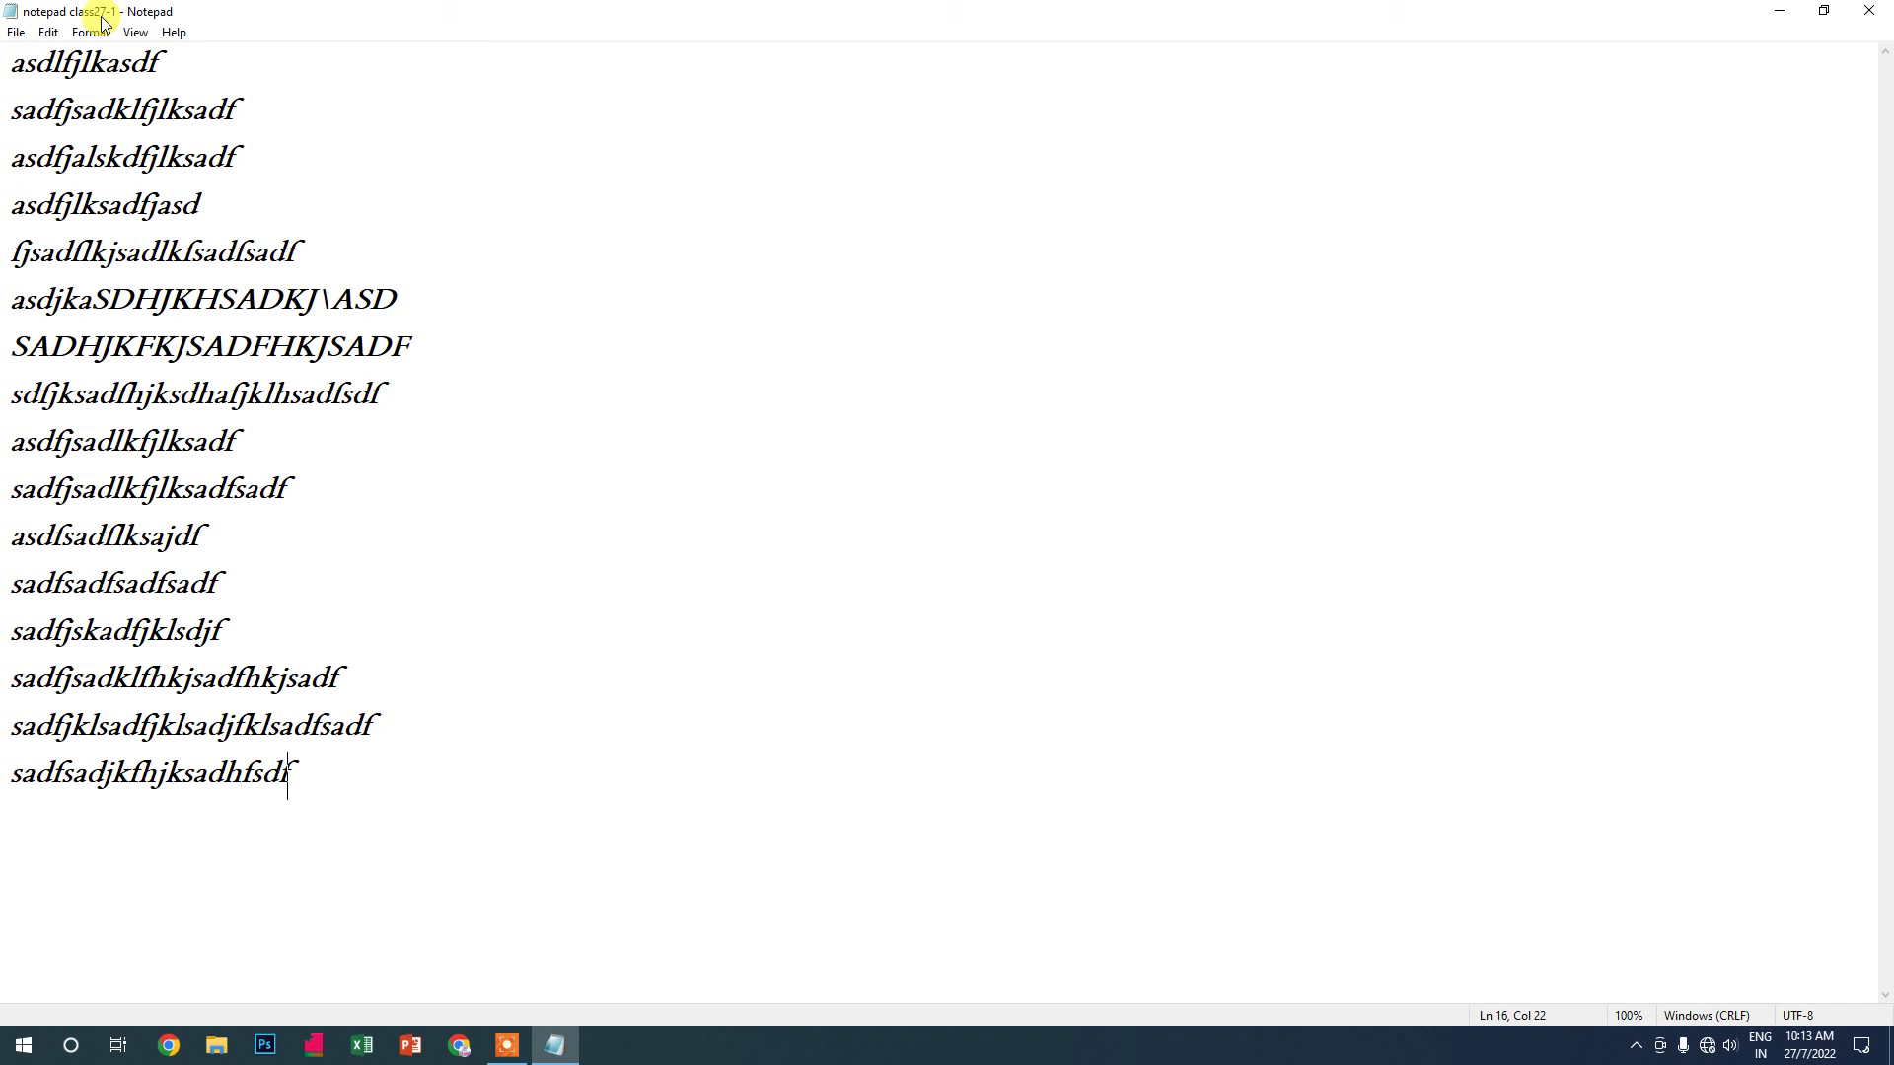
click(16, 31)
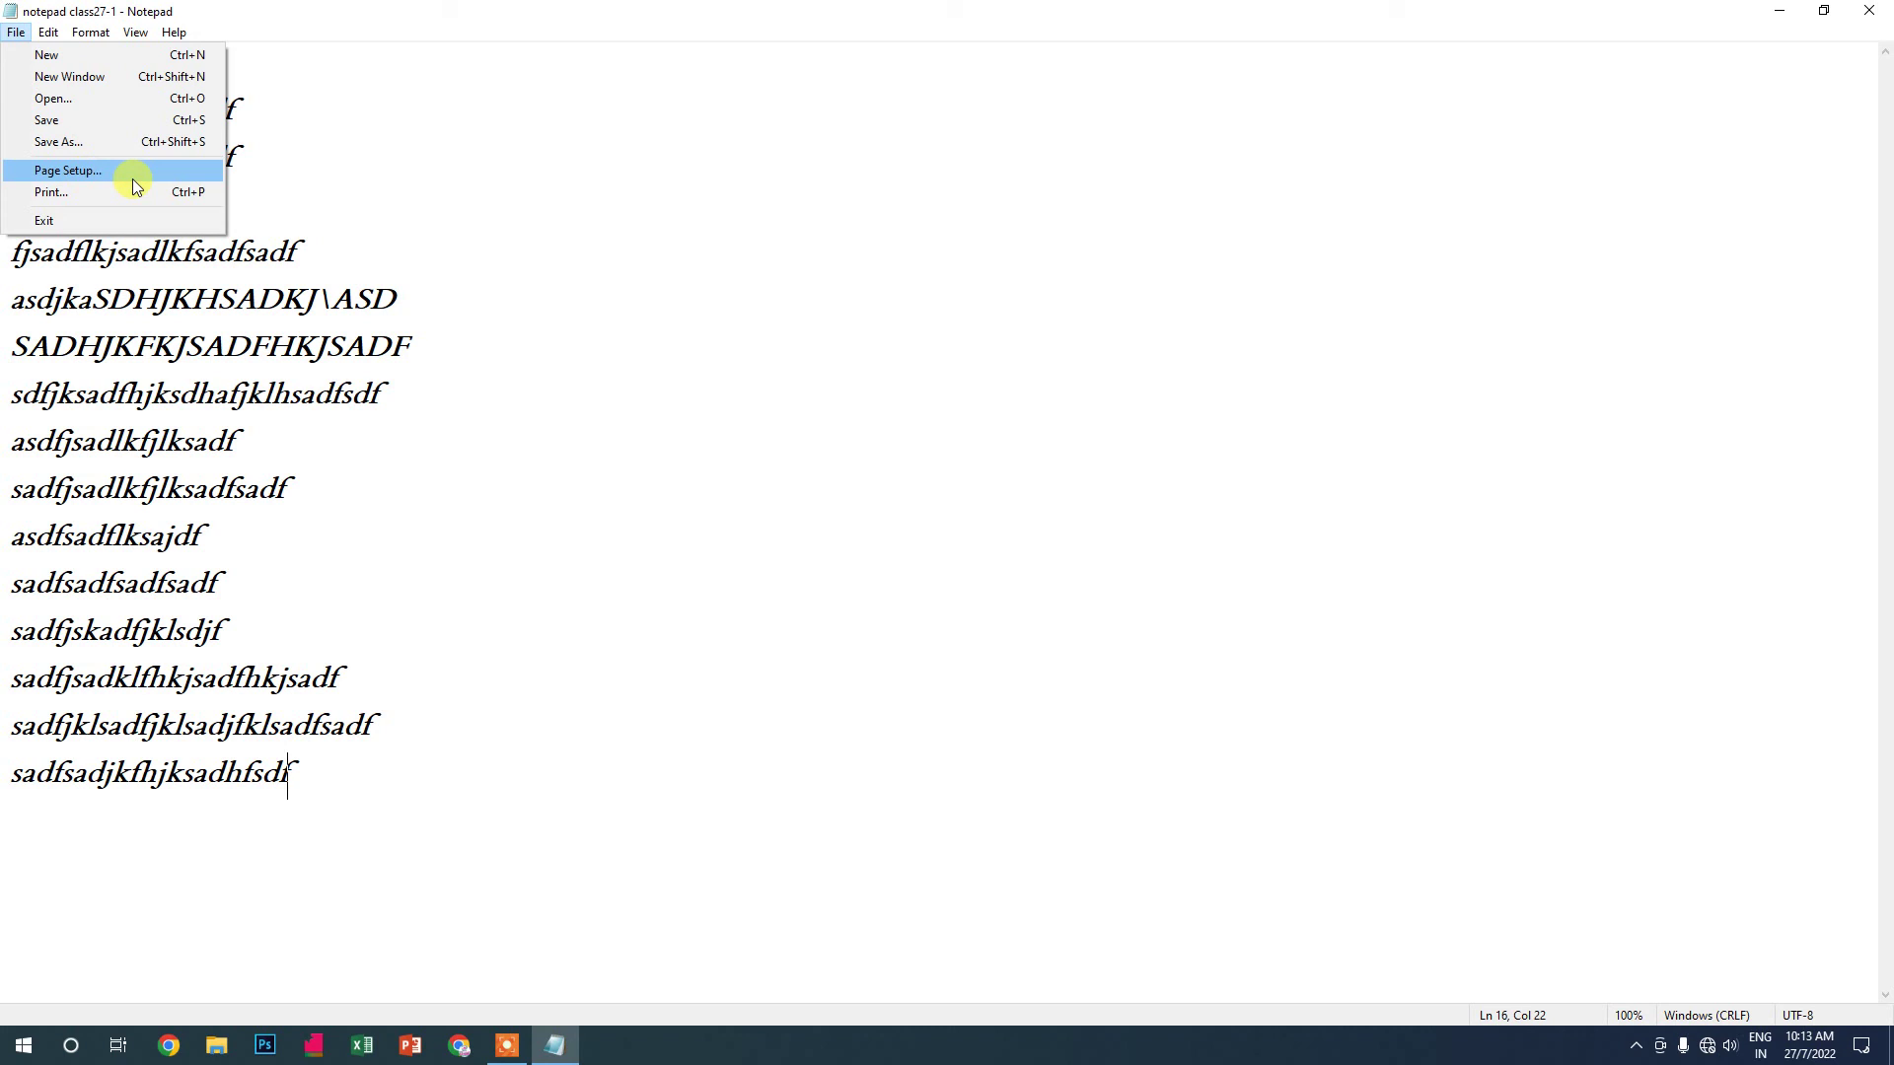
click(1689, 1051)
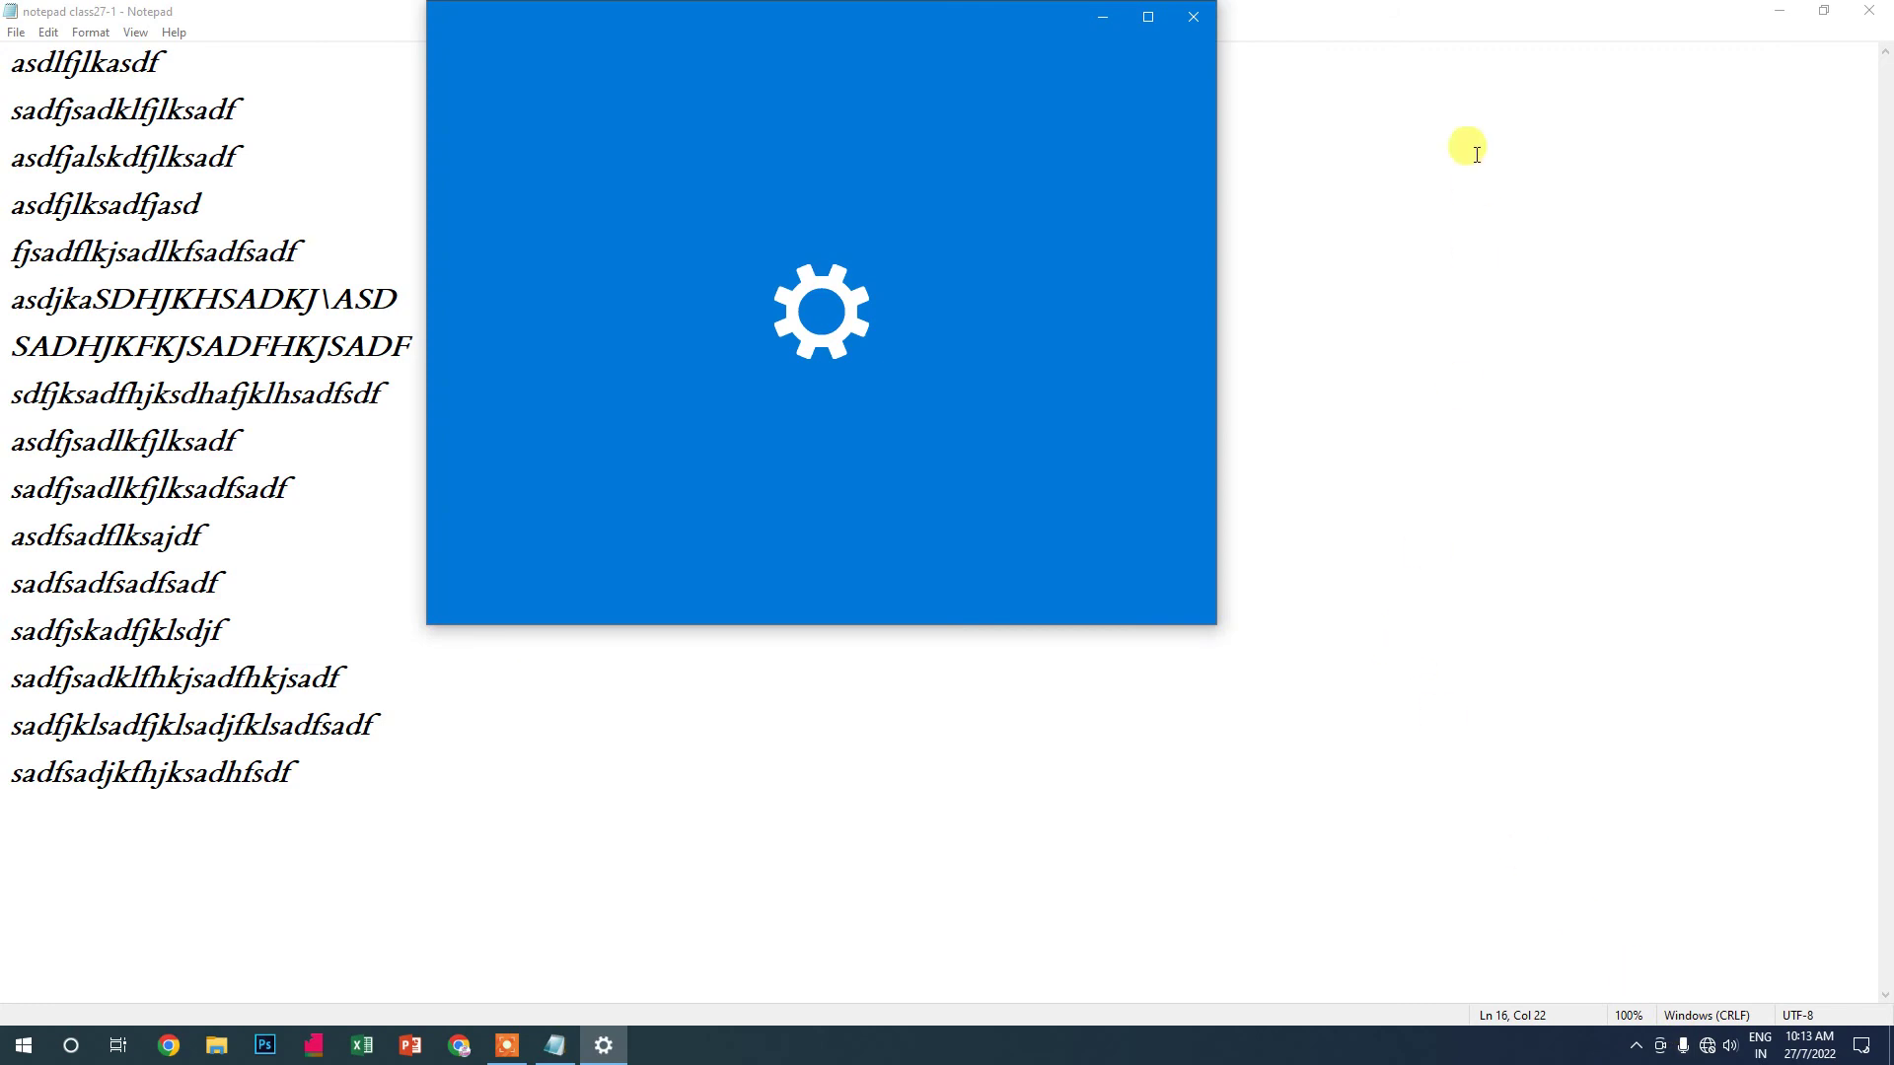
click(1195, 17)
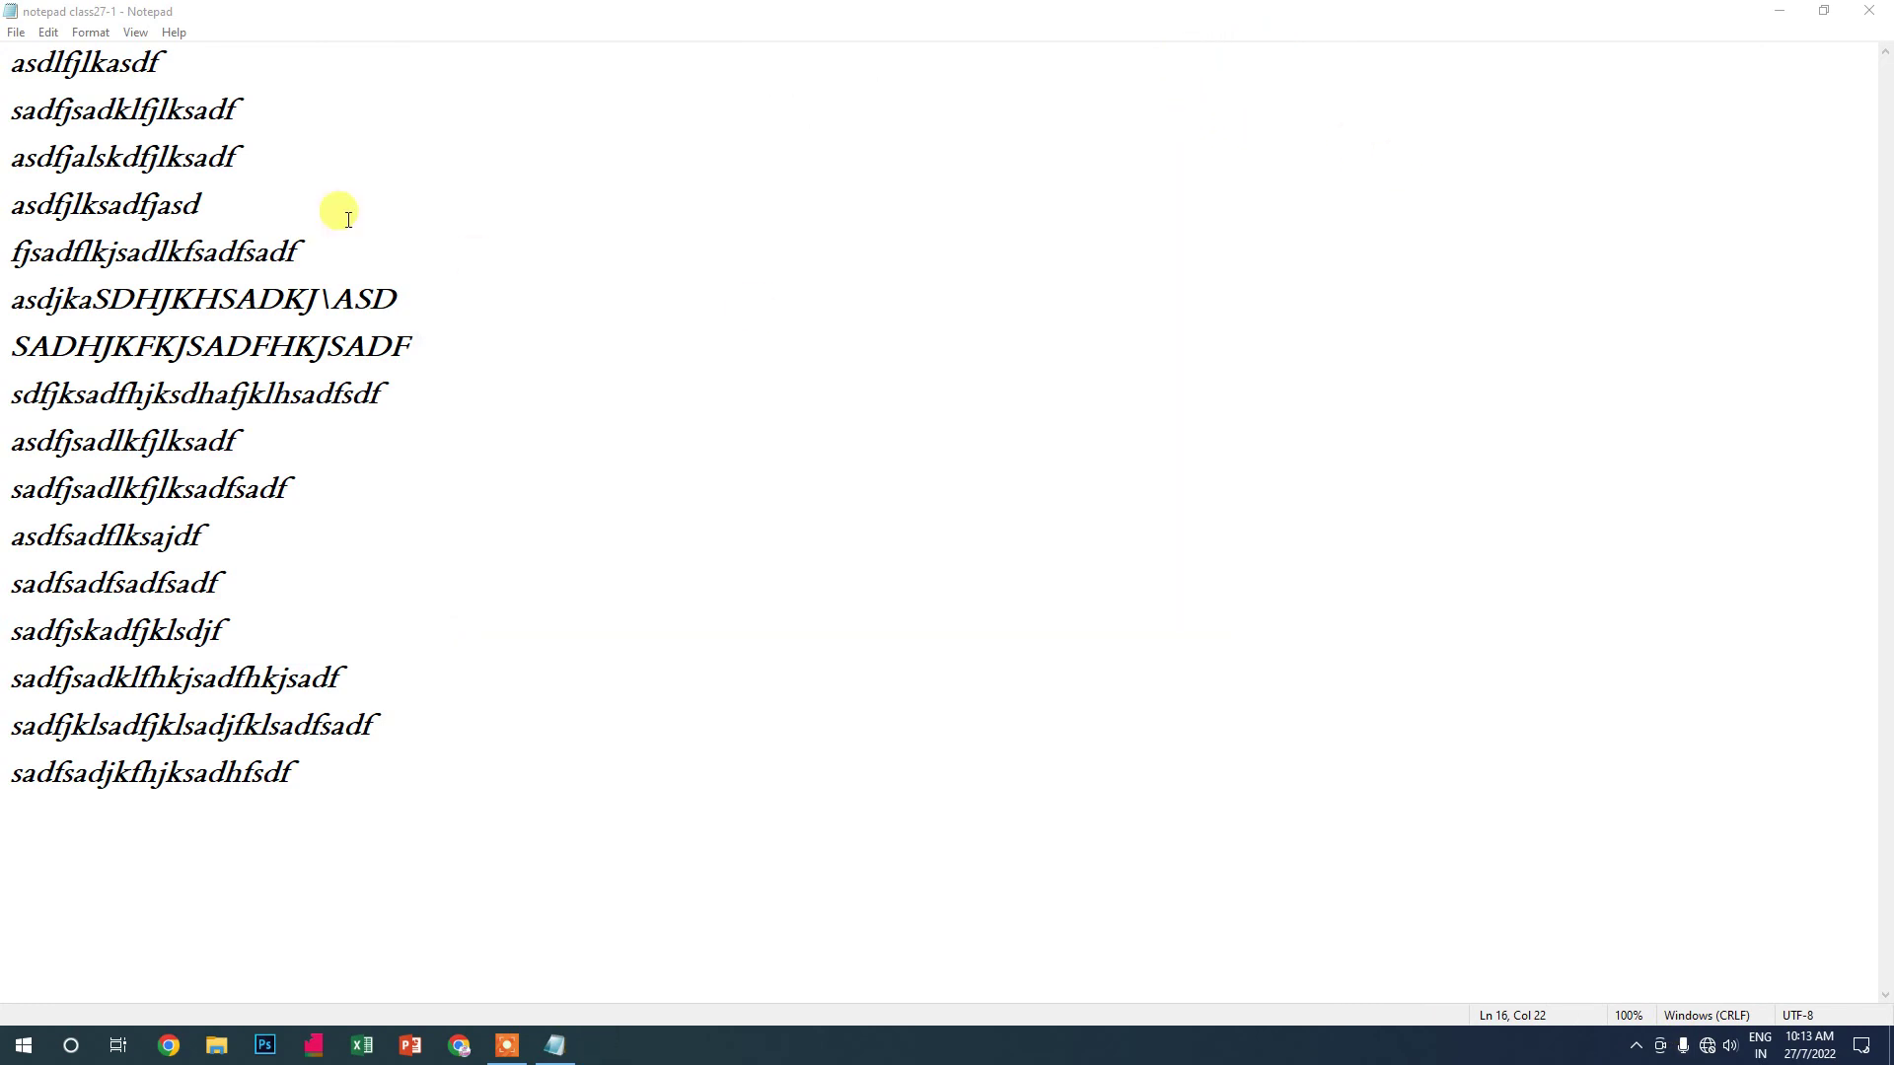
click(48, 33)
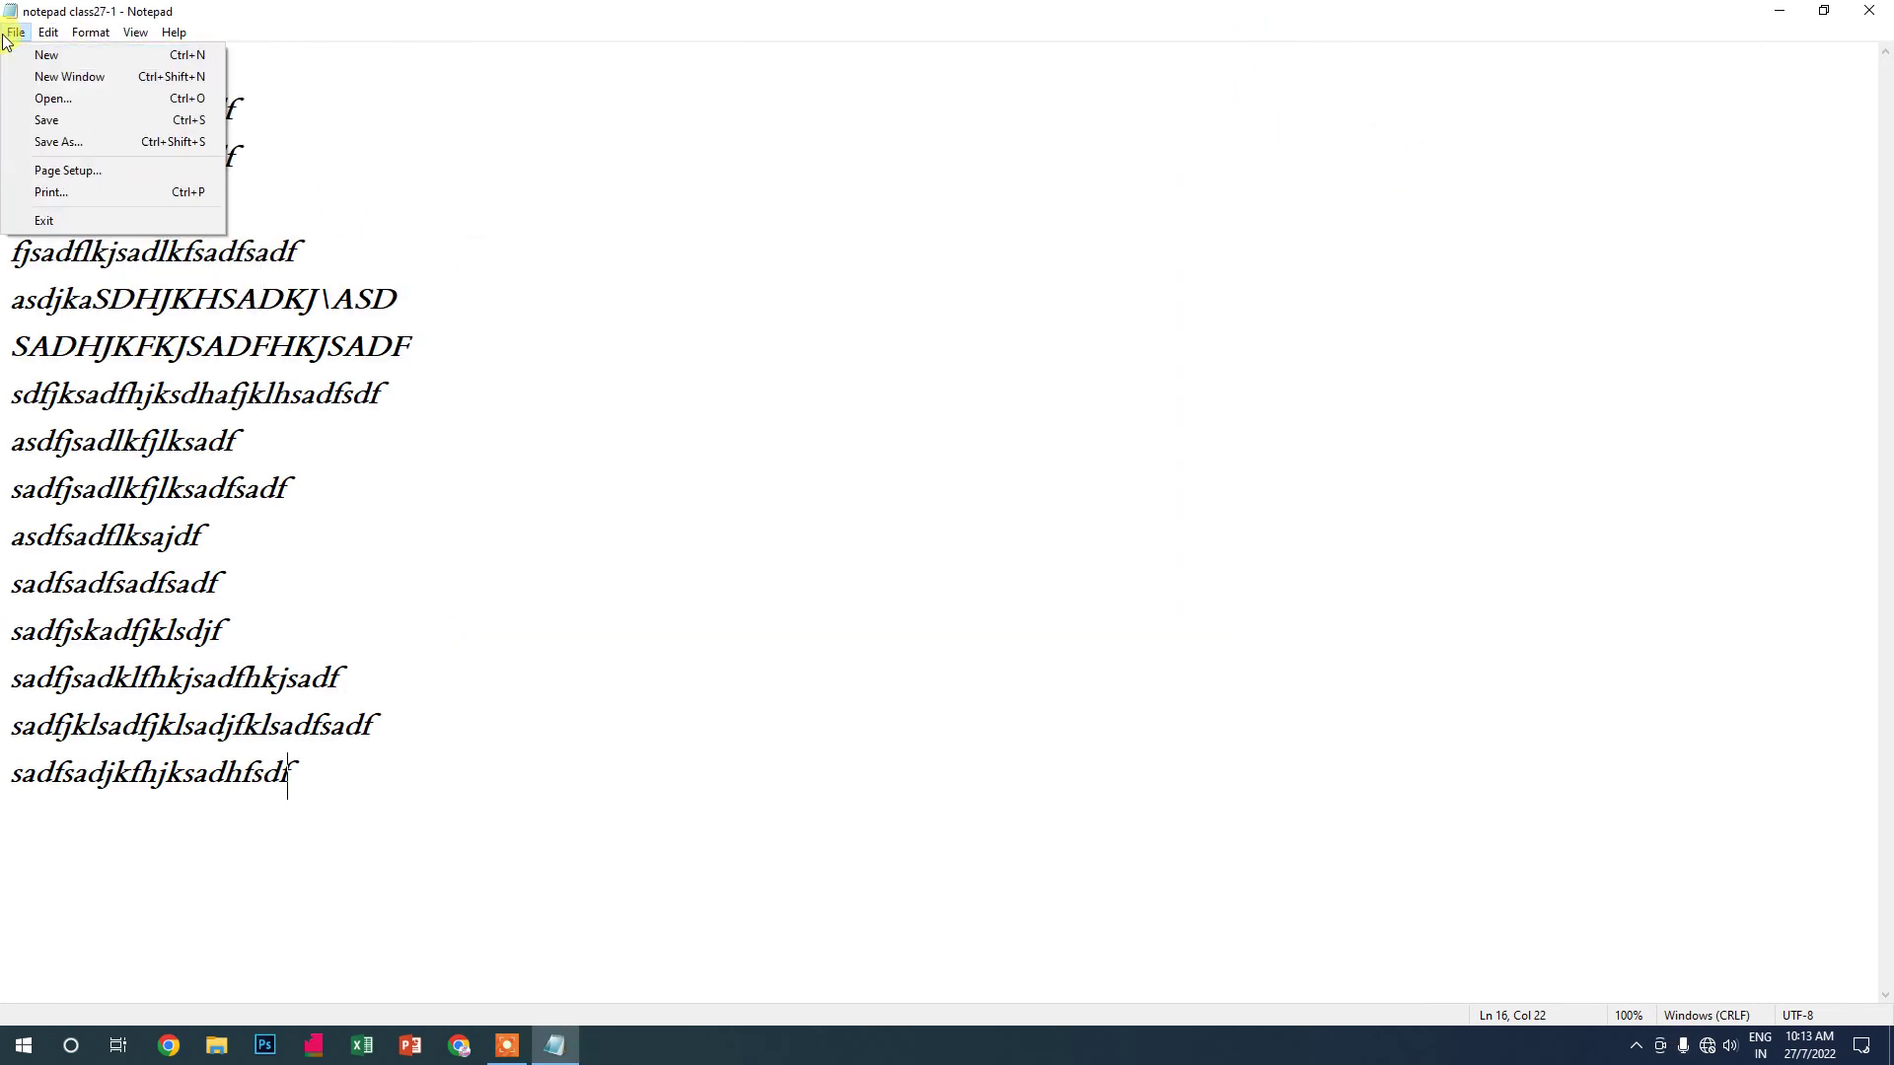
In Page Setup, choose A4 paper and try Landscape before settling on Portrait
click(69, 169)
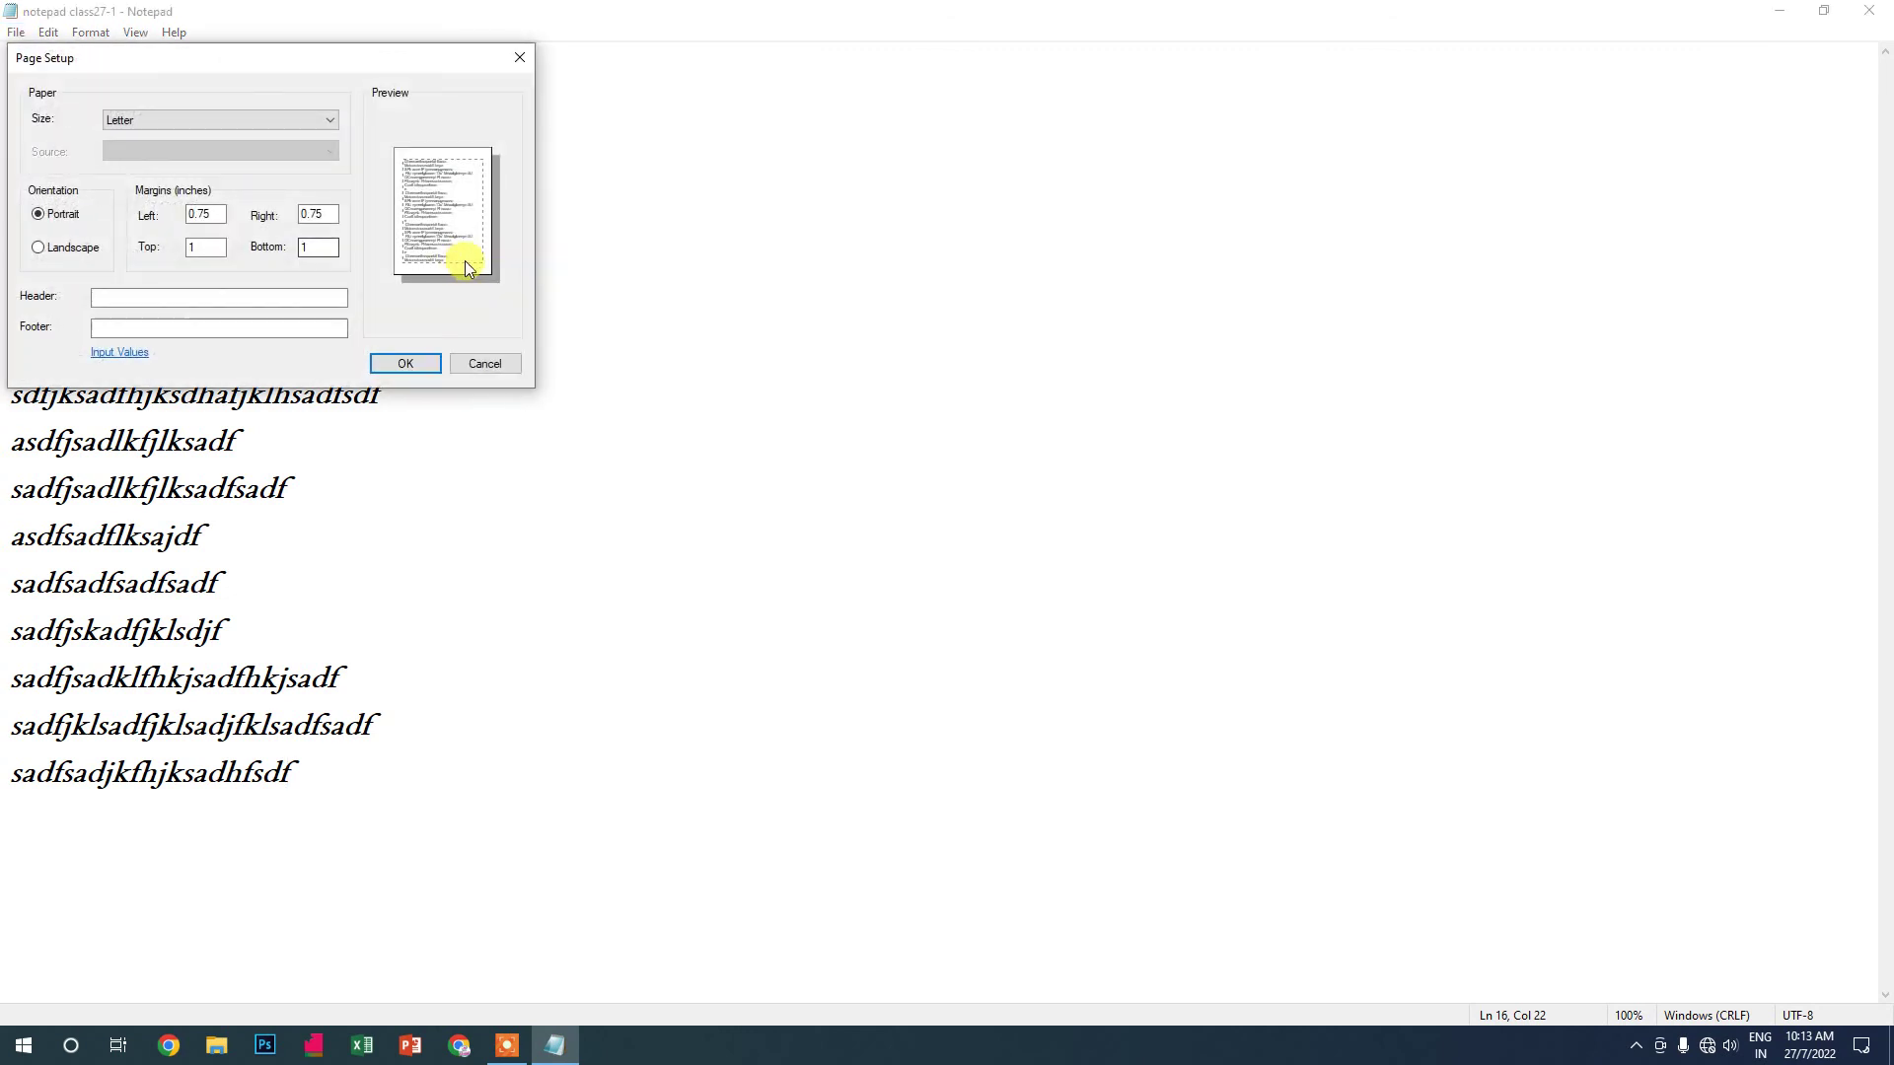
drag(355, 57, 988, 183)
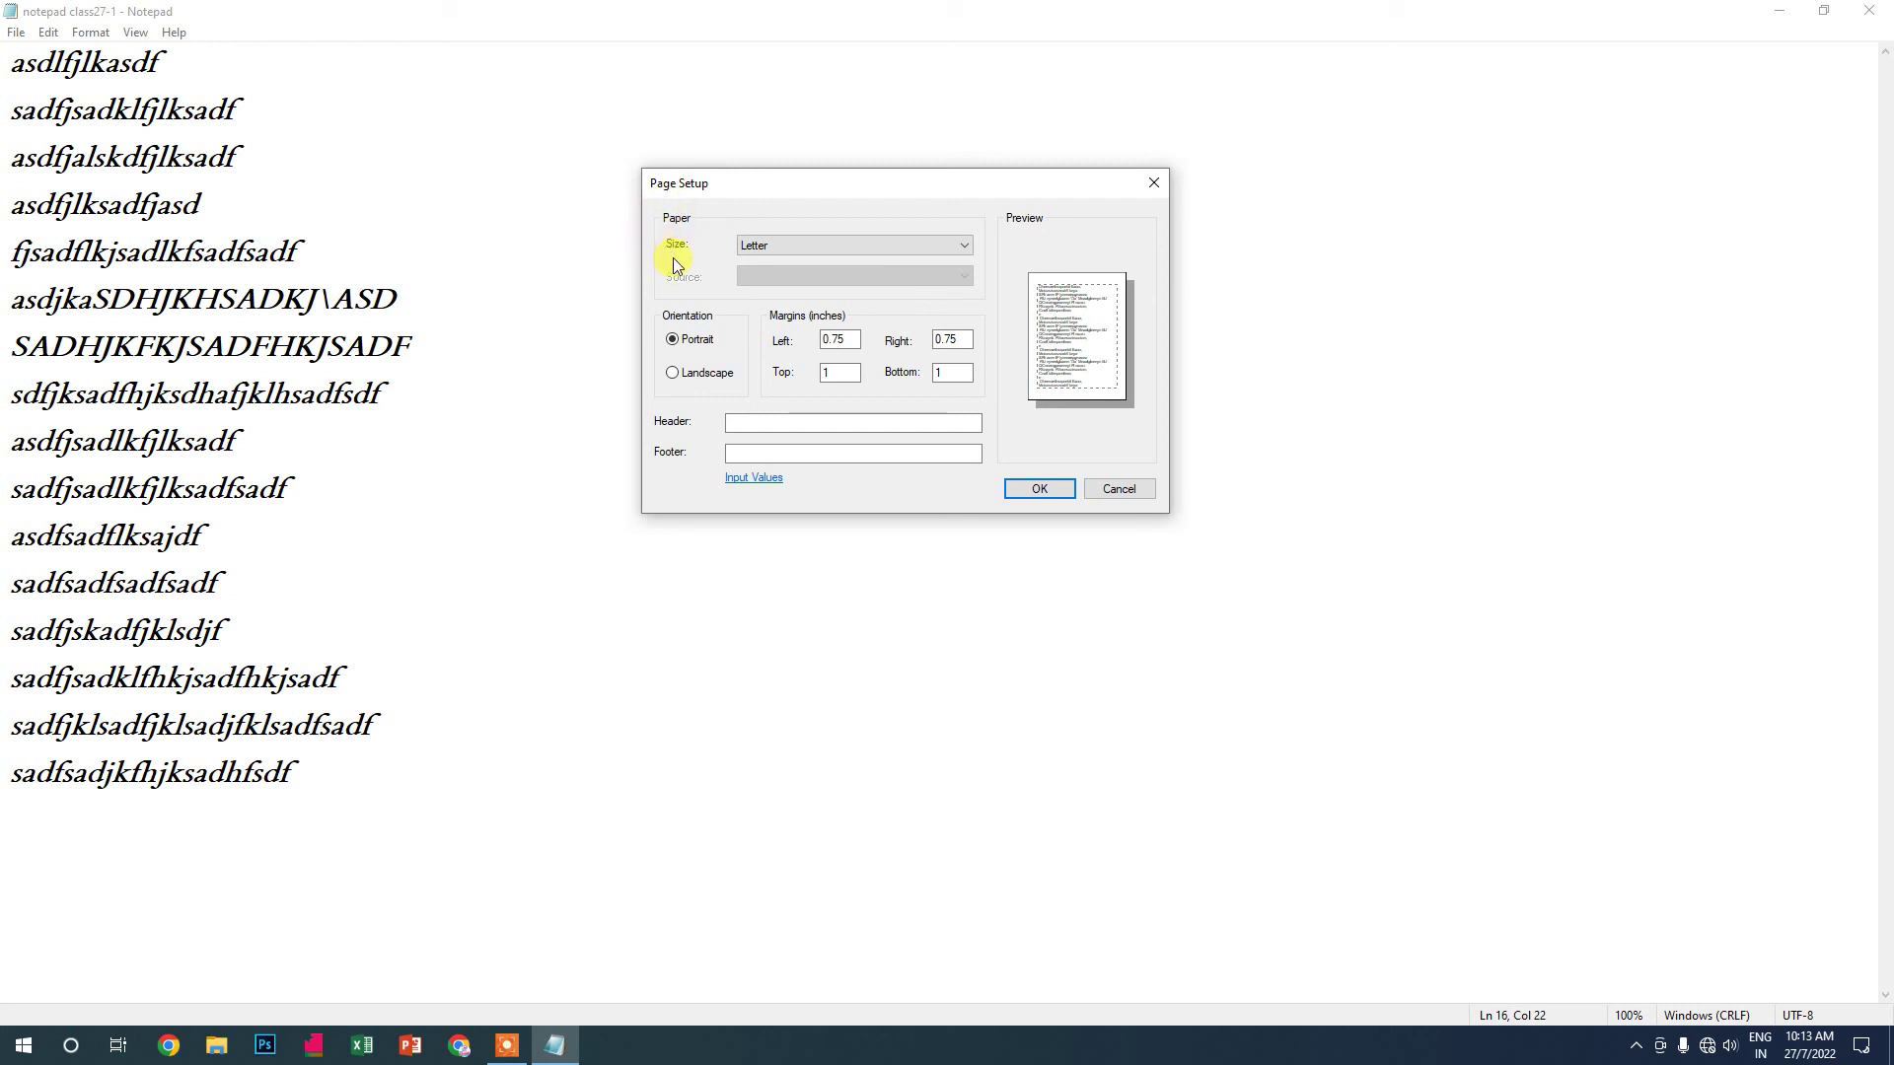
click(754, 251)
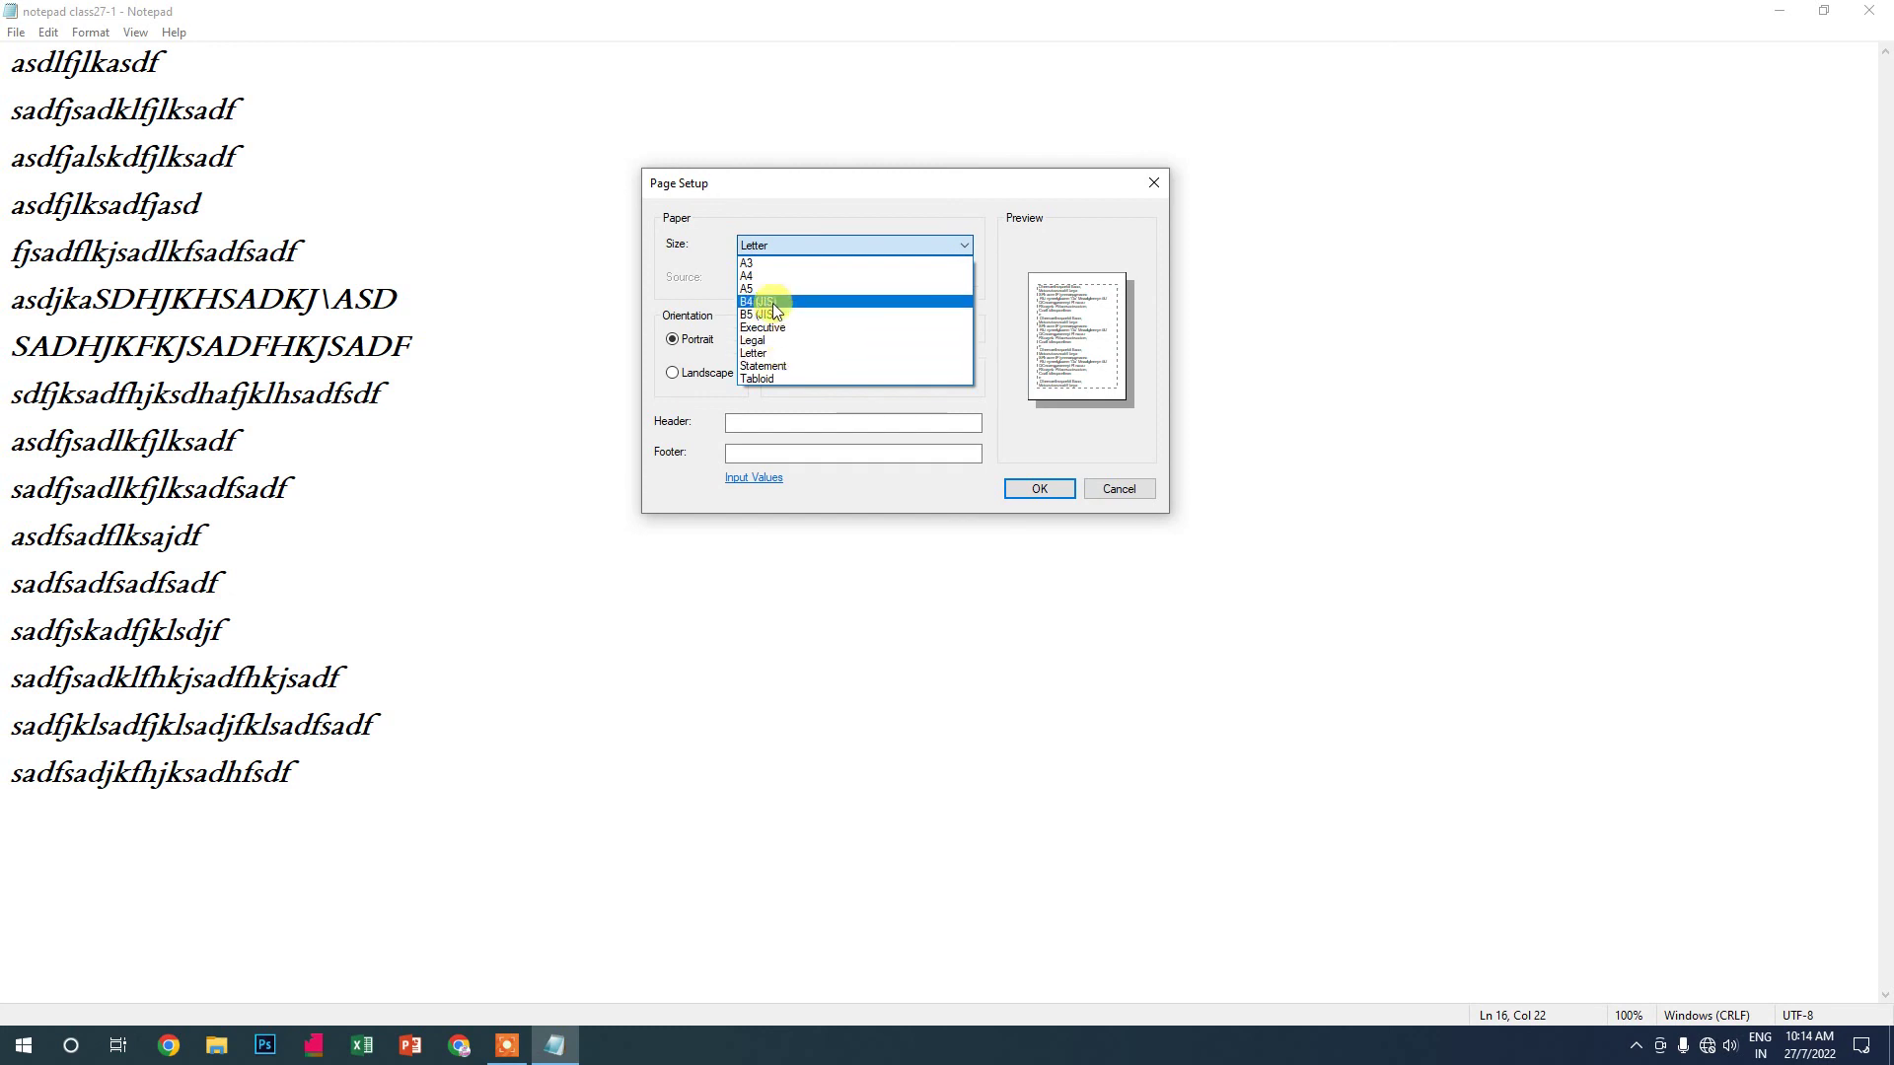
click(764, 277)
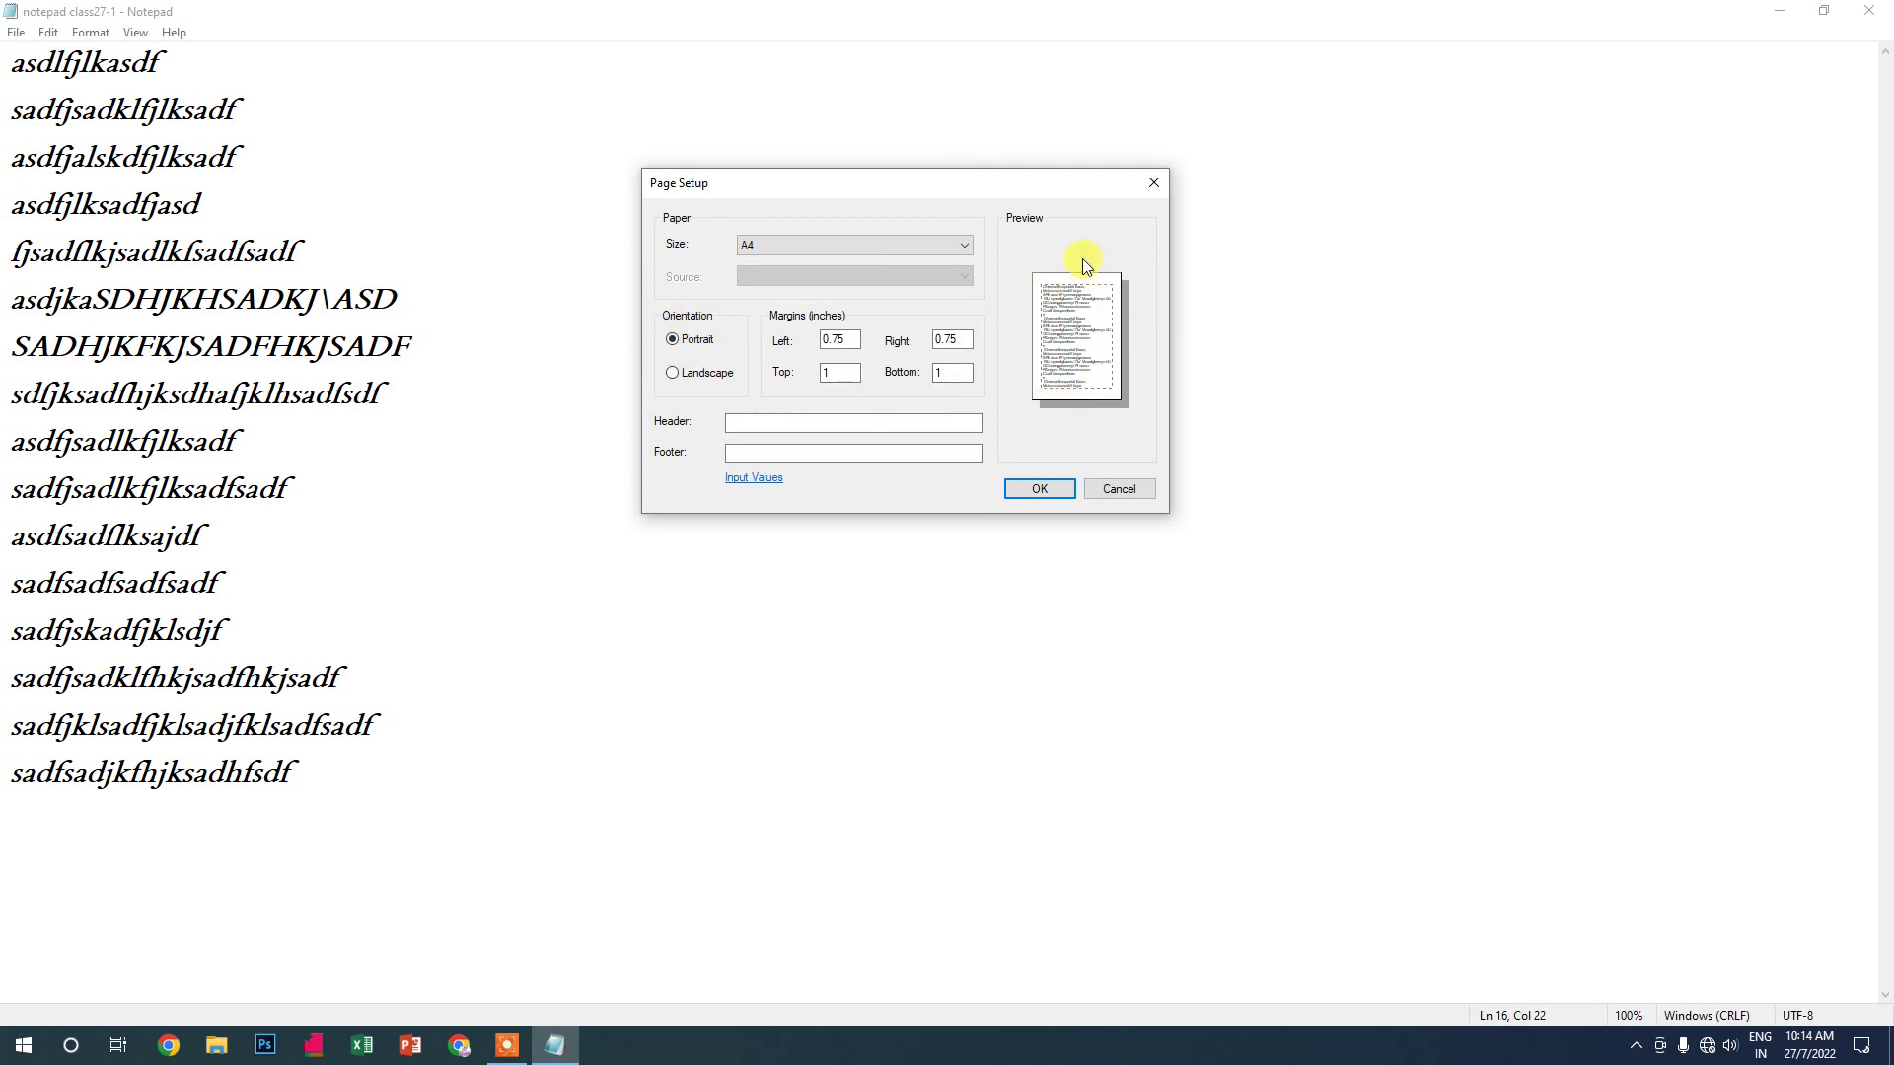
click(712, 376)
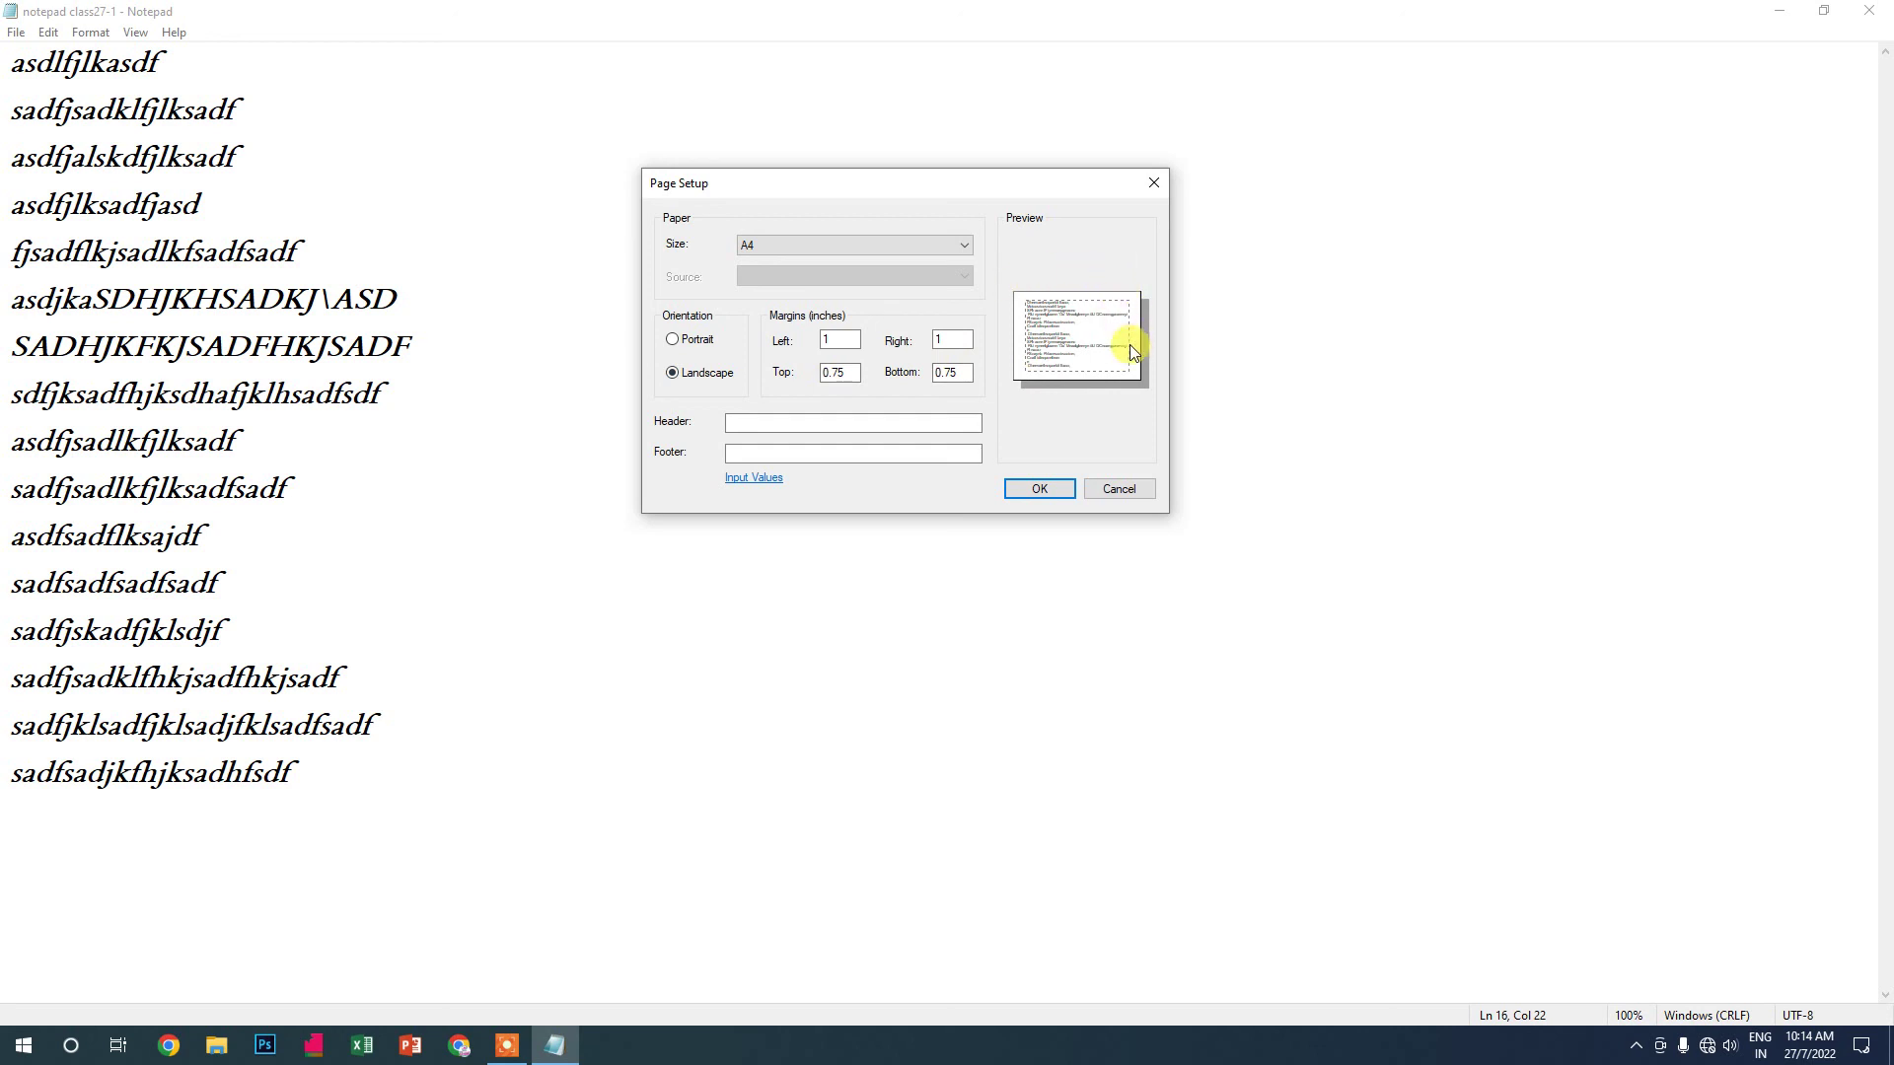
click(678, 341)
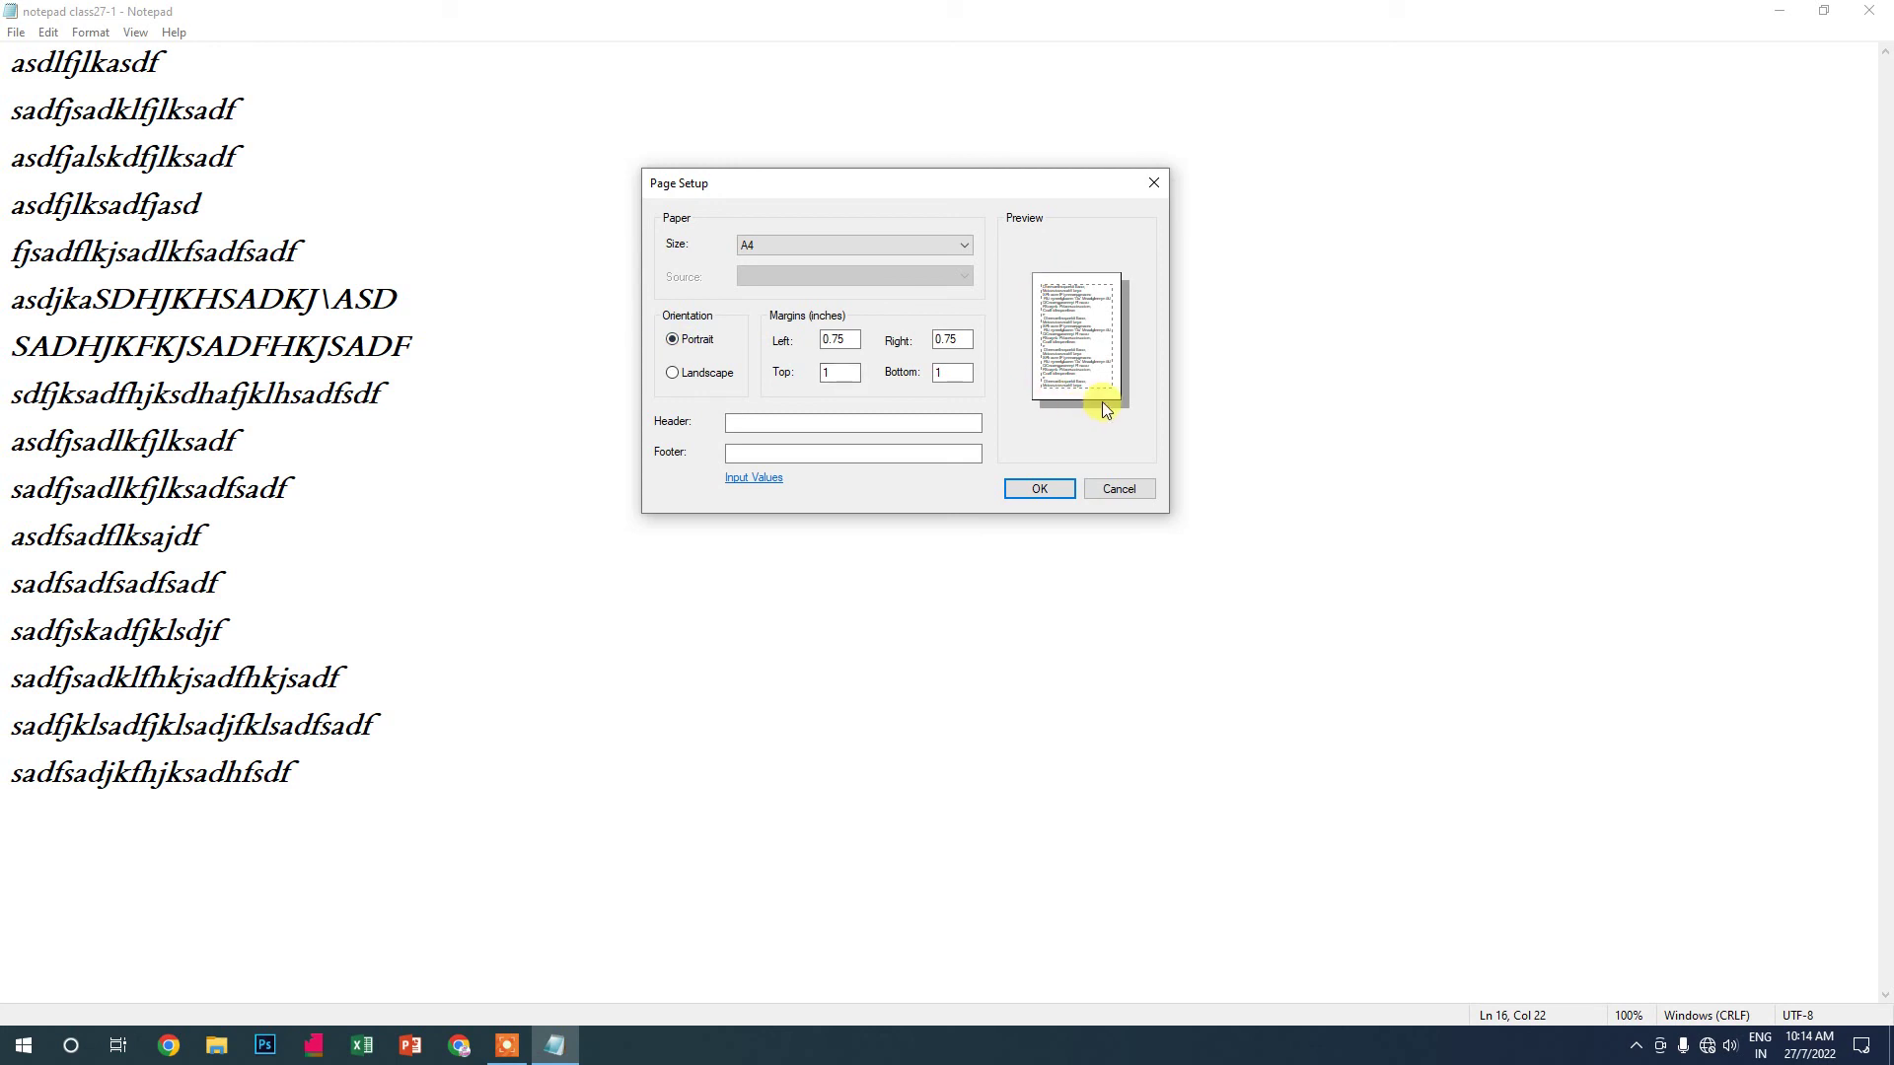
click(708, 372)
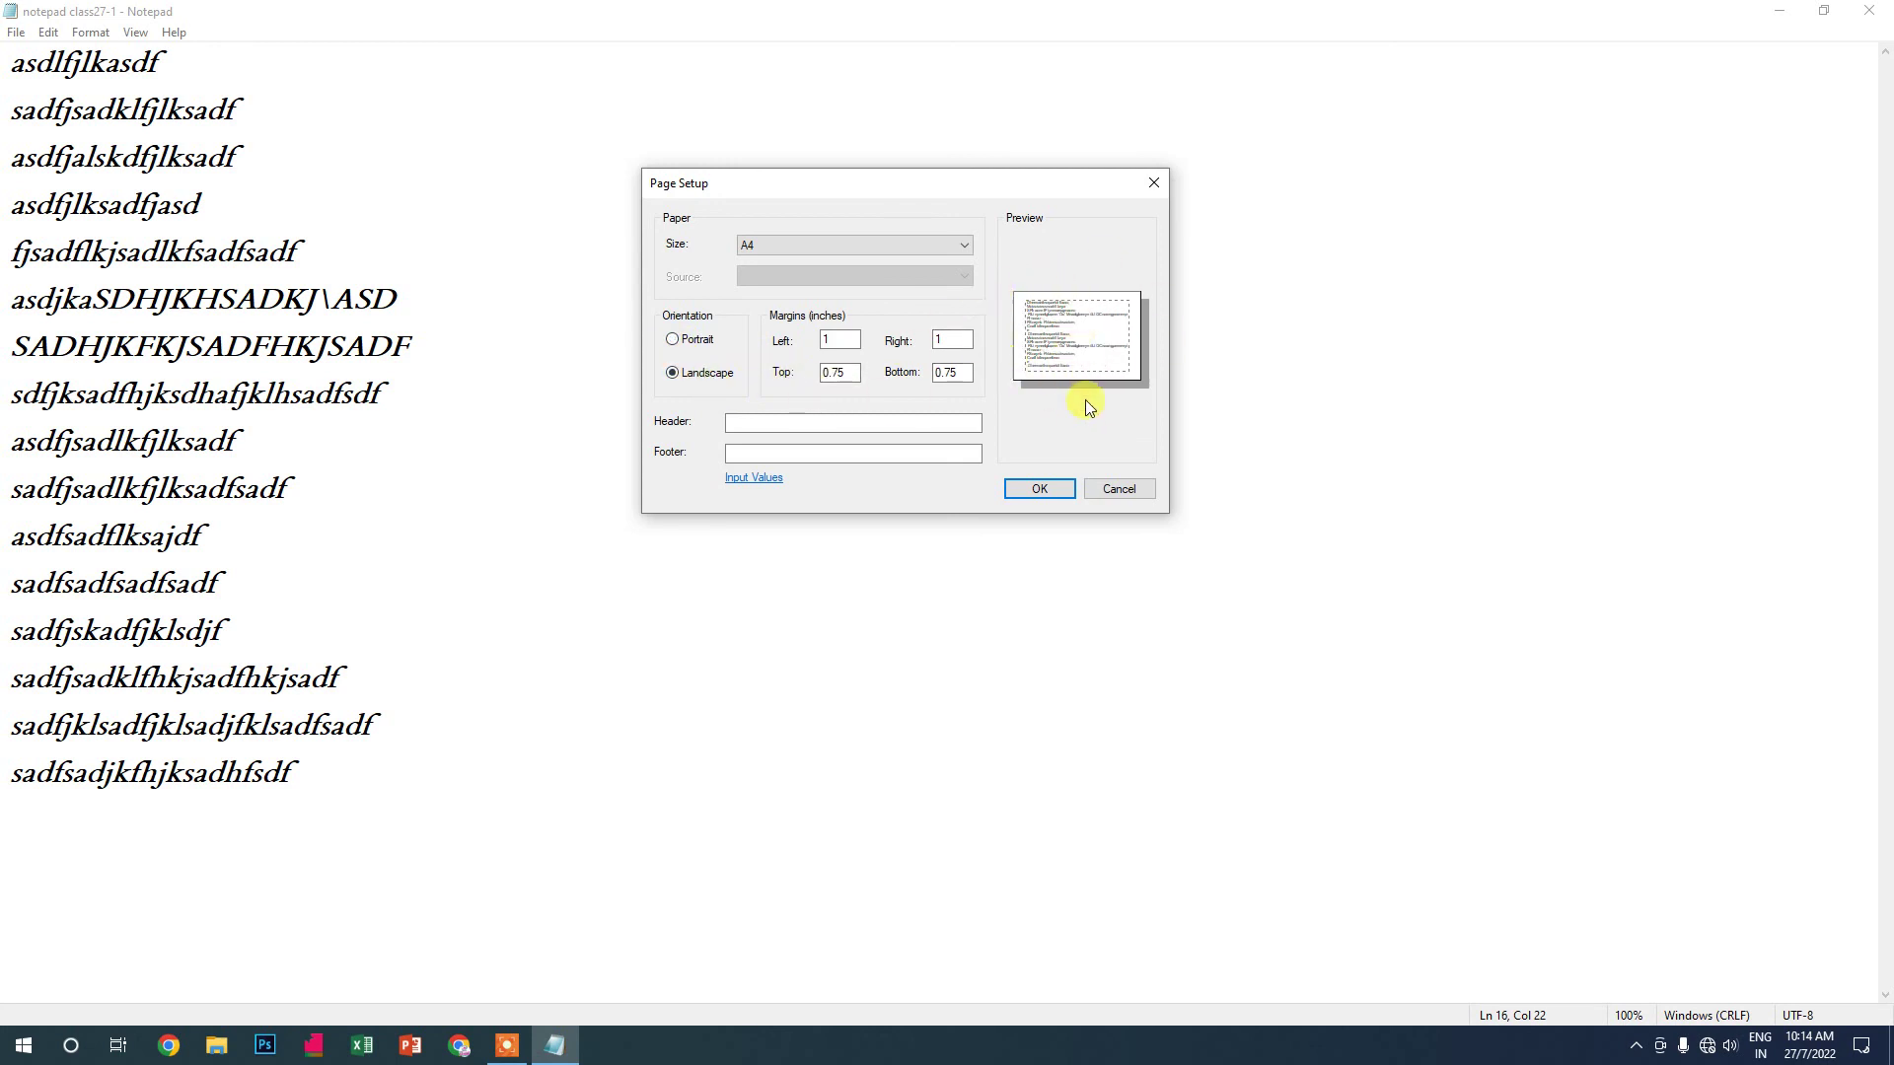
click(694, 339)
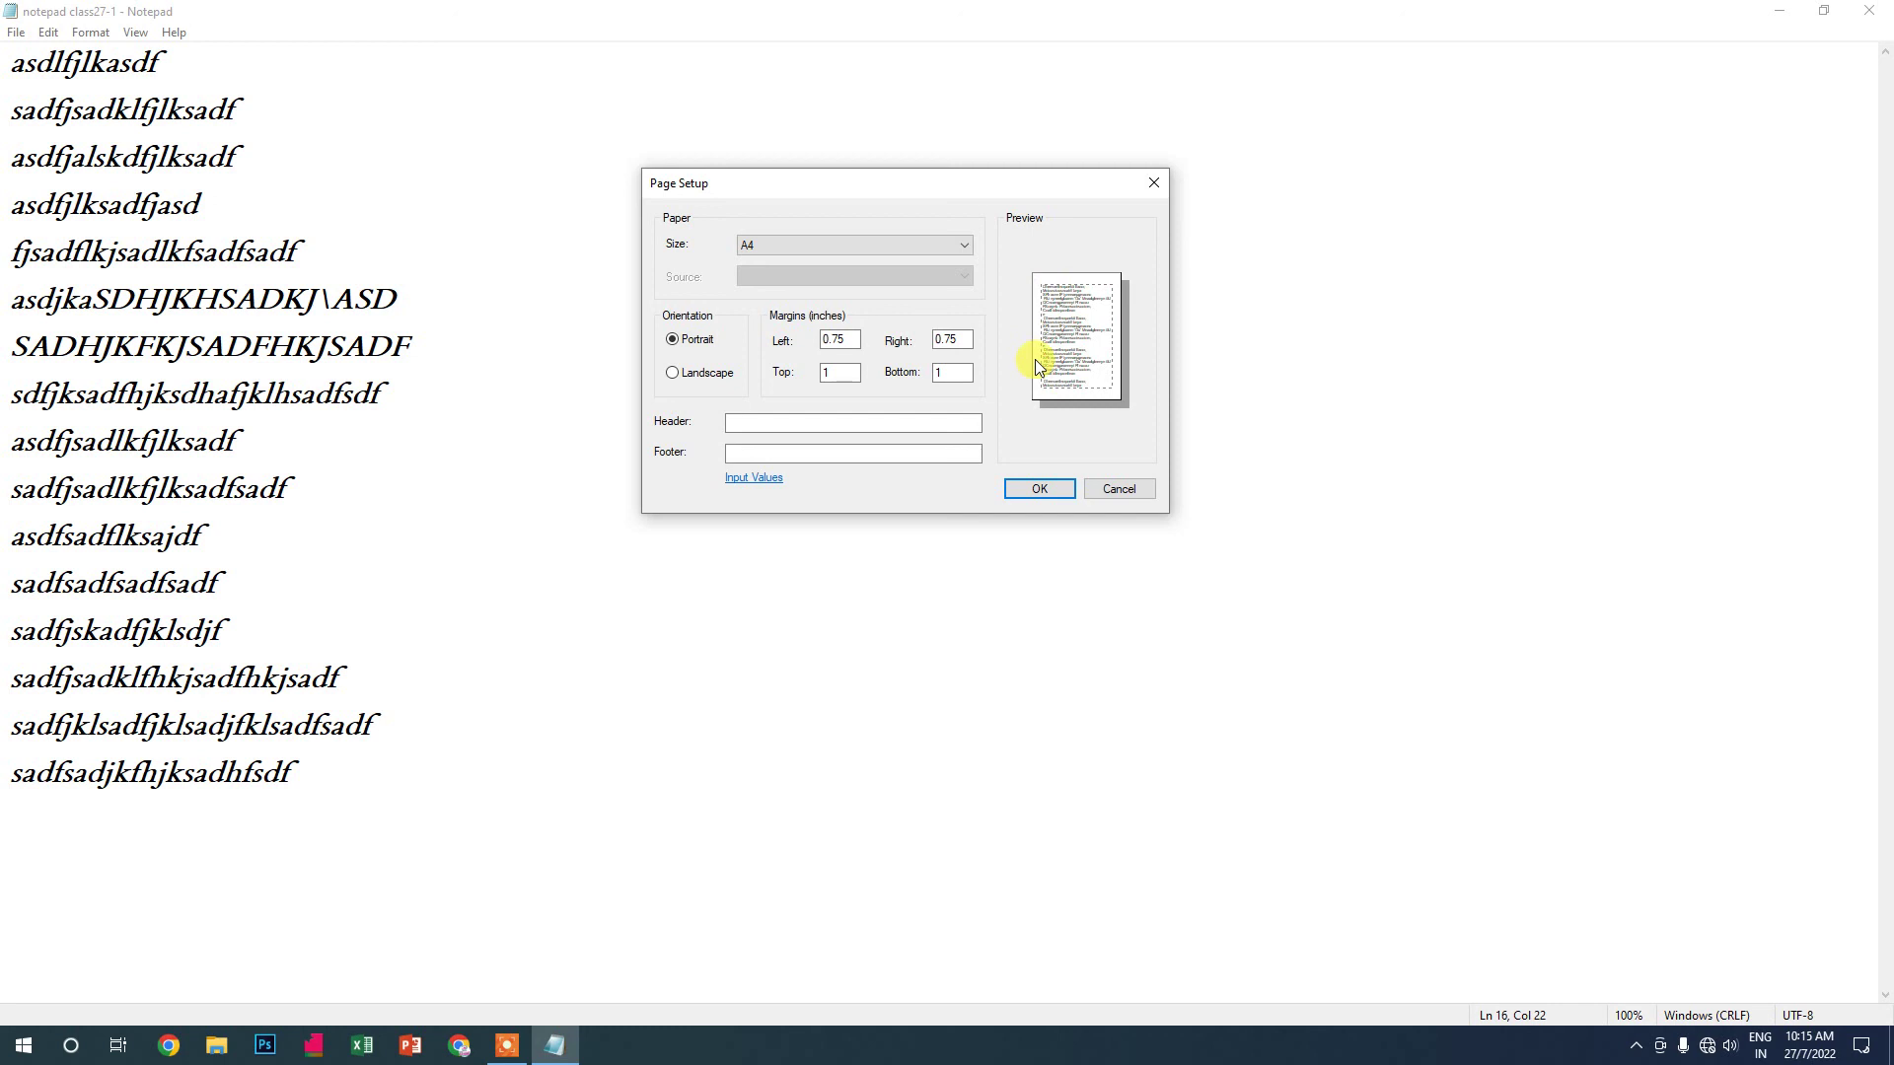
Inspect the left, right and top margin fields and type a test header 'testadge'
click(836, 337)
double_click(831, 338)
double_click(949, 340)
click(839, 372)
click(828, 340)
click(794, 423)
text(test)
text(ad)
text(ge)
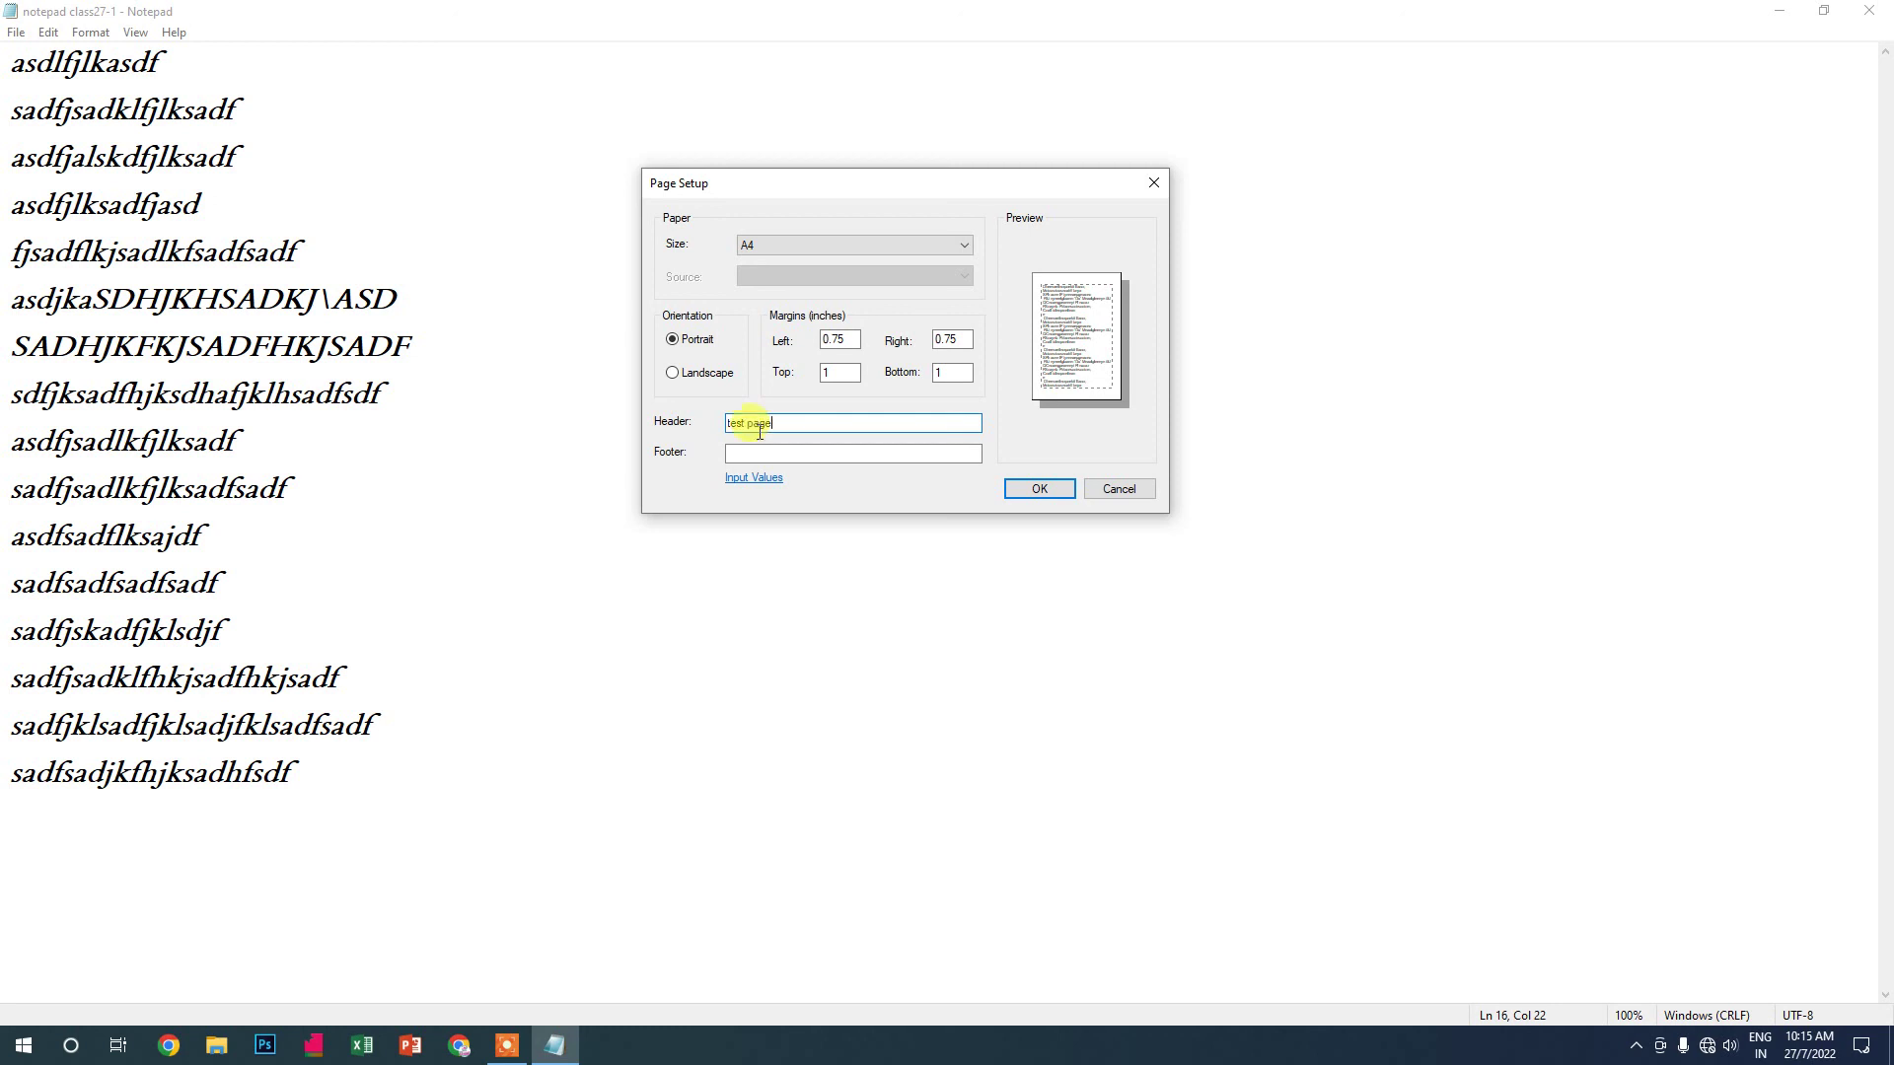
drag(789, 422, 656, 420)
click(757, 453)
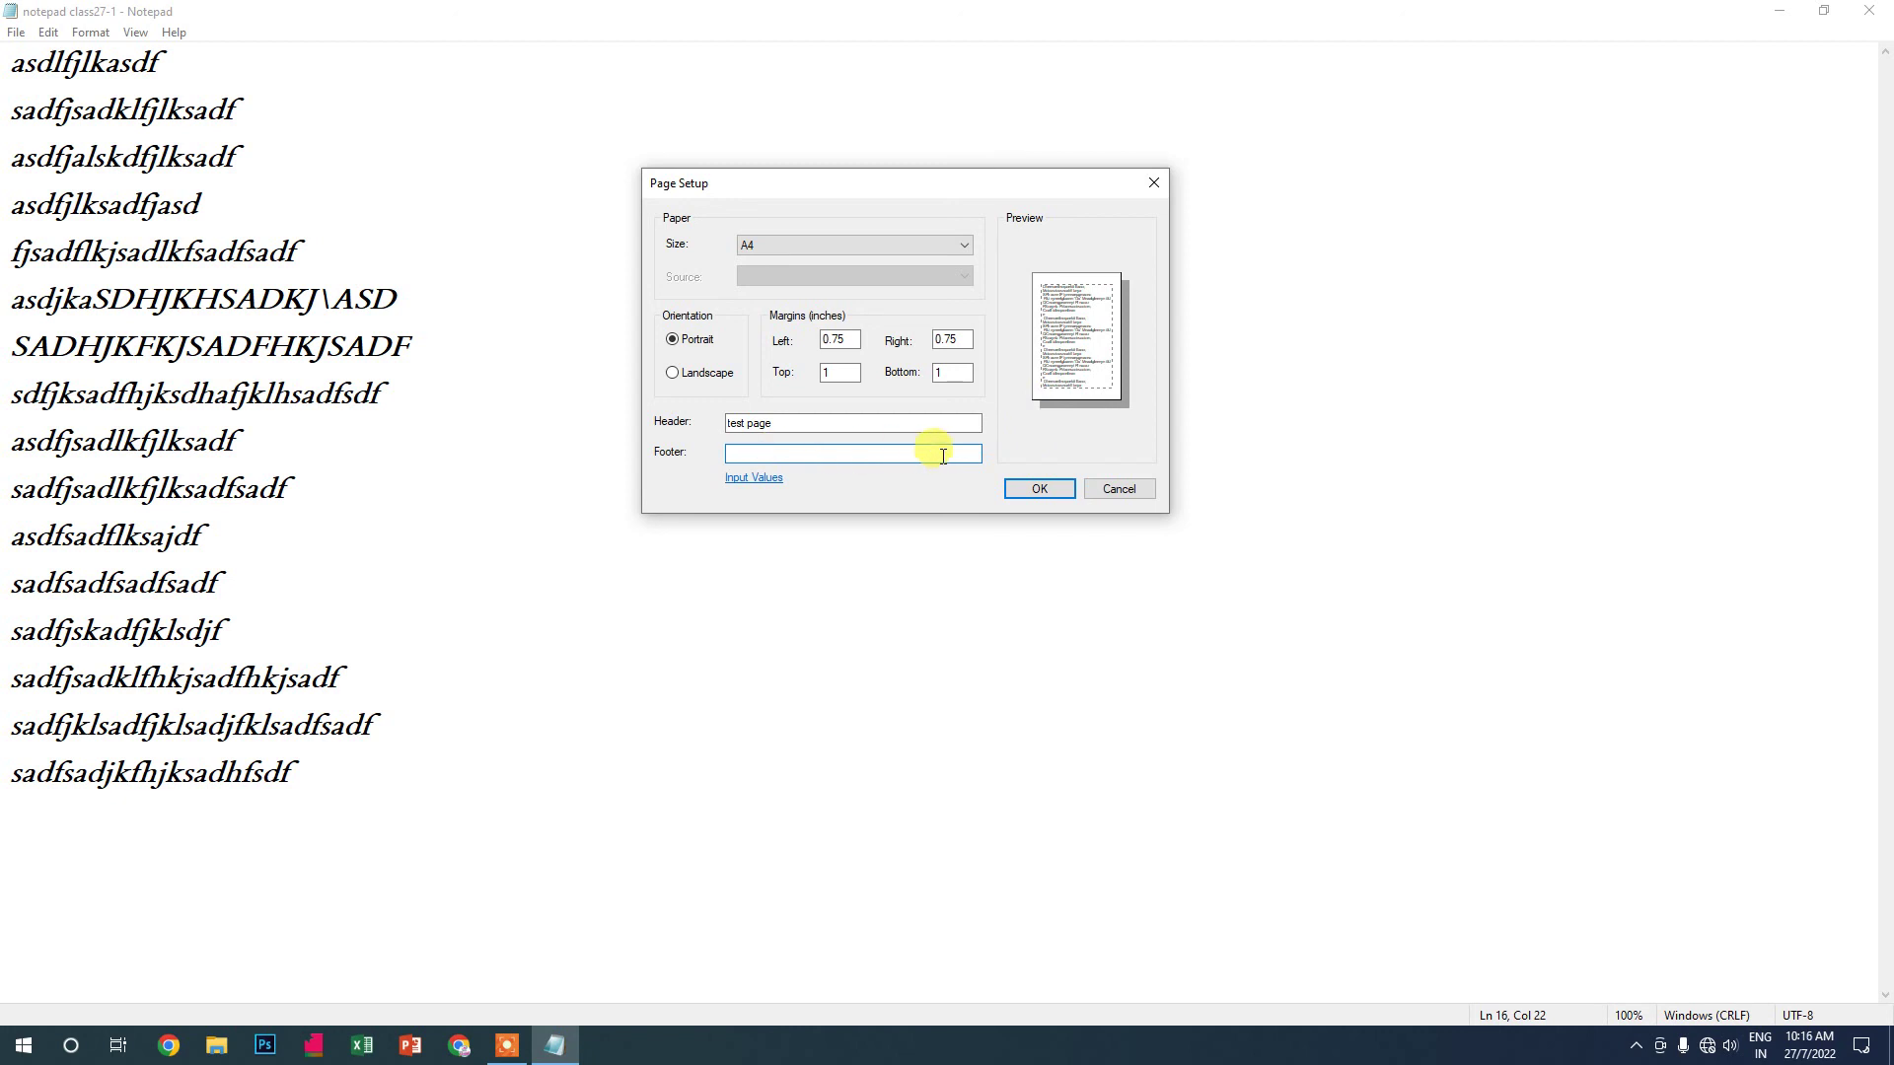
Clear the header text, leaving it empty, and accept the Page Setup
click(753, 479)
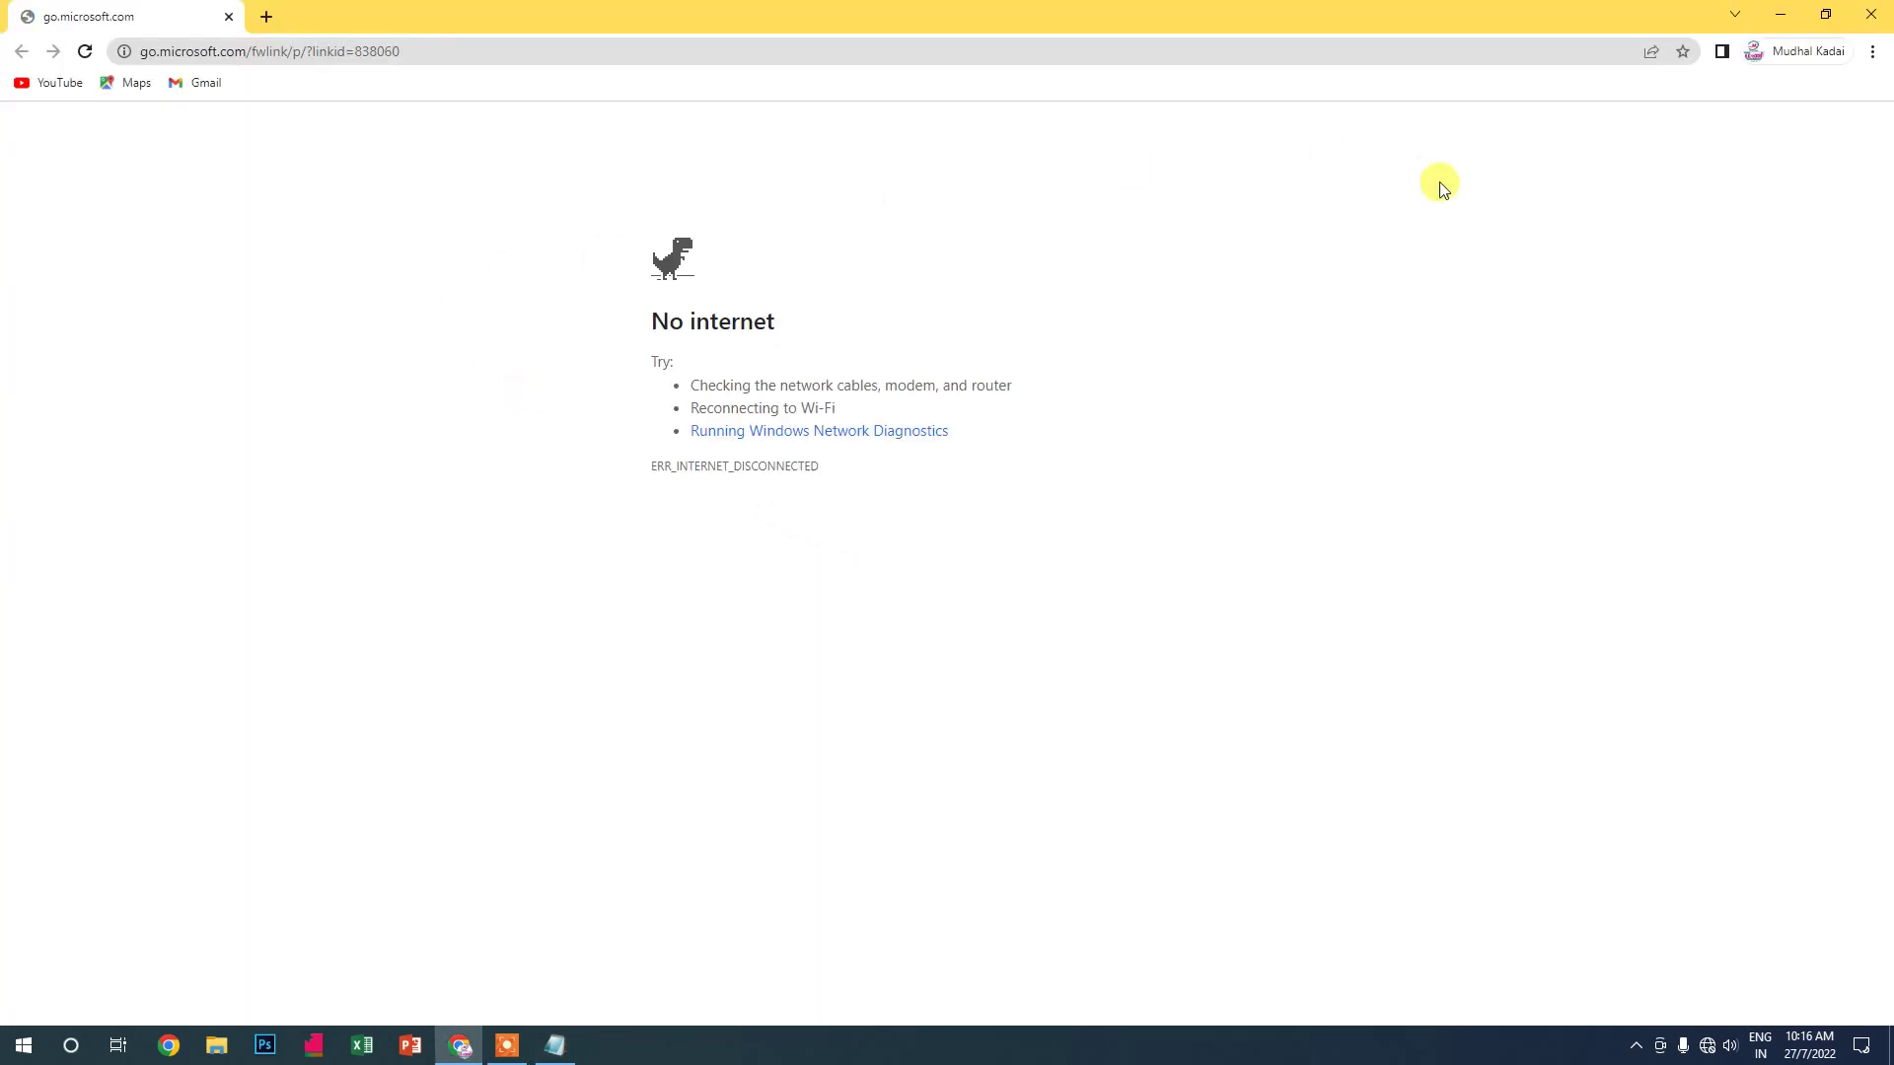
click(1867, 19)
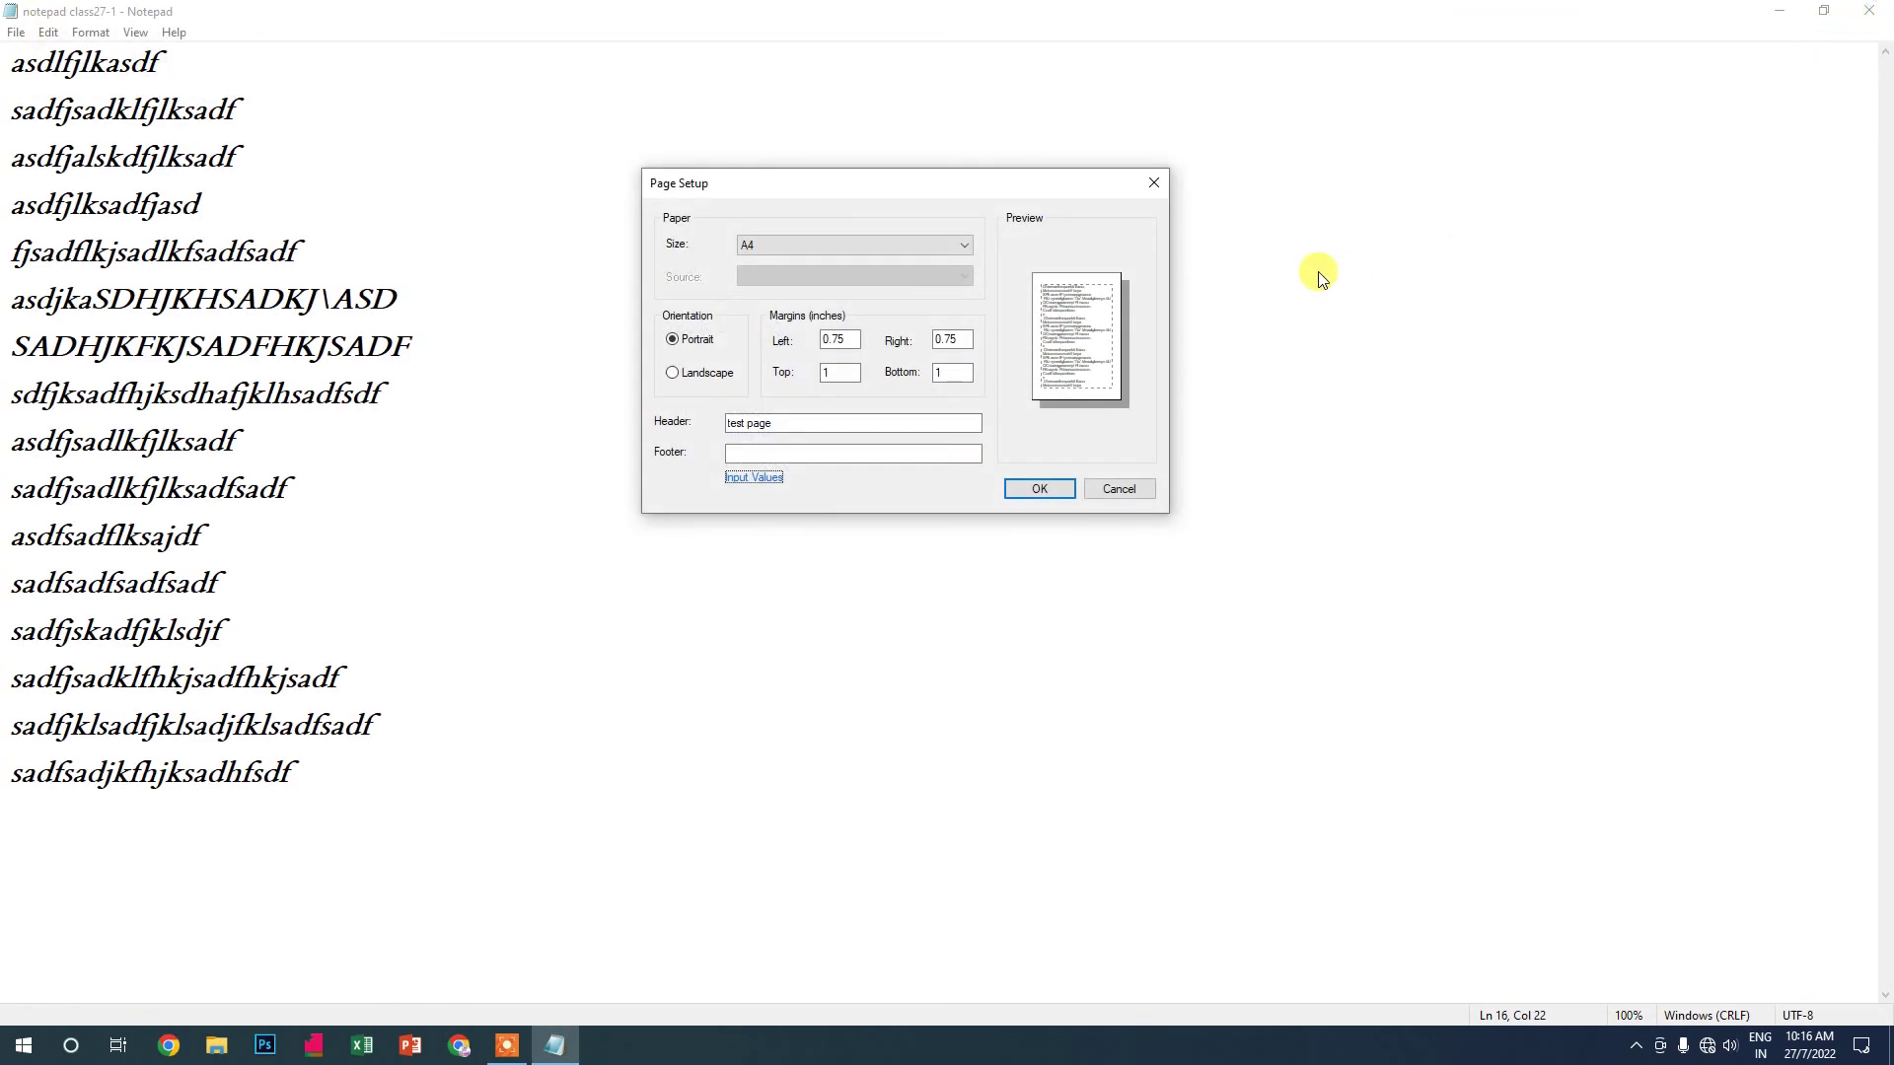
drag(795, 427, 631, 405)
key(BackSpace)
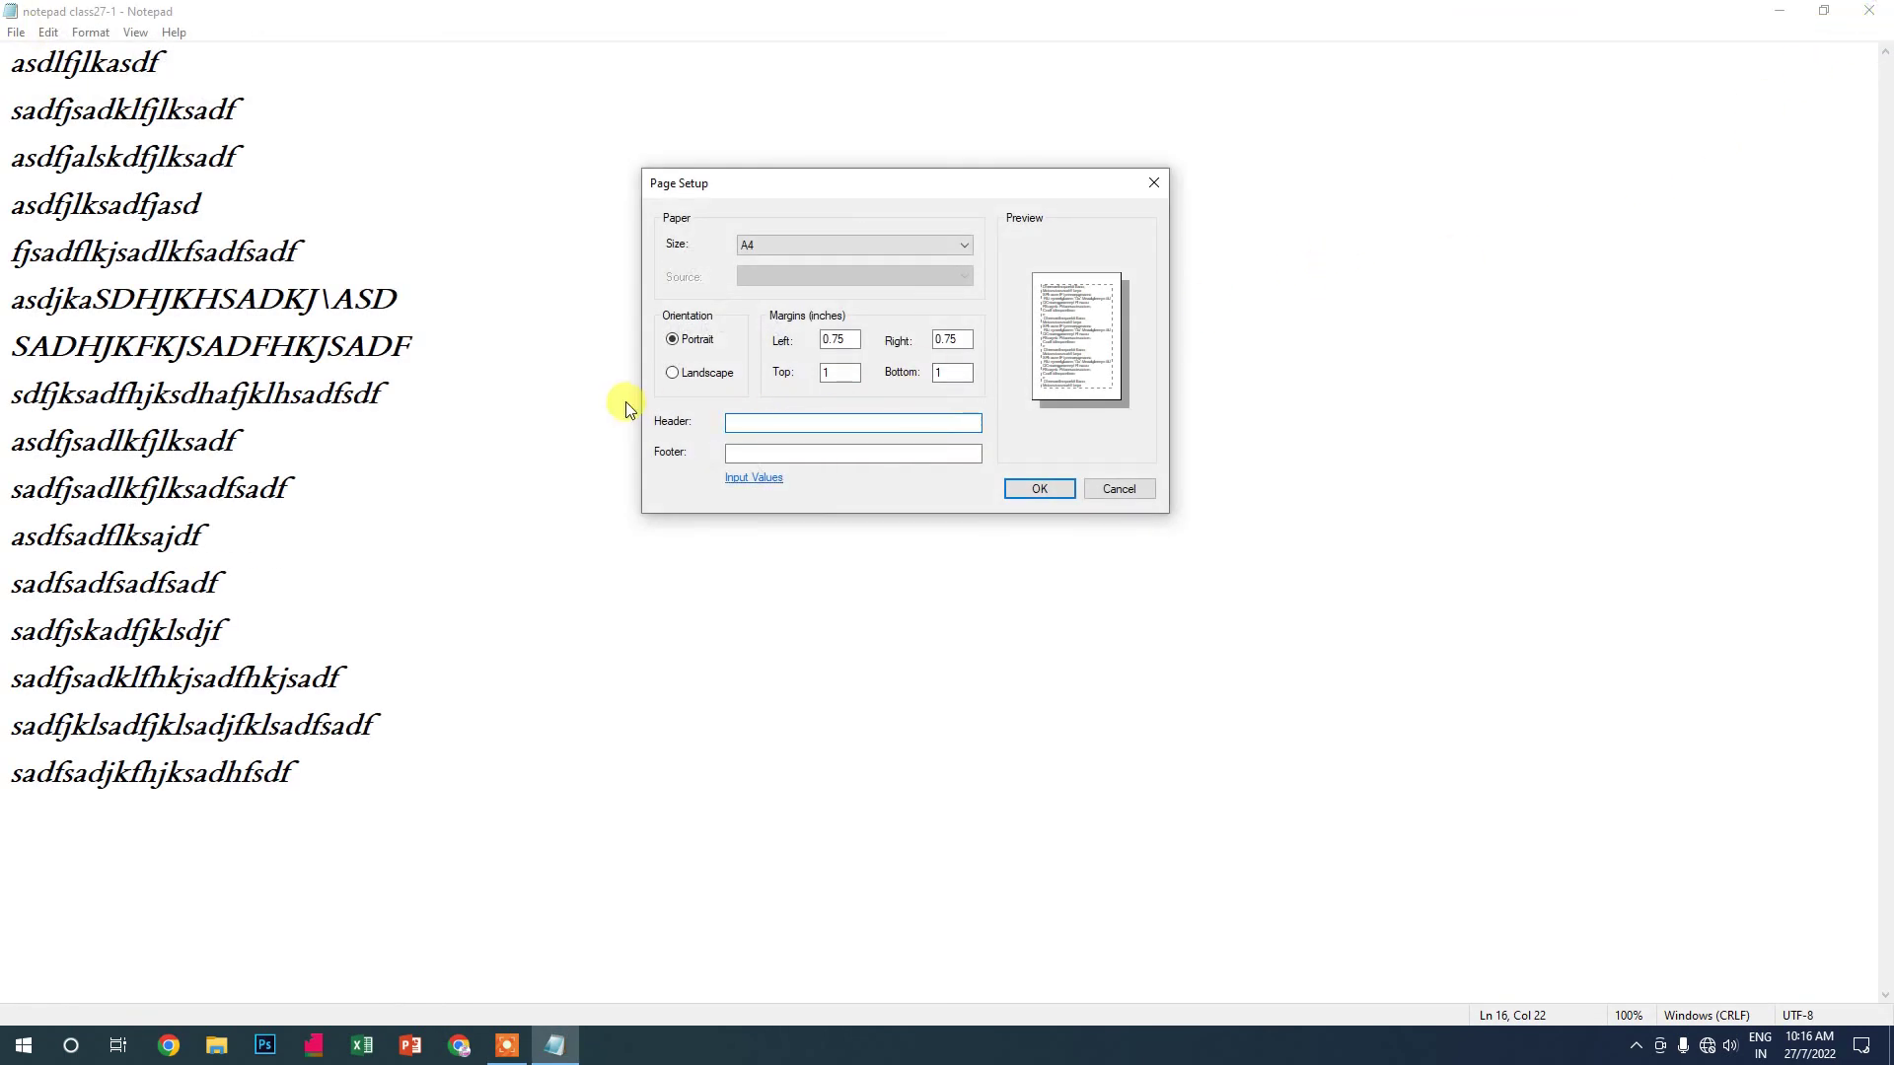
click(1058, 488)
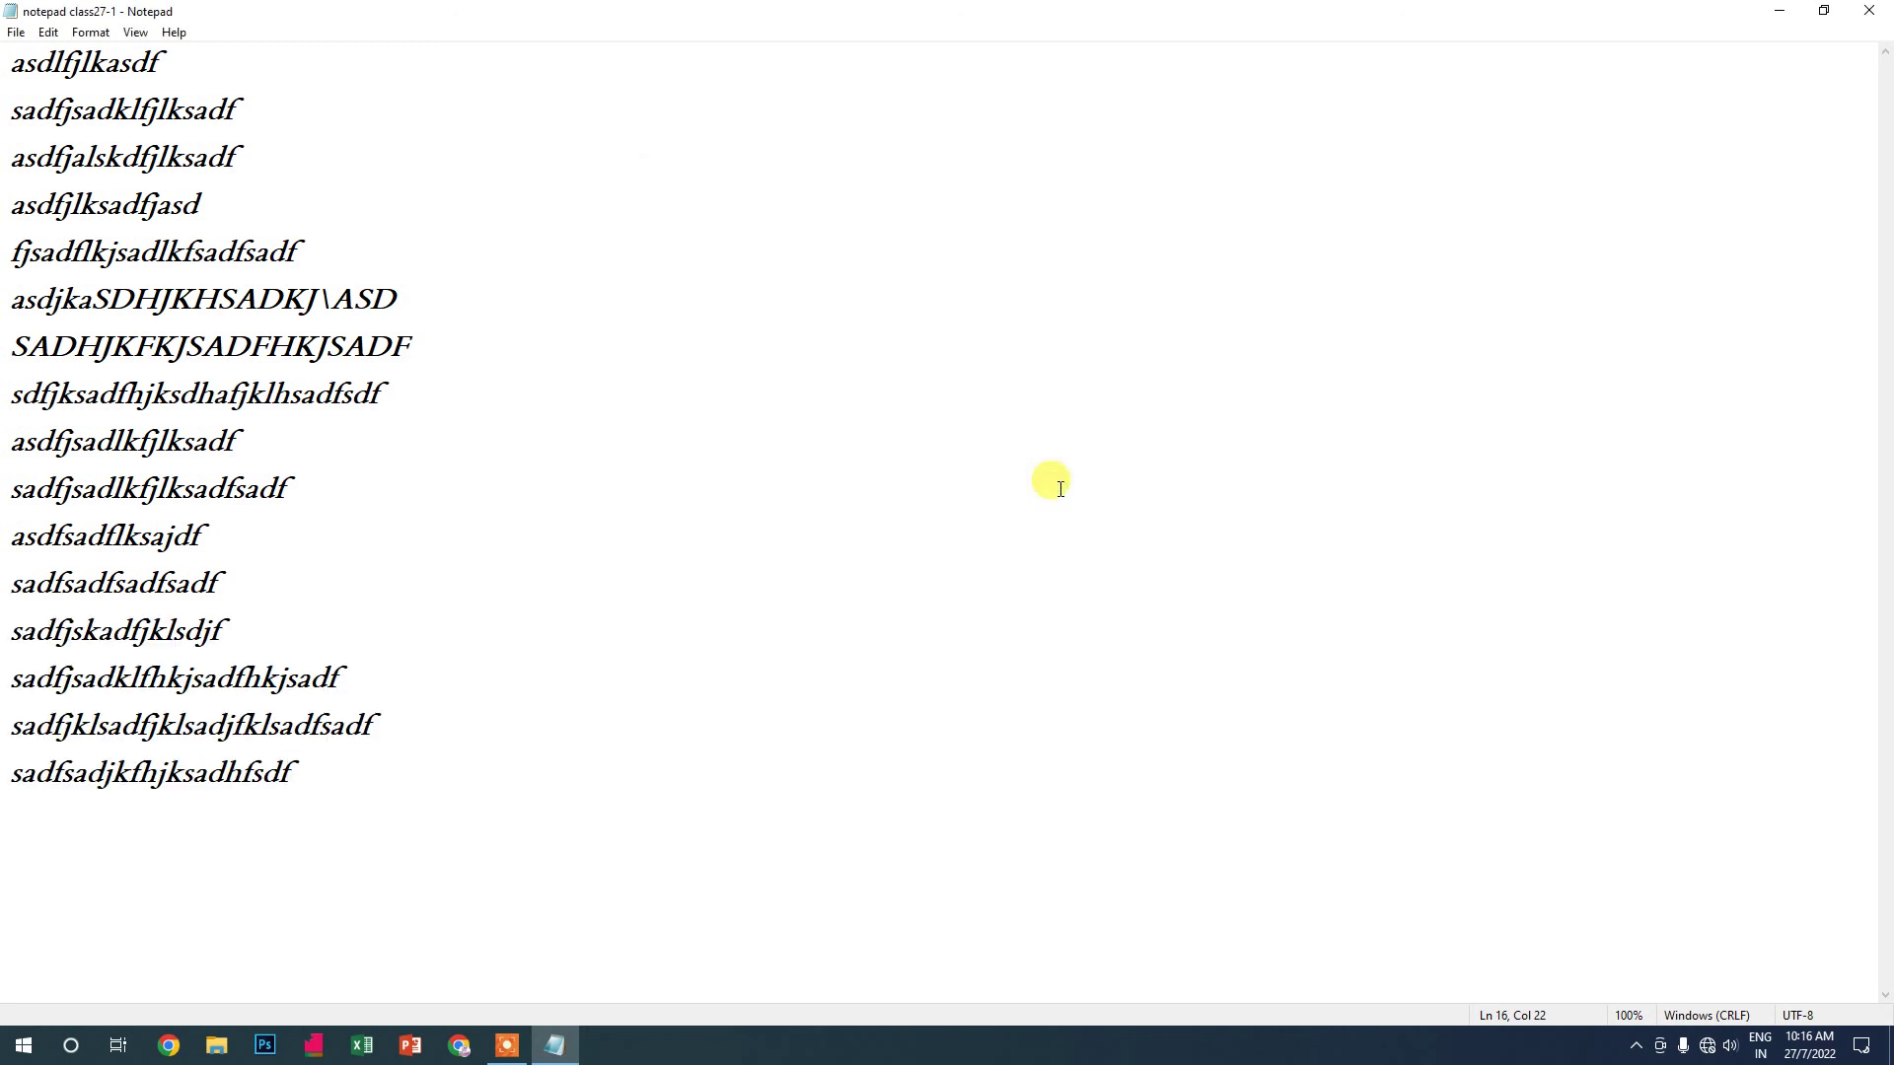
Print the document with Microsoft Print to PDF, saving the output as sss
click(14, 32)
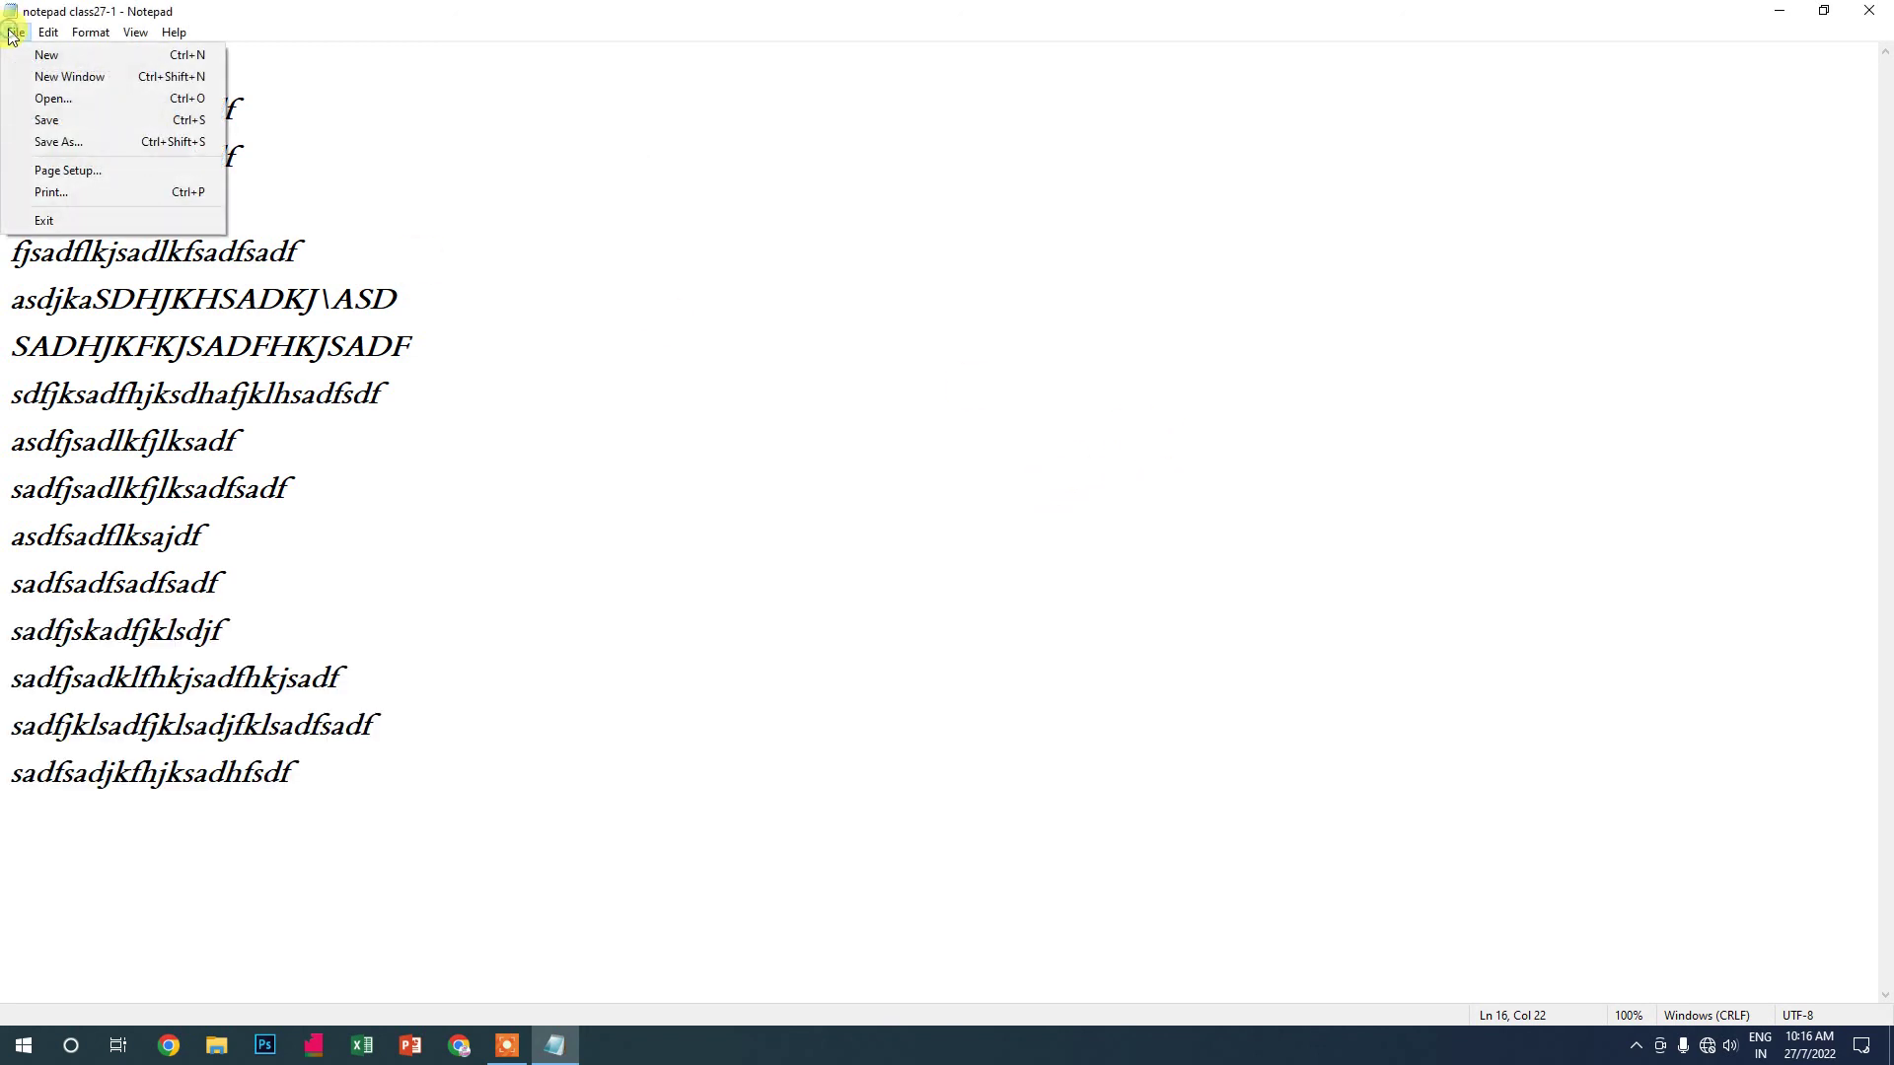
click(74, 191)
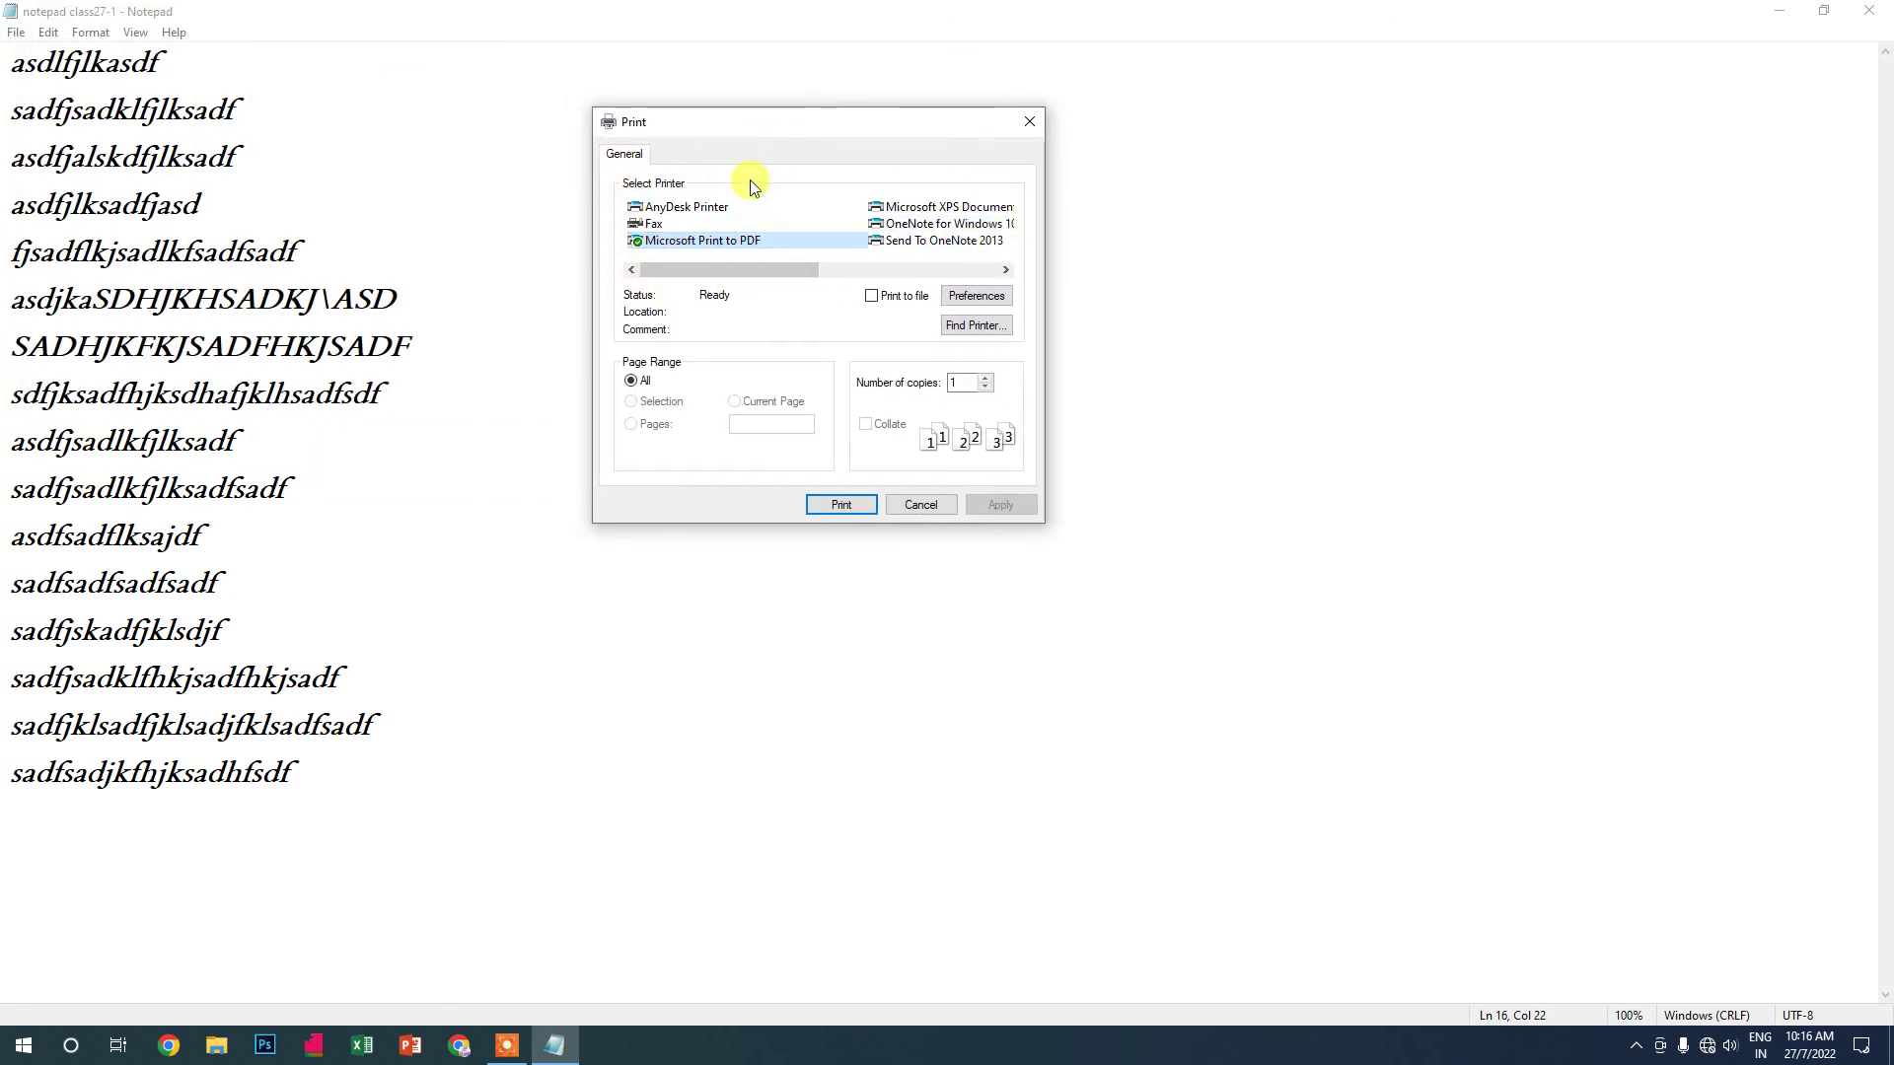
click(841, 505)
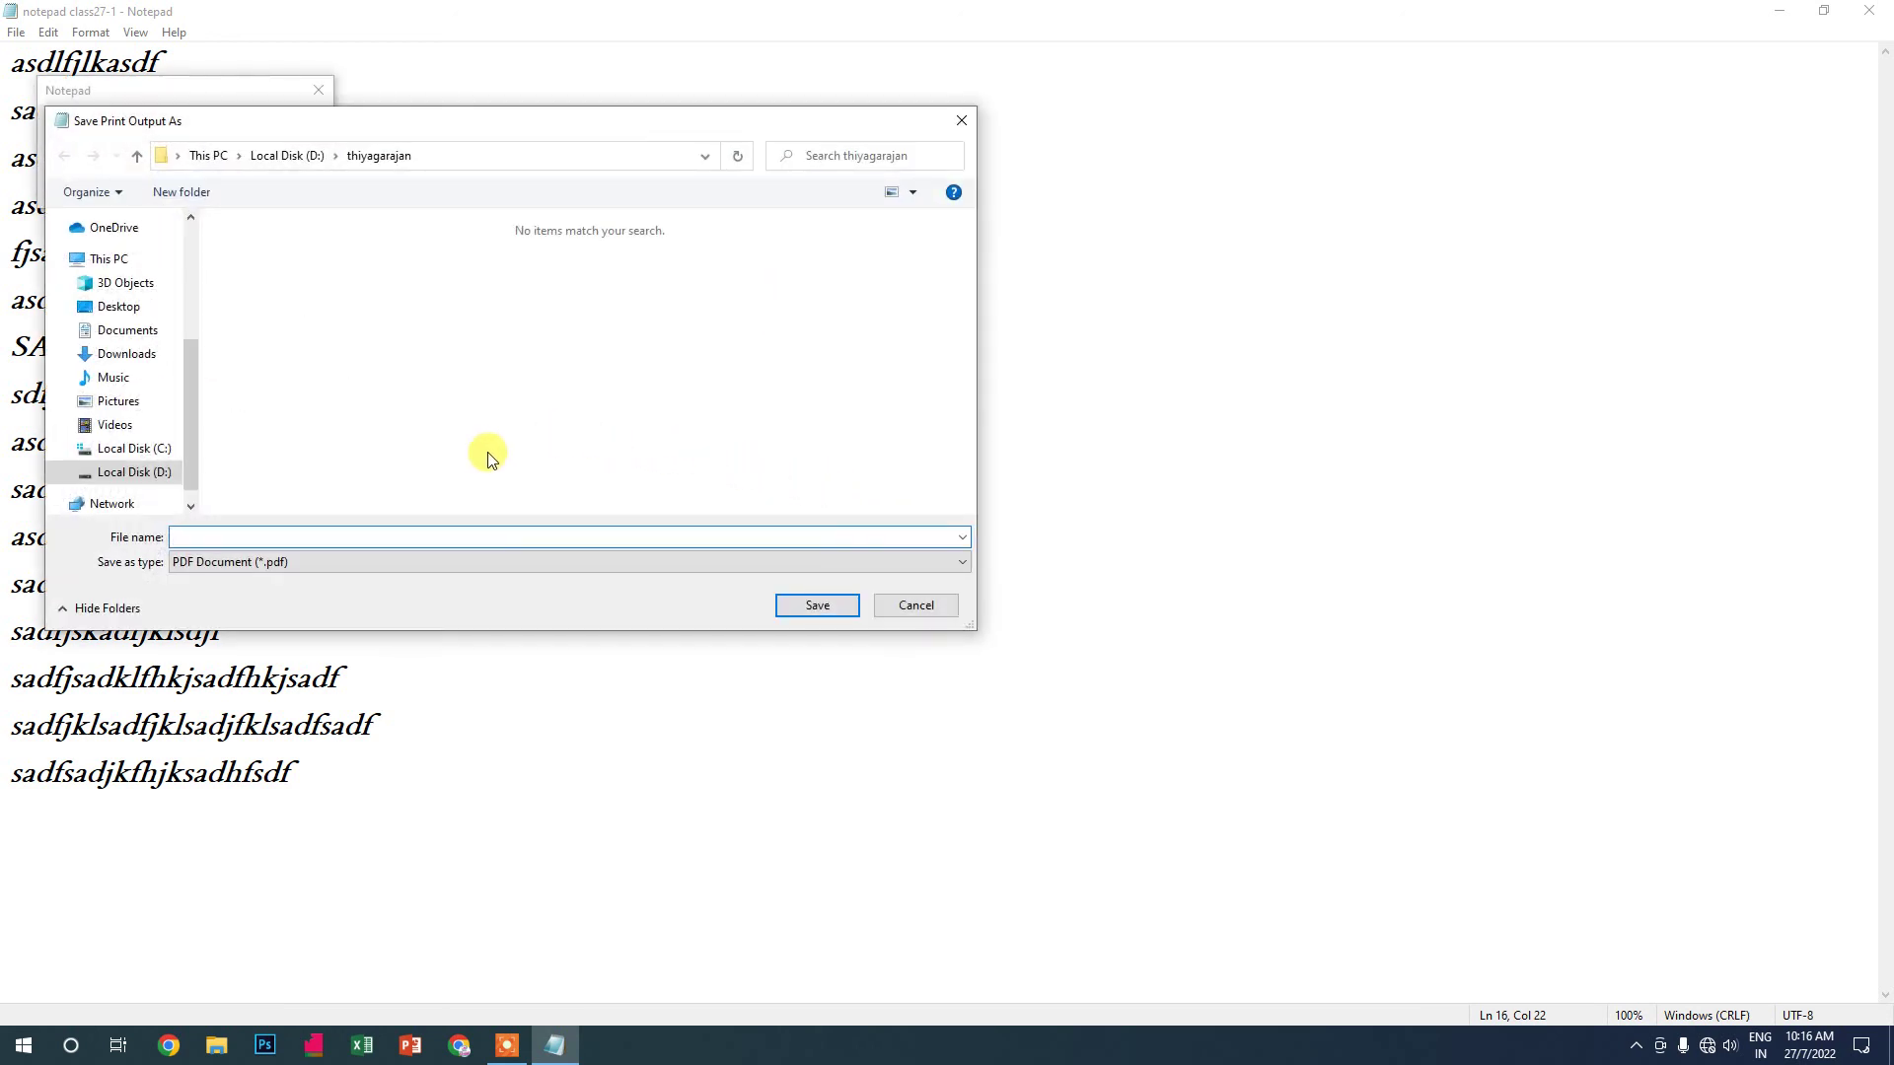
text(sss)
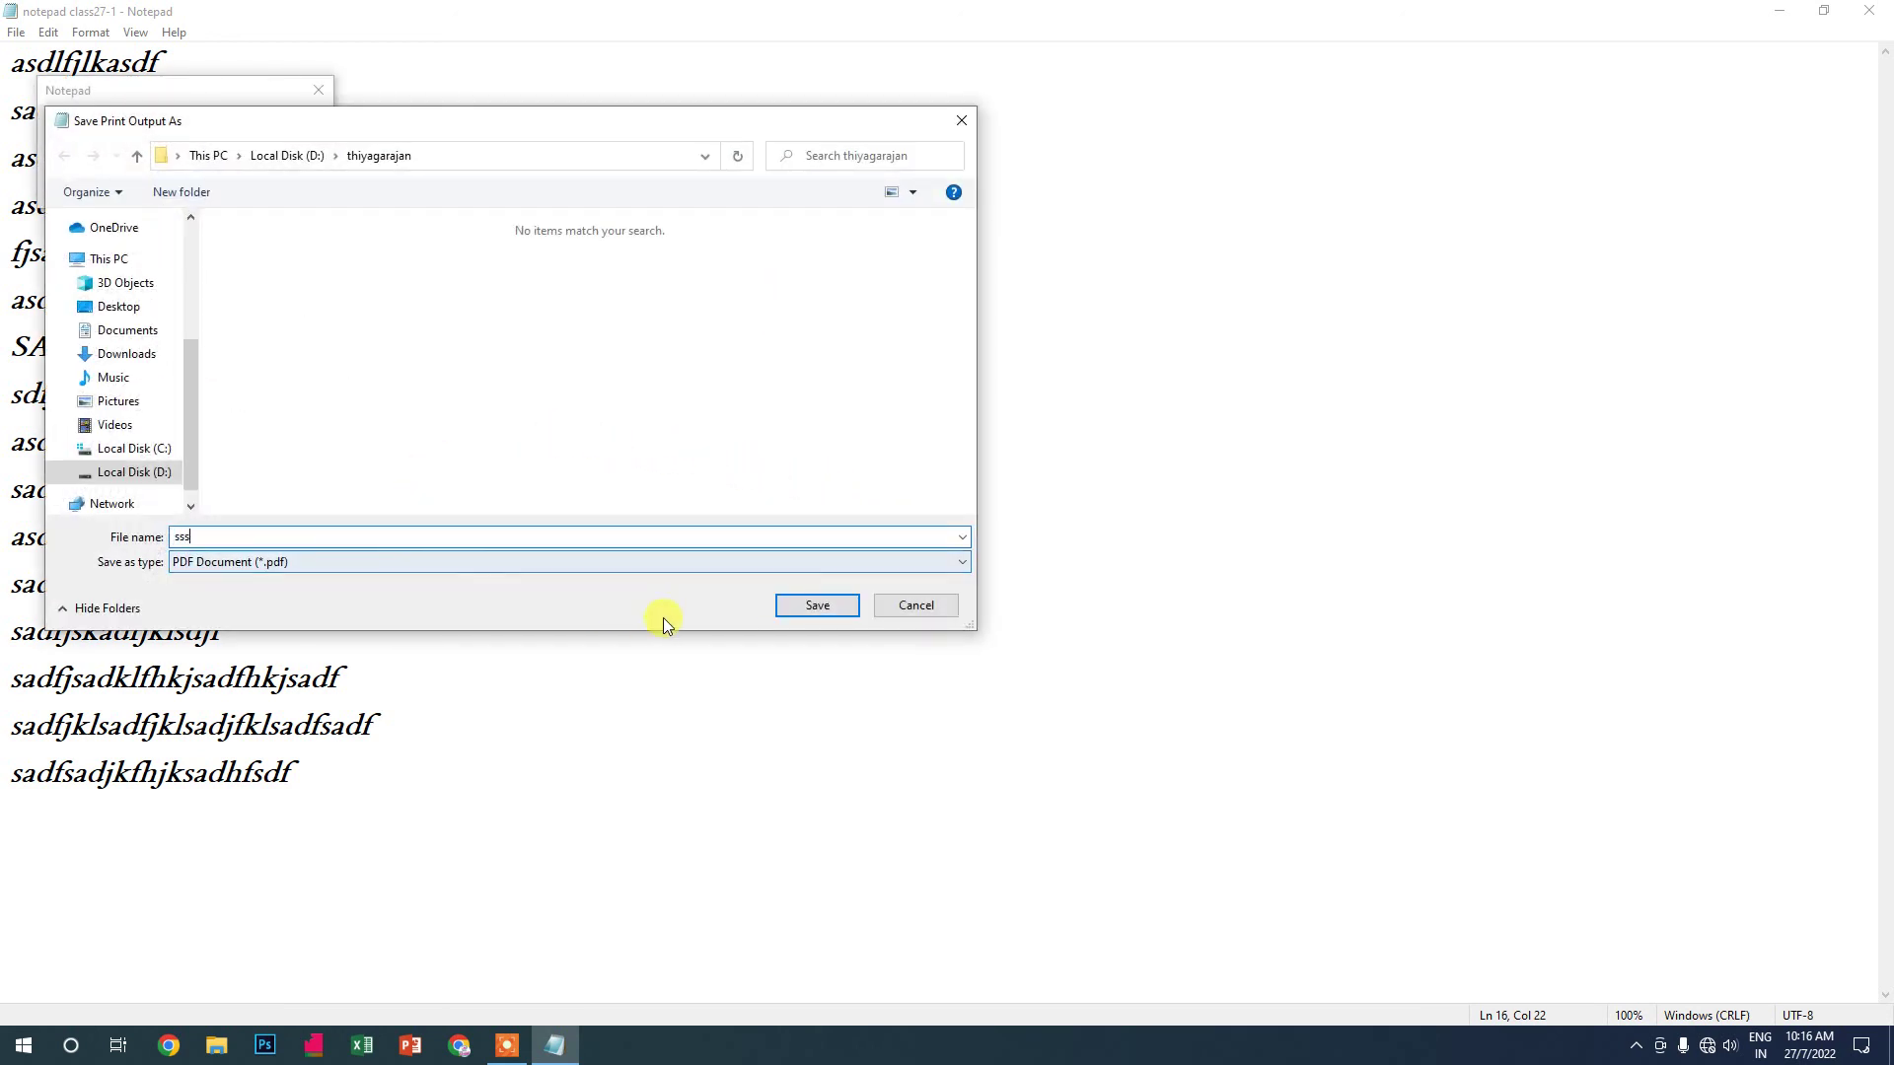
click(813, 606)
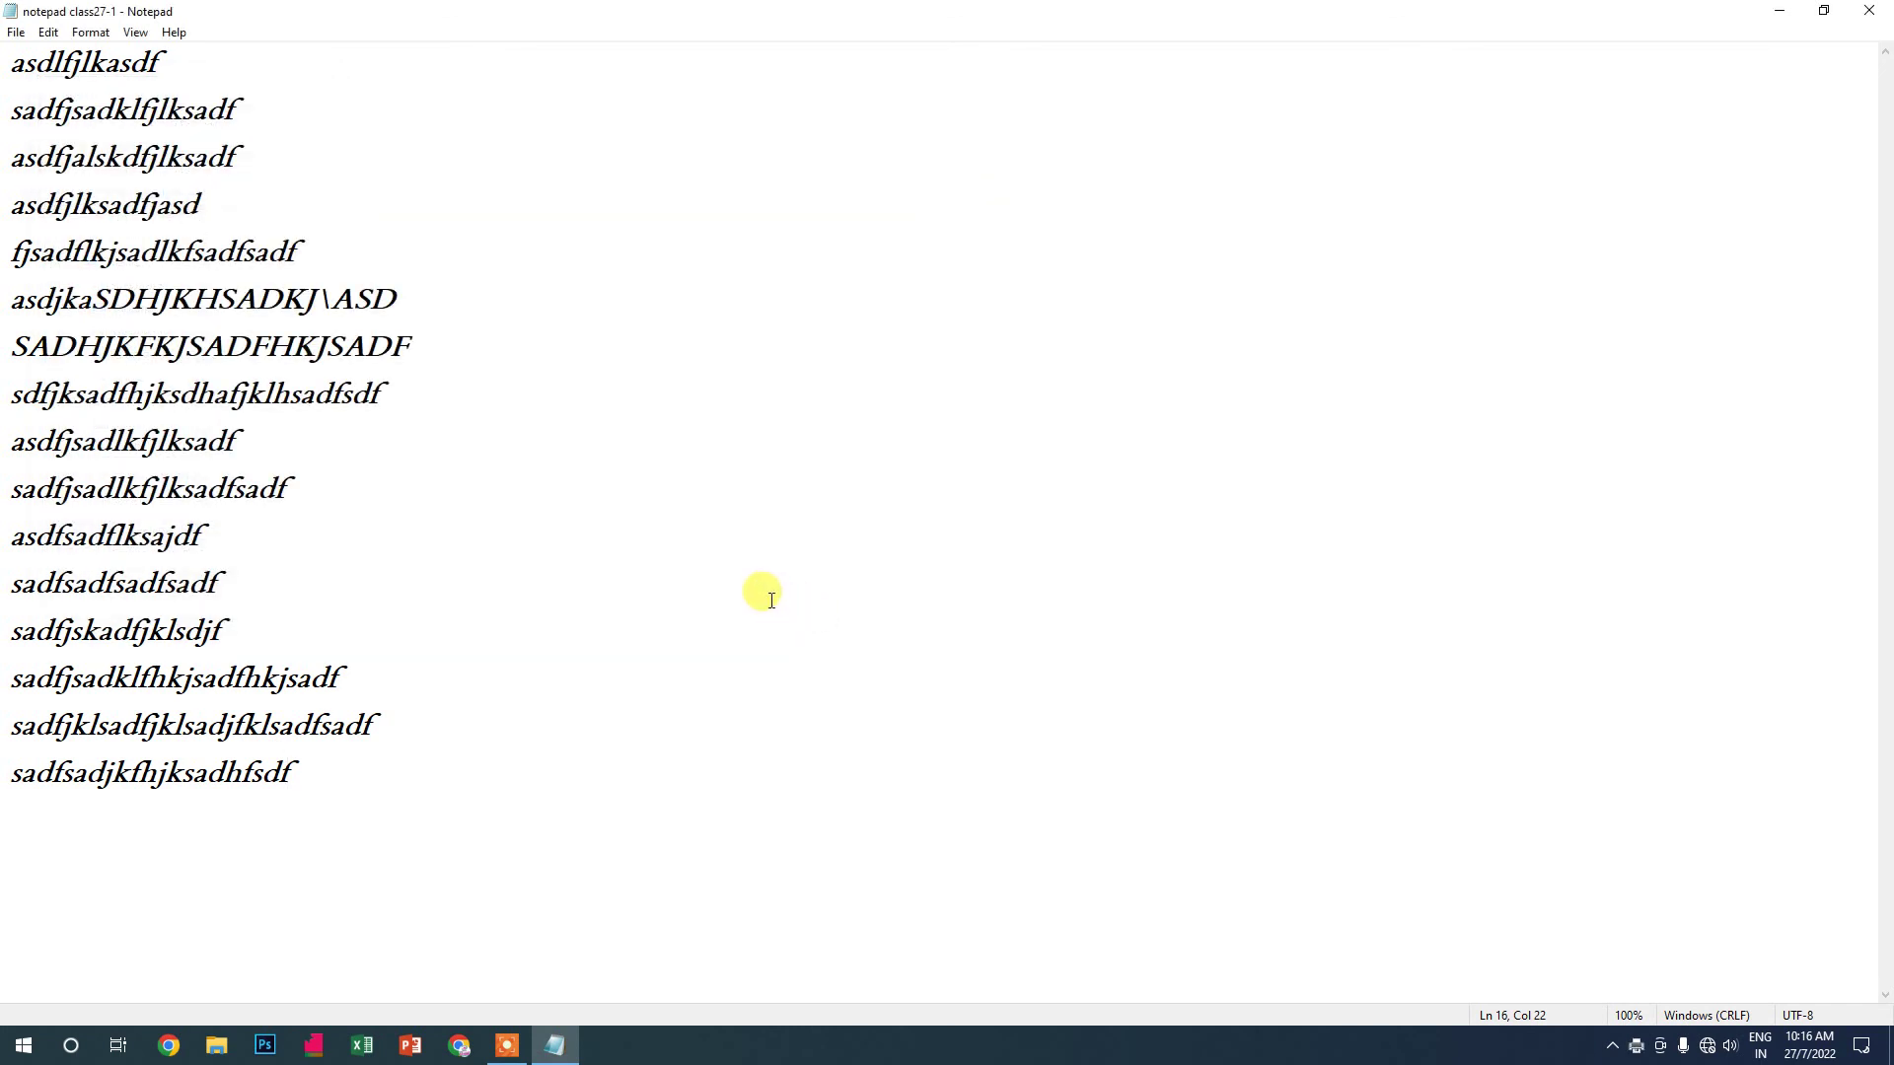
In File Explorer, go to the thiyagarajan folder on Local Disk (D:) and open sss.pdf
click(202, 1050)
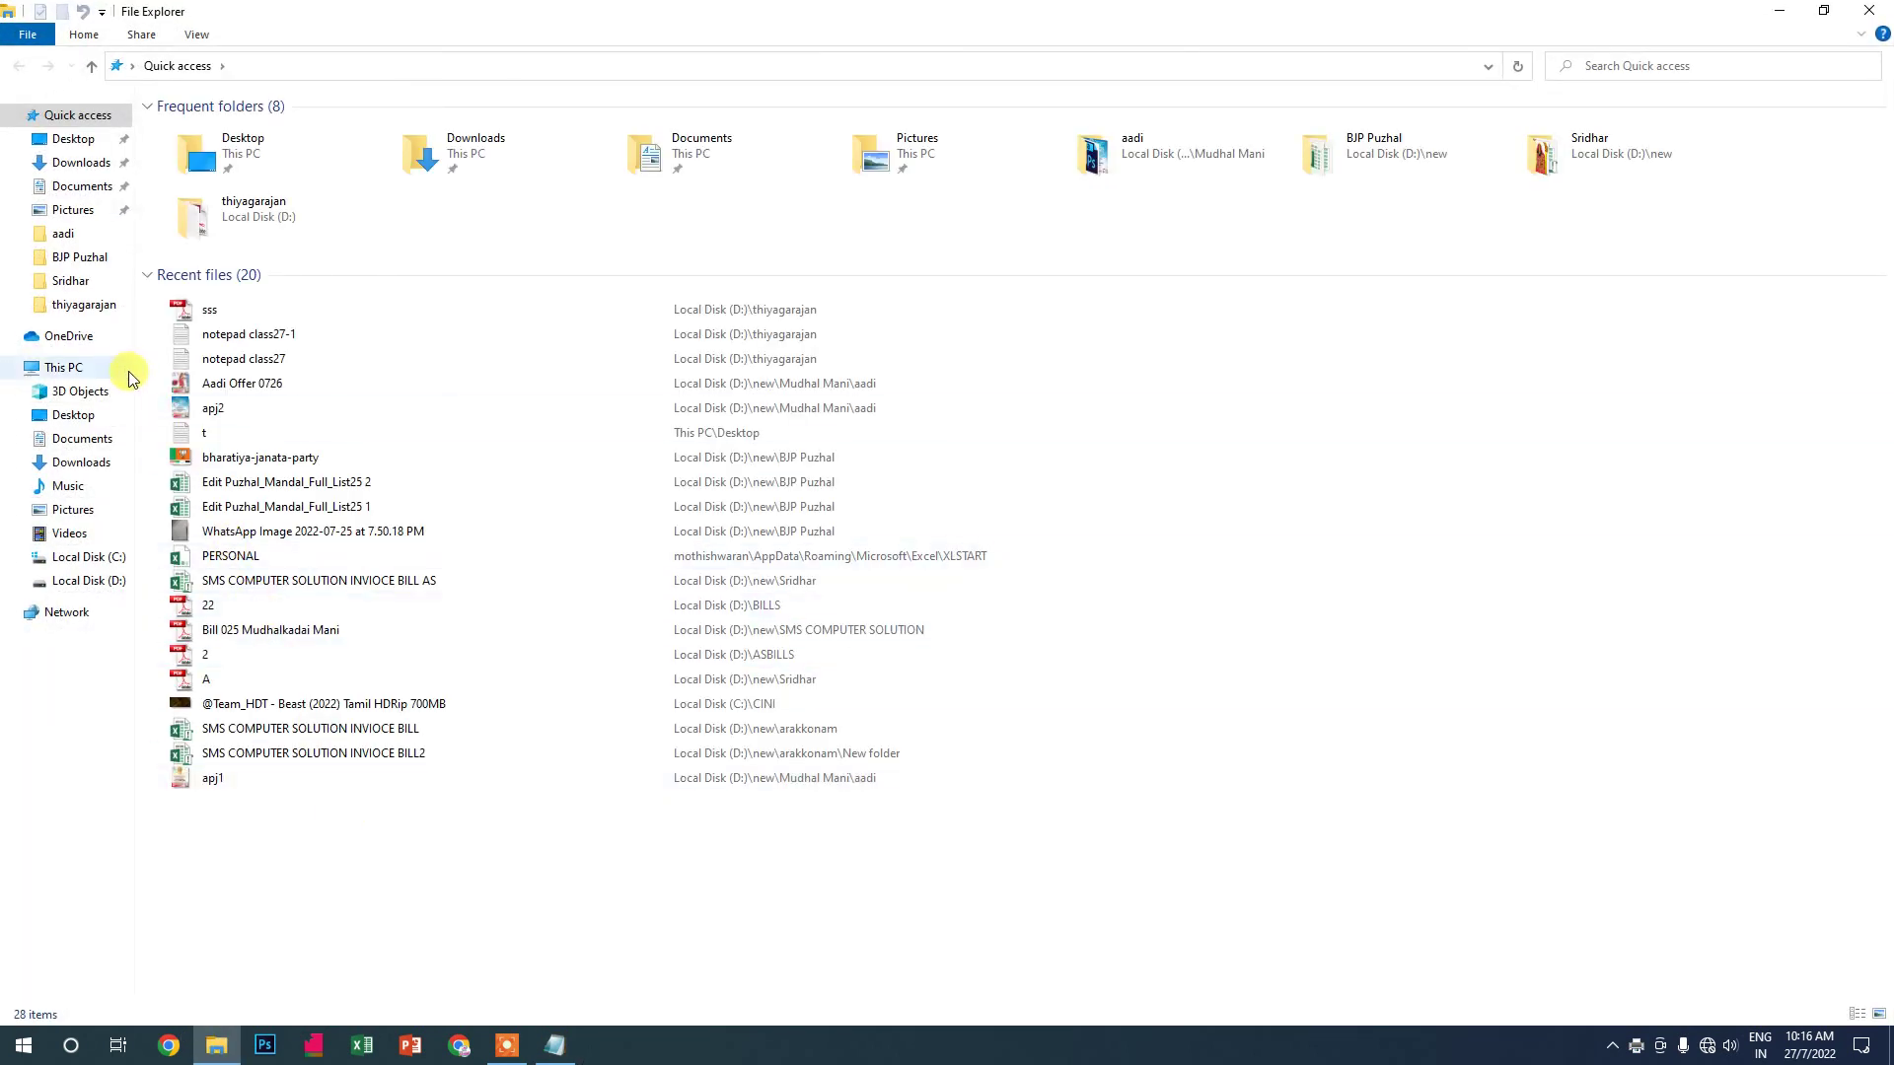
click(99, 580)
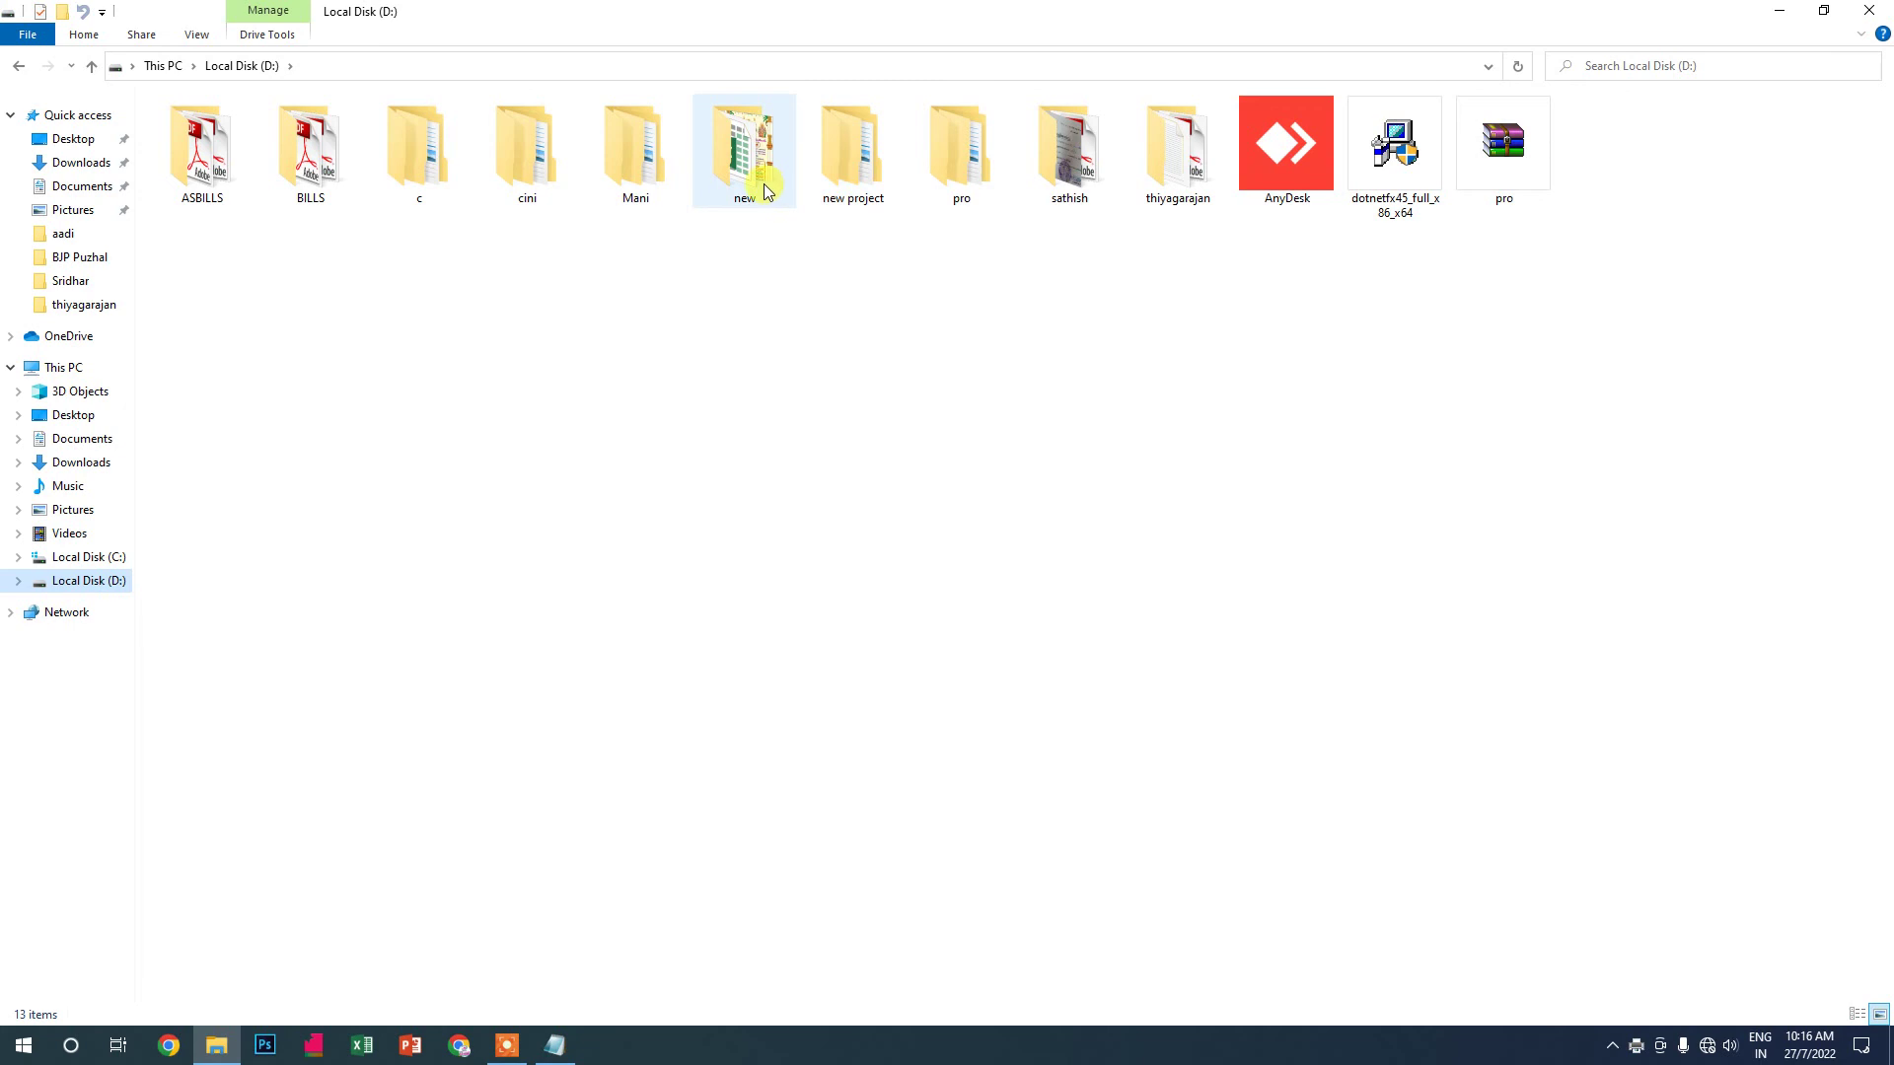
double_click(1179, 183)
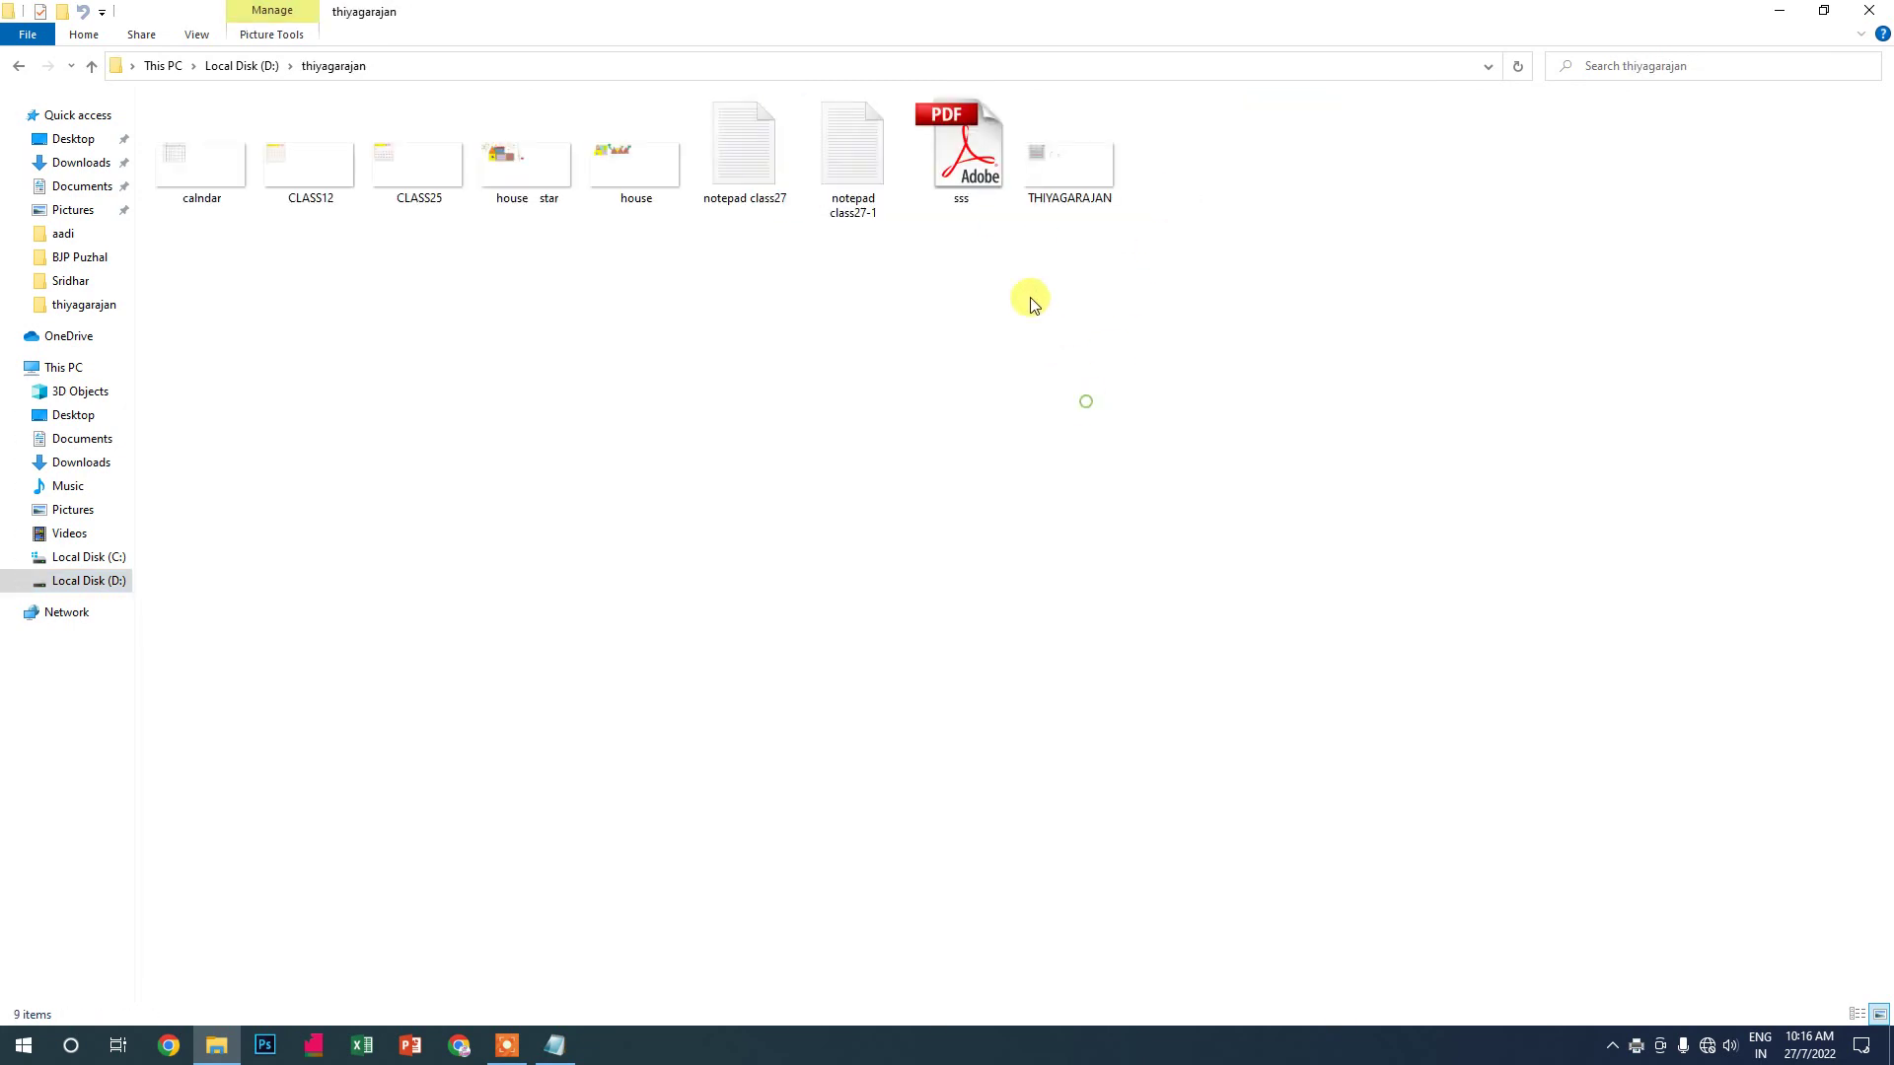
double_click(990, 183)
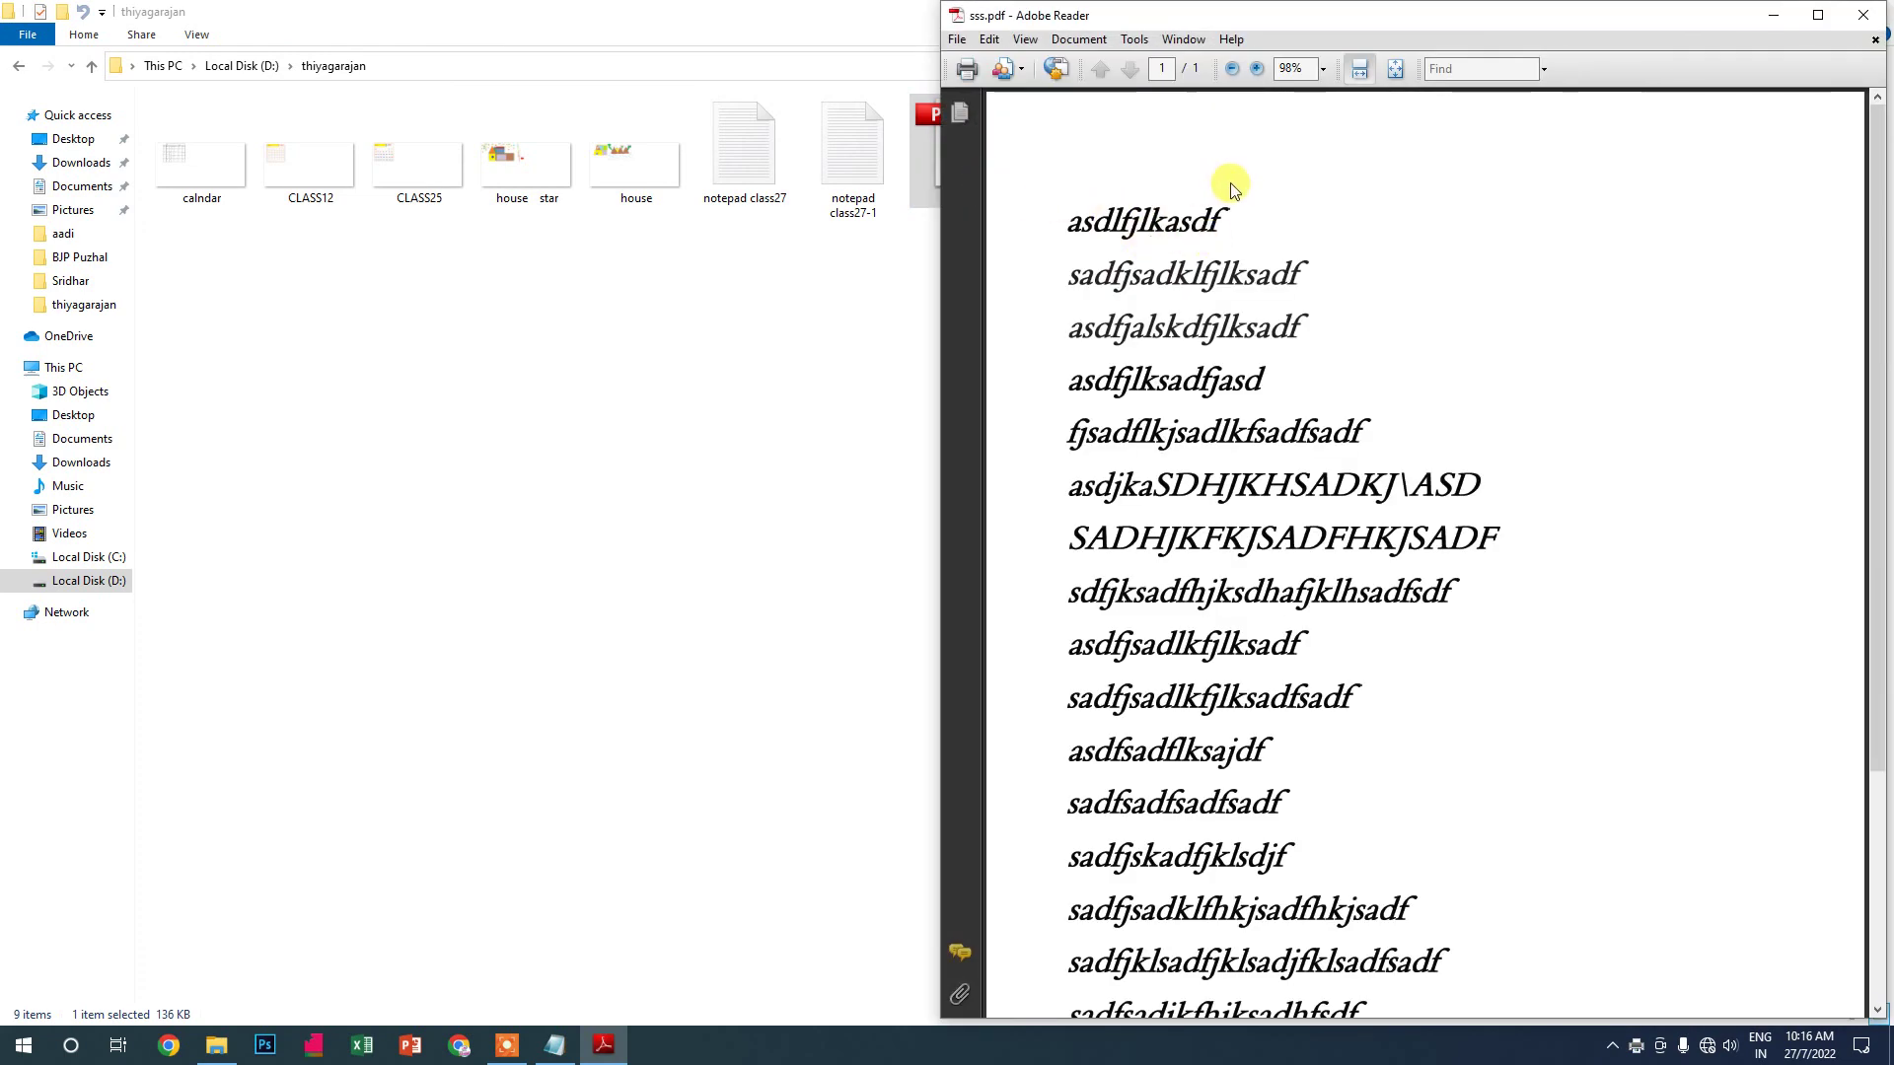
Maximize Adobe Reader, fit the whole sss.pdf page in view, then close Reader
click(1818, 14)
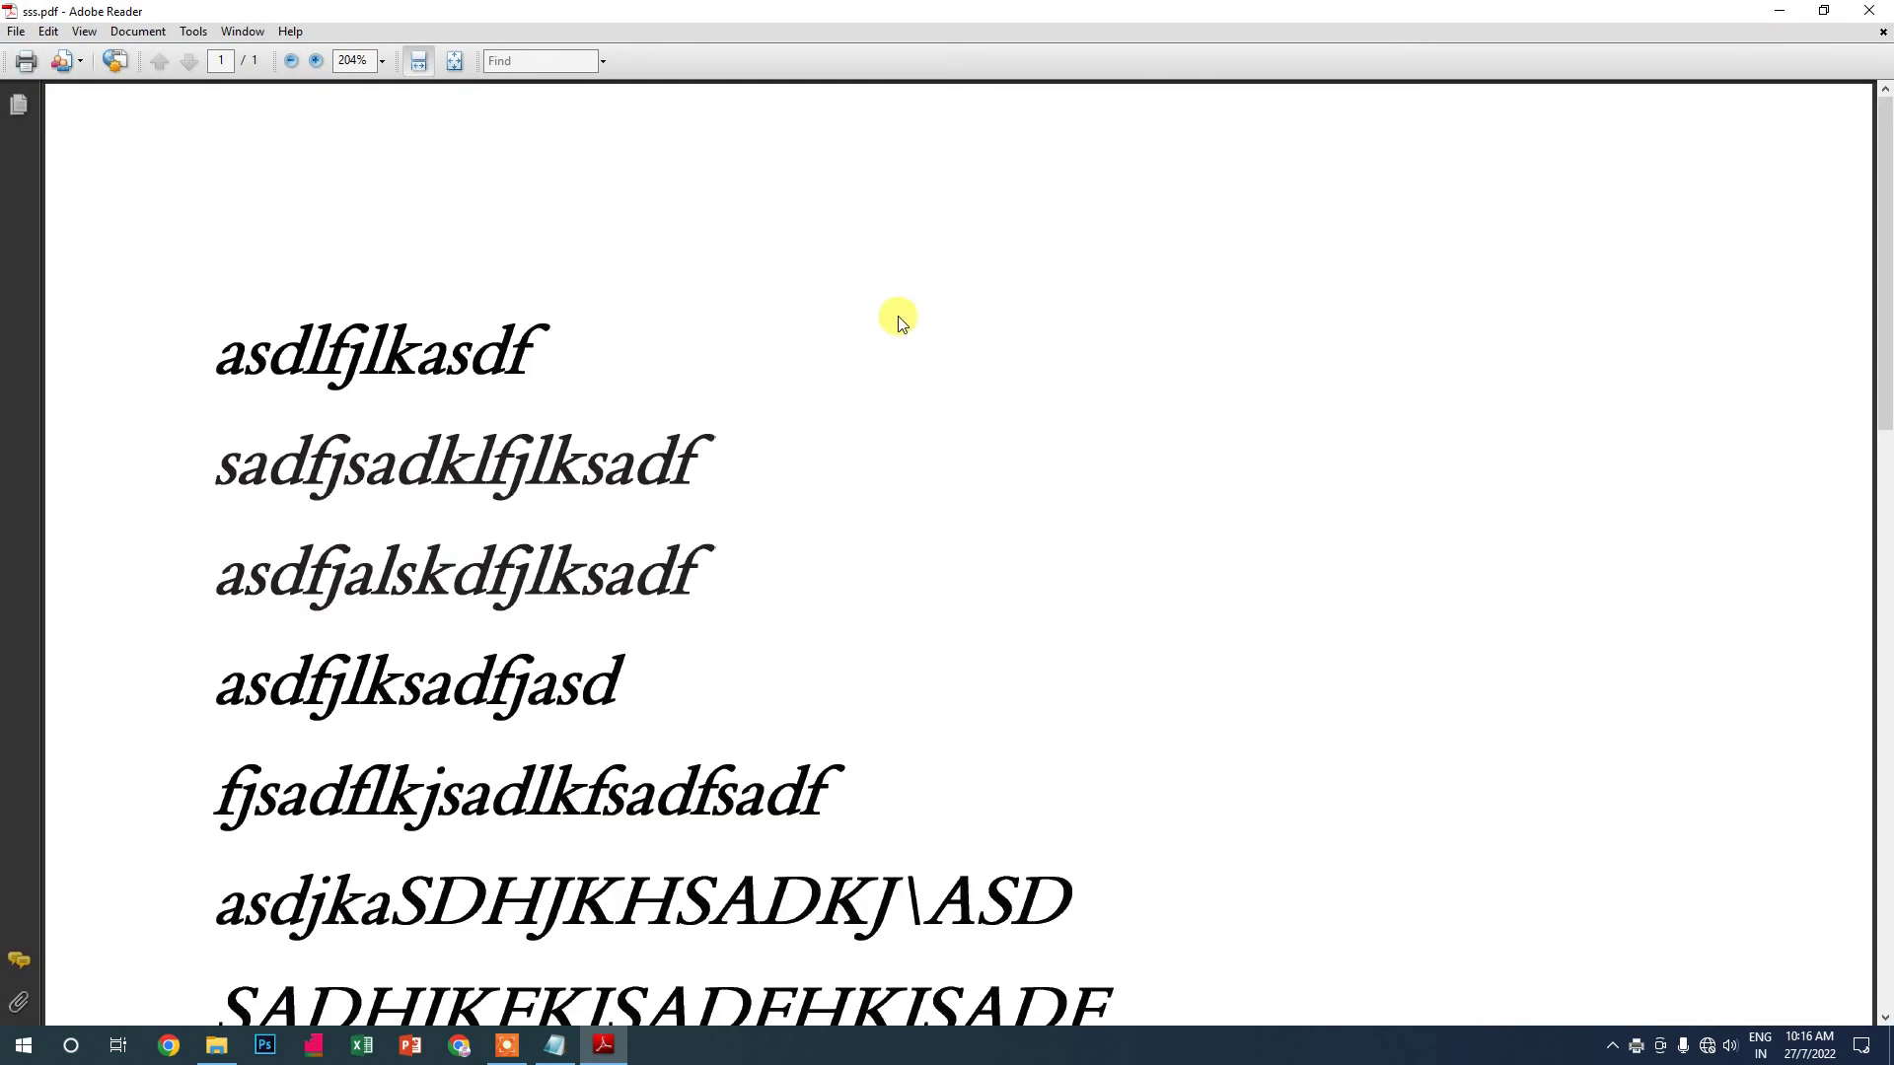
click(453, 62)
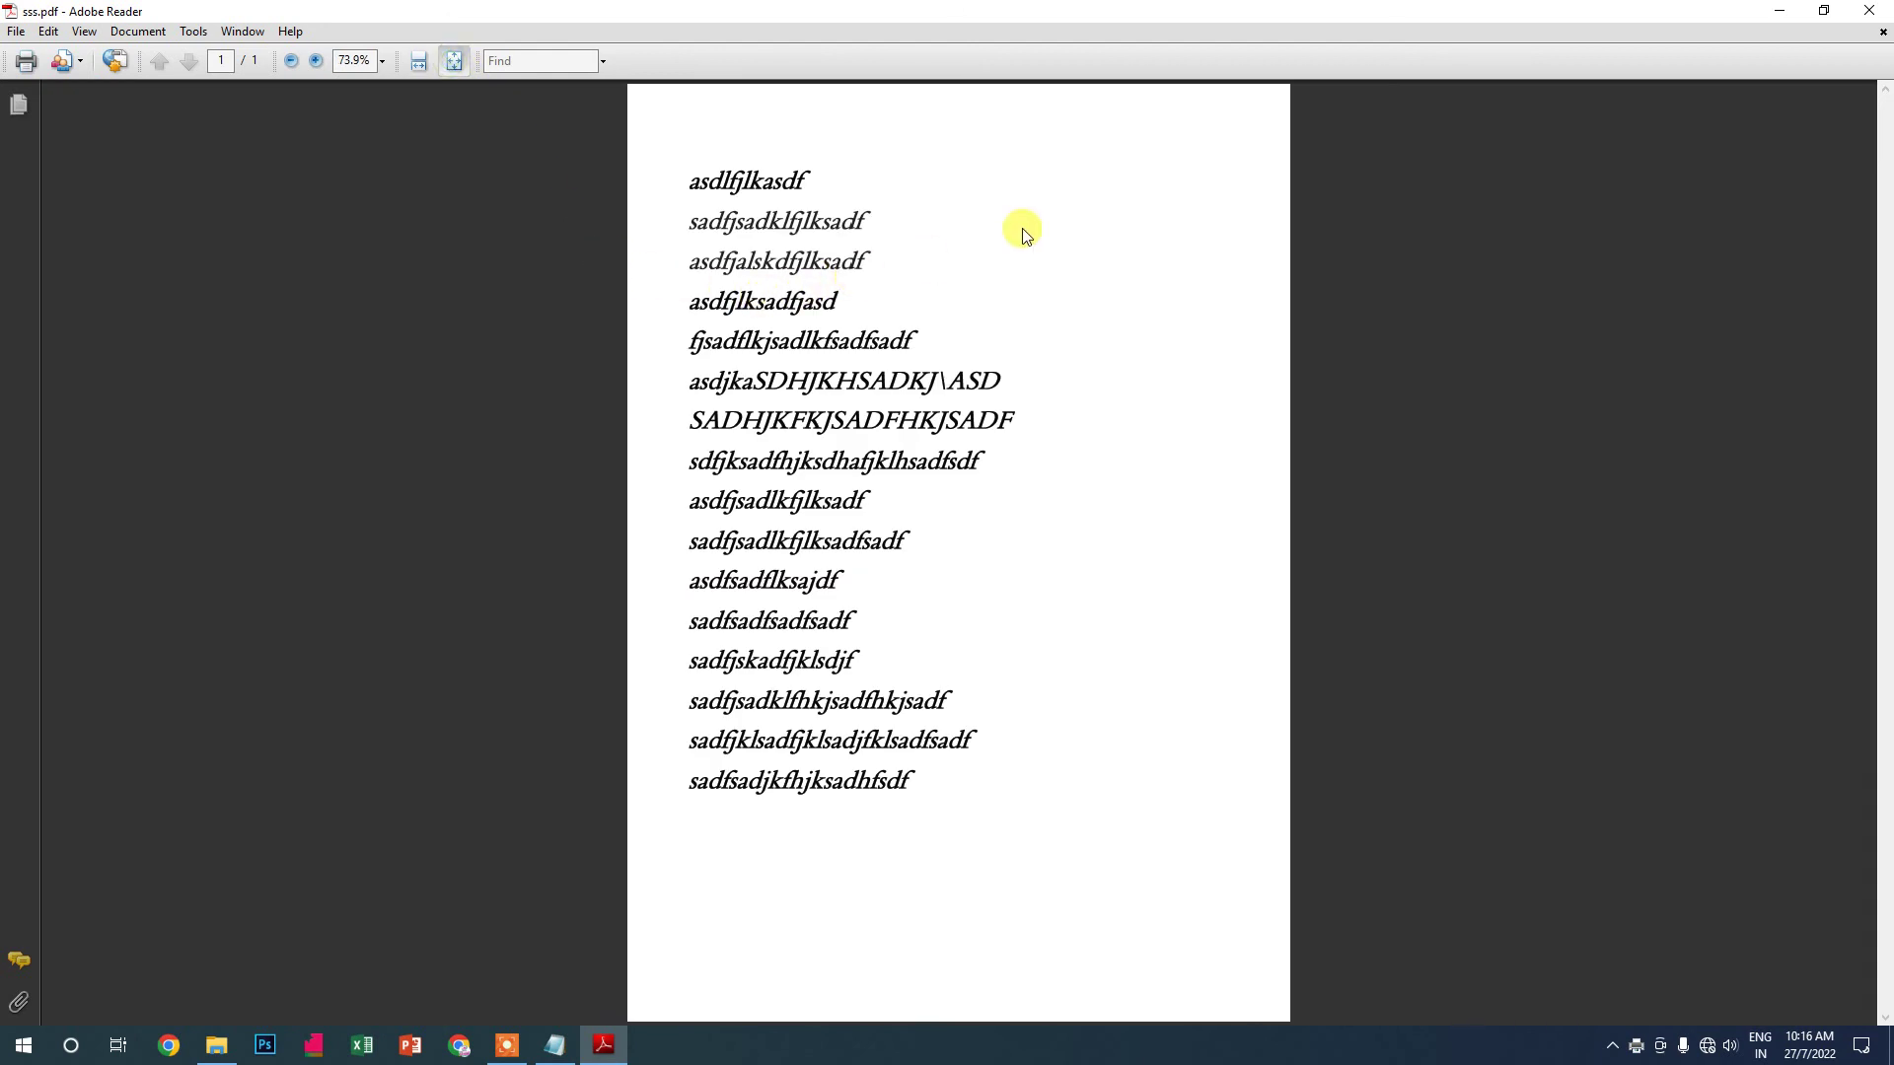
click(1873, 10)
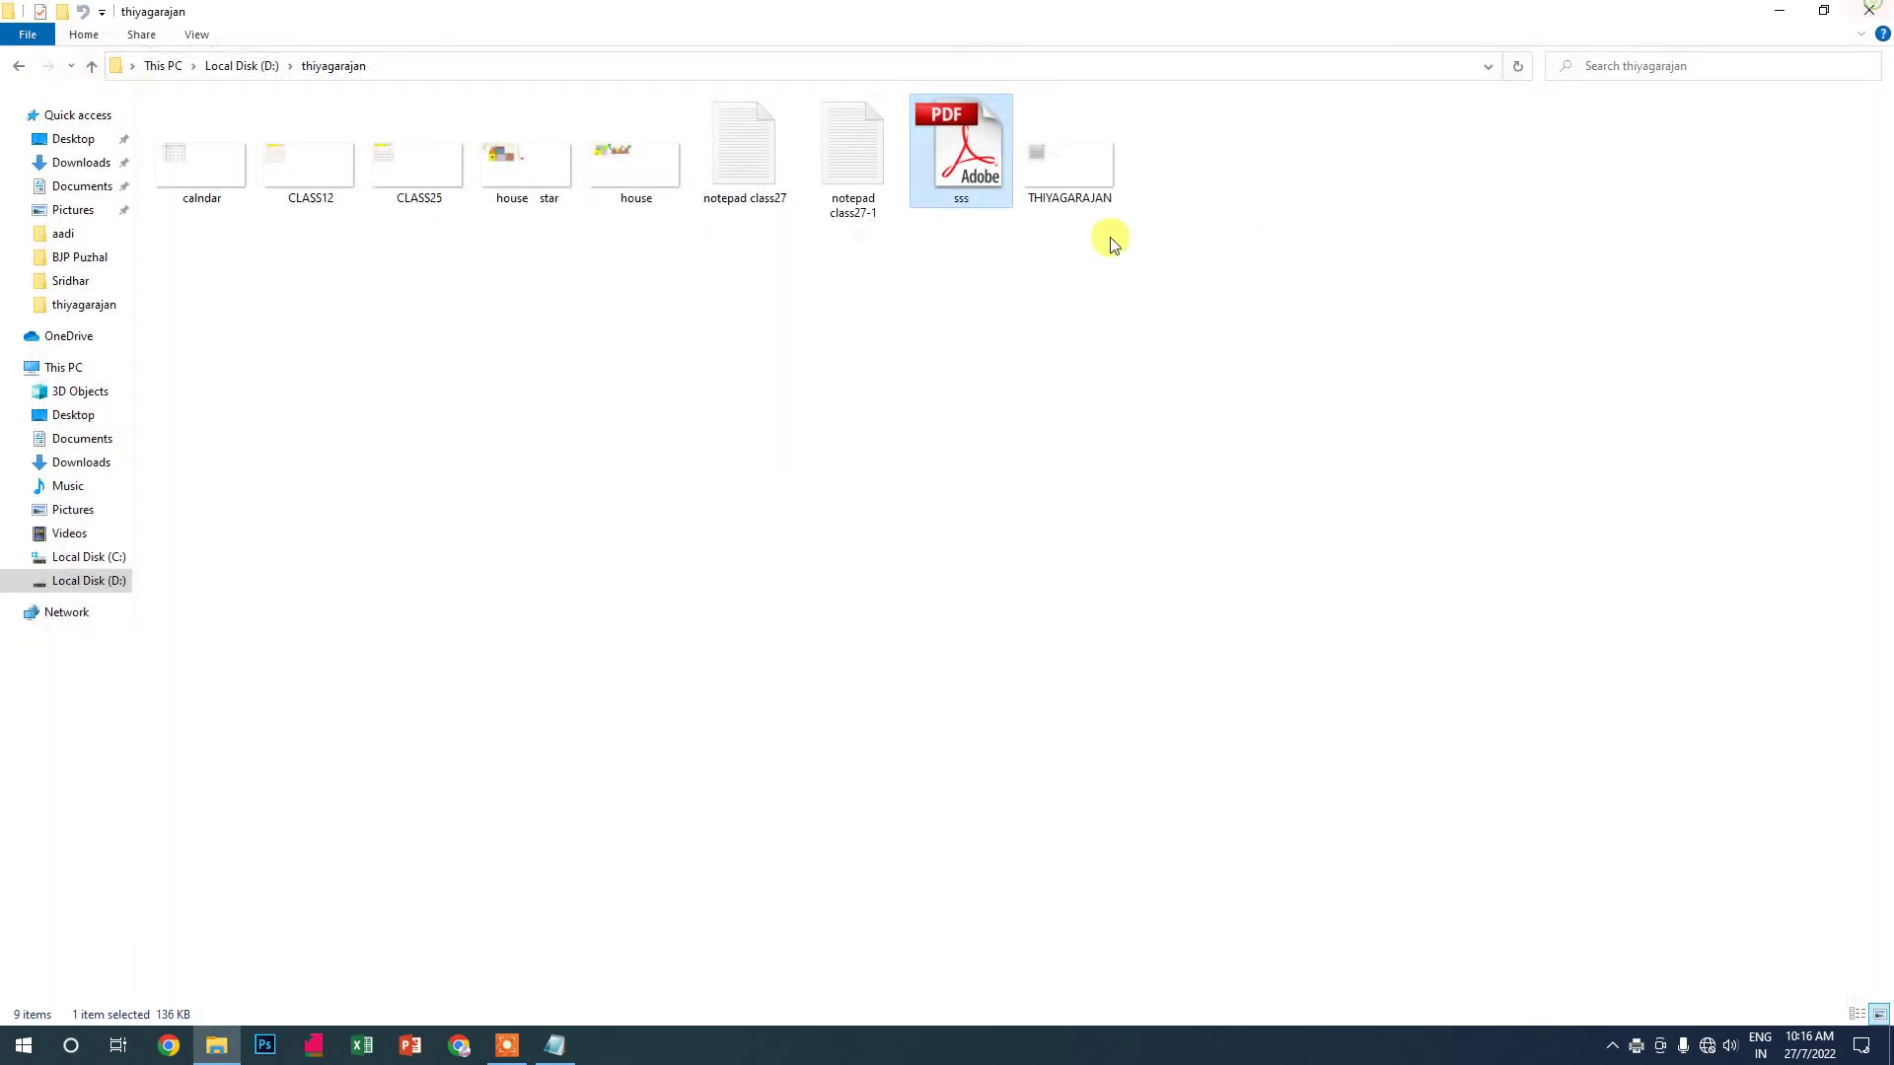
Exit Notepad with File > Exit and close the File Explorer window
click(555, 1044)
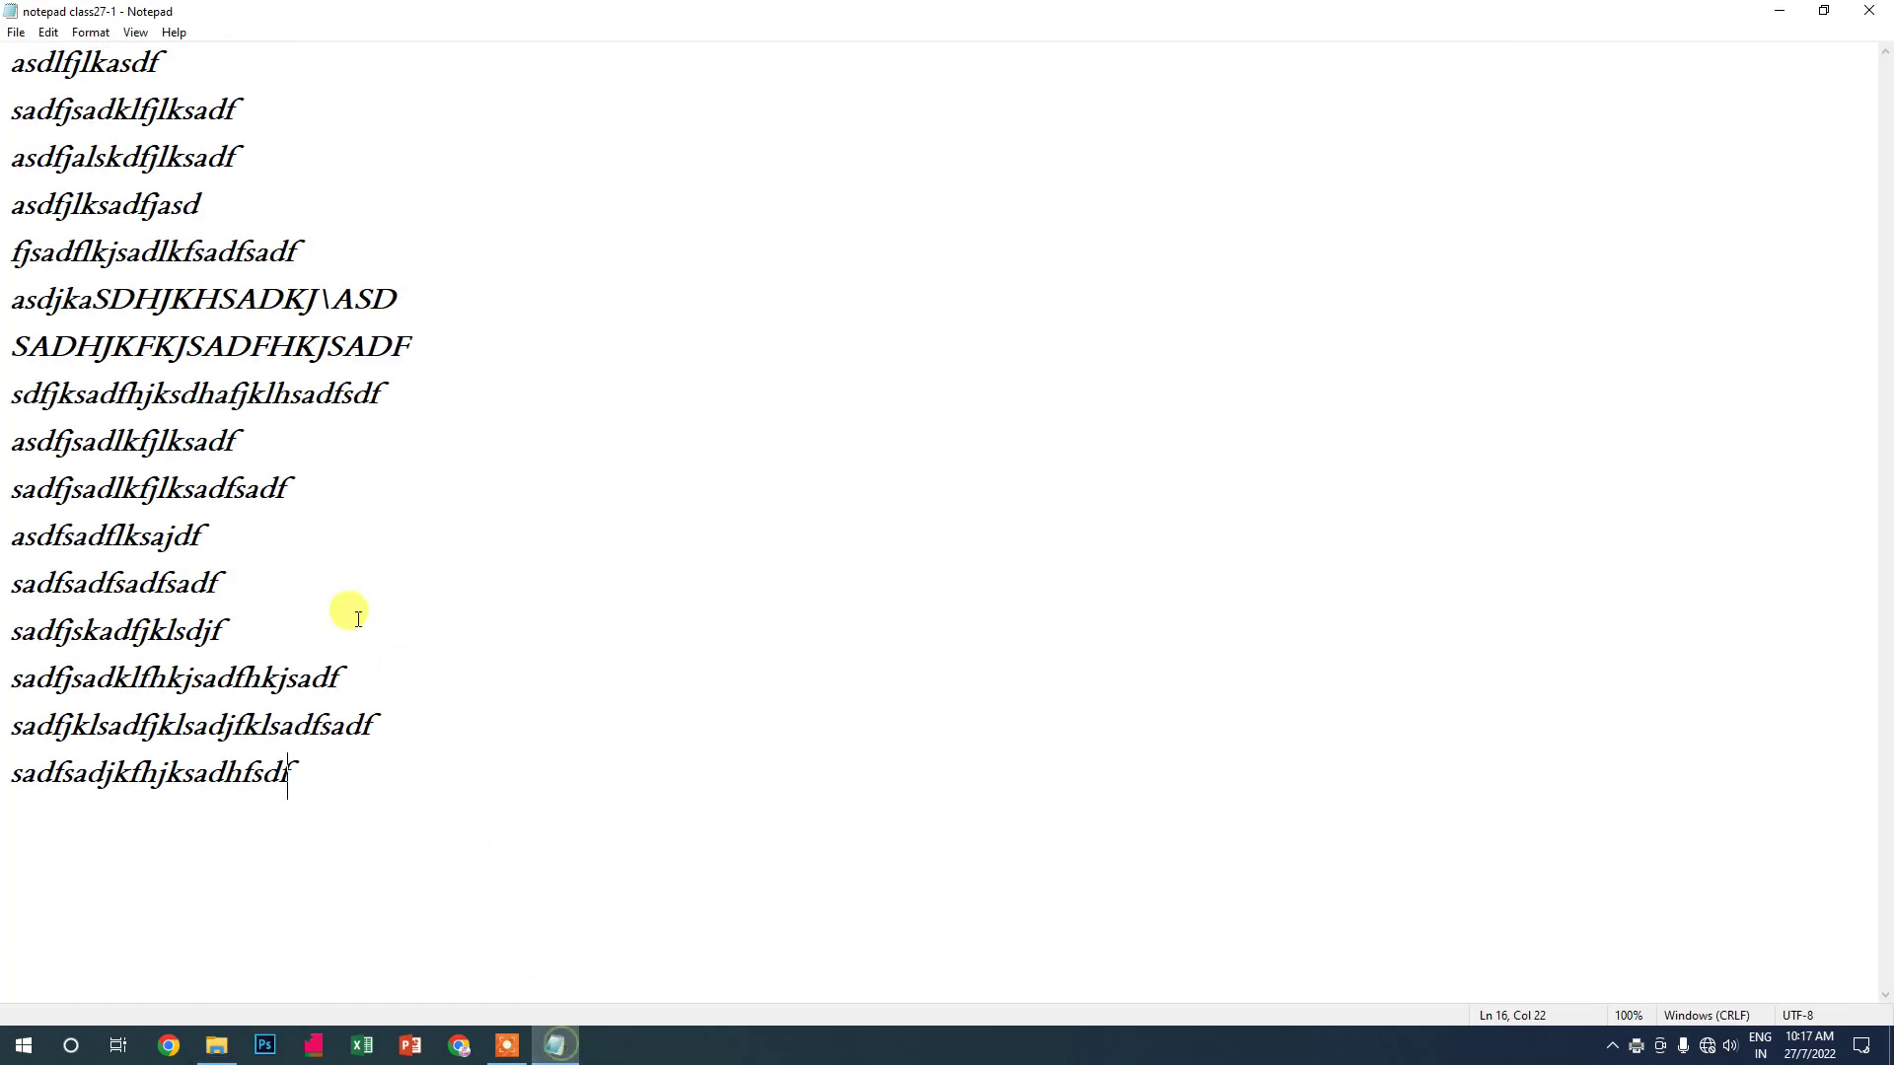
click(16, 32)
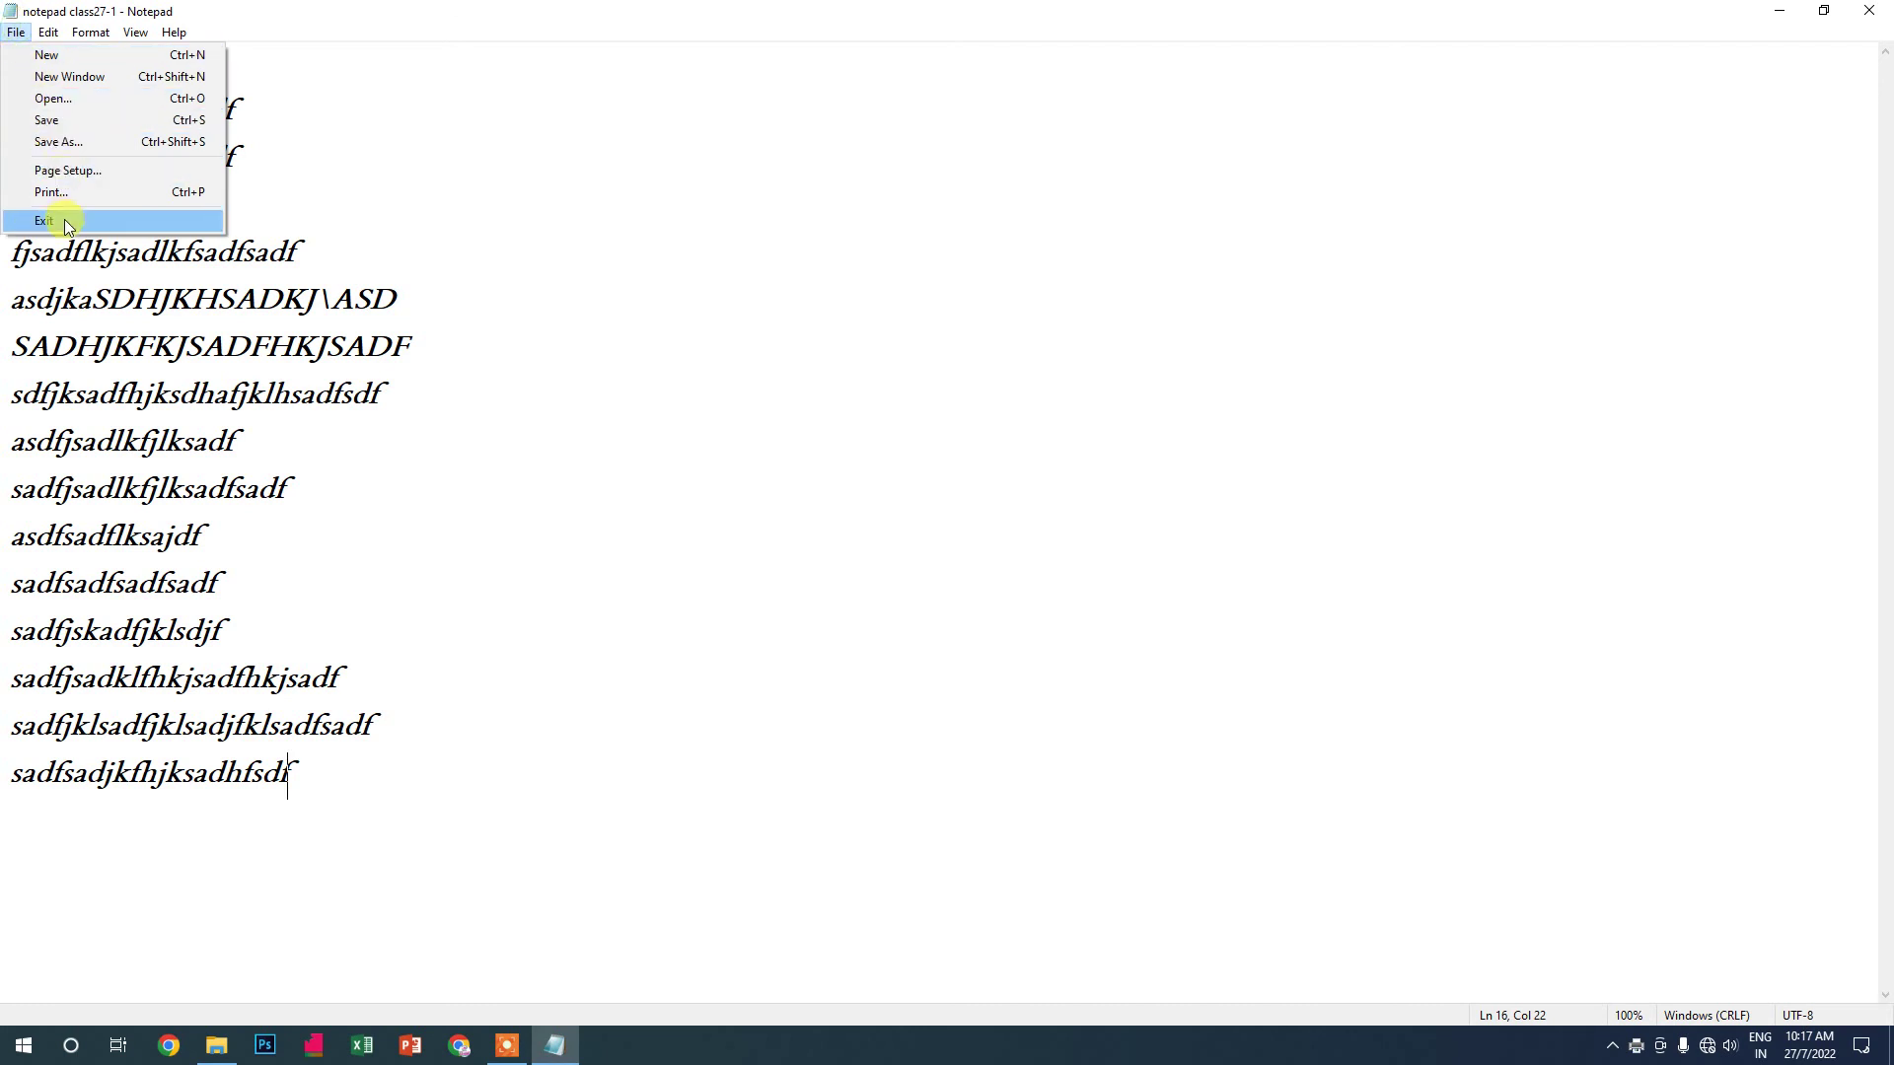
click(63, 219)
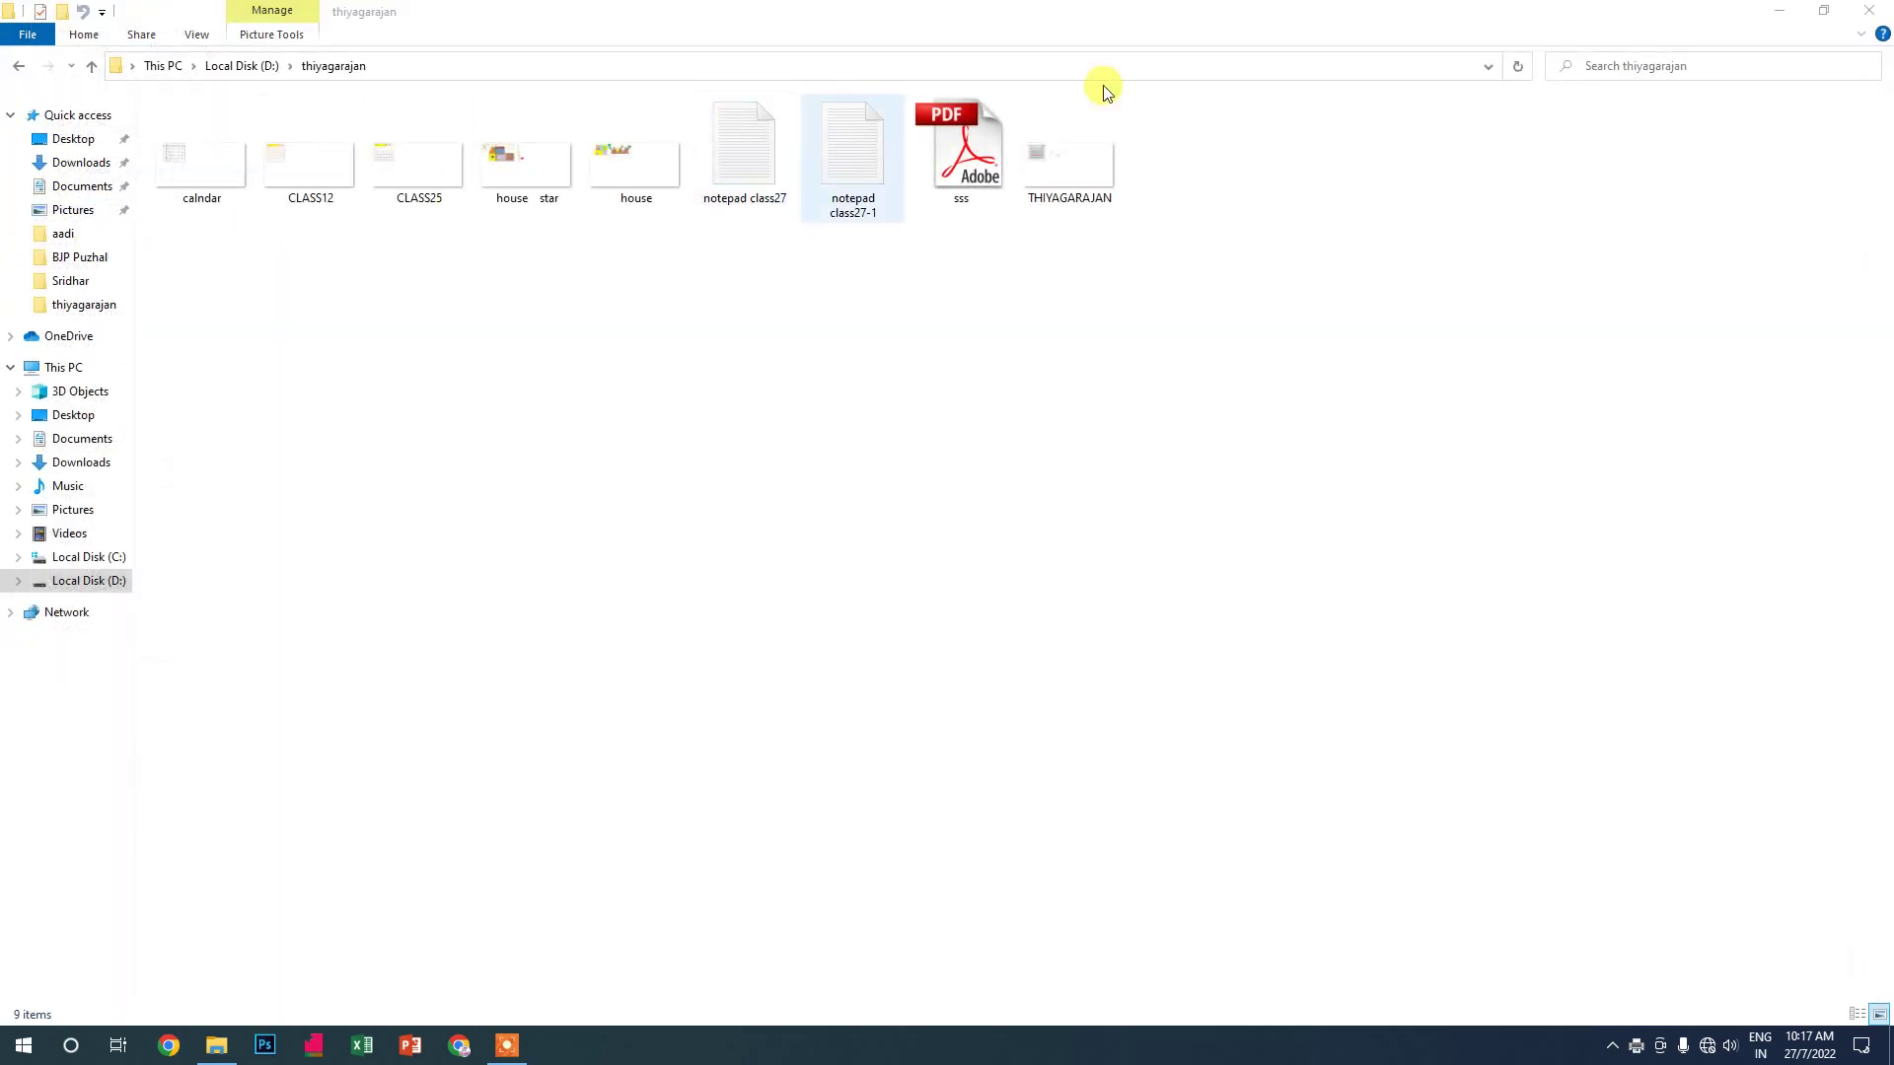
click(1868, 11)
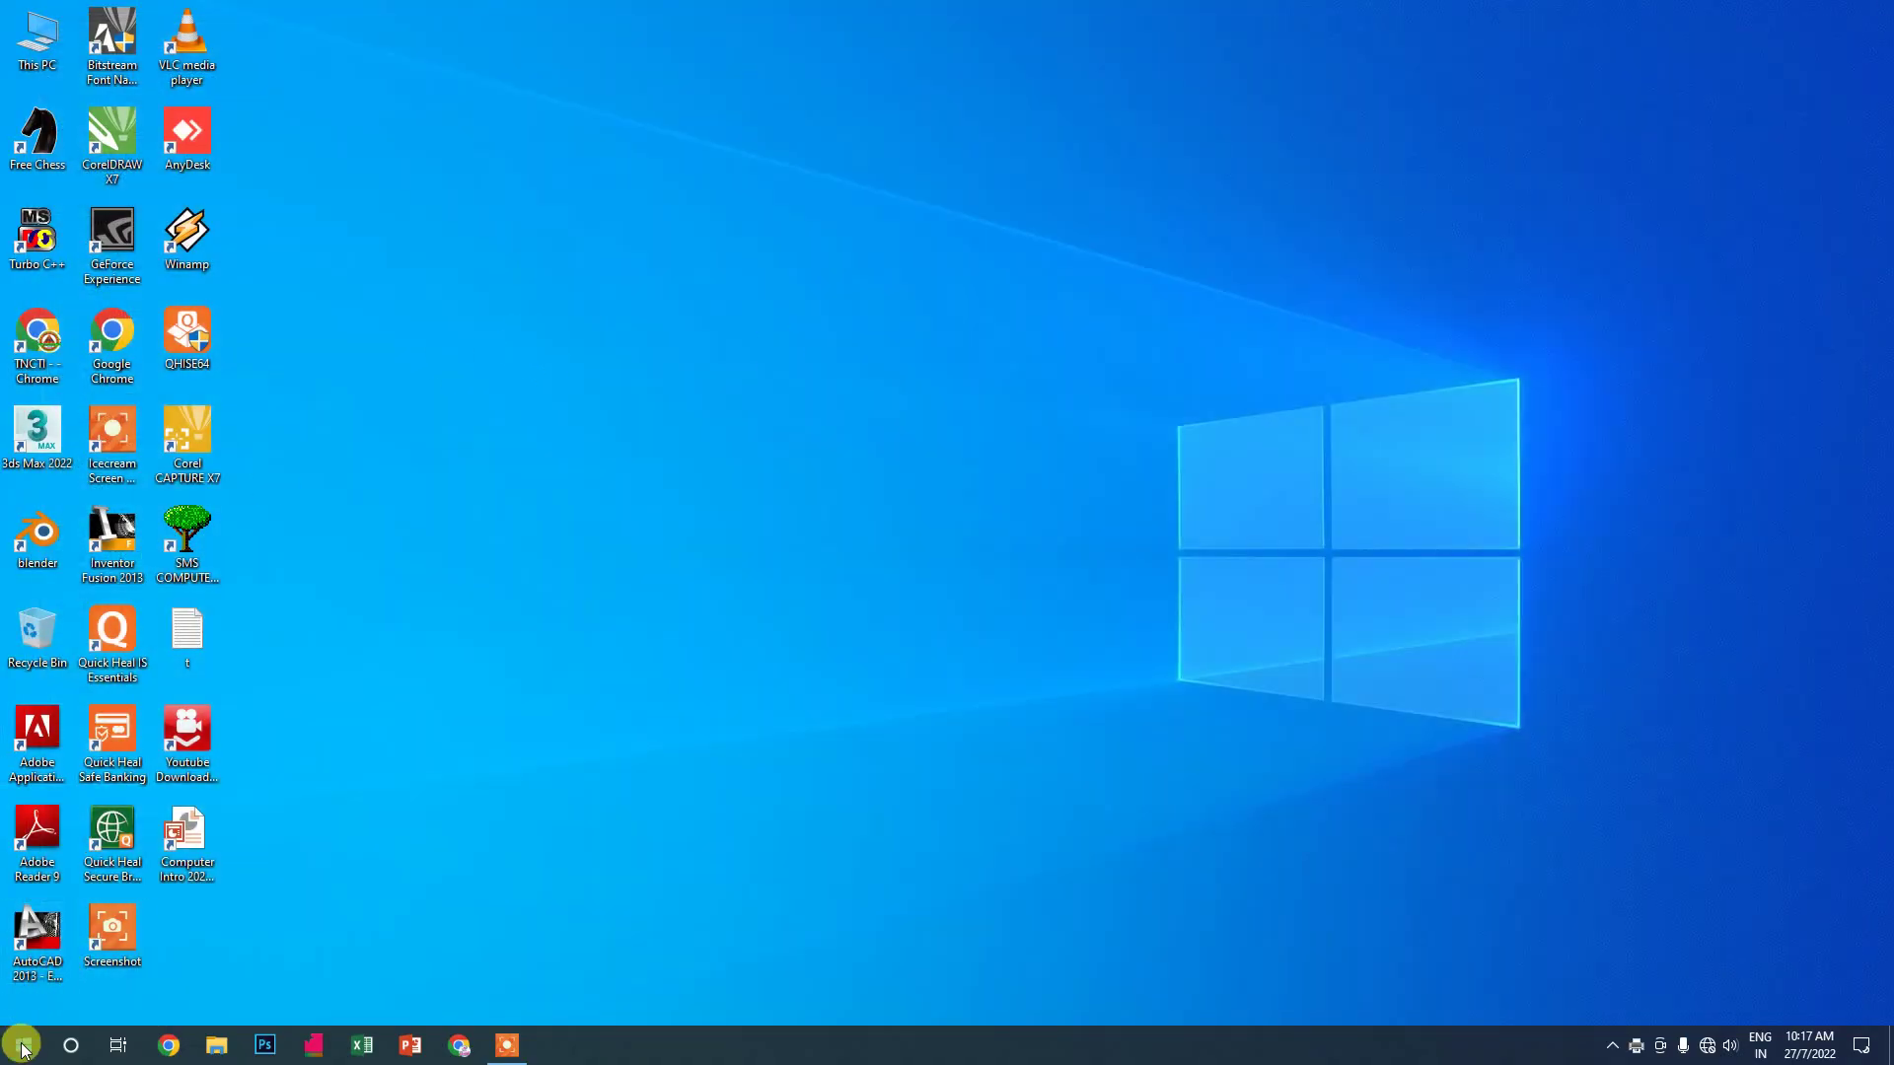
Launch notepad from the Run prompt and maximize the new Untitled window
click(22, 1044)
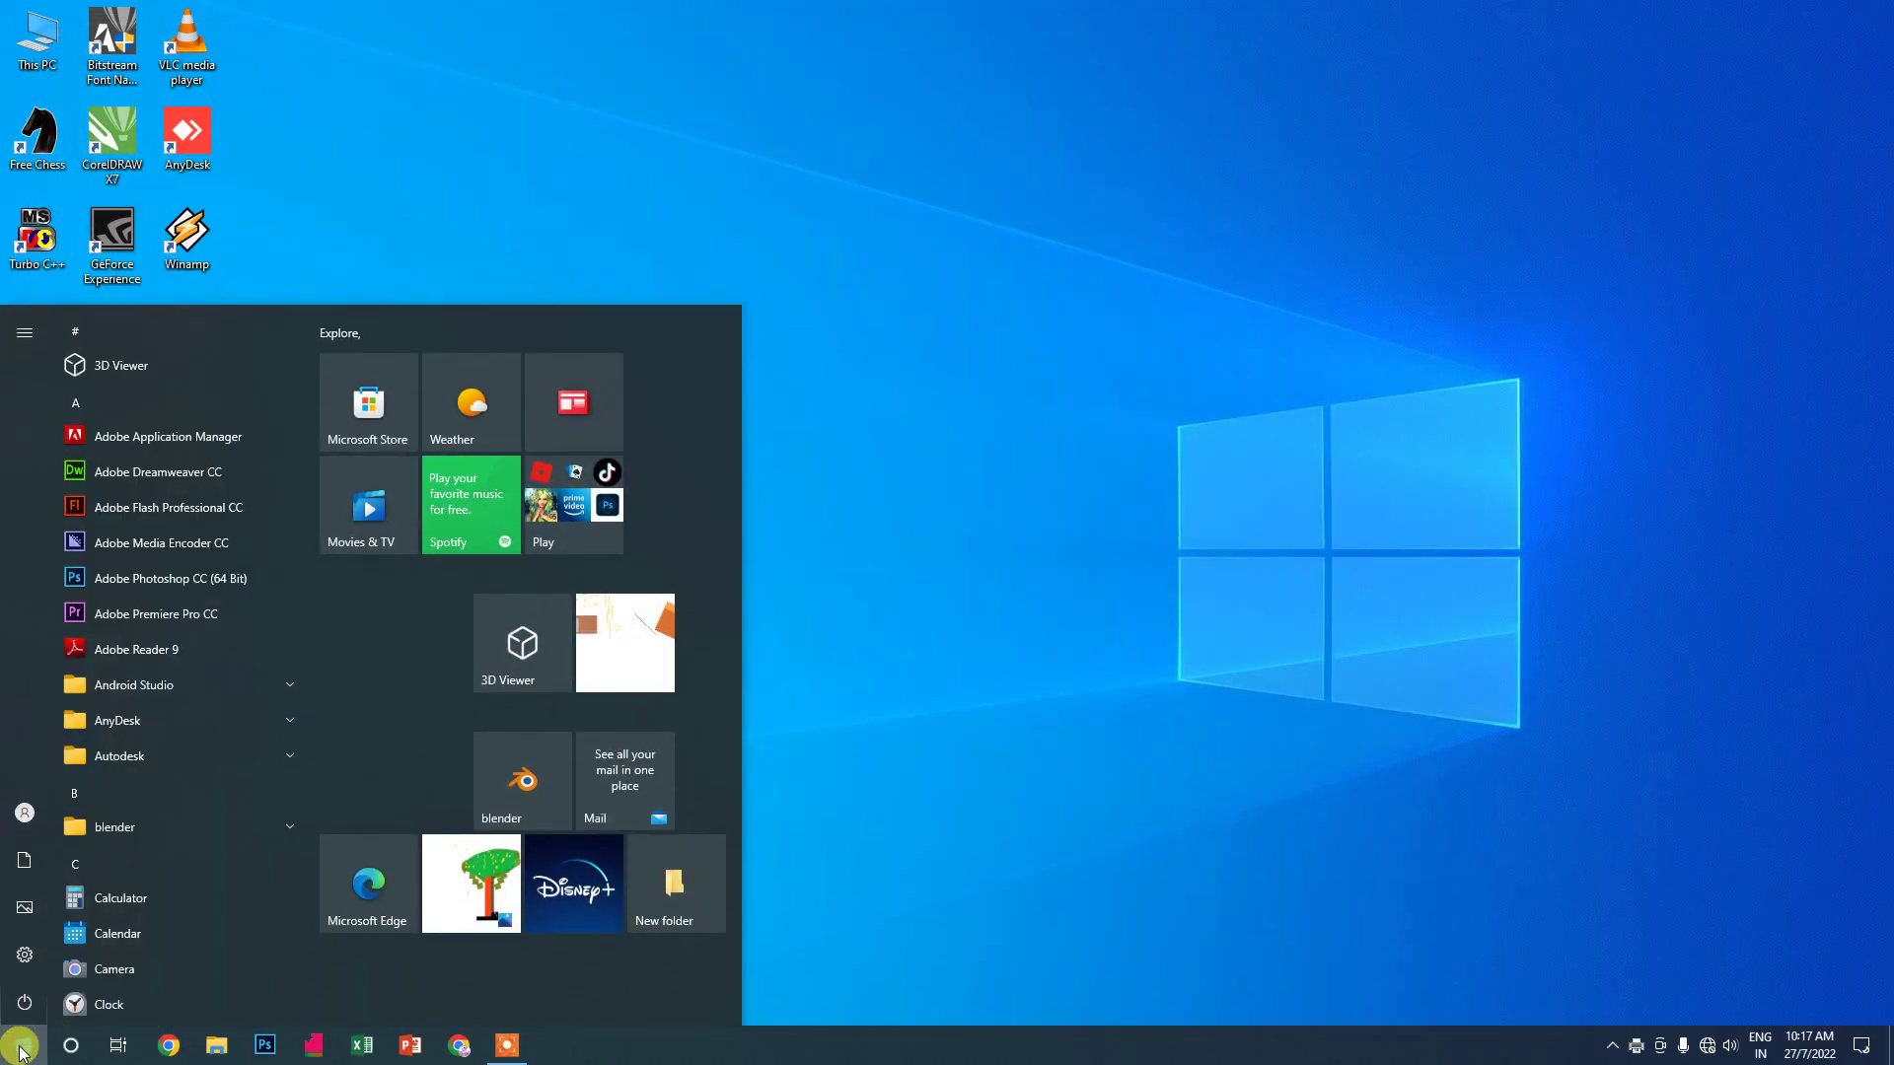
right_click(22, 1036)
click(59, 943)
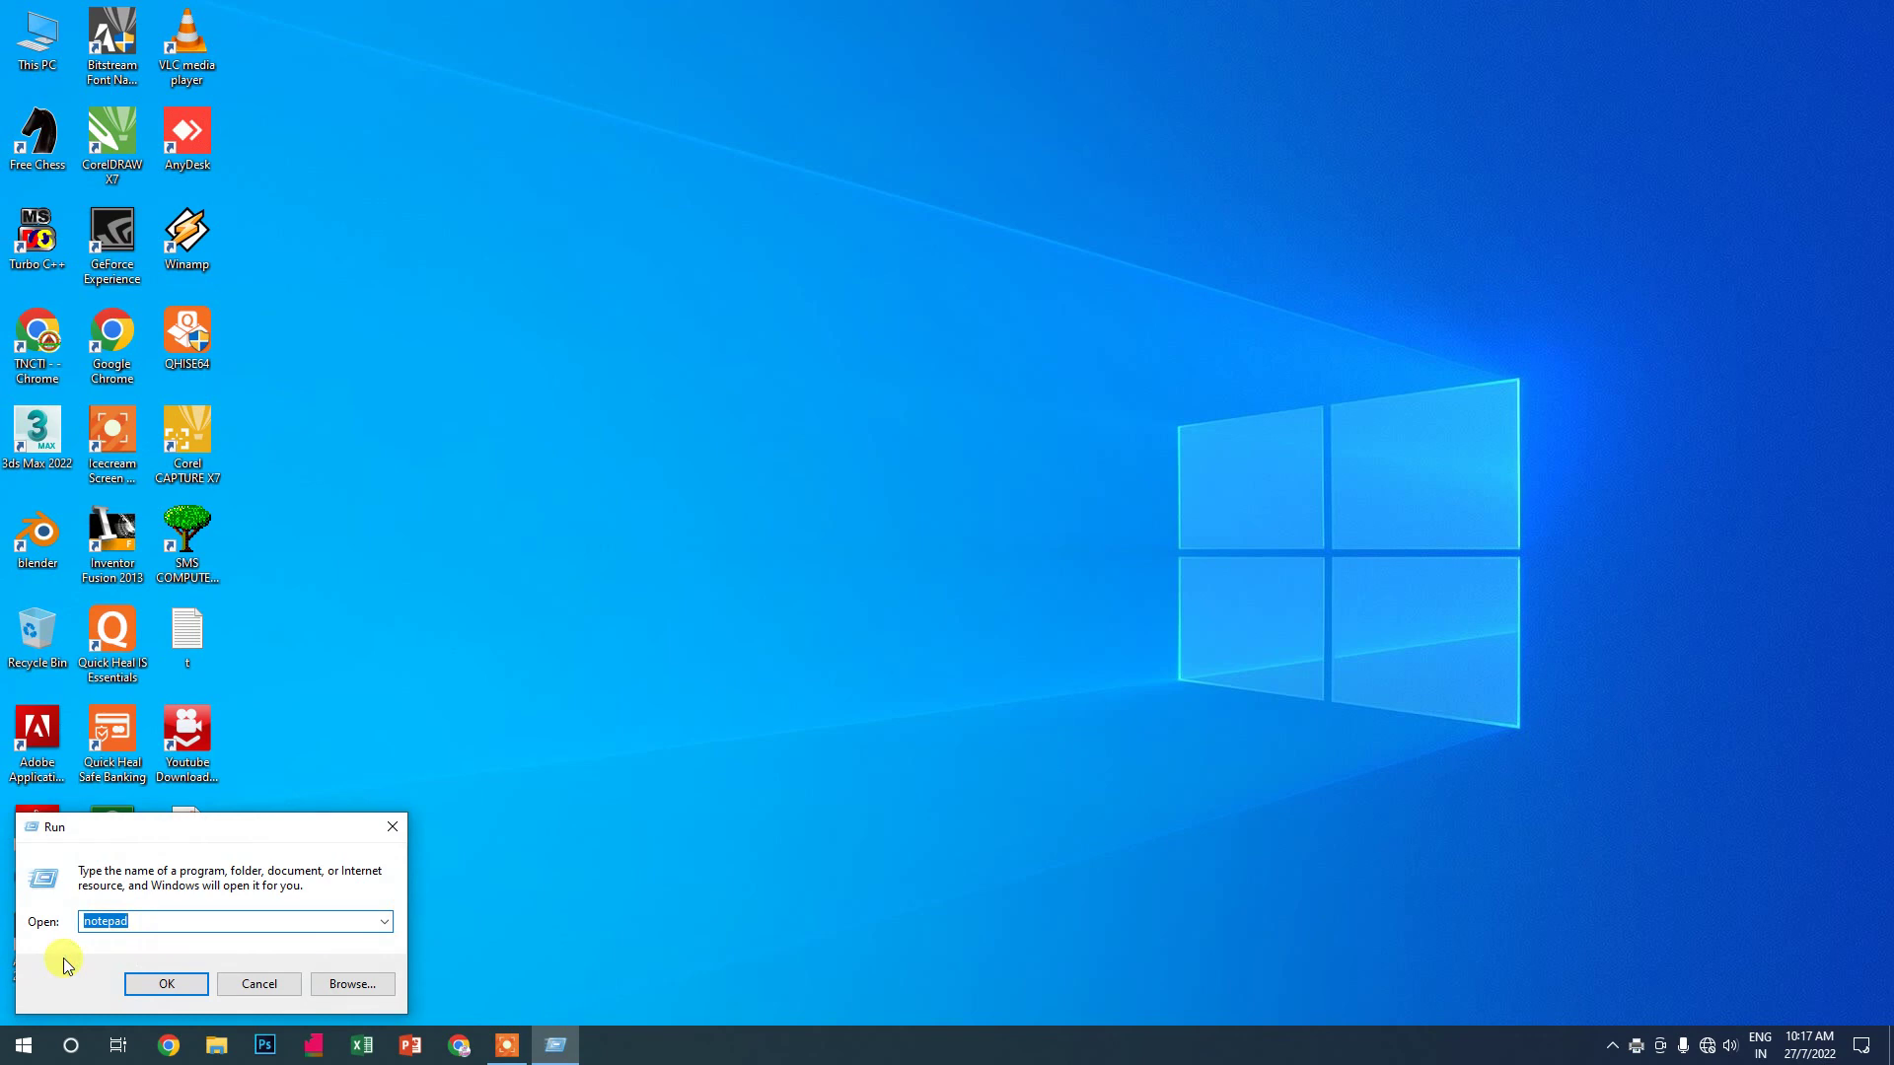
key(Return)
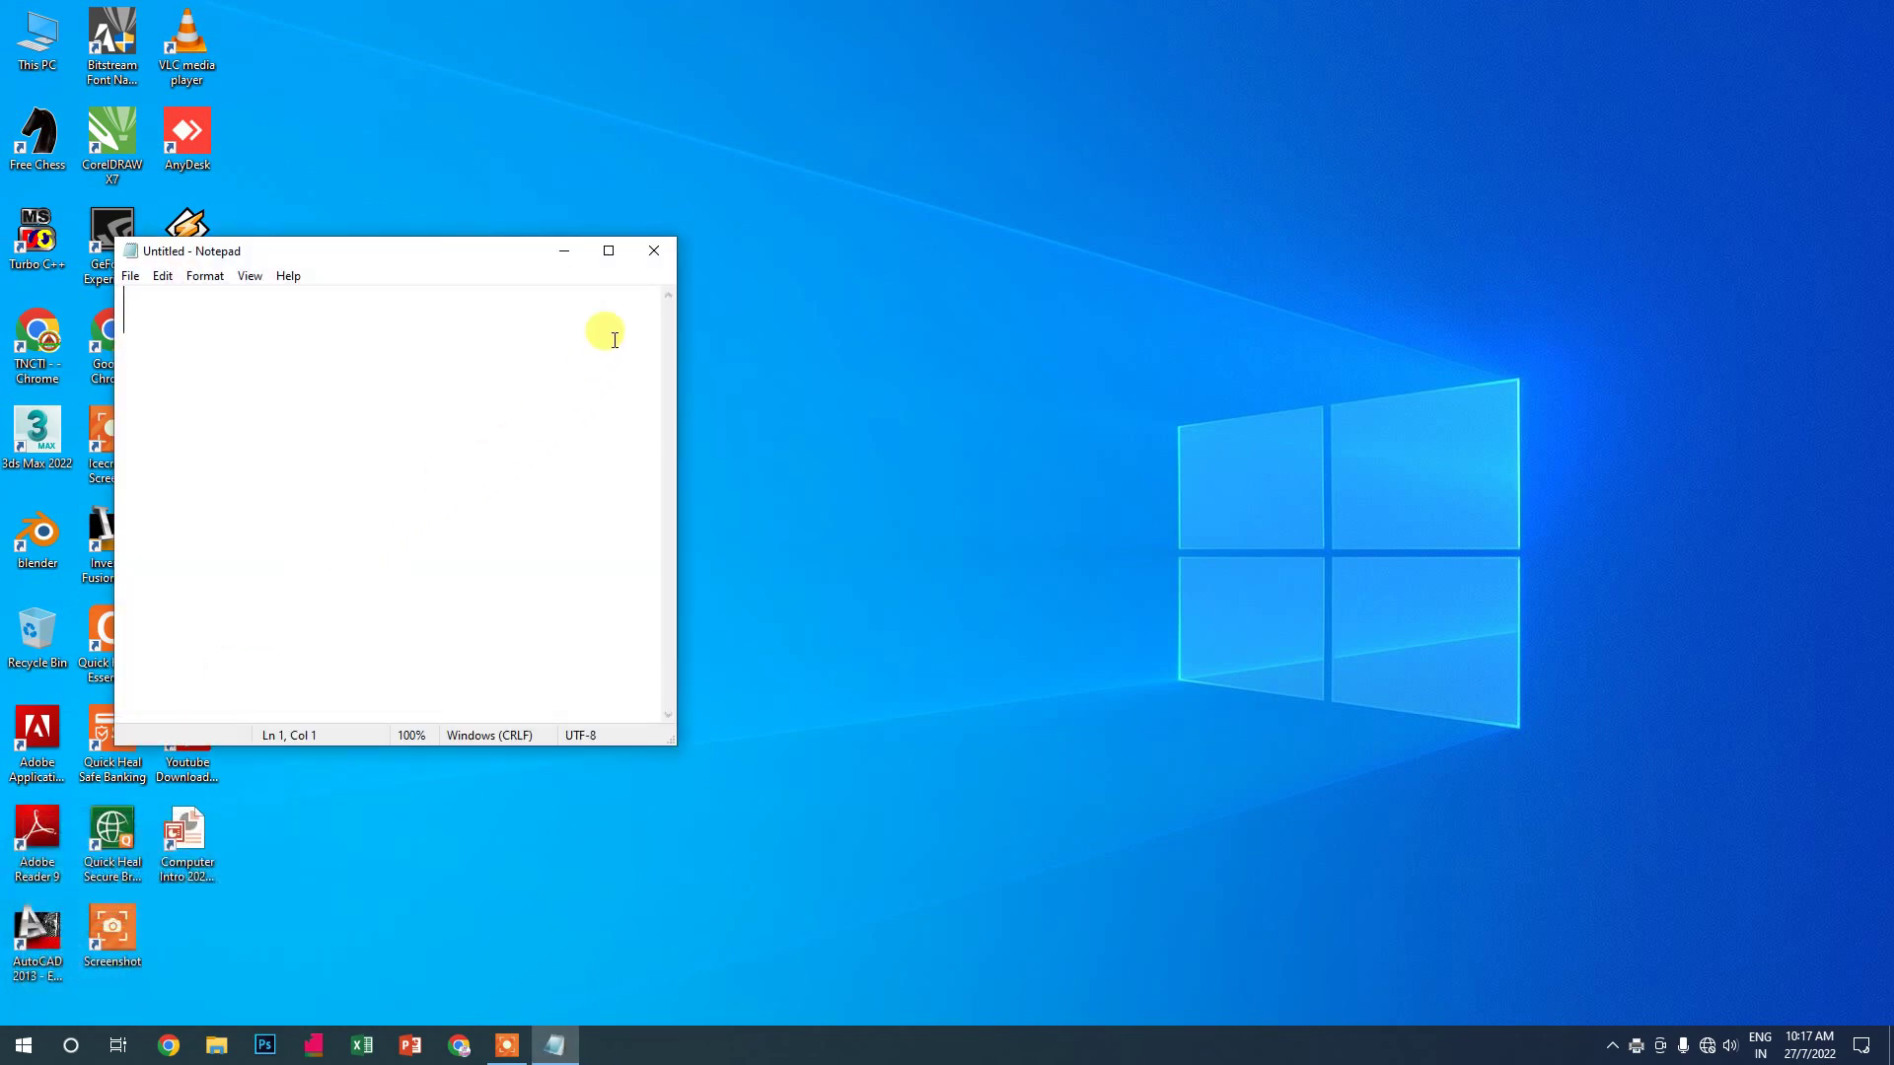
click(608, 250)
Open the notepad class27-1 file through File > Open
click(16, 32)
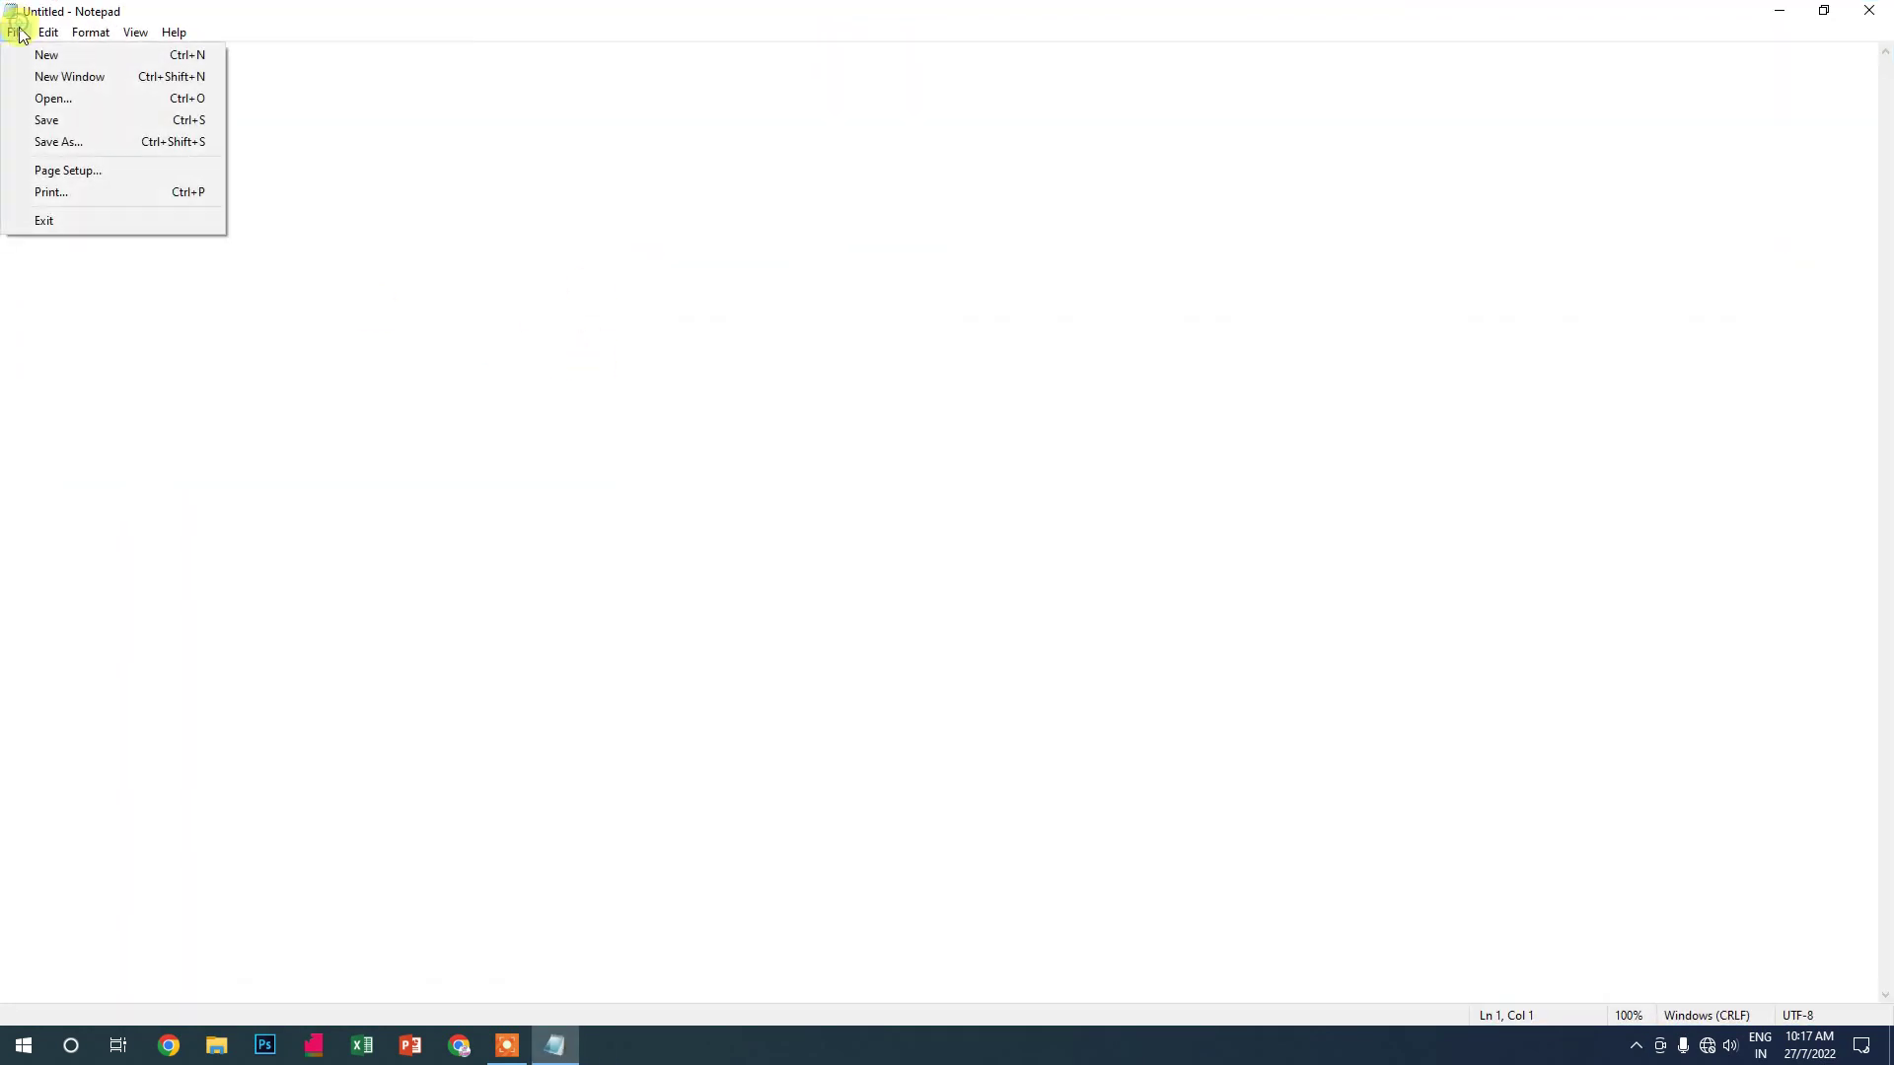
click(44, 94)
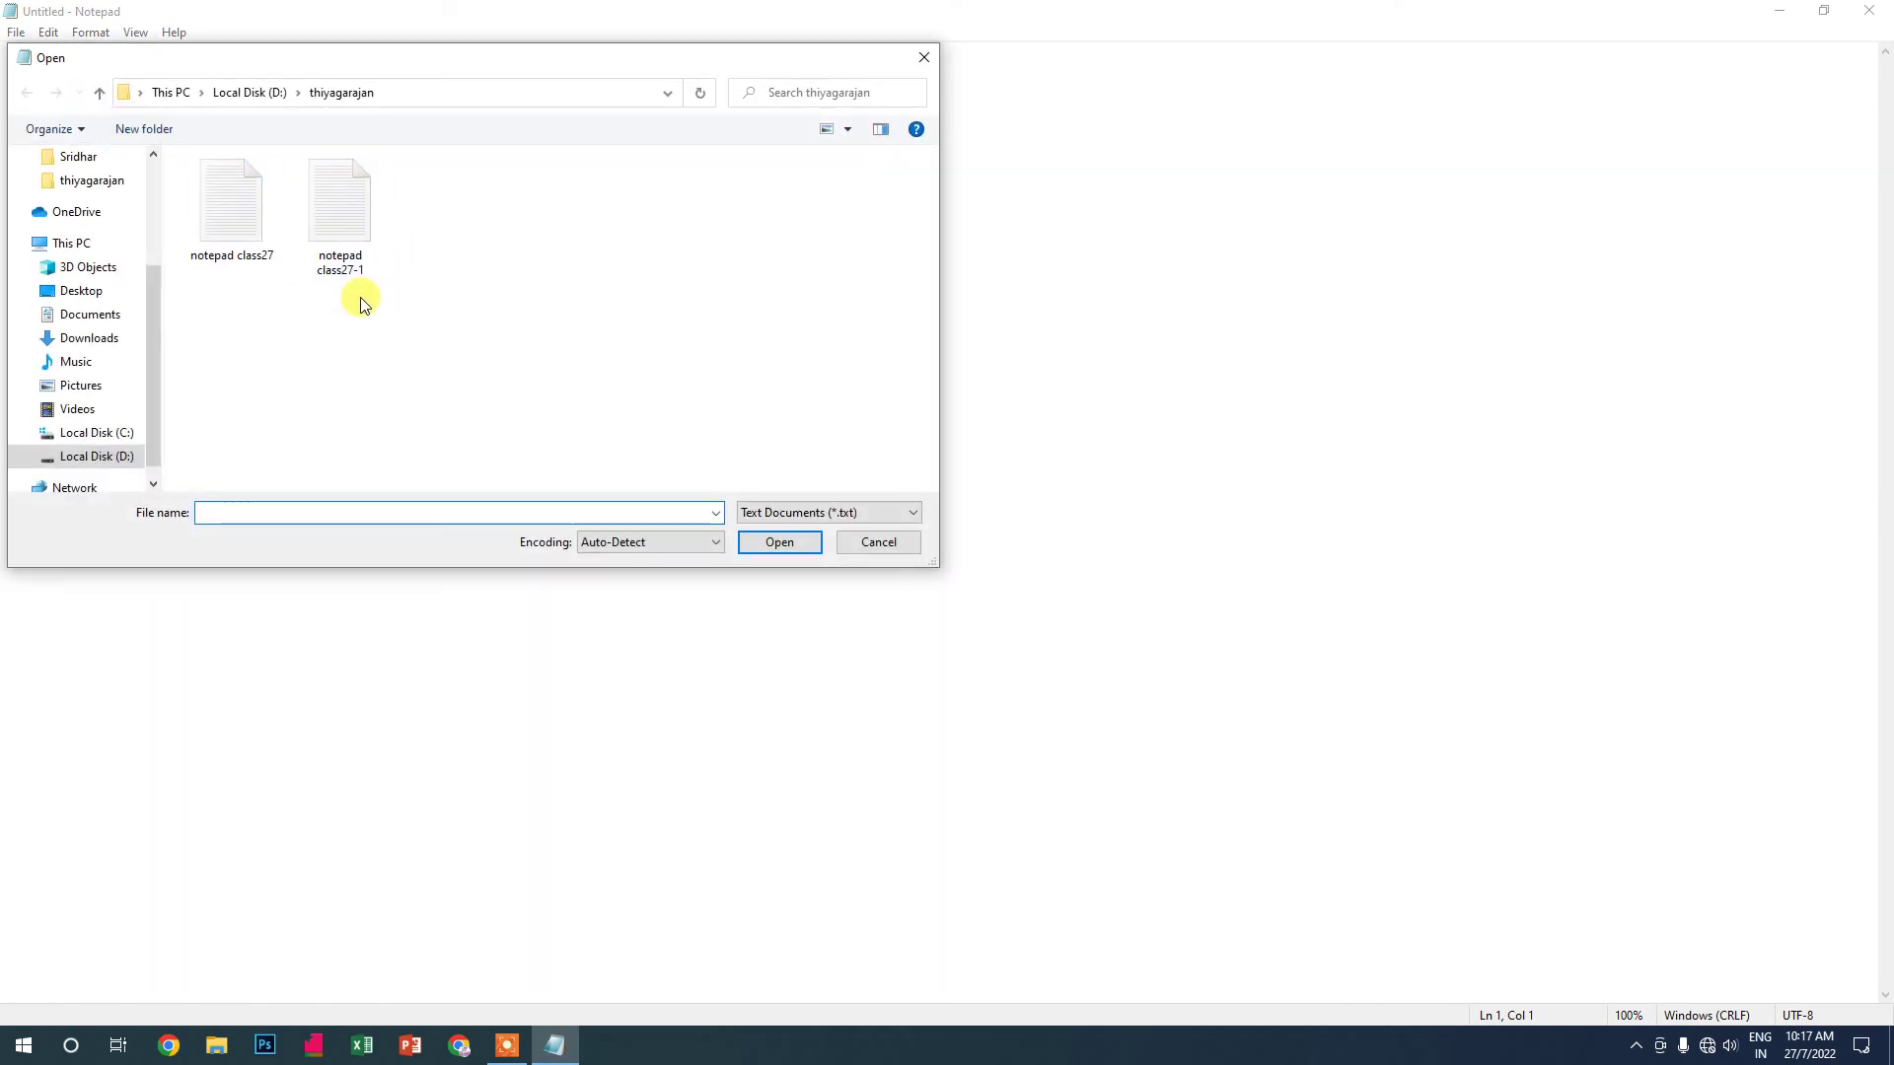
click(346, 259)
click(783, 548)
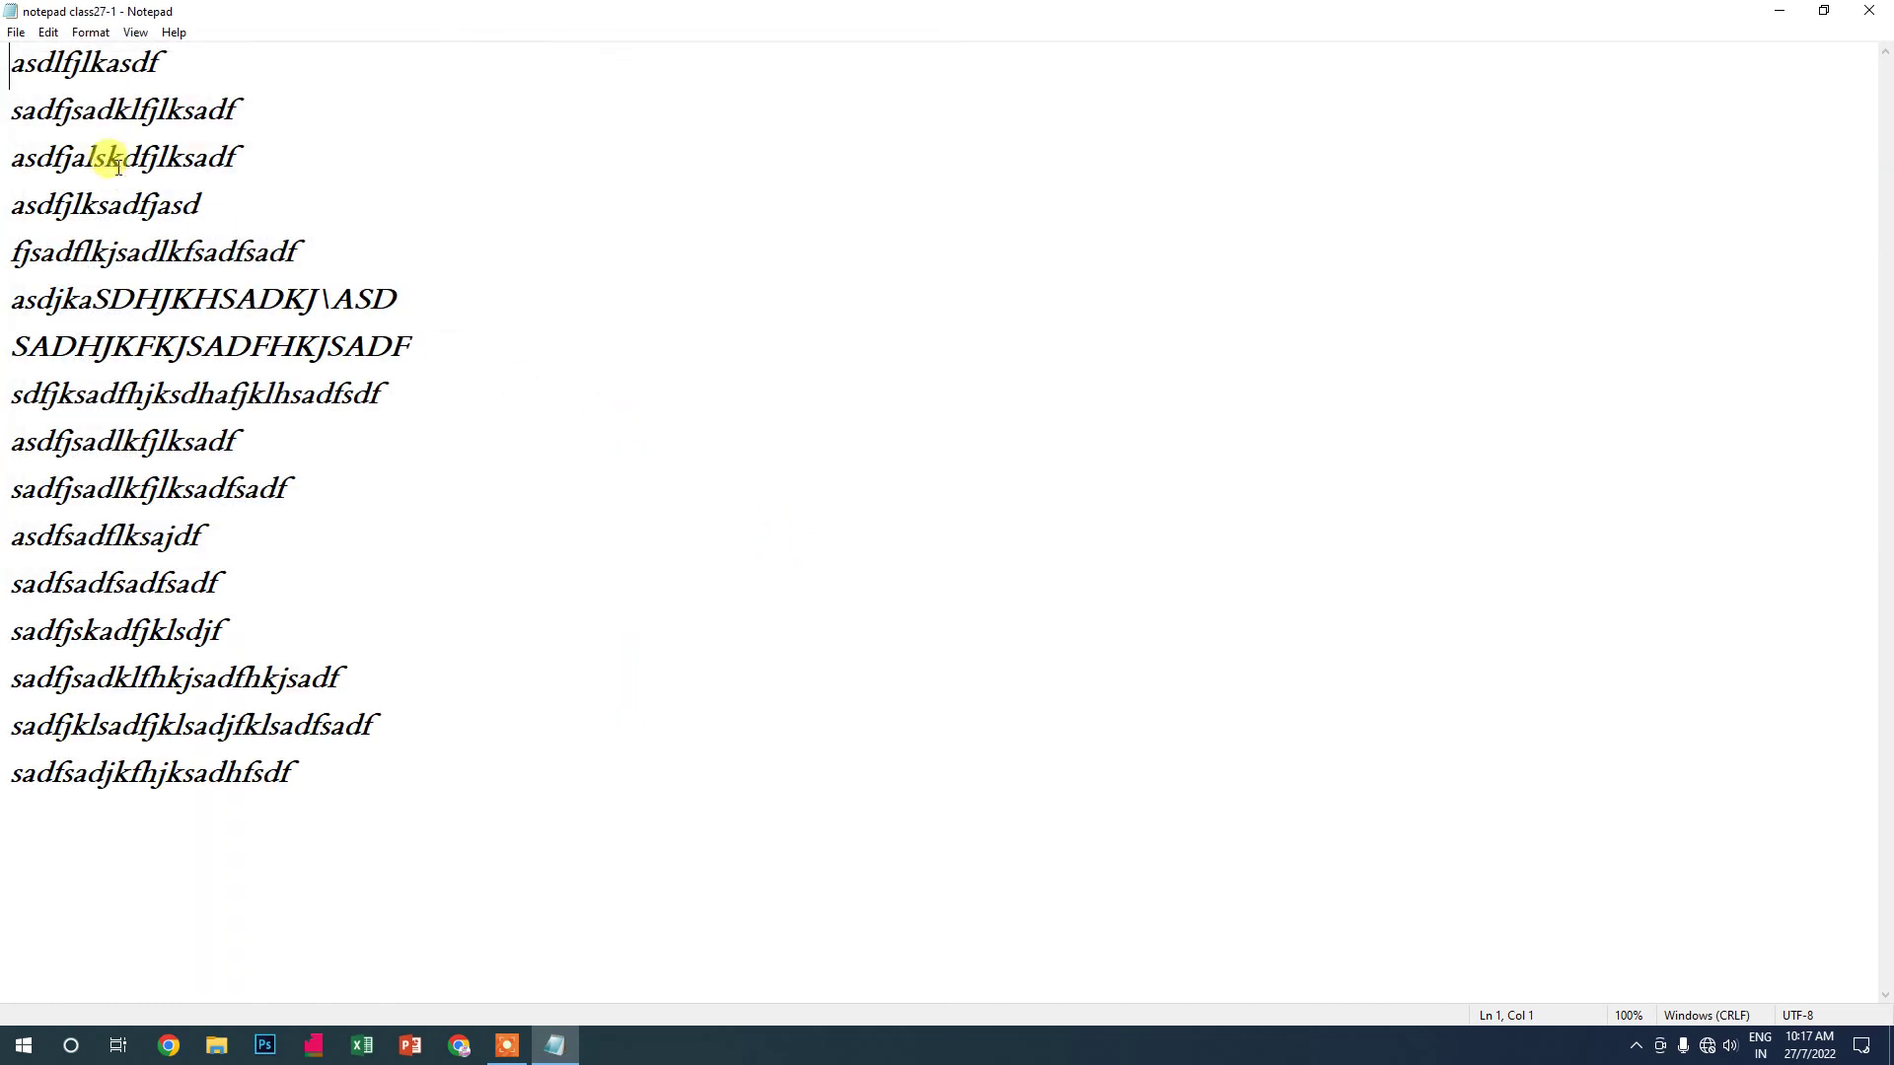
Select all of the document's text with Ctrl+A and delete it
click(50, 36)
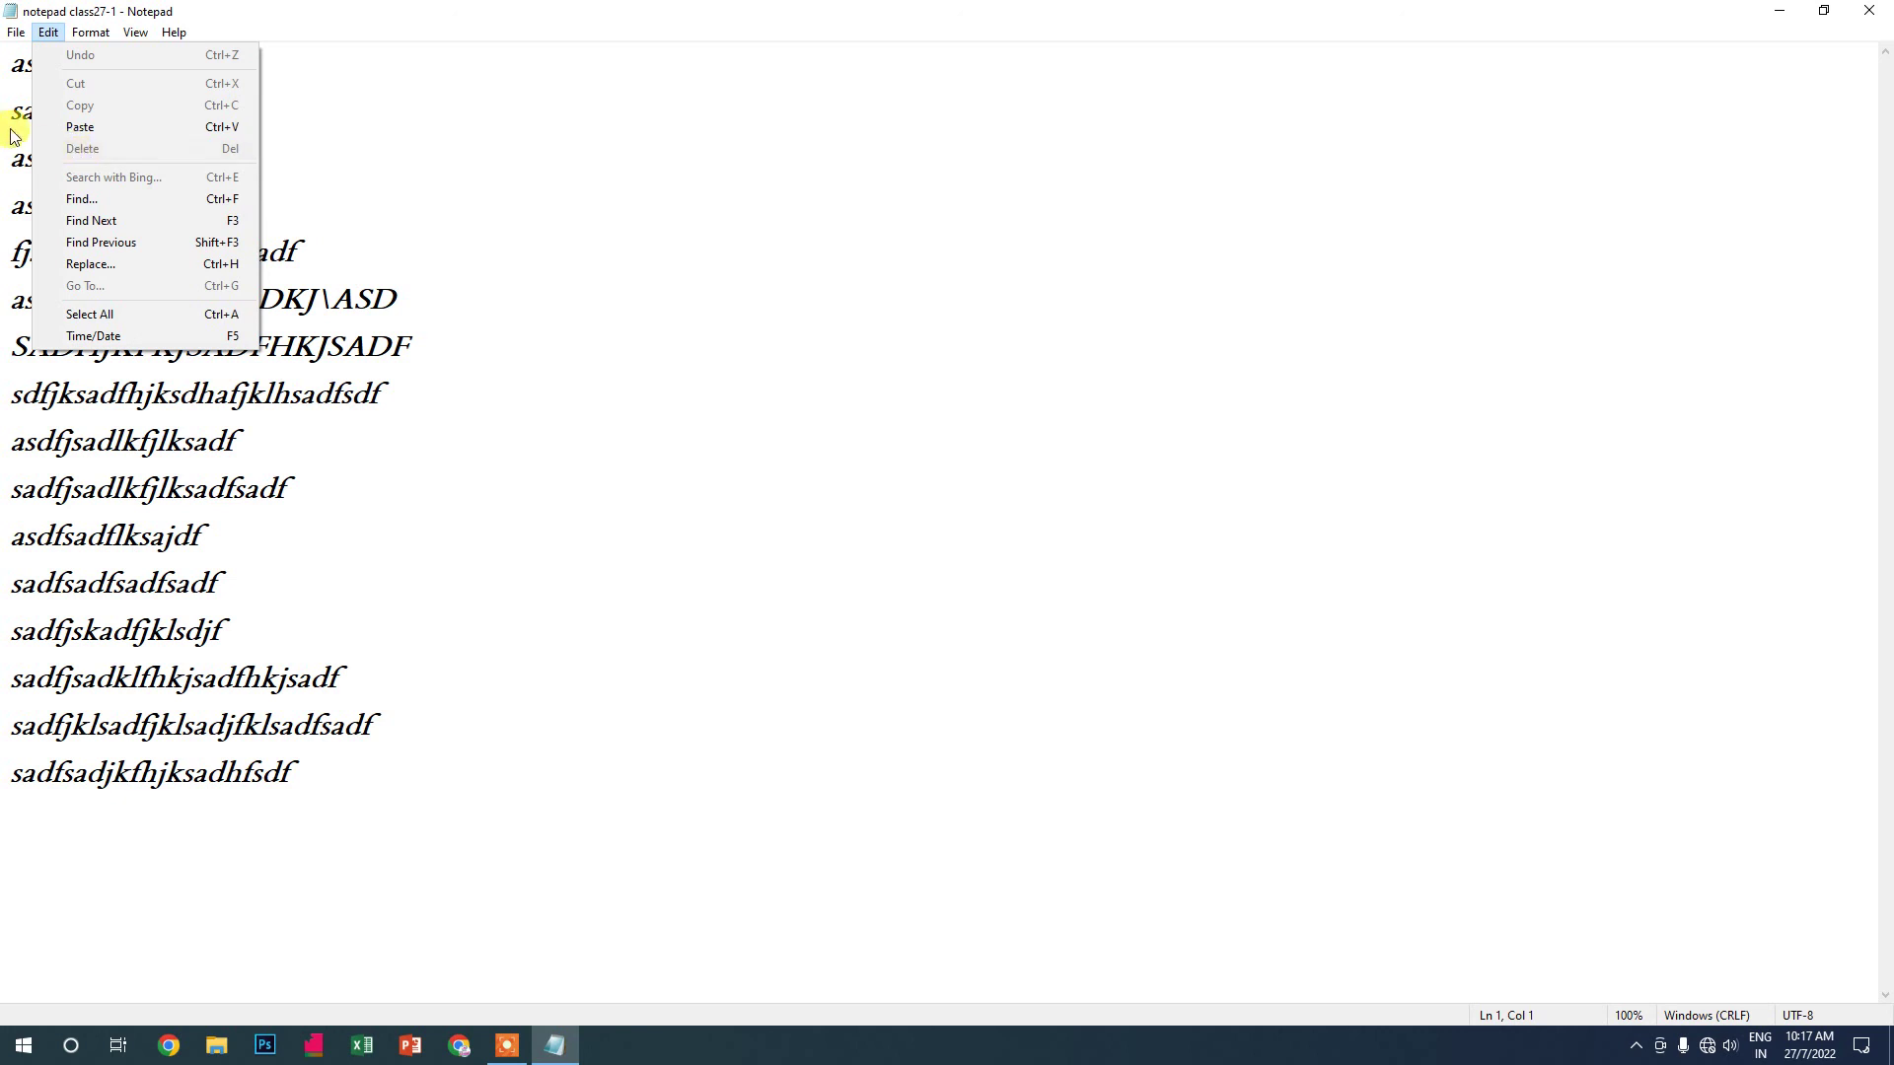
click(550, 311)
click(526, 395)
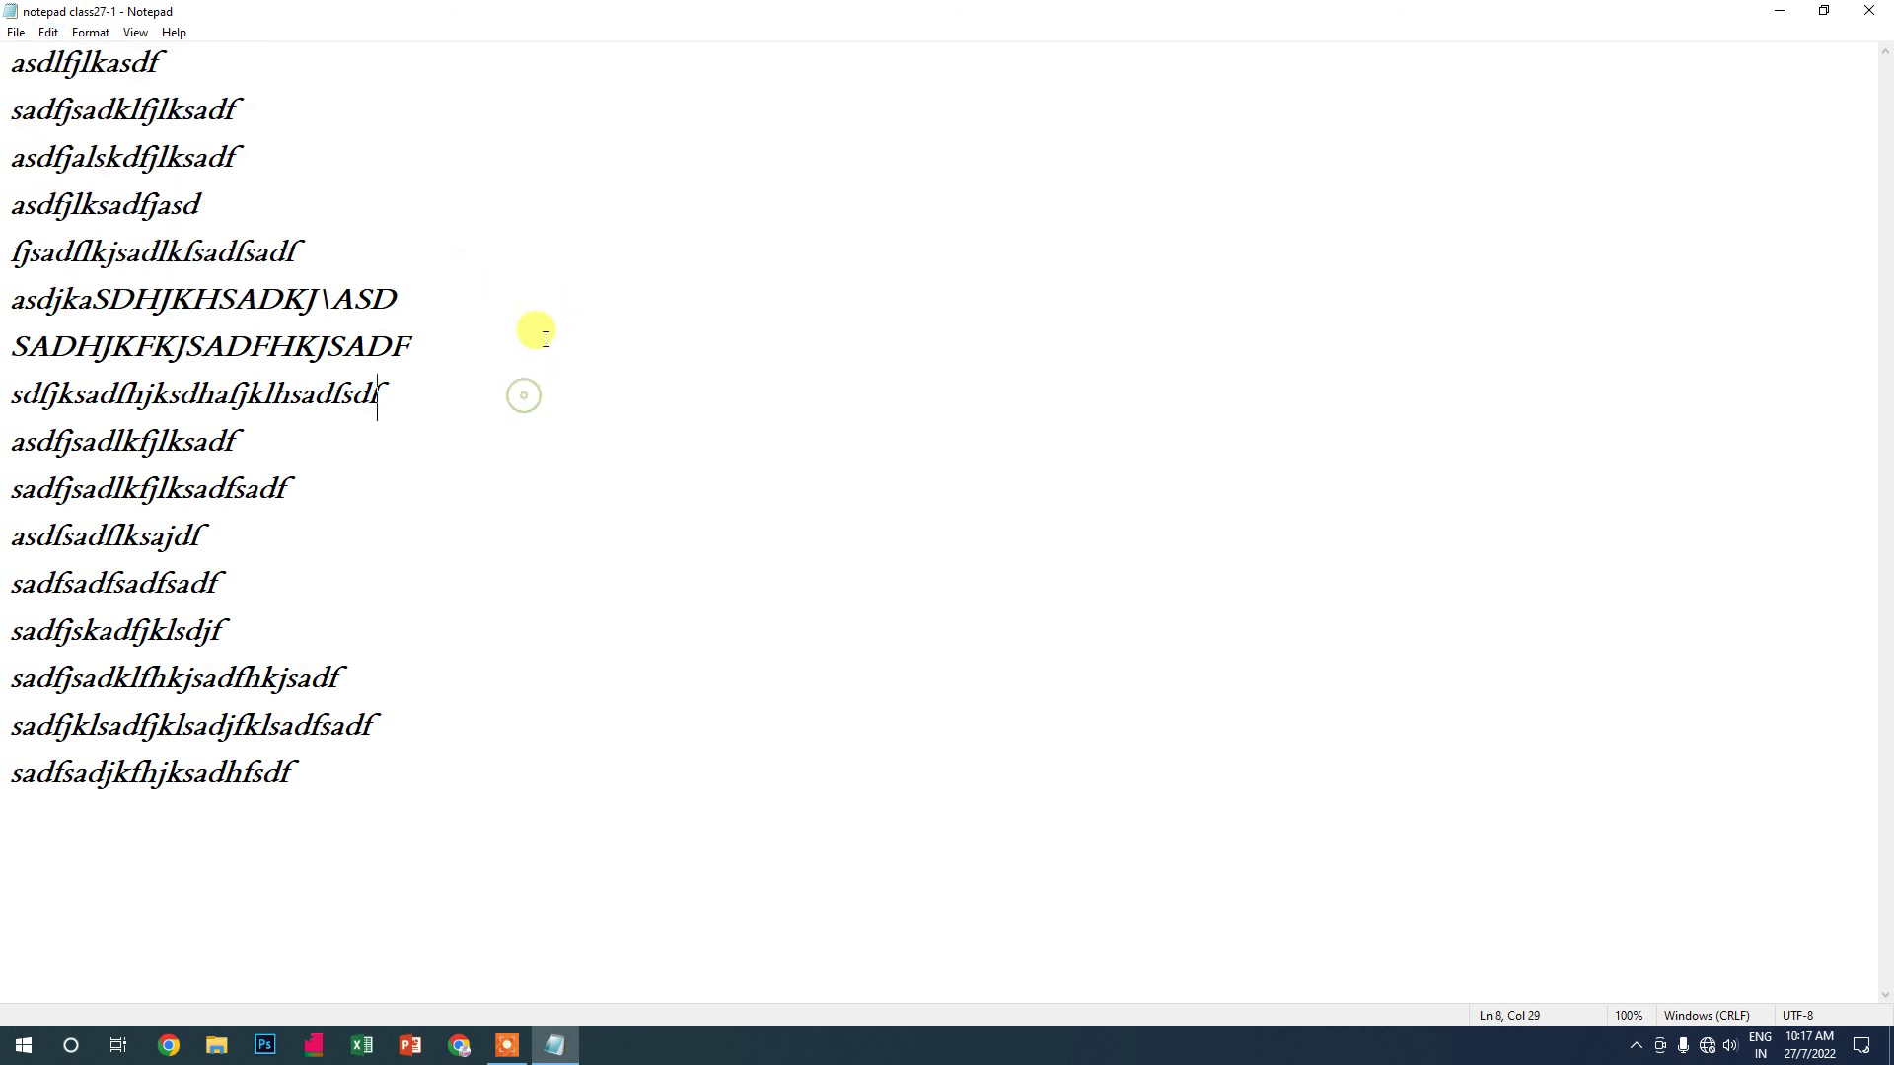
key(ctrl+a)
key(Delete)
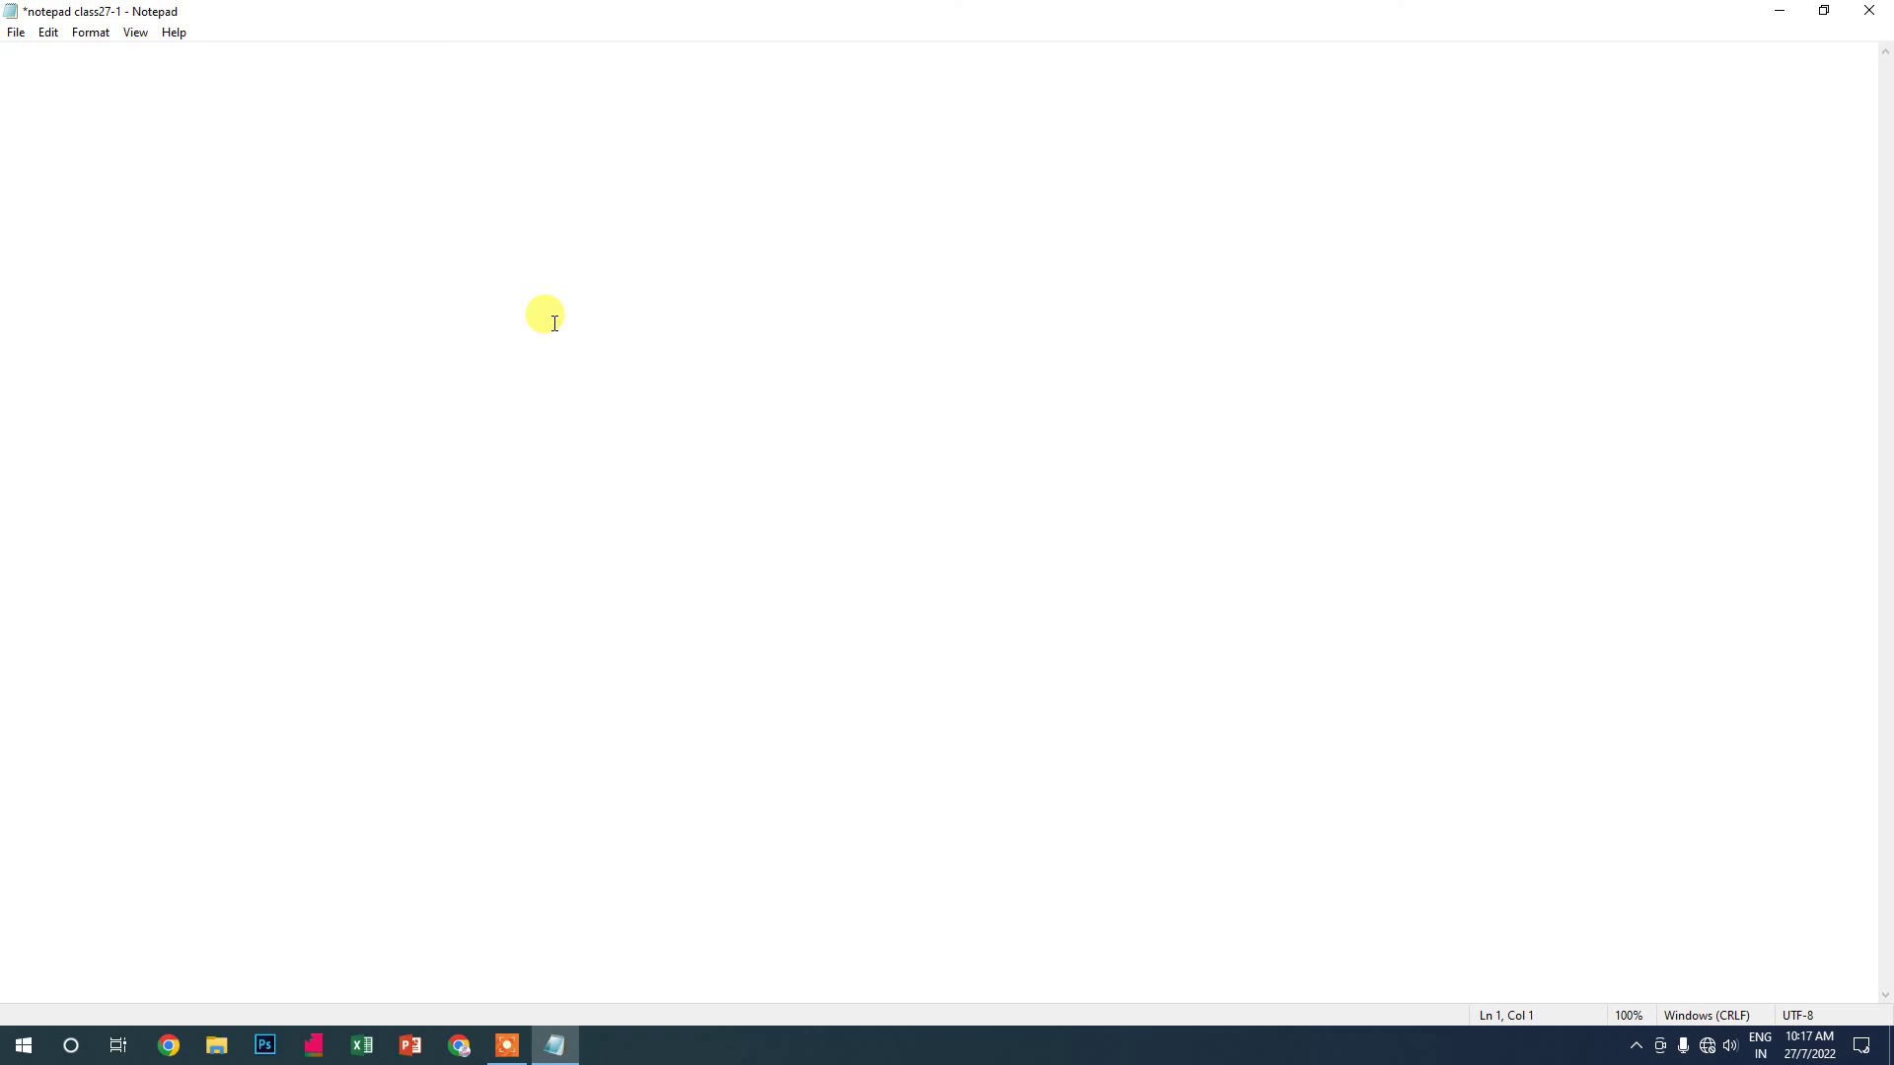
key(ctrl+z)
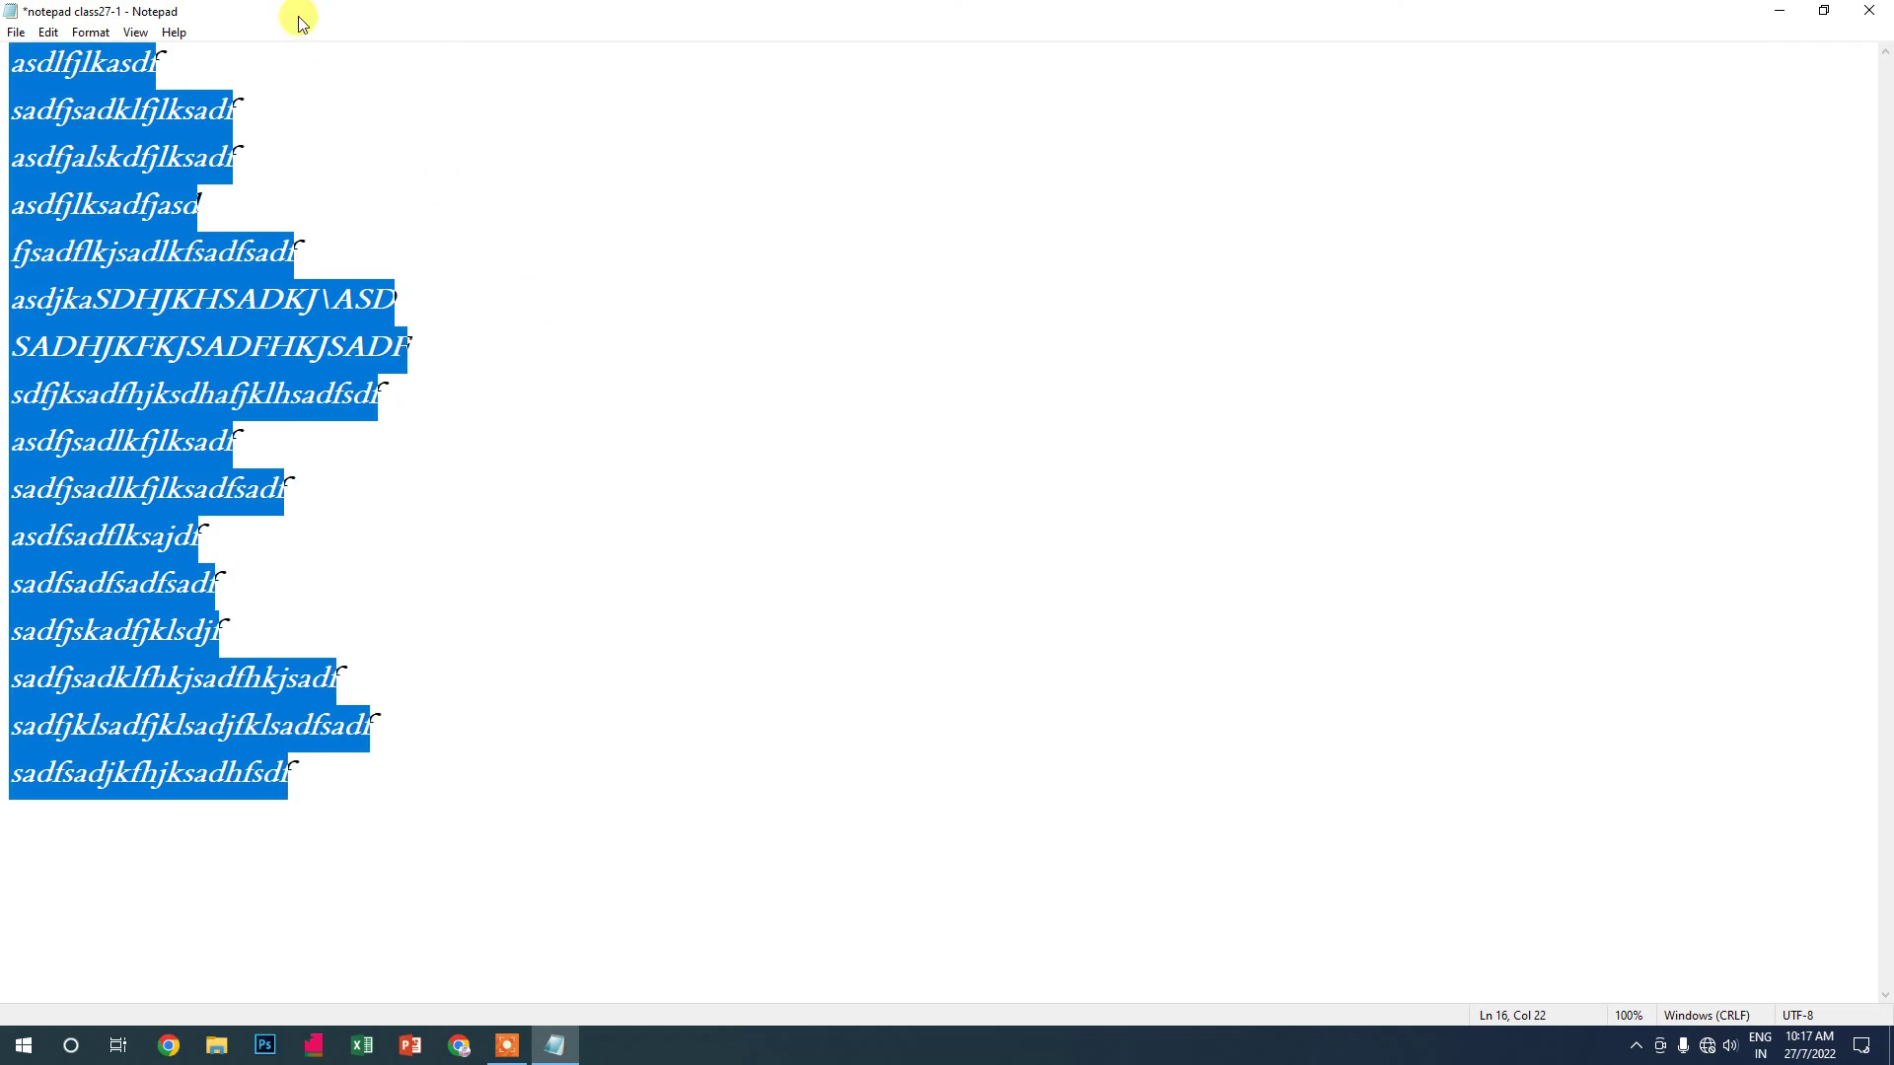
key(Delete)
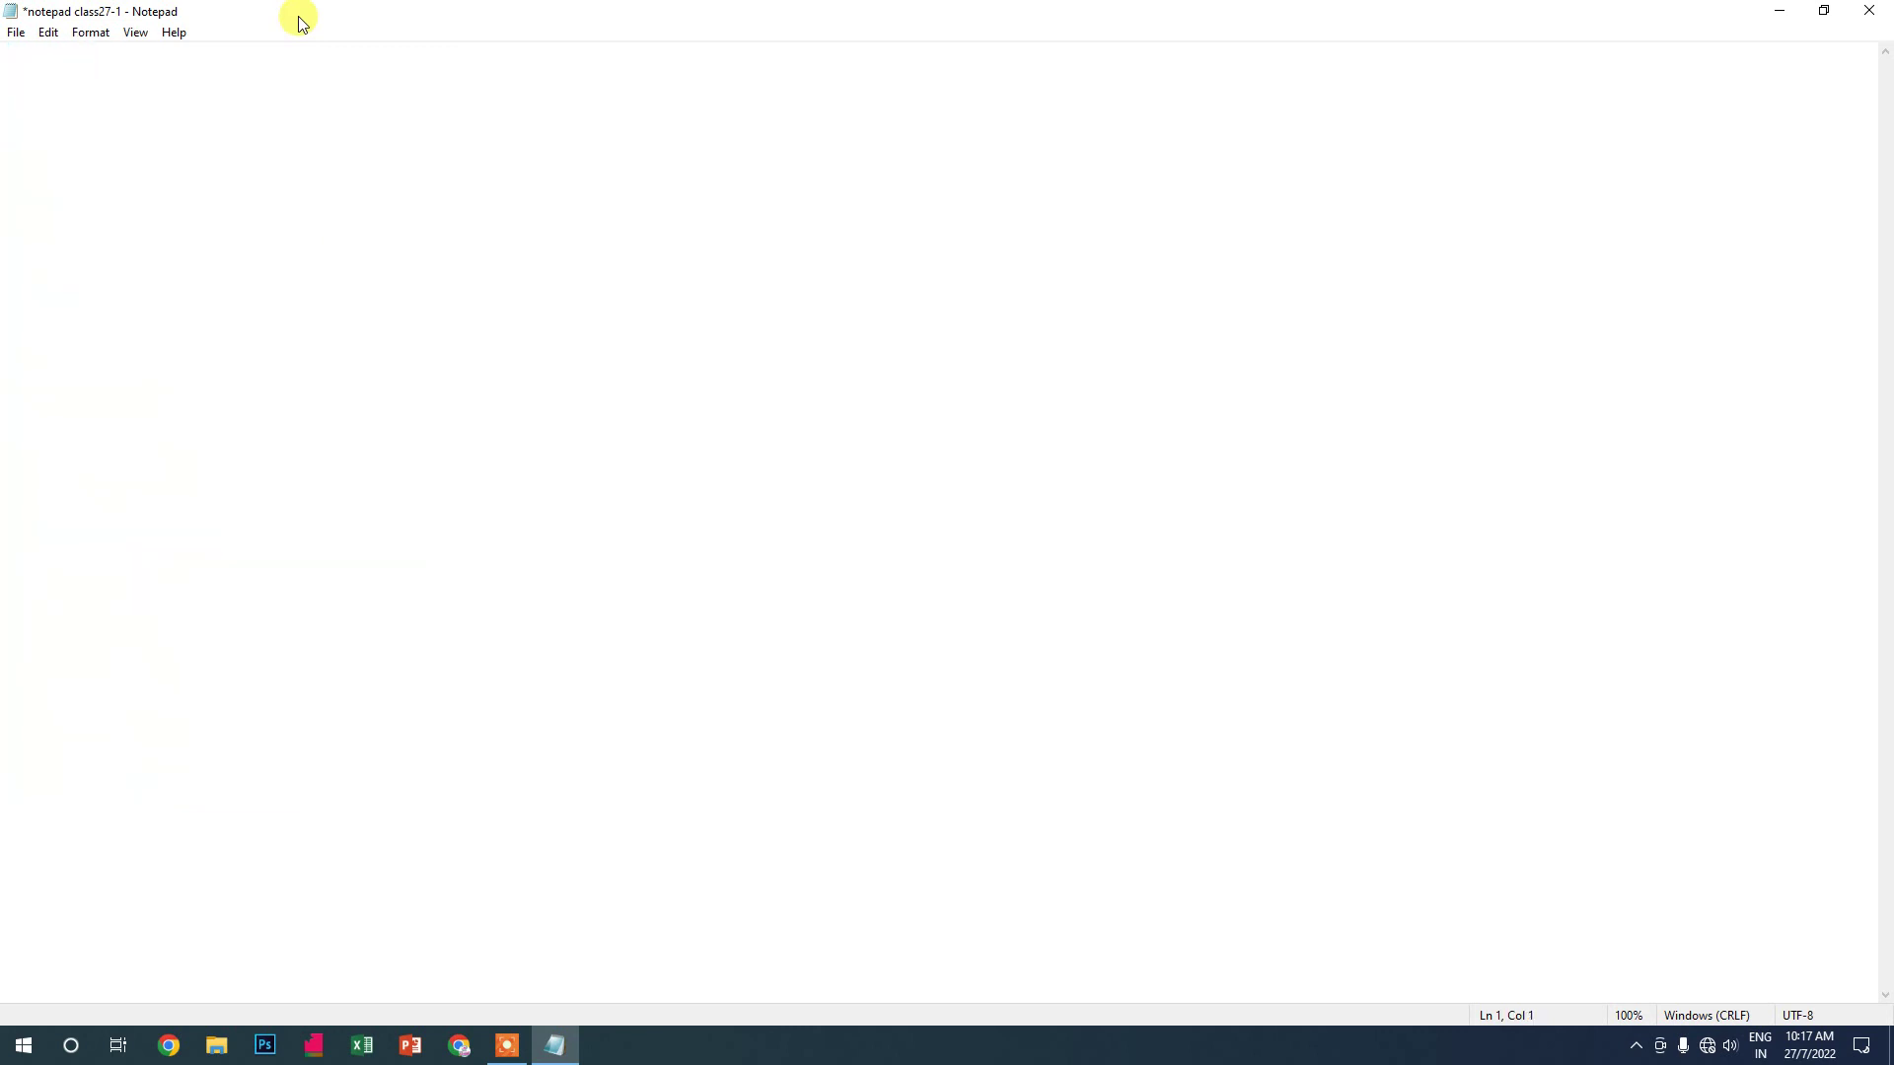
click(49, 33)
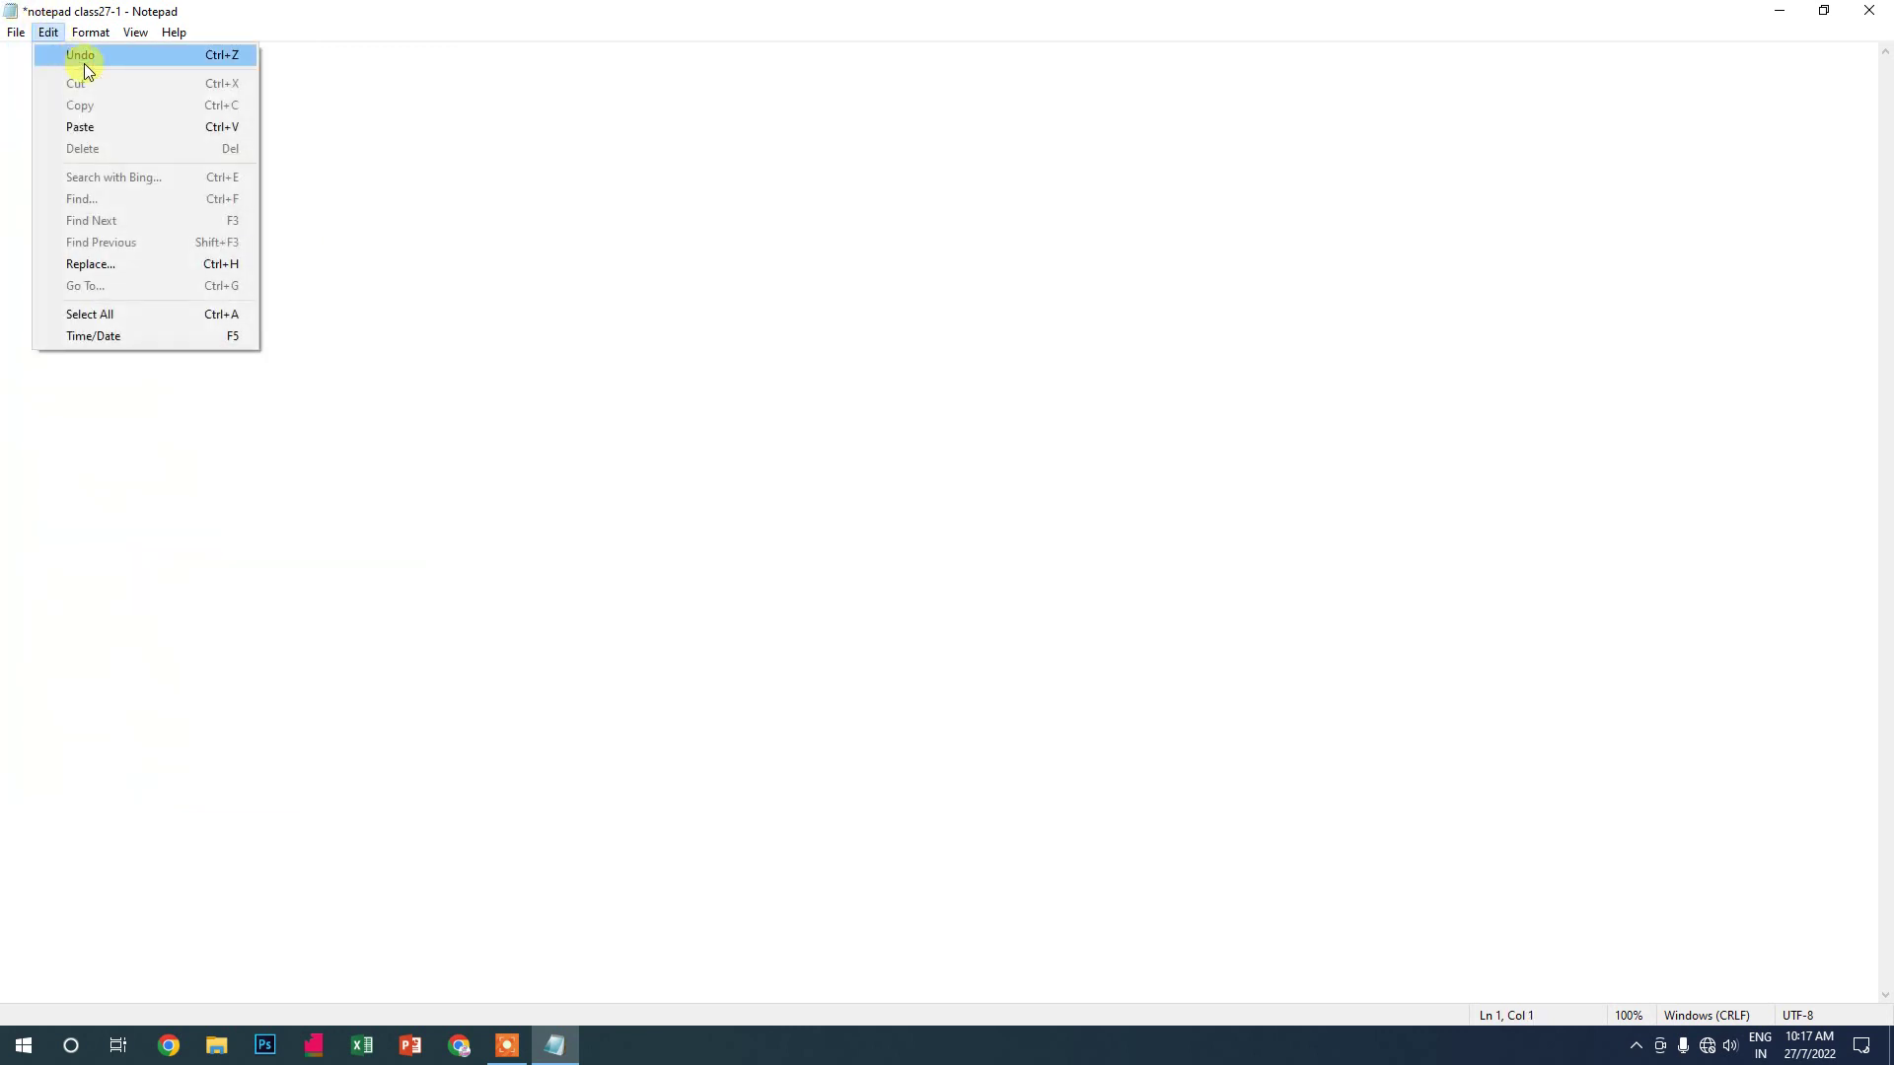
click(219, 57)
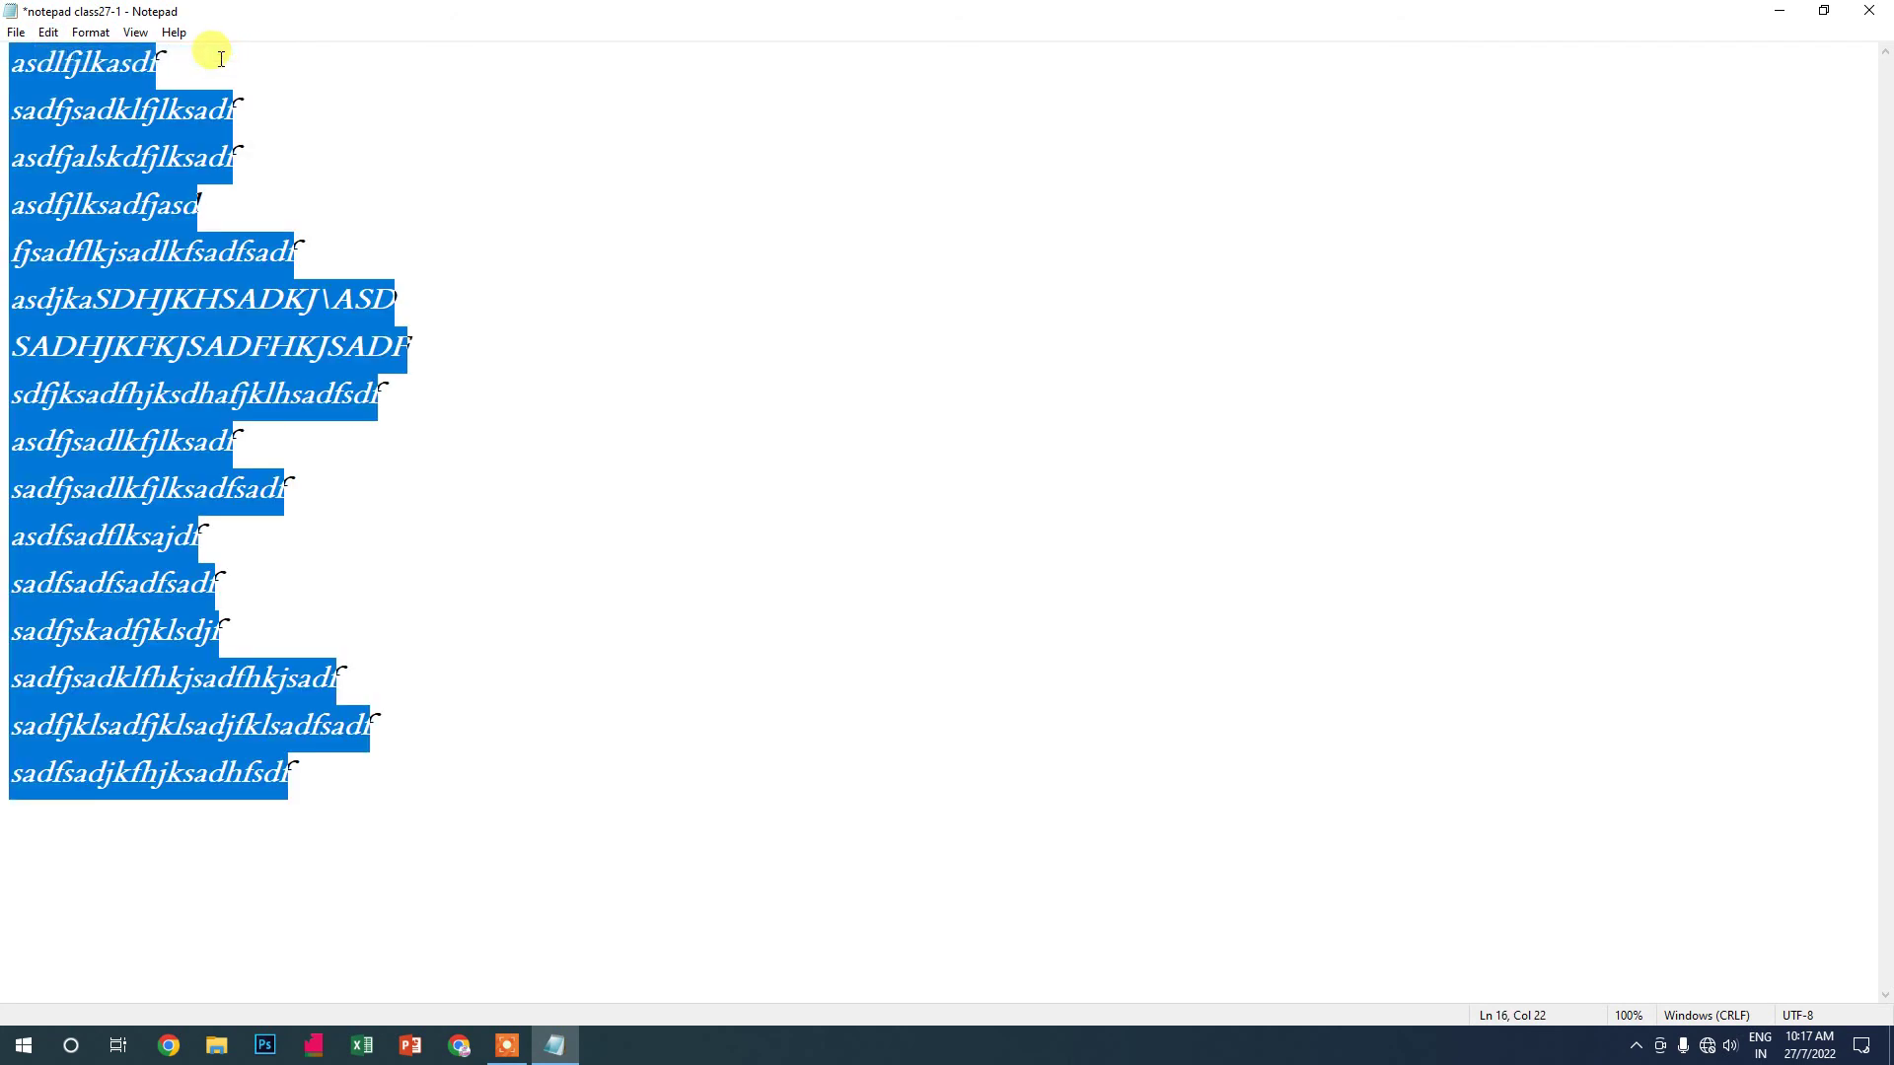
click(48, 34)
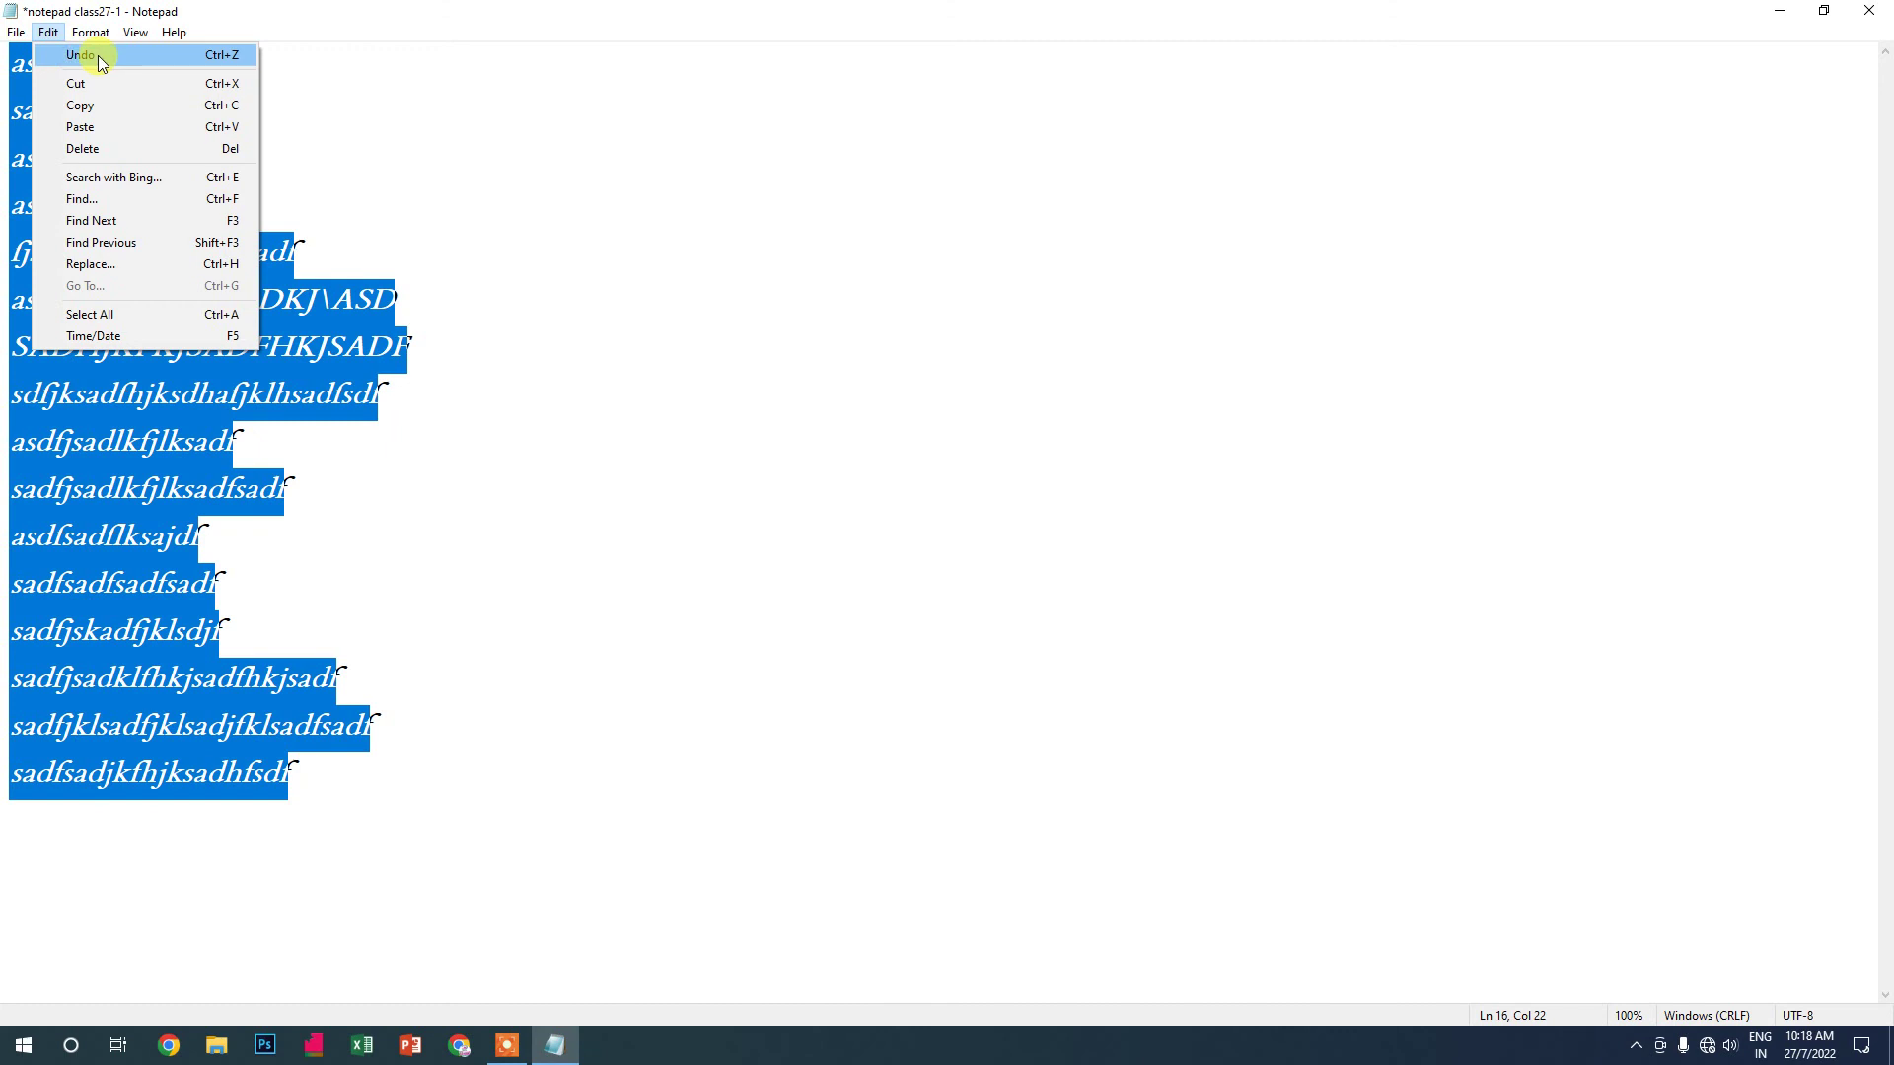
click(456, 219)
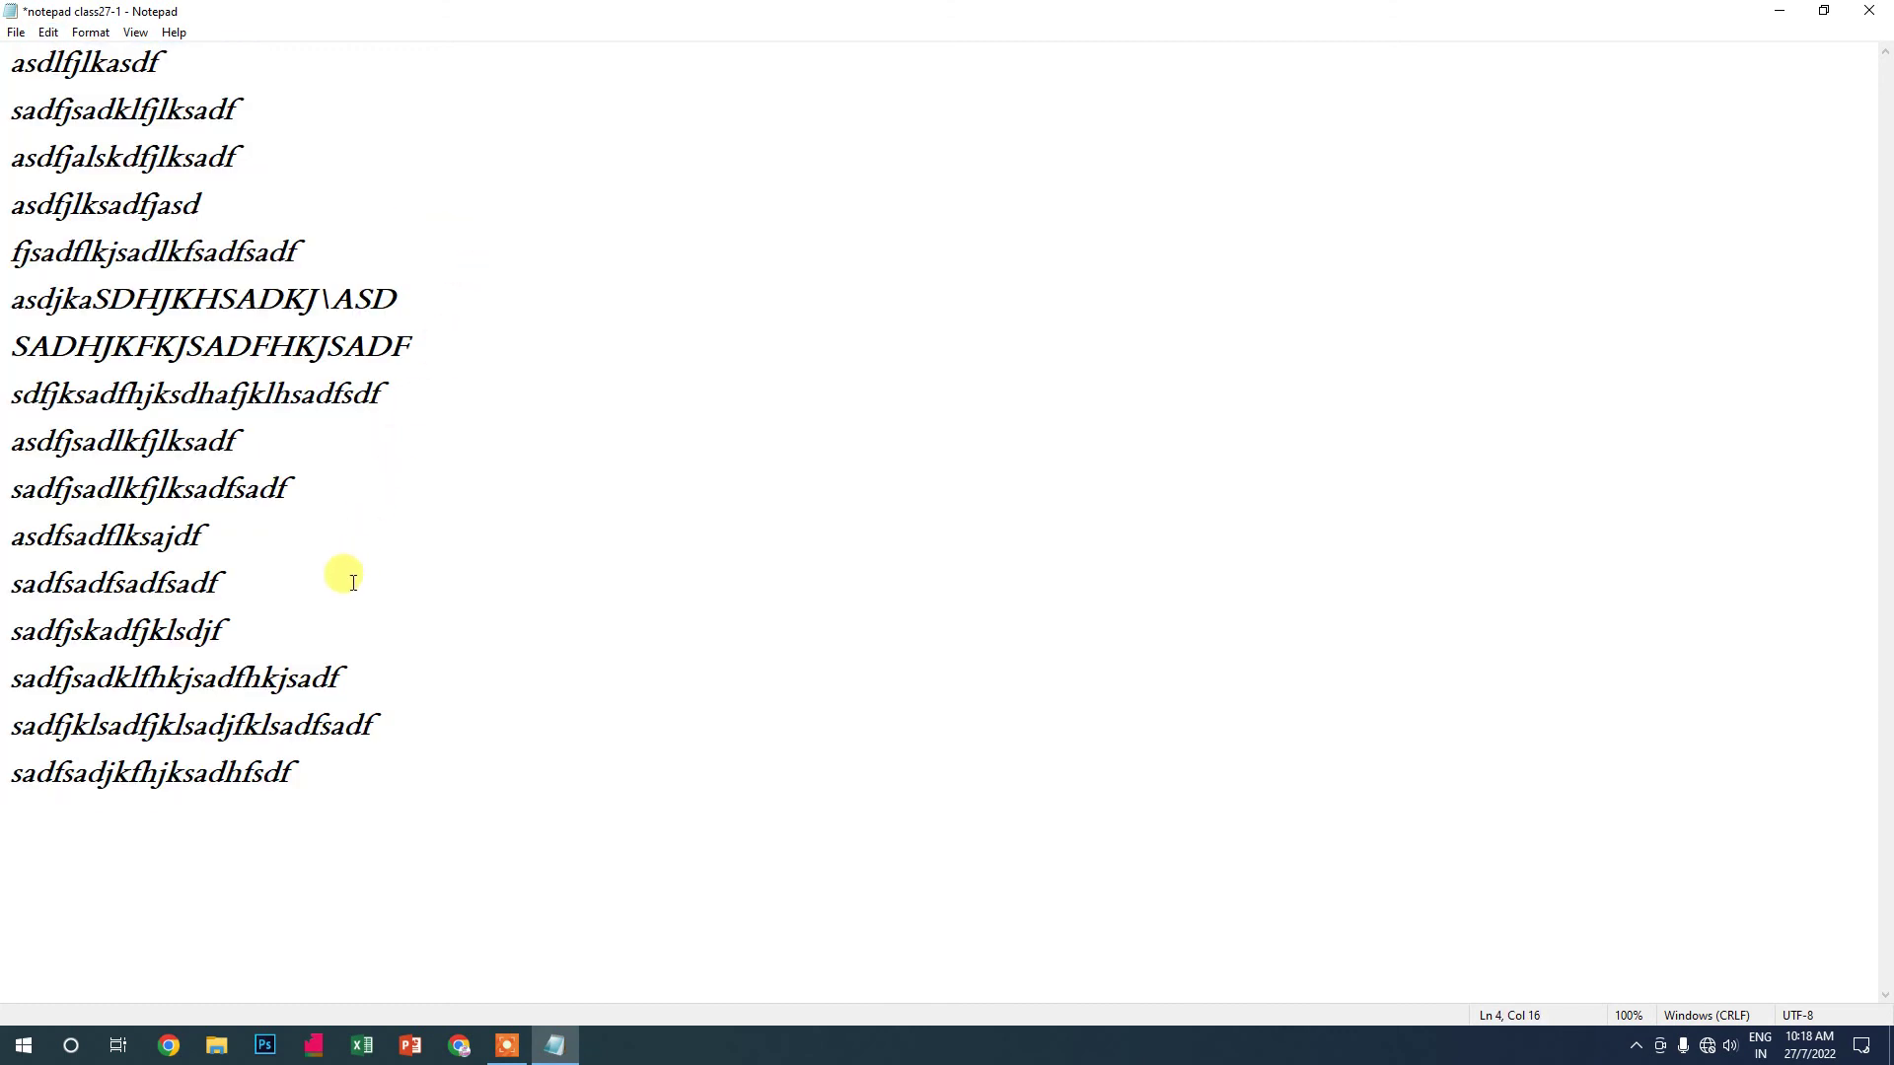
drag(357, 780, 29, 61)
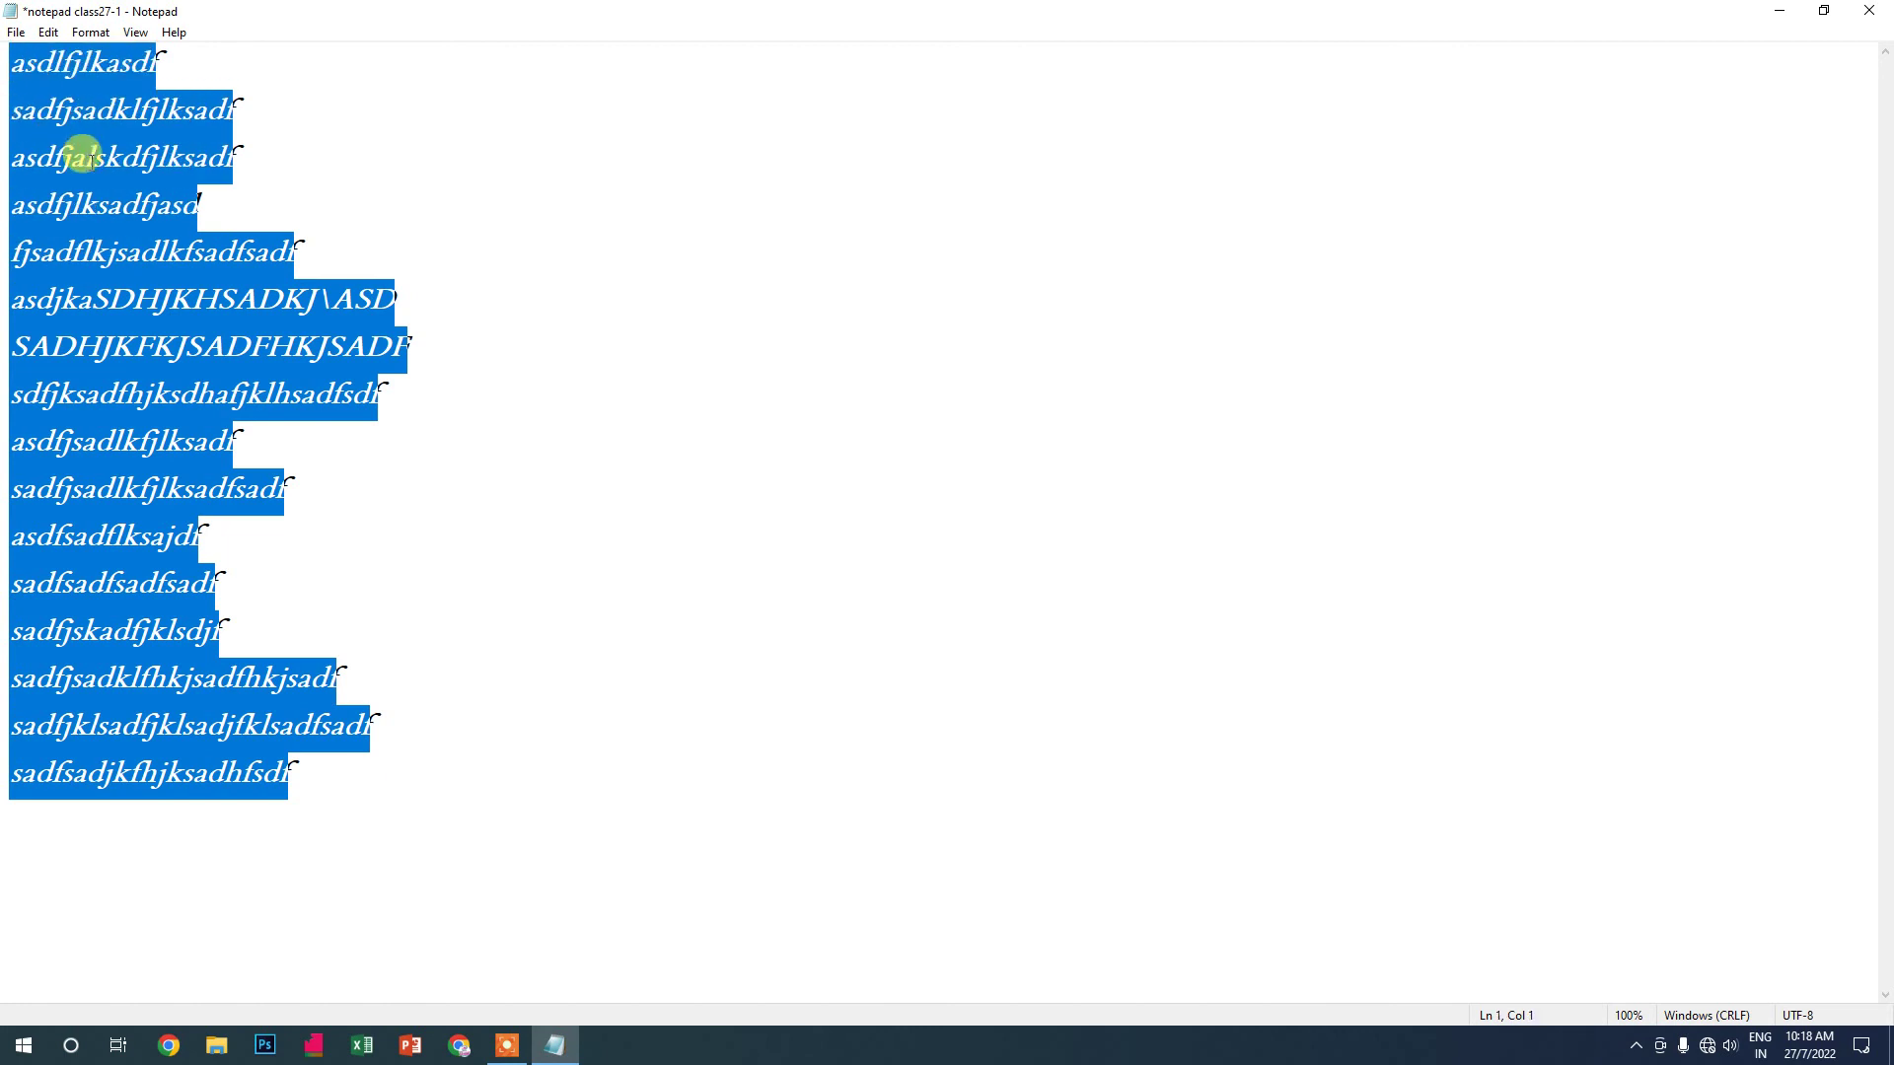
key(Delete)
key(ctrl+z)
Cut the uppercase text on lines 6–7 and add an empty line after the last line
click(48, 33)
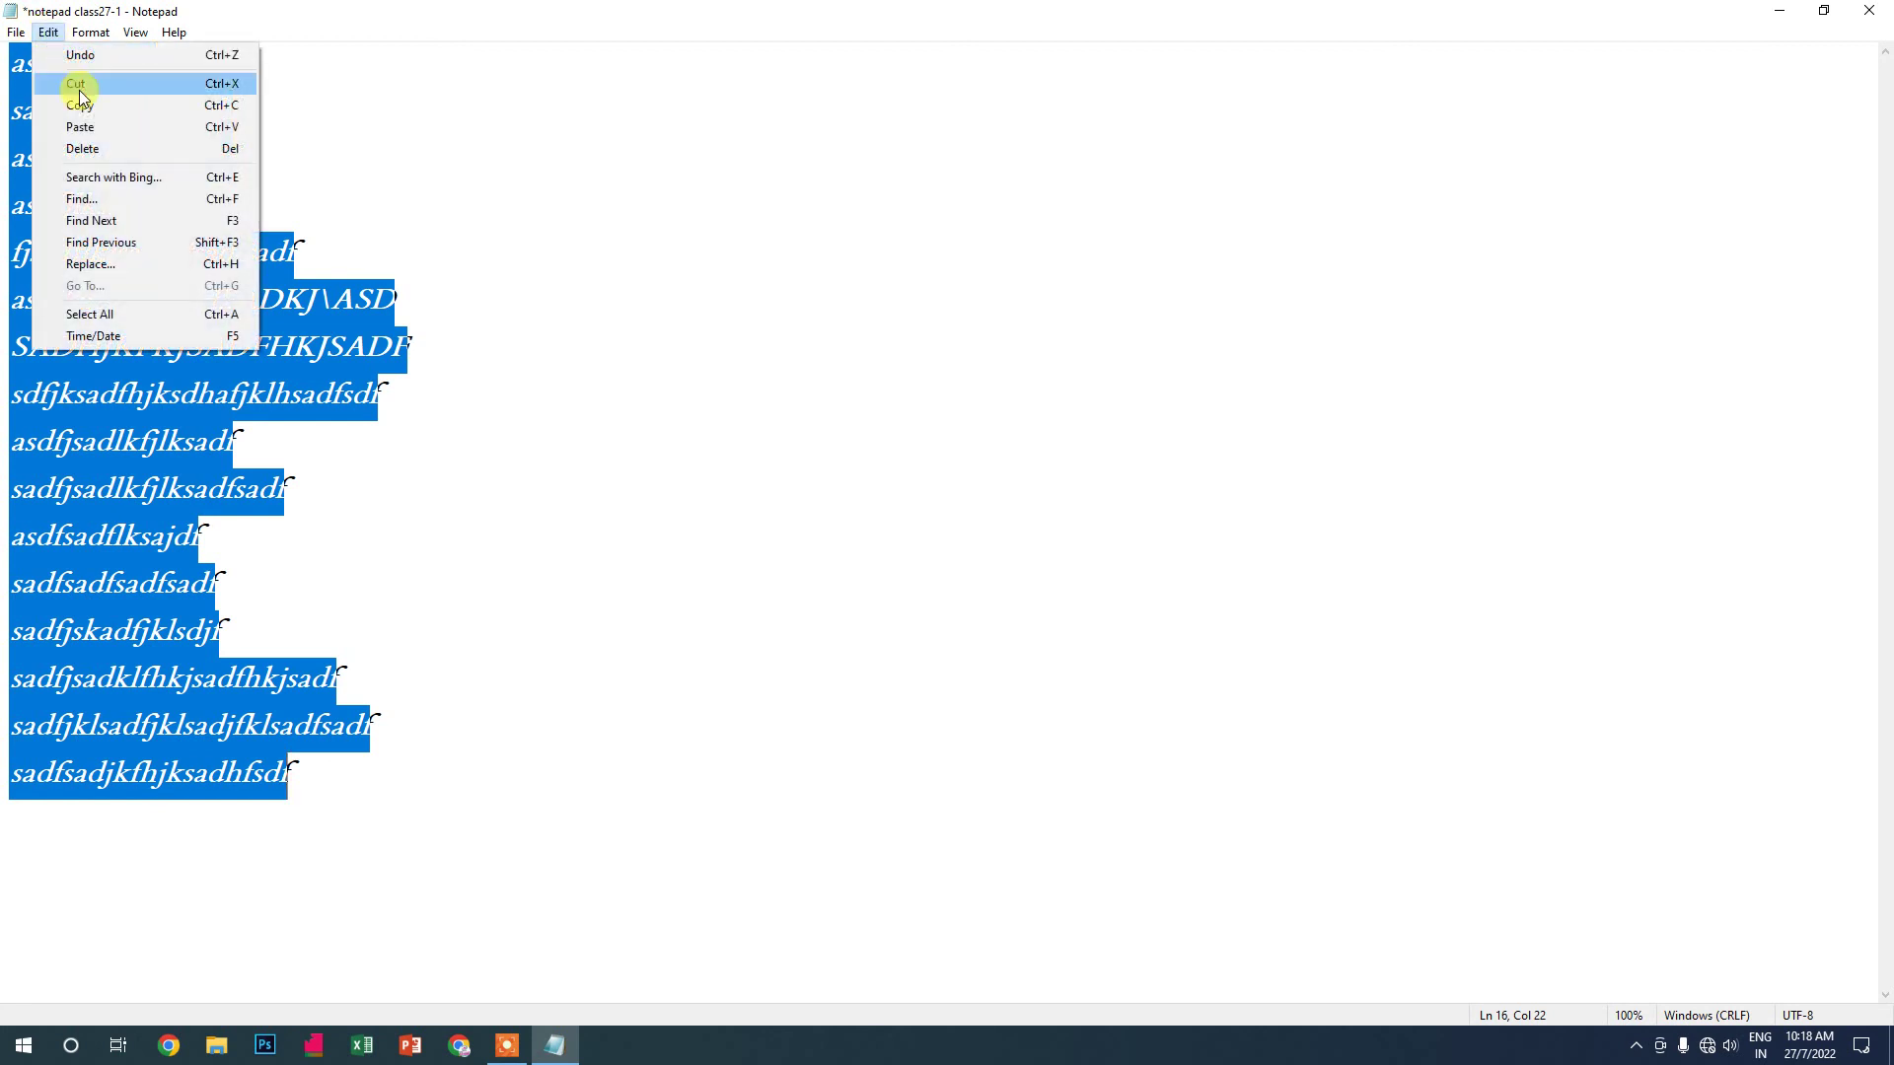
click(579, 329)
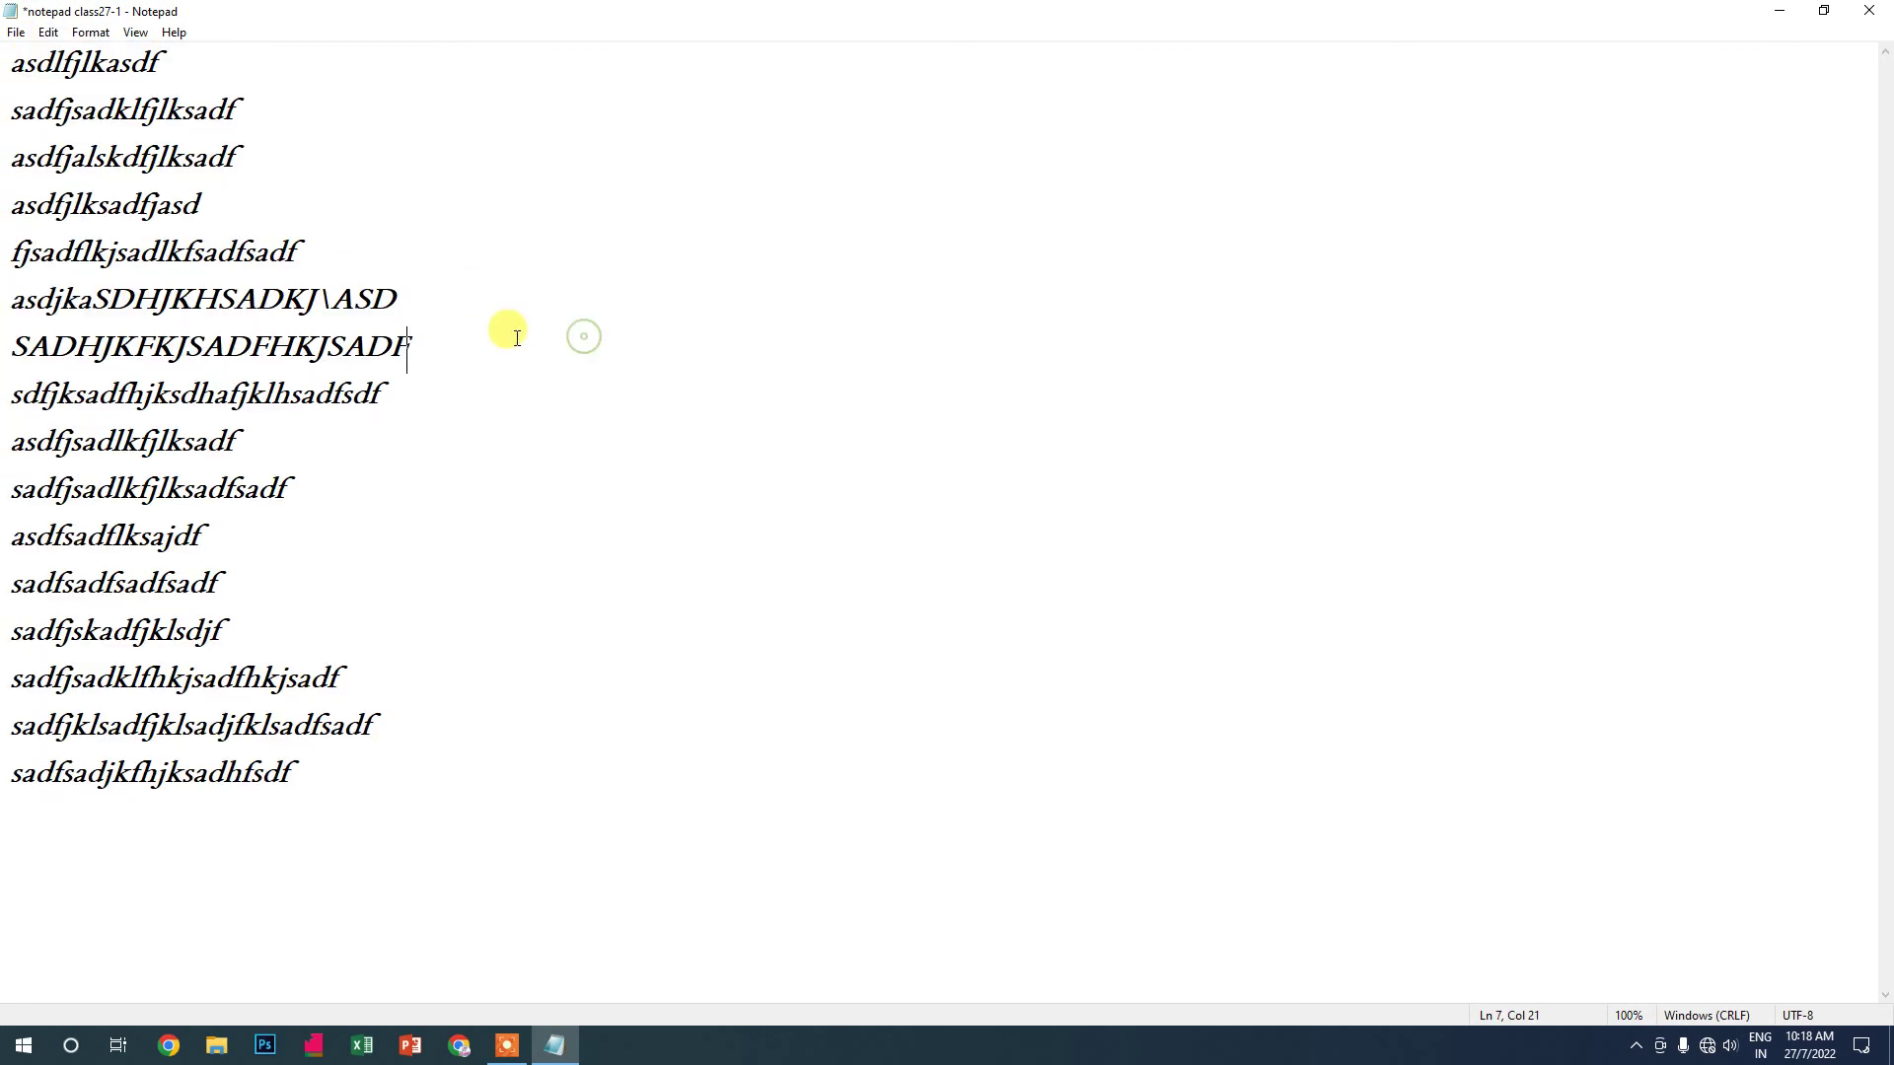
mouse_move(444, 349)
mouse_down()
mouse_move(74, 316)
mouse_move(96, 308)
mouse_up()
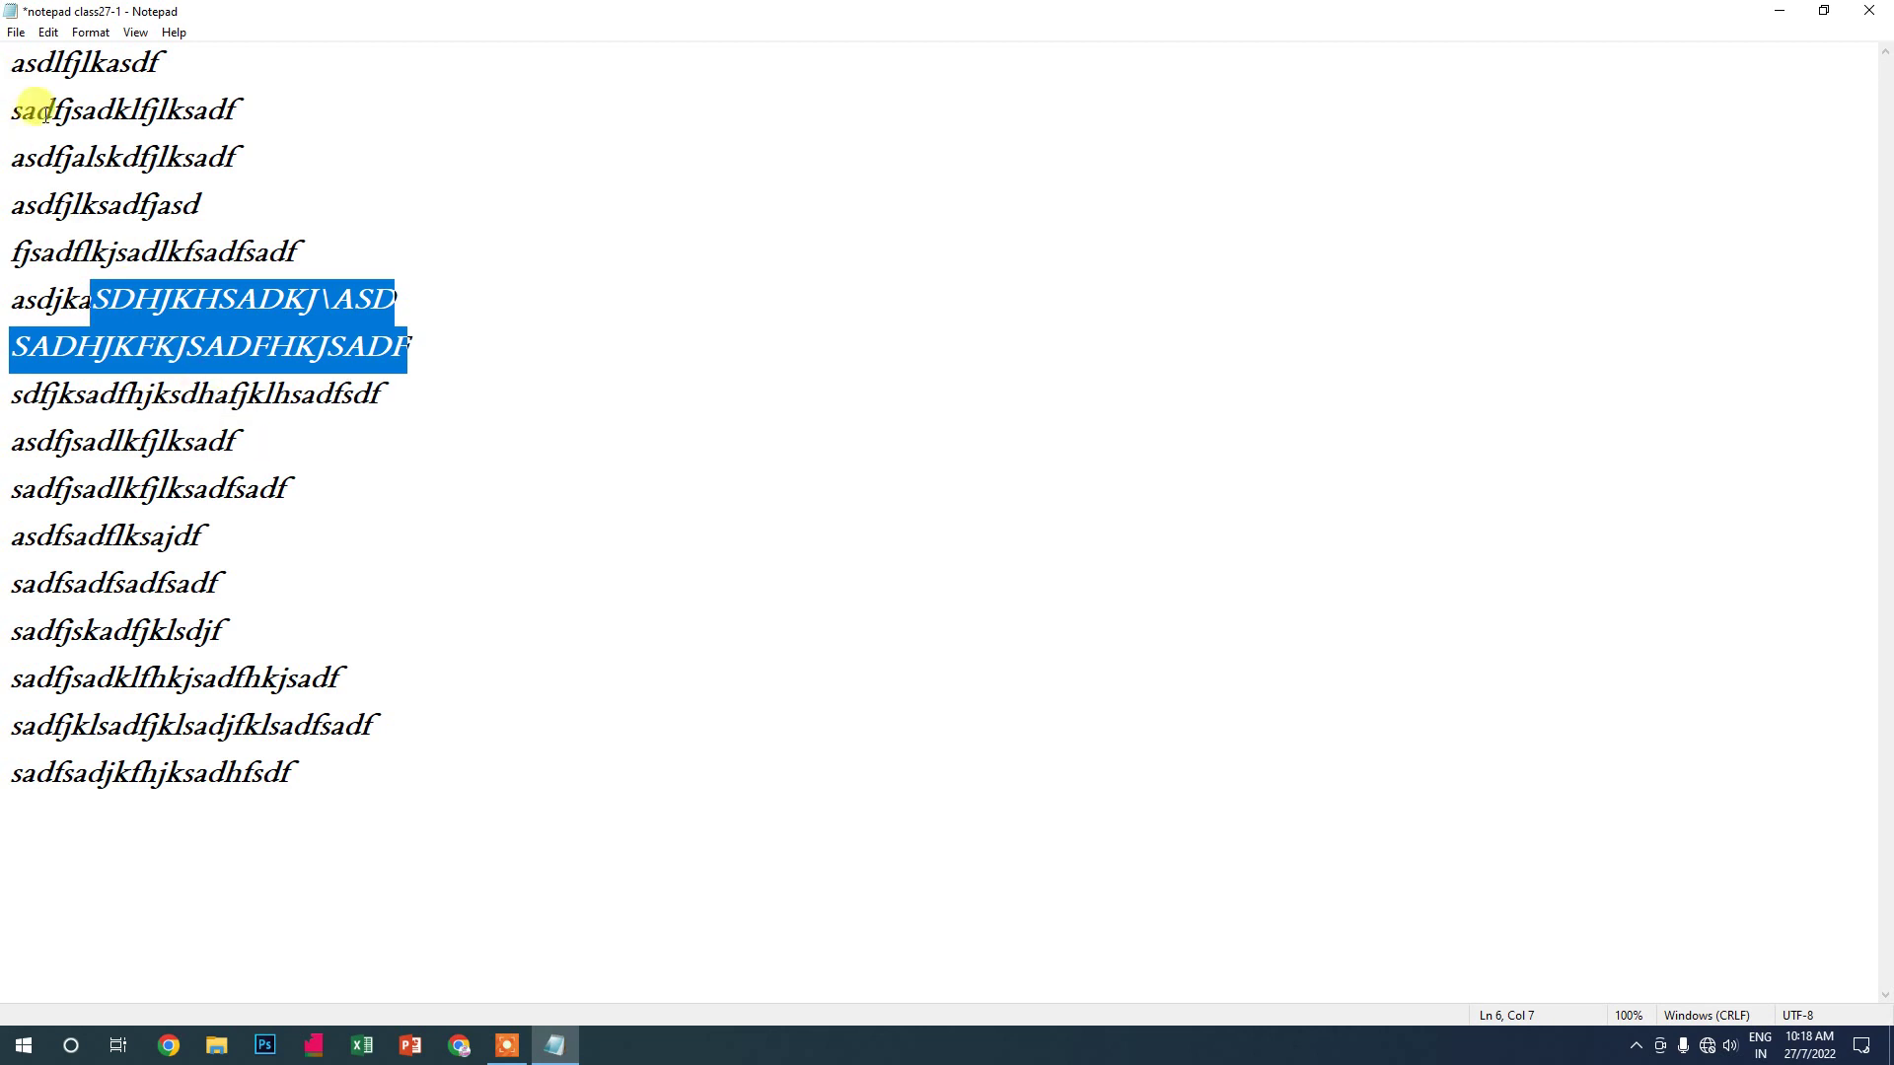
click(51, 36)
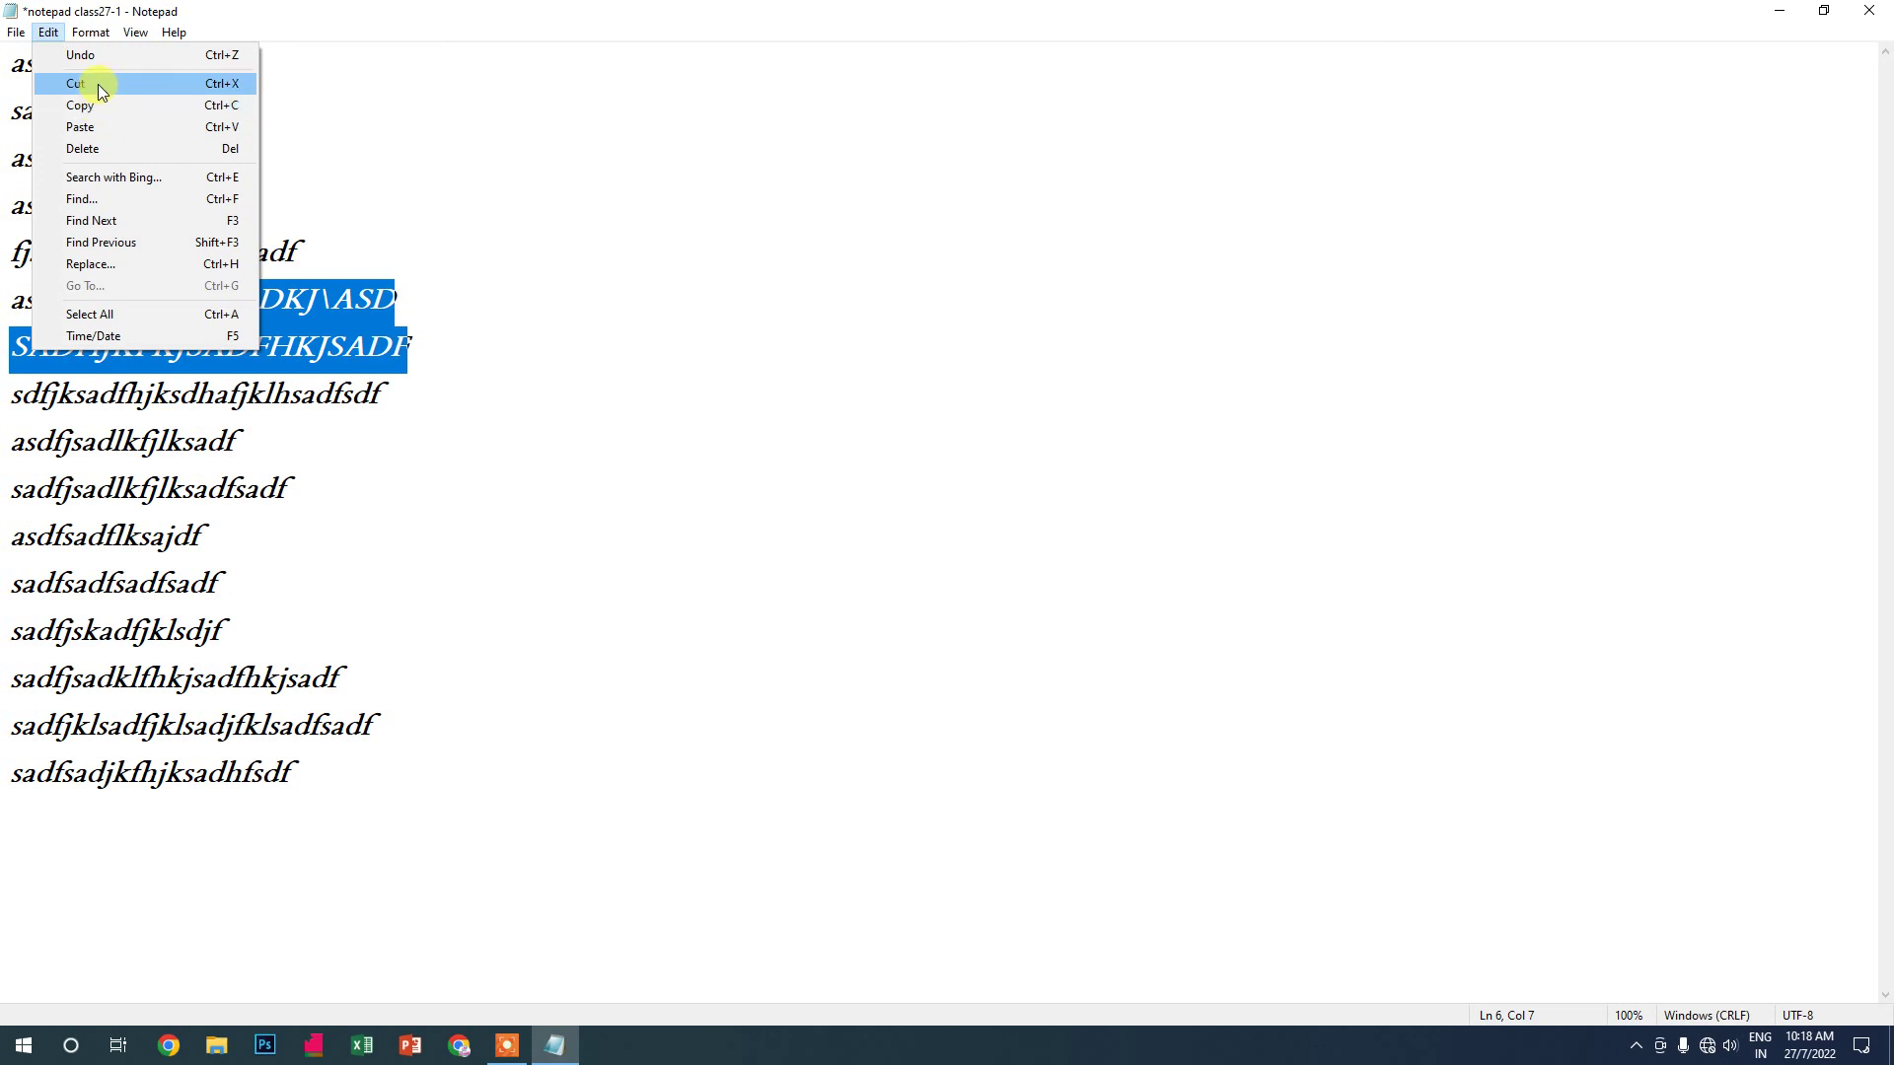
click(211, 85)
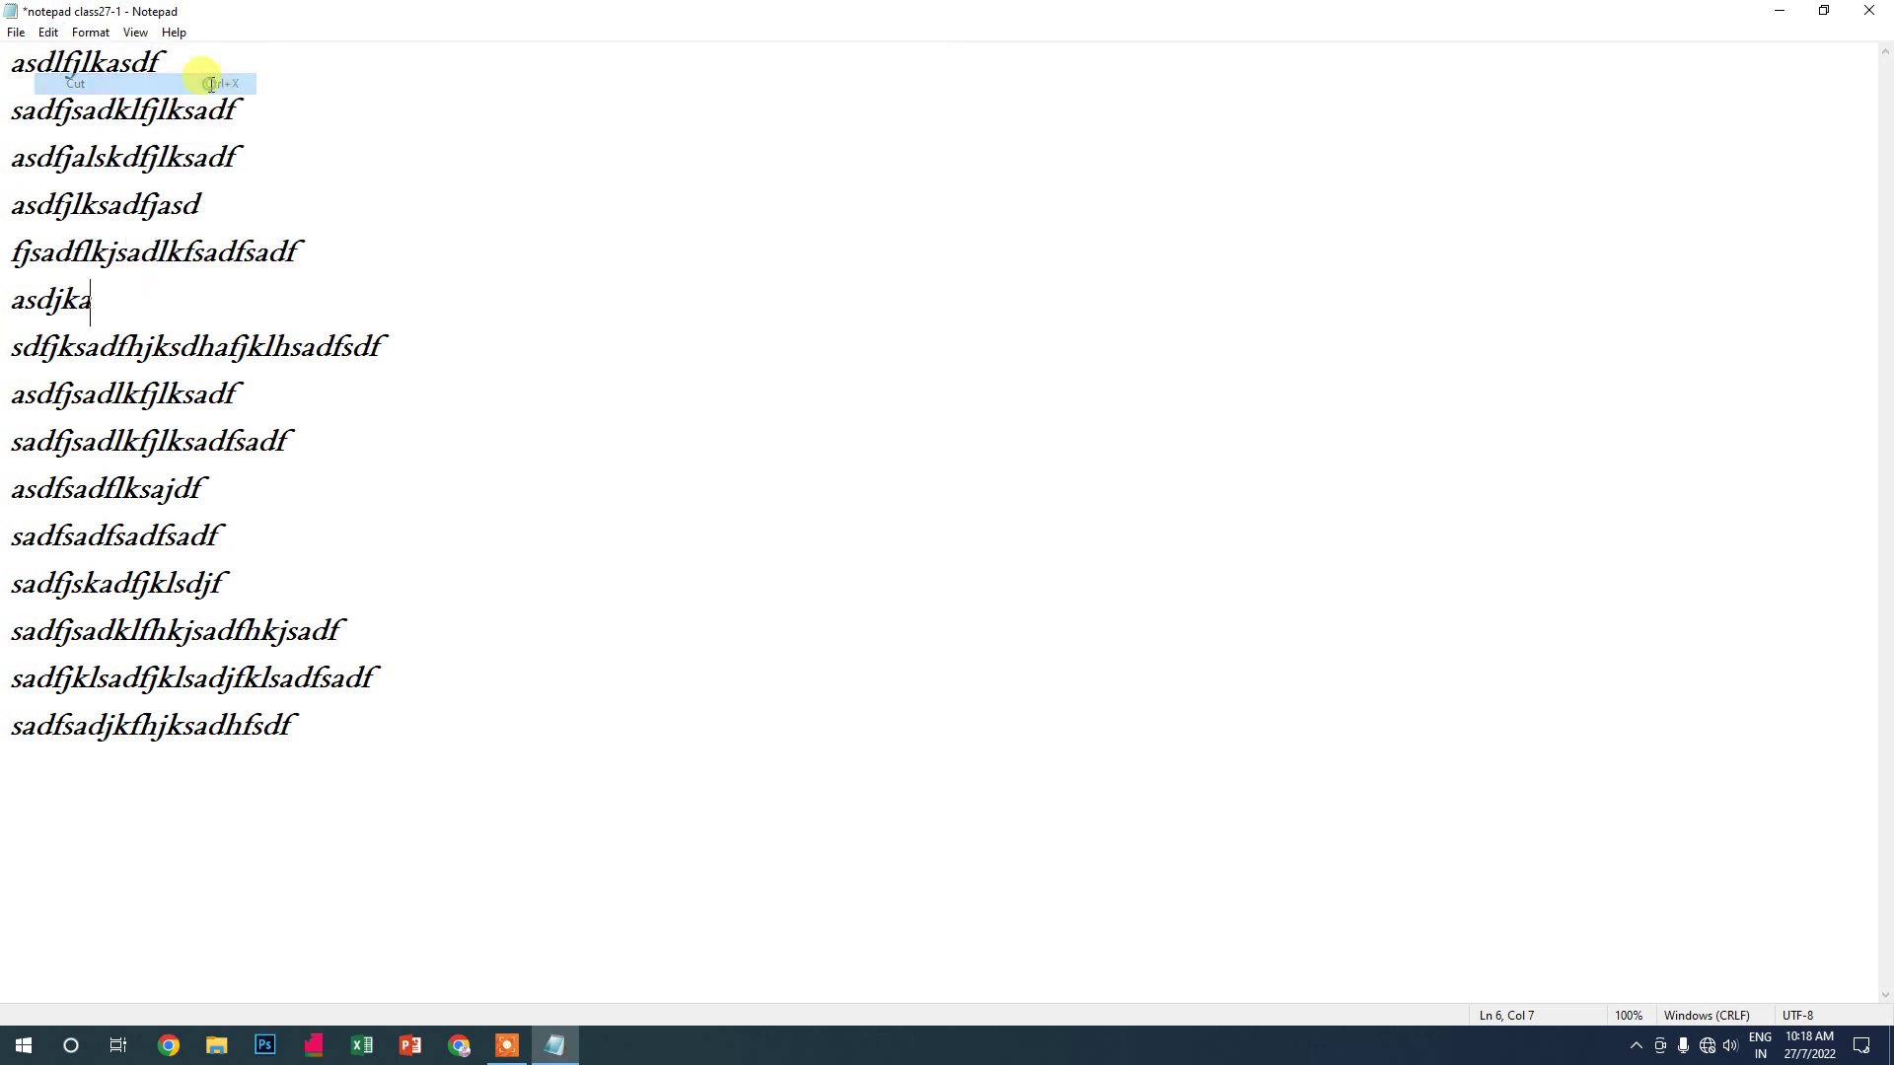
click(317, 779)
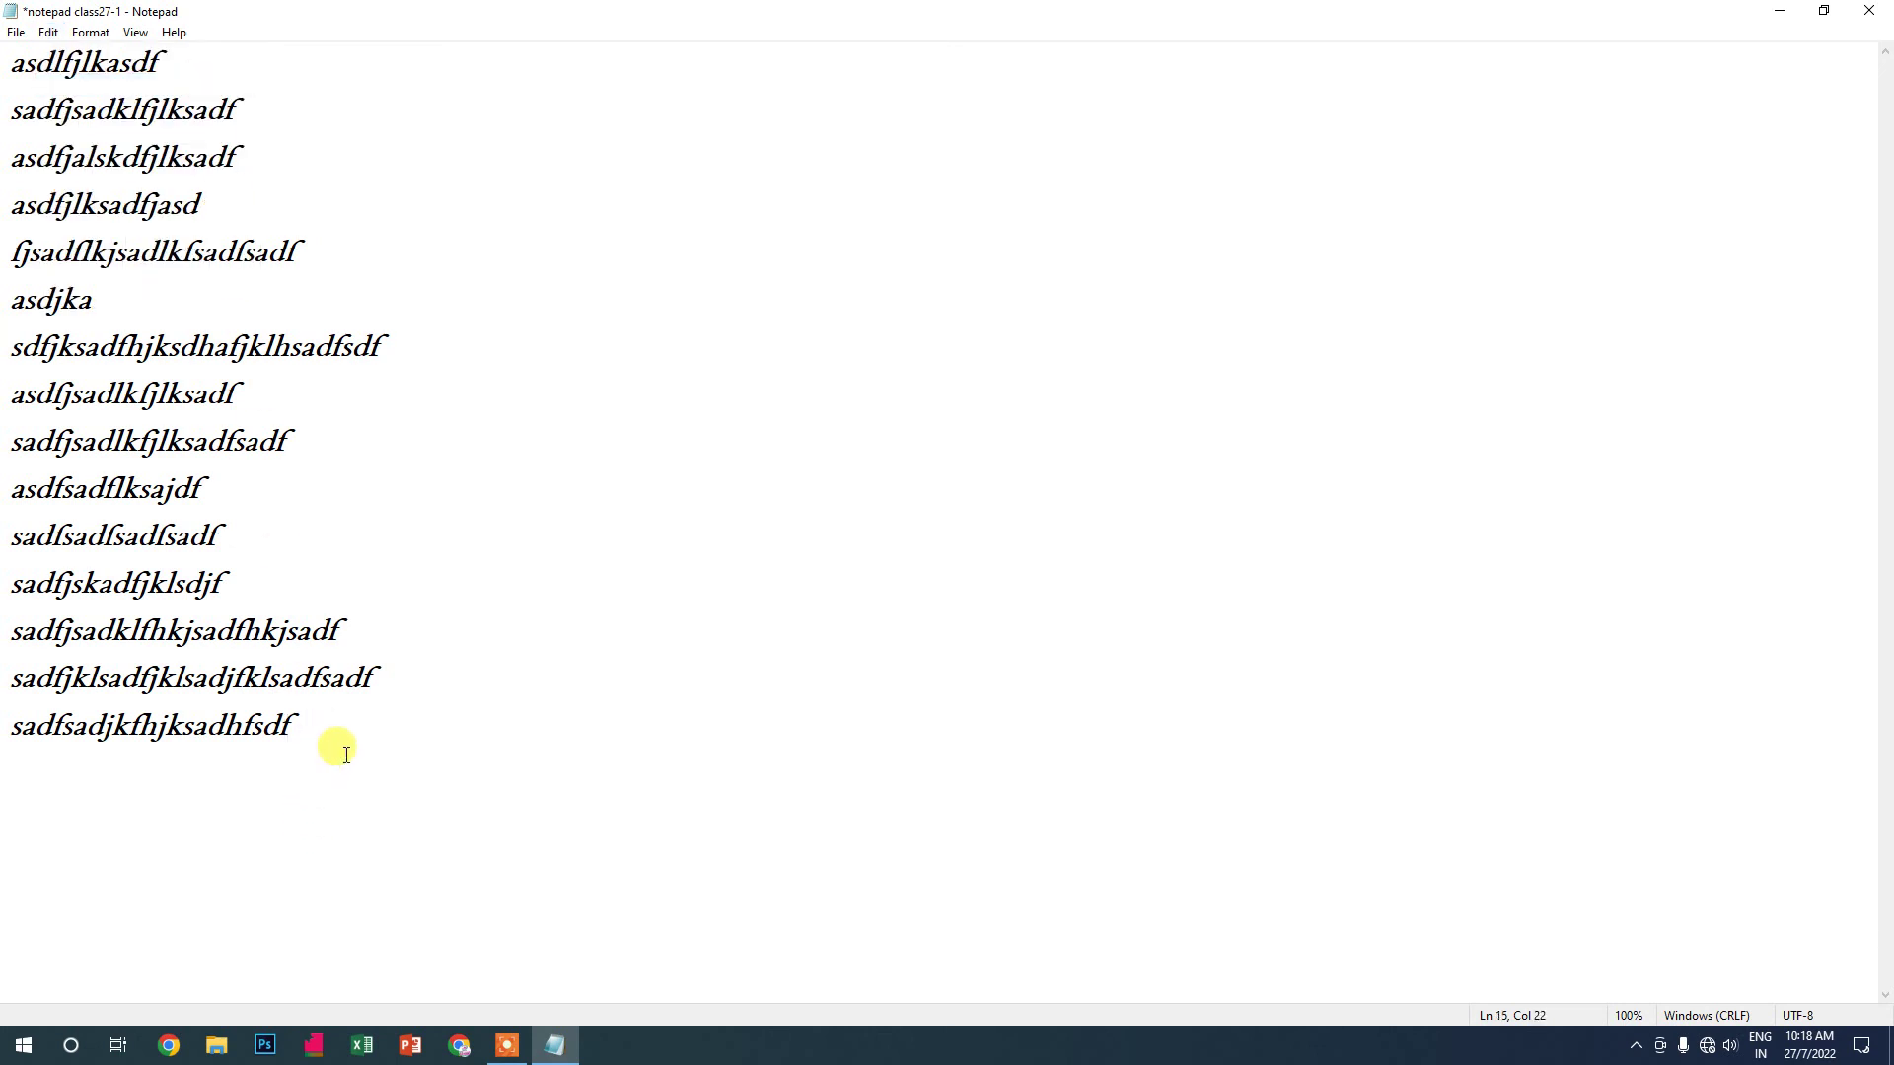
key(Return)
Paste the cut uppercase lines four times at the end of the text
click(48, 34)
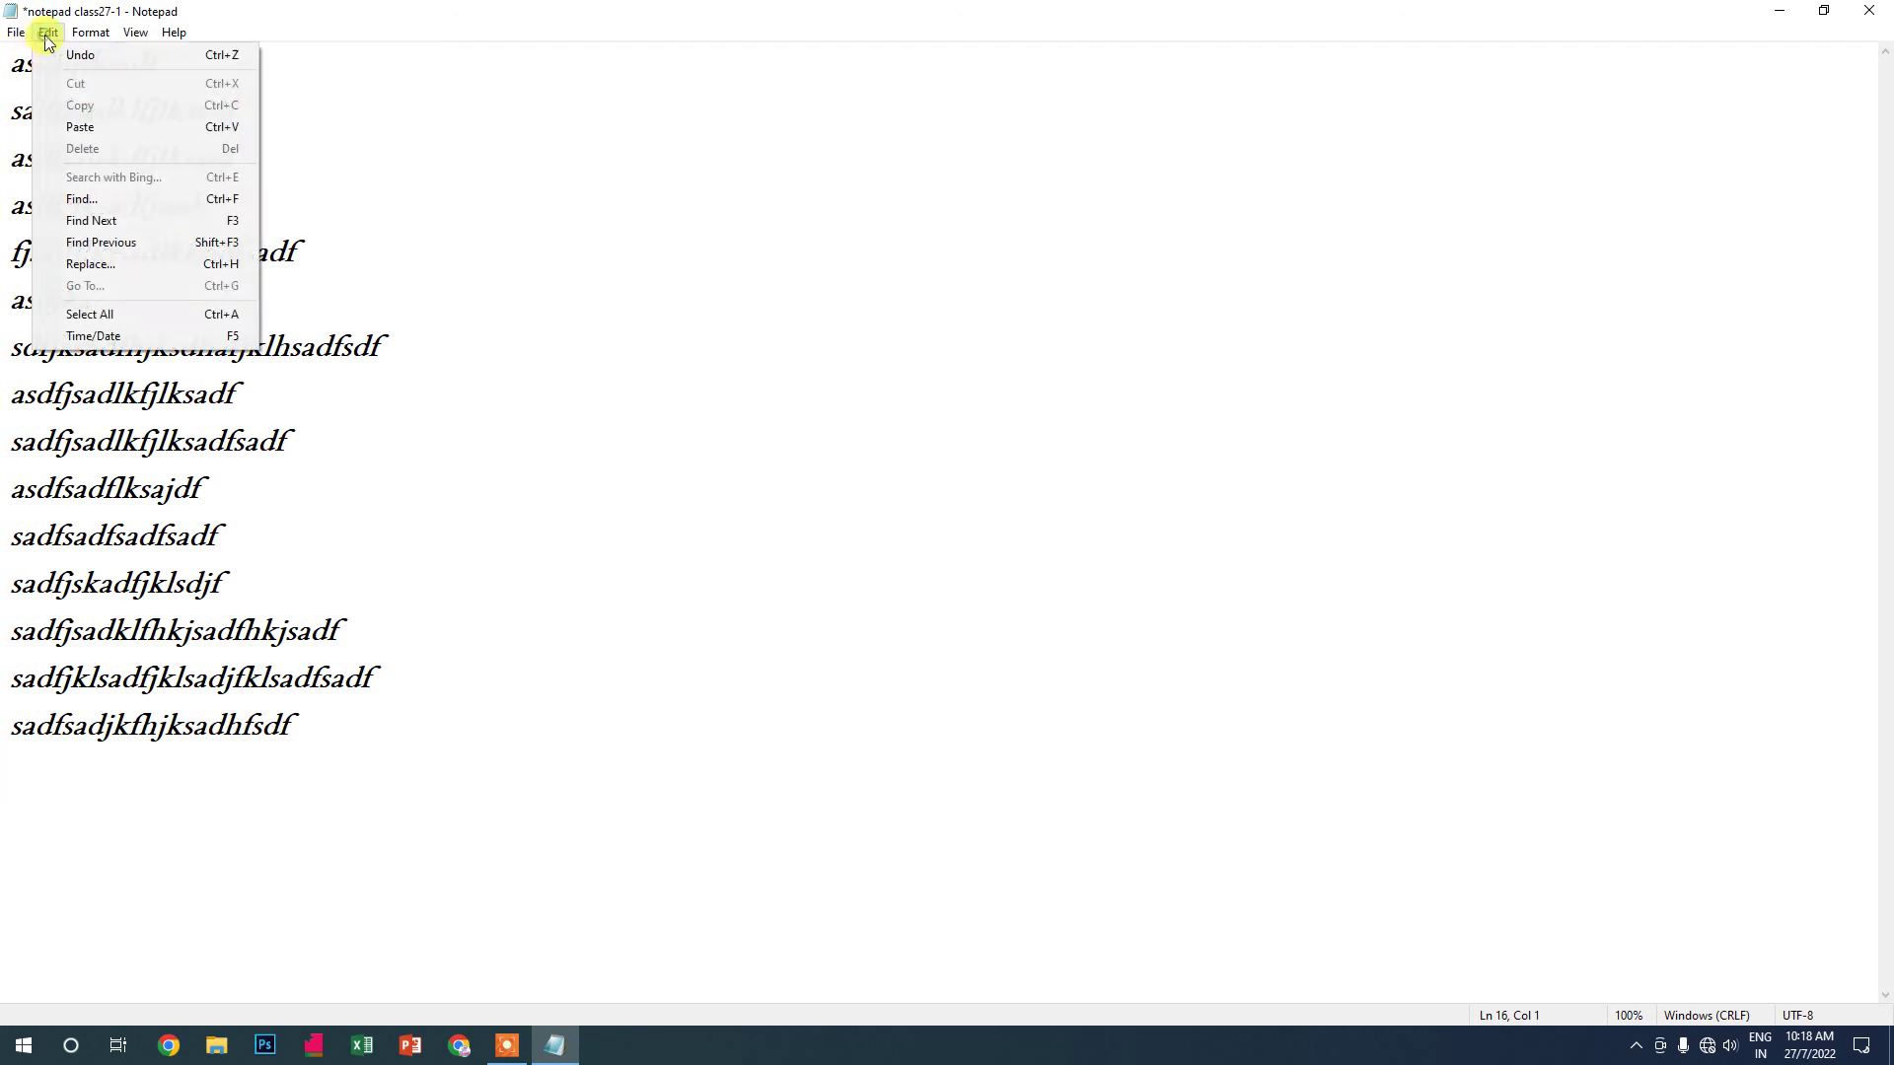
click(78, 133)
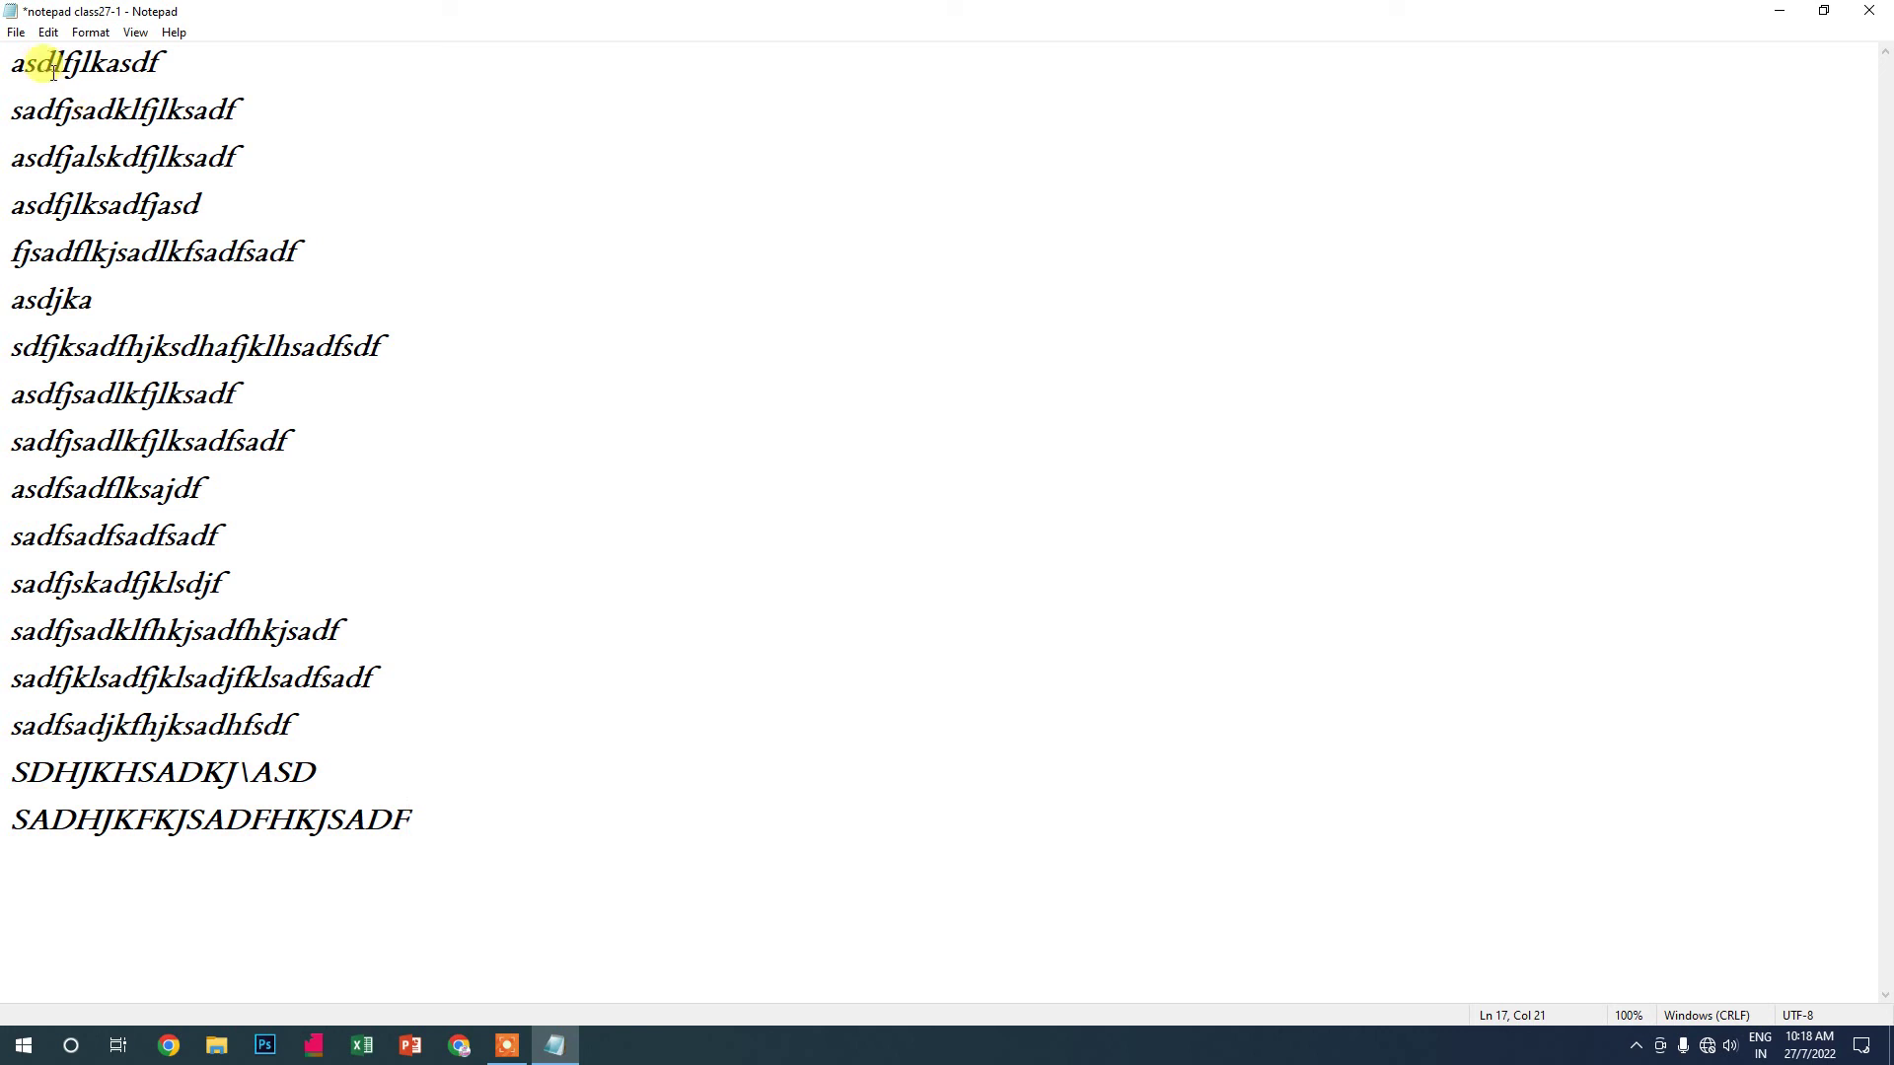
click(46, 32)
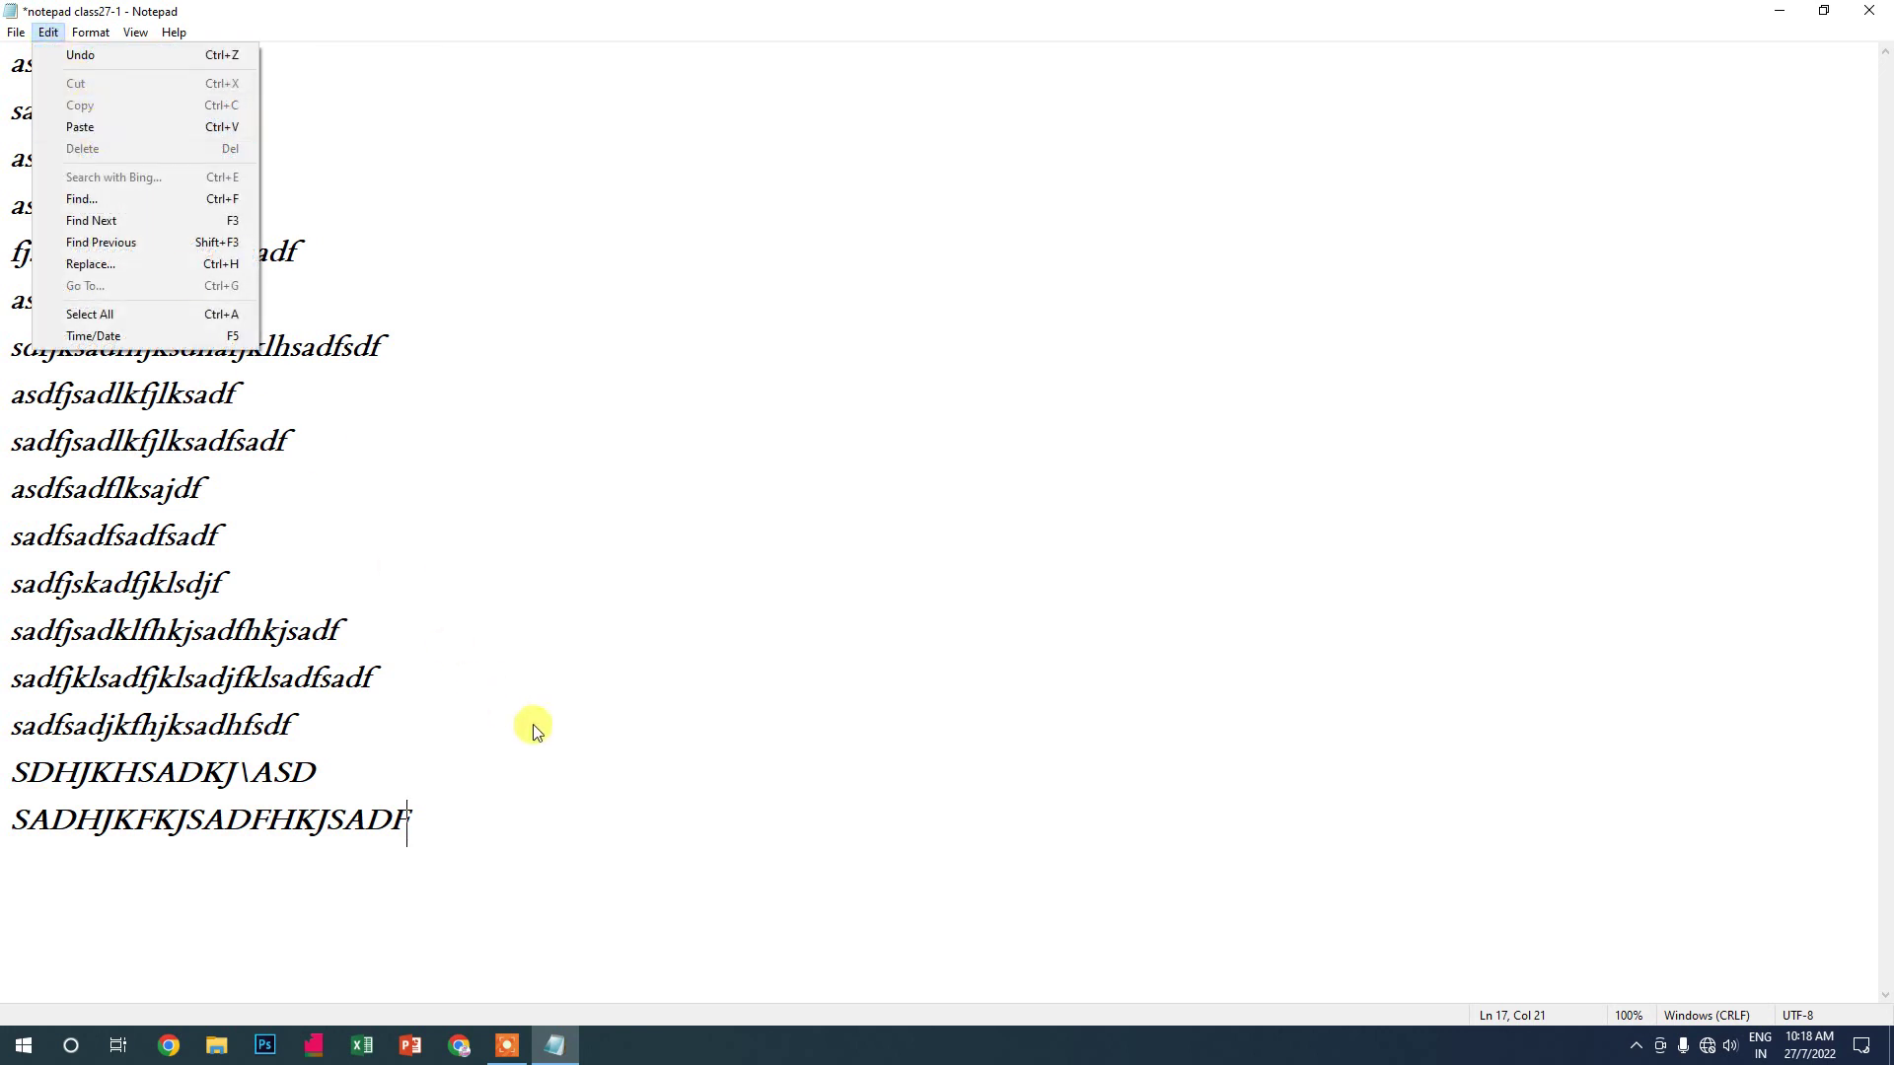
click(606, 773)
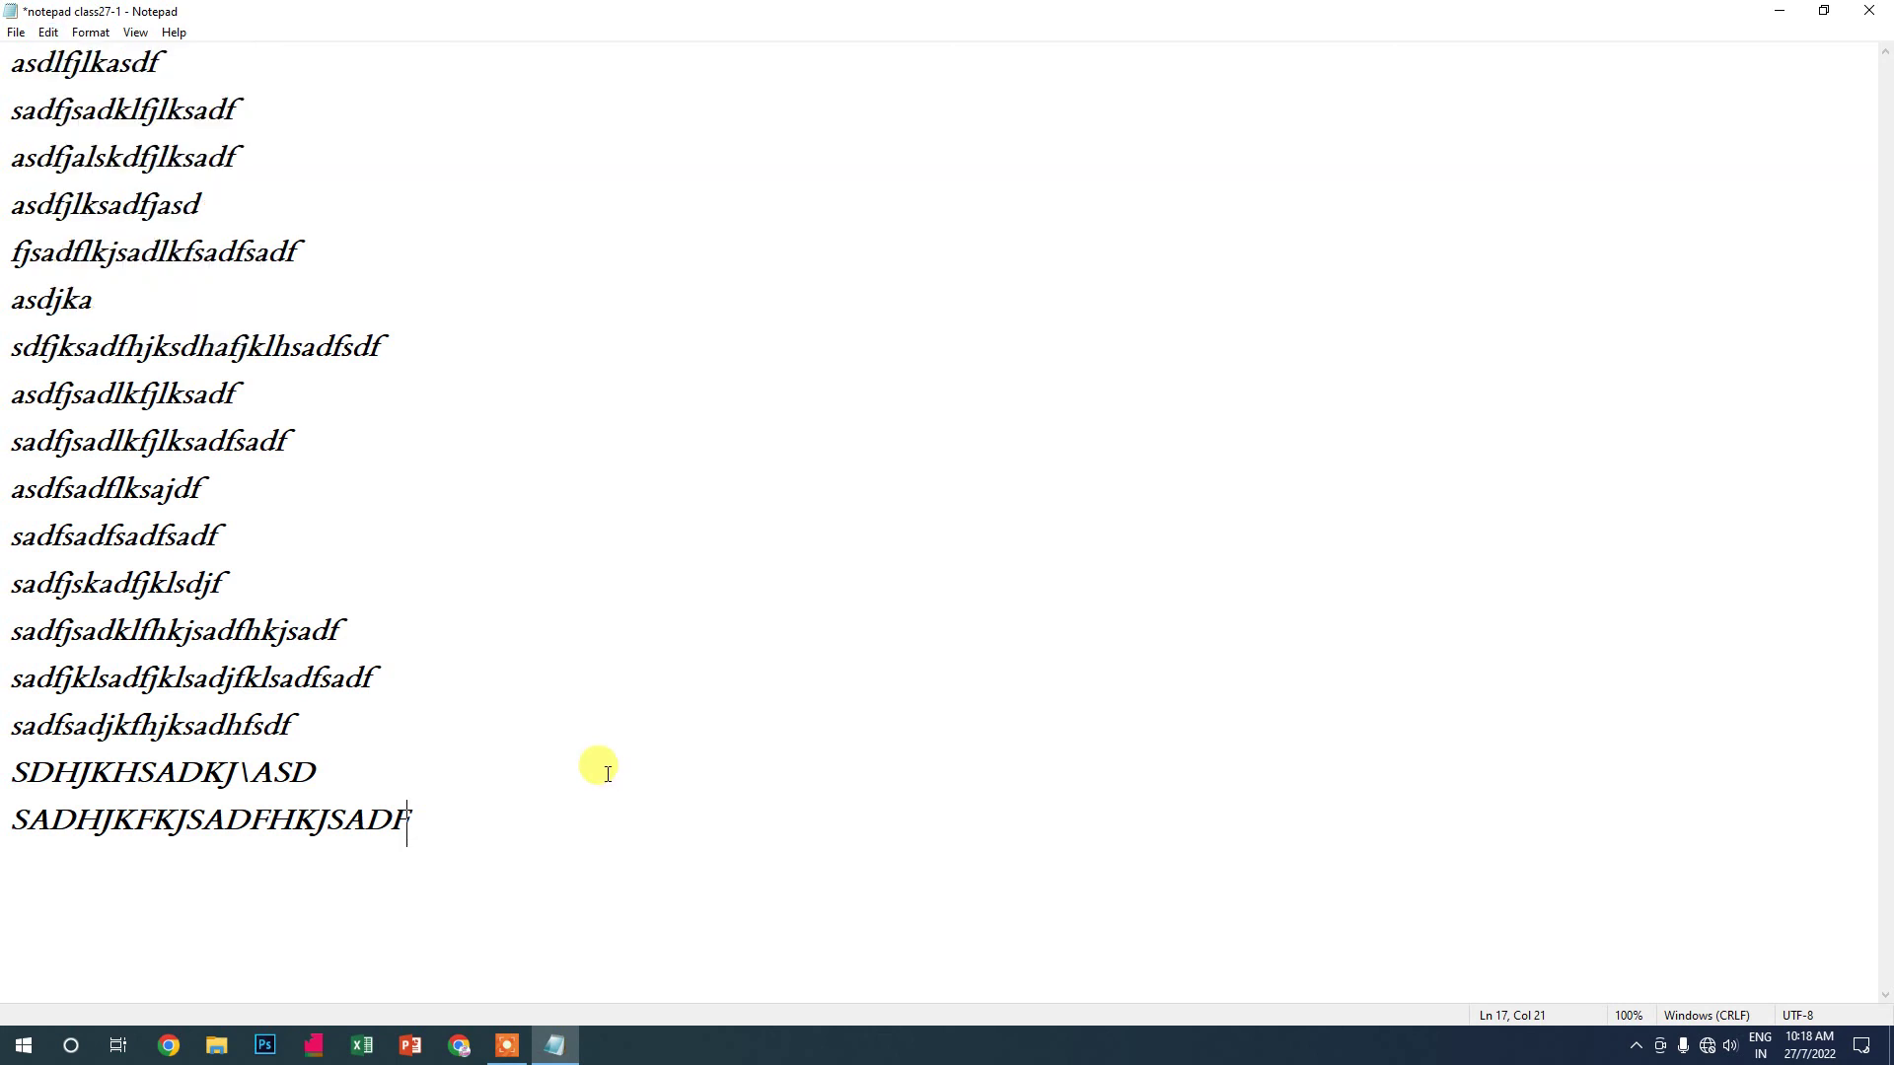
text(SDHJKHSADKJ\ASD SADHJKFKJSADFHKJSADF)
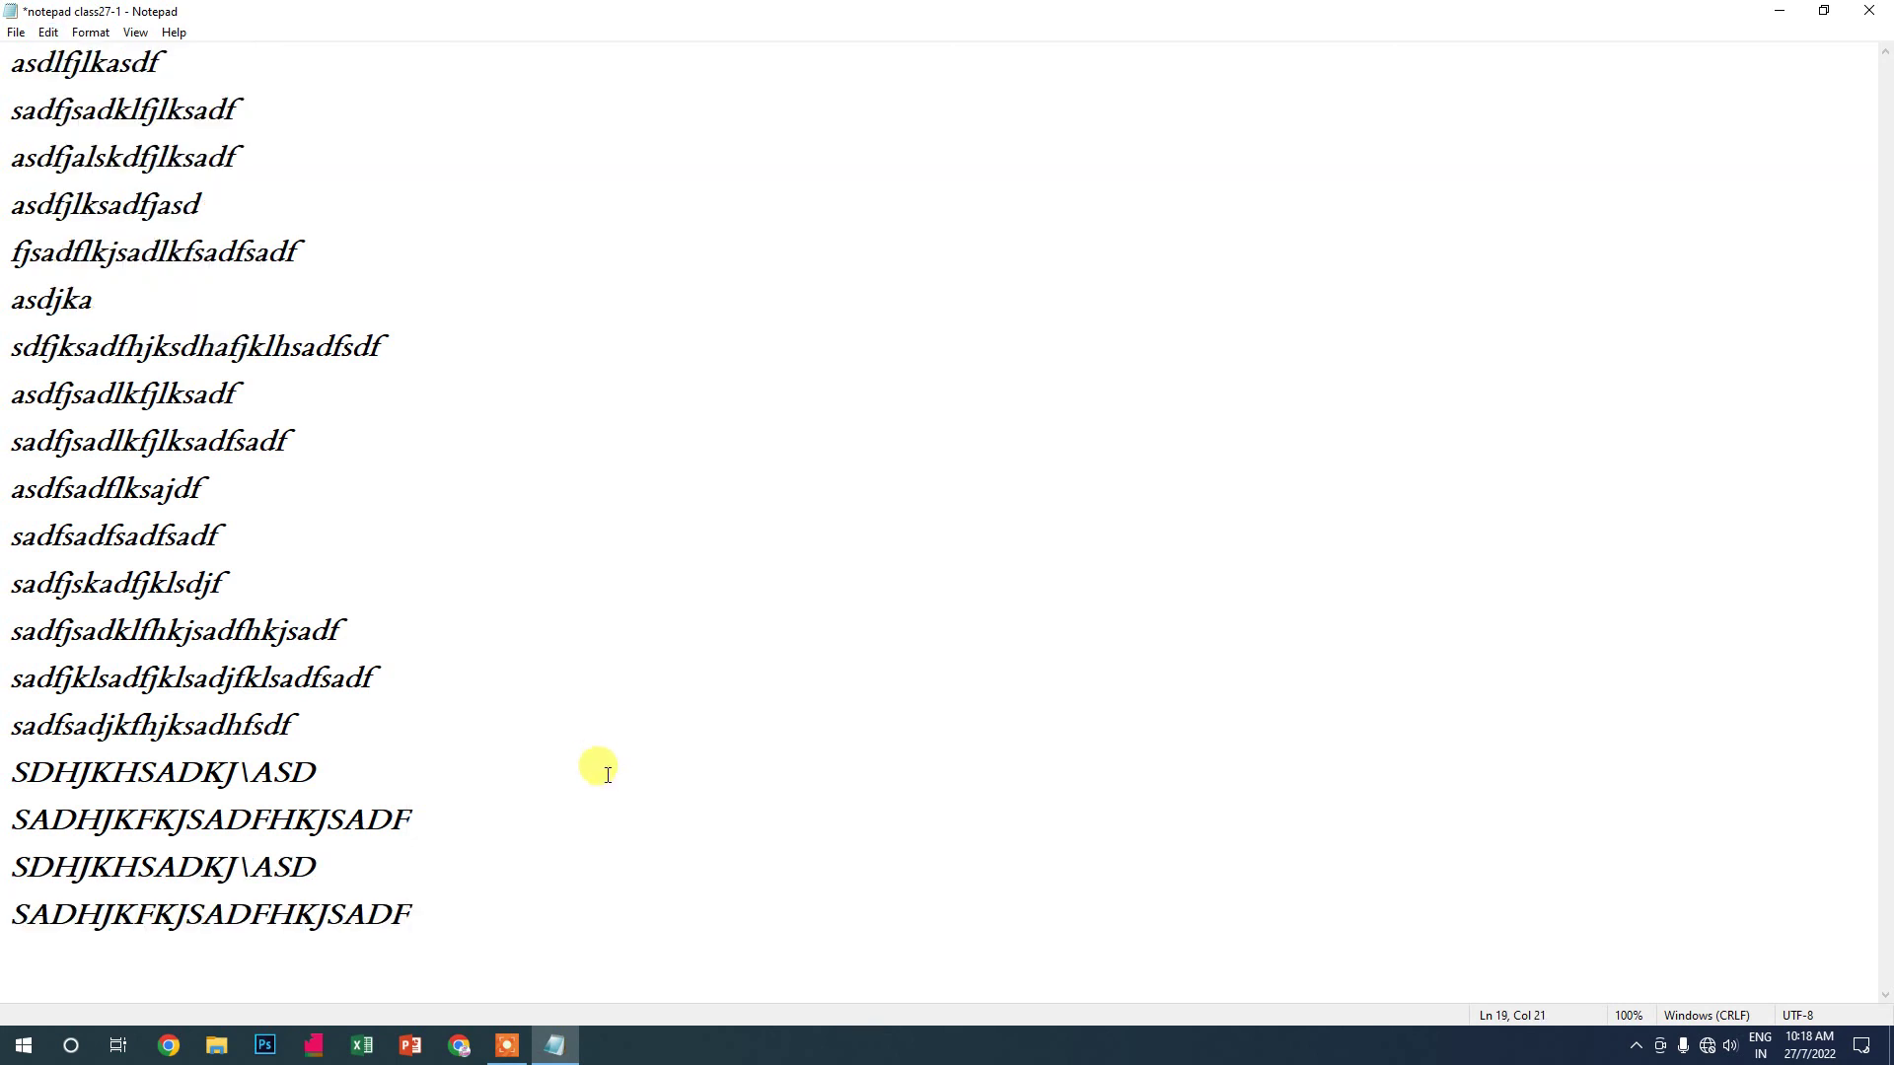
text(SDHJKHSADKJ\ASD SADHJKFKJSADFHKJSADF)
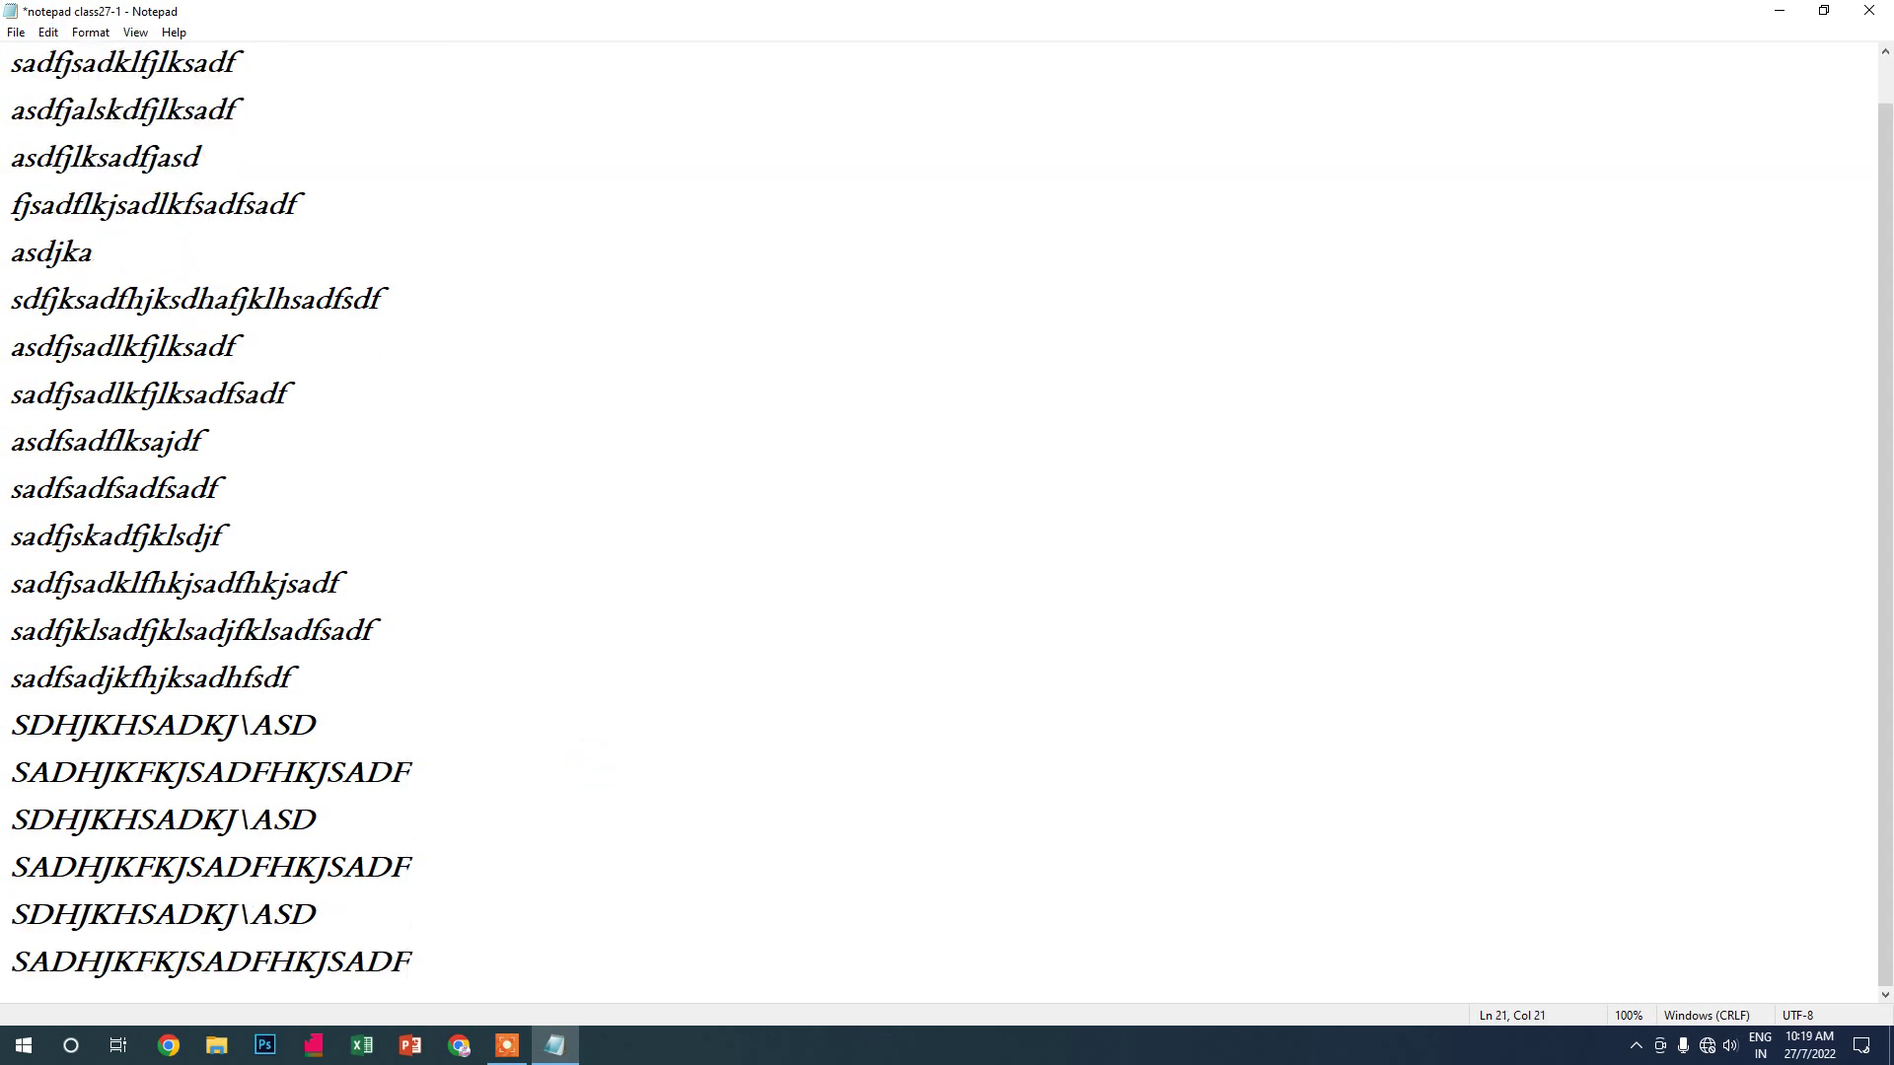
text(SDHJKHSADKJ\ASD SADHJKFKJSADFHKJSADF)
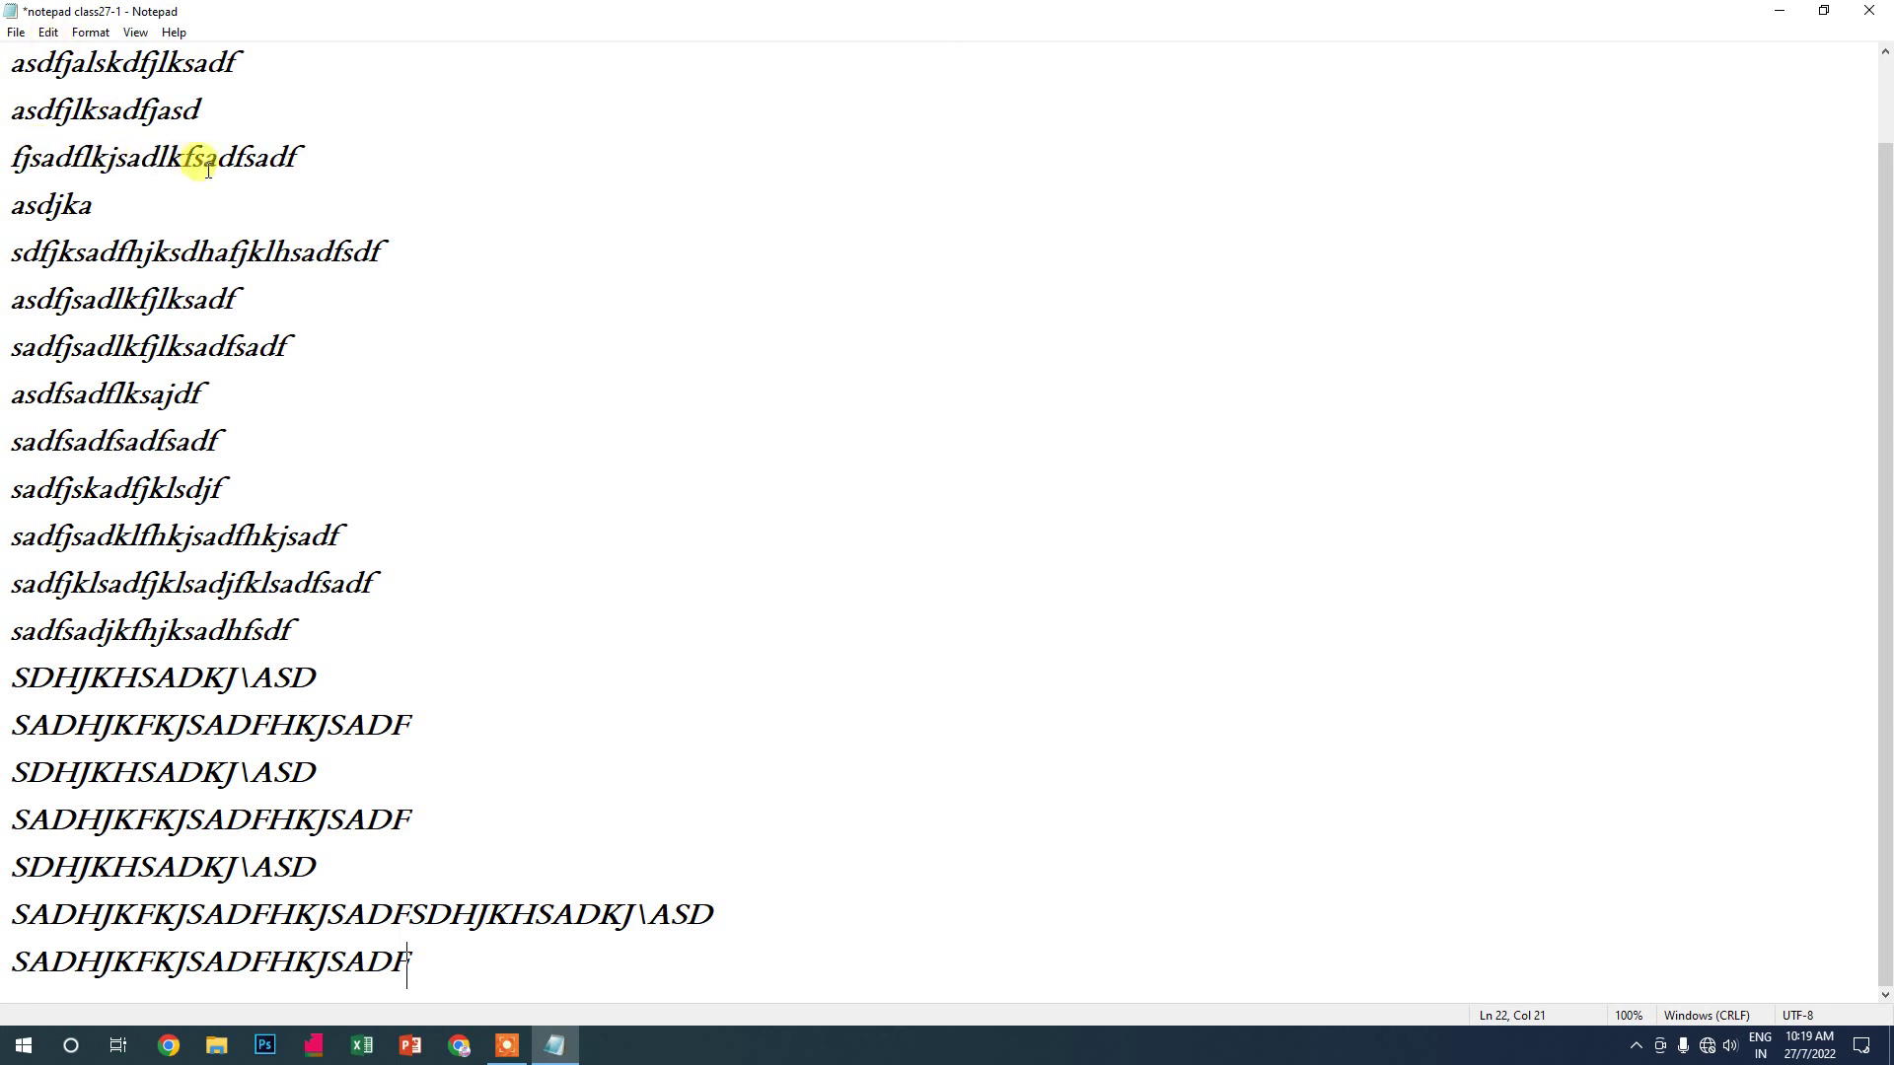
Append ' siva' to the asdjka line, then select and copy the word siva
click(138, 202)
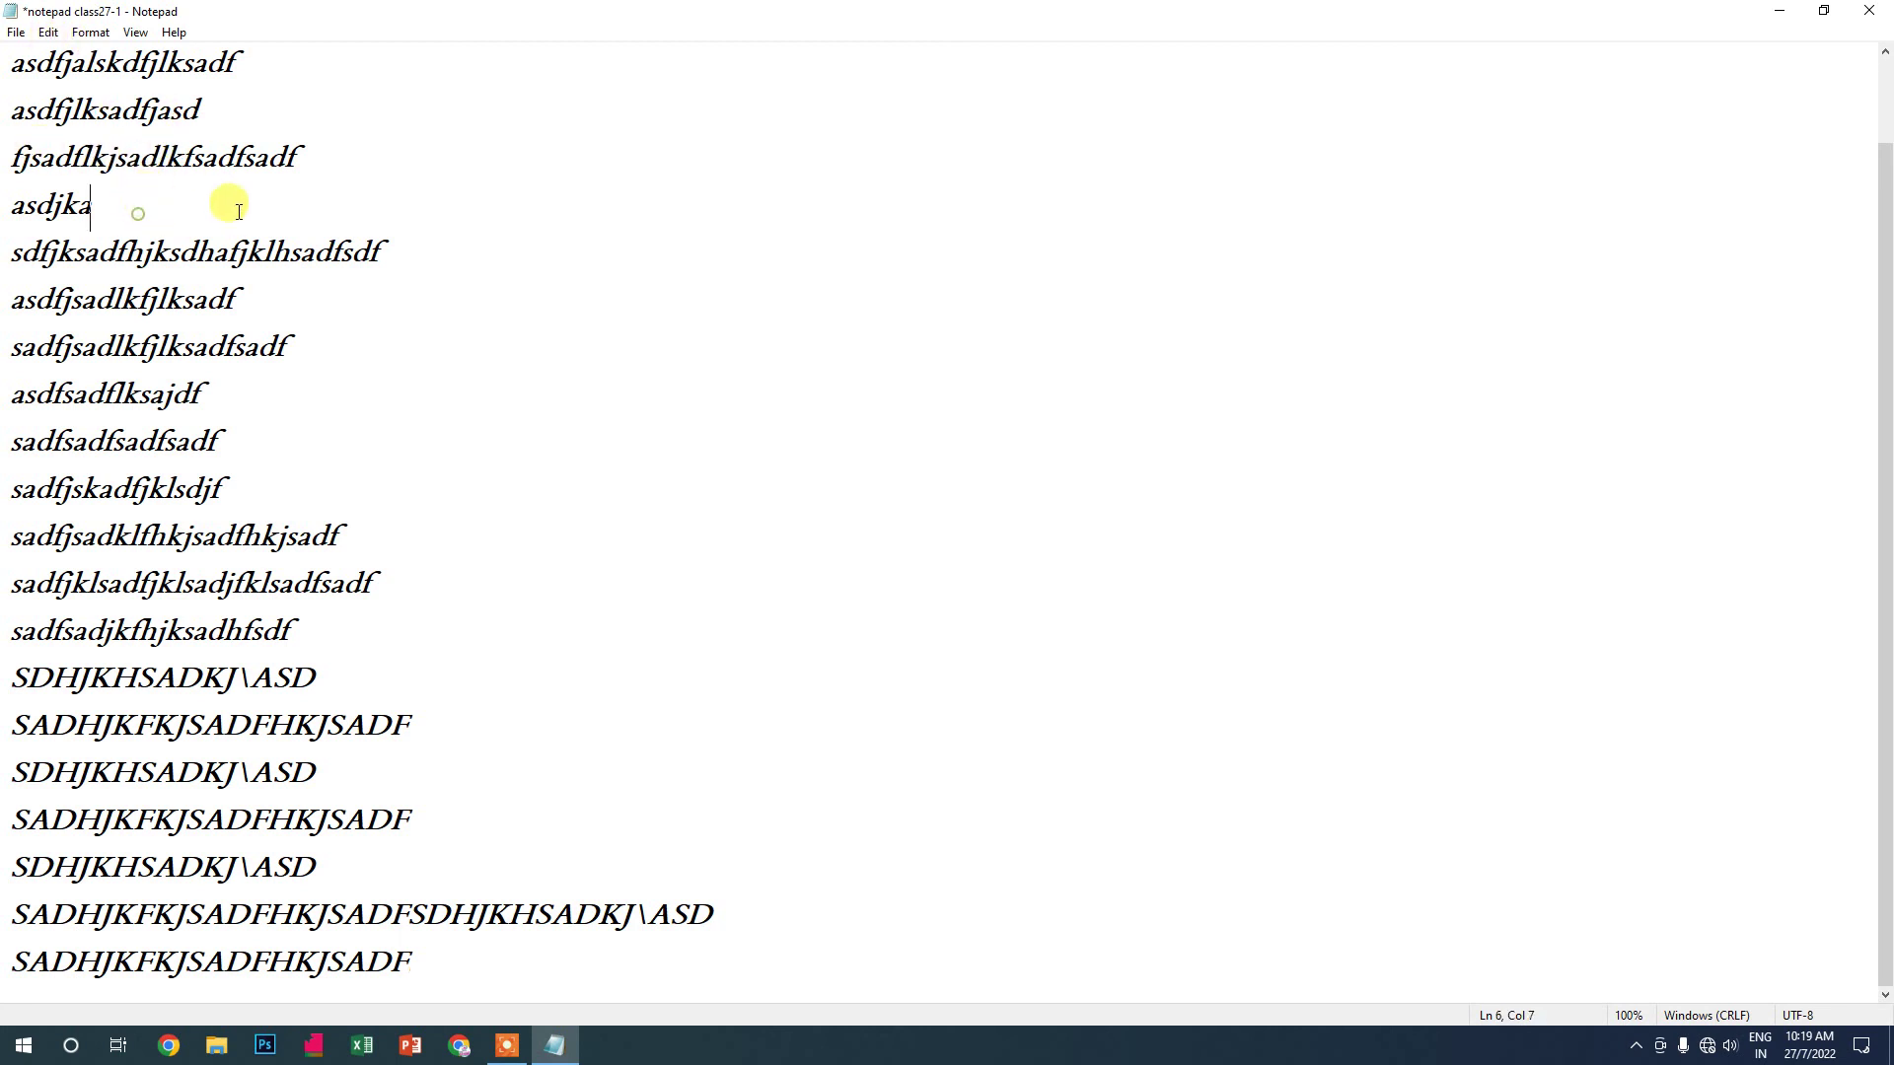
text(s)
text(iva)
click(221, 489)
drag(159, 207, 100, 205)
click(239, 487)
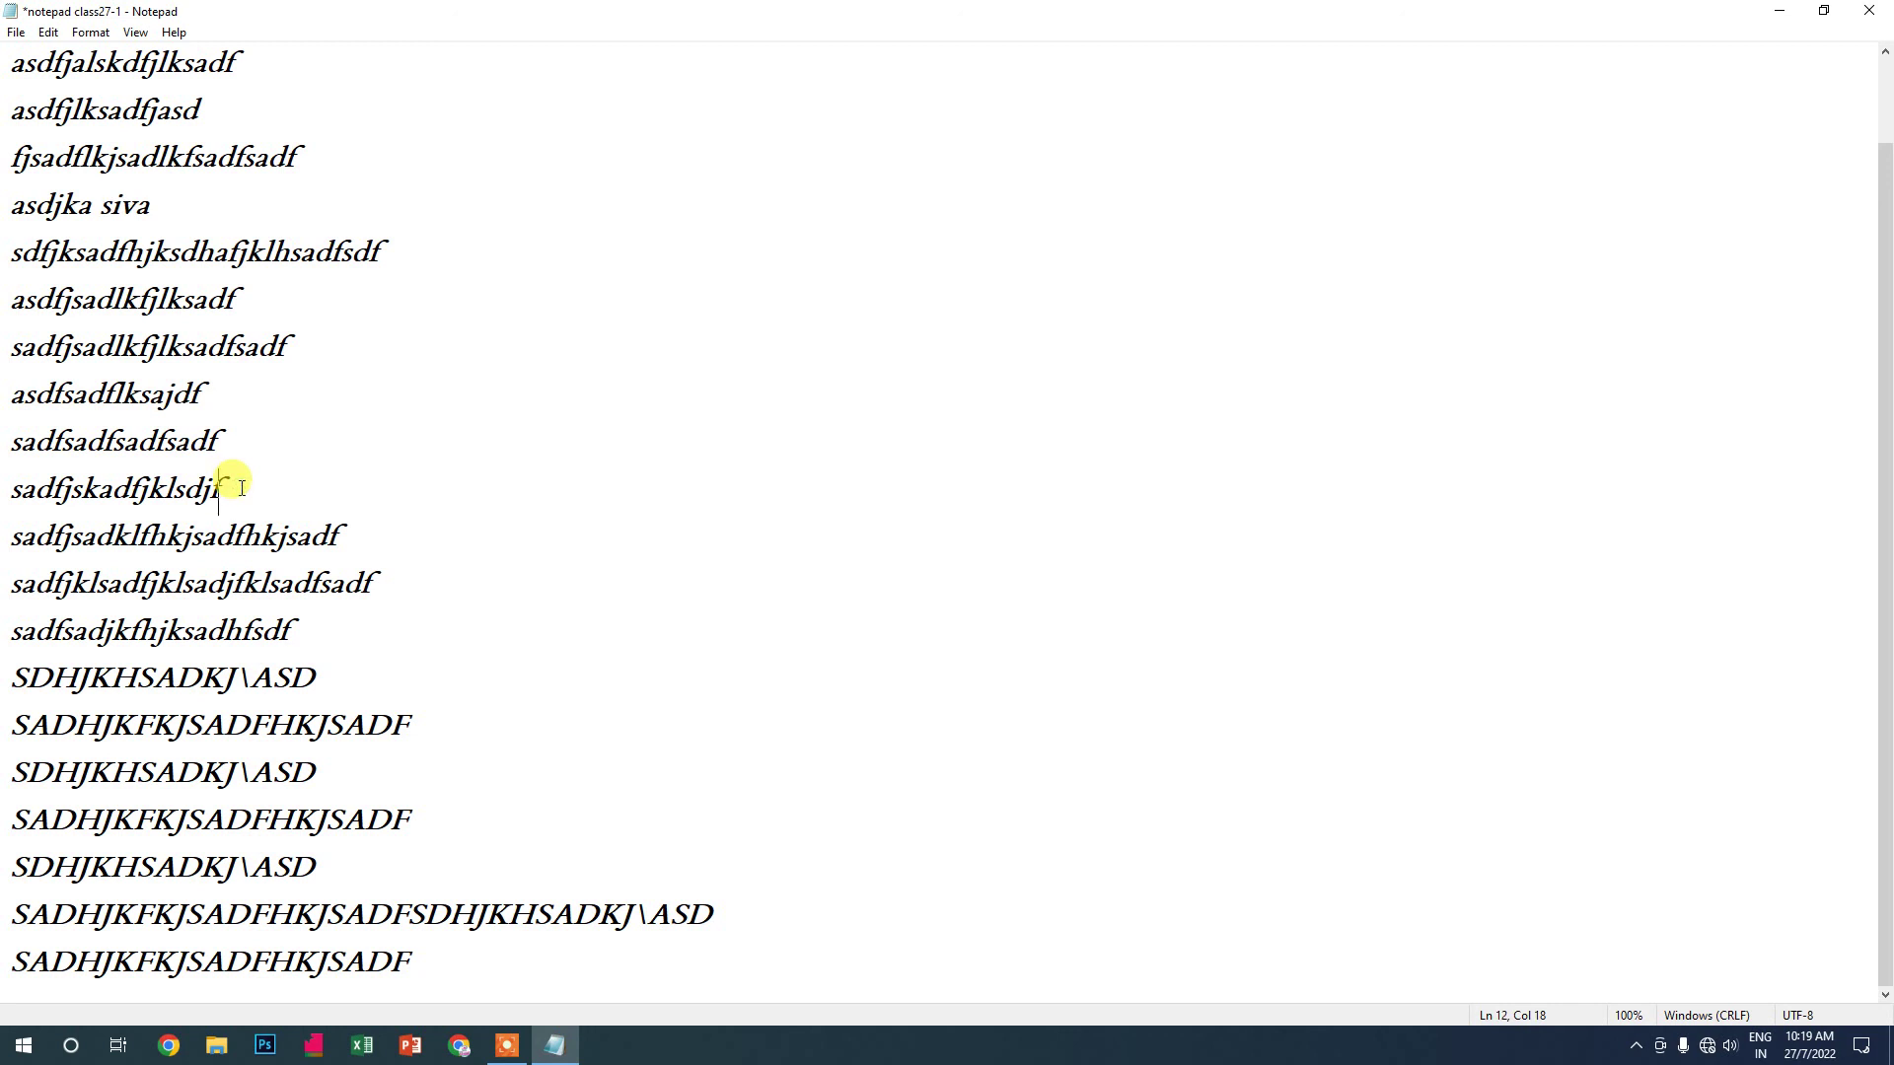
click(150, 206)
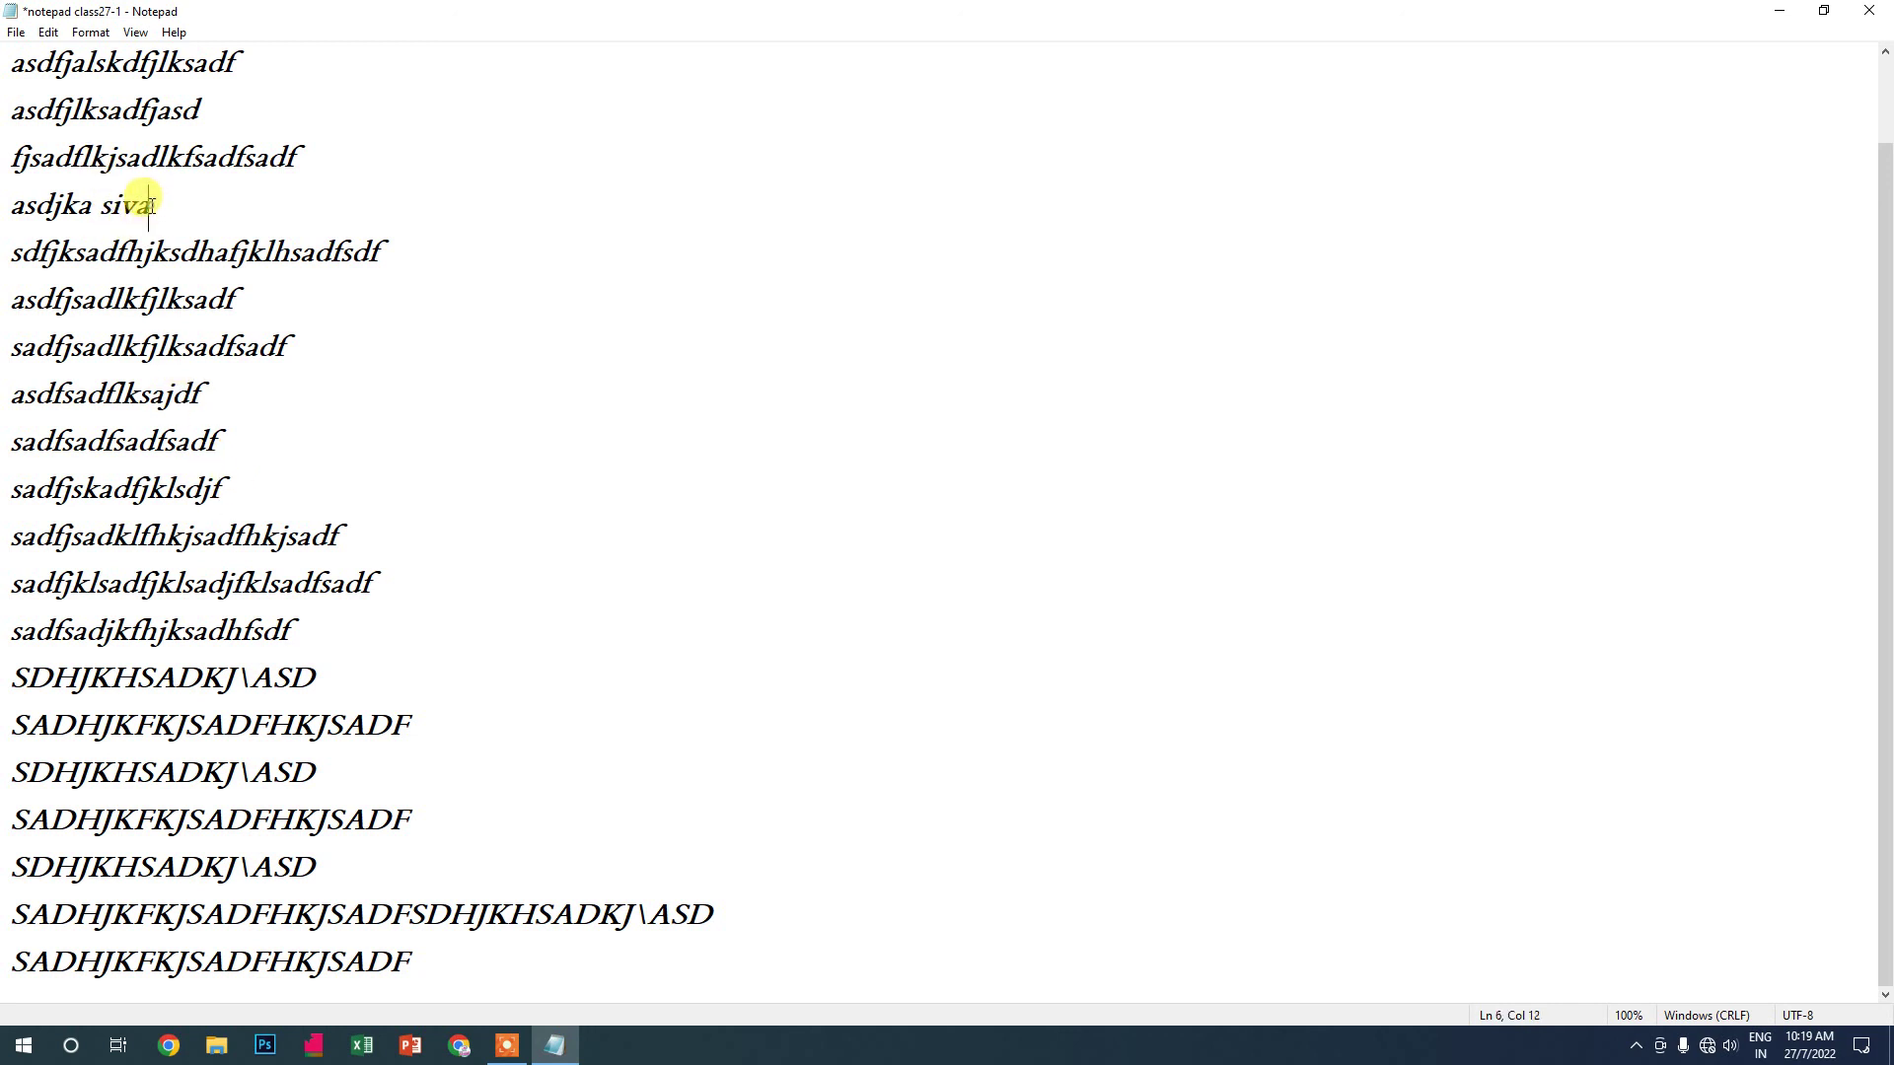
drag(151, 206, 98, 204)
click(49, 33)
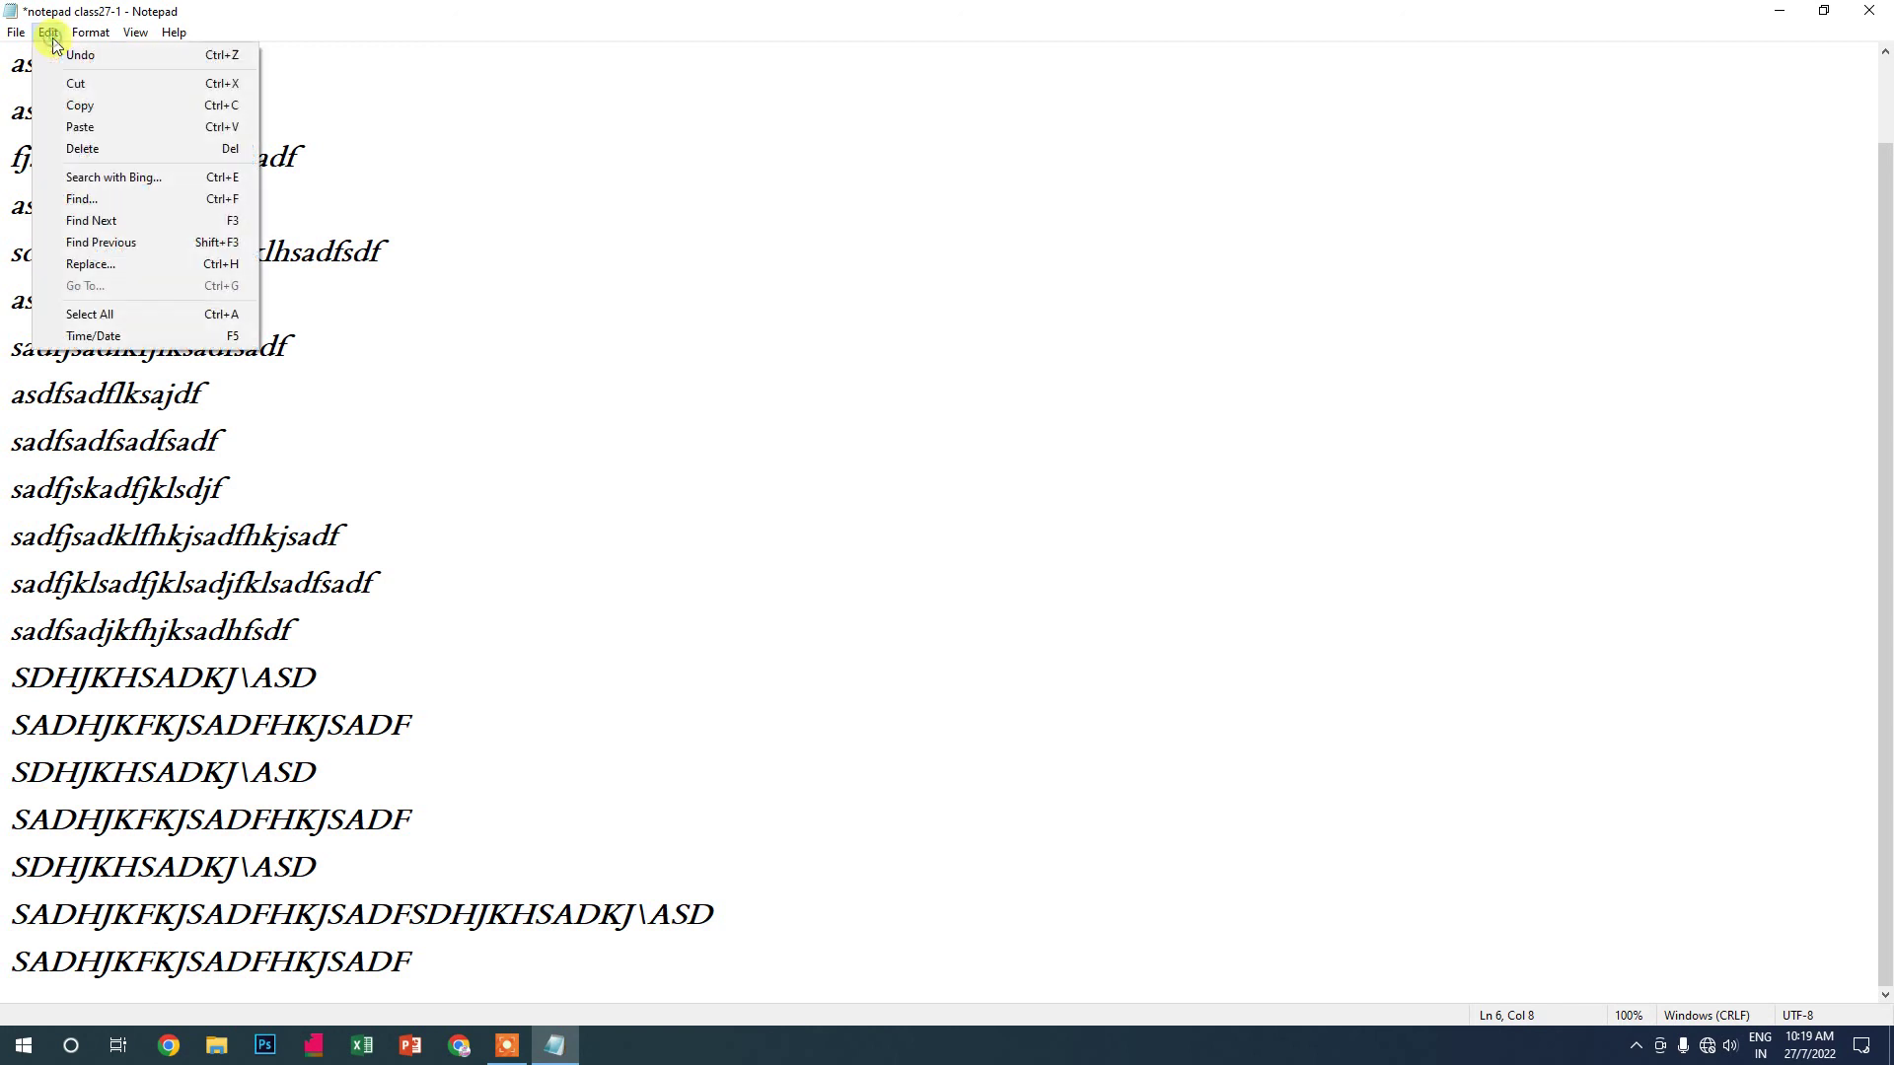
click(95, 105)
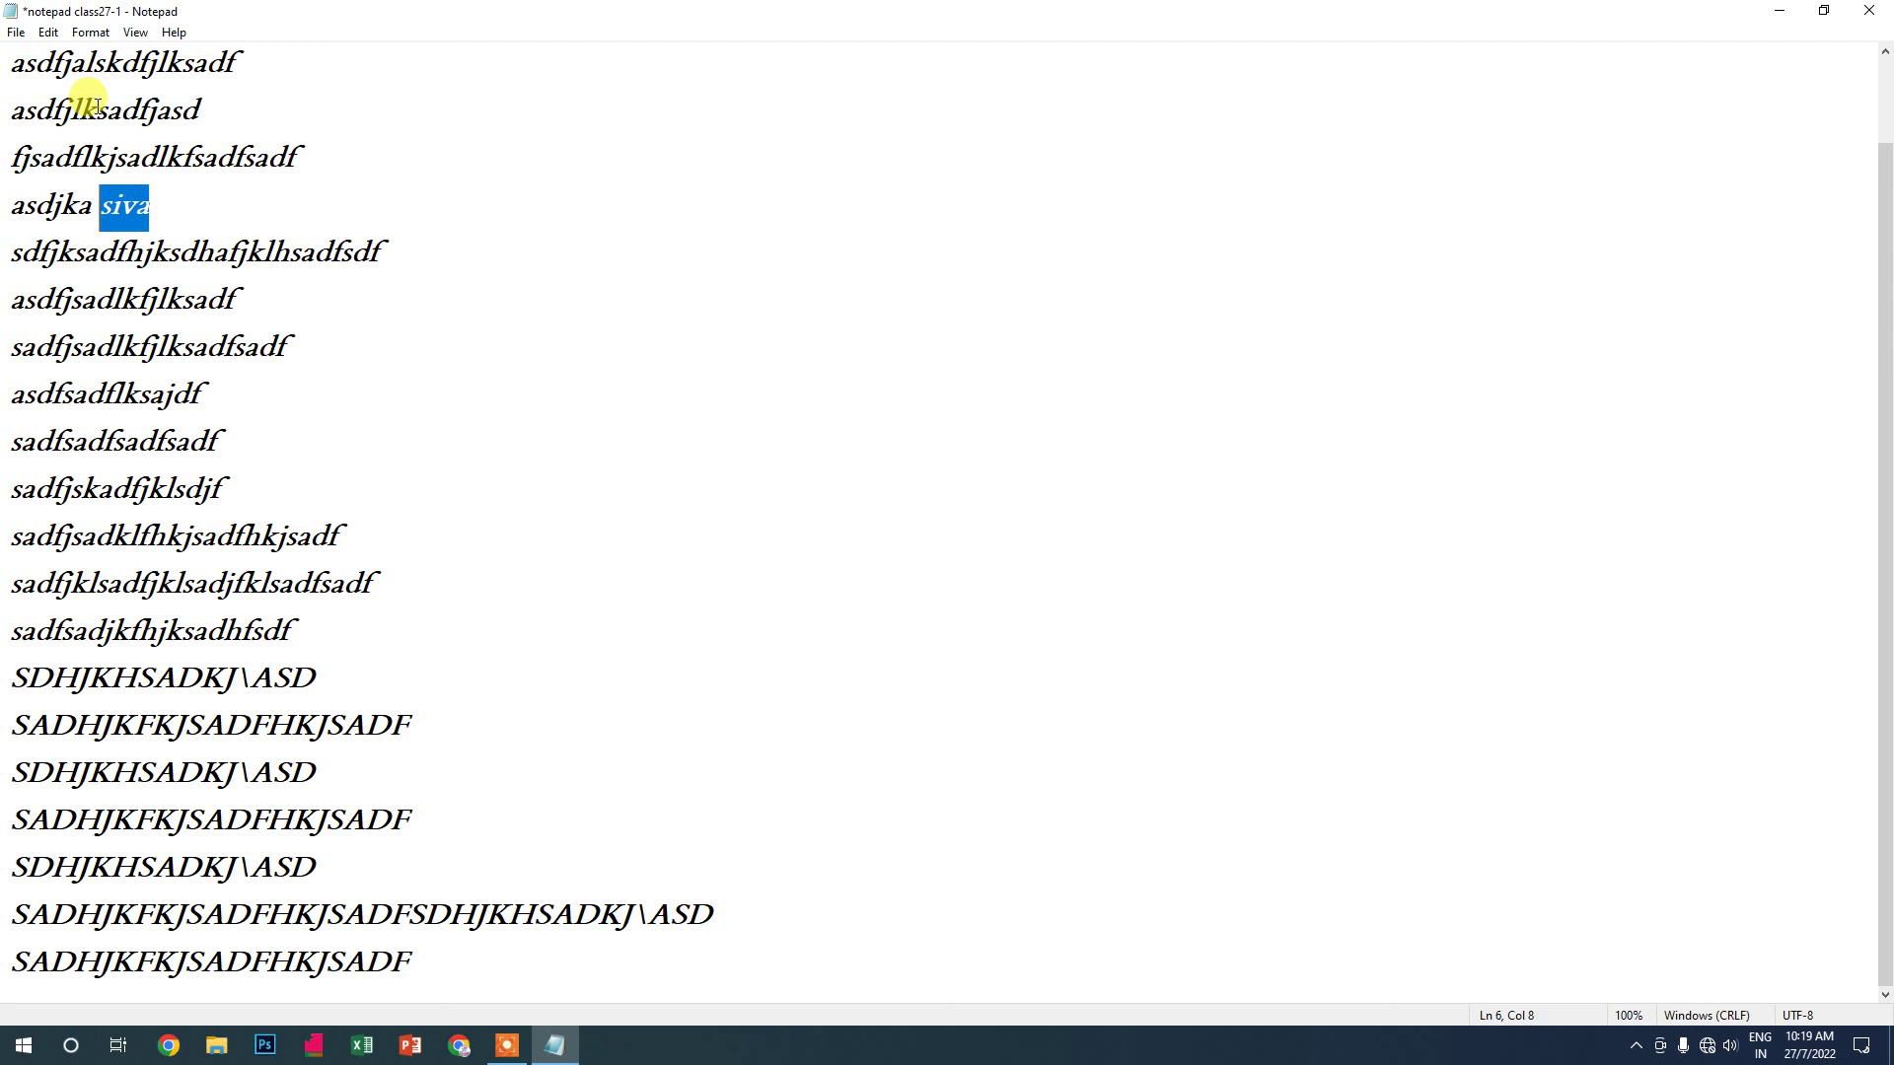
click(246, 452)
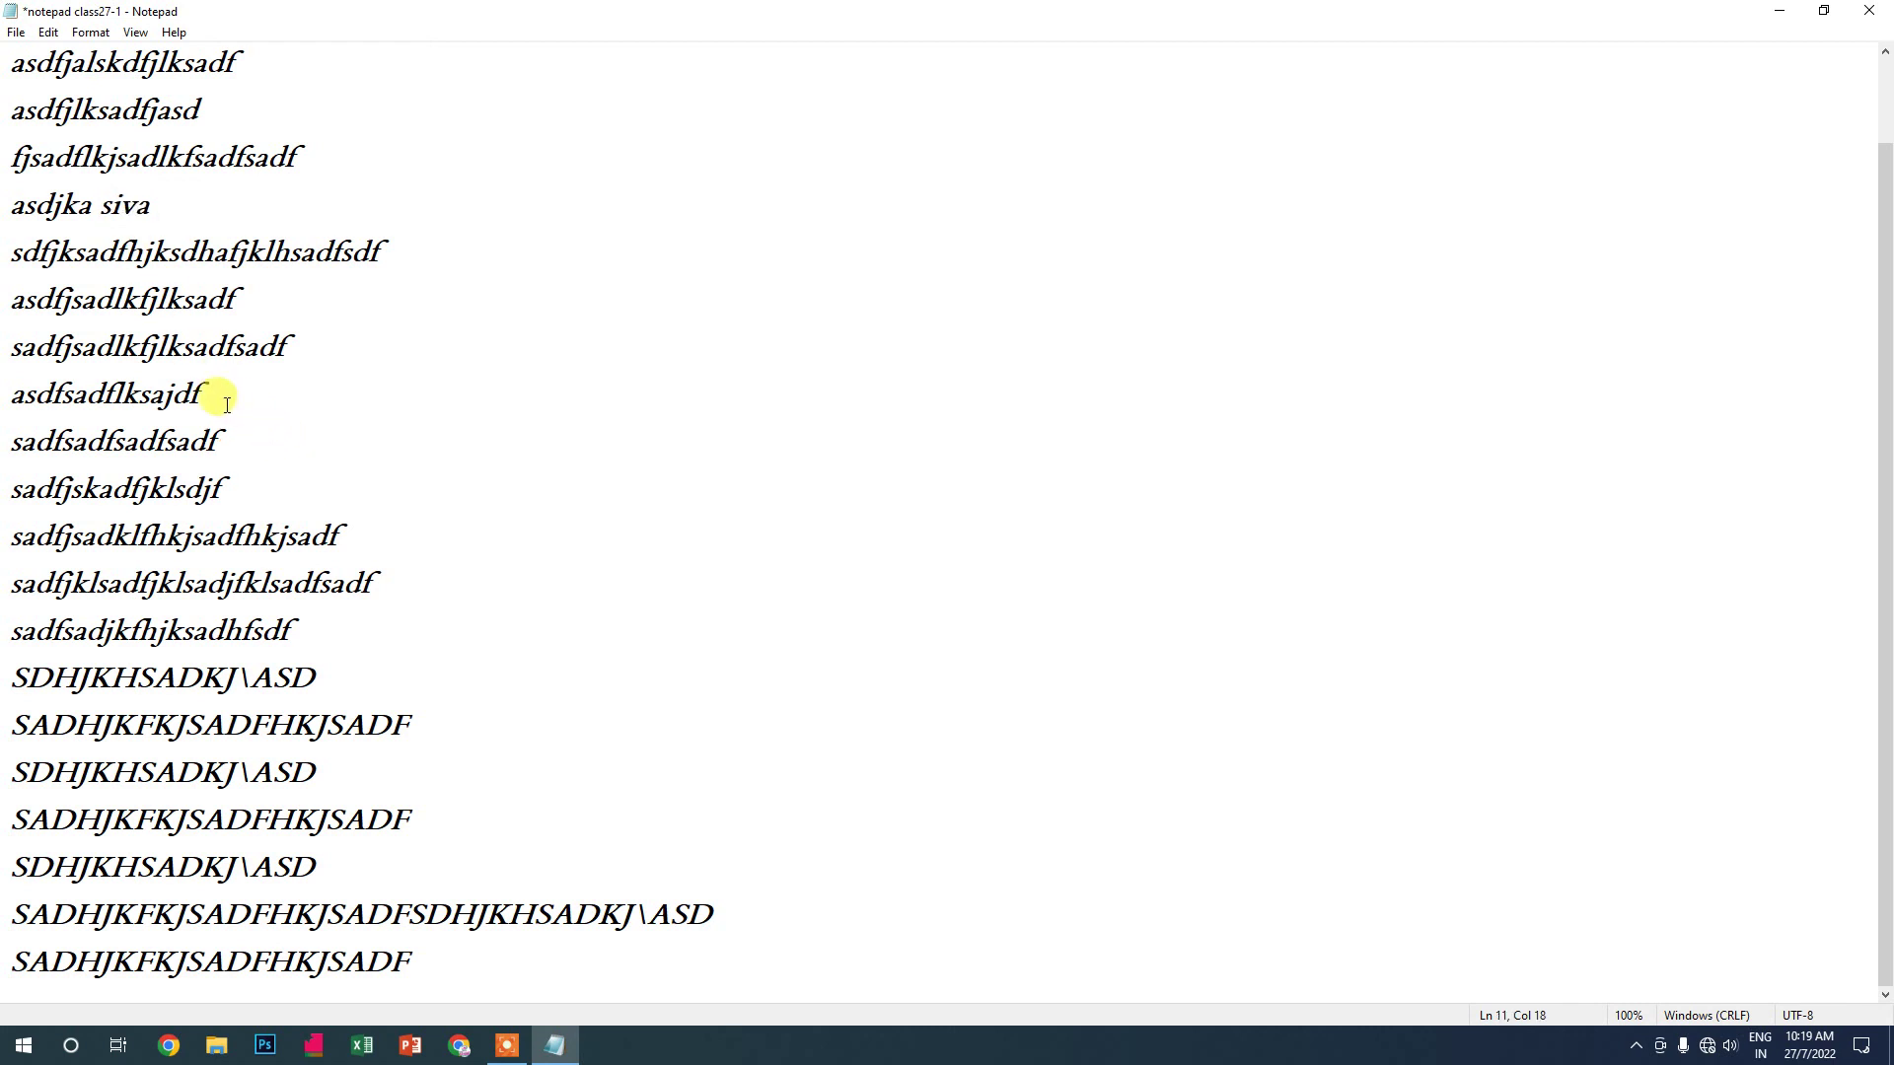
Paste siva at the end of lines 11, 13, 14 and 15
click(45, 32)
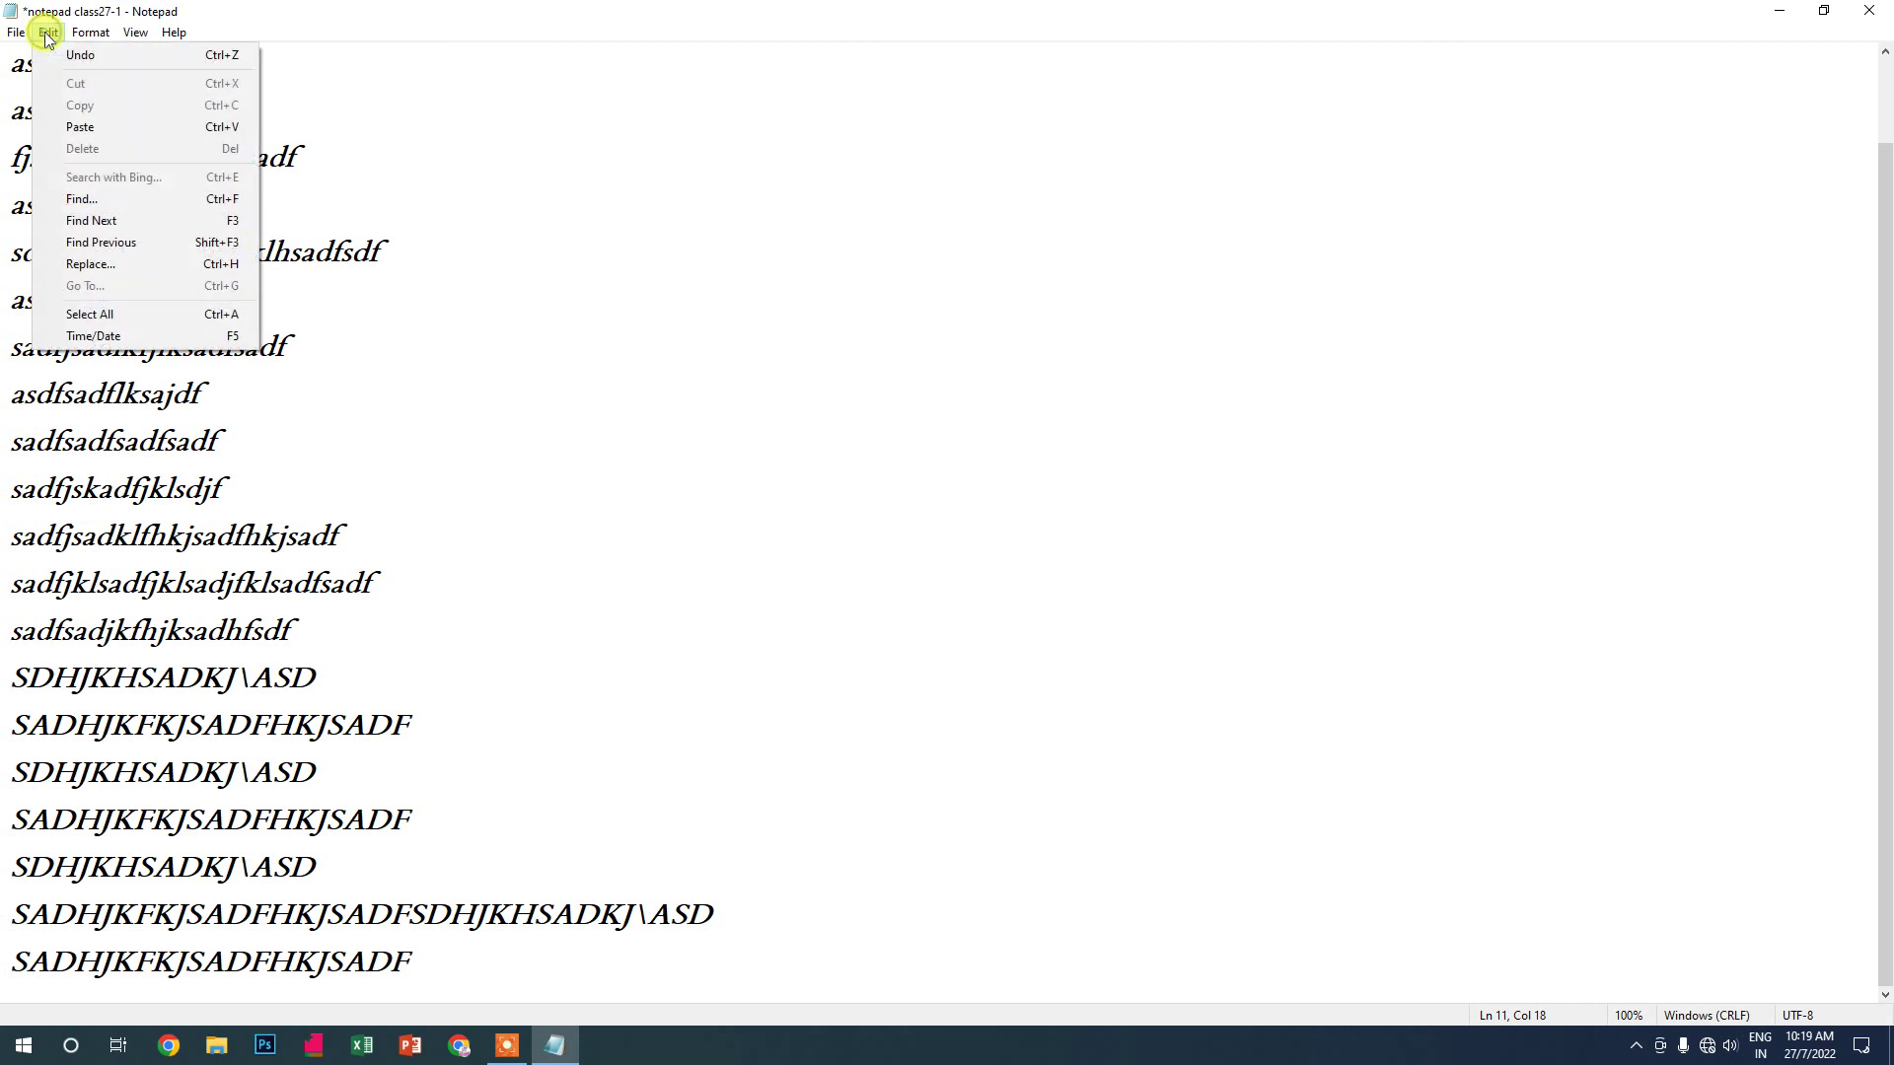
click(85, 129)
text(siva)
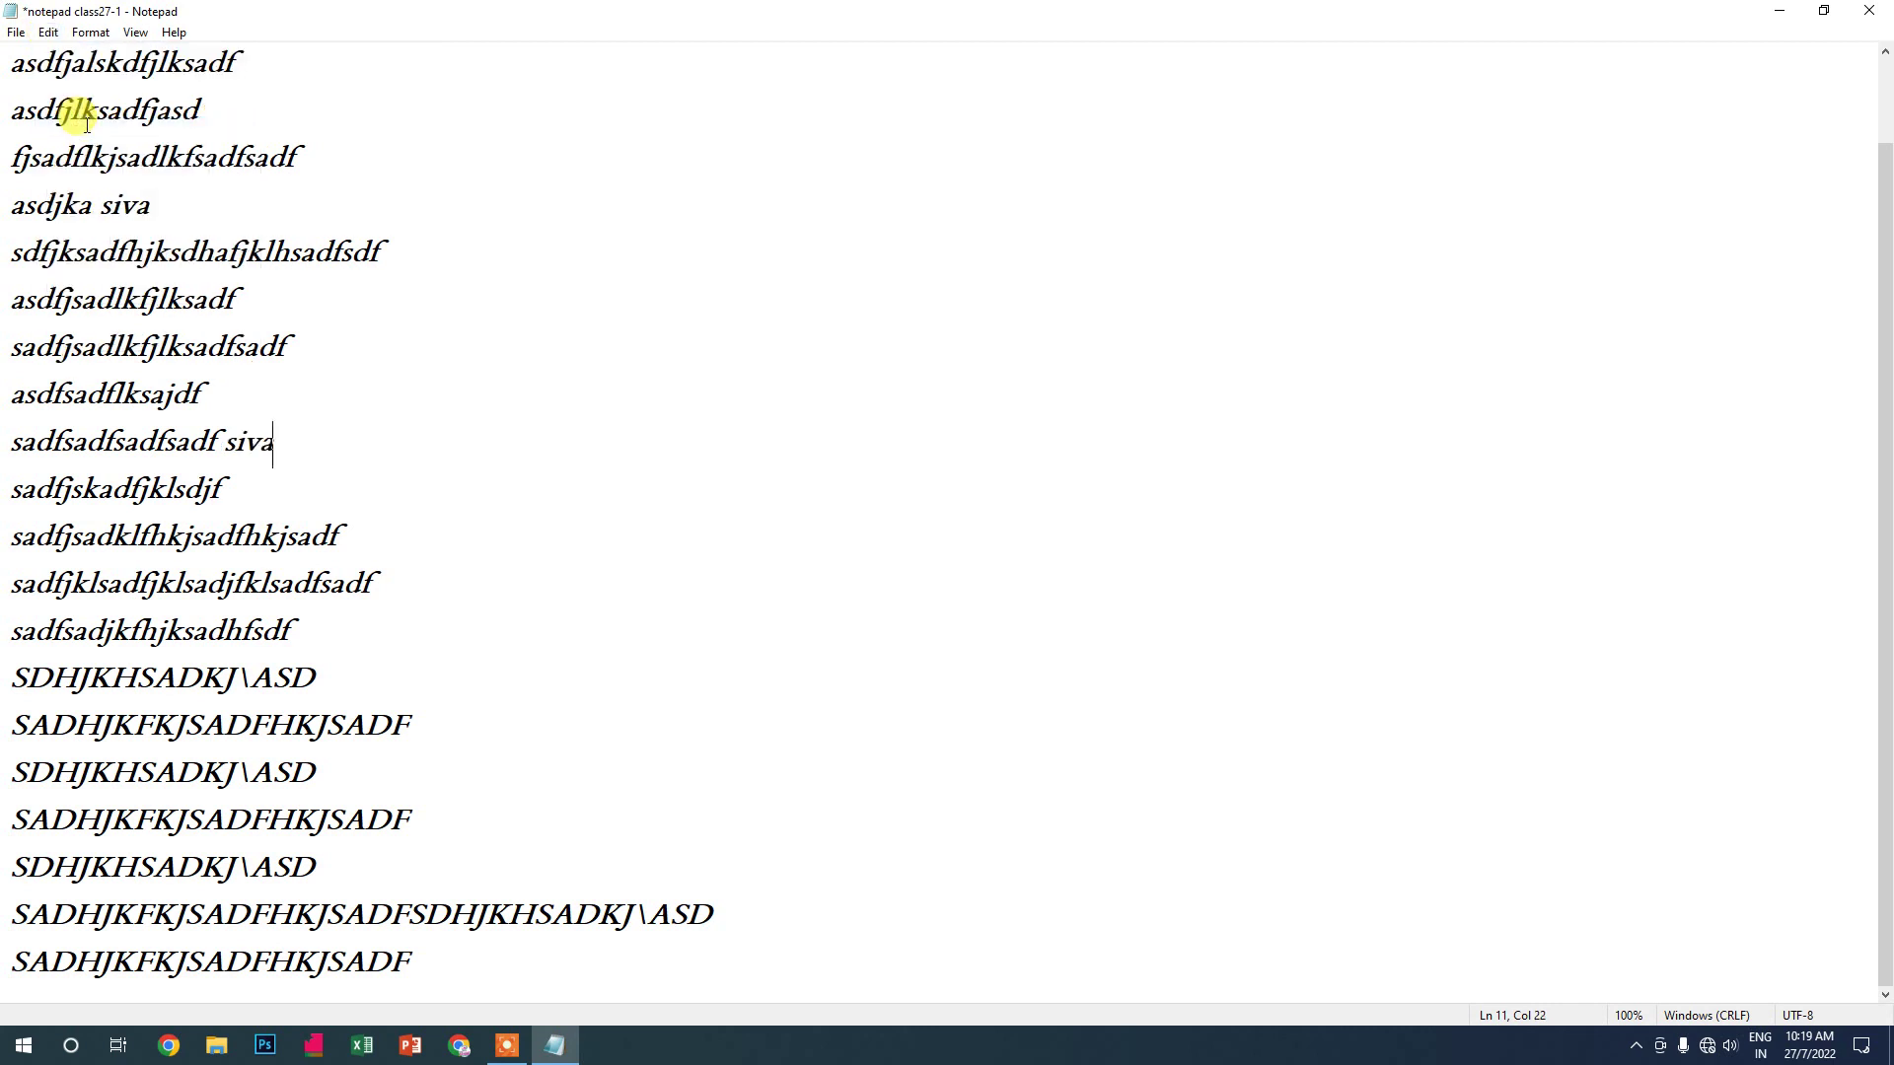
drag(224, 438, 275, 438)
key(ctrl+c)
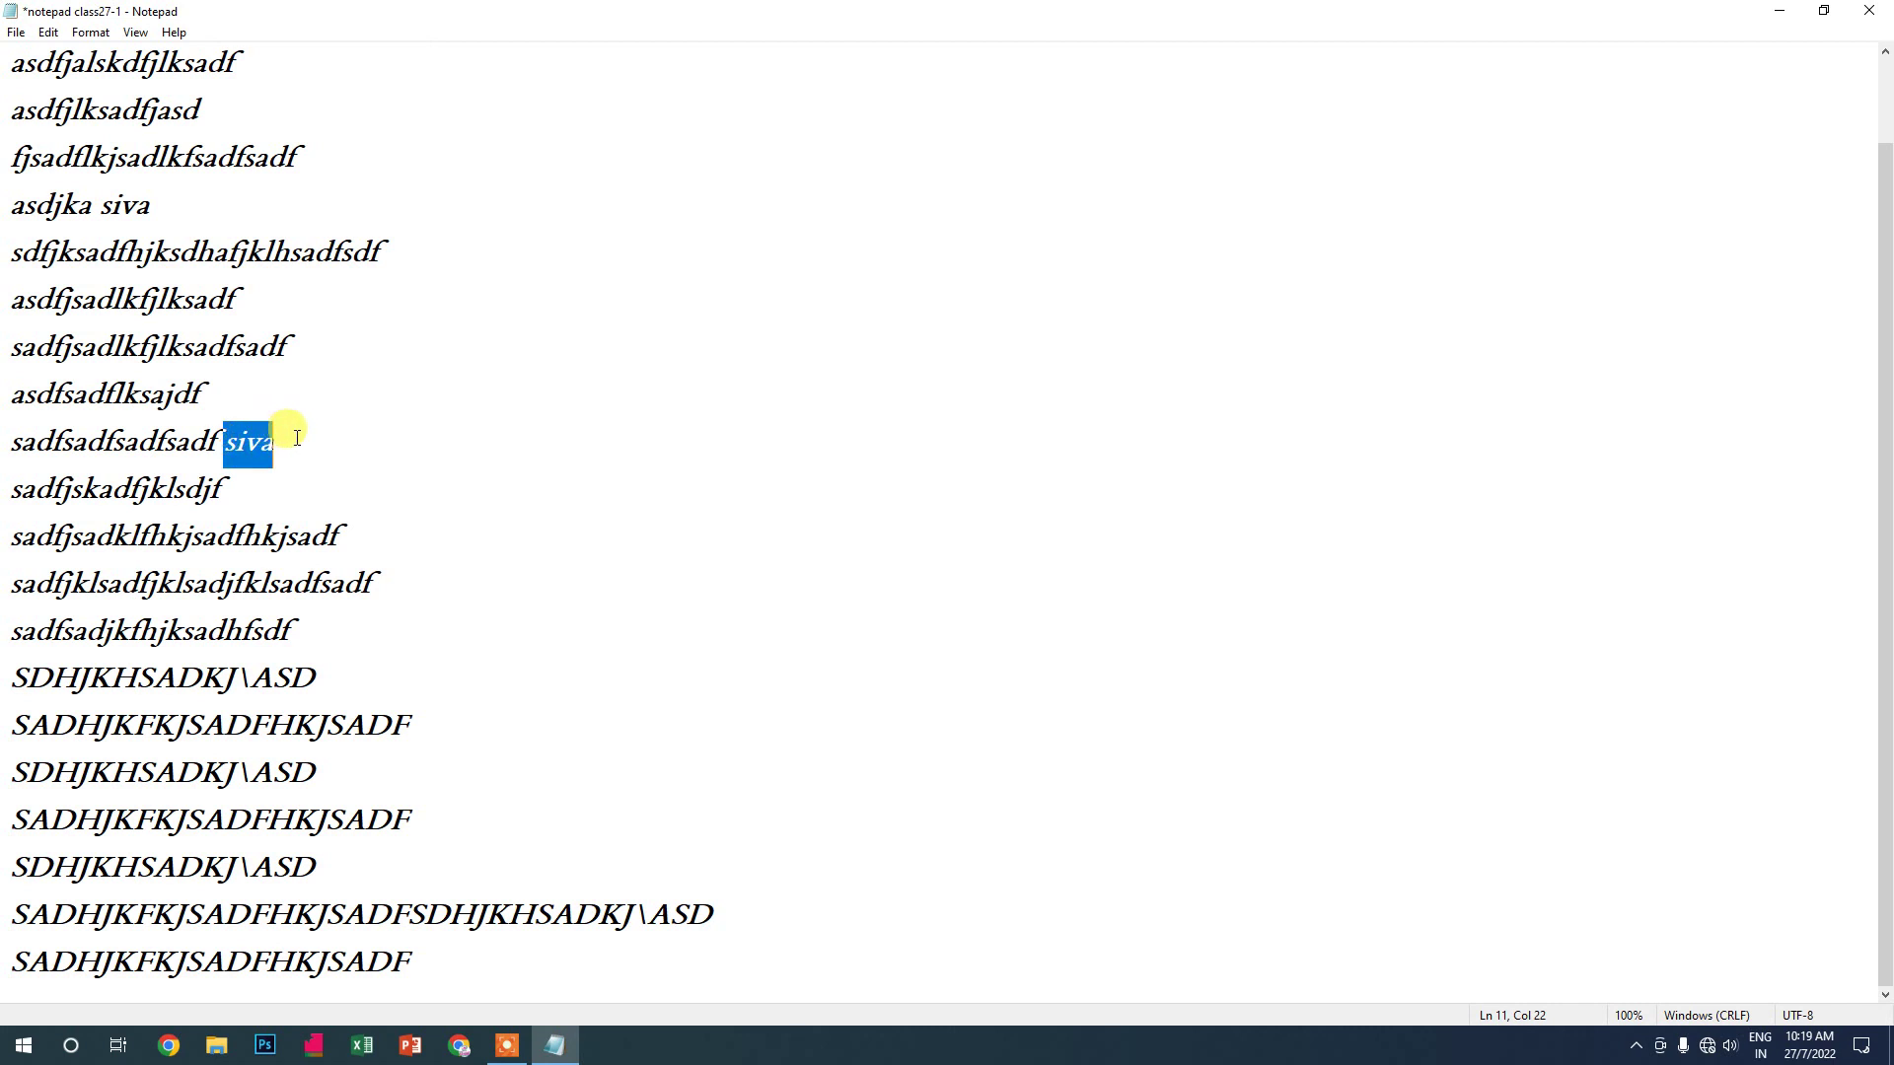
click(310, 396)
click(381, 518)
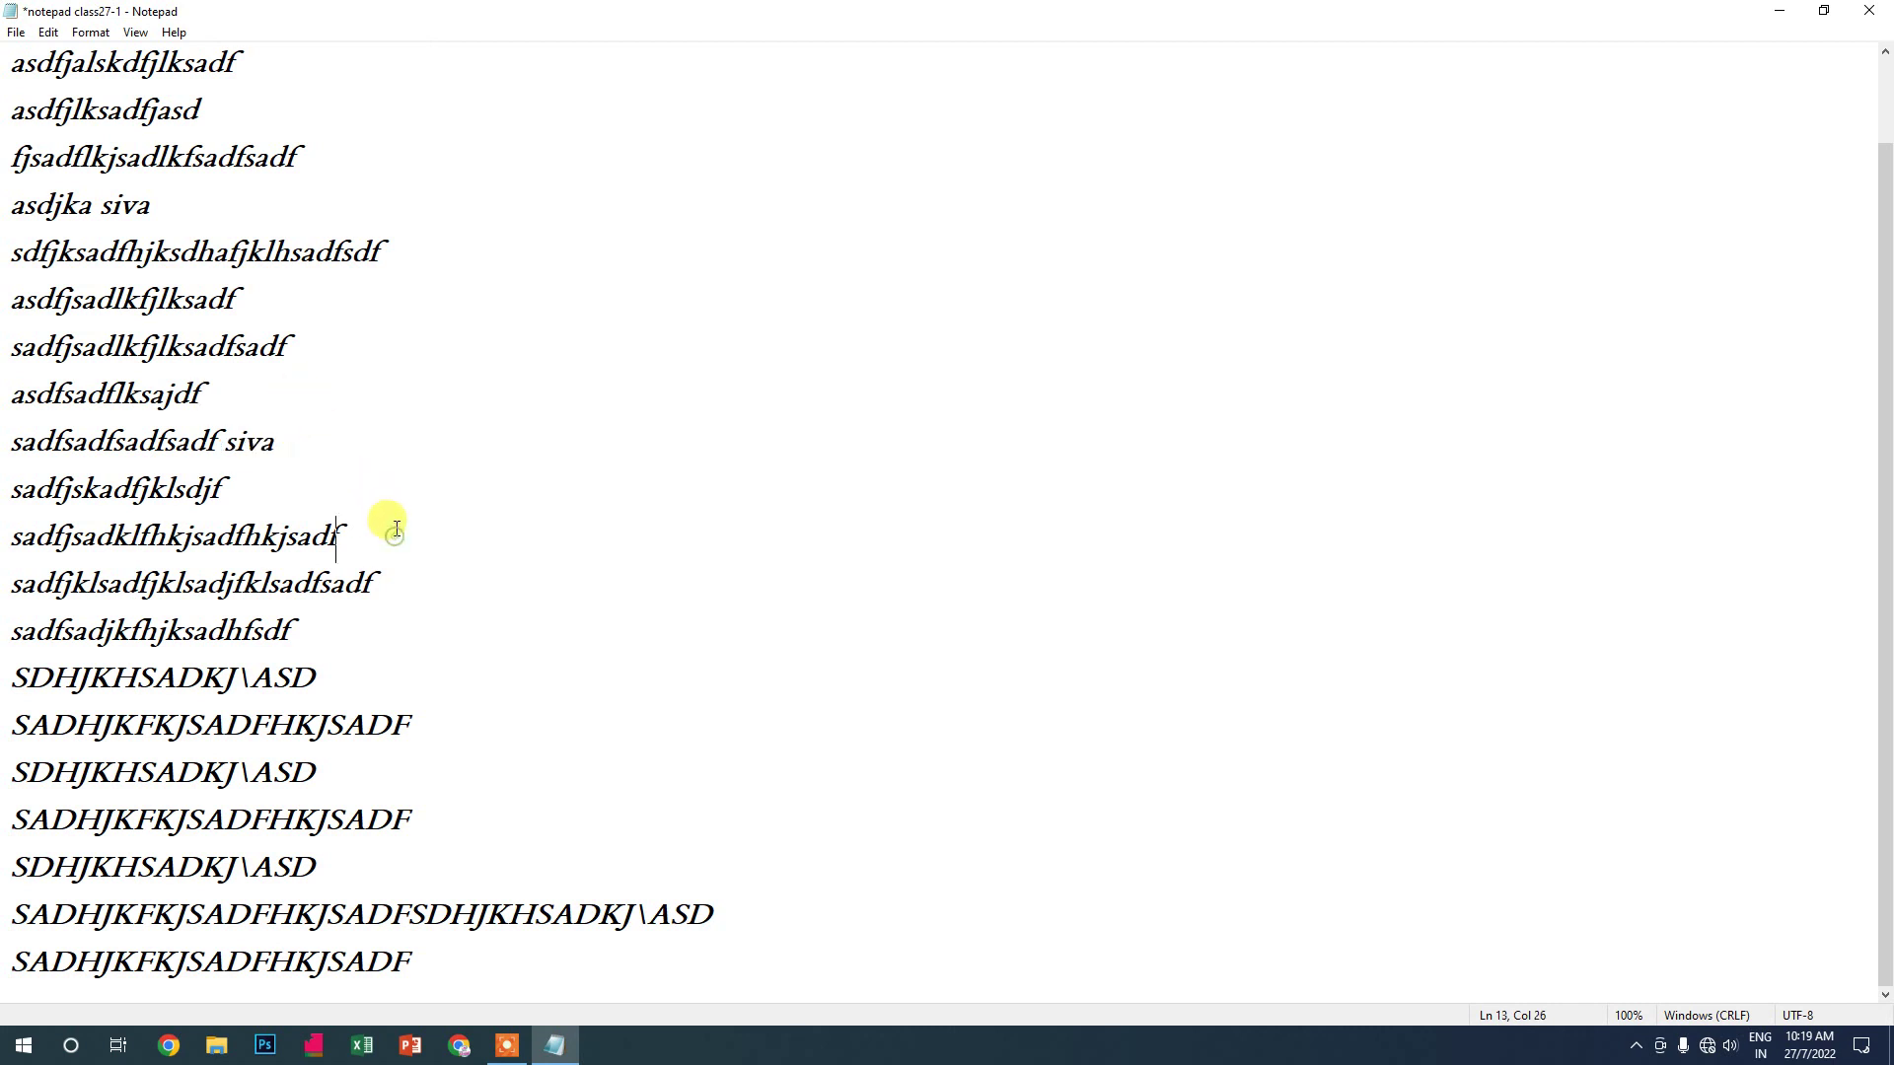
key(ctrl+v)
click(397, 577)
key(ctrl+v)
click(365, 632)
key(ctrl+v)
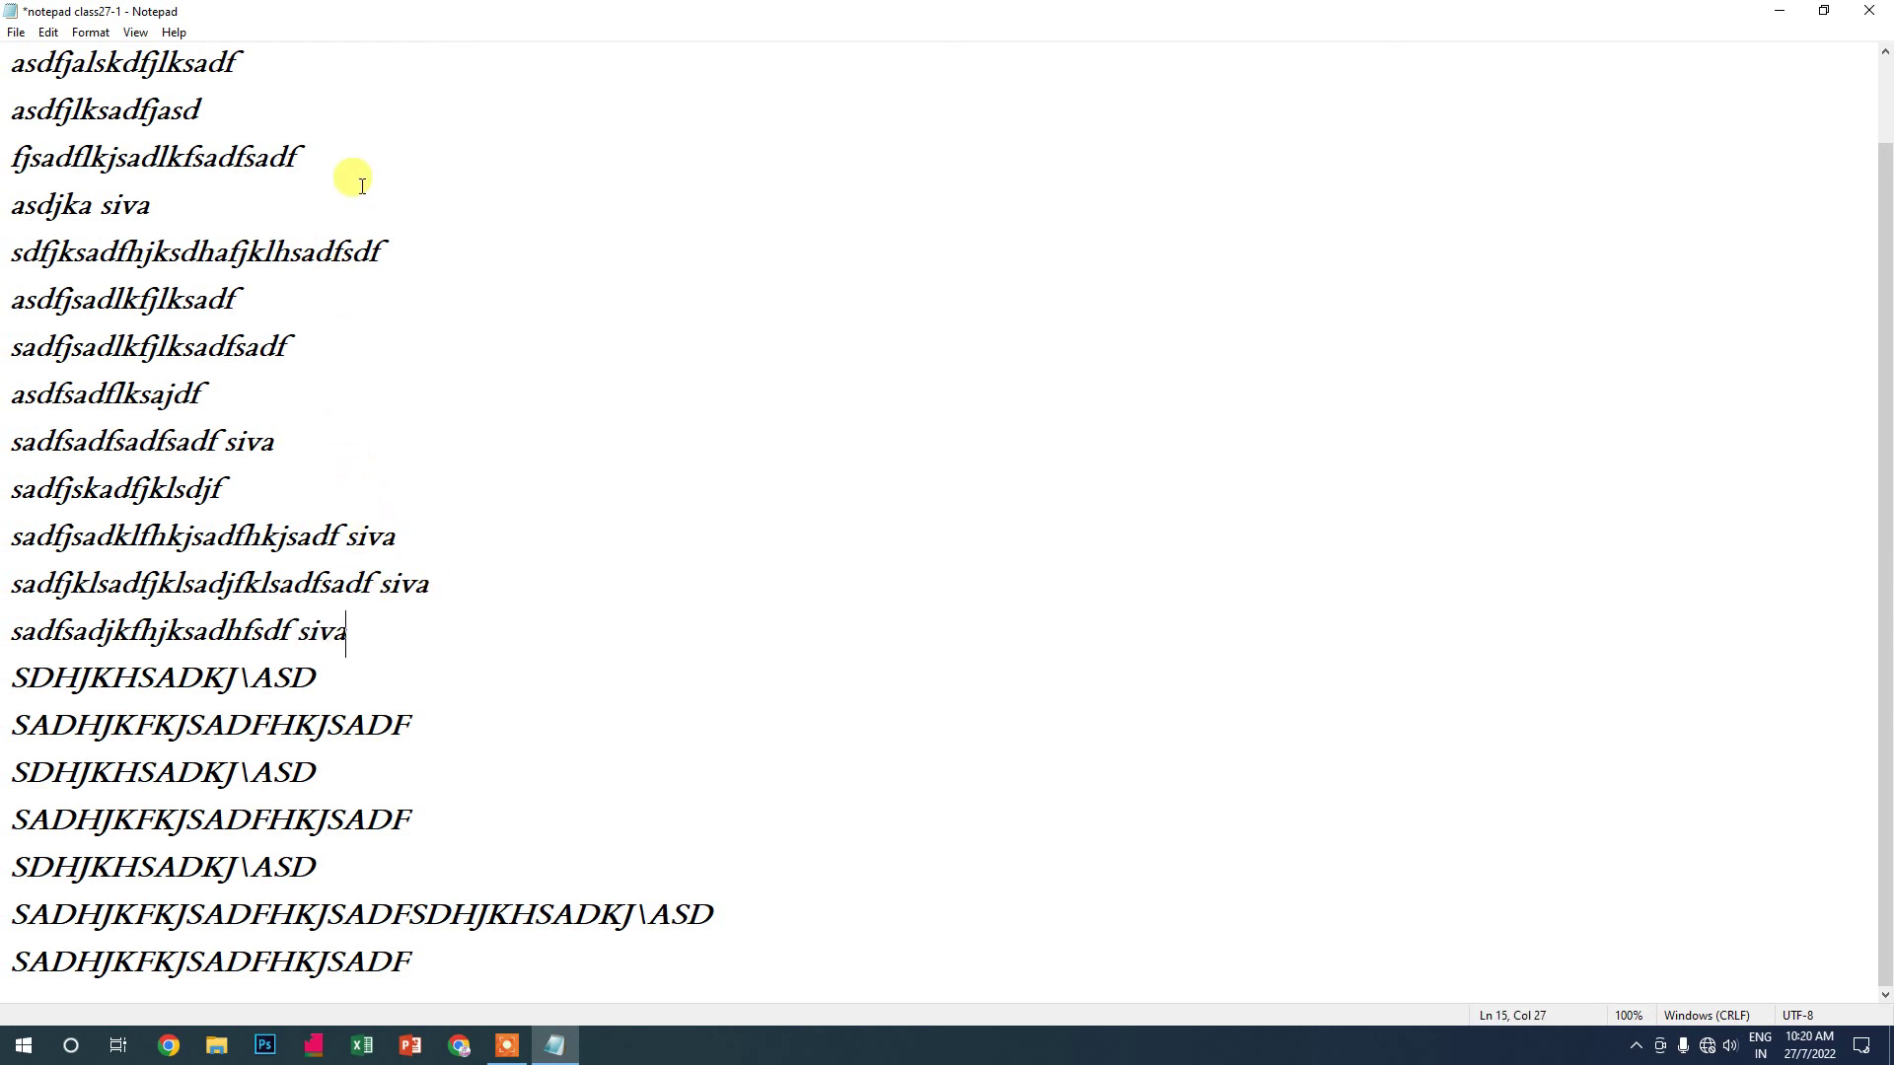
Select the pasted siva on line 15, then the SDHJKHSADKJ\ASD line
click(47, 33)
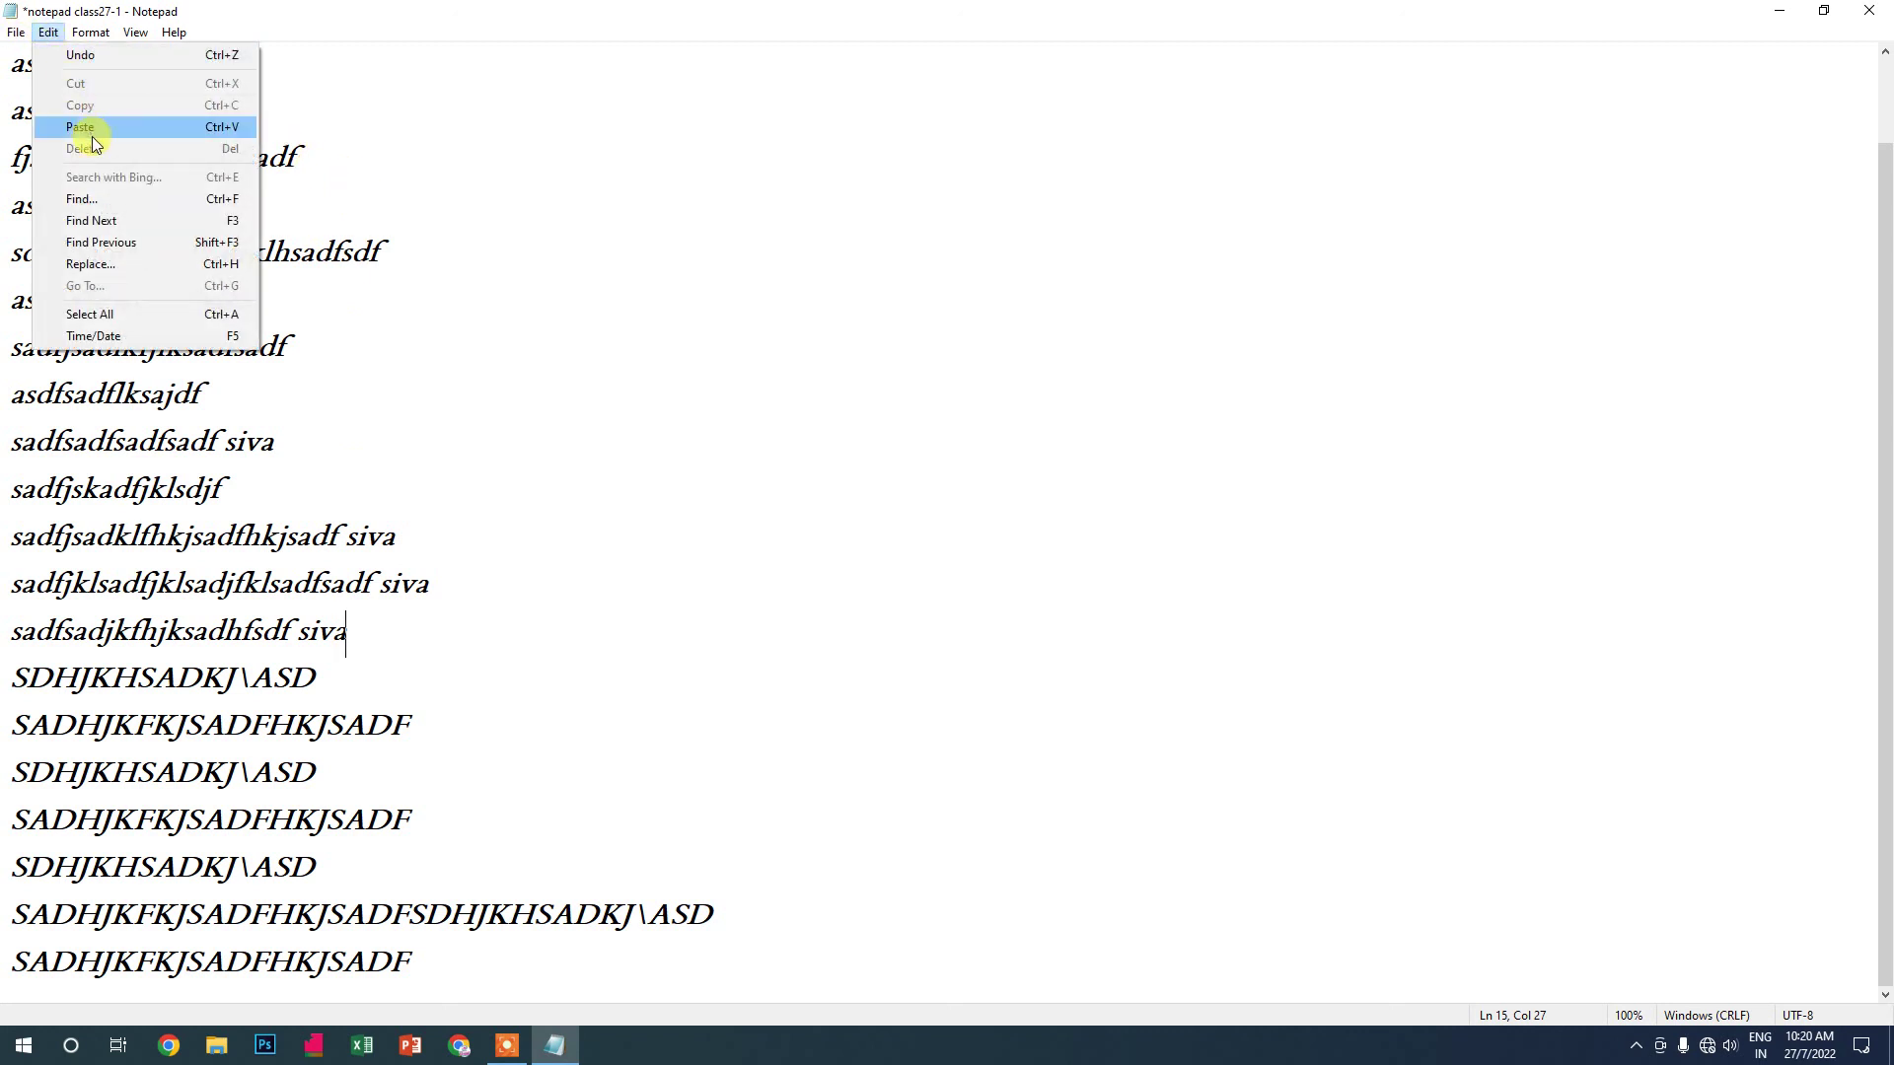
click(412, 521)
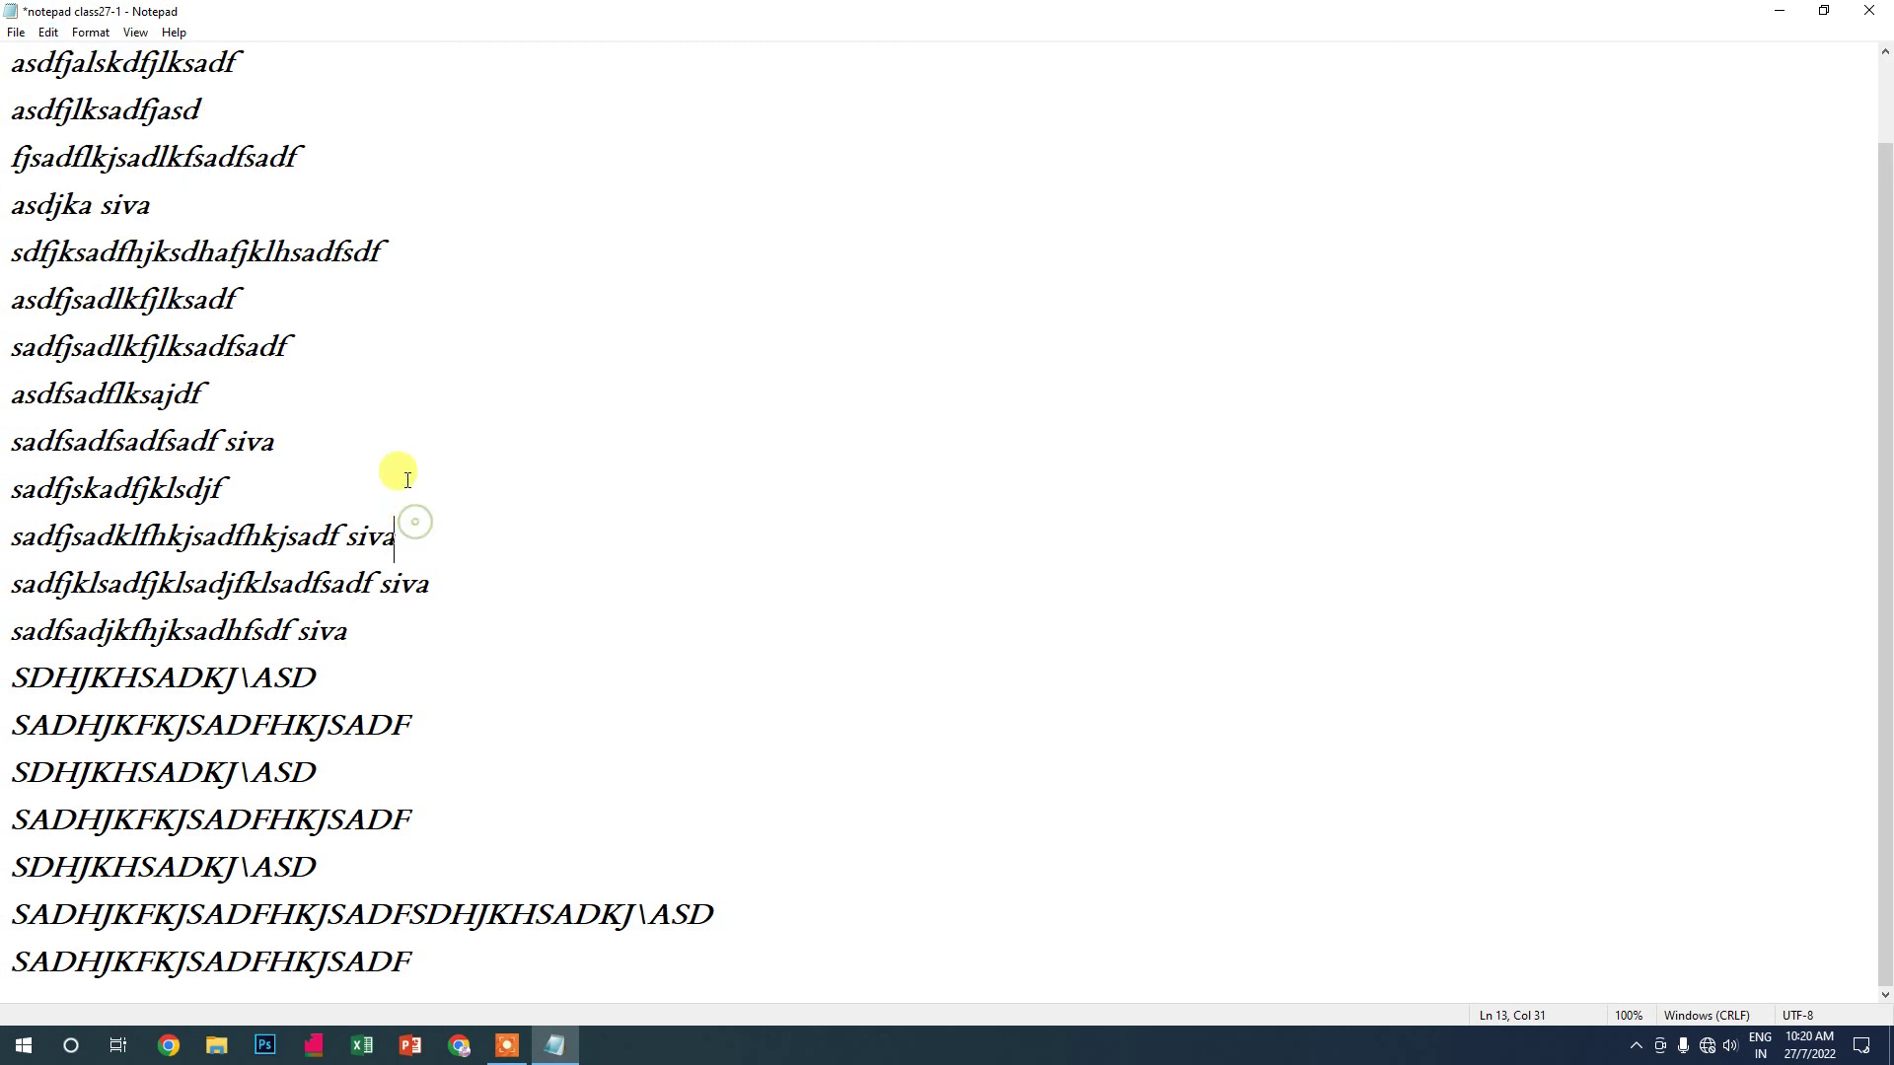
drag(357, 646, 298, 634)
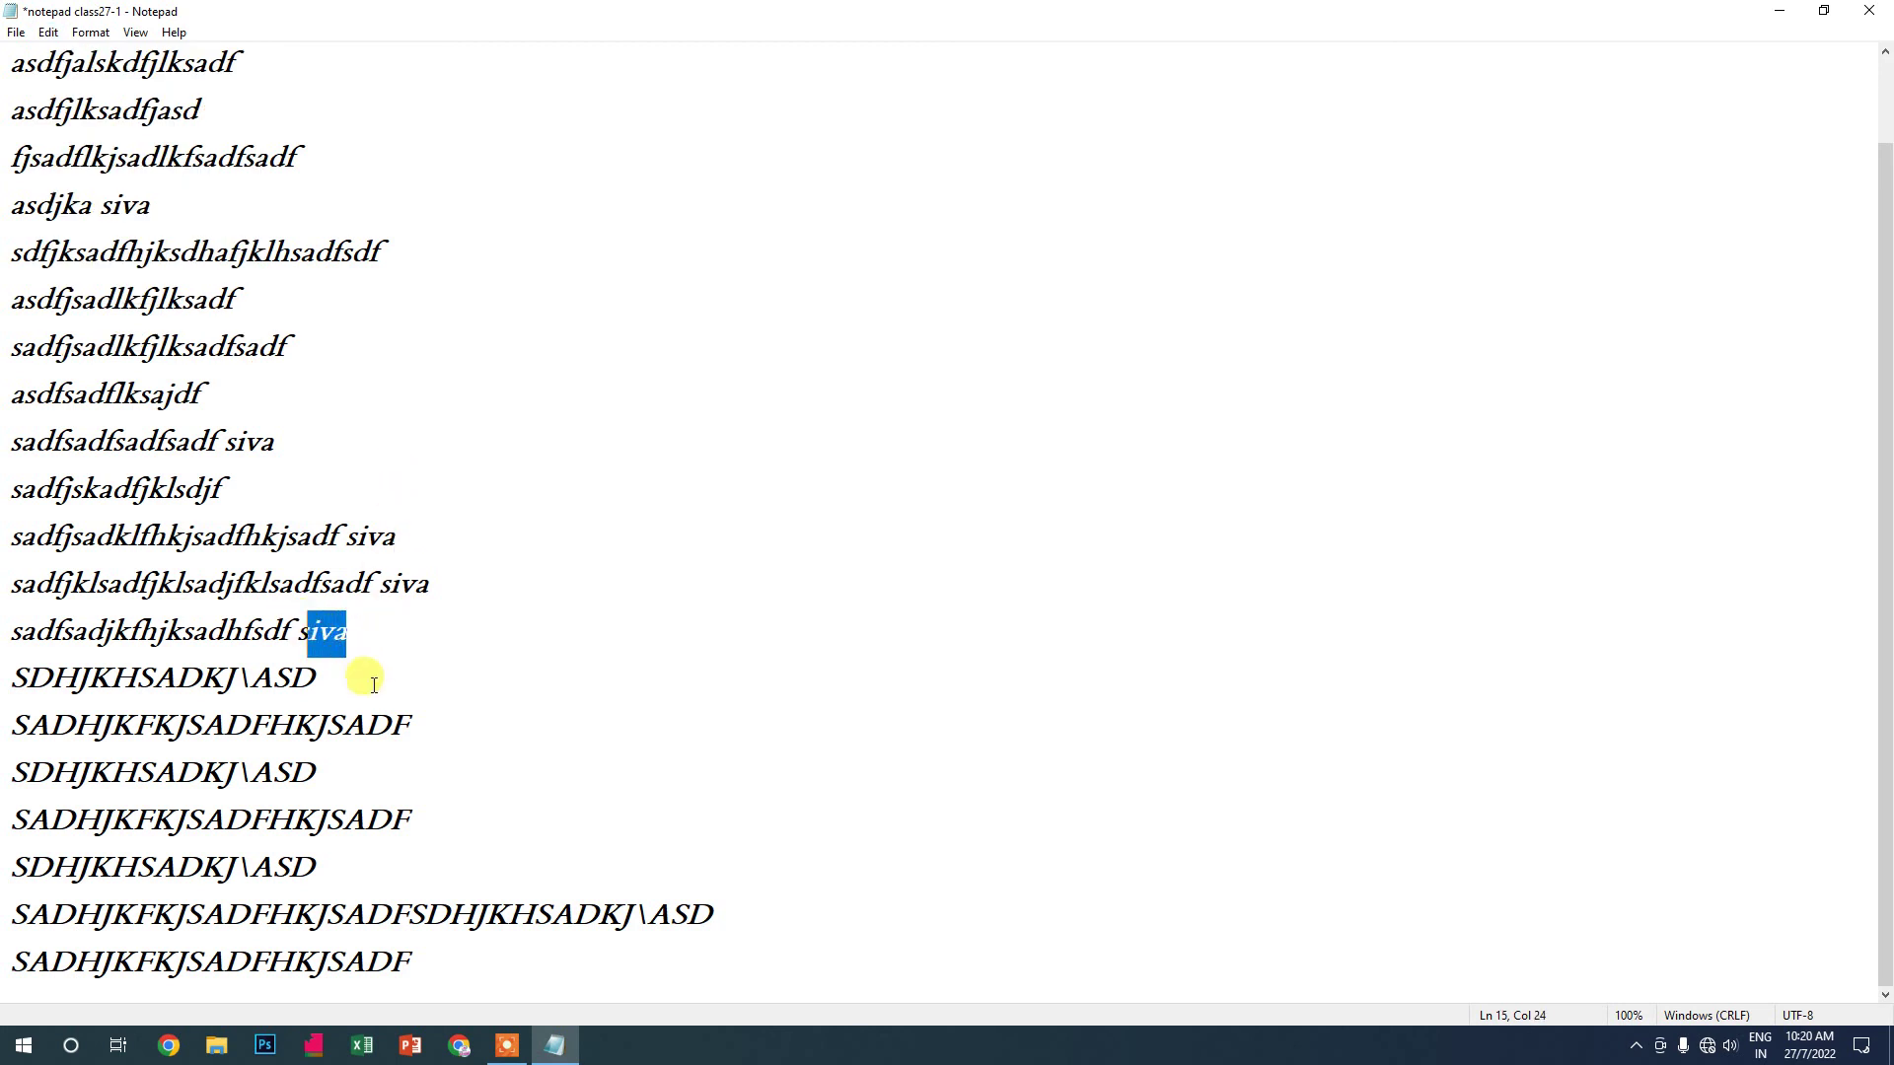
drag(380, 684, 12, 681)
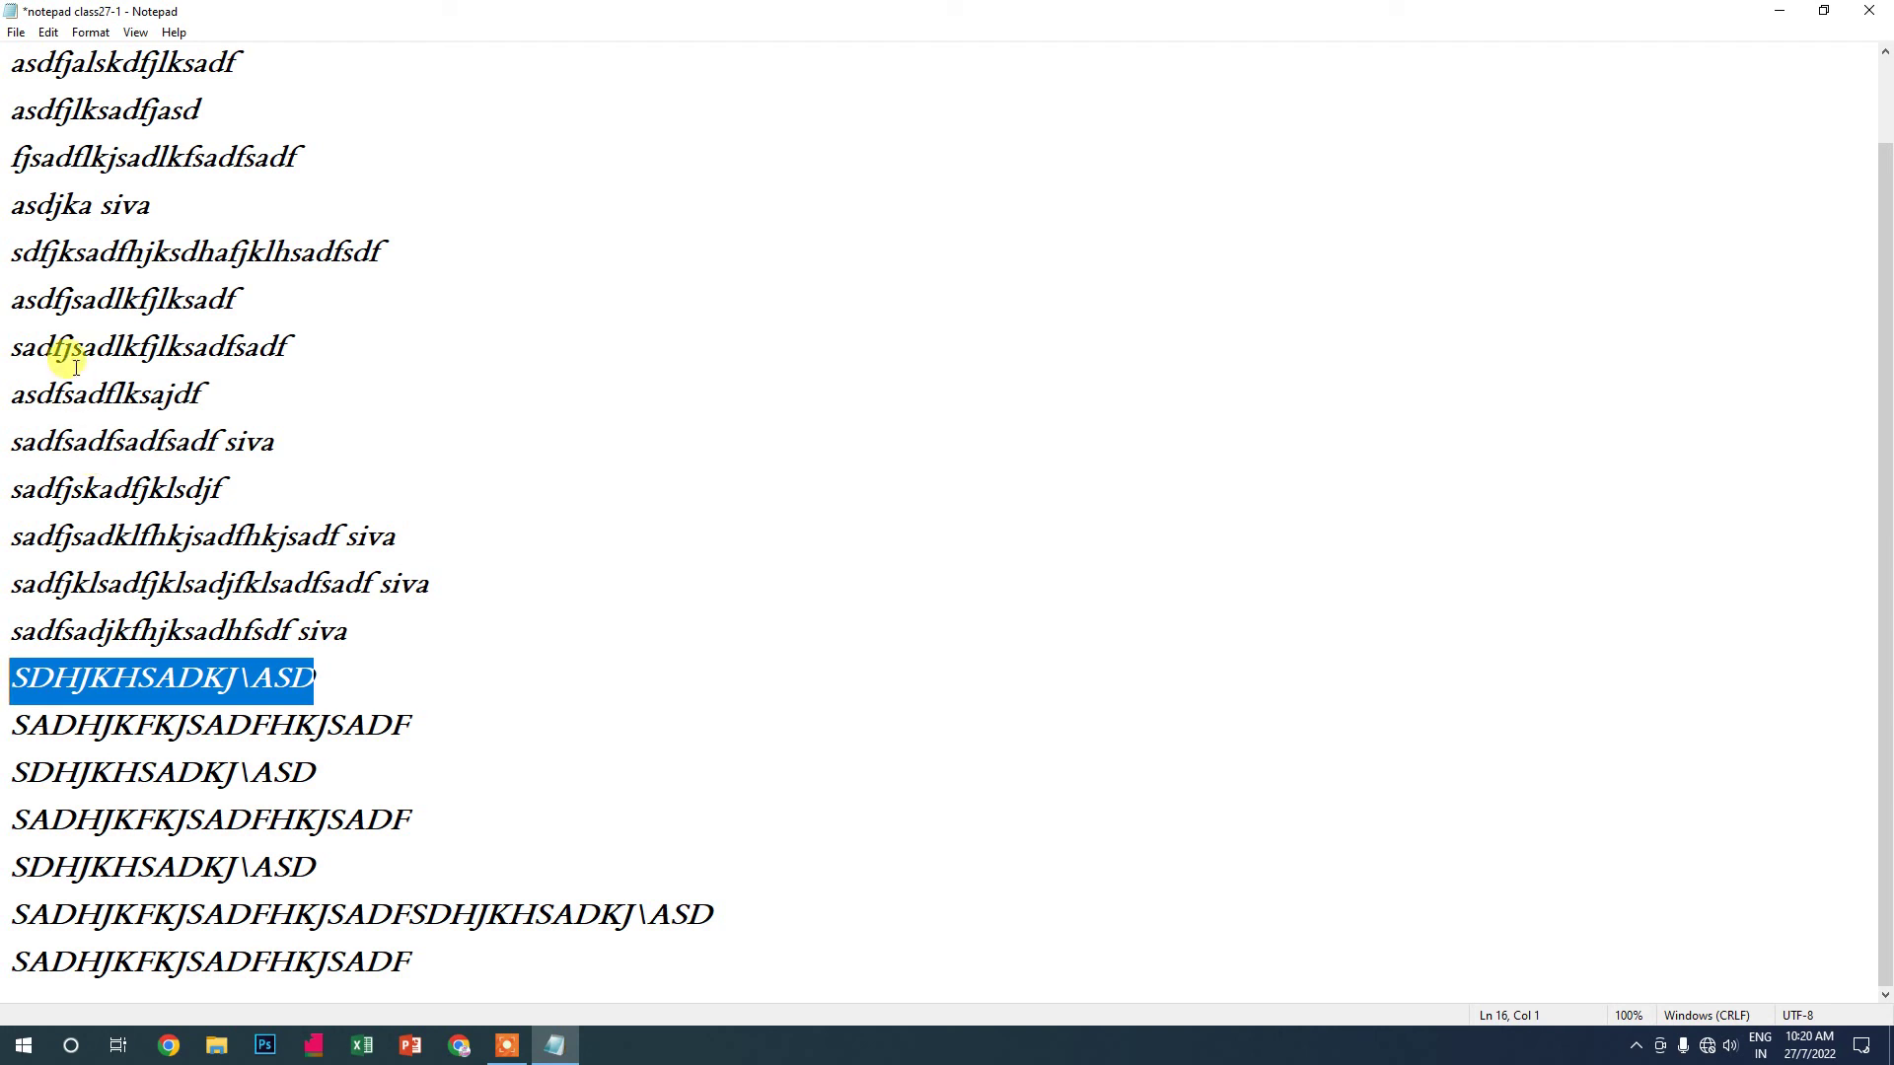
key(Delete)
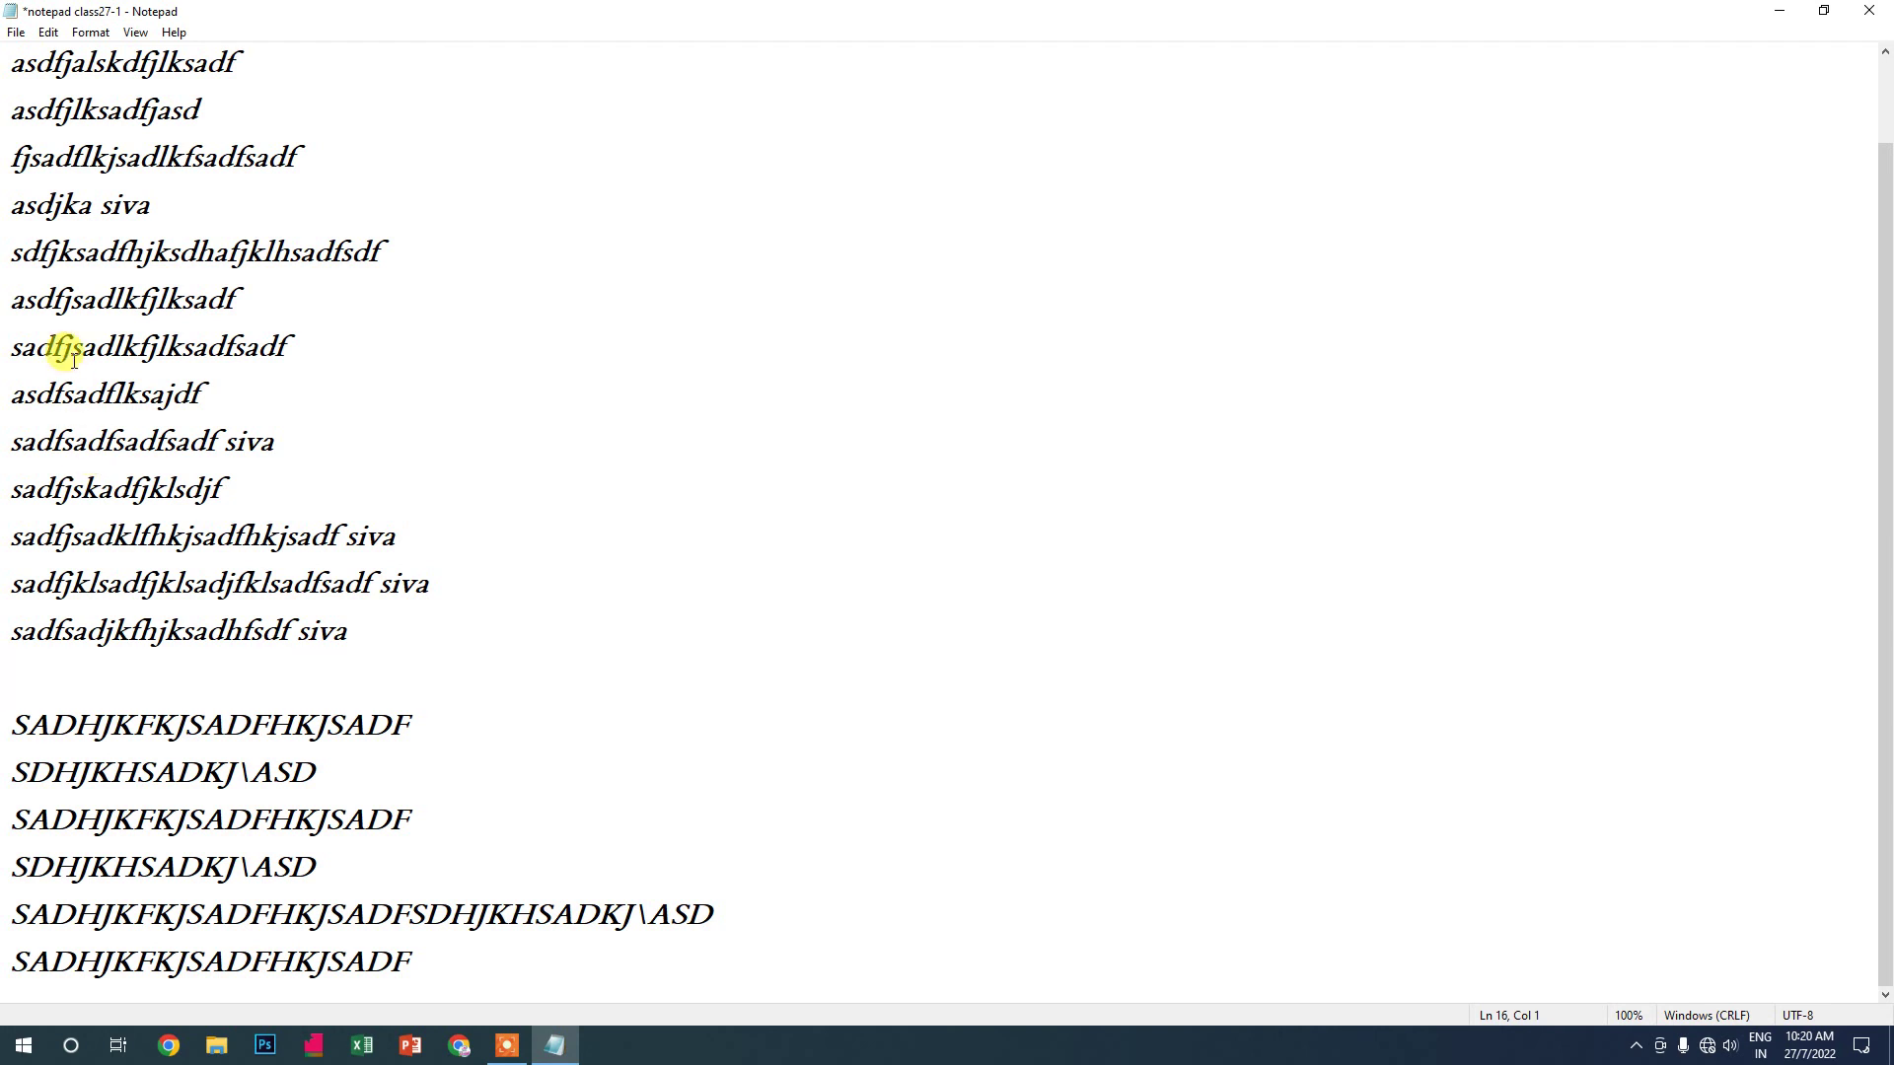
key(ctrl+z)
click(47, 32)
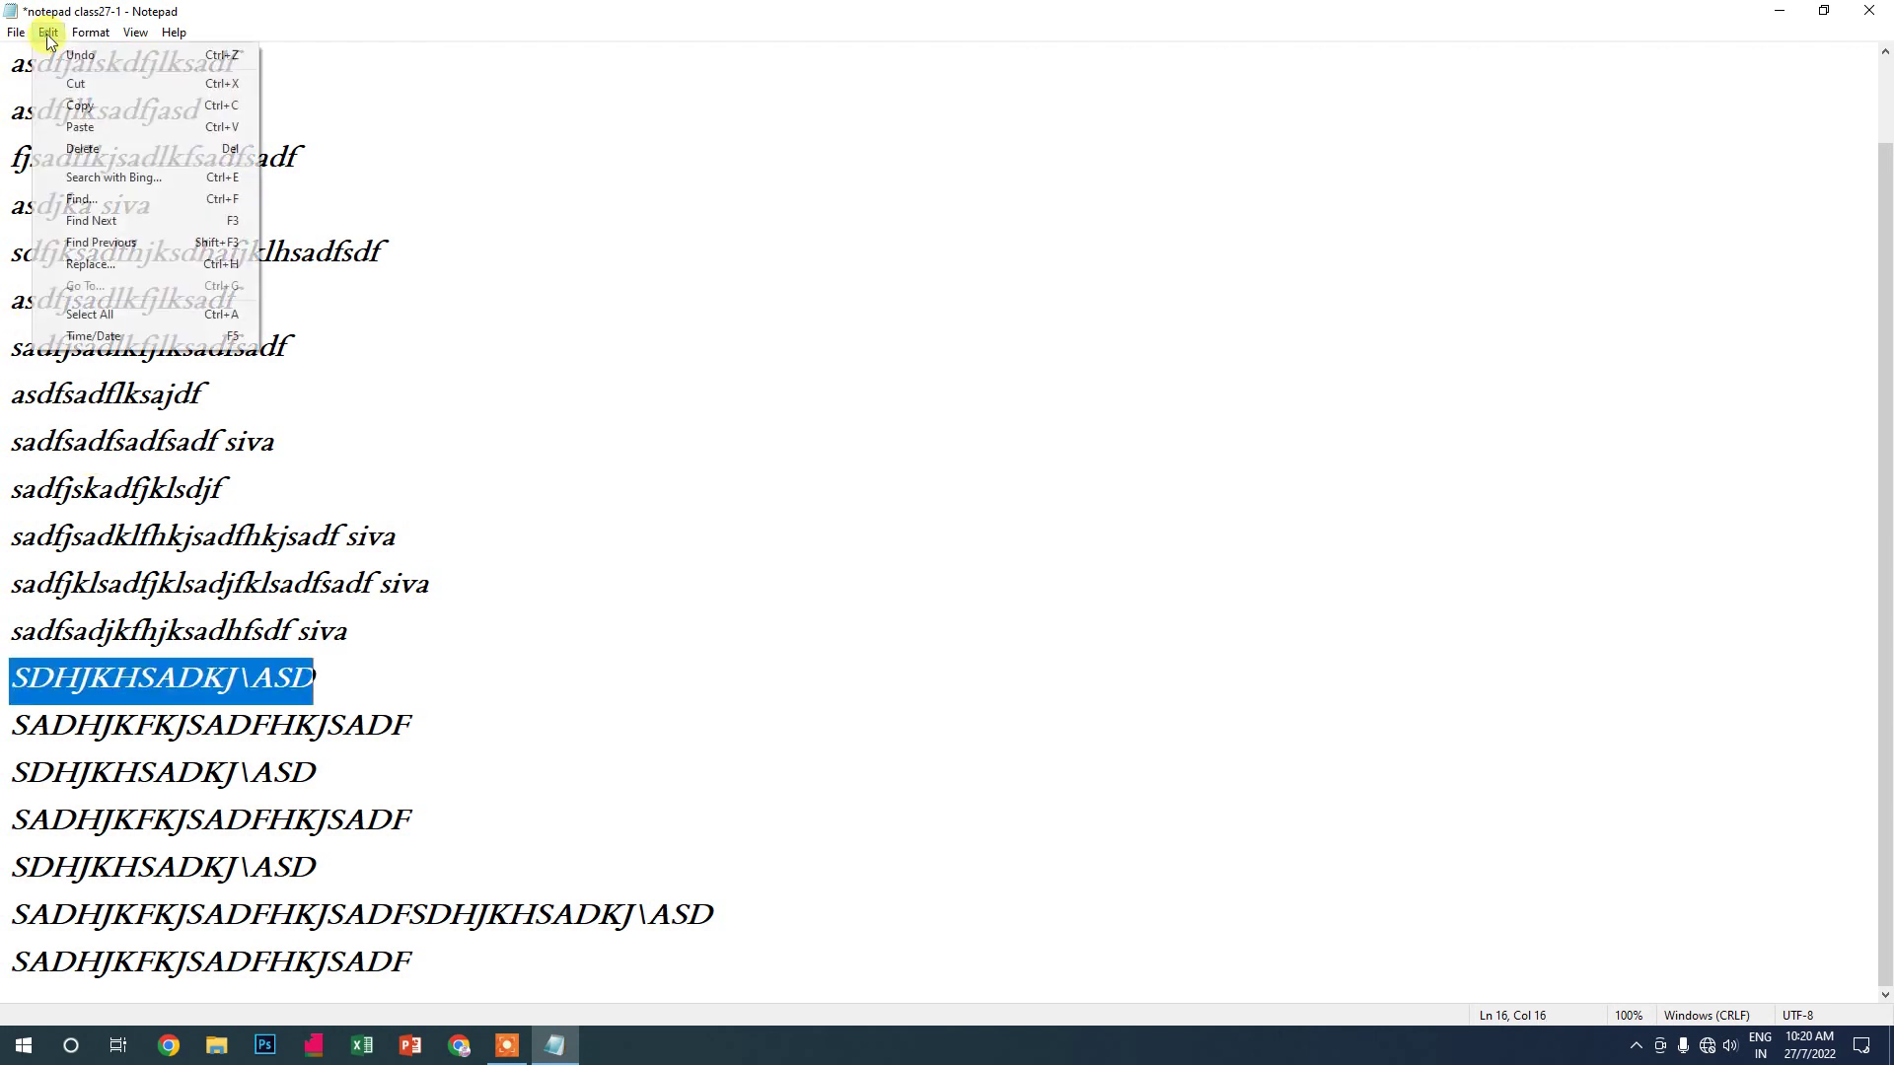
click(97, 148)
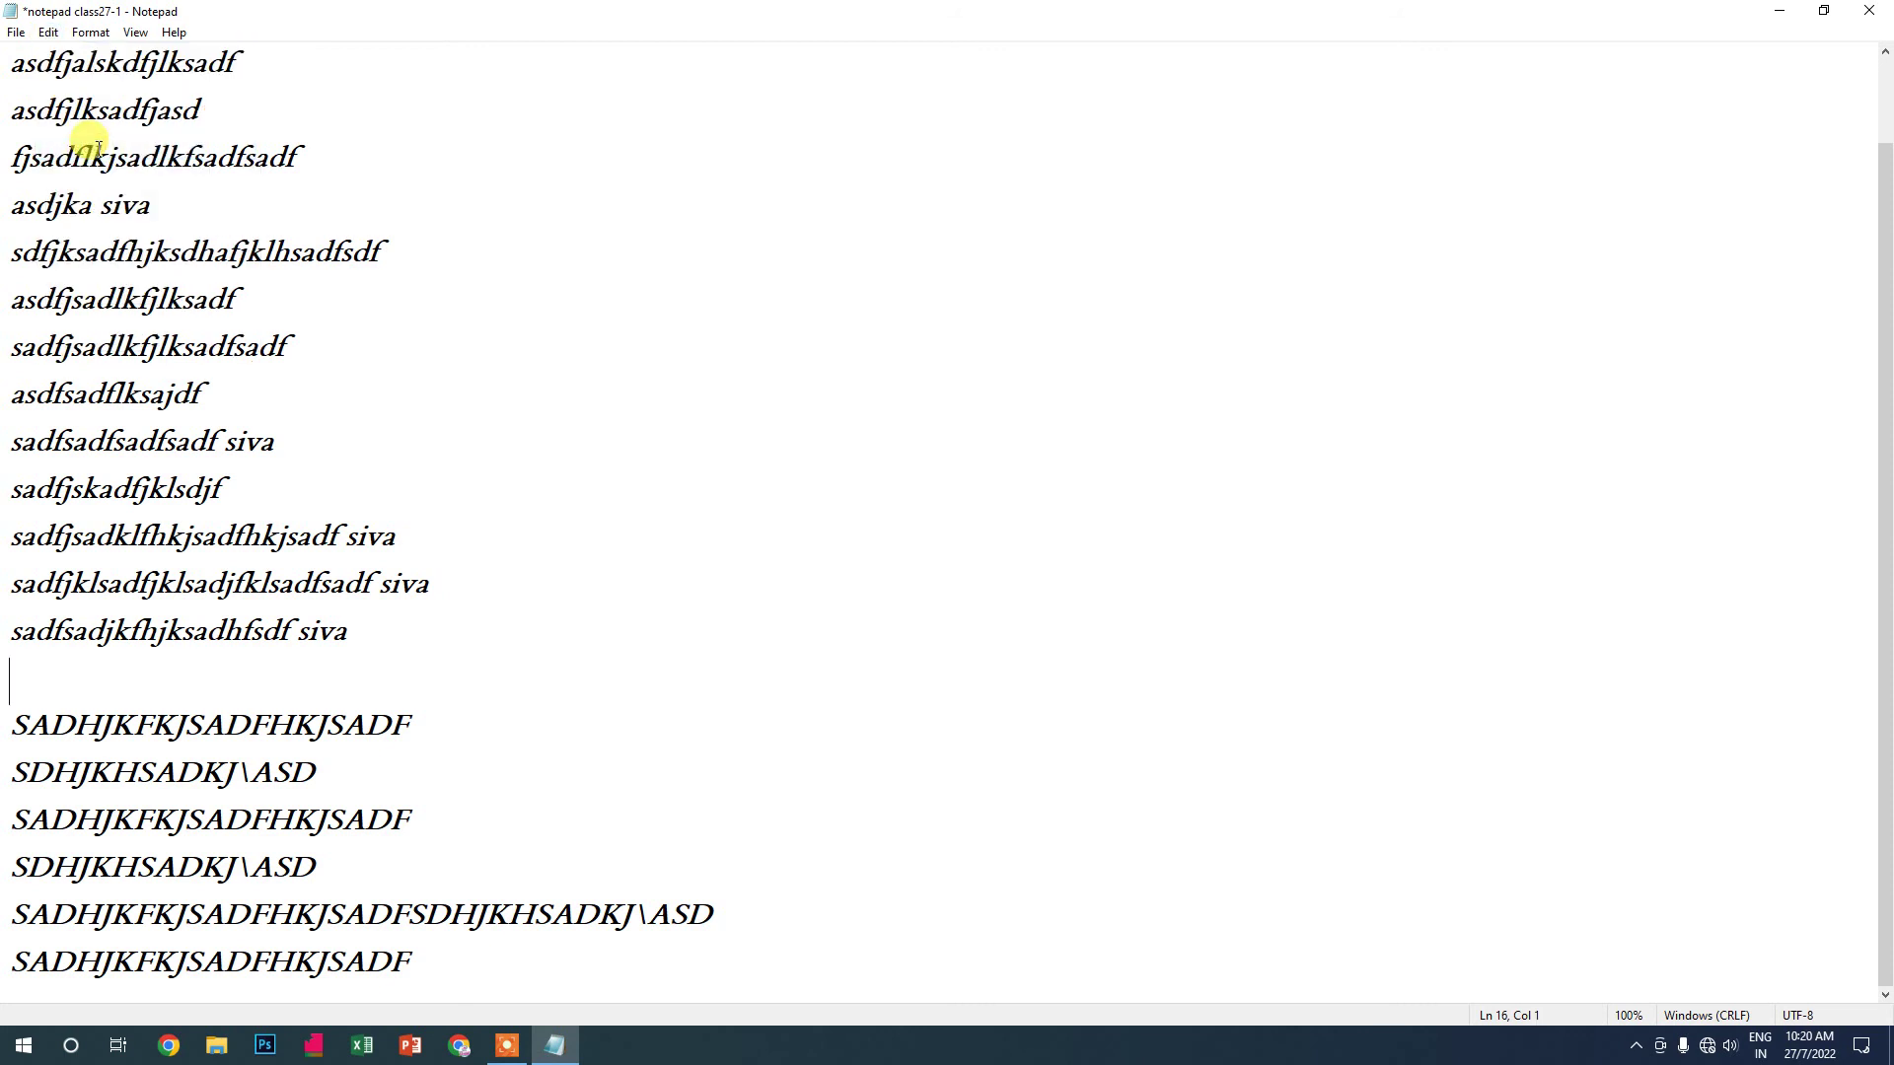
key(ctrl+z)
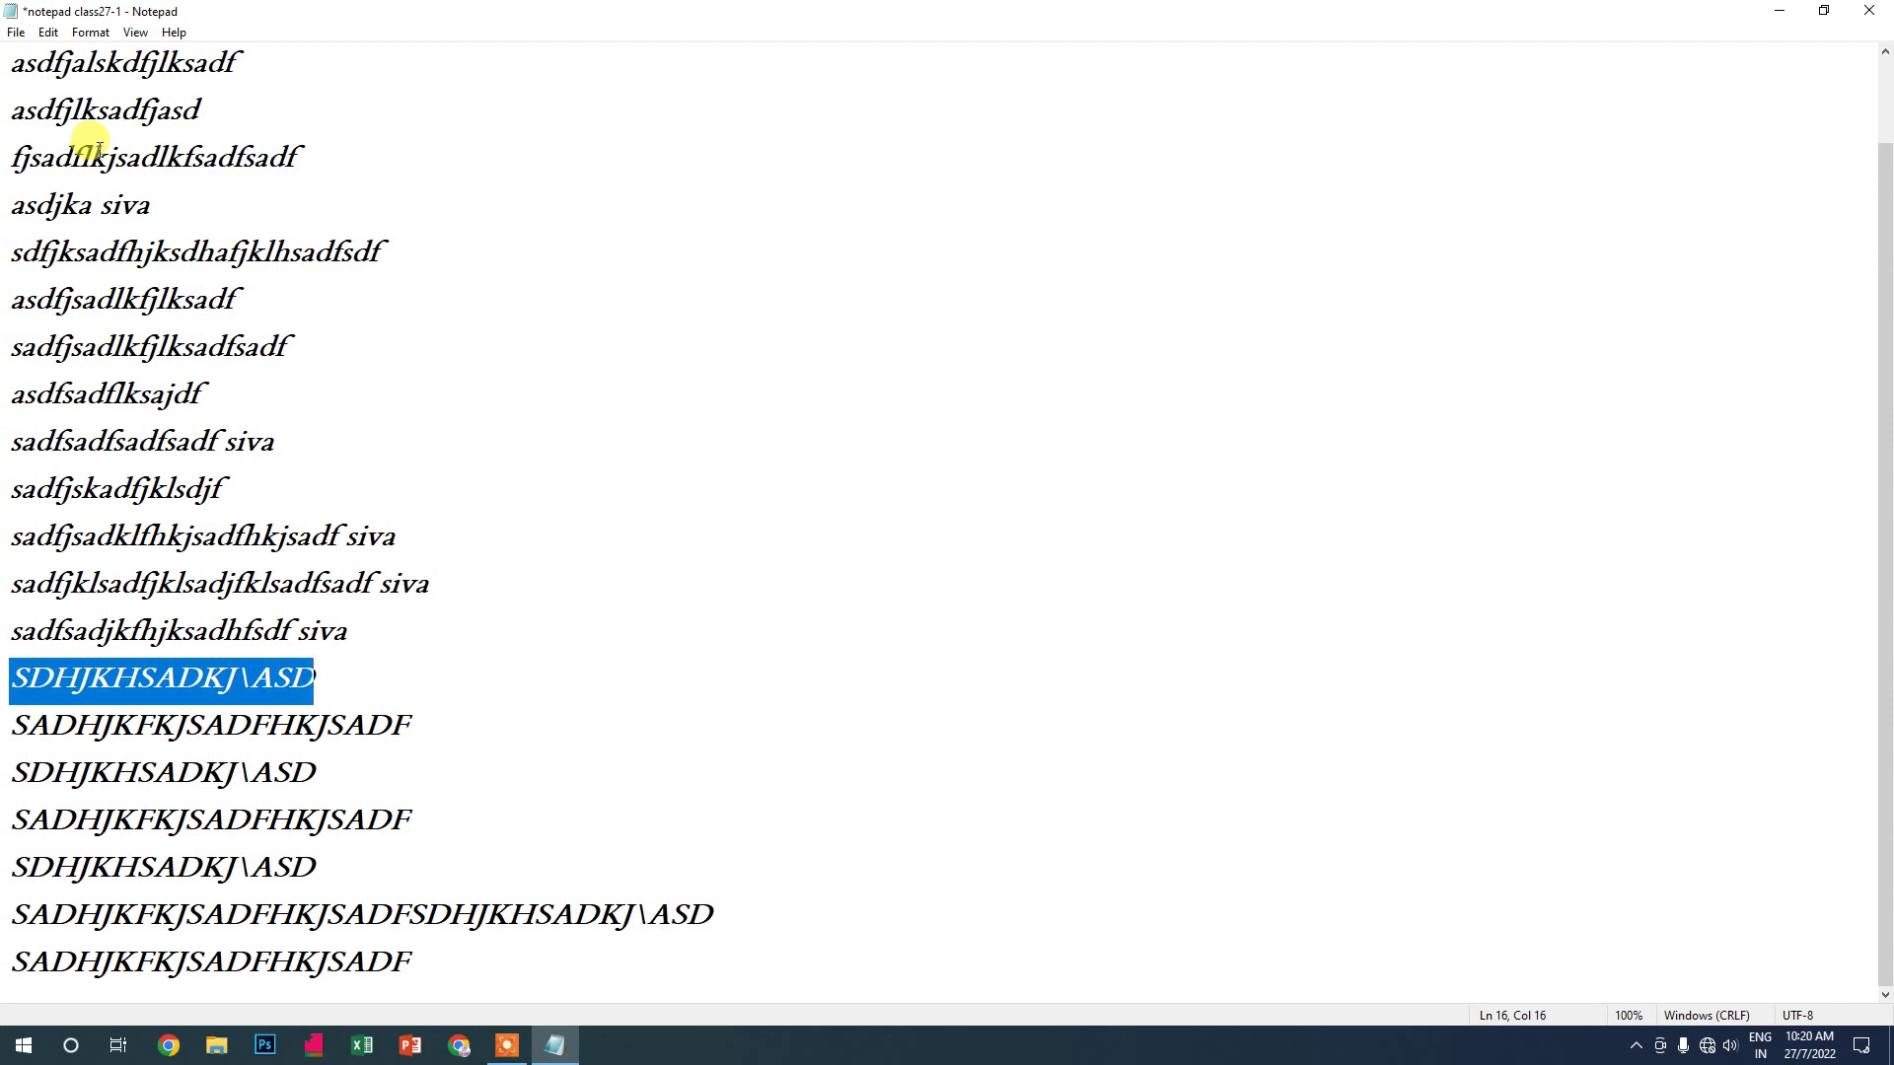
click(46, 32)
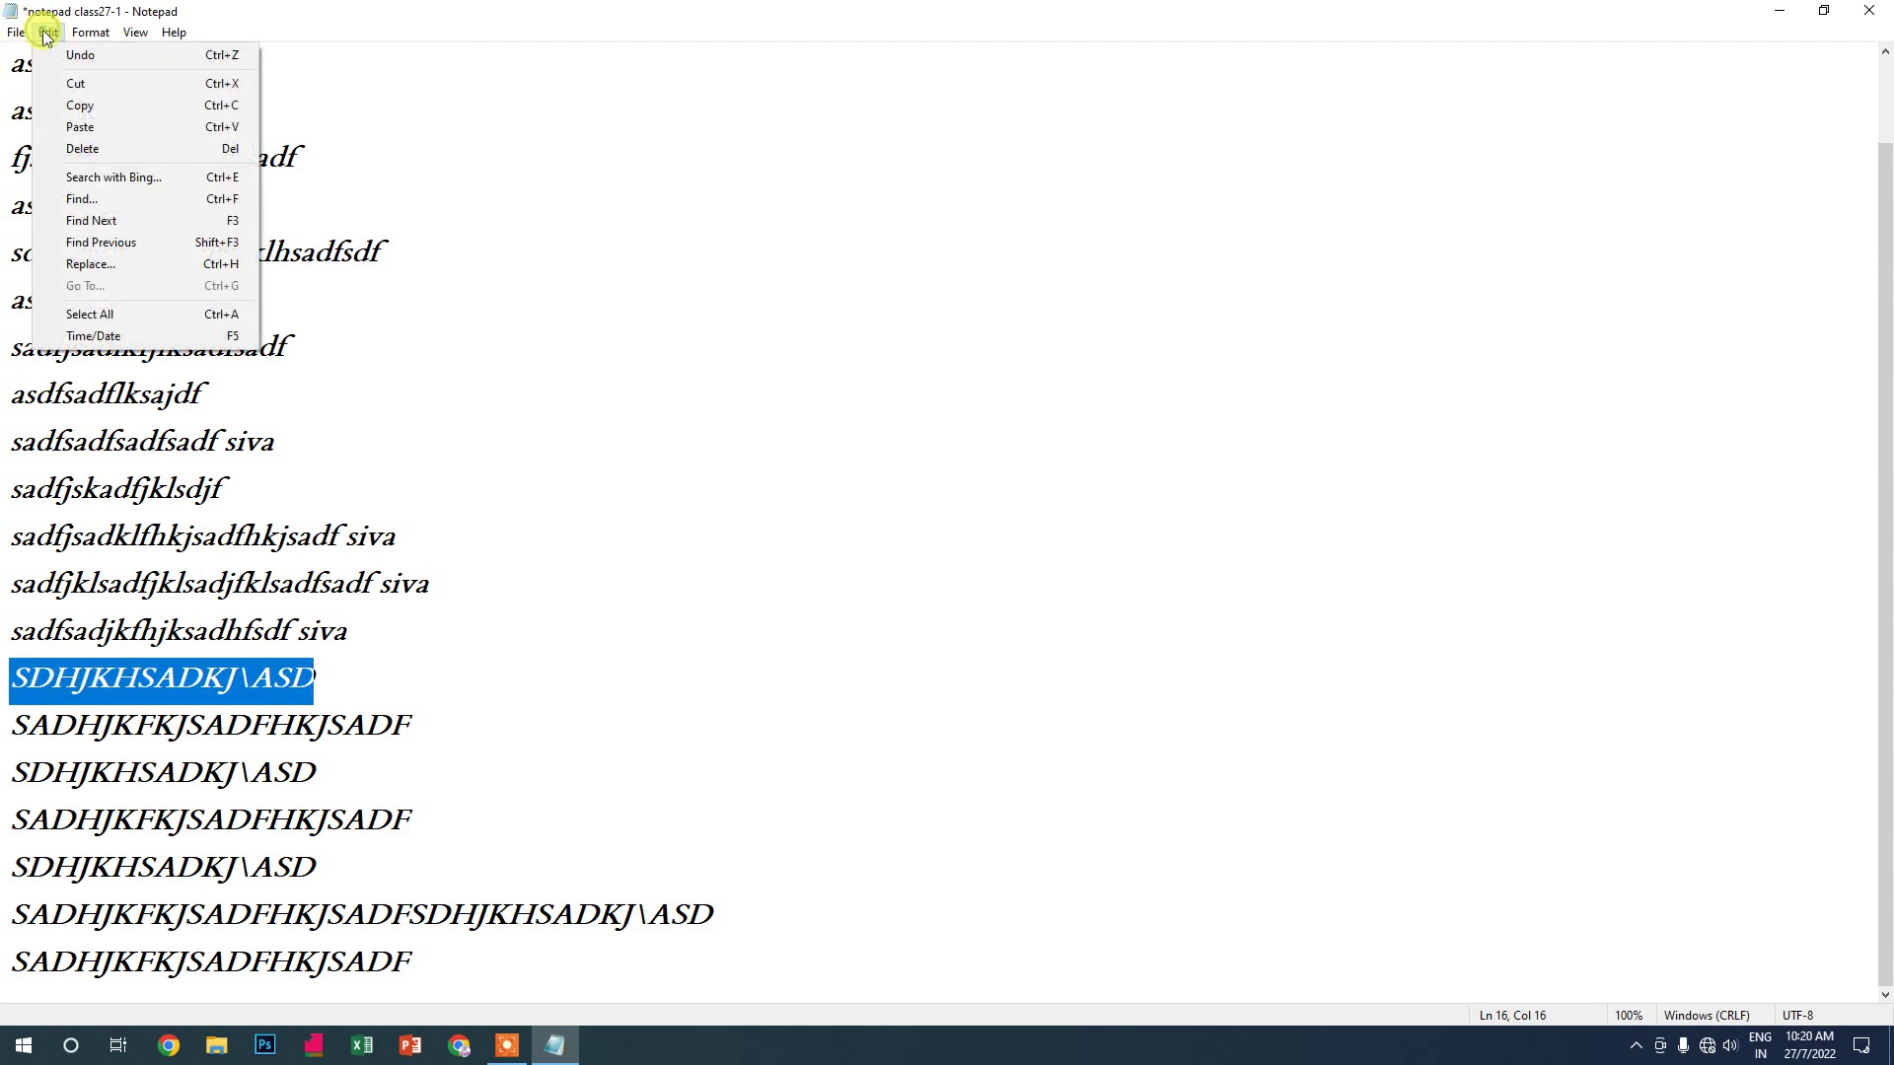
click(116, 179)
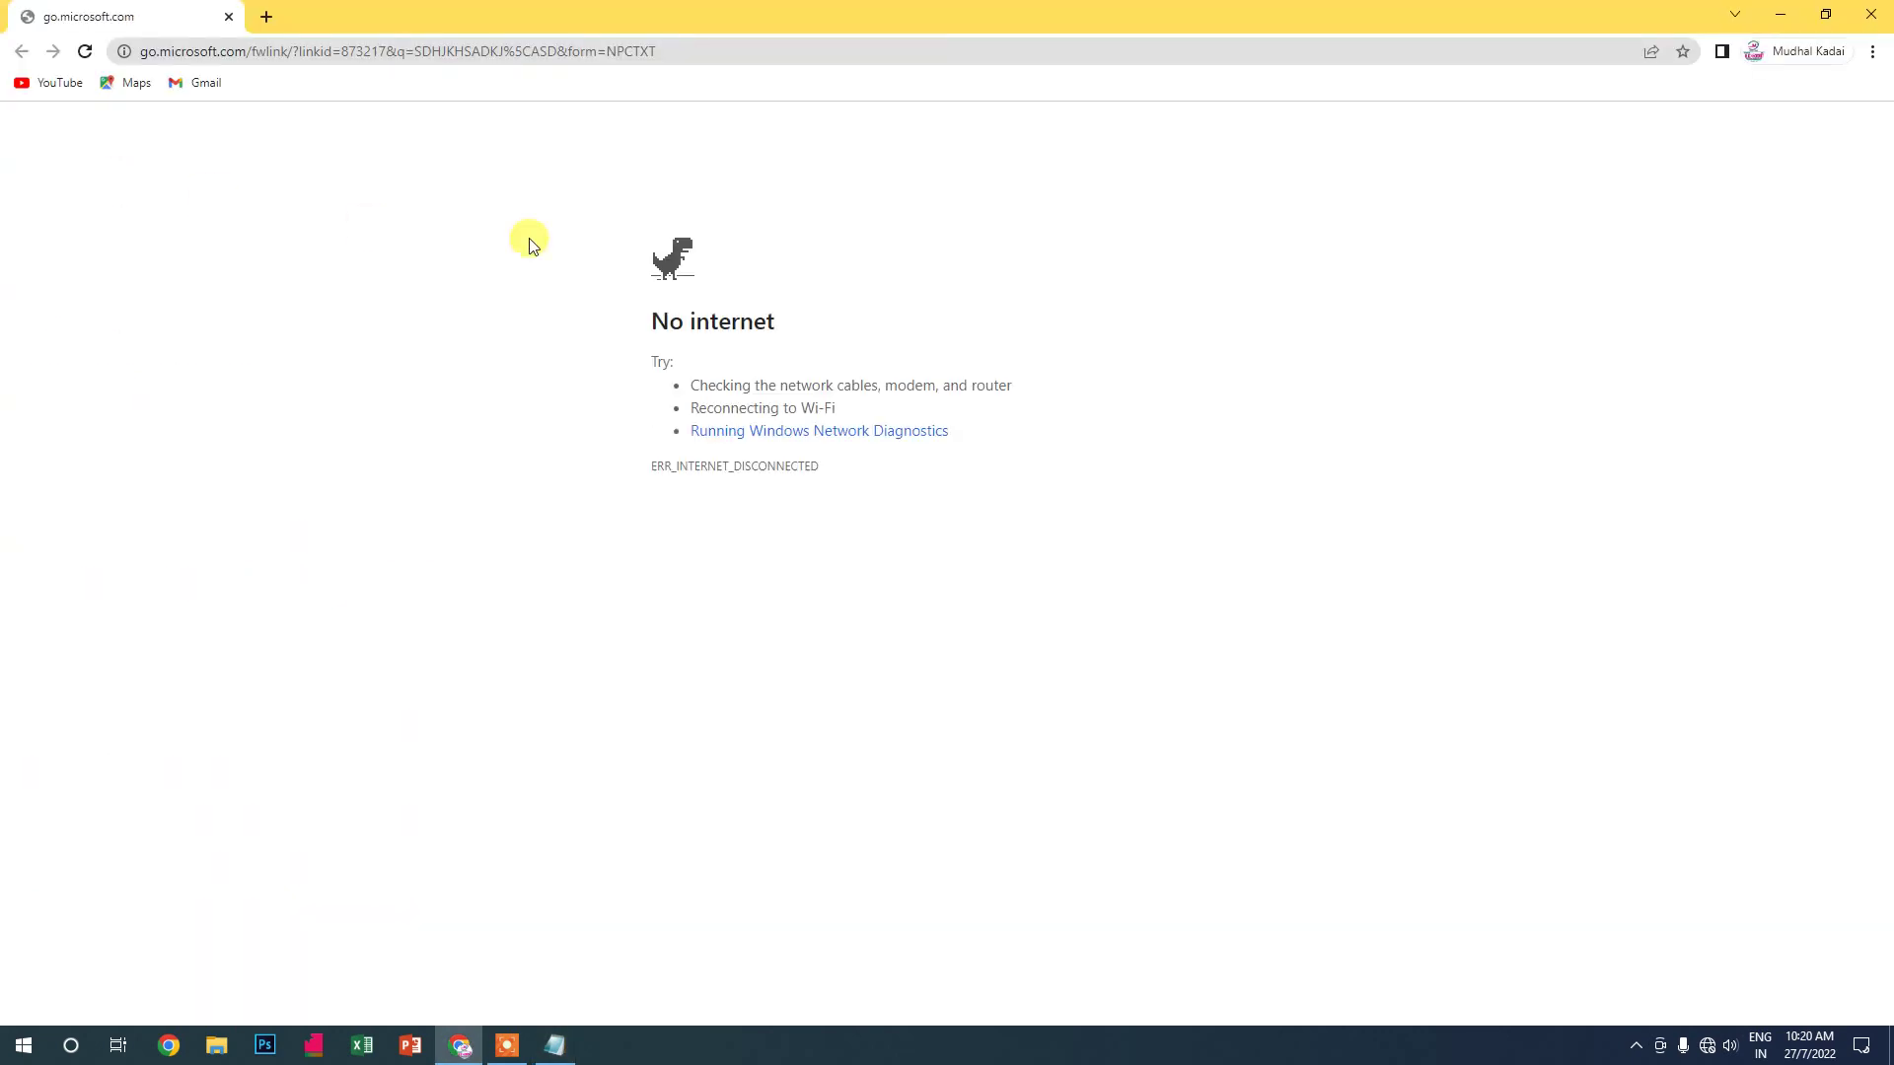
click(1872, 14)
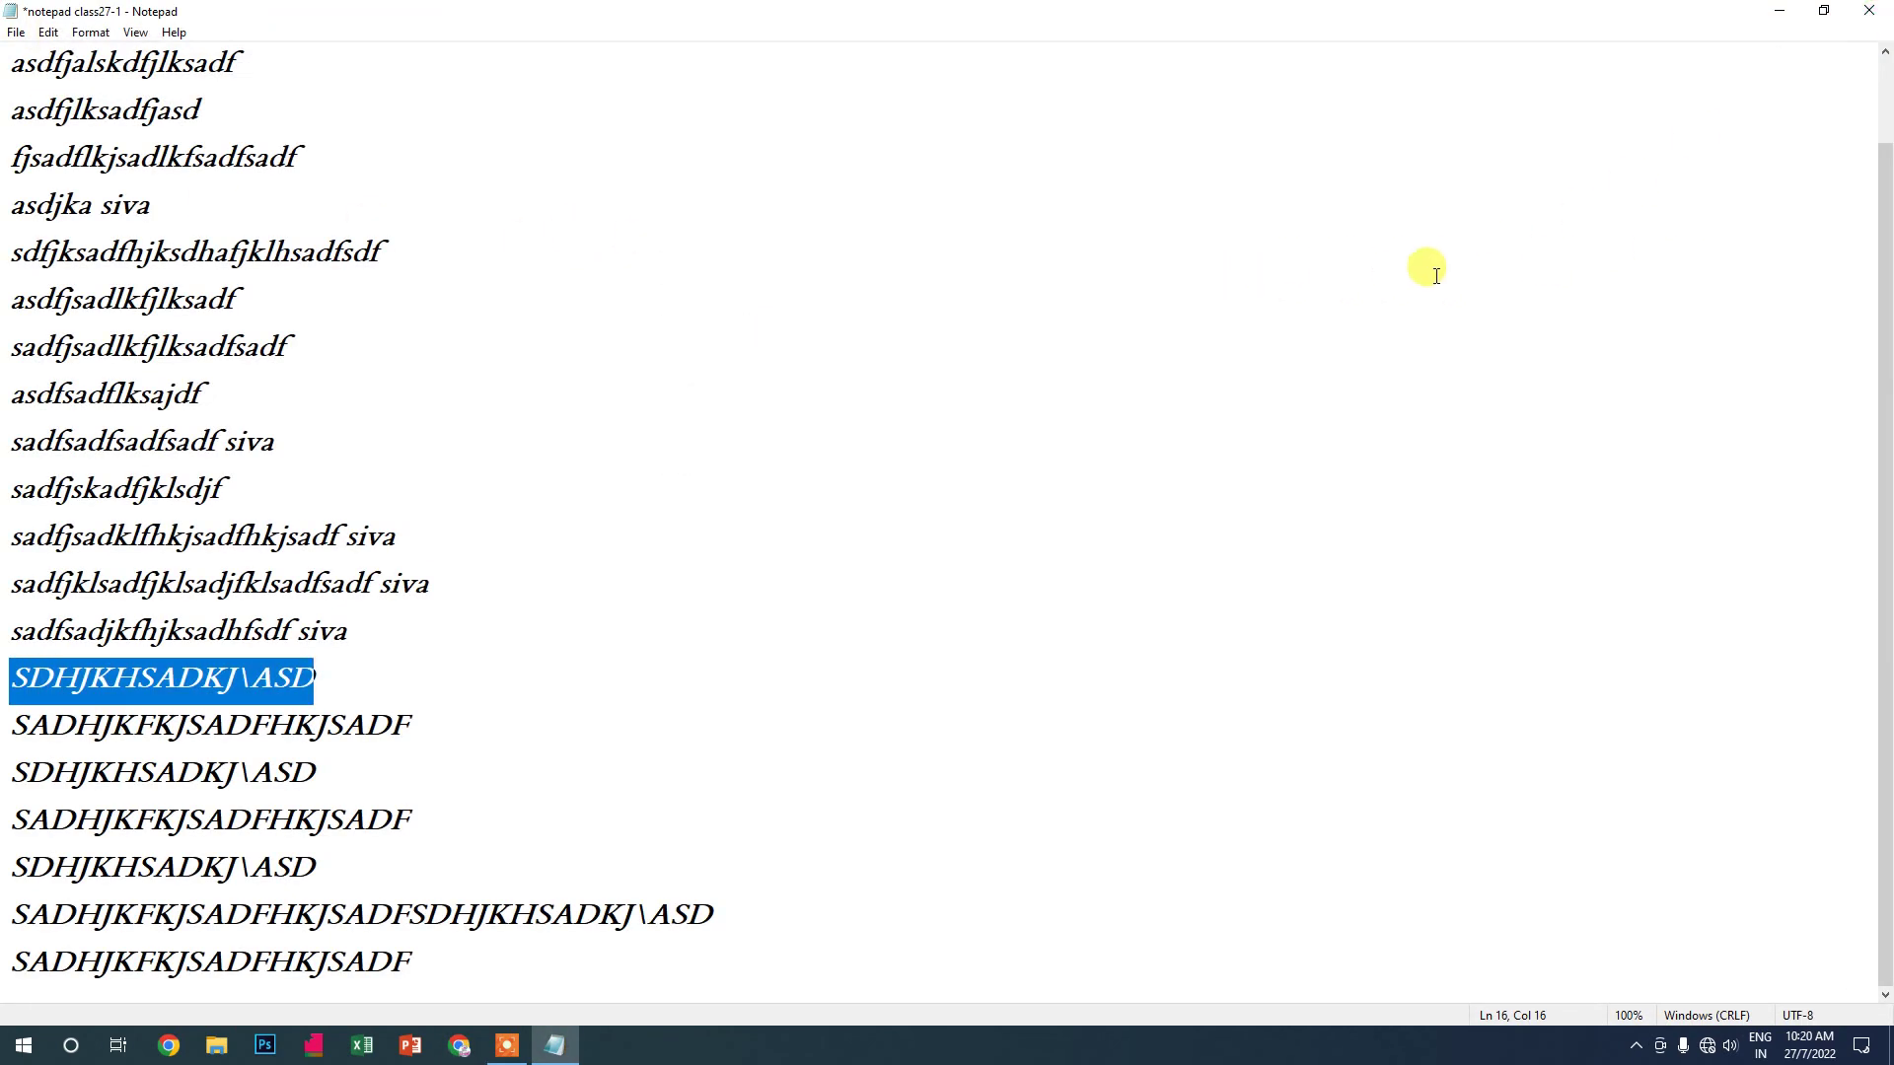
Open Edit > Find and enter 'siva' as the search text
click(49, 33)
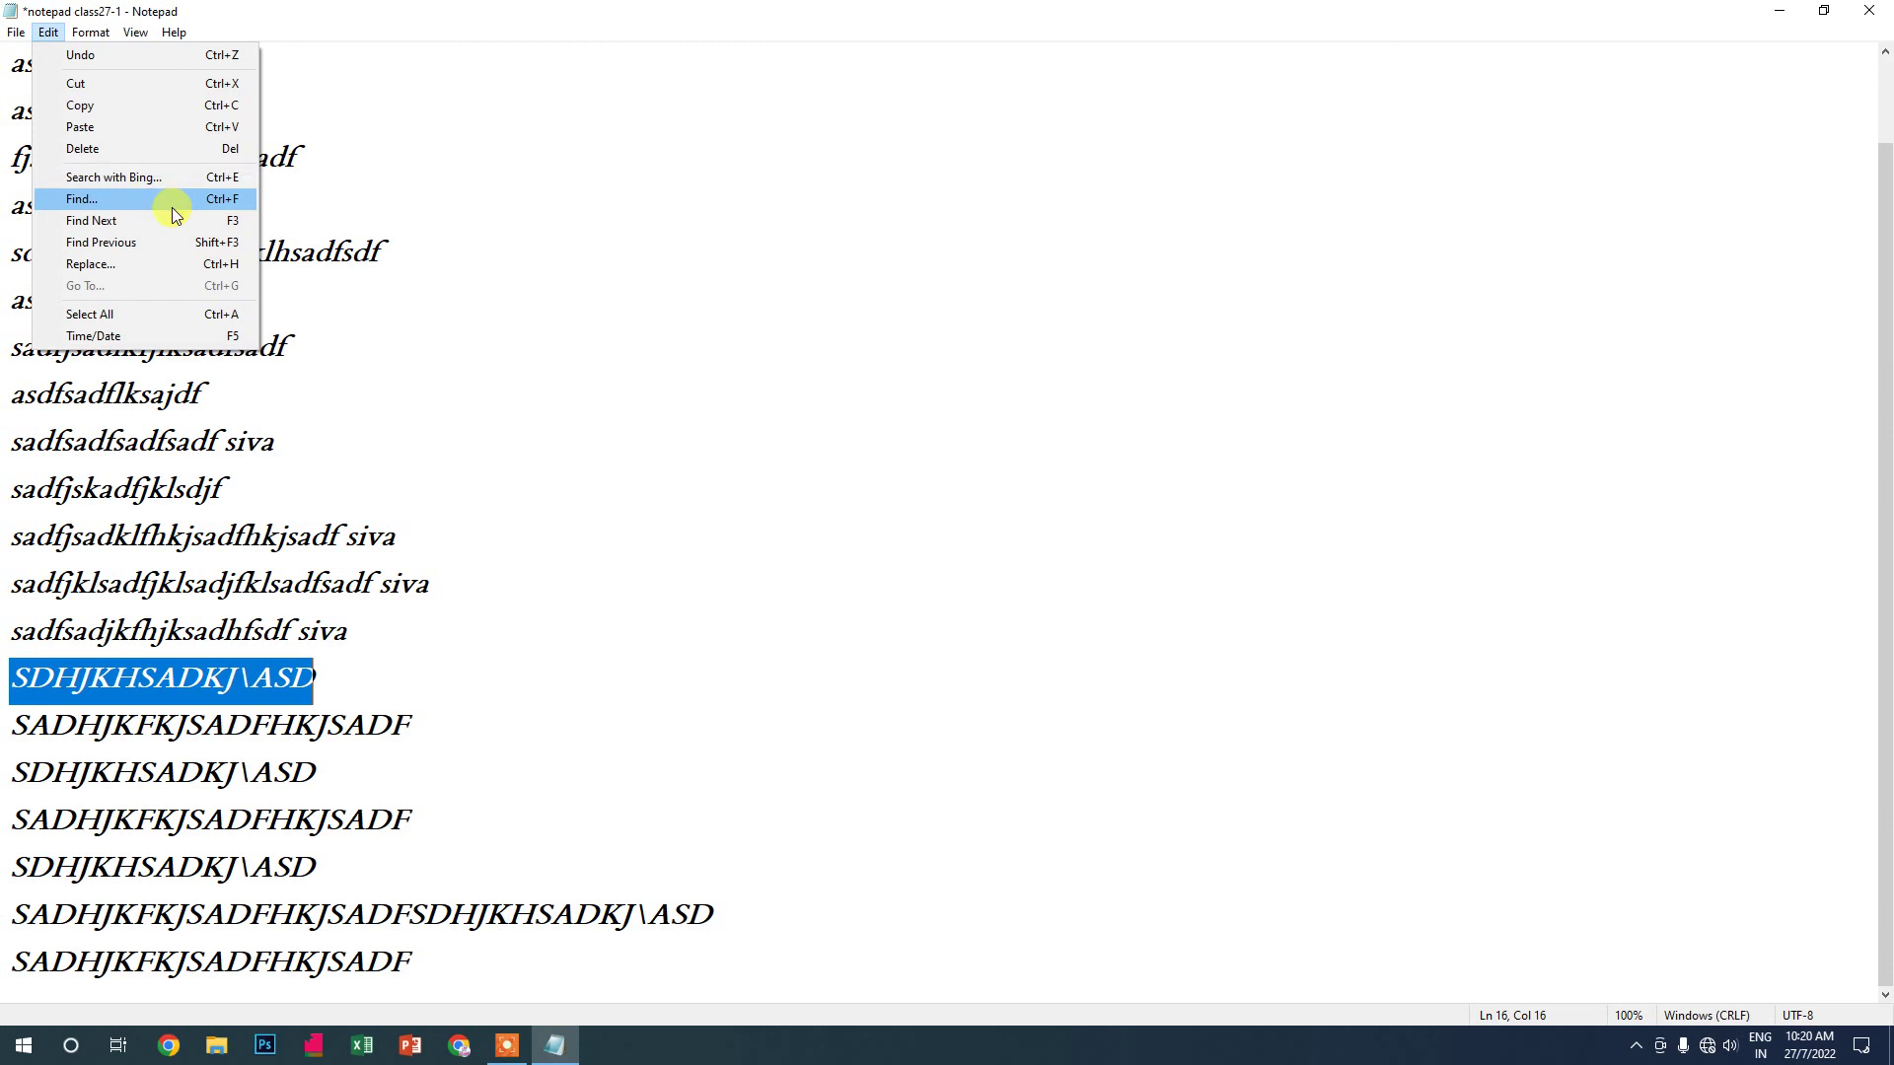
click(545, 336)
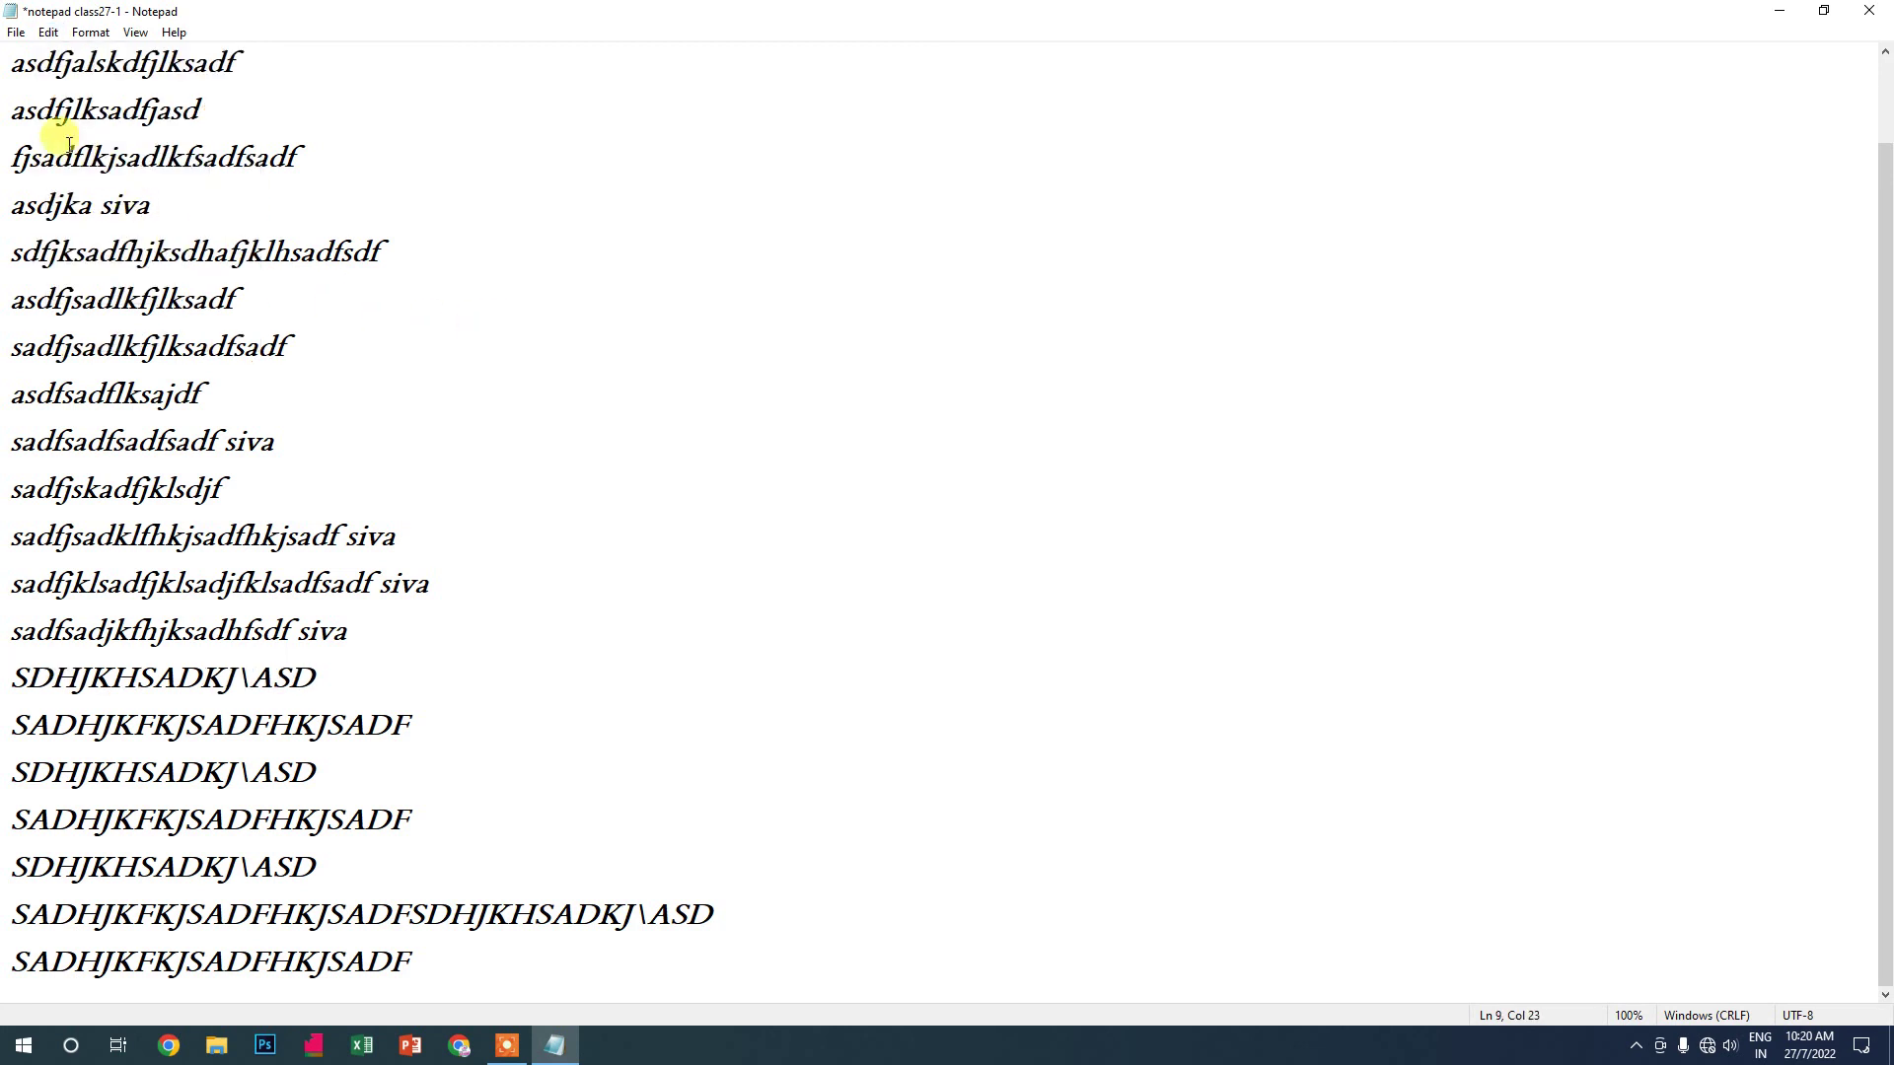
click(46, 36)
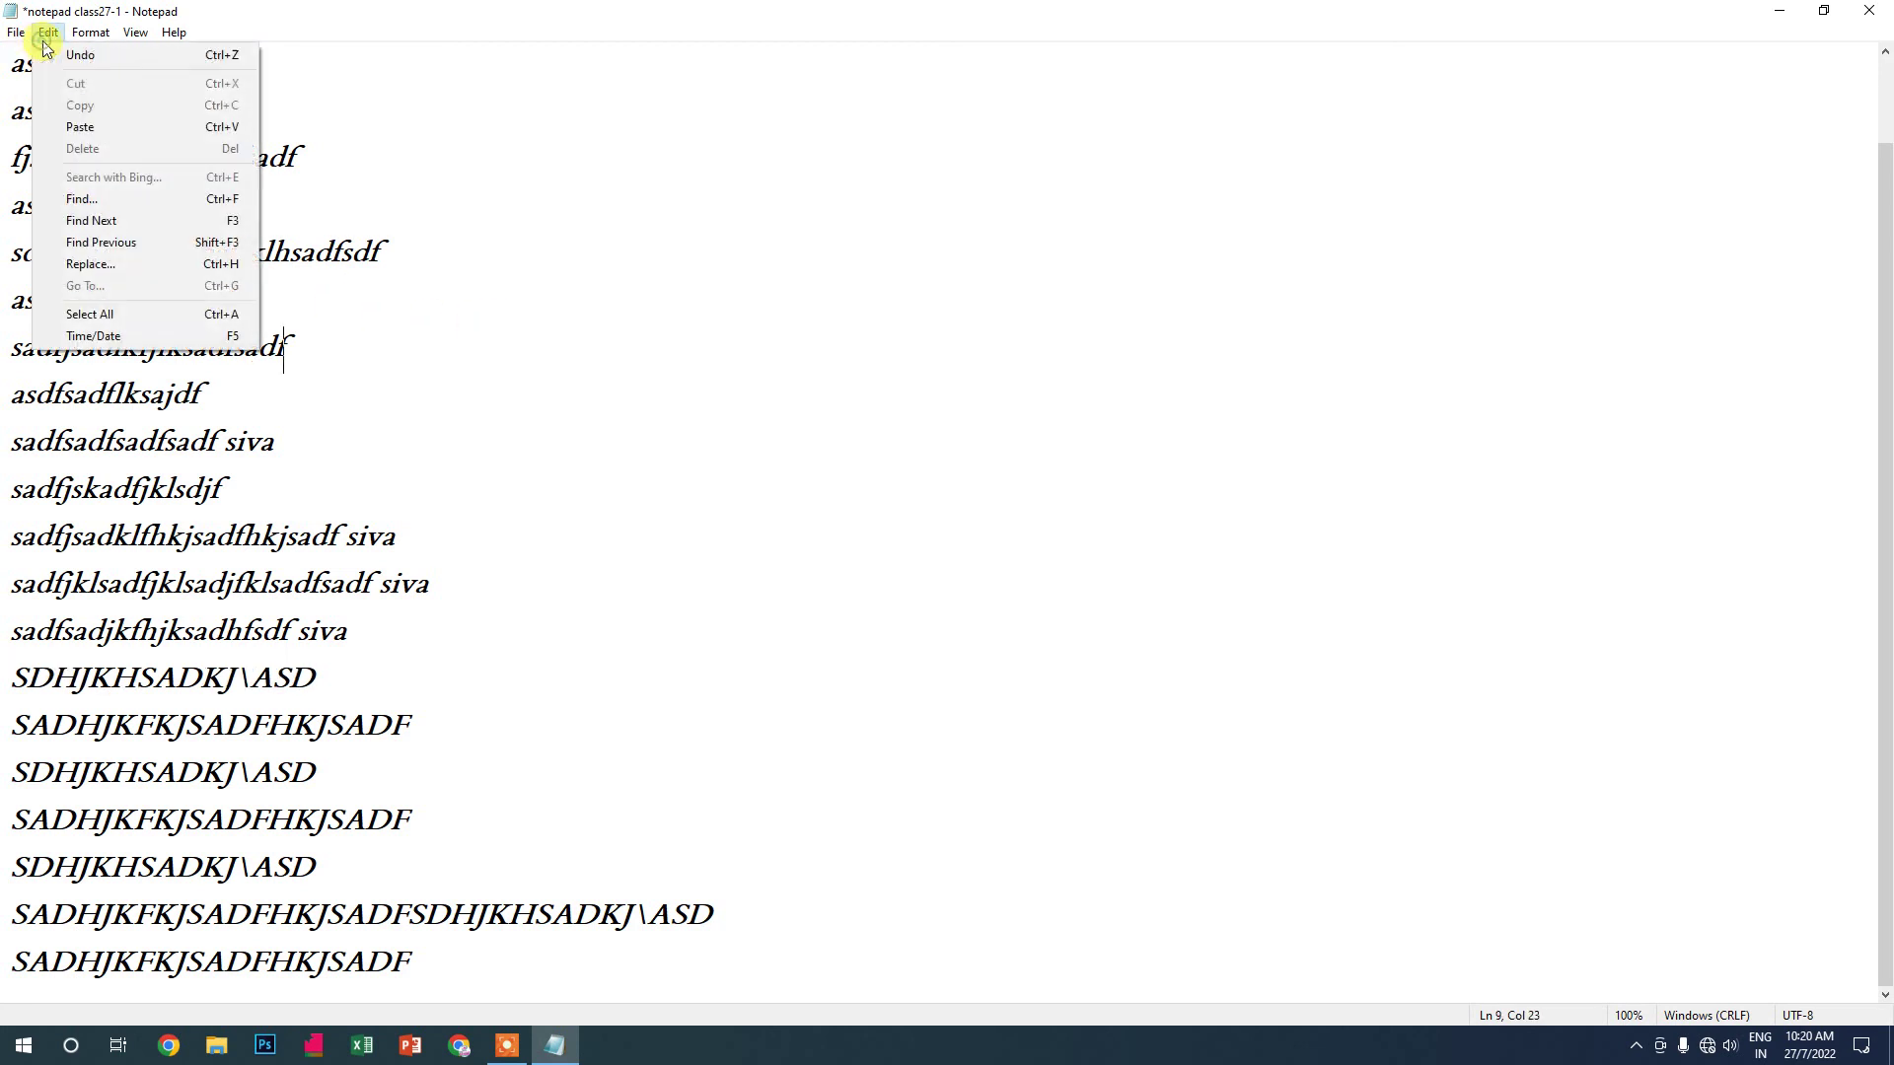
click(92, 200)
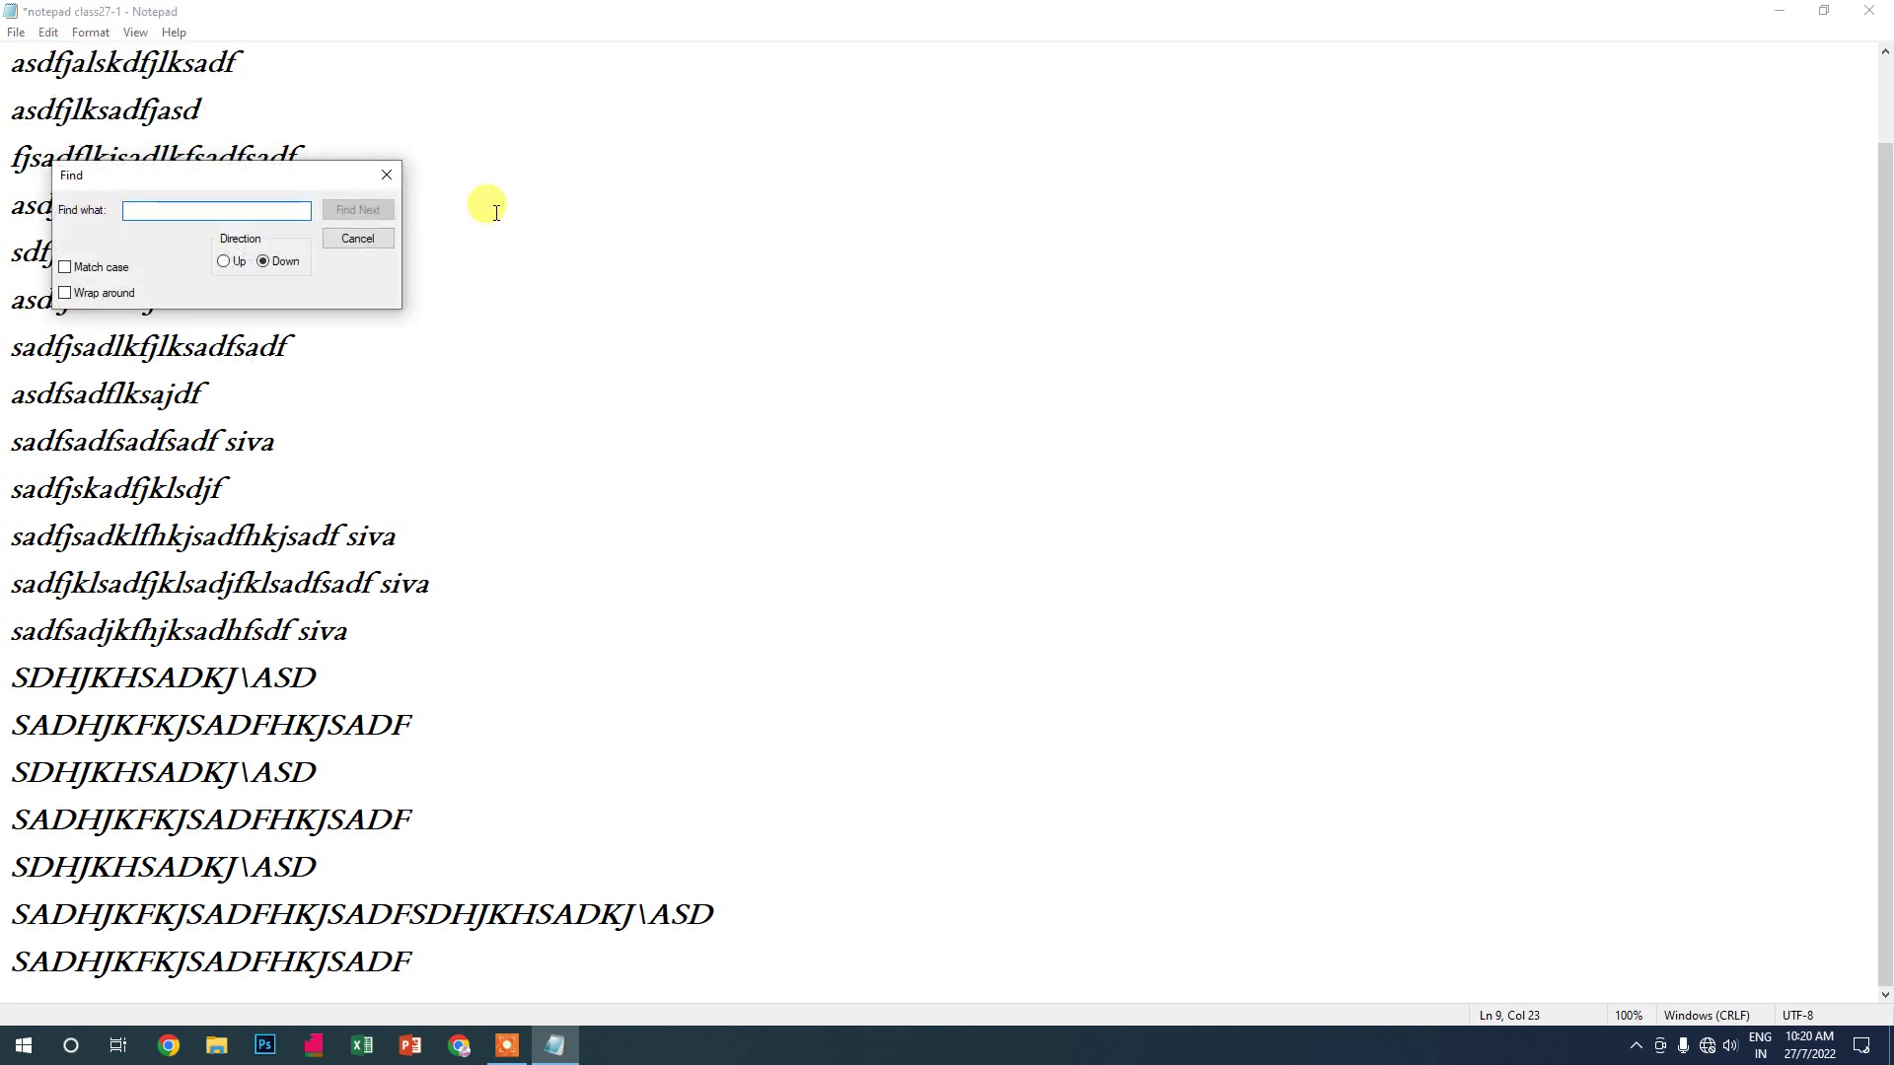
text(siva)
Step downward through every siva match, dismiss the end message, and set Direction to Up
drag(296, 177, 806, 196)
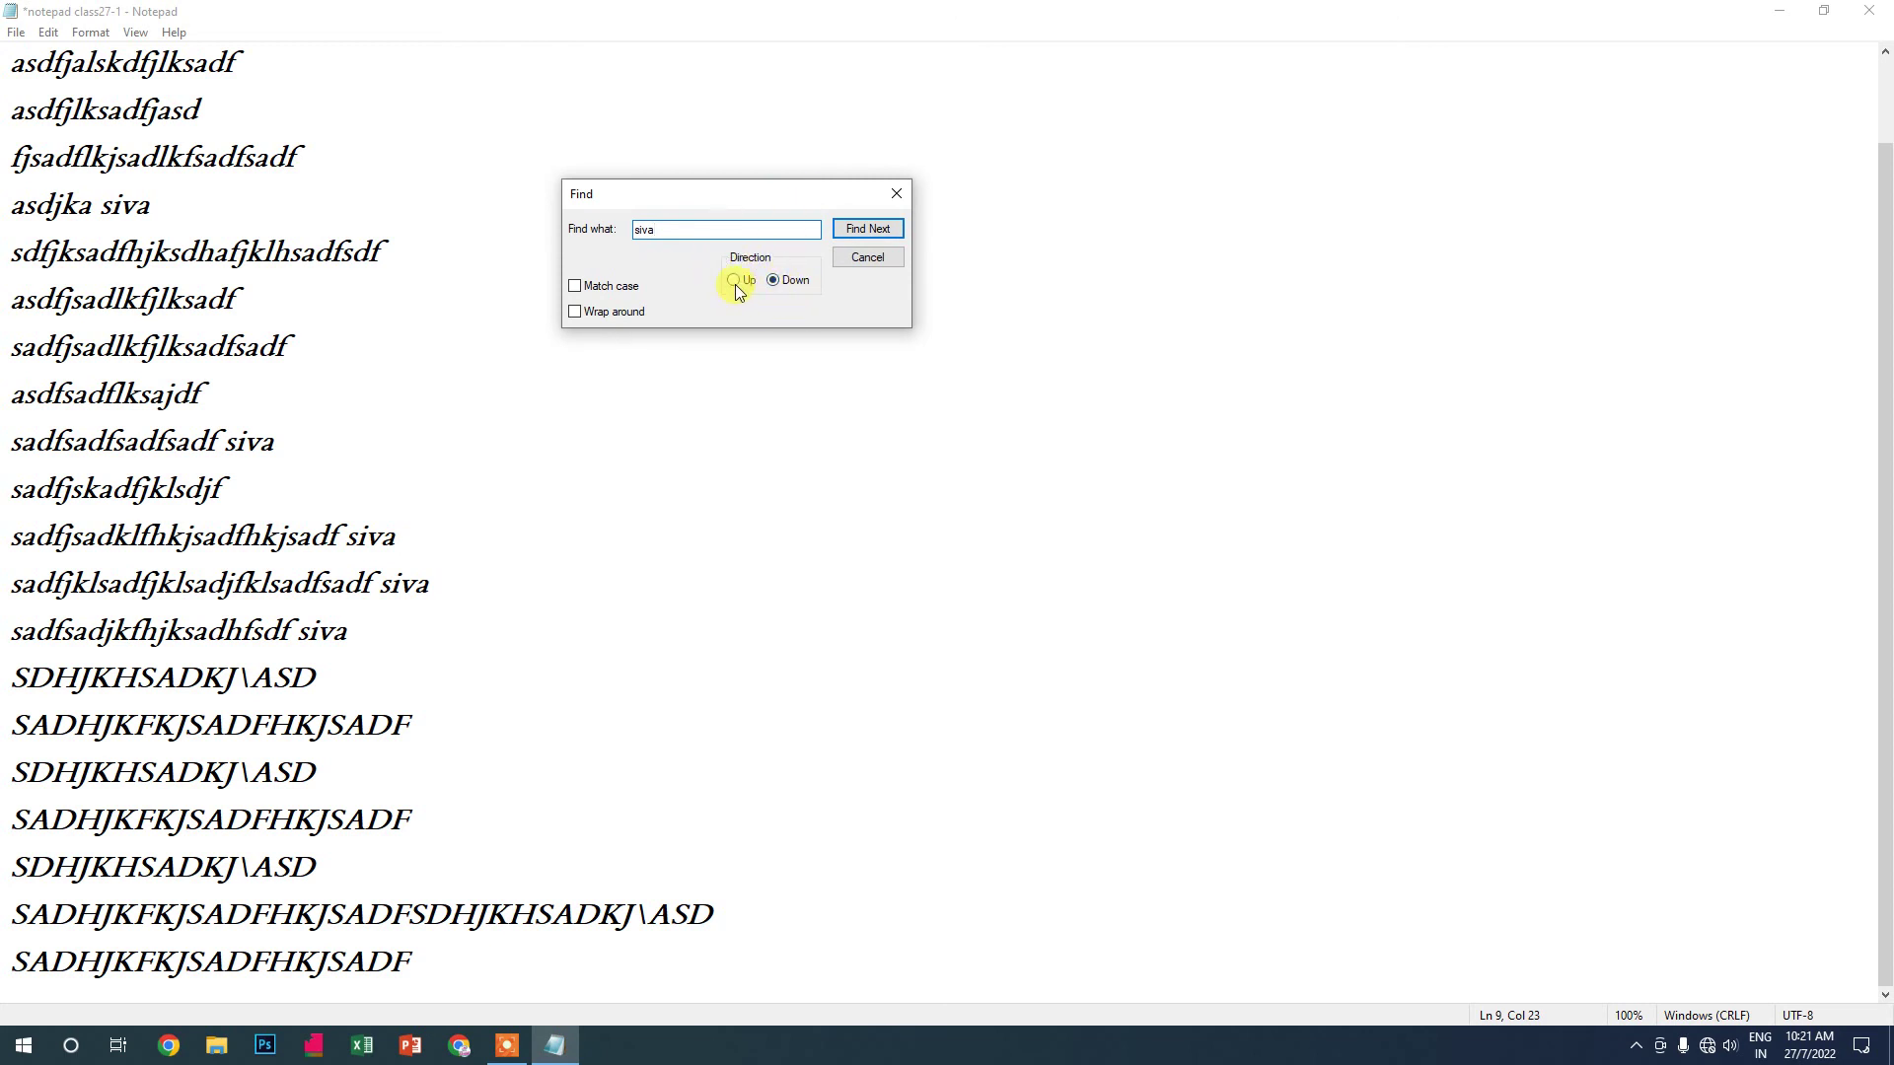
click(849, 230)
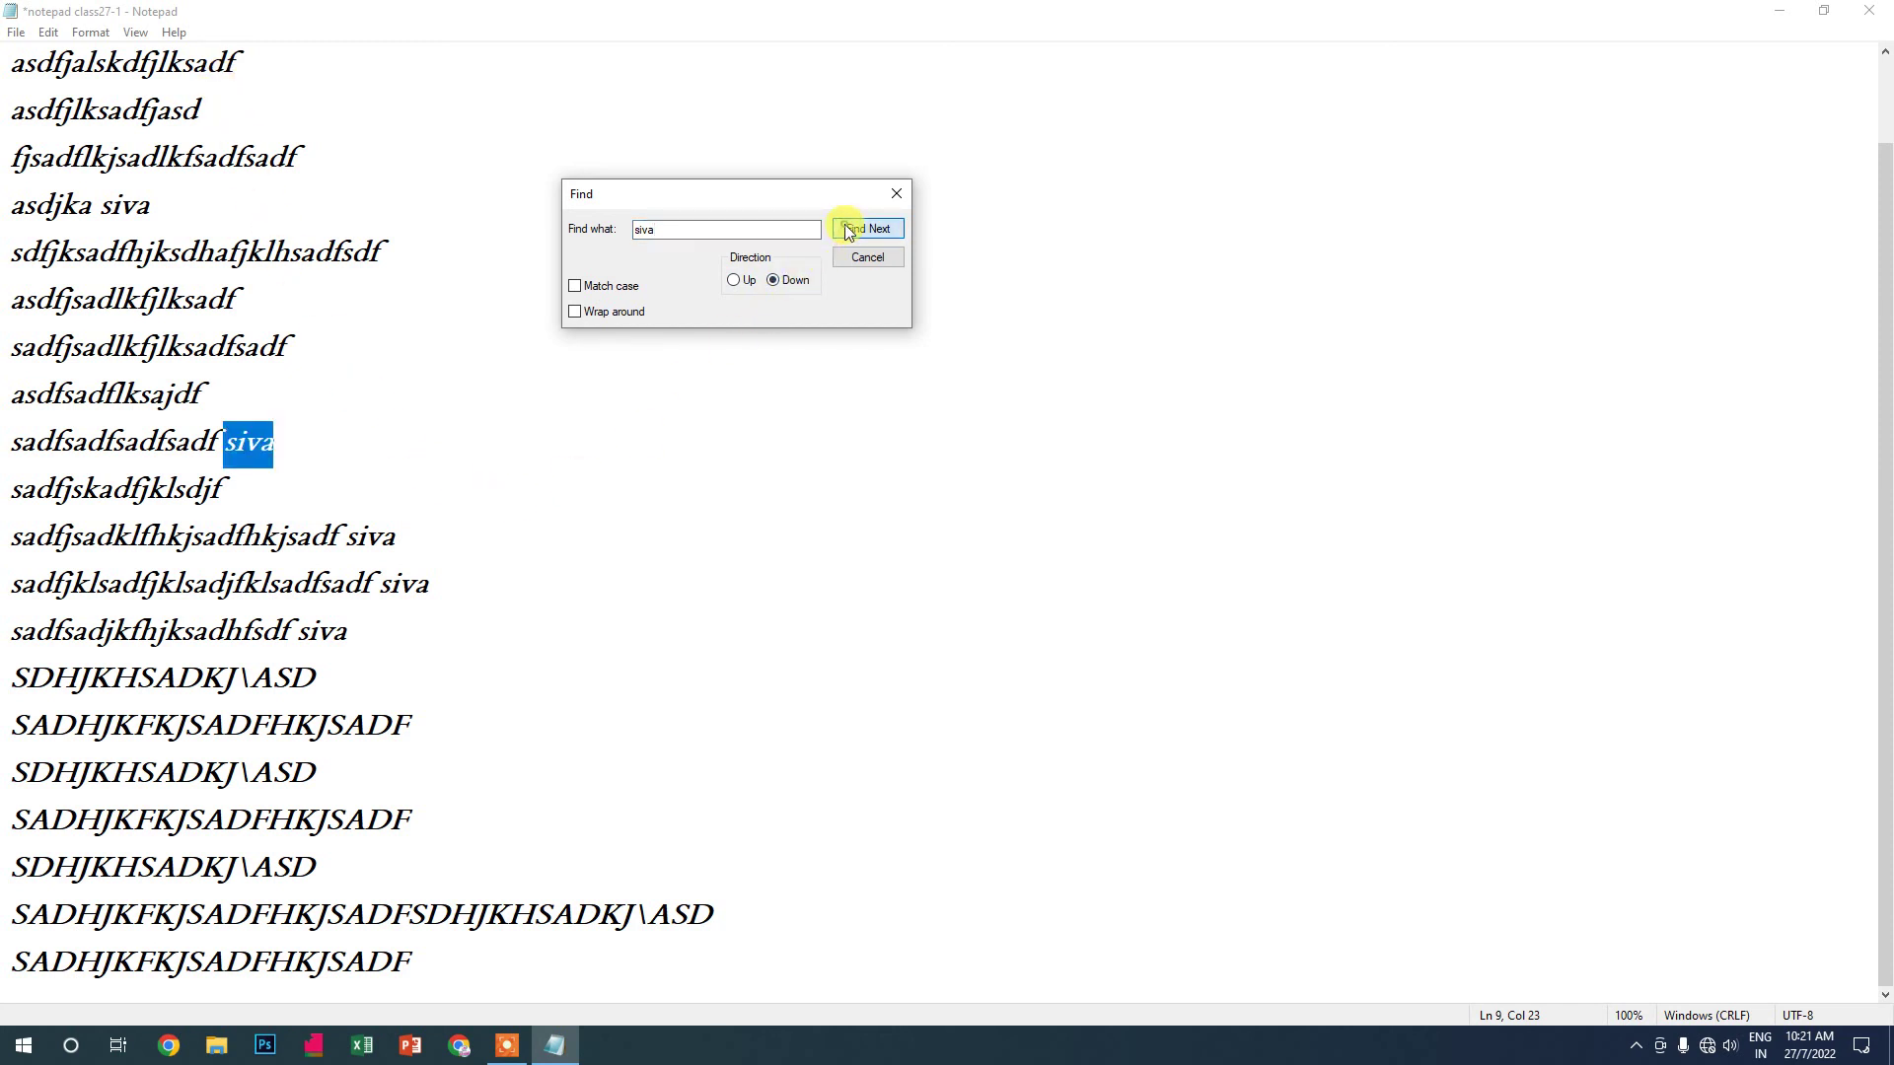
click(849, 230)
click(848, 230)
click(848, 230)
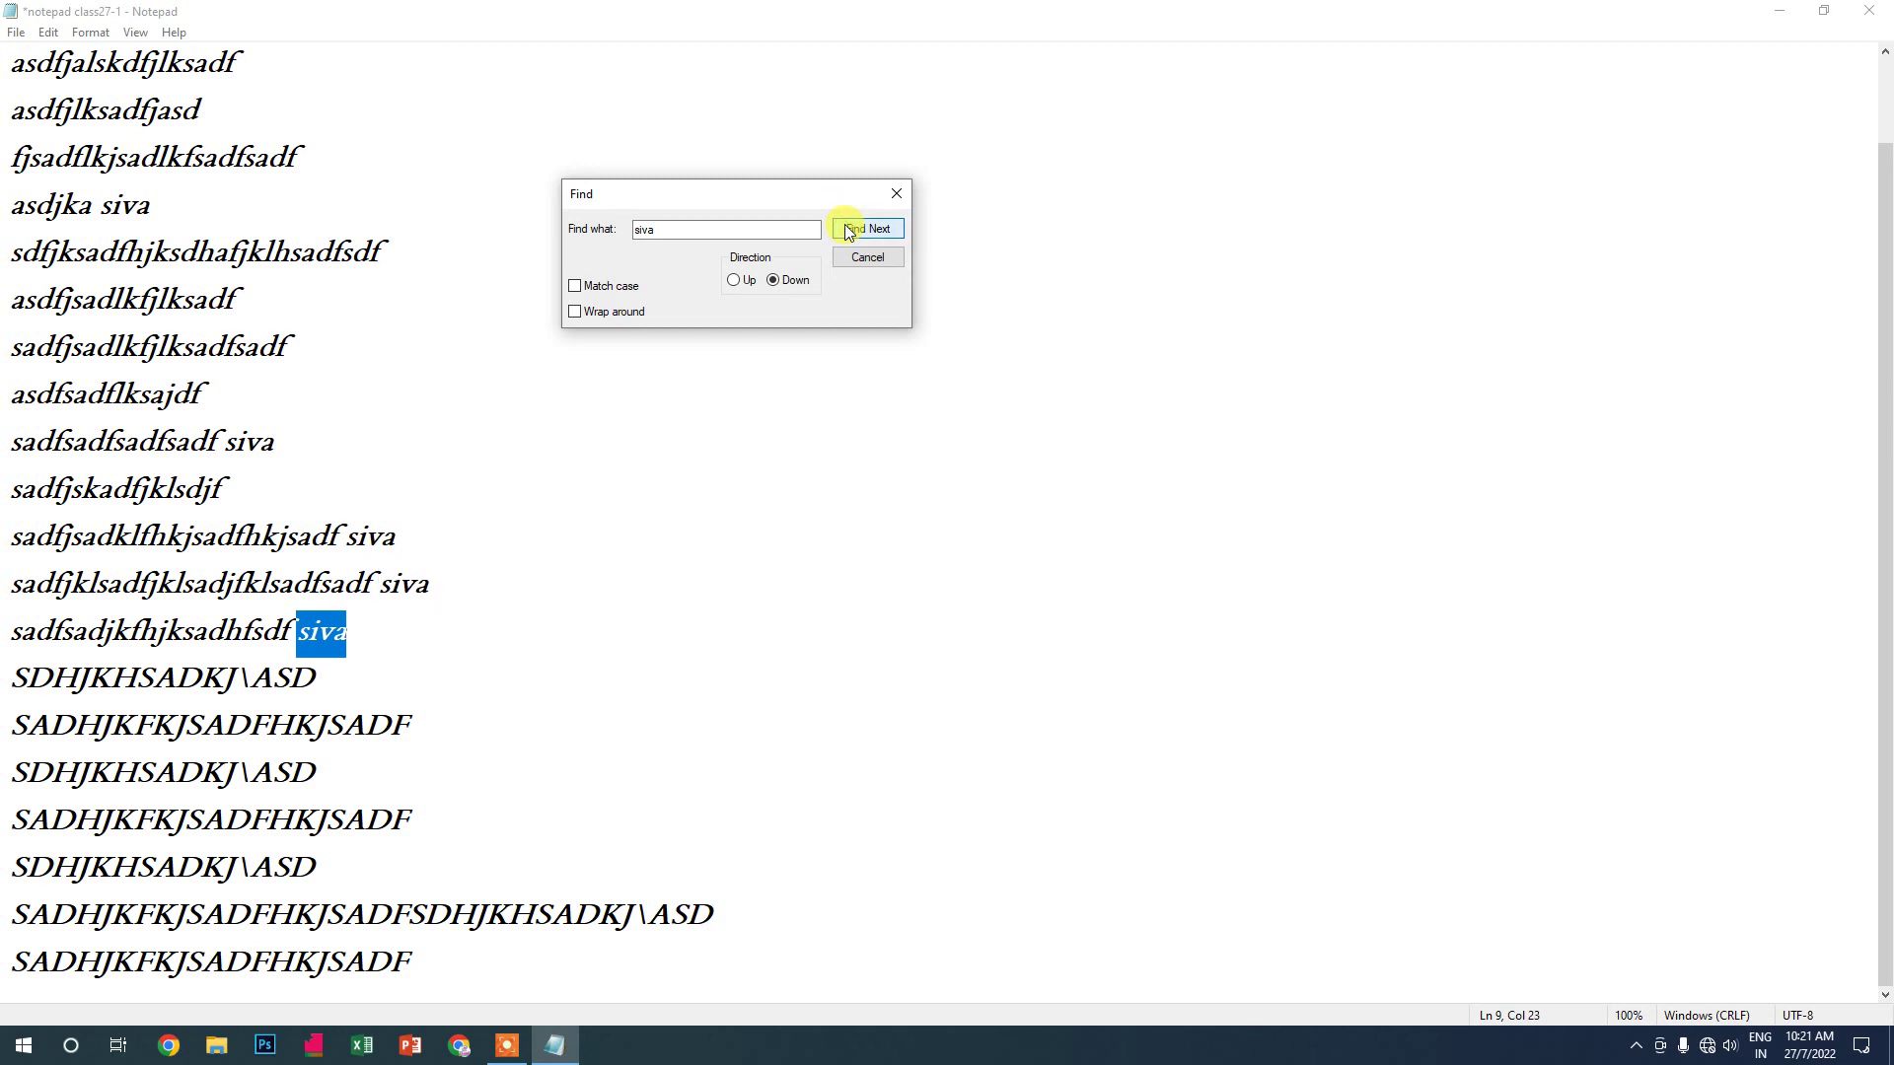
click(848, 230)
click(996, 595)
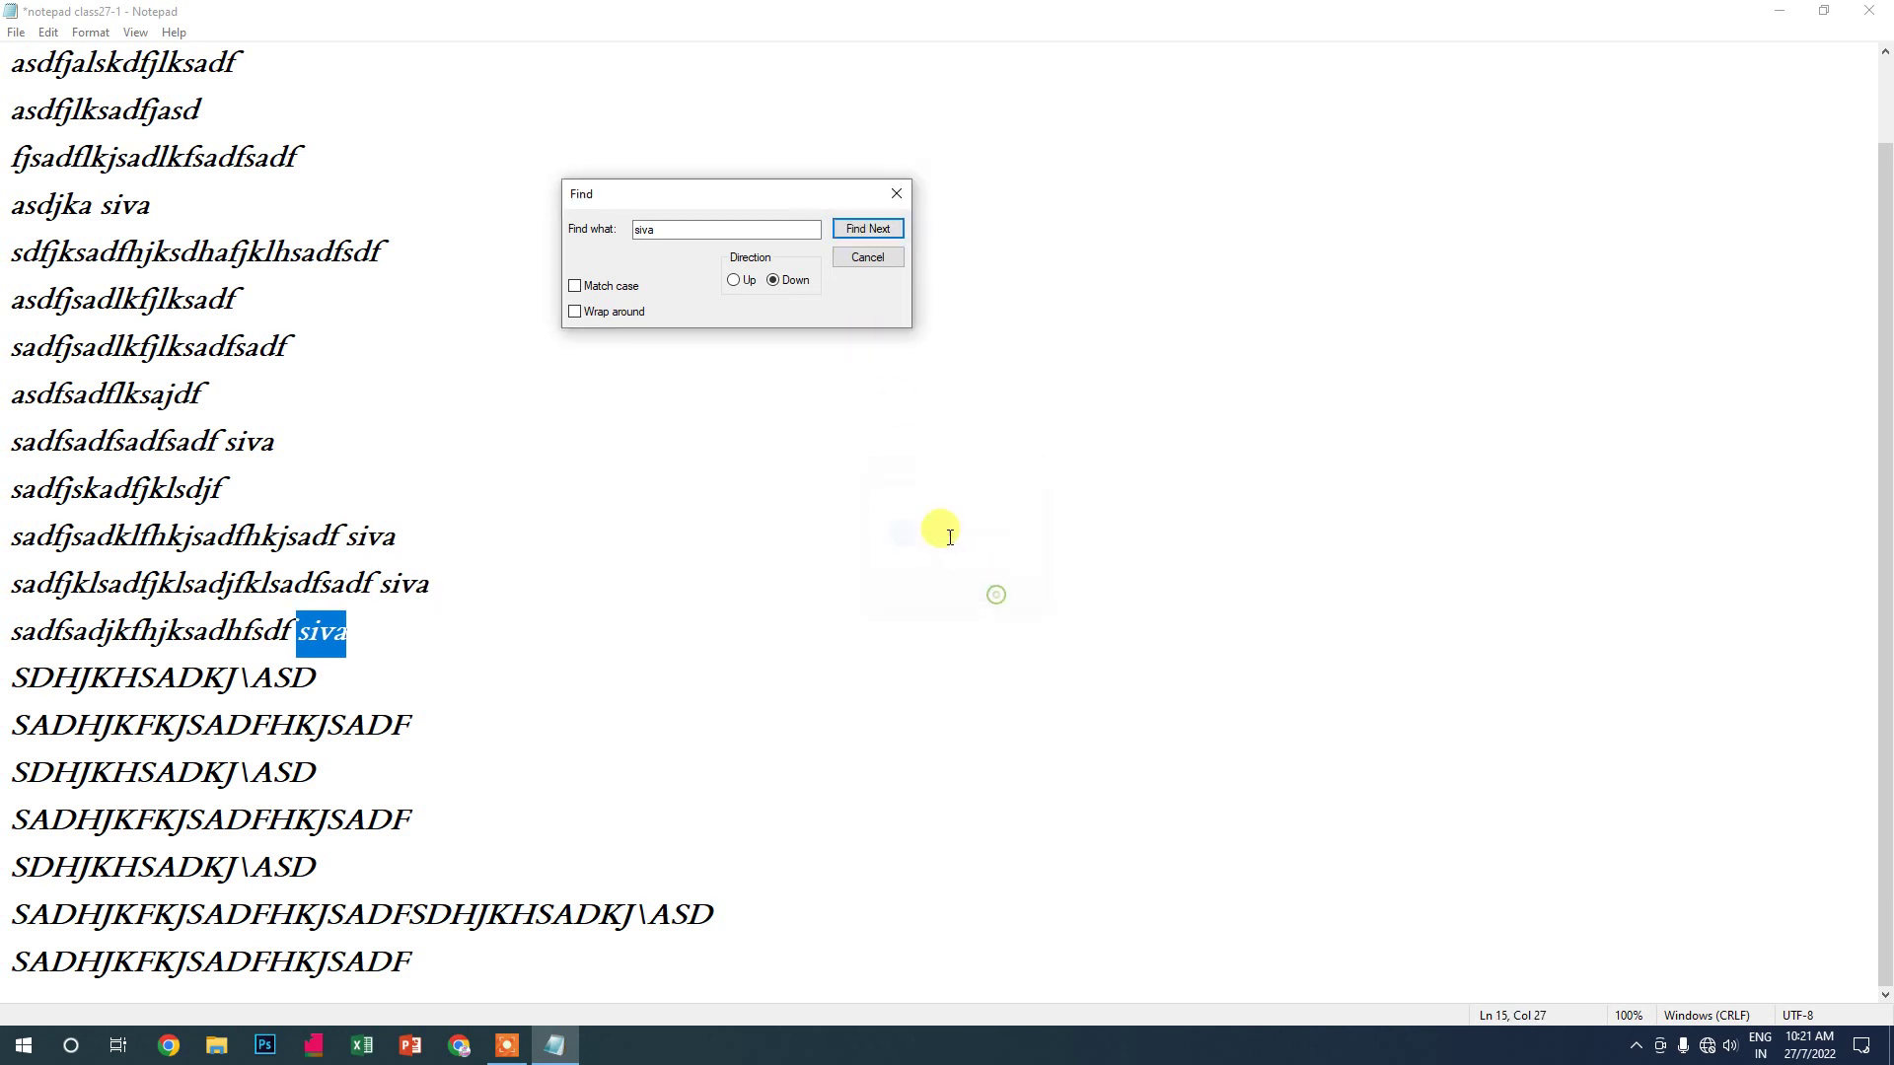
click(738, 280)
Search upward for 'siva', then turn on Match case after the not-found message and search again
click(883, 229)
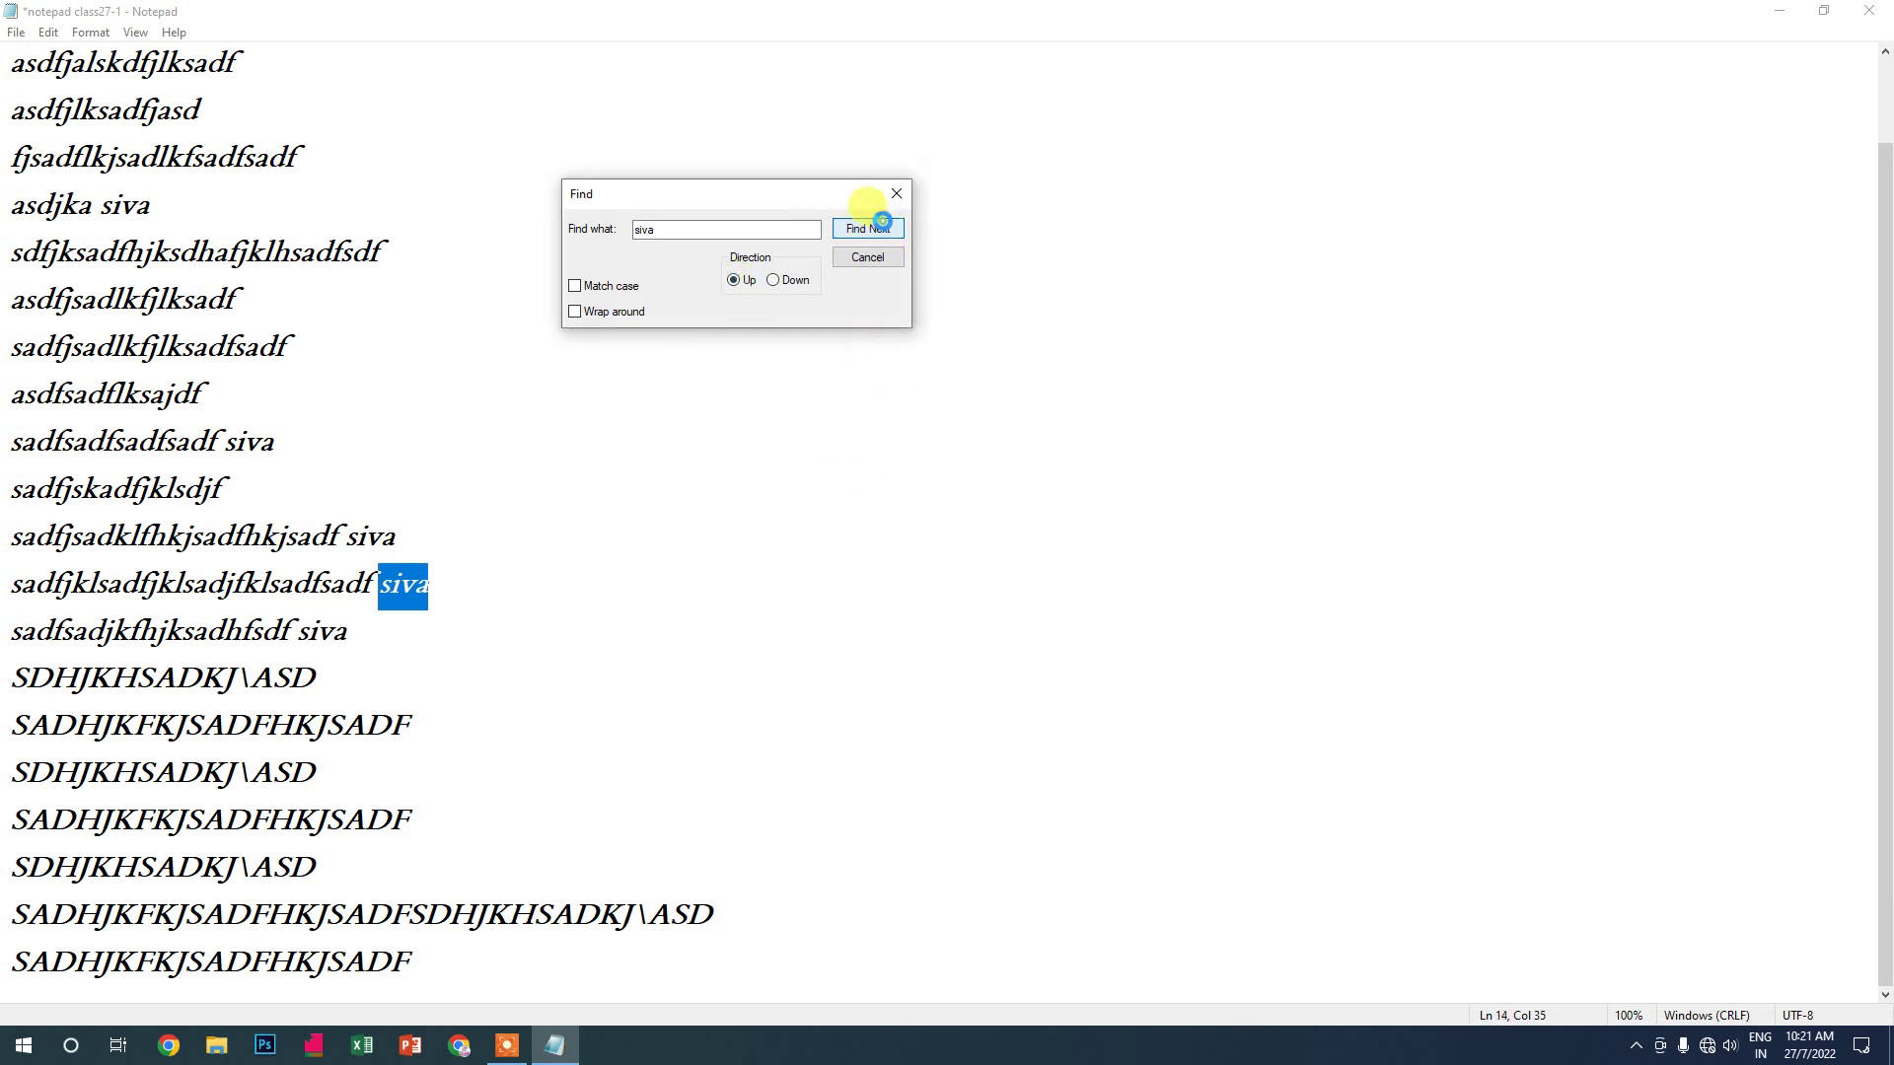
click(883, 228)
click(883, 229)
click(883, 229)
click(883, 229)
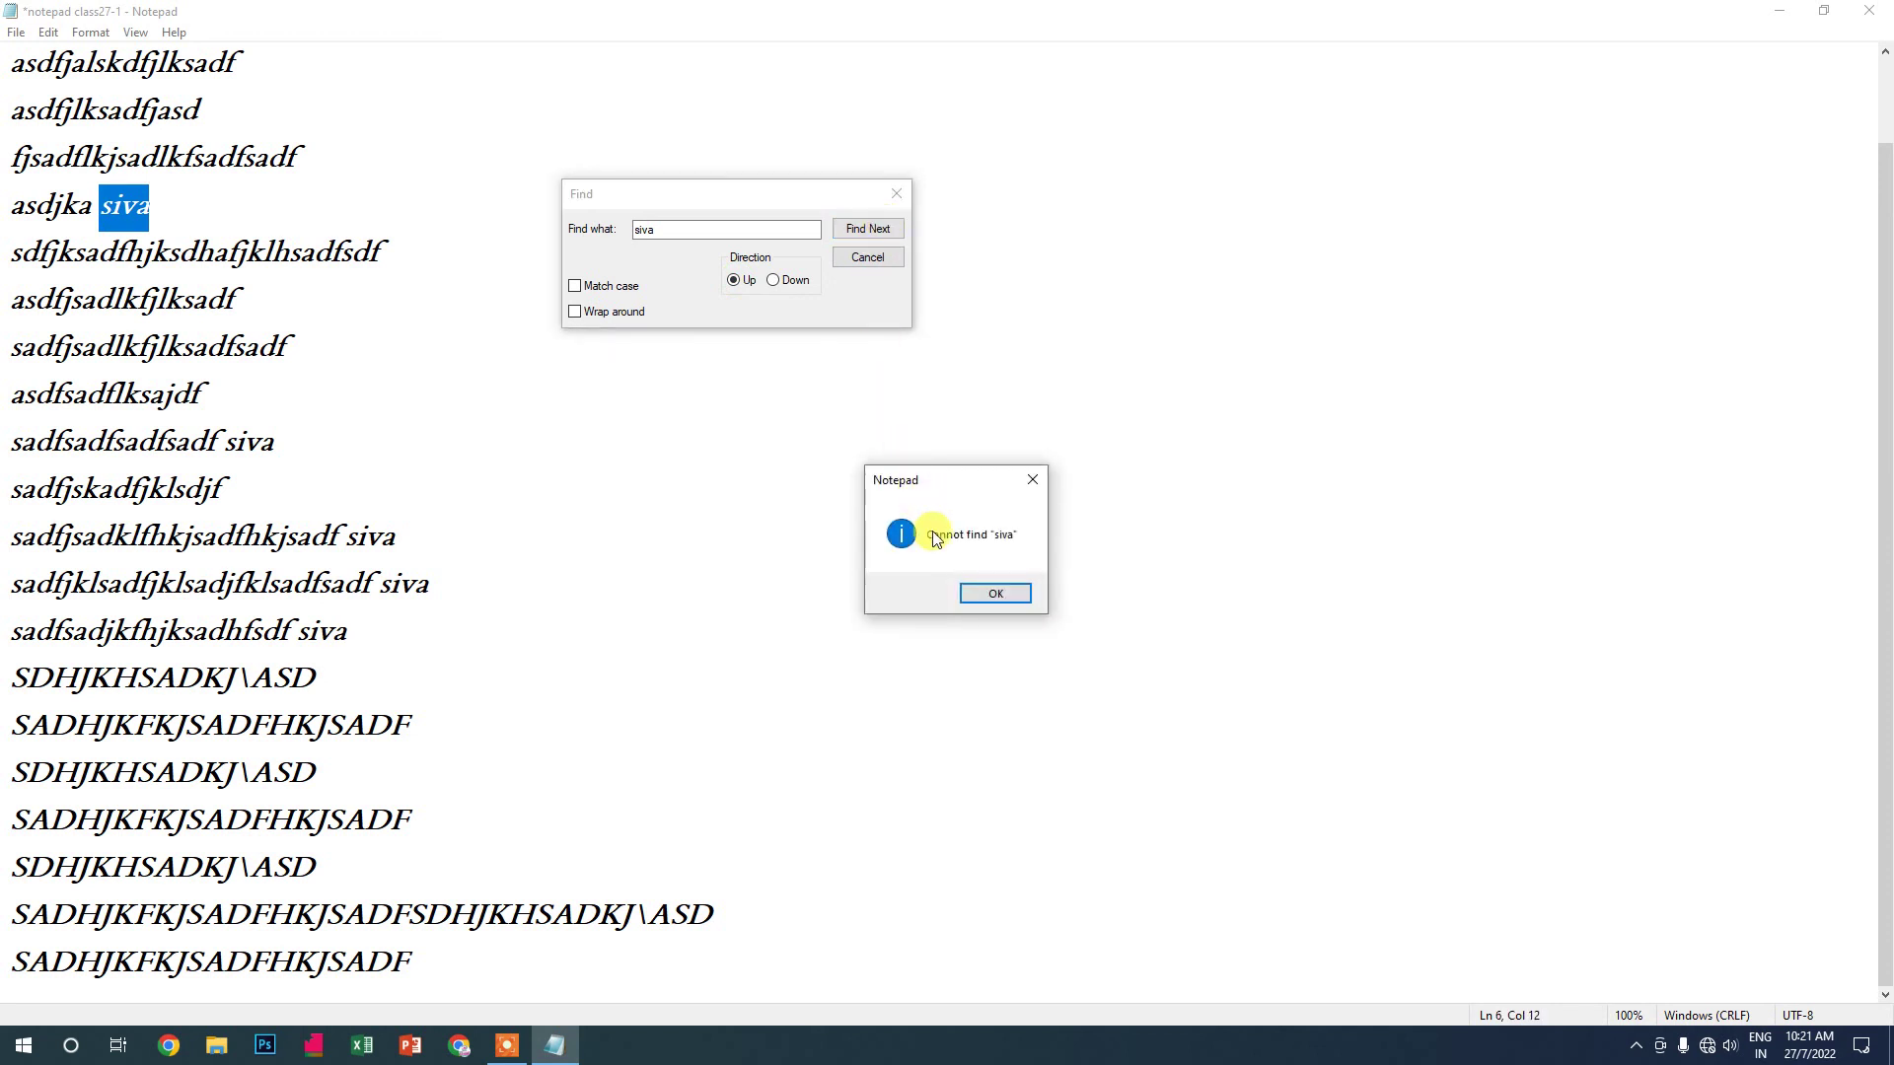
click(996, 595)
click(574, 286)
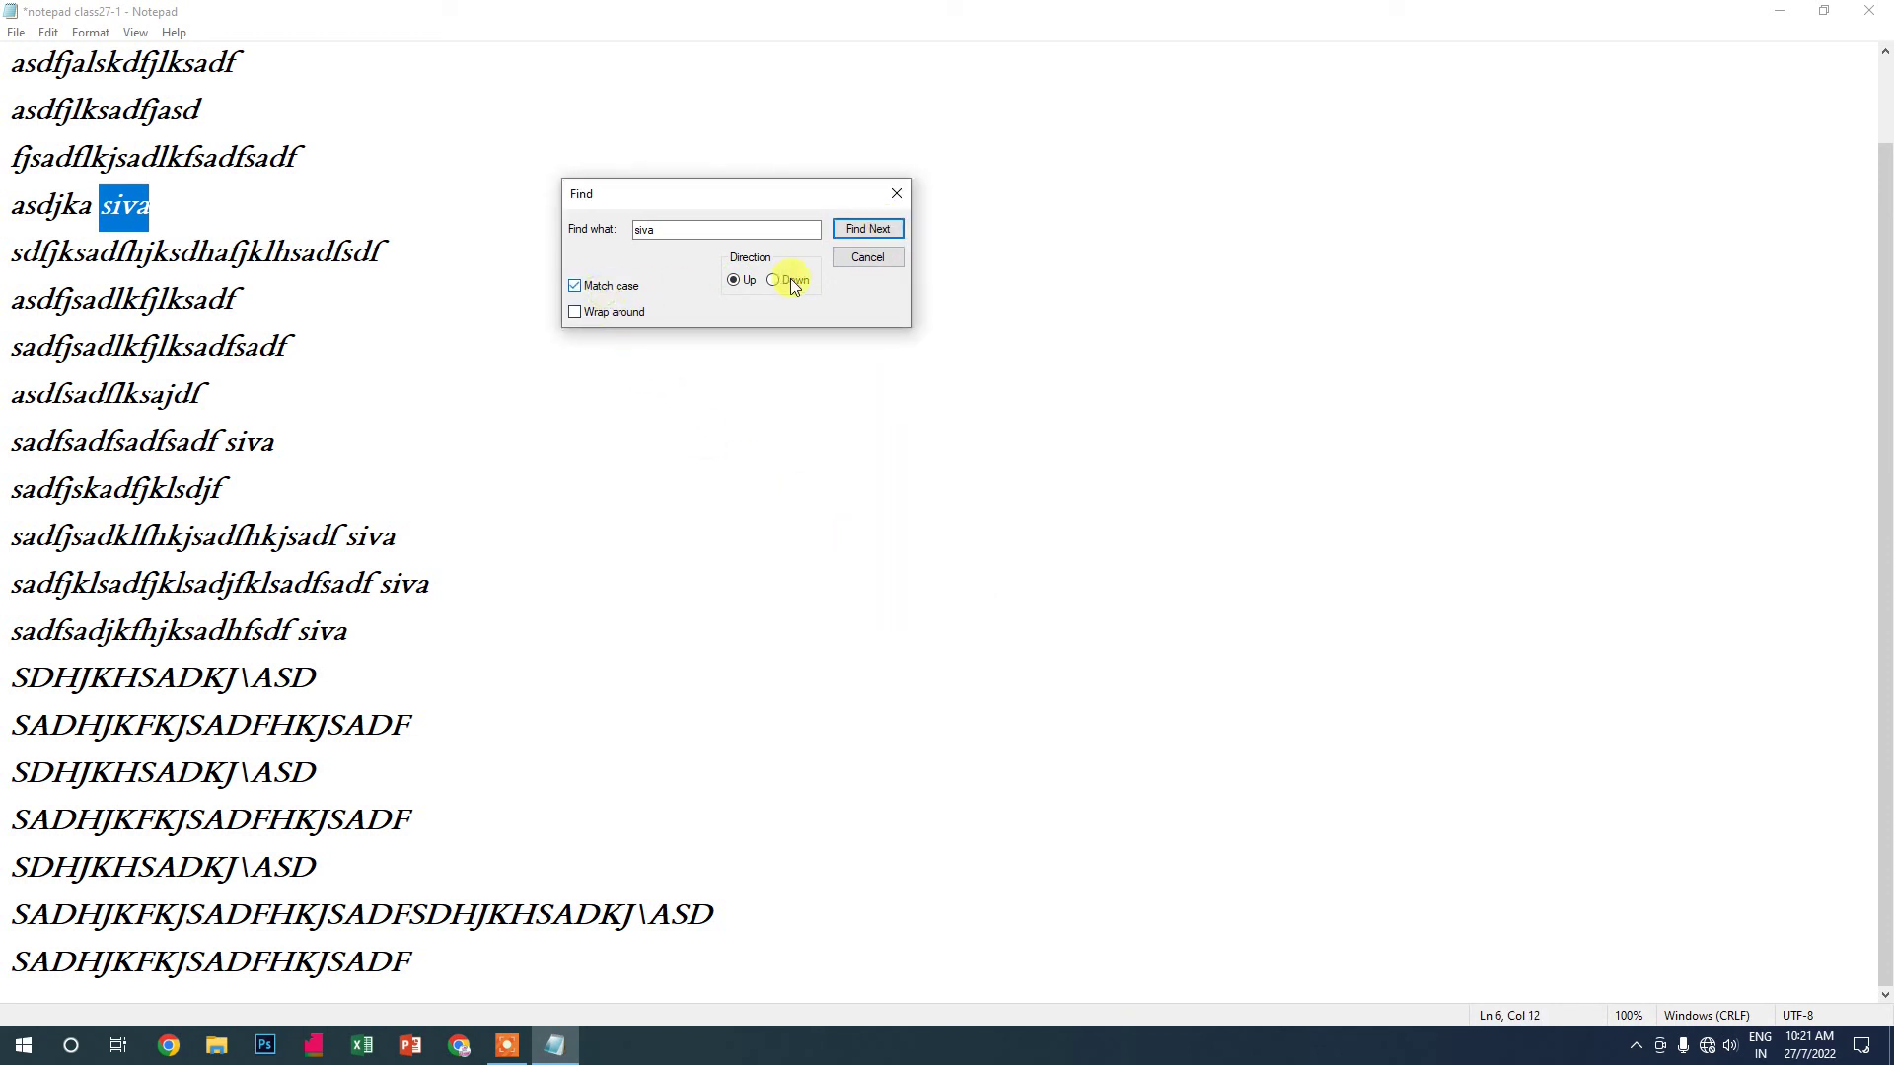
click(841, 228)
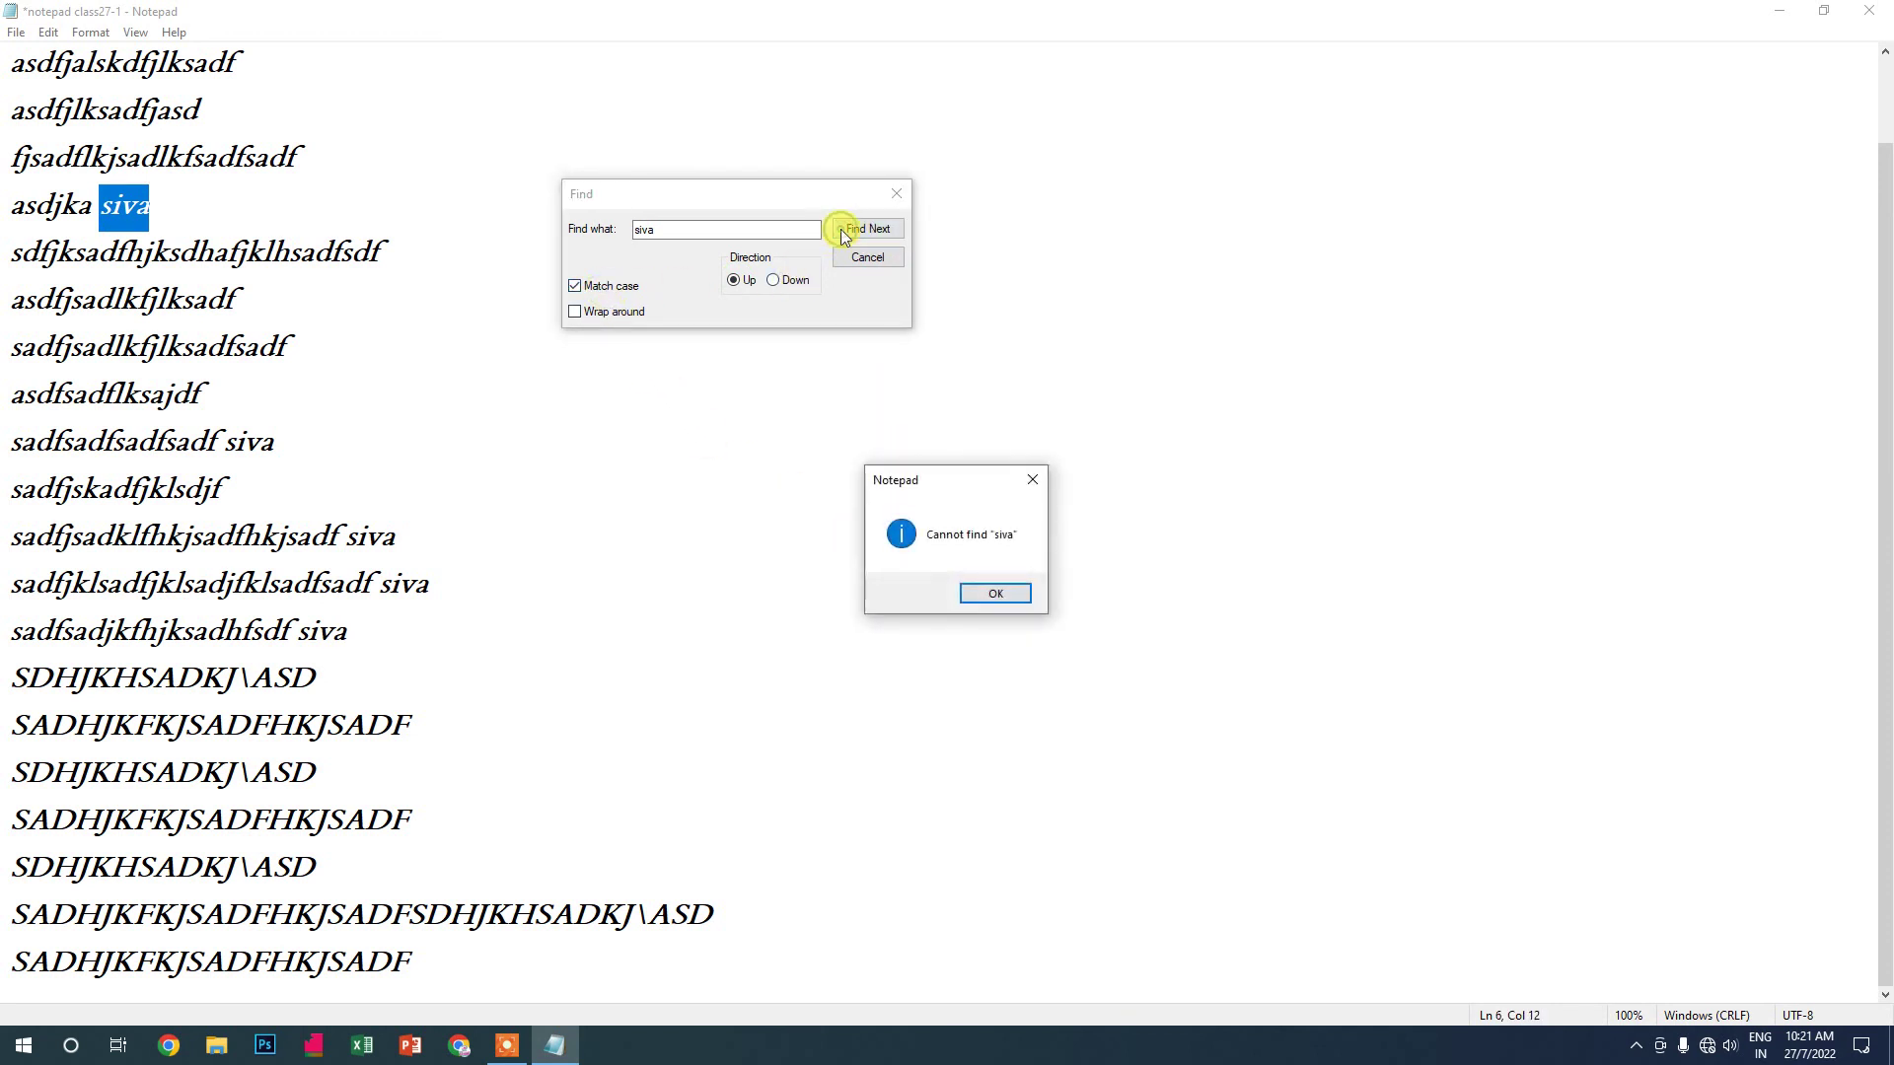
click(991, 595)
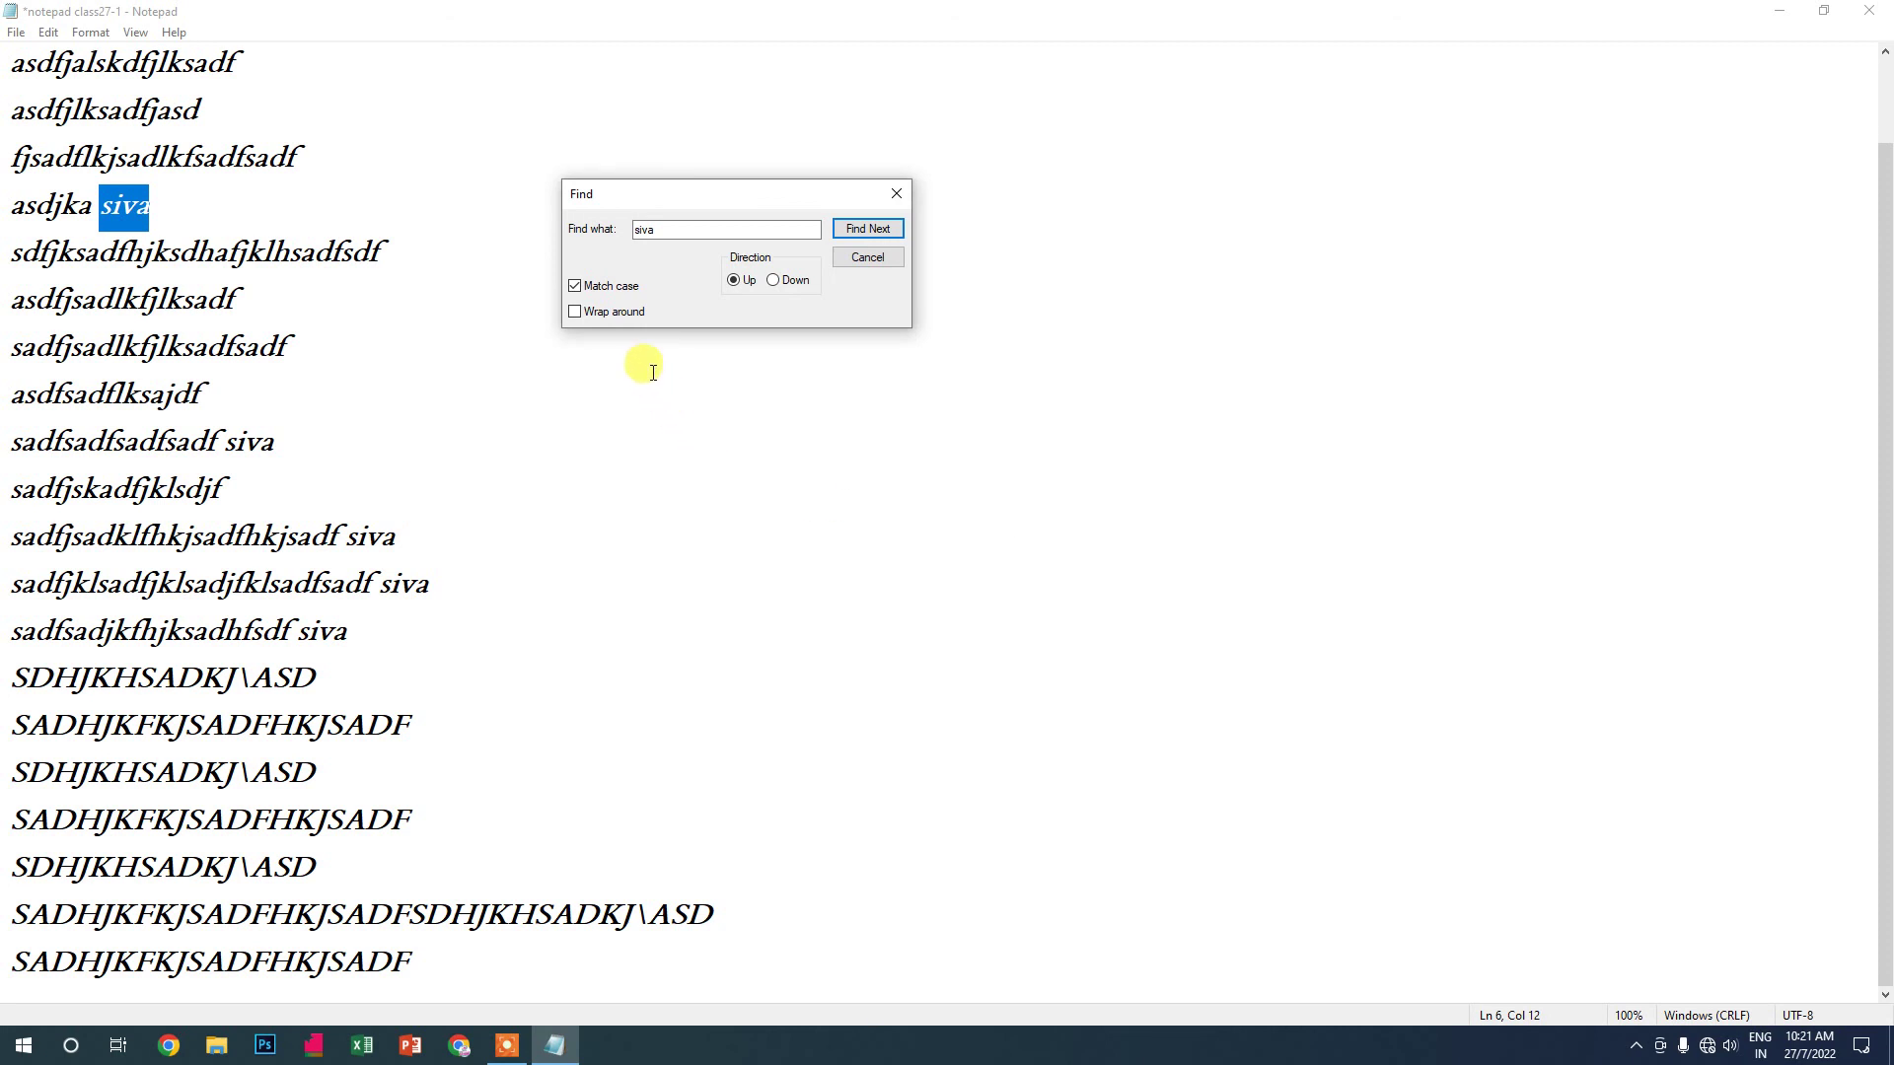
Turn on Wrap around, cycle upward through every 'siva' match, then close the Find dialog
click(595, 313)
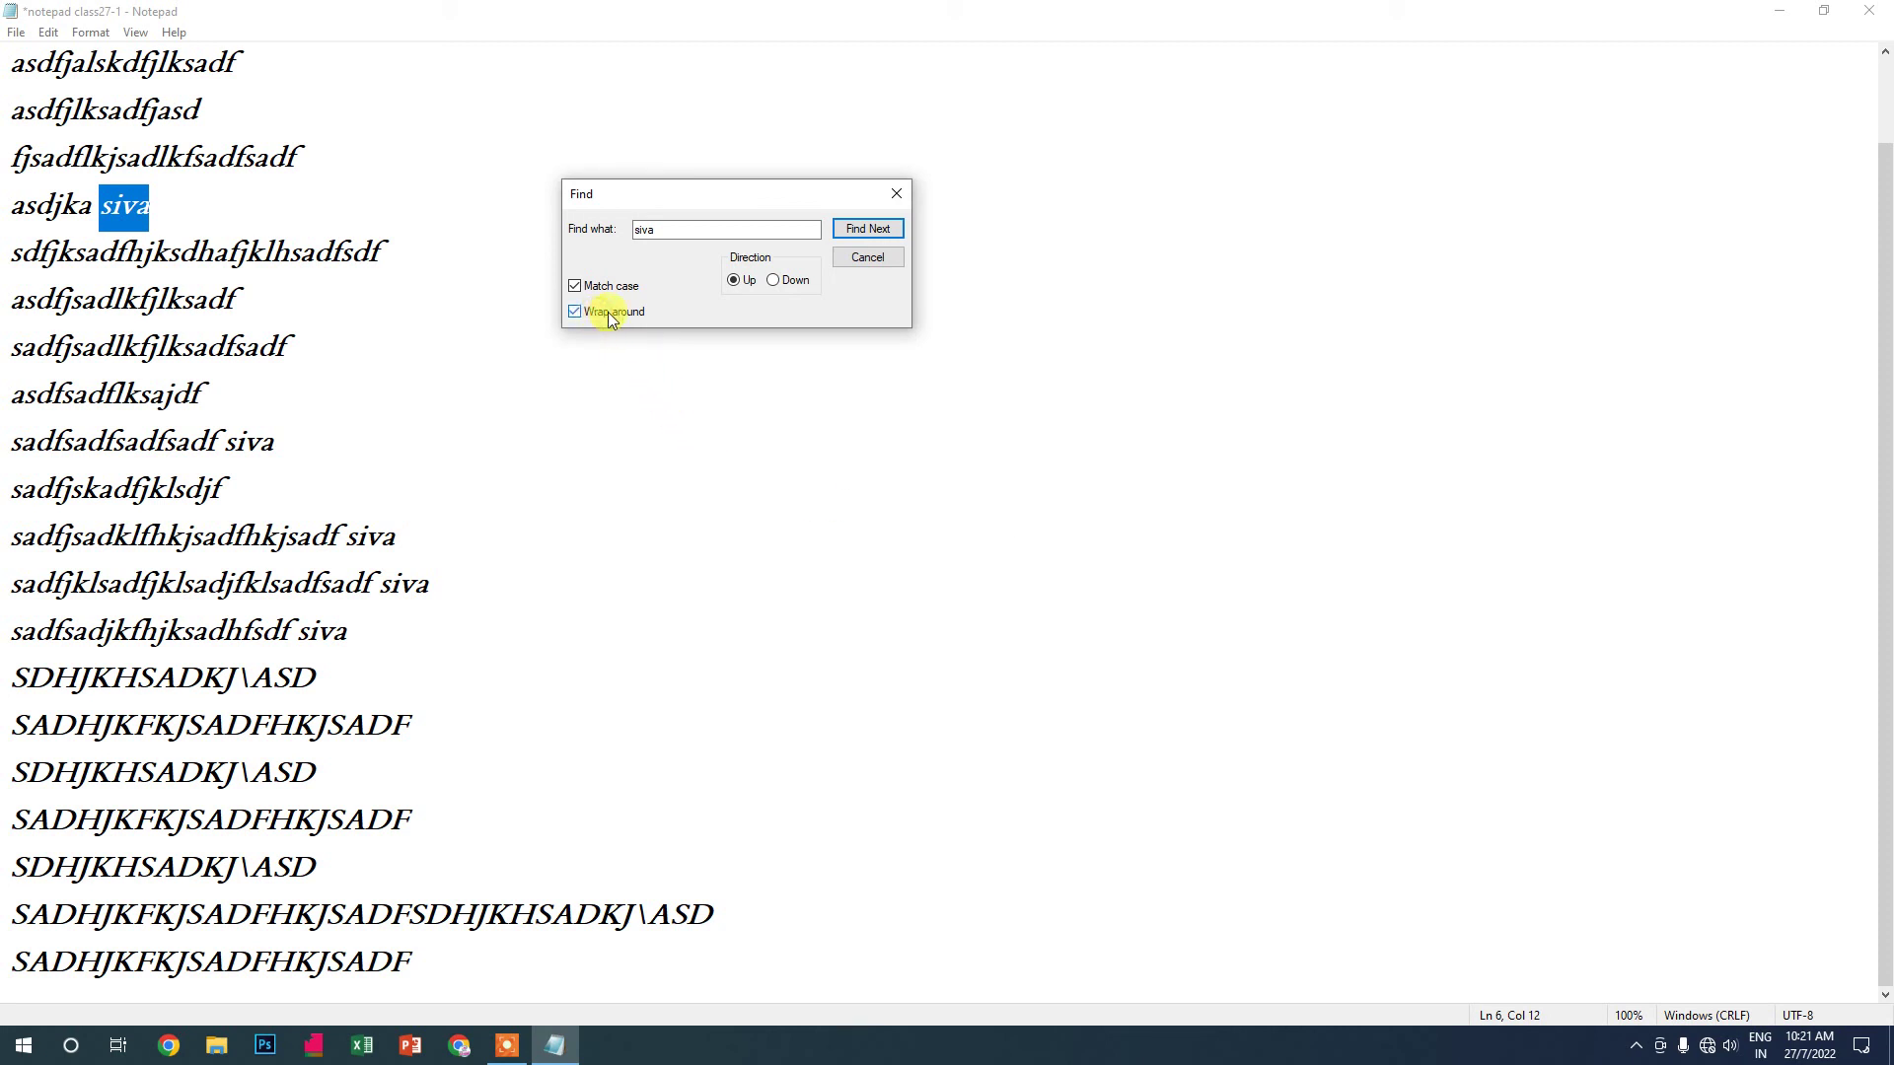
click(867, 235)
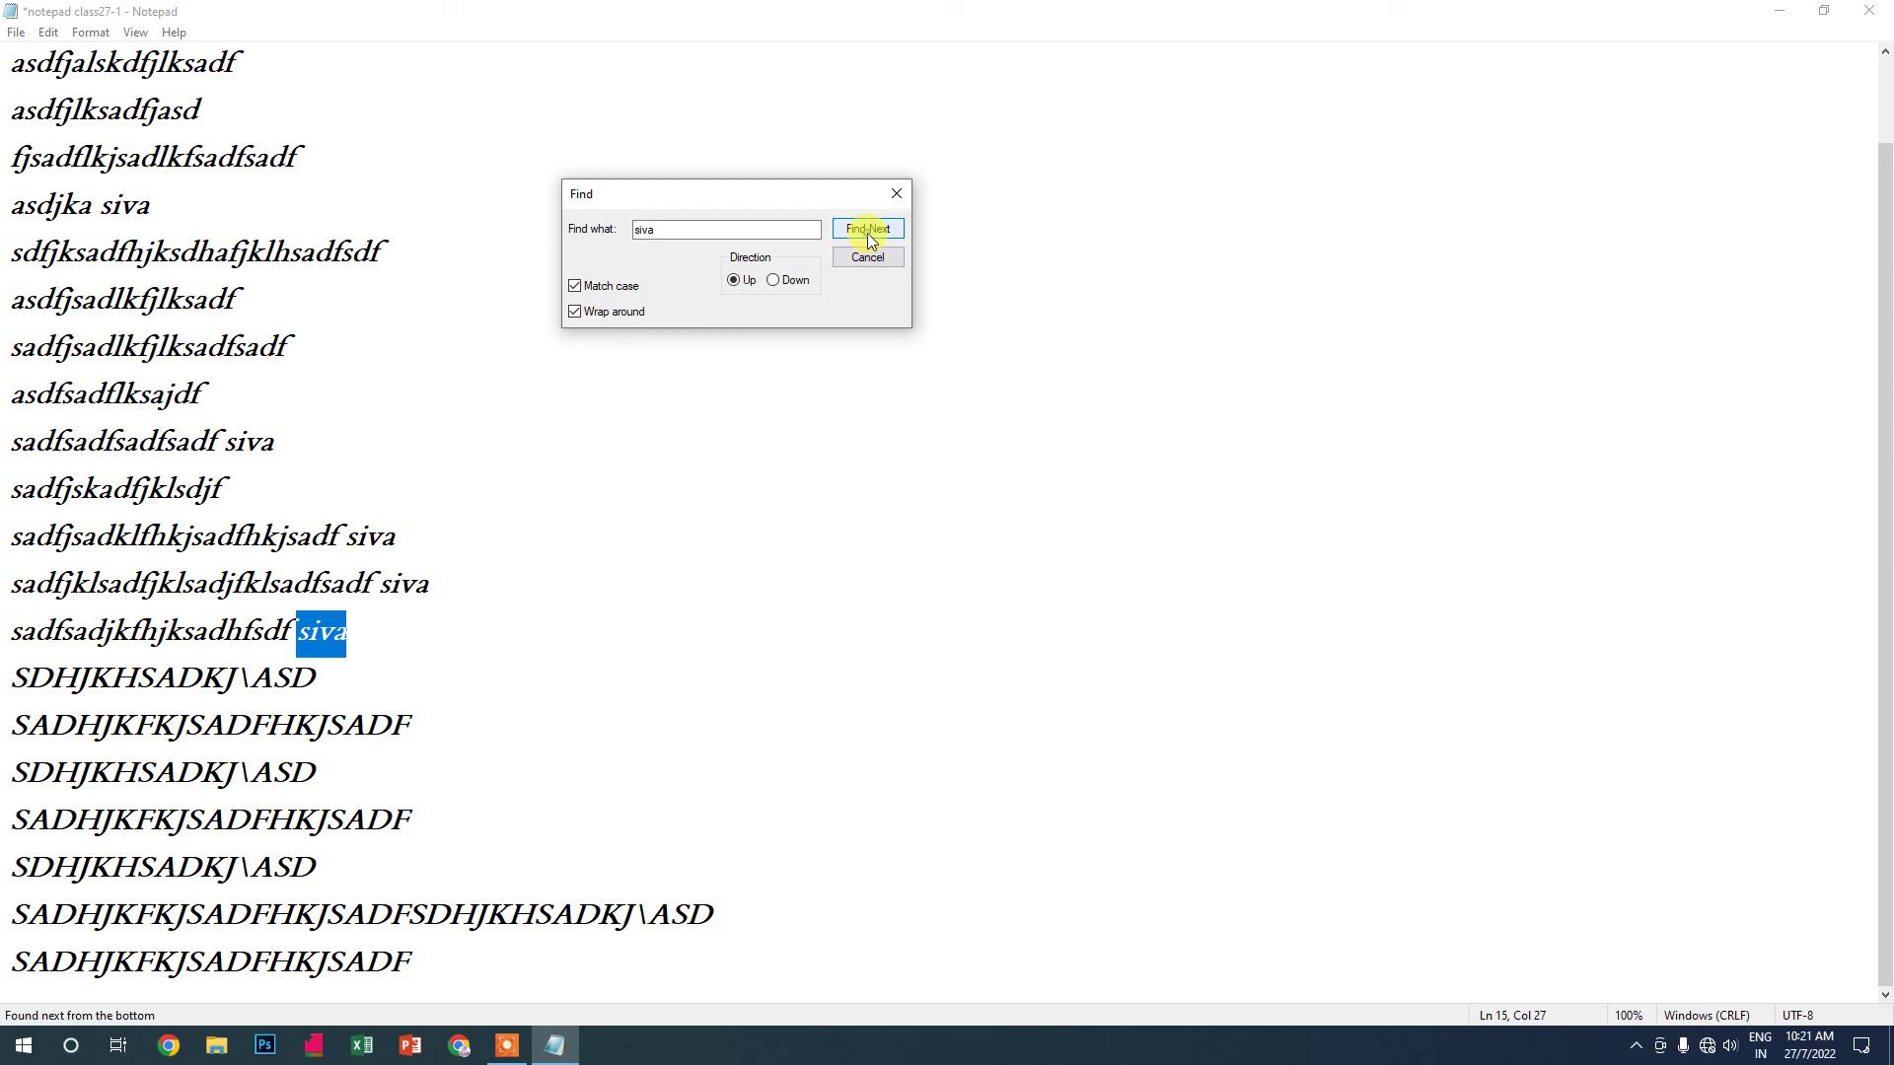
click(867, 233)
click(867, 233)
click(867, 232)
click(867, 233)
click(867, 233)
click(867, 233)
click(867, 233)
click(867, 232)
click(867, 233)
click(867, 232)
click(868, 233)
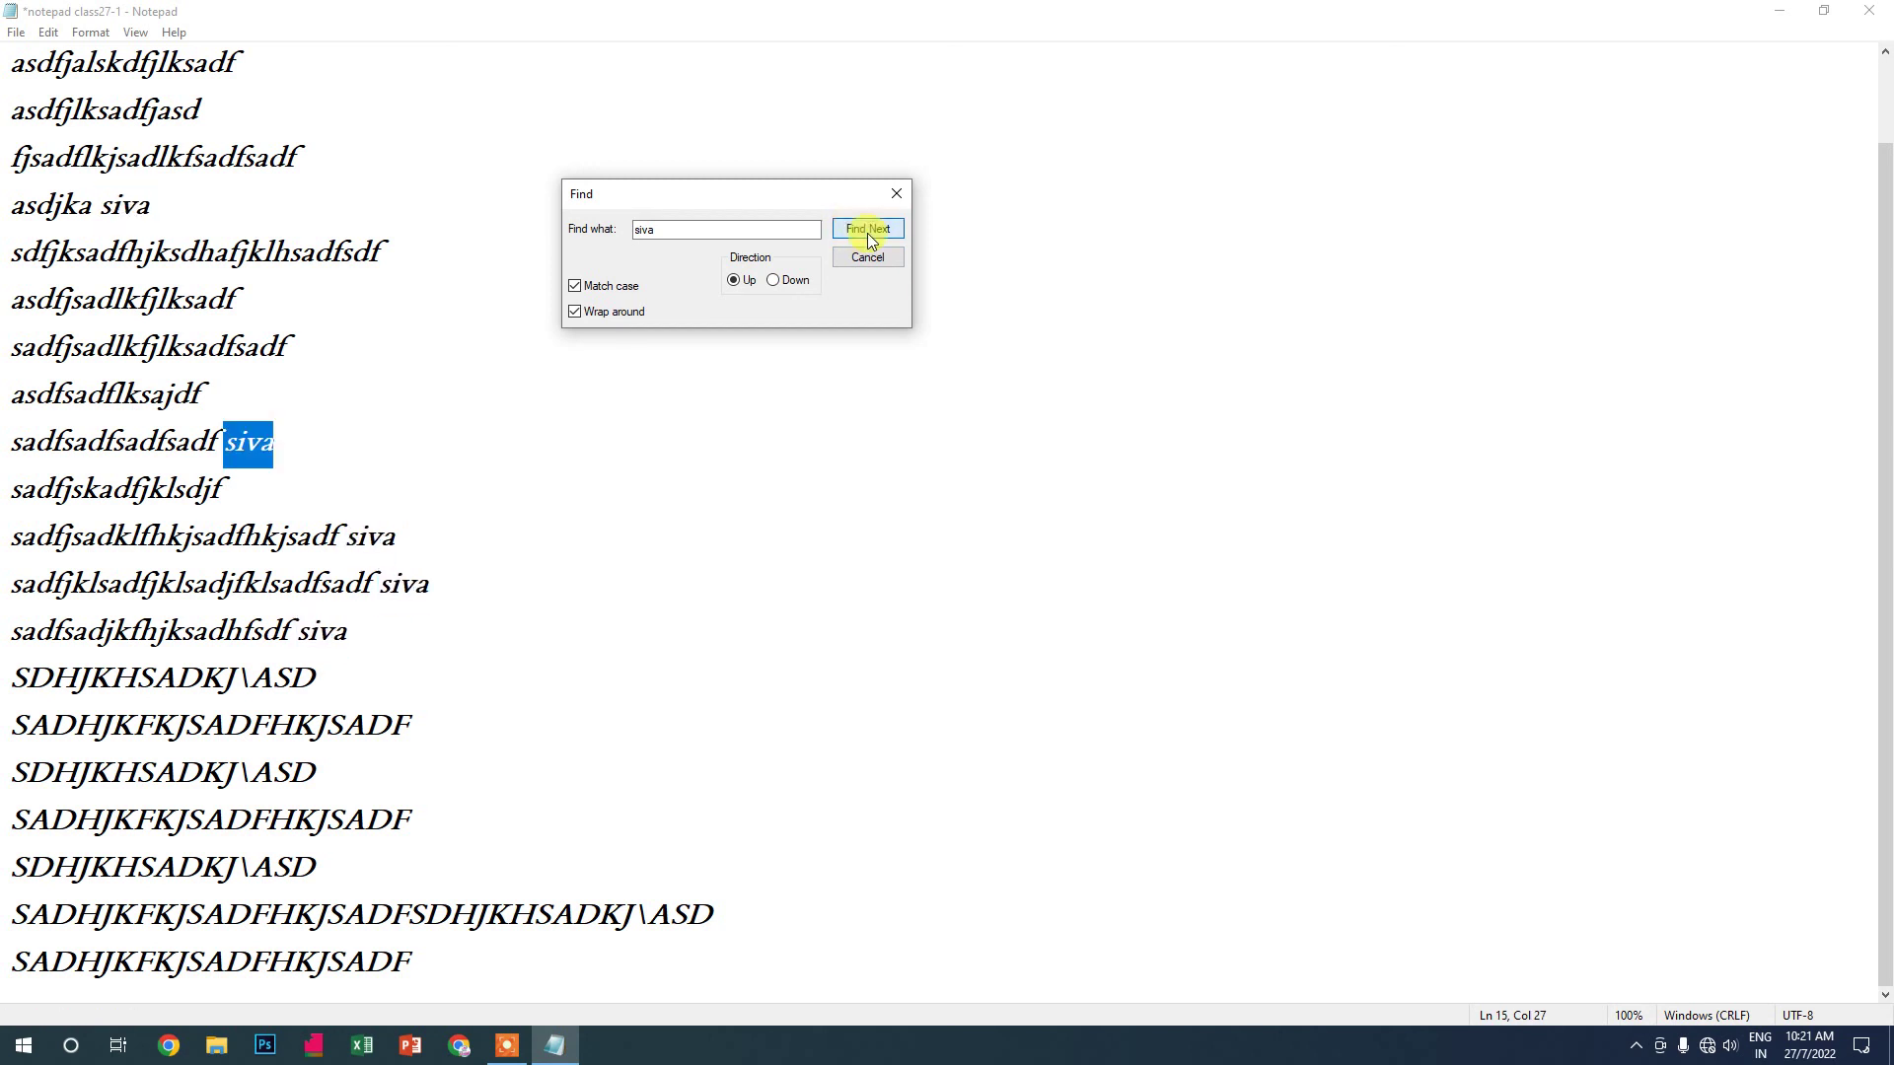
double_click(867, 233)
double_click(867, 233)
double_click(867, 233)
double_click(867, 233)
triple_click(868, 233)
double_click(867, 232)
double_click(867, 232)
triple_click(867, 233)
double_click(867, 233)
click(867, 233)
double_click(867, 233)
double_click(867, 232)
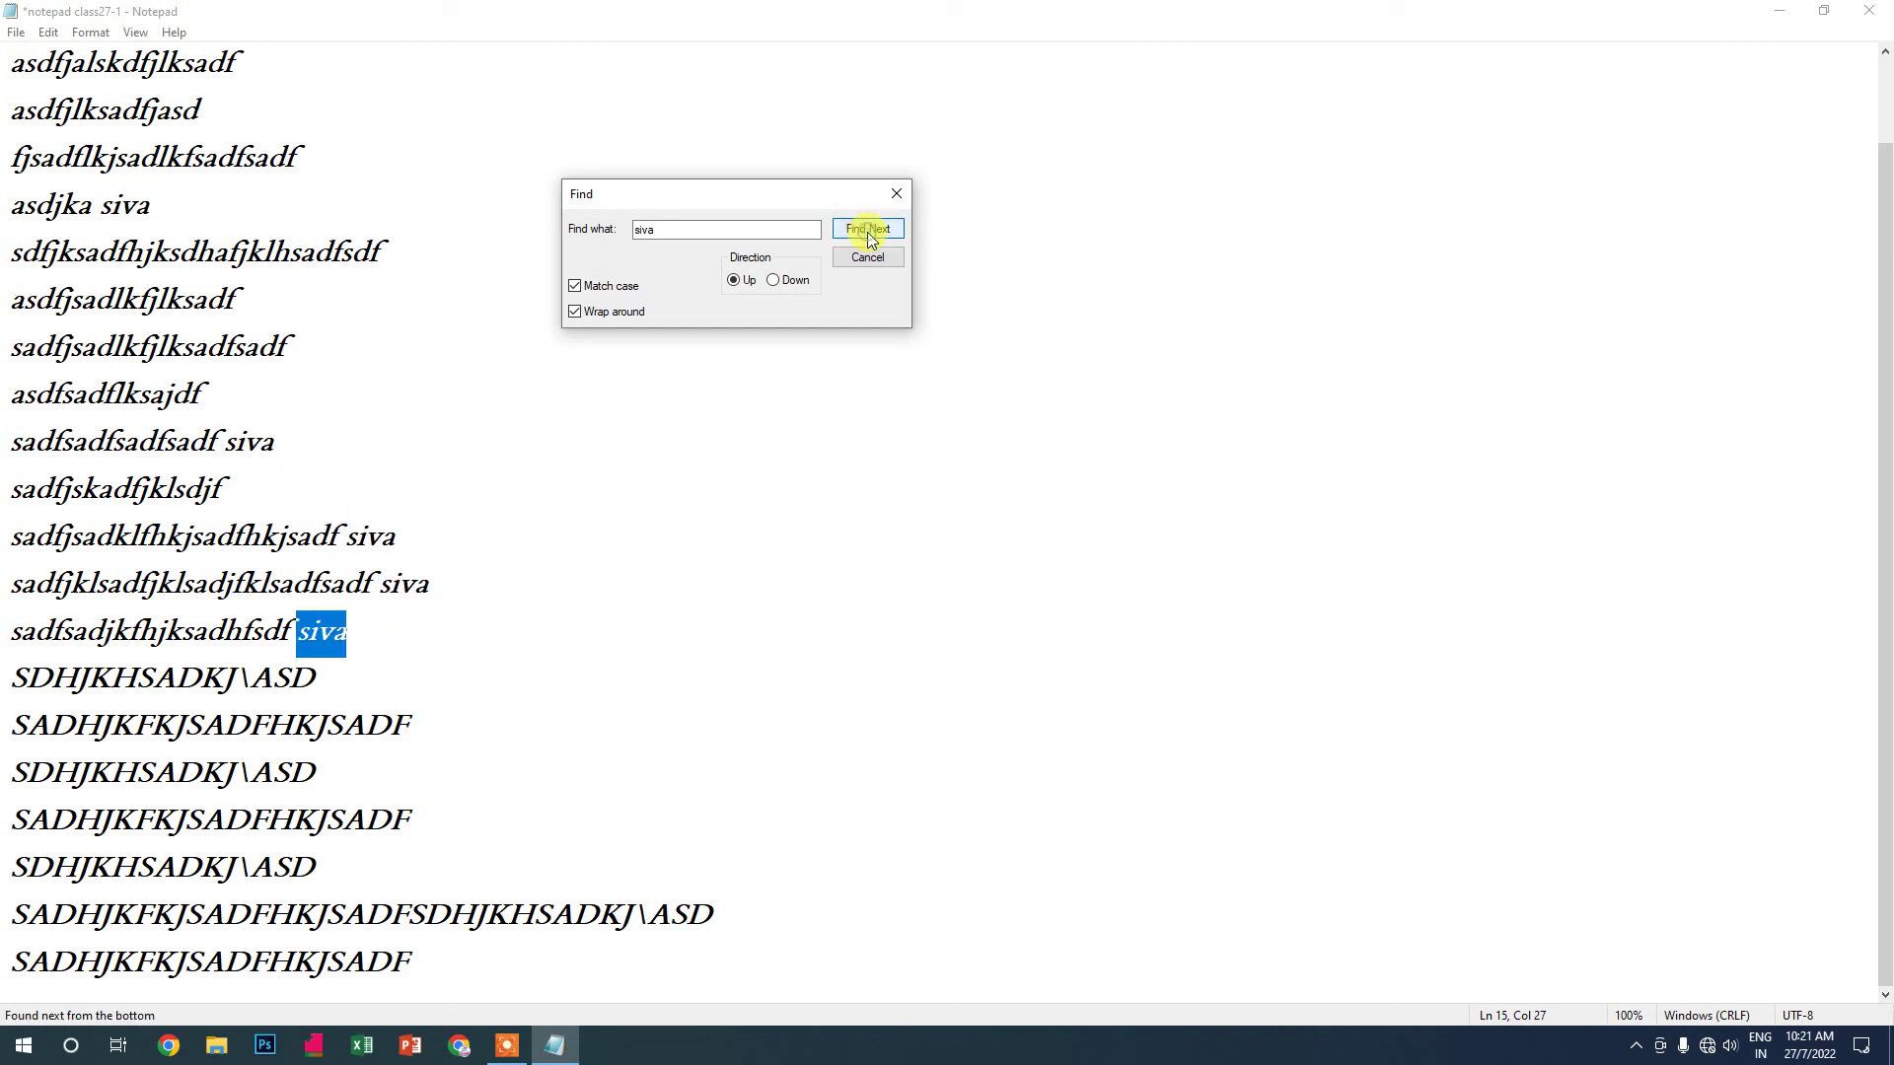
double_click(867, 233)
double_click(867, 232)
click(867, 233)
double_click(866, 233)
double_click(865, 233)
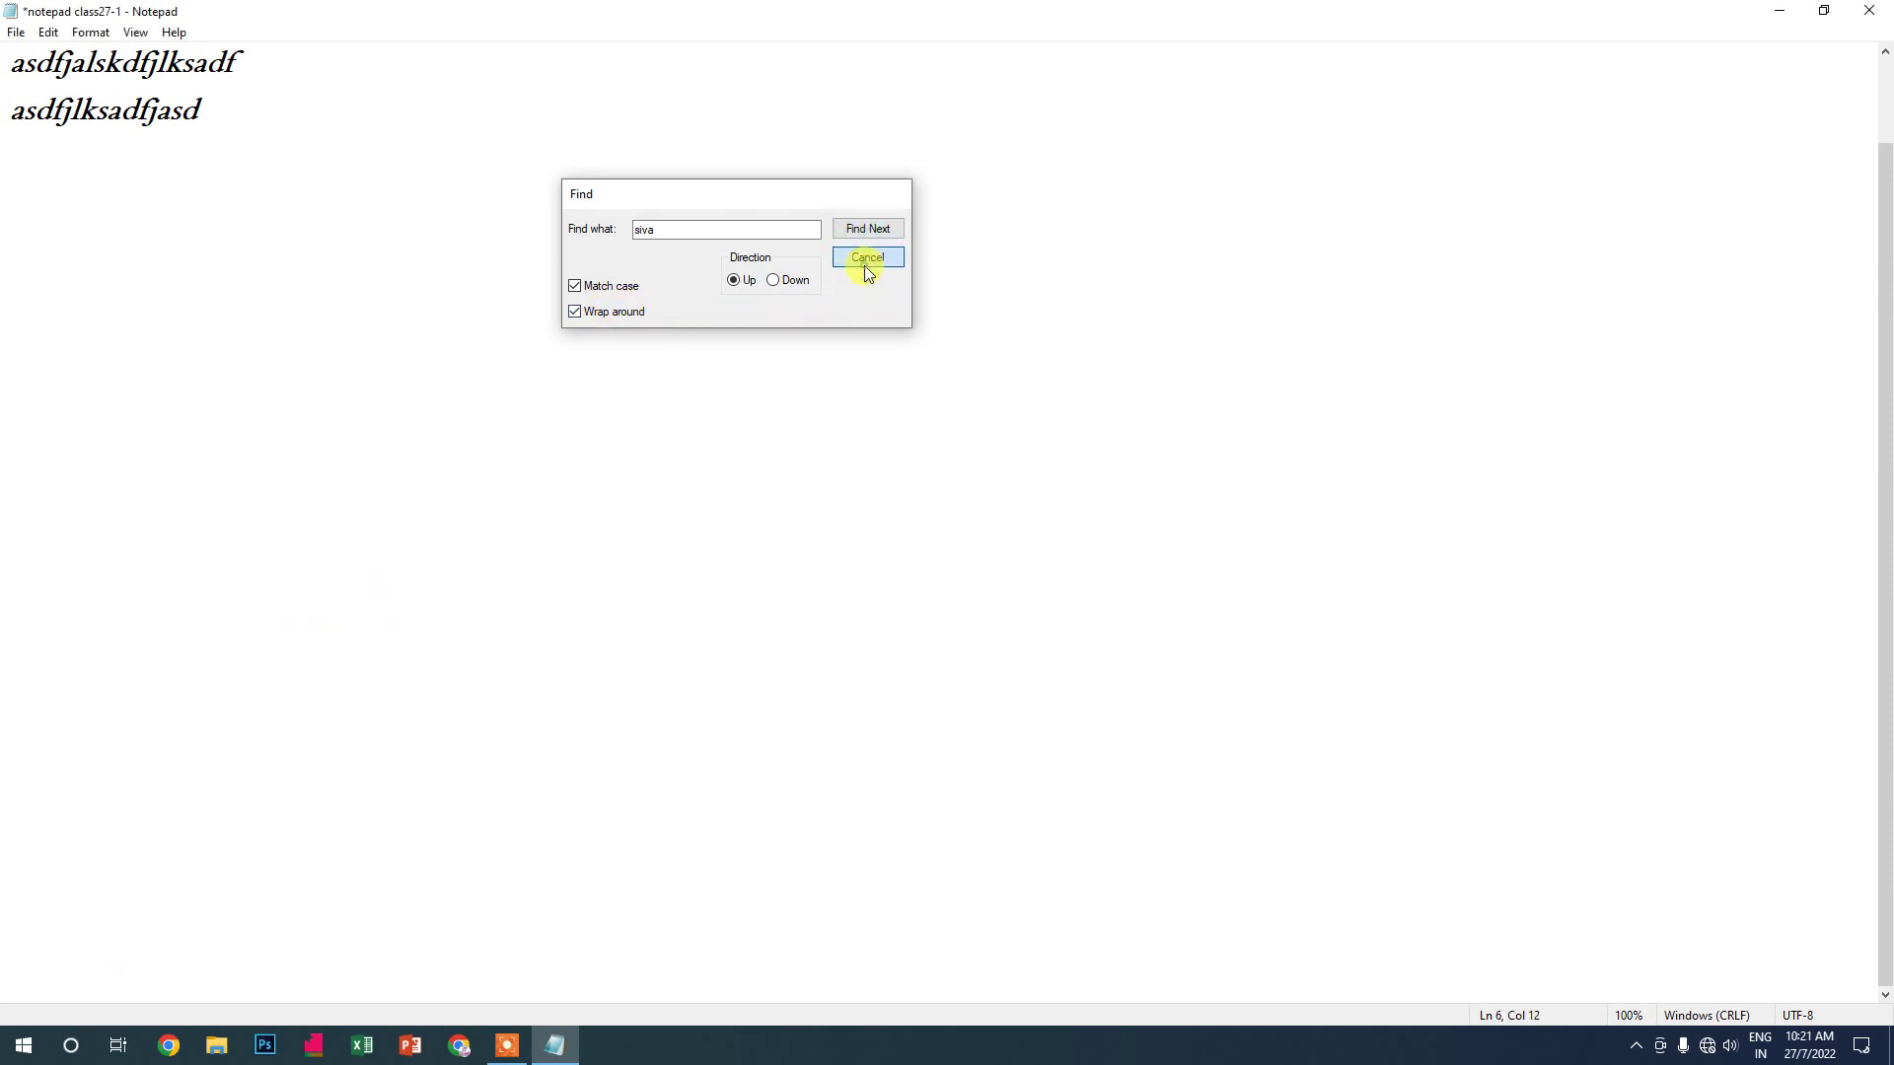
click(866, 258)
click(48, 32)
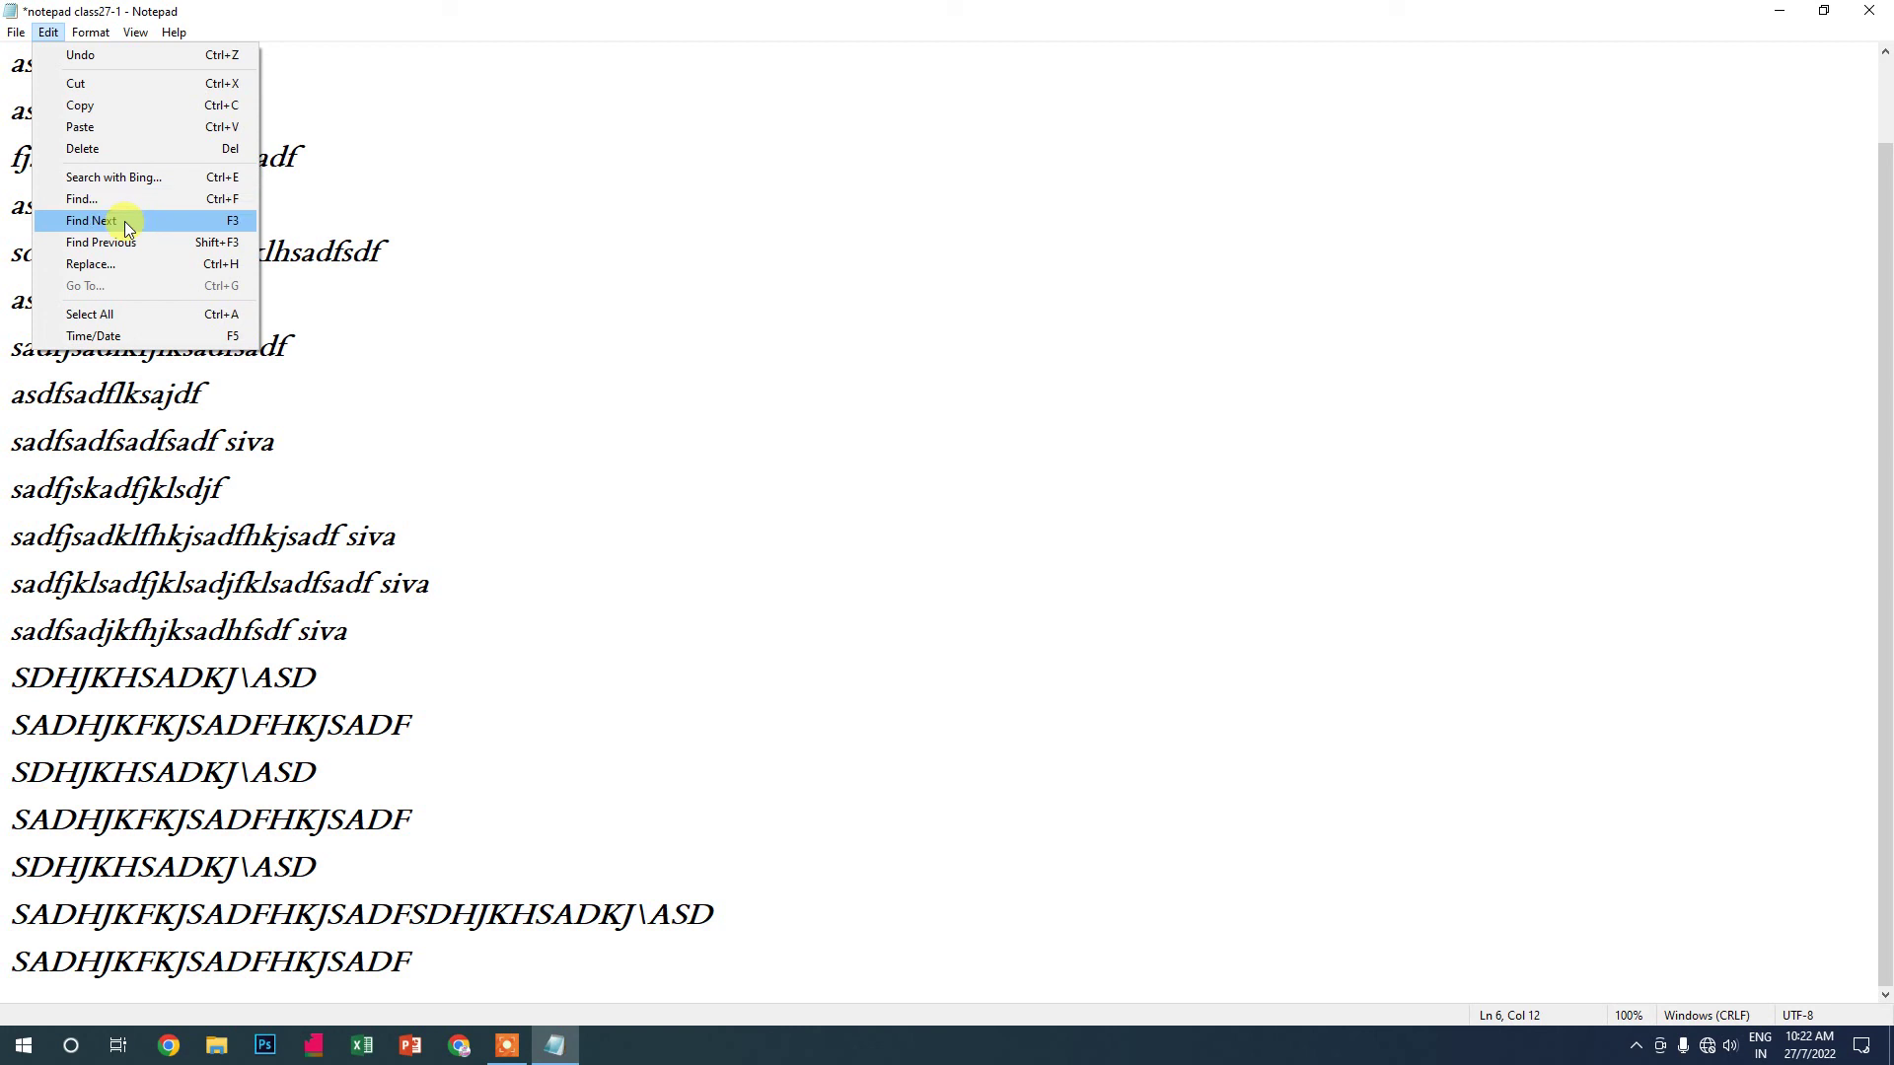
click(125, 221)
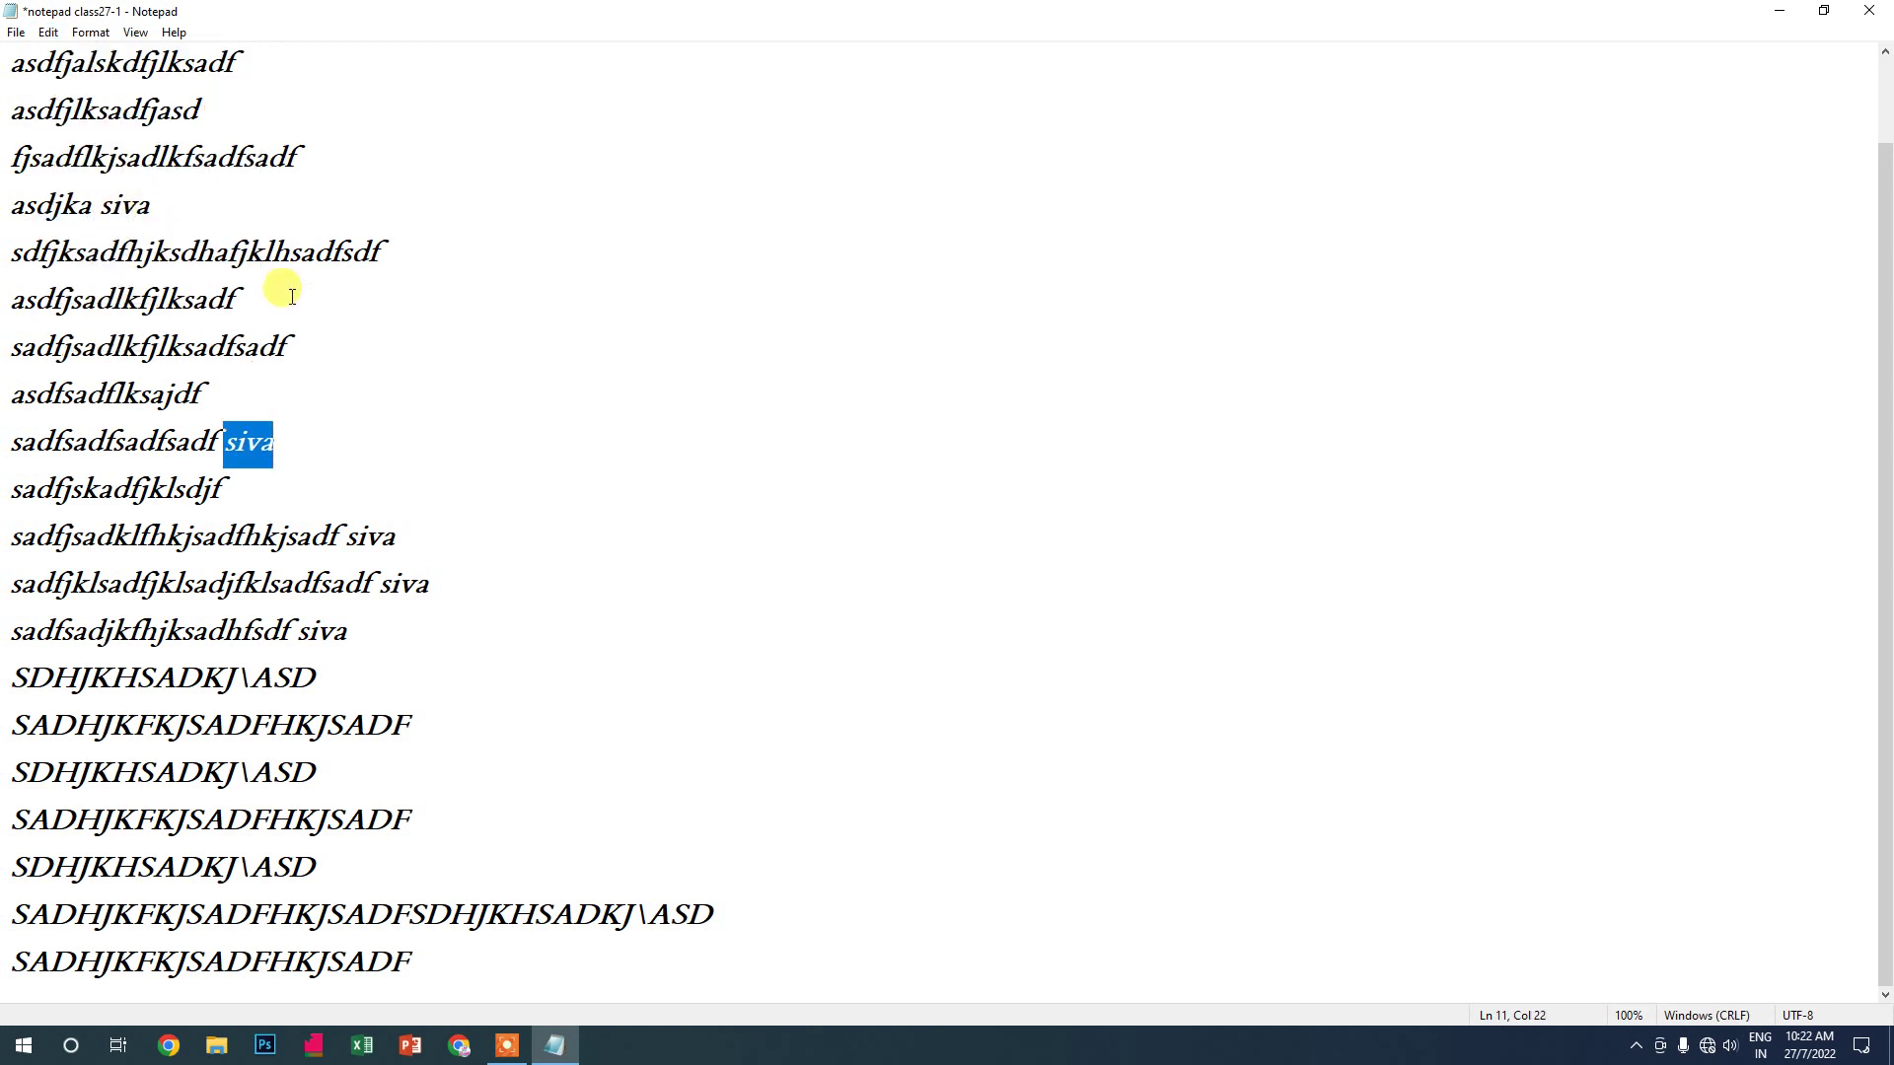
key(F3)
key(F3)
key(F3)
key(F3)
key(F3)
key(F3)
key(F3)
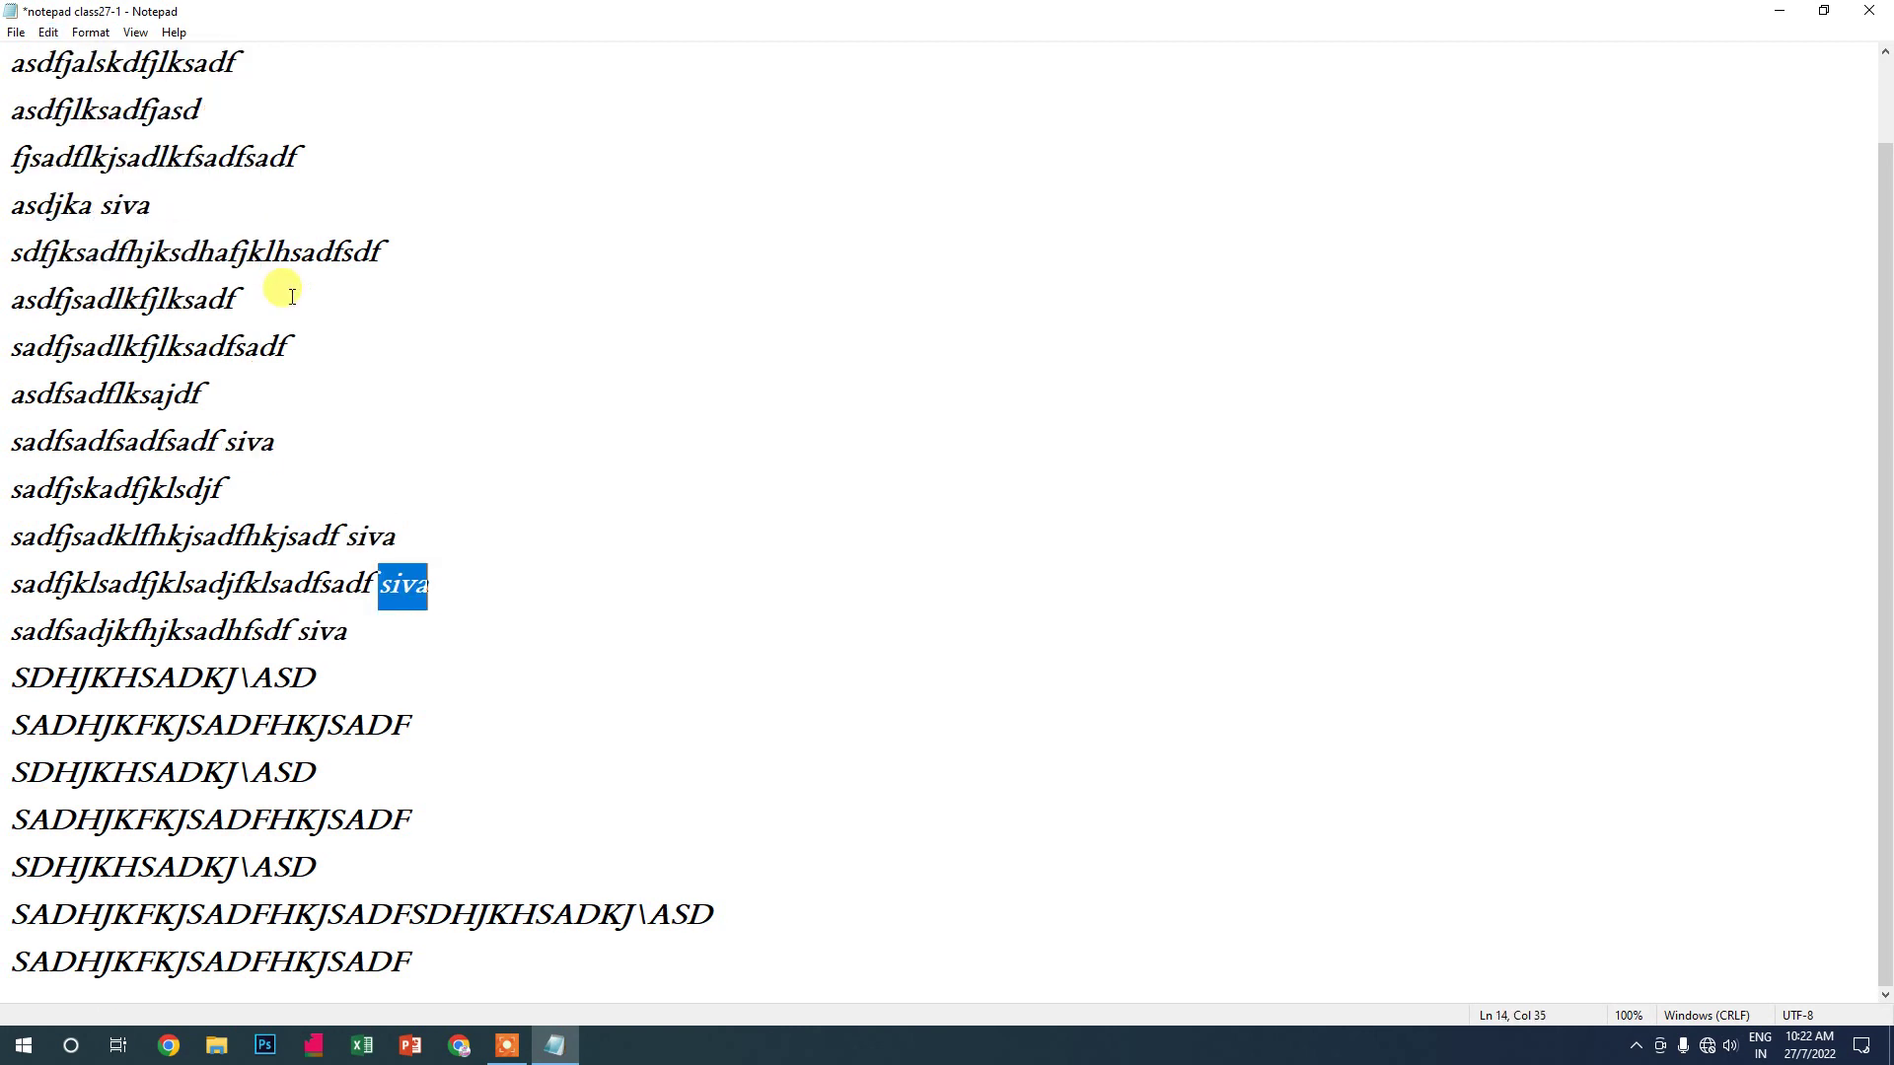
key(F3)
key(F3)
key(F3)
key(F3)
key(F3)
key(F3)
key(F3)
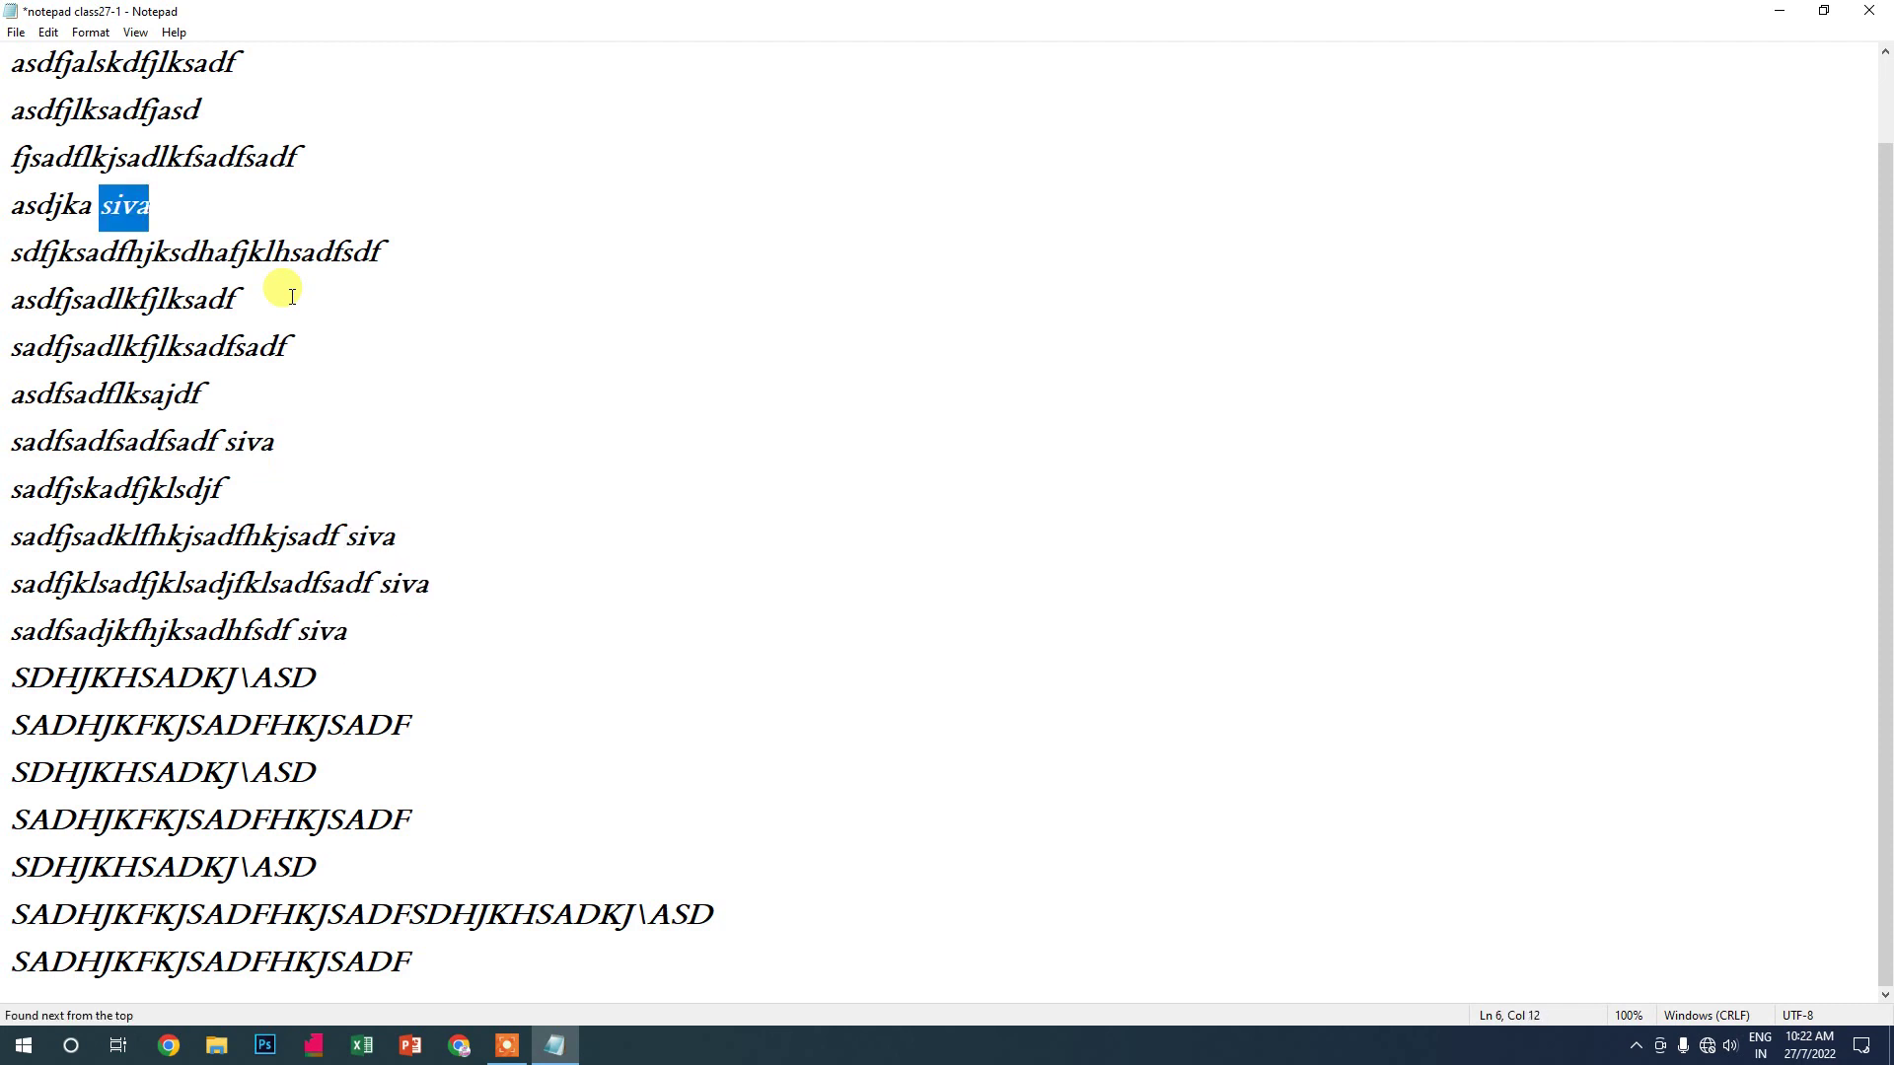
key(F3)
key(F3)
key(F3)
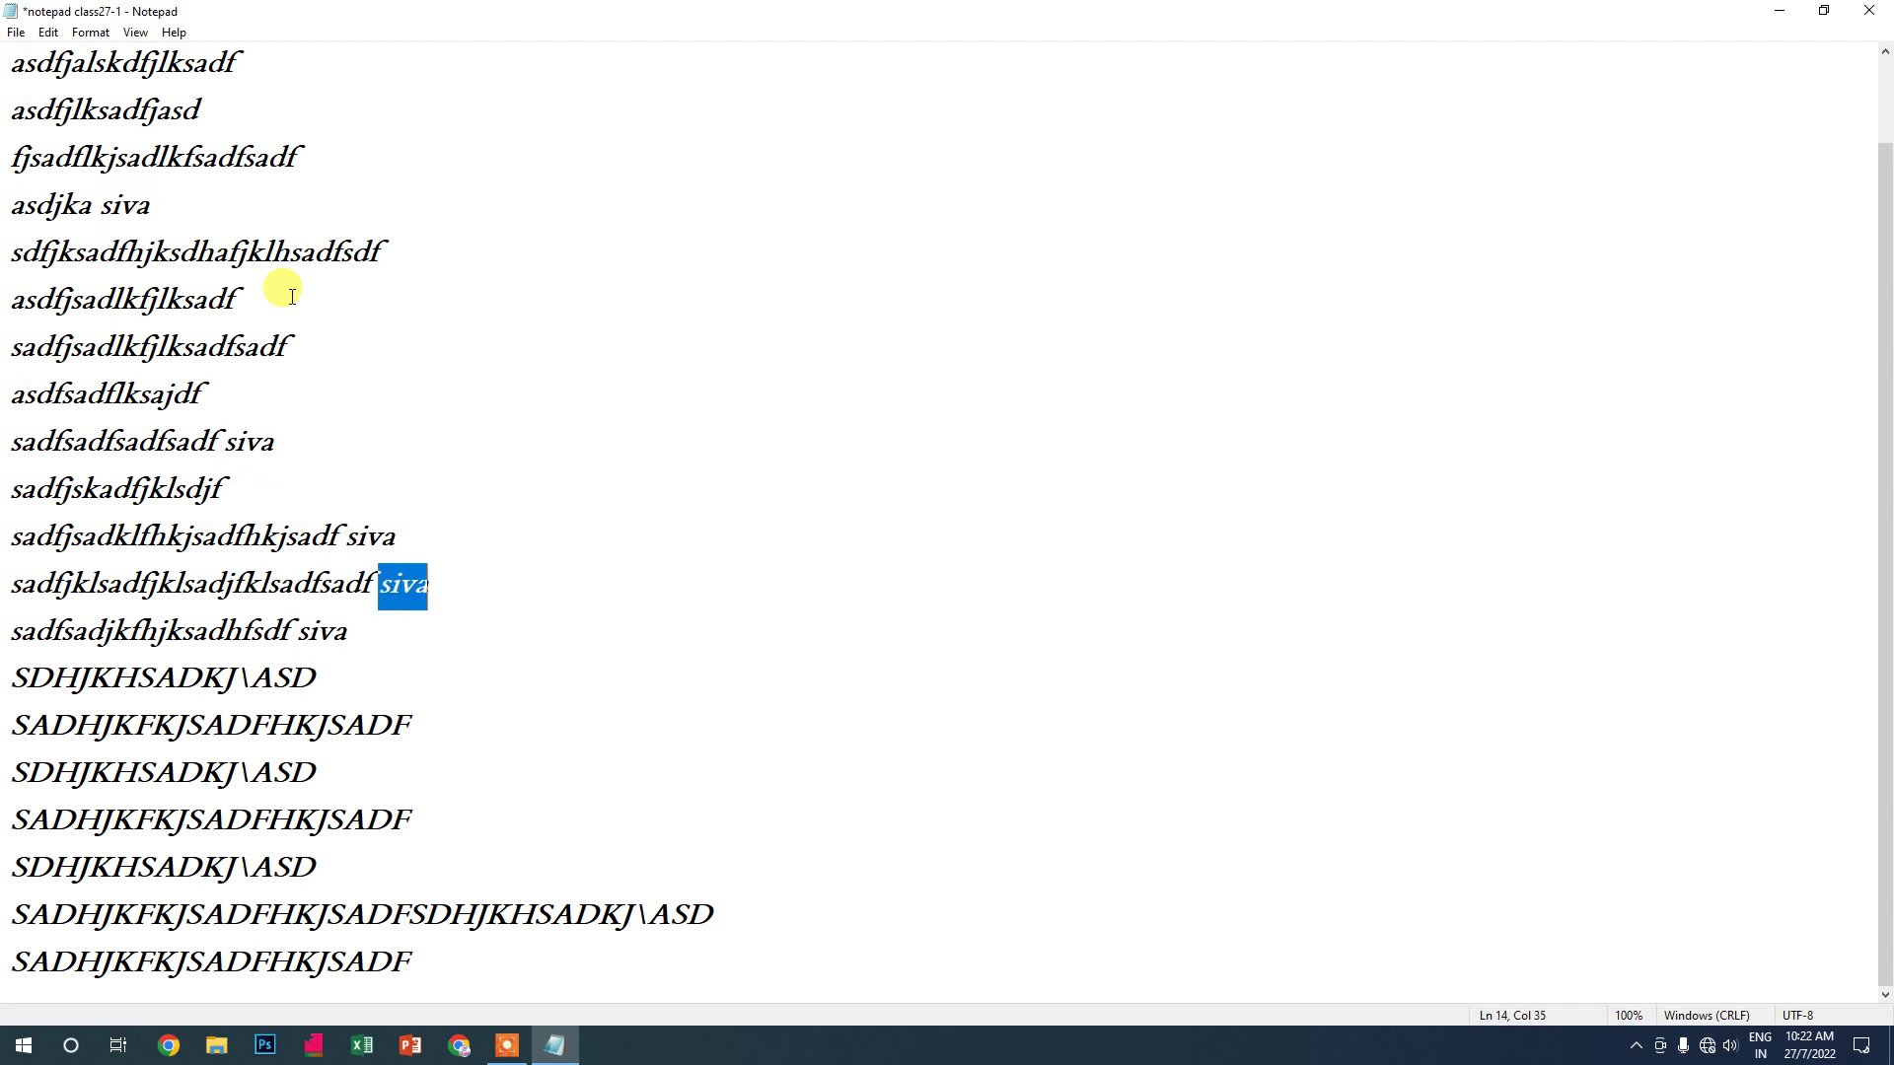
key(F3)
key(F3)
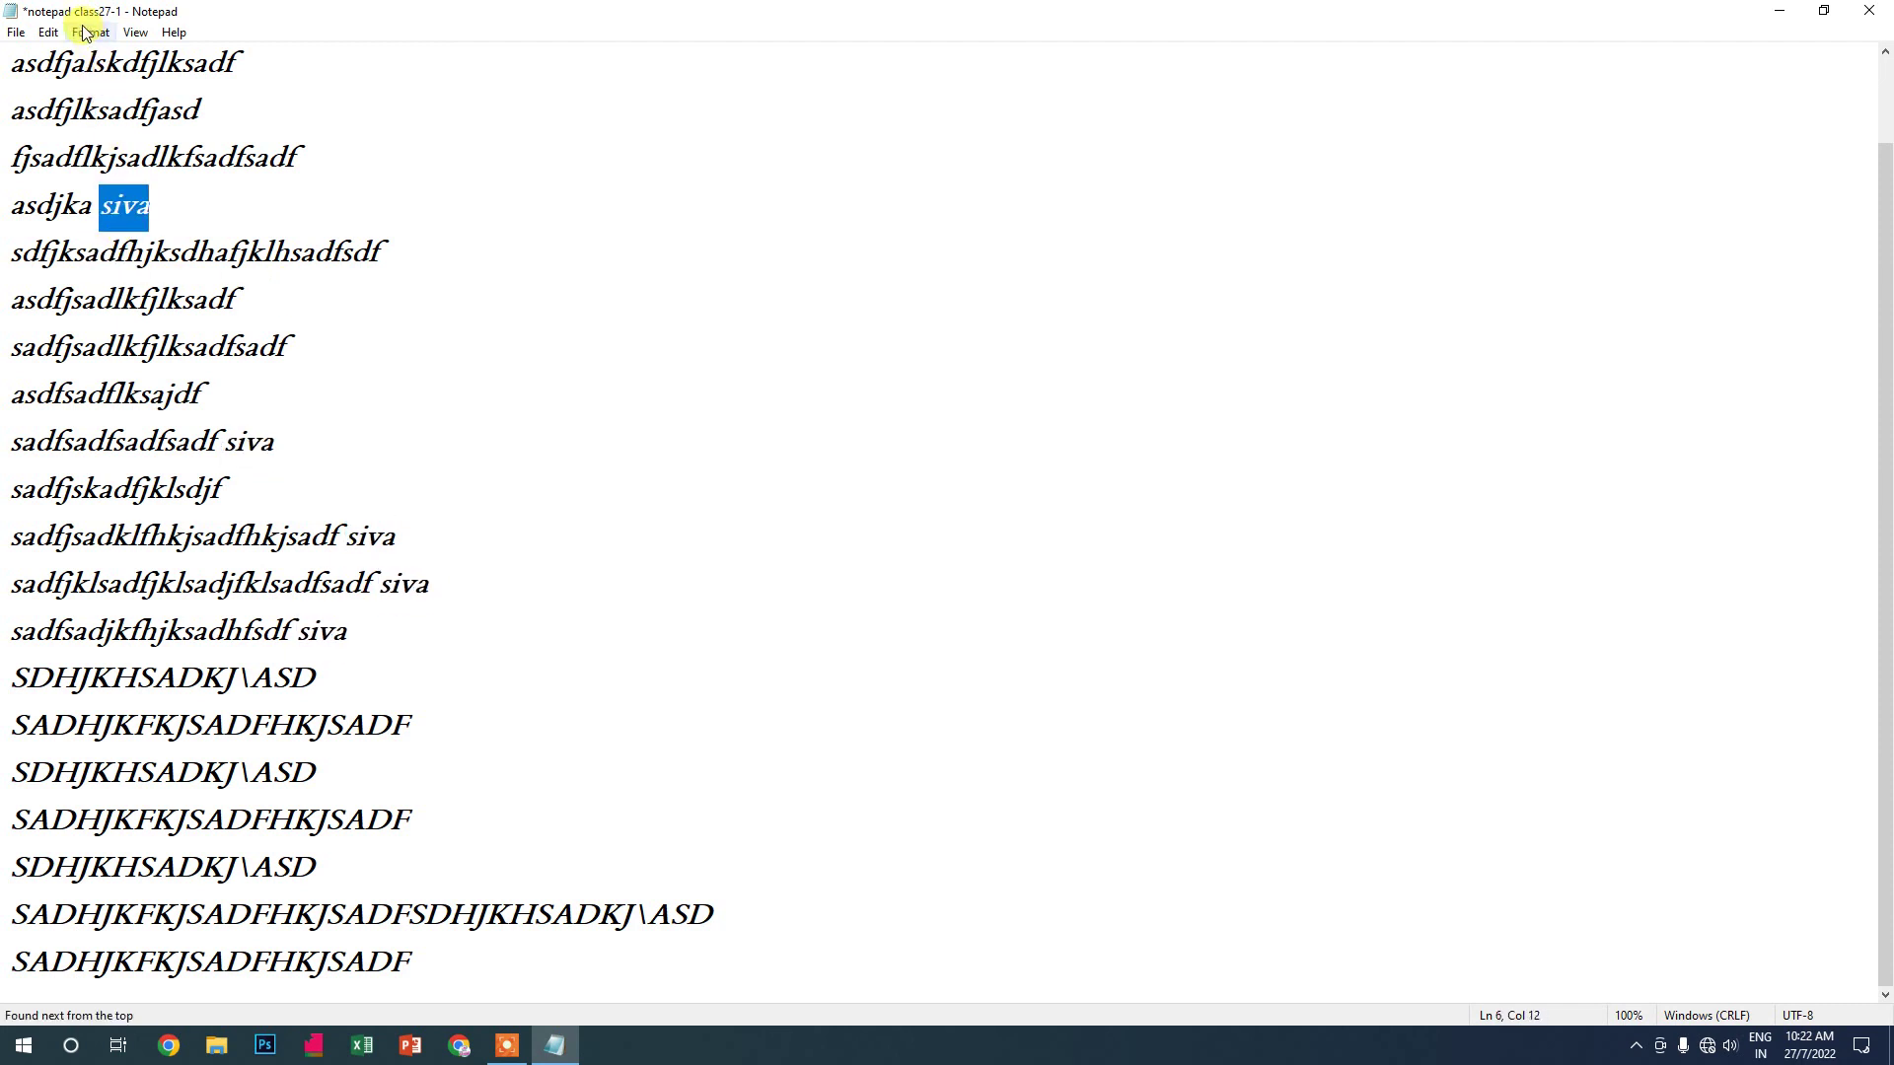
click(48, 34)
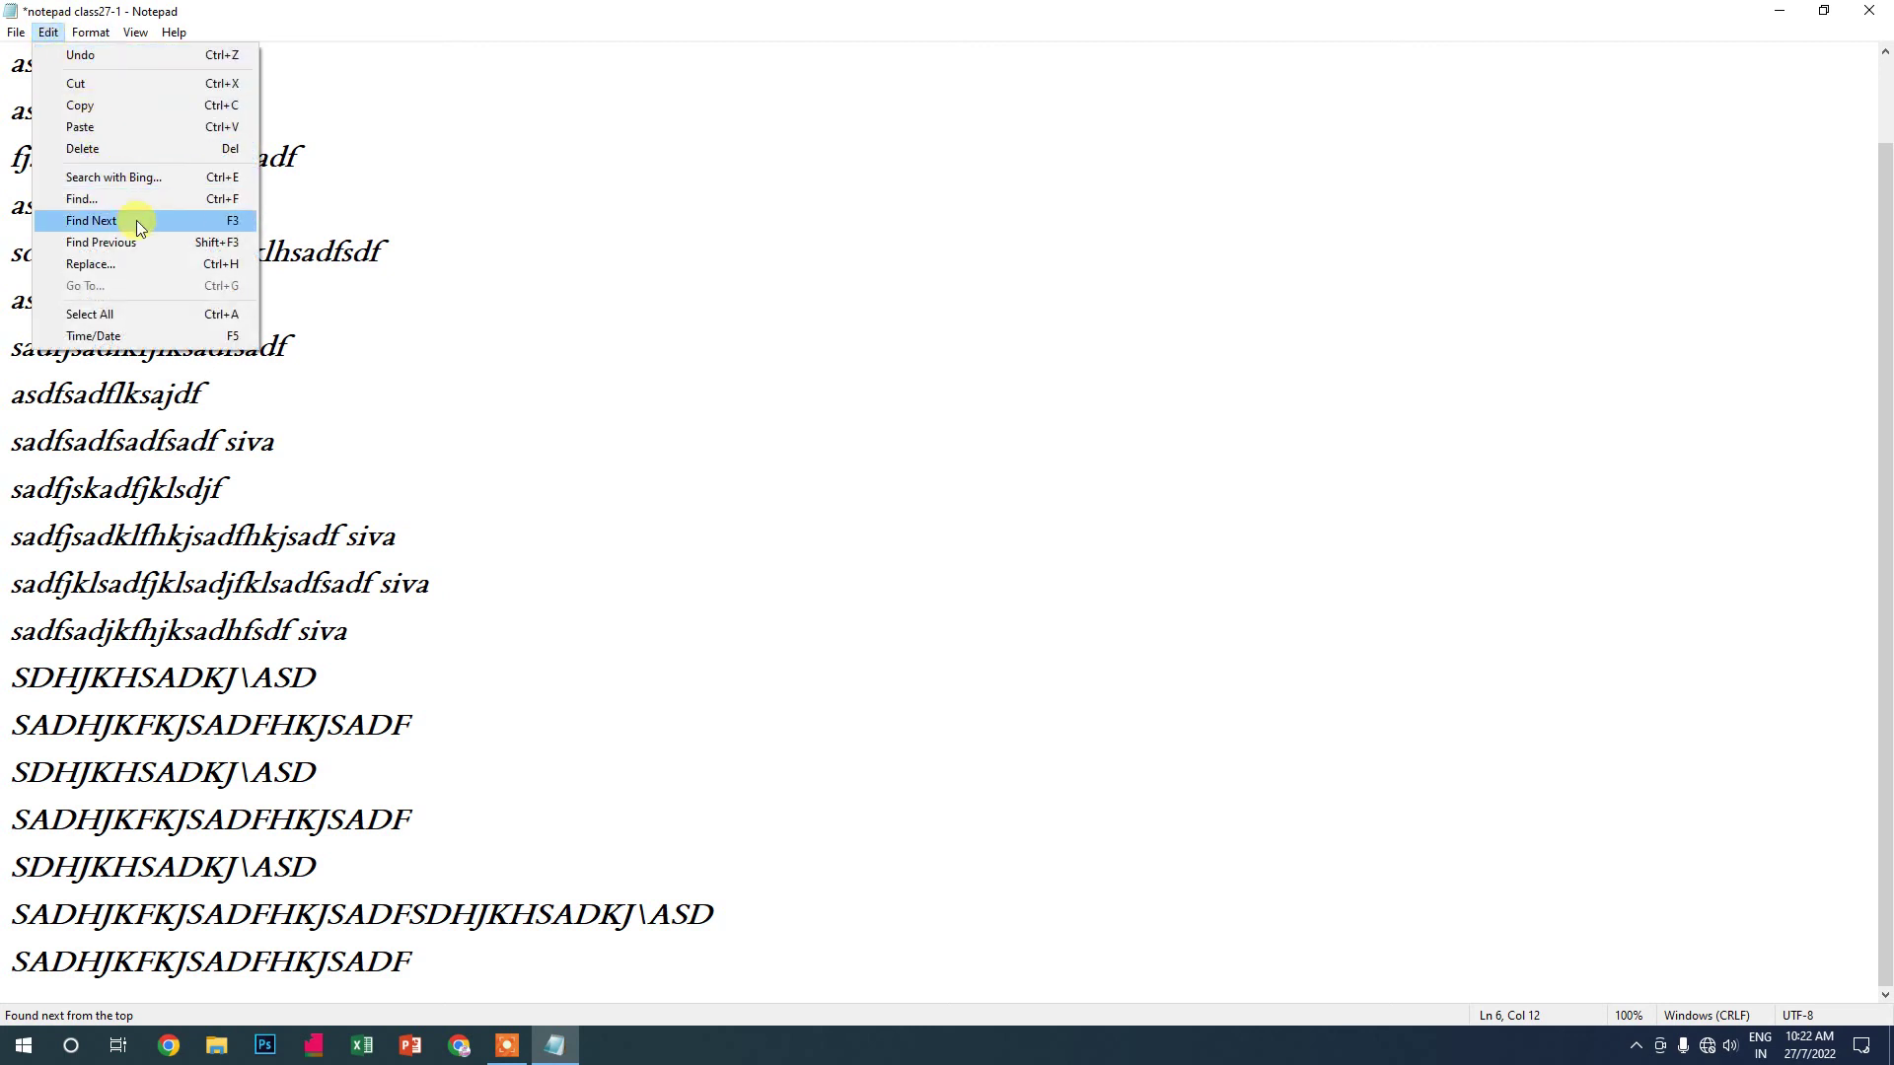
click(139, 242)
key(F3)
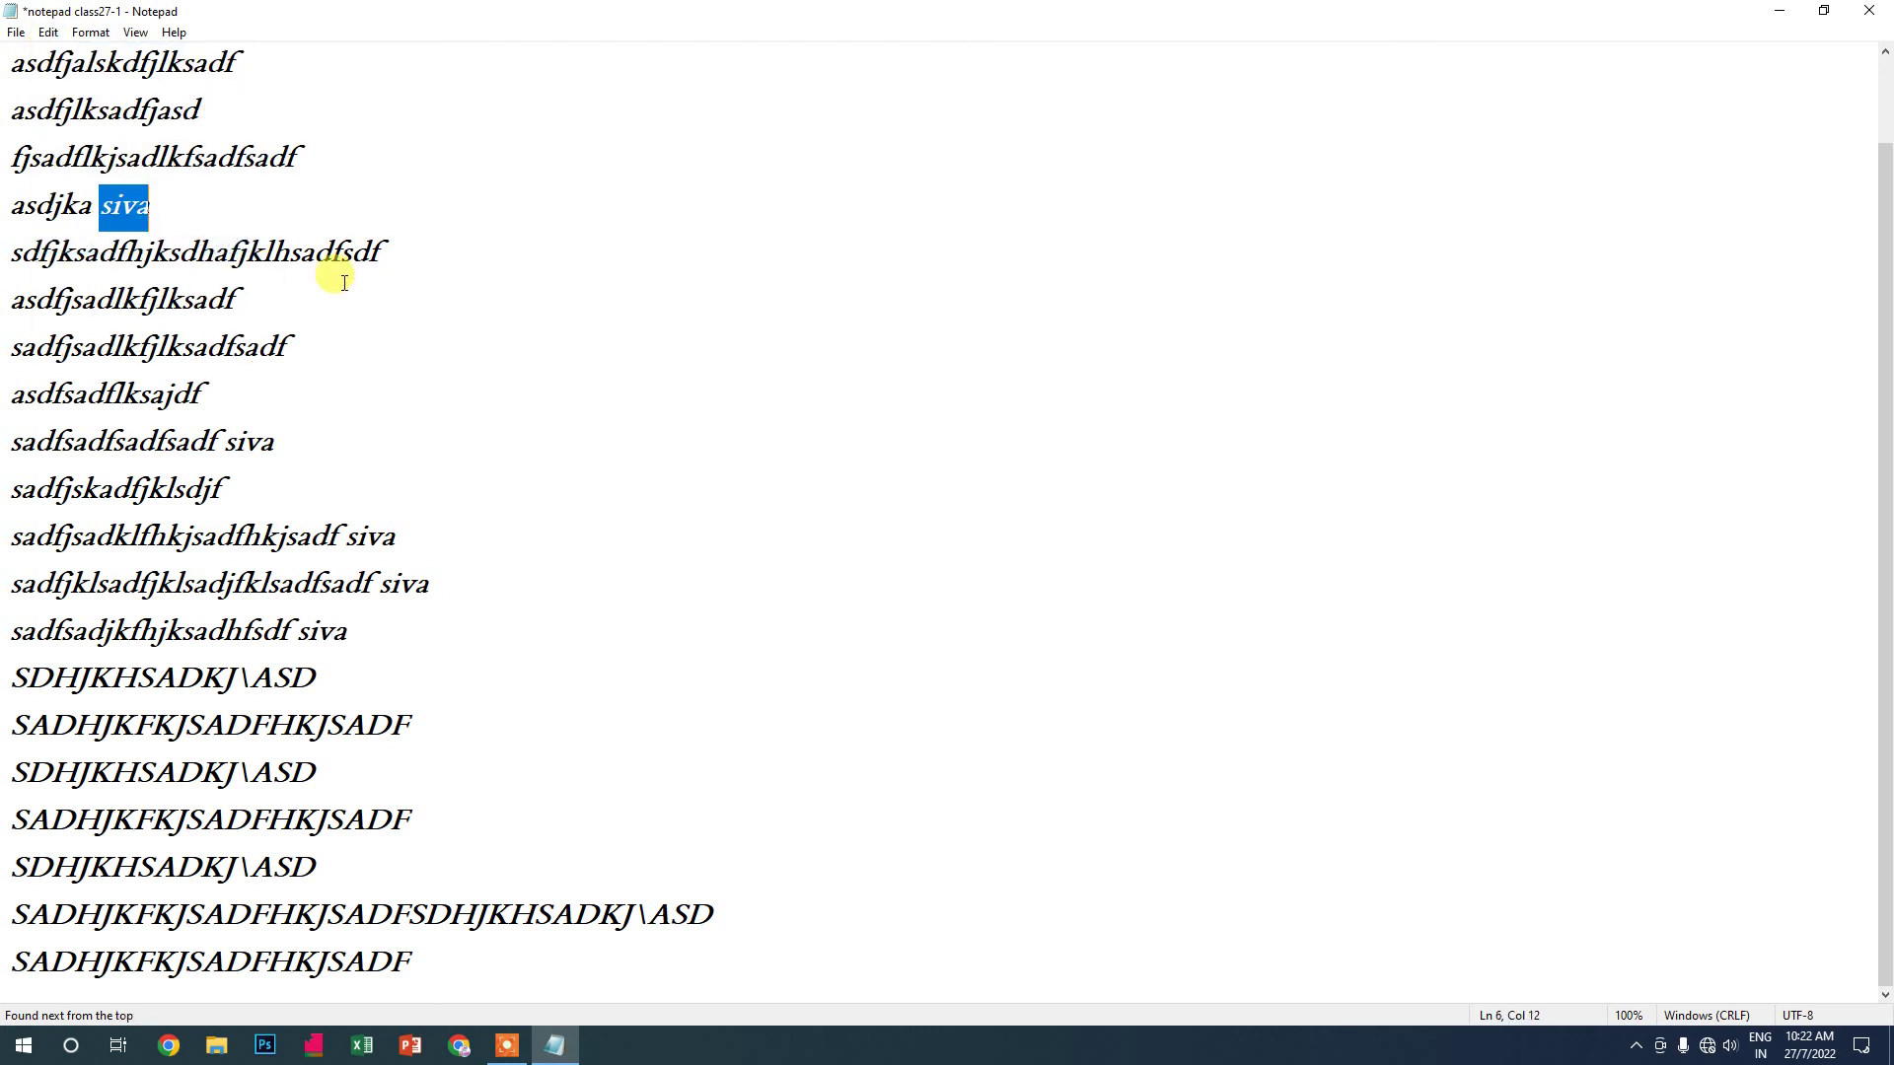
key(F3)
key(F3)
key(F3)
key(F3)
key(F3)
key(F3)
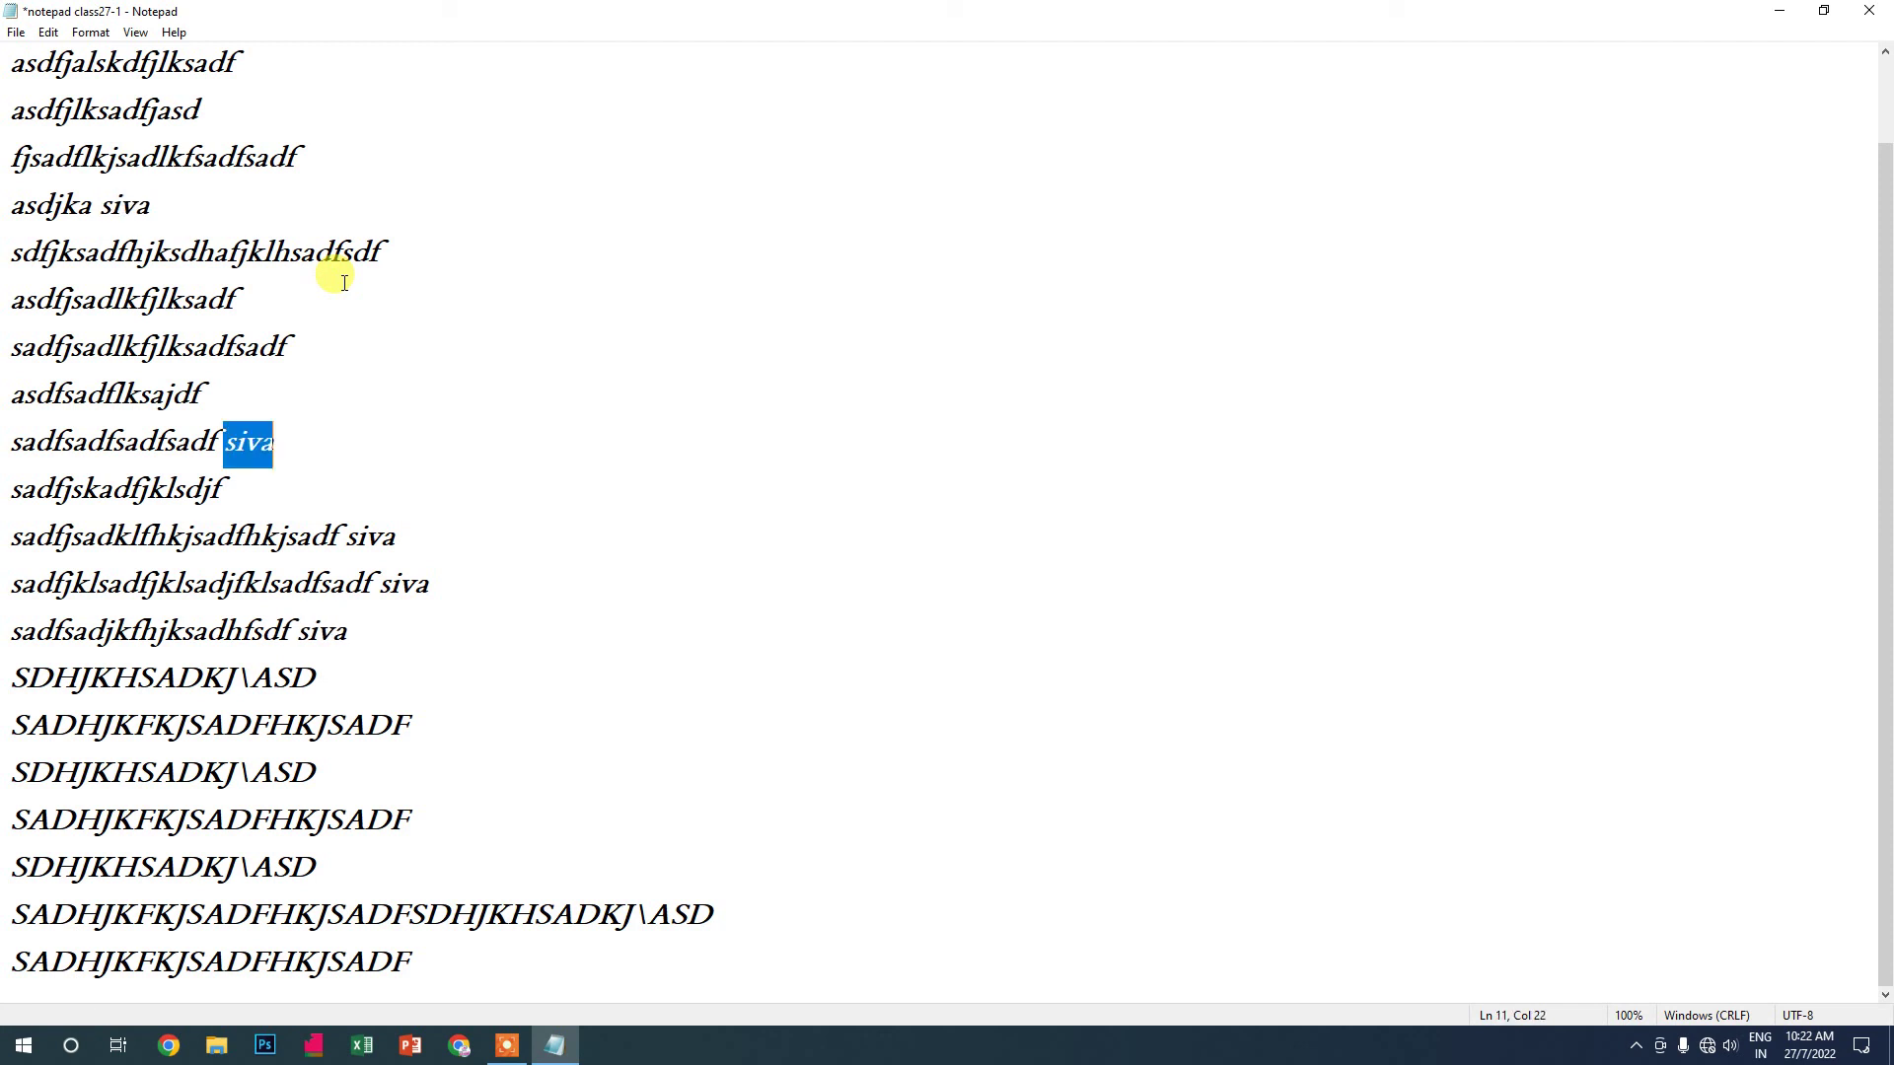
key(F3)
key(F3)
click(48, 31)
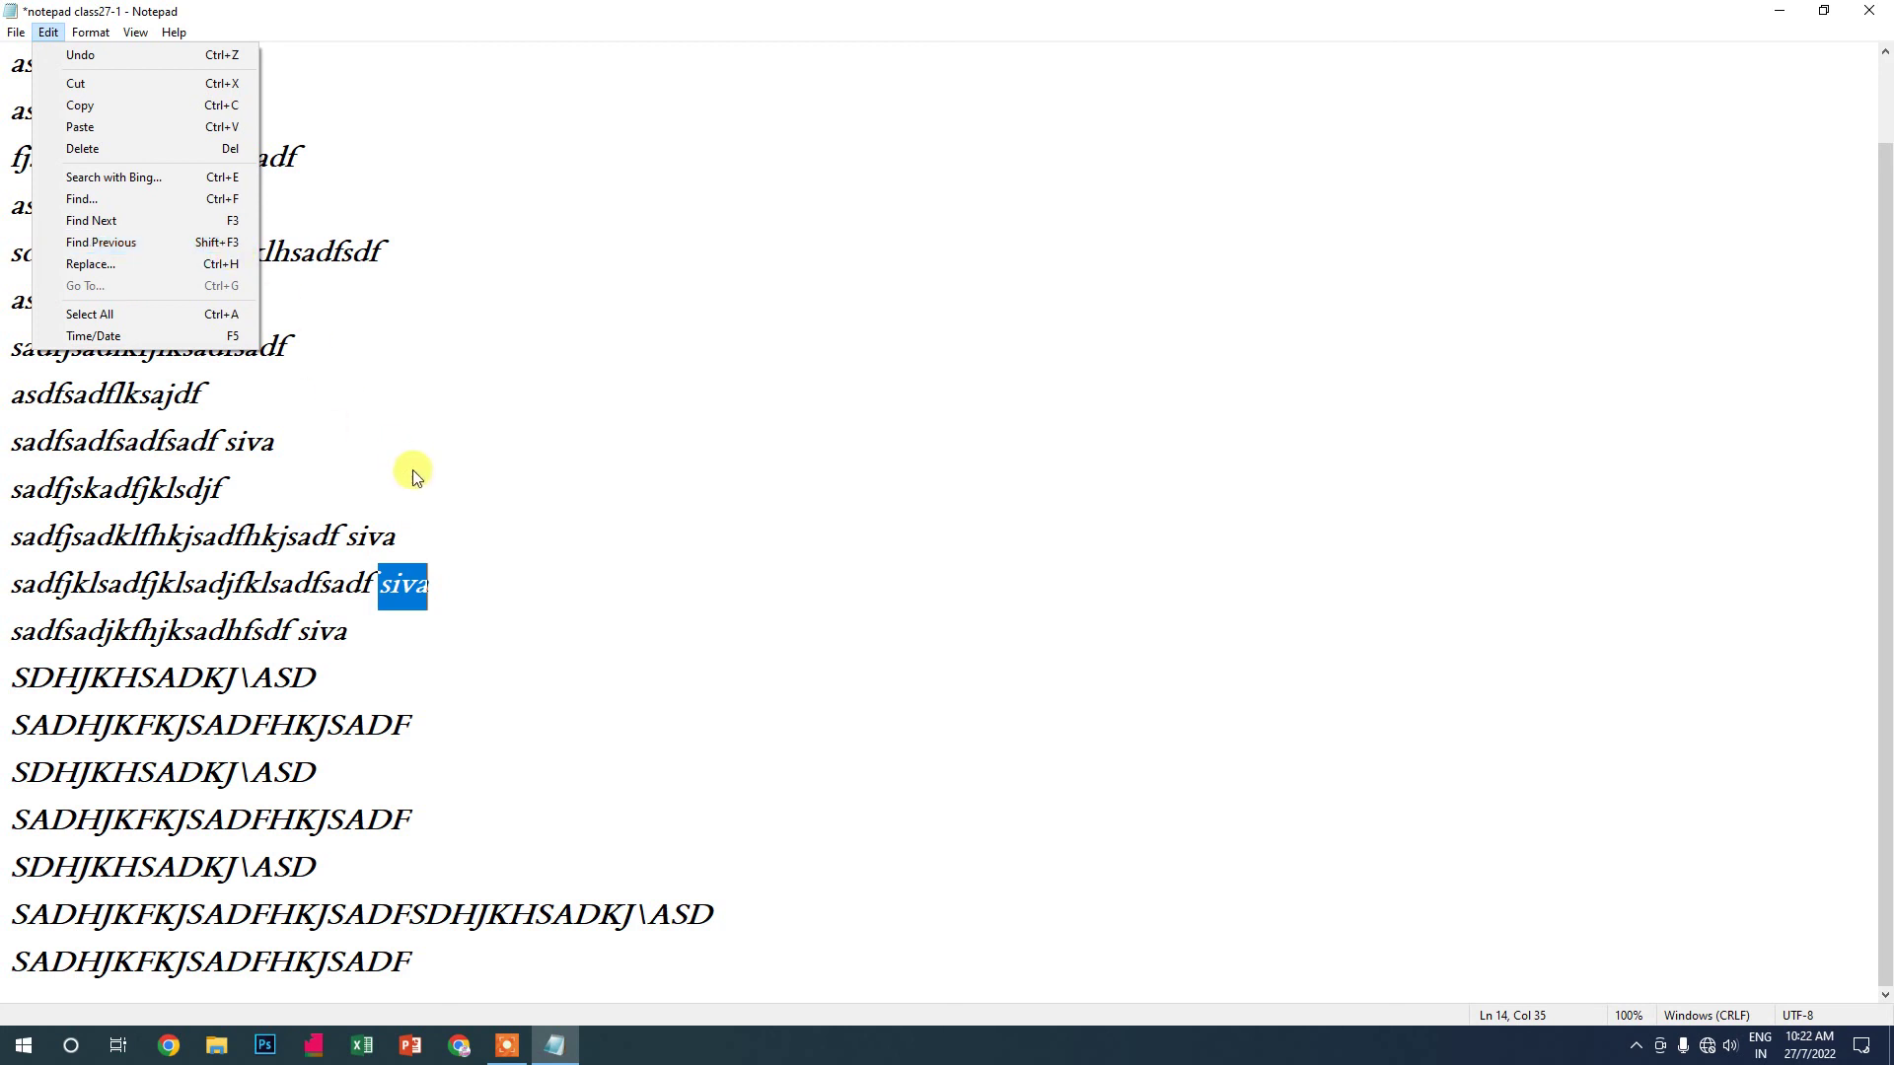
click(404, 582)
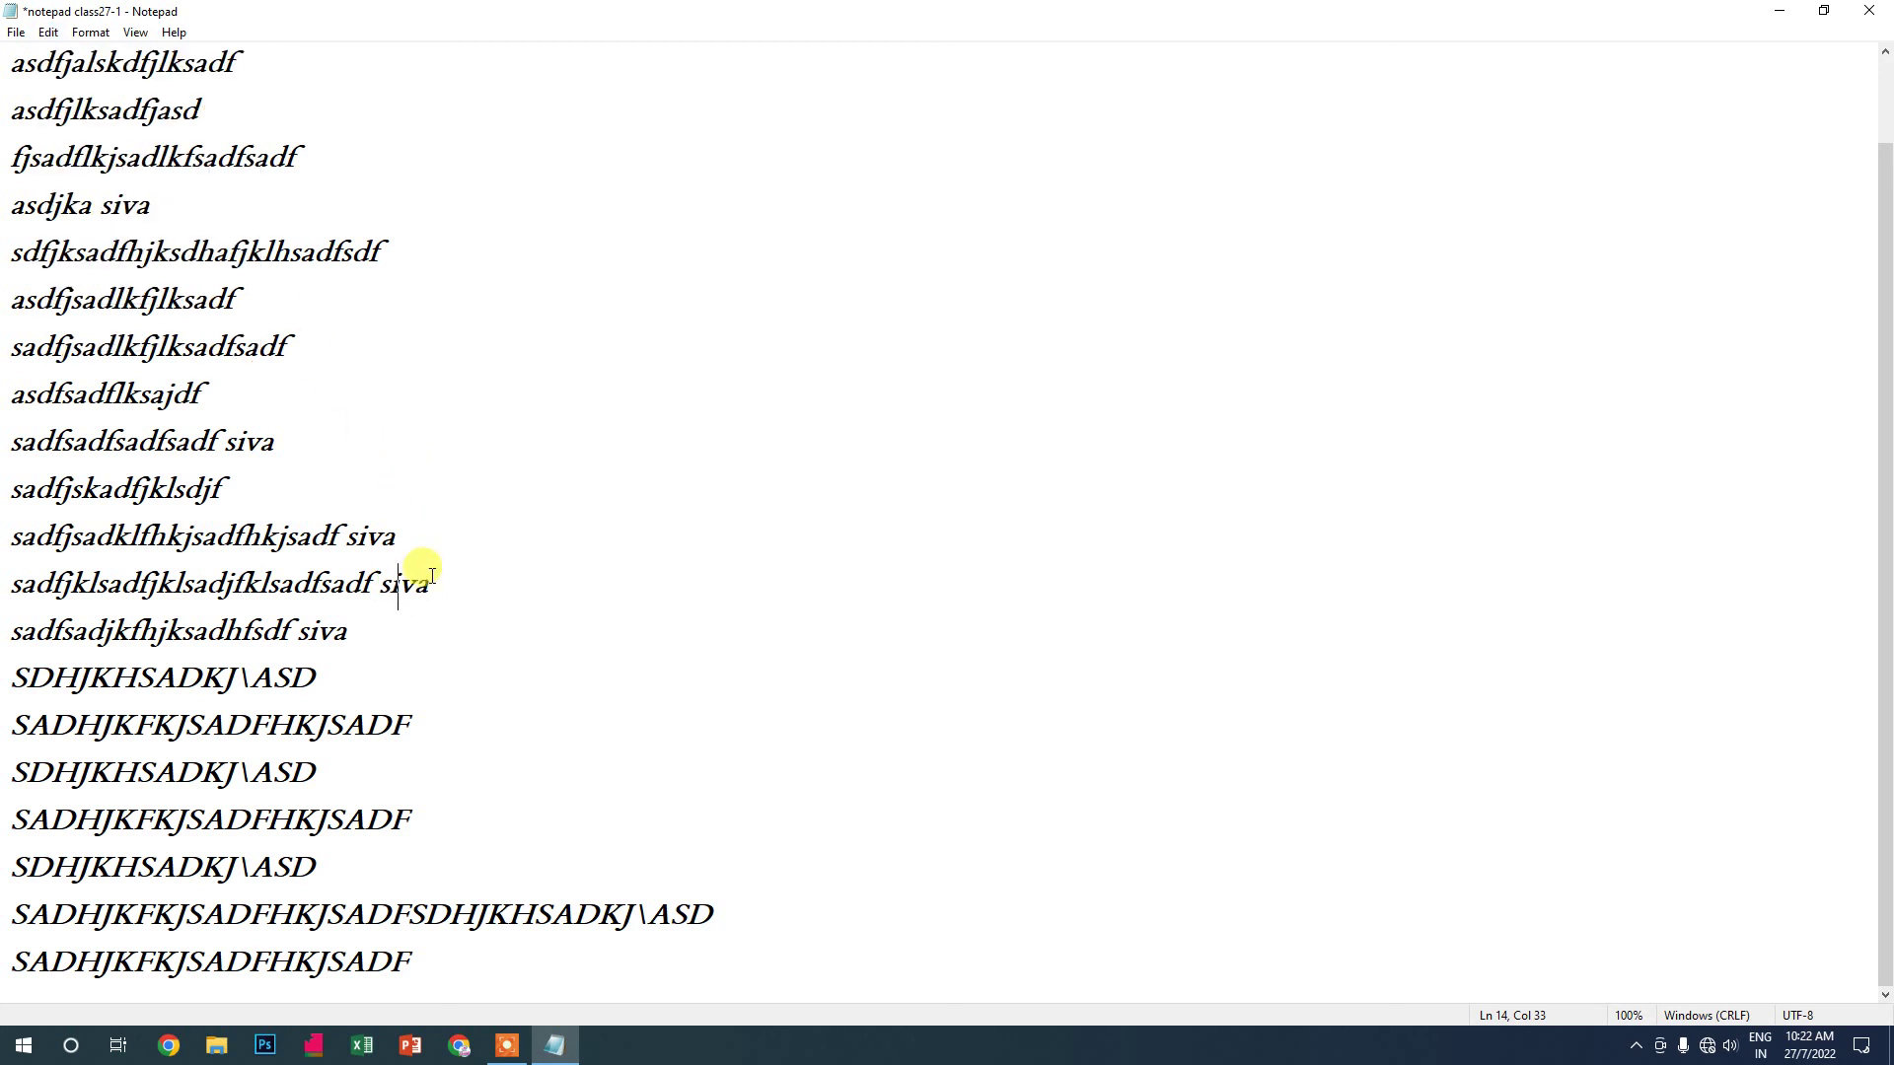
key(shift+F3)
key(shift+F3)
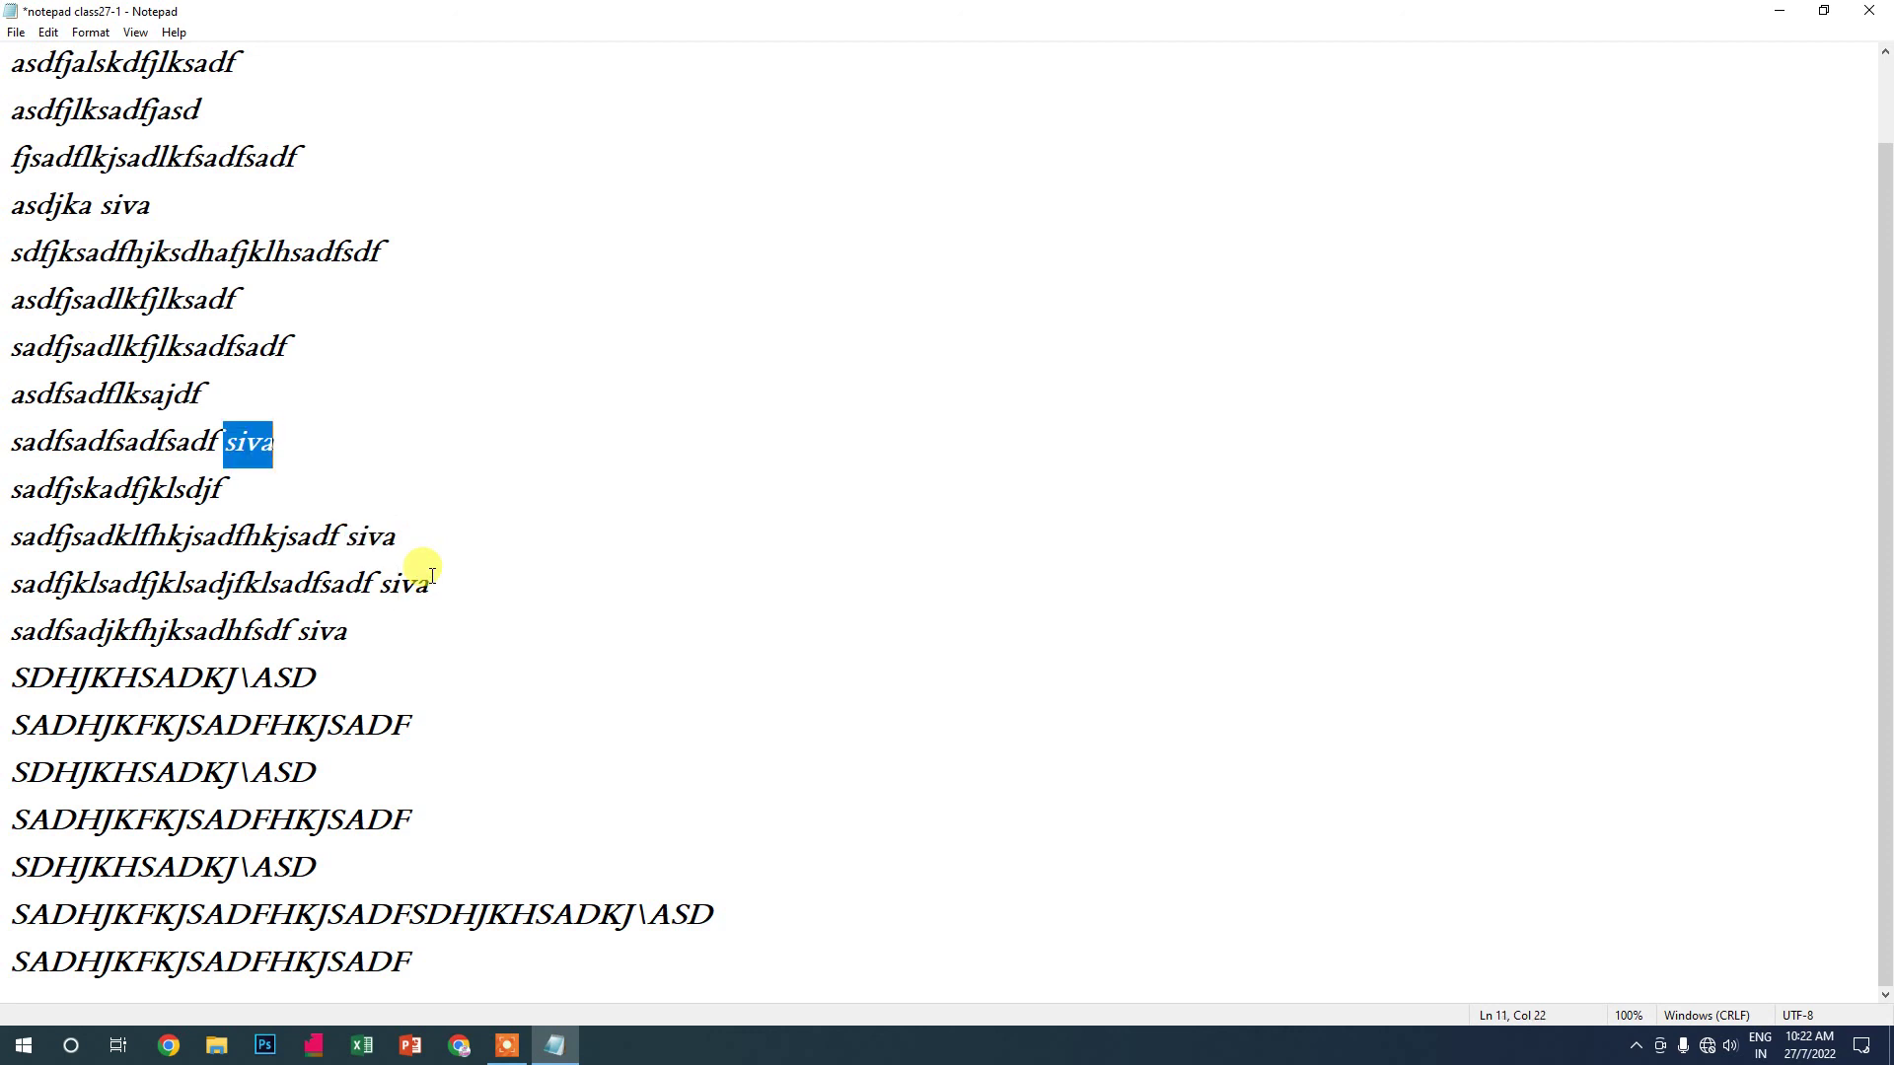
key(shift+F3)
key(shift+F3)
key(shift+F3)
key(shift+F3)
key(shift+F3)
key(shift+F3)
key(shift+F3)
key(shift+F3)
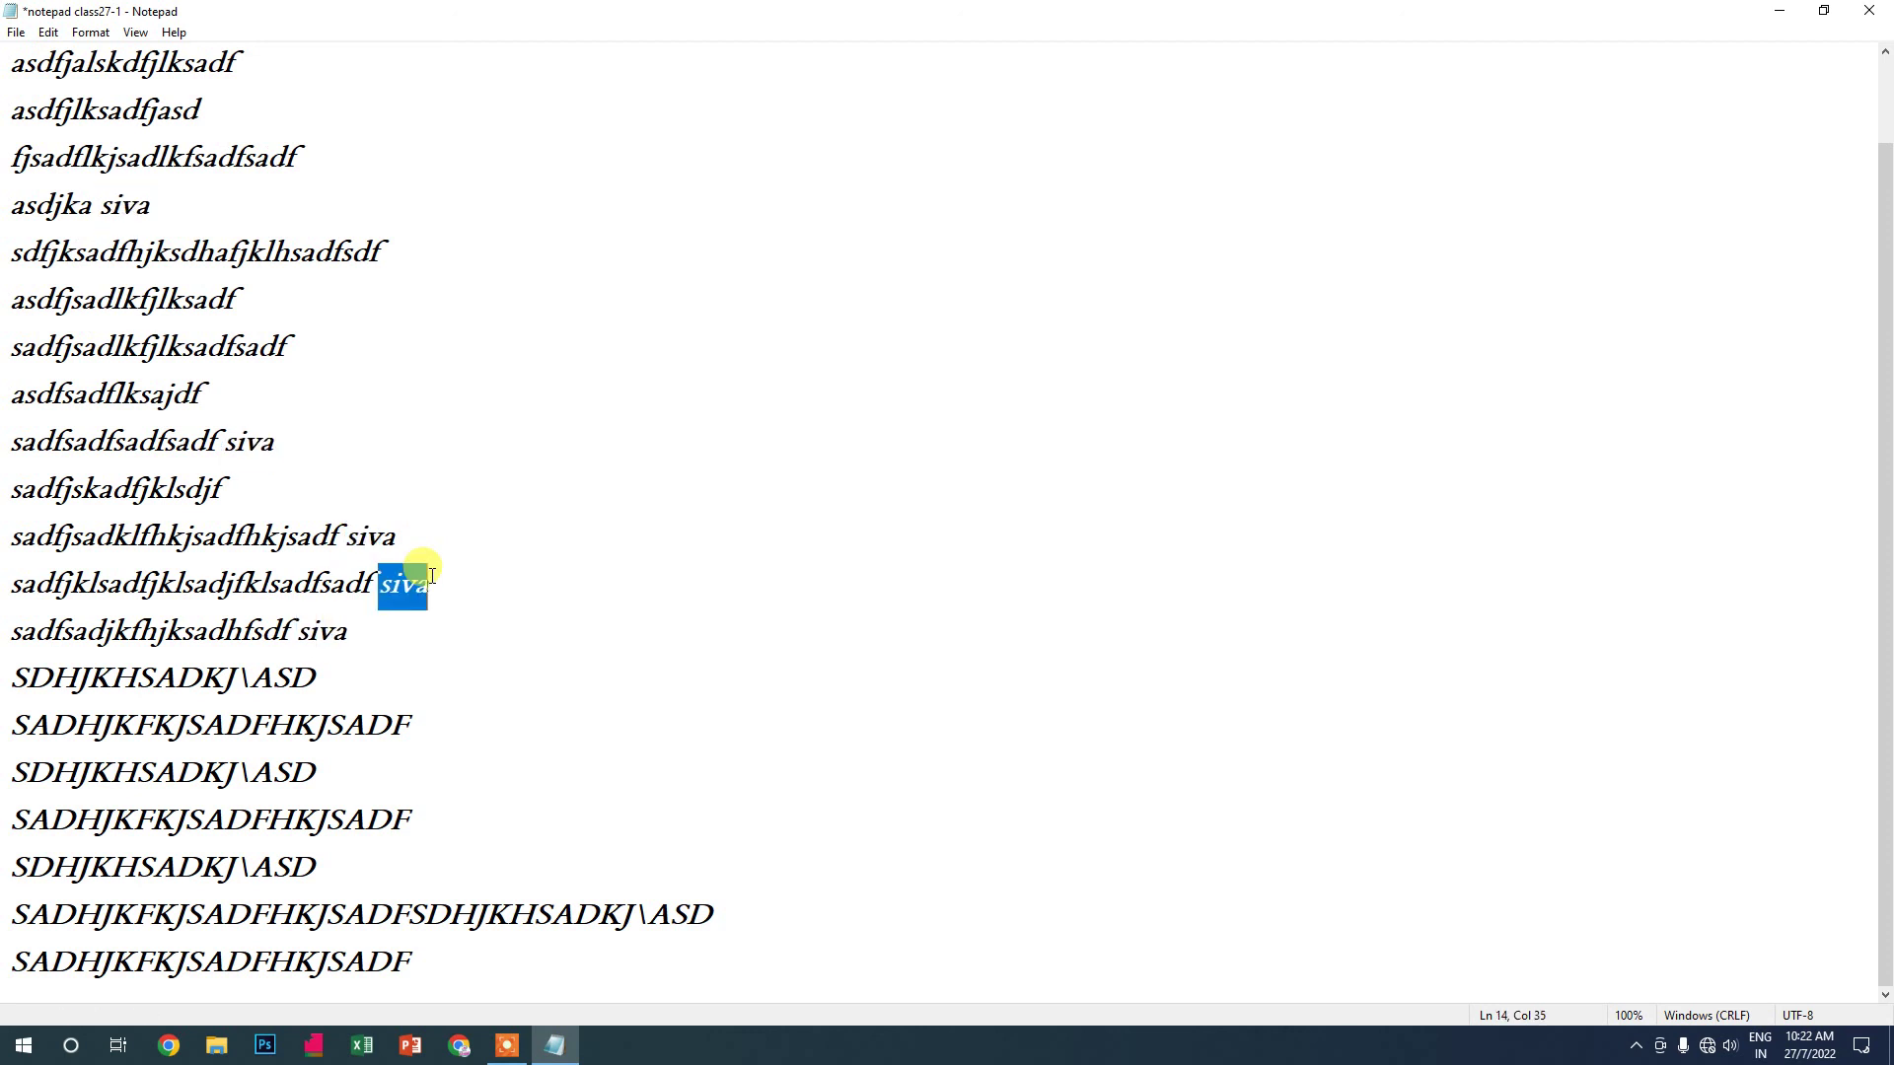
key(F3)
key(F3)
key(F3)
key(F3)
key(F3)
key(F3)
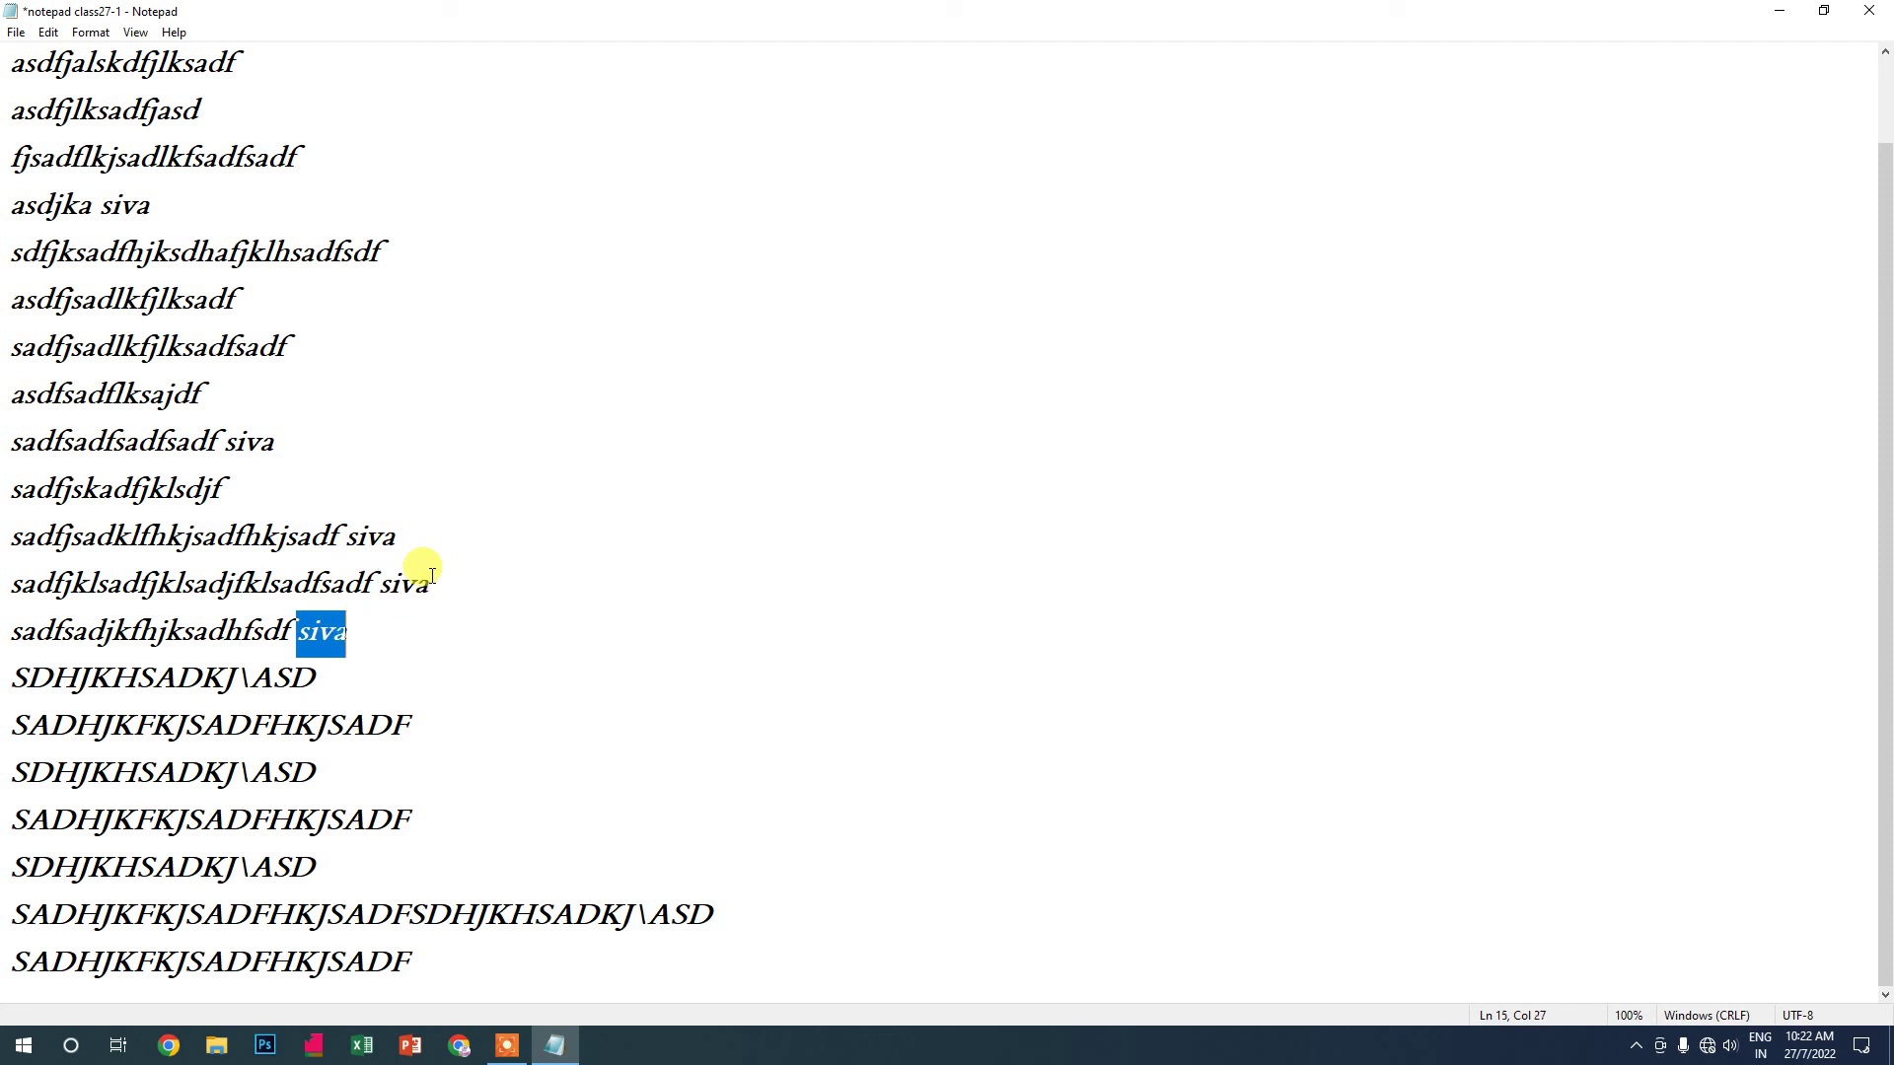
key(shift+F3)
key(shift+F3)
key(shift+F3)
key(shift+F3)
key(shift+F3)
key(shift+F3)
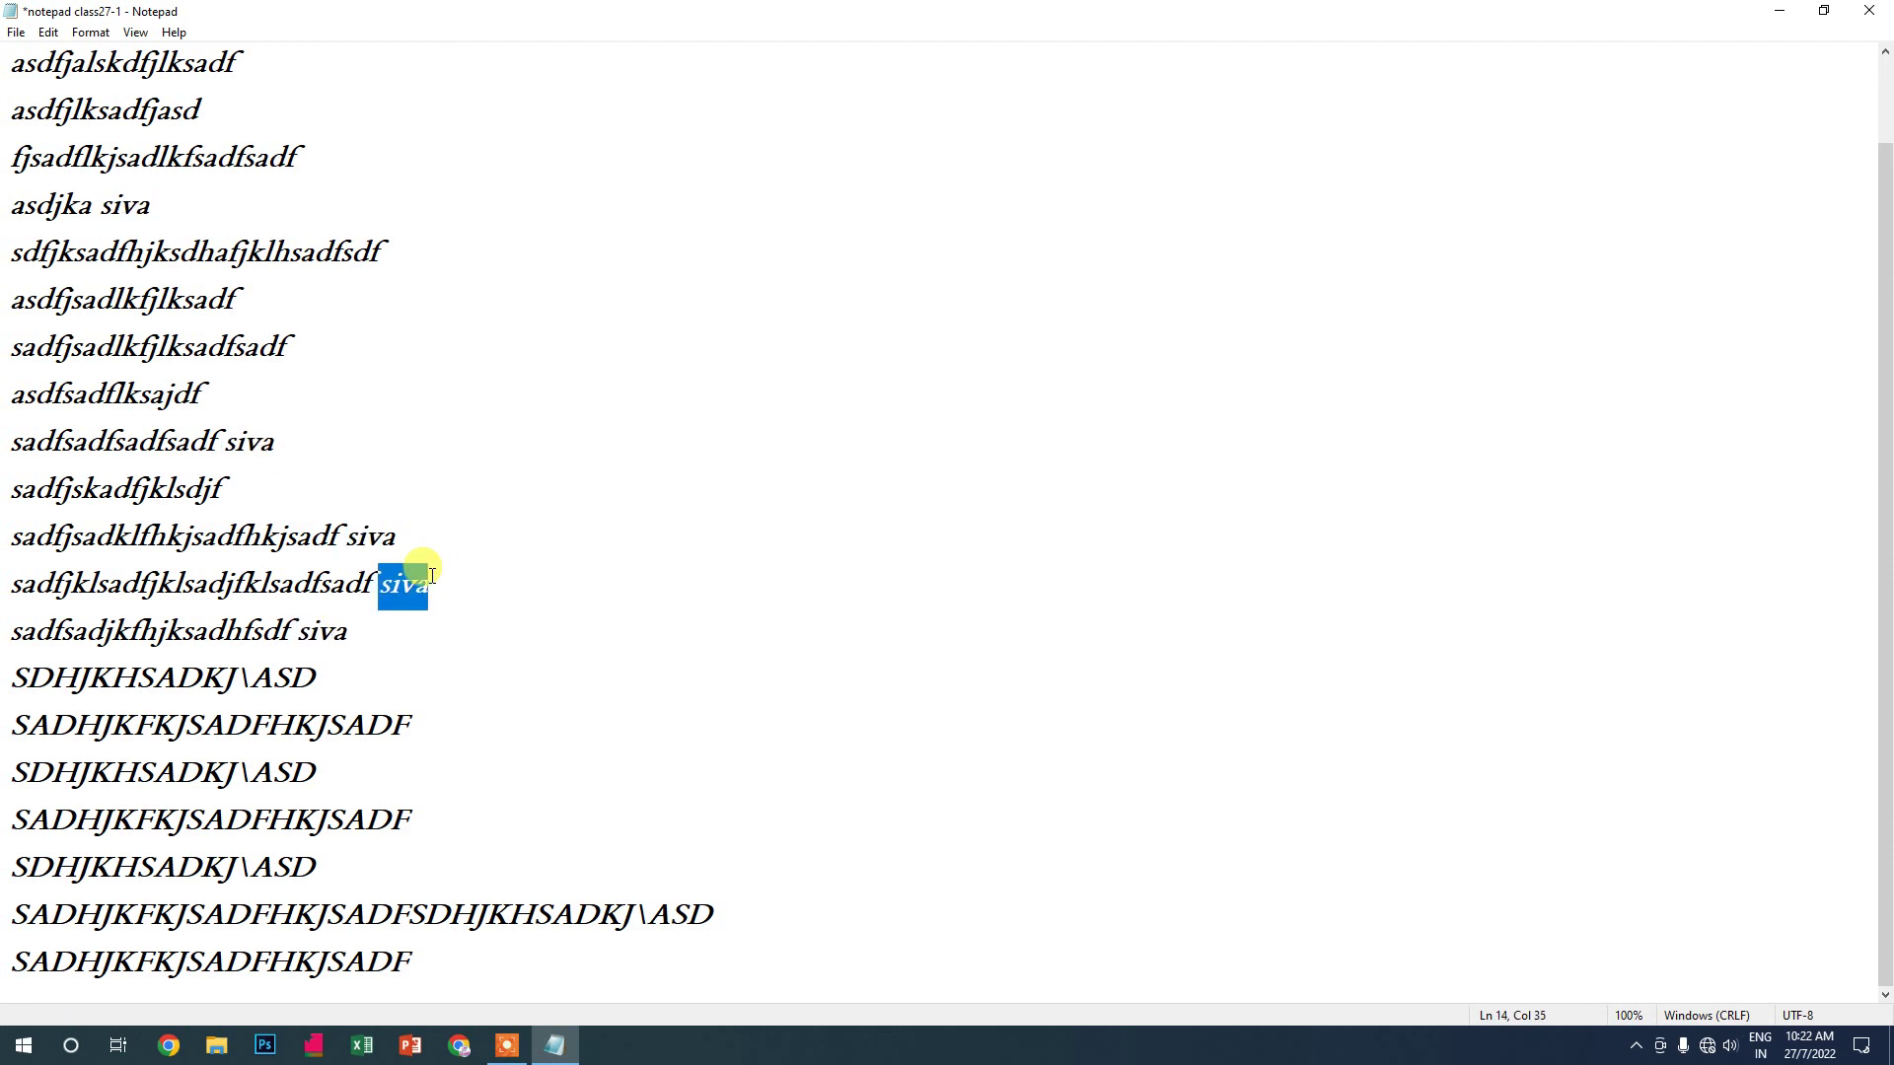
click(52, 33)
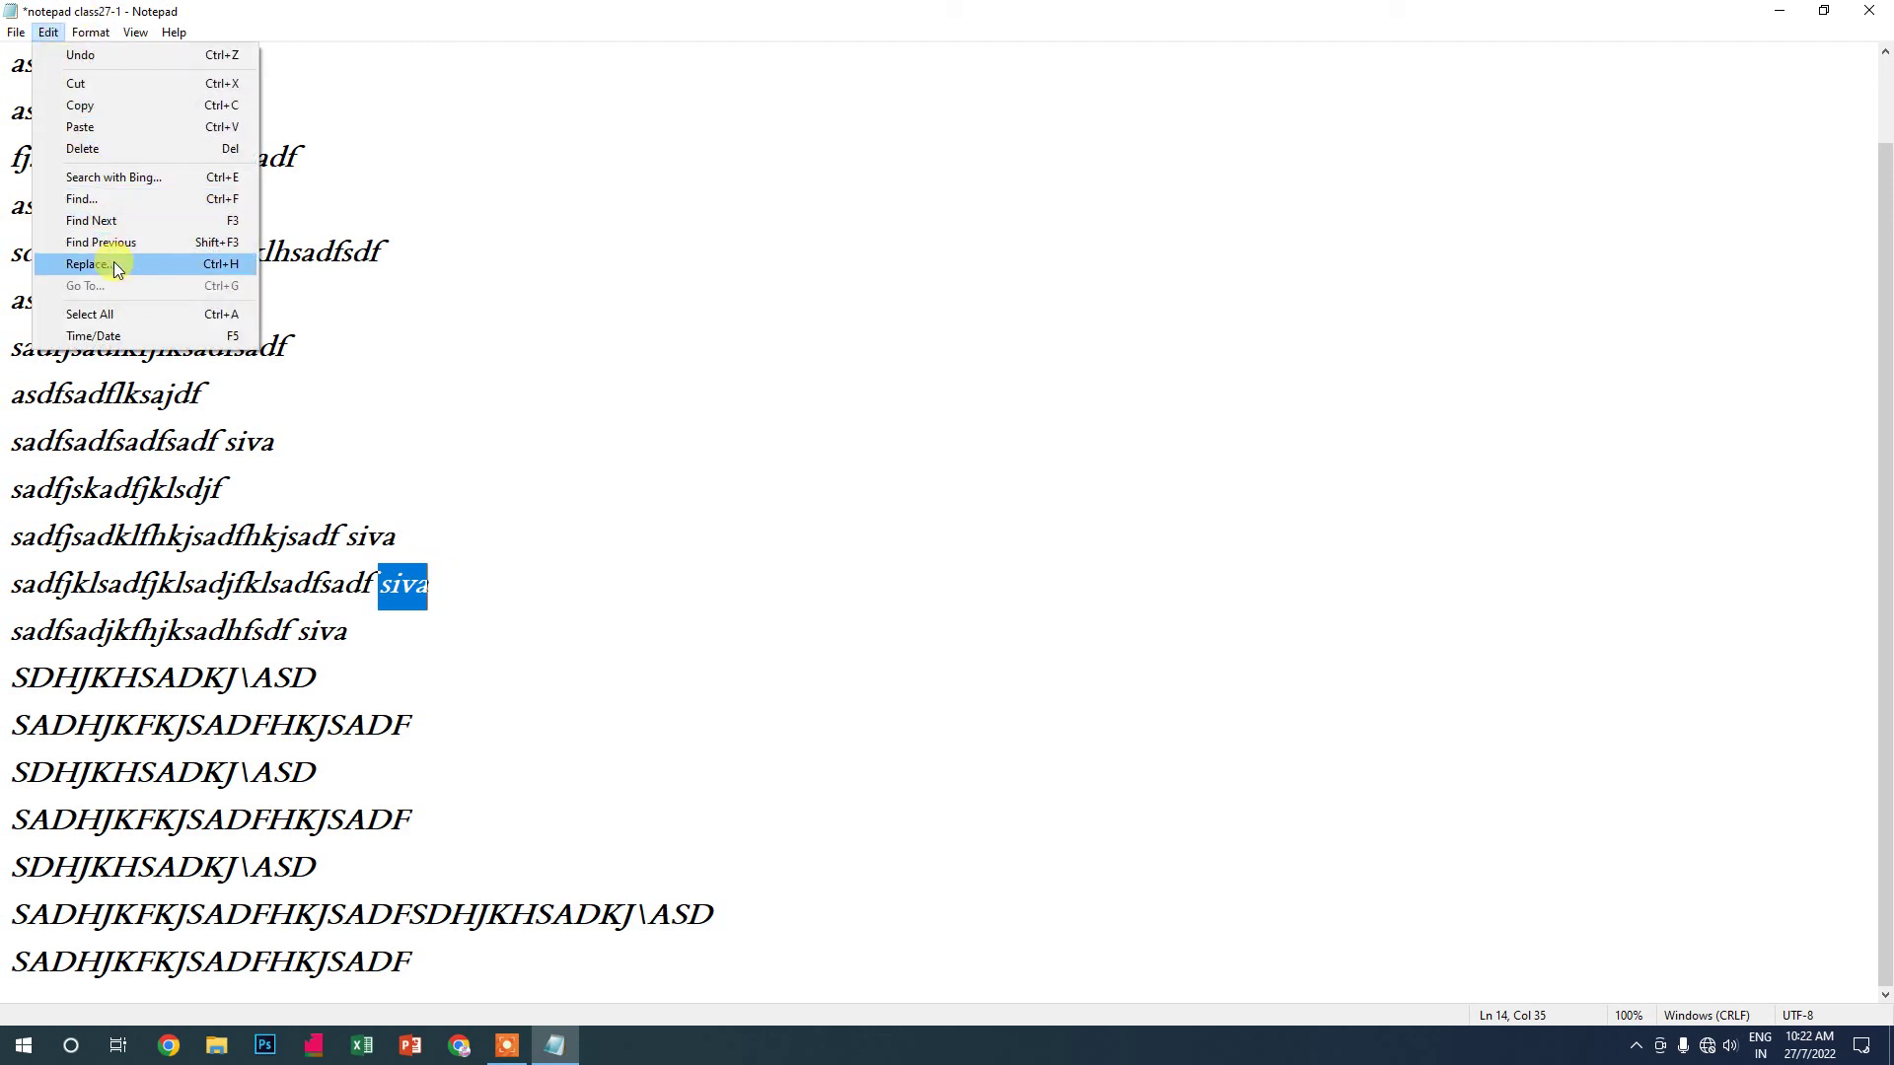
Open Replace, move the dialog aside and enter 'Nirmal' as the replacement text
click(213, 272)
drag(314, 130, 863, 144)
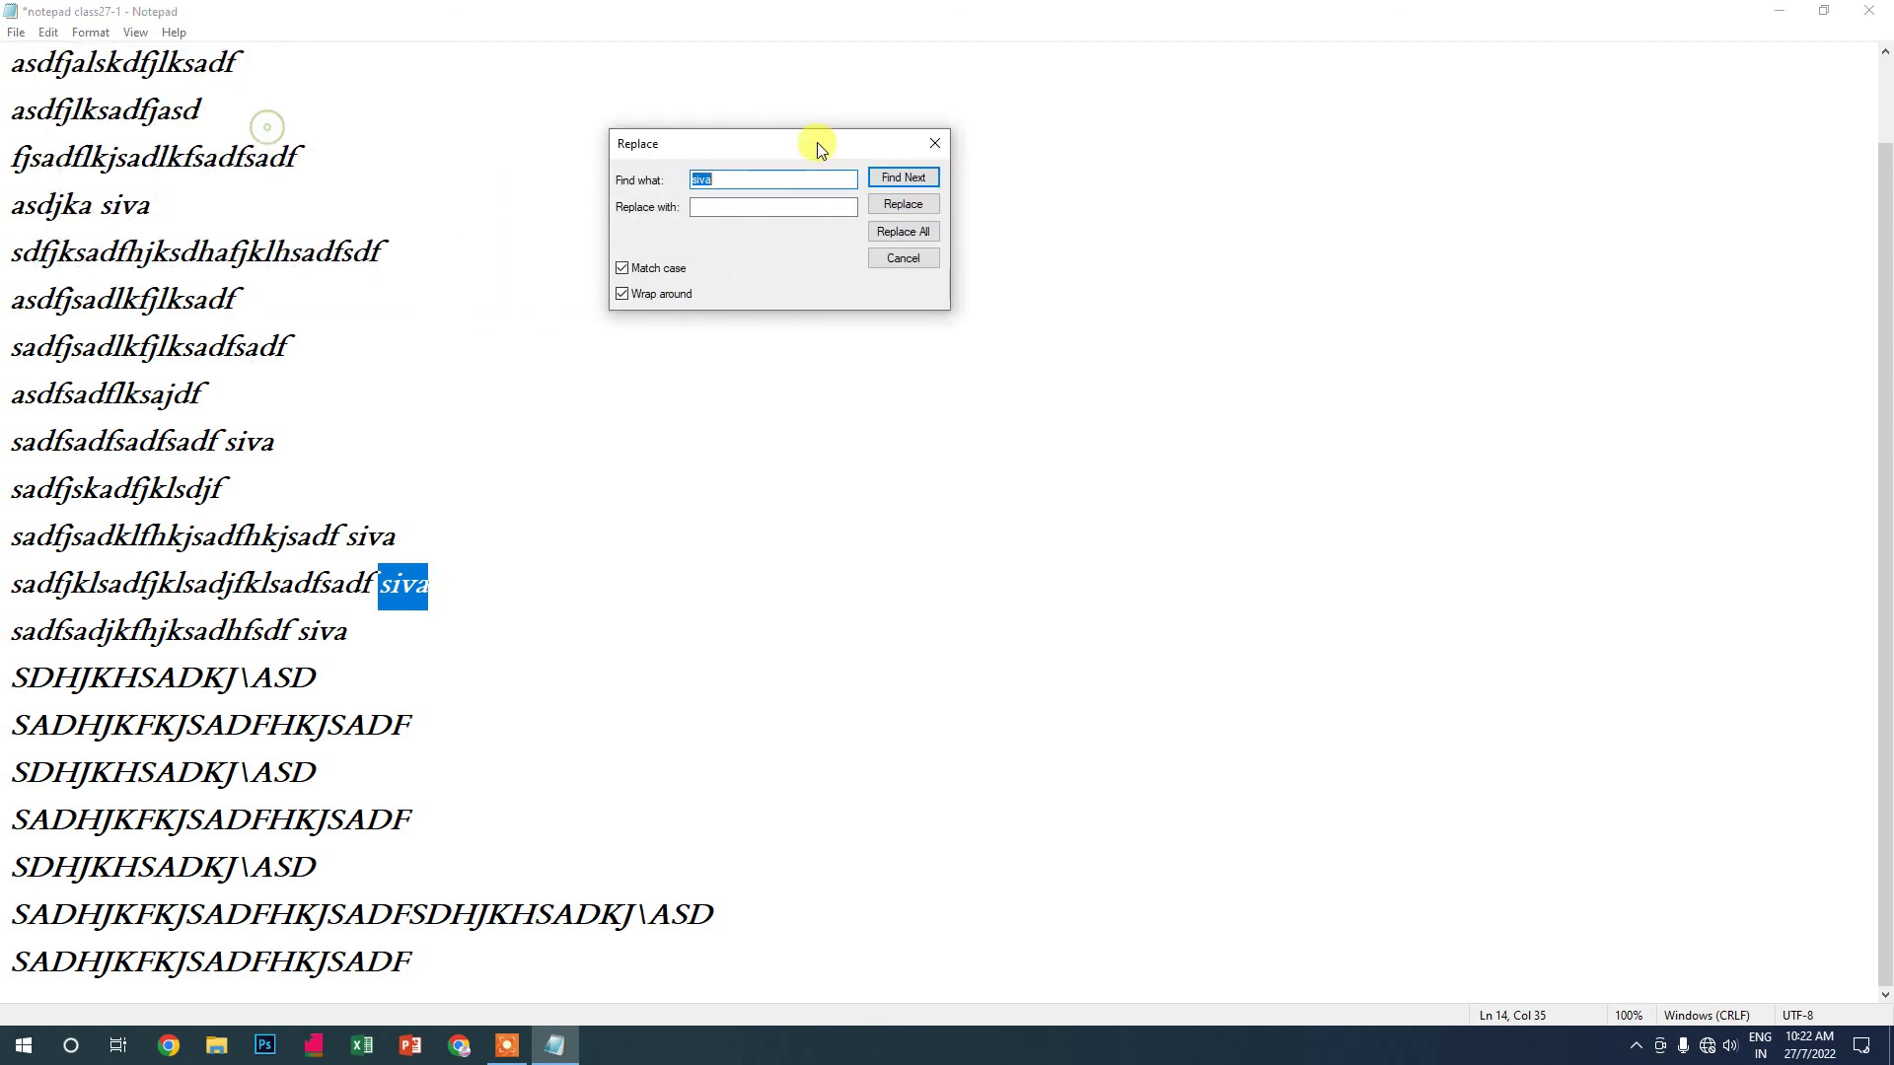
click(717, 206)
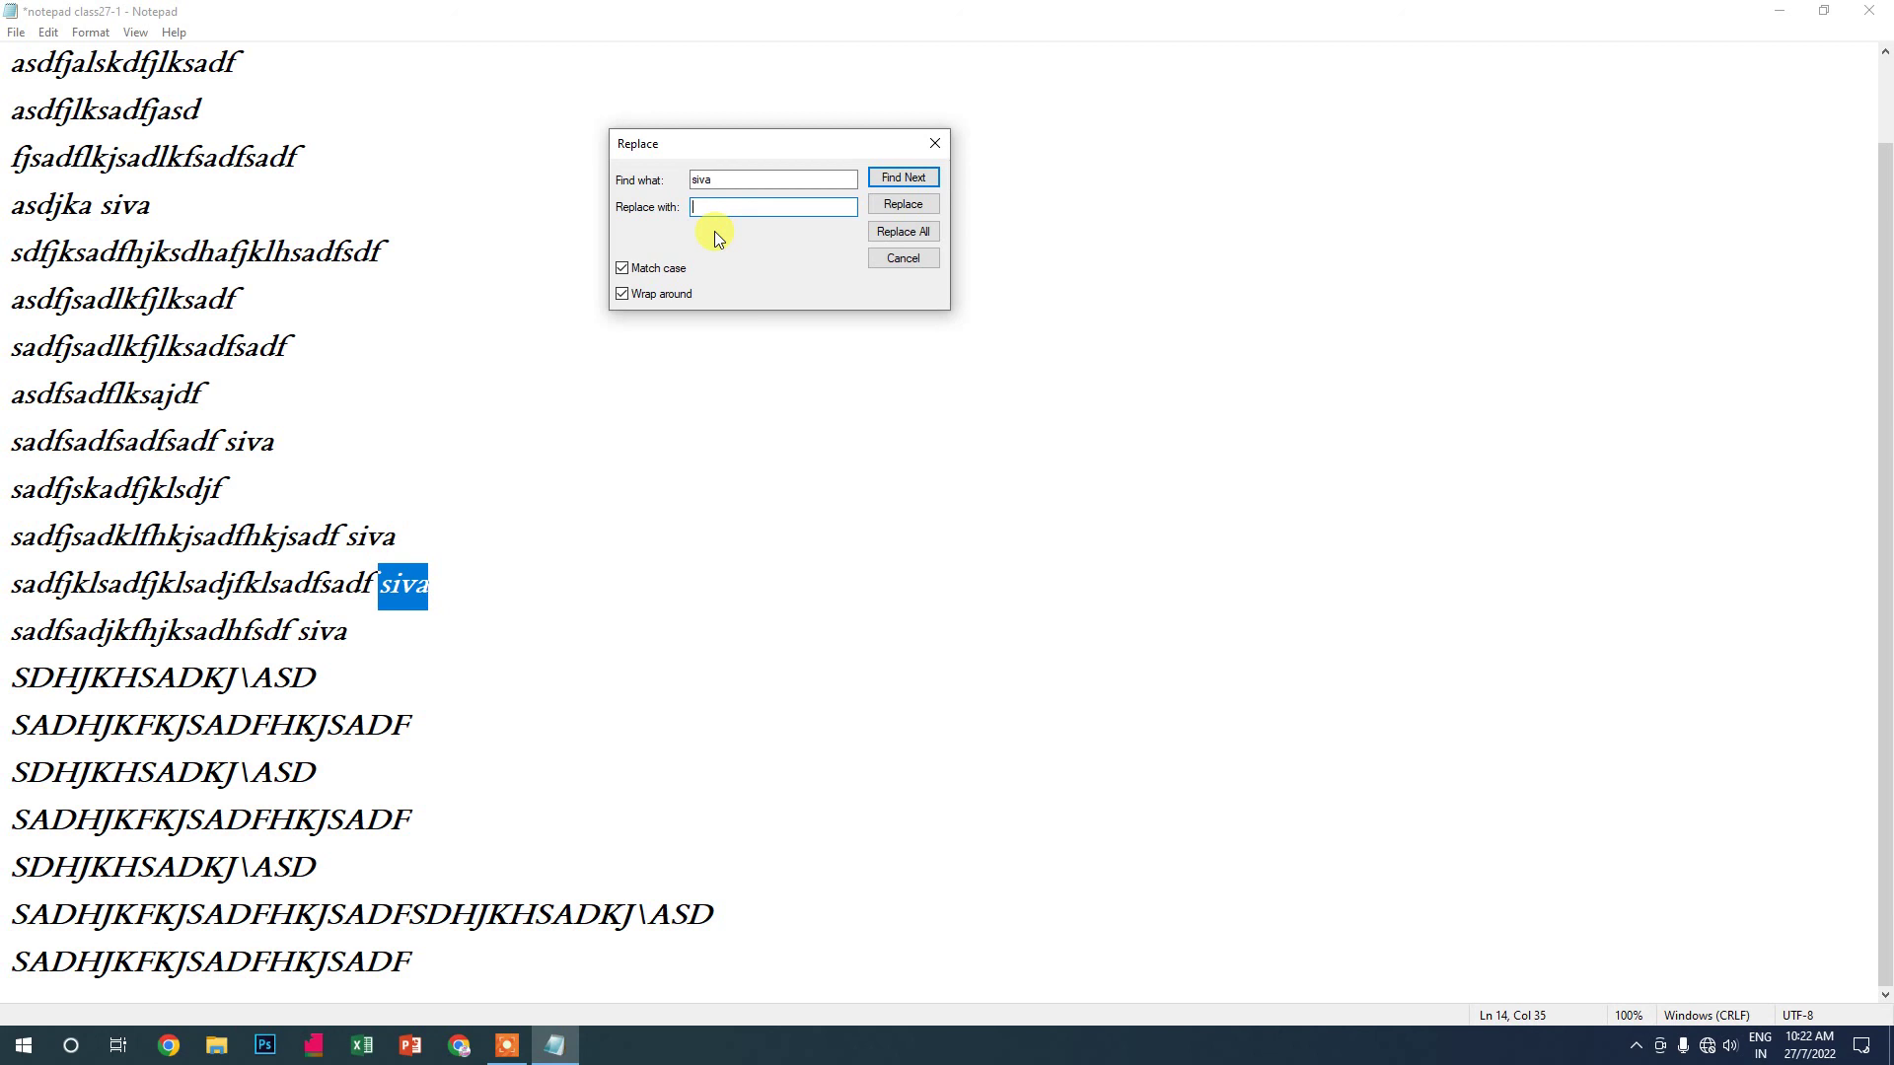
text(Nirmal)
Find the next 'siva', replace it with Nirmal, then apply Replace All
click(883, 180)
click(883, 181)
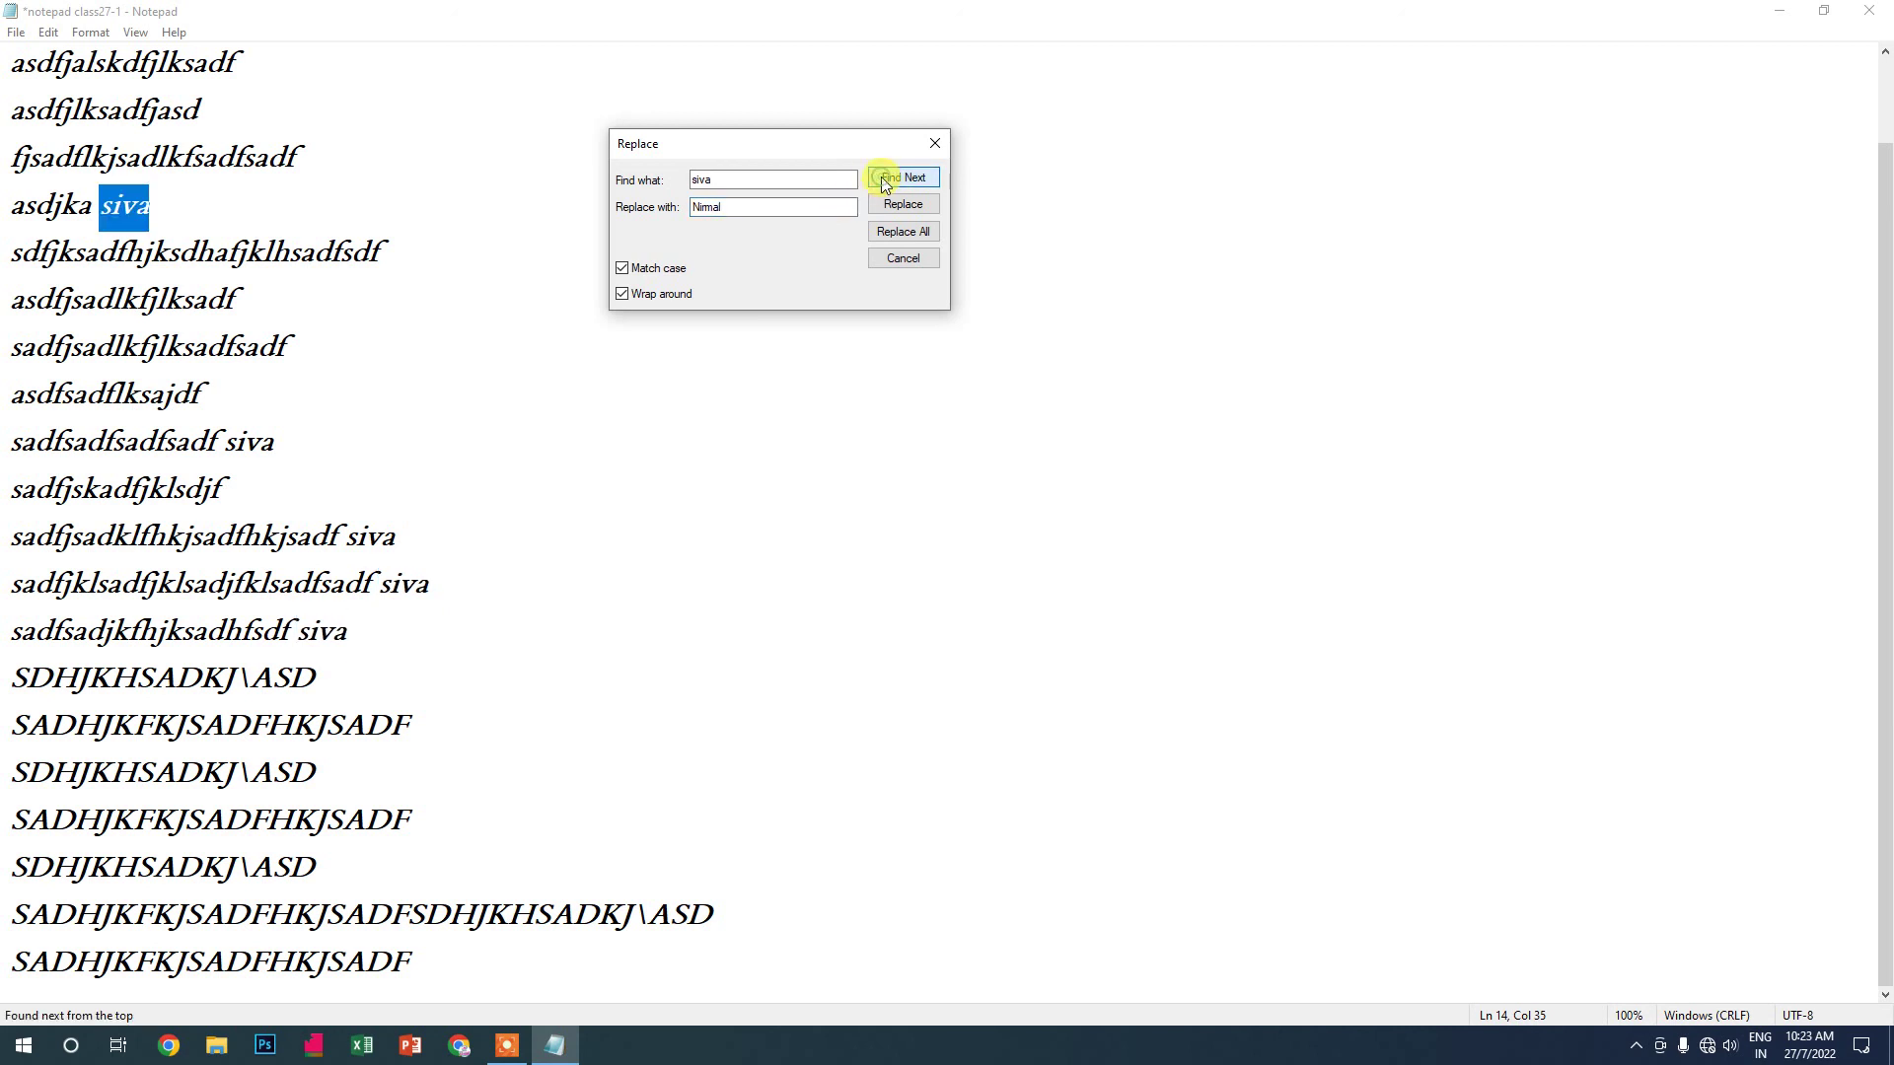
click(883, 180)
click(883, 181)
click(883, 181)
click(880, 177)
click(880, 177)
click(914, 207)
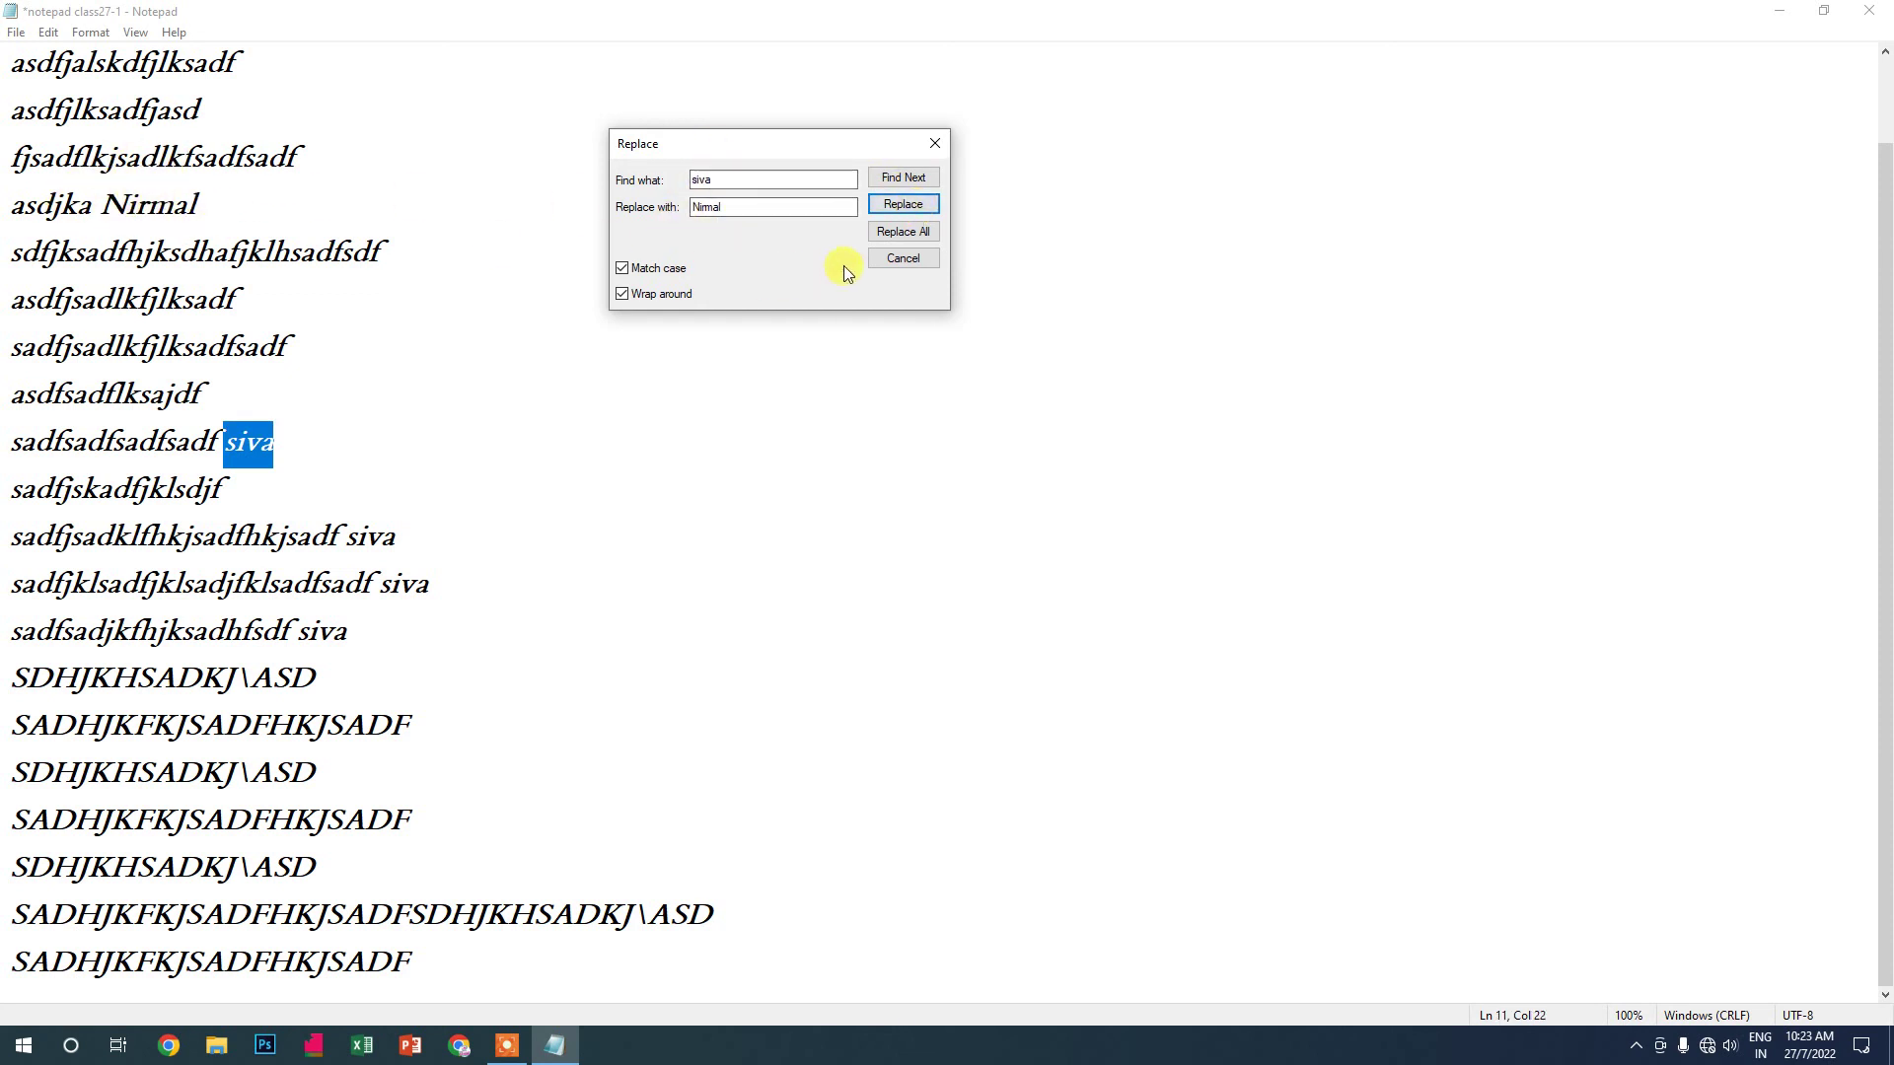
click(896, 236)
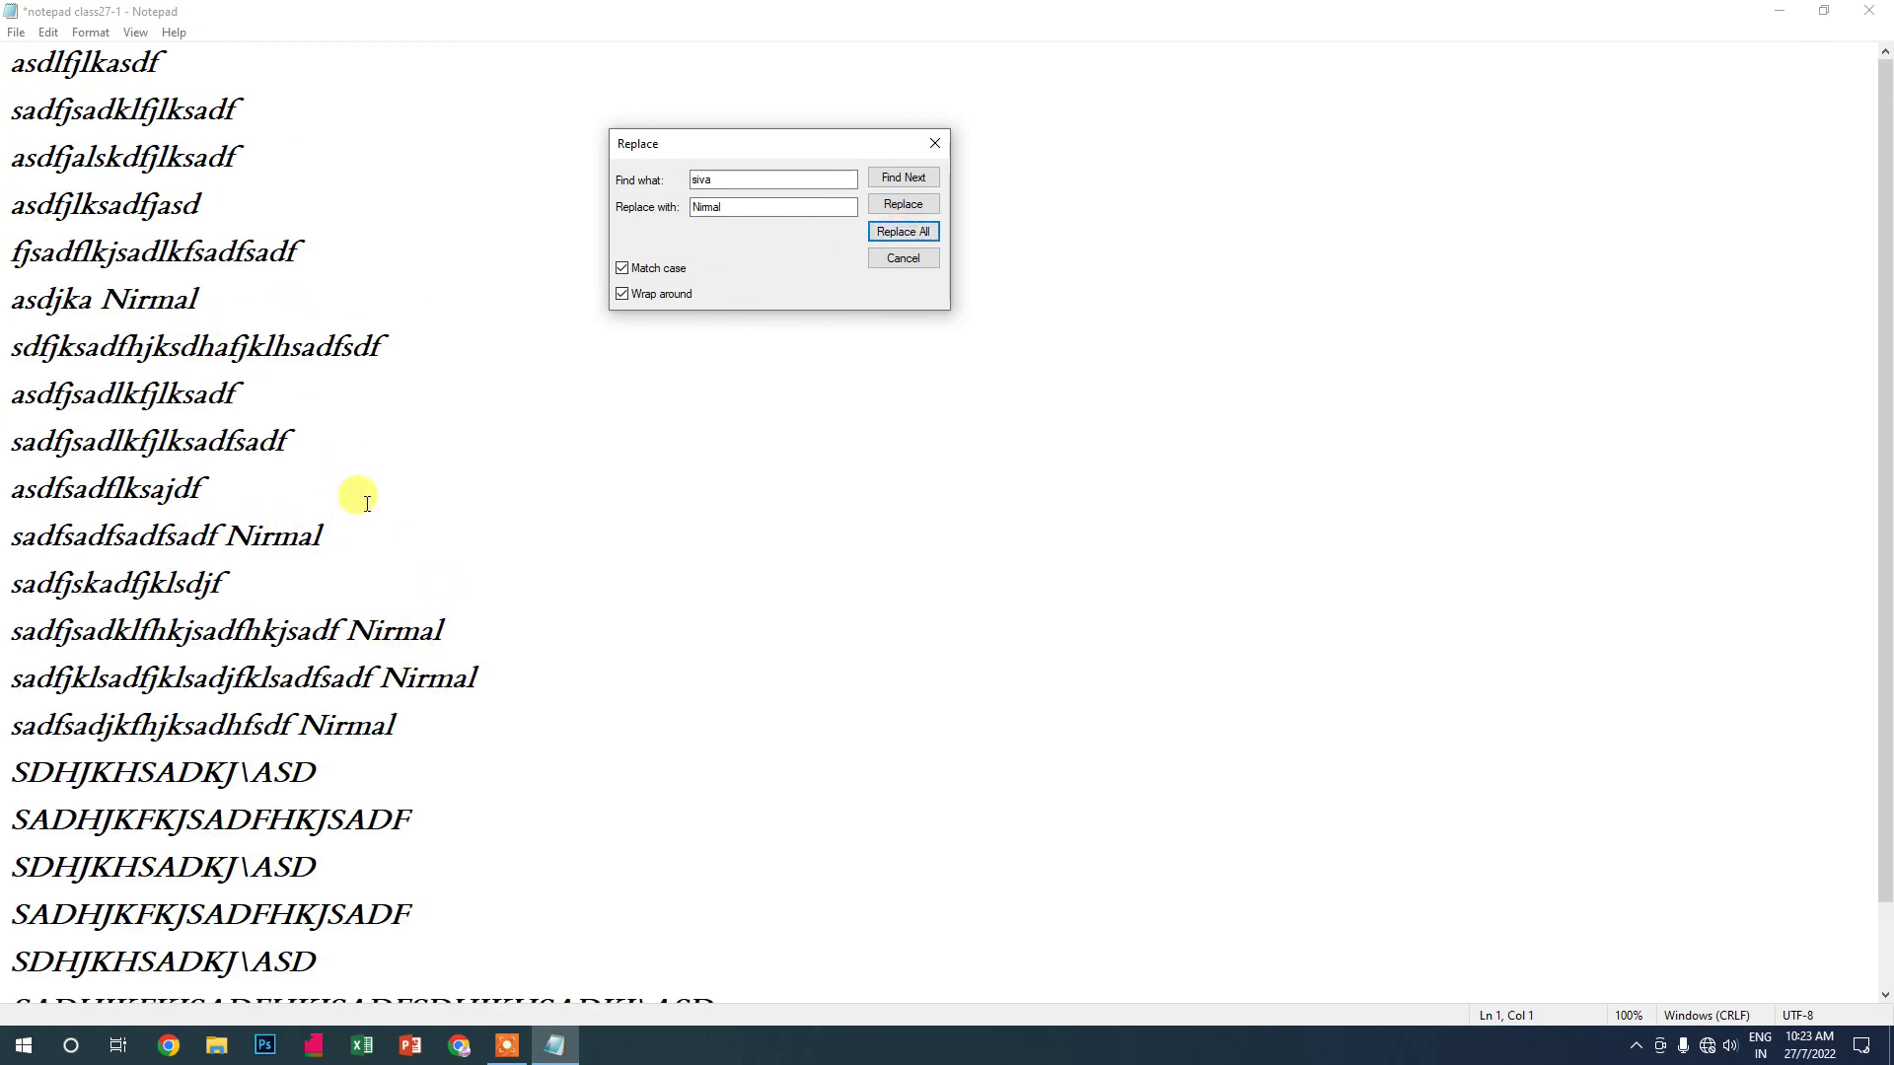
Search again for 'siva' and then for 'nirmal', dismissing each not-found message
click(899, 178)
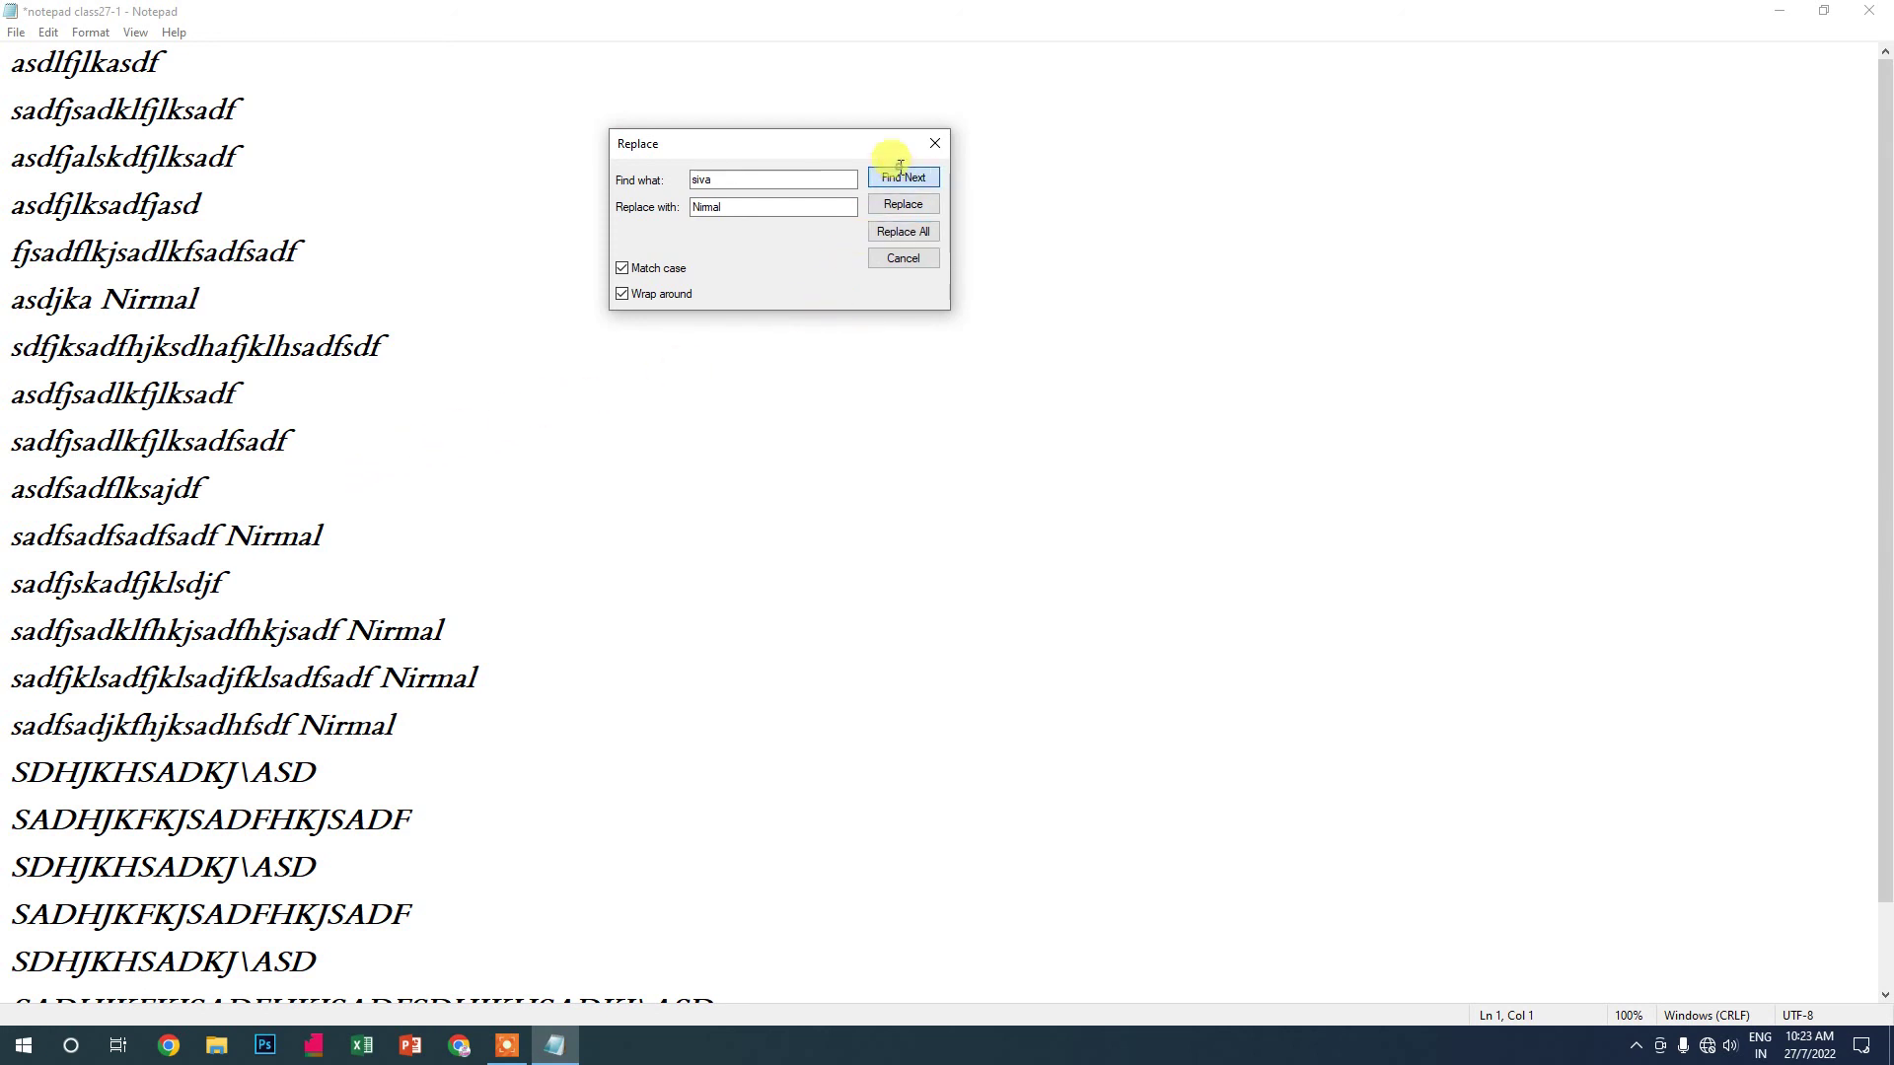
click(996, 593)
click(1006, 583)
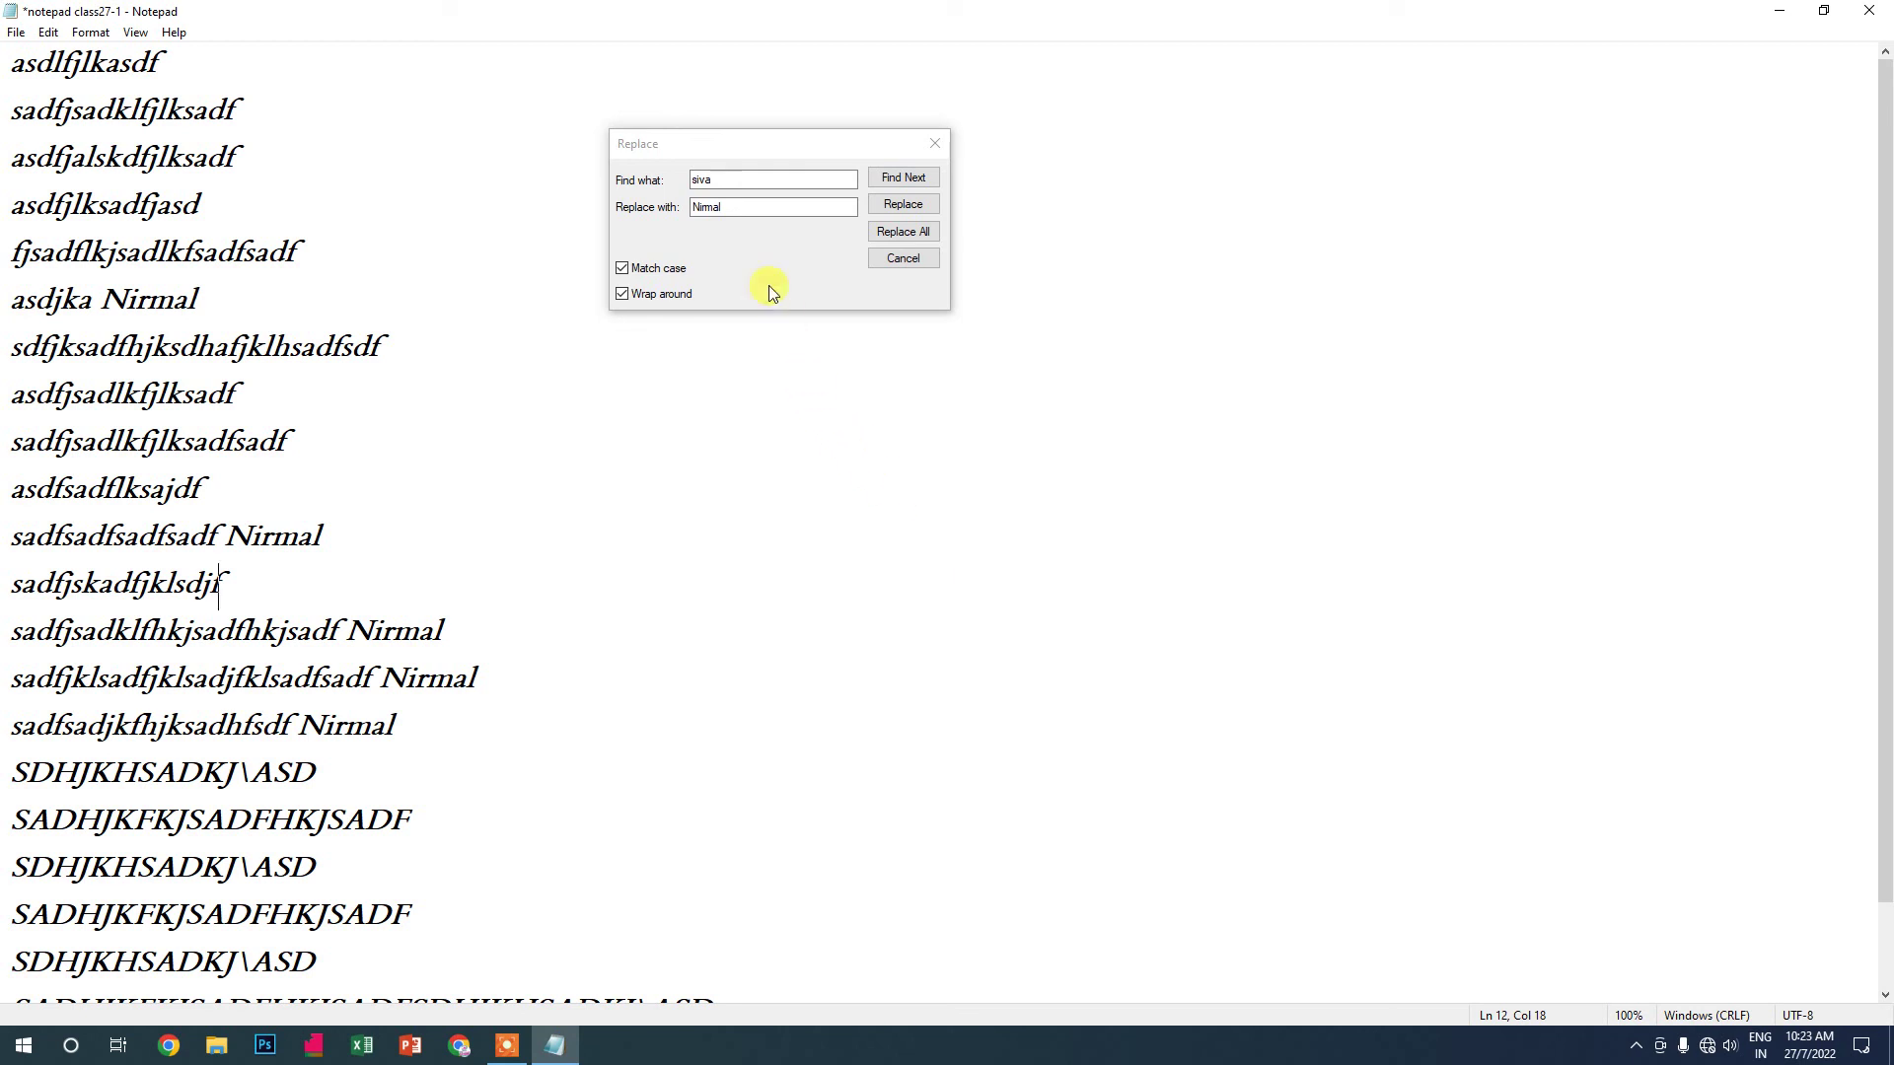
click(646, 181)
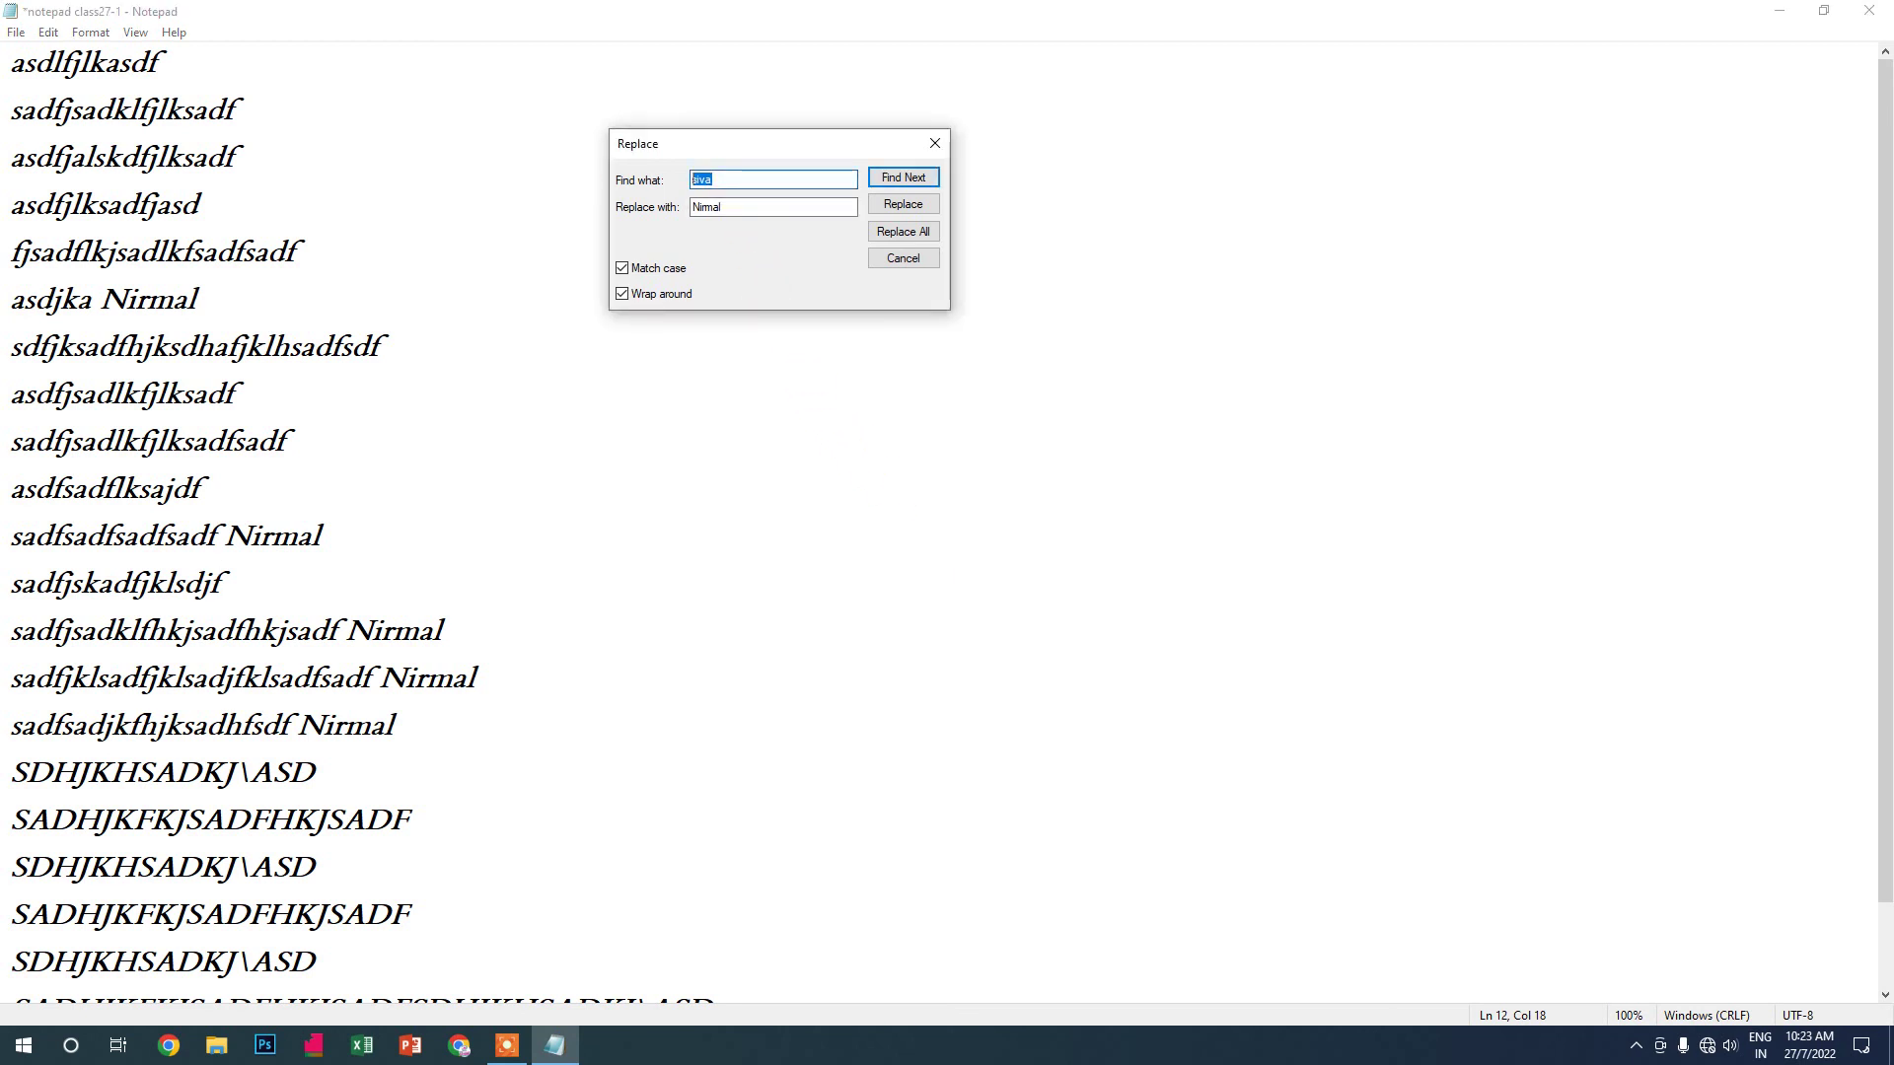
text(nirmal)
click(891, 181)
click(986, 595)
Change the search term to 'Nirmal' and step through the matches with Replace
double_click(733, 182)
double_click(733, 180)
text(Nirmal)
click(899, 205)
click(899, 207)
click(900, 206)
double_click(900, 206)
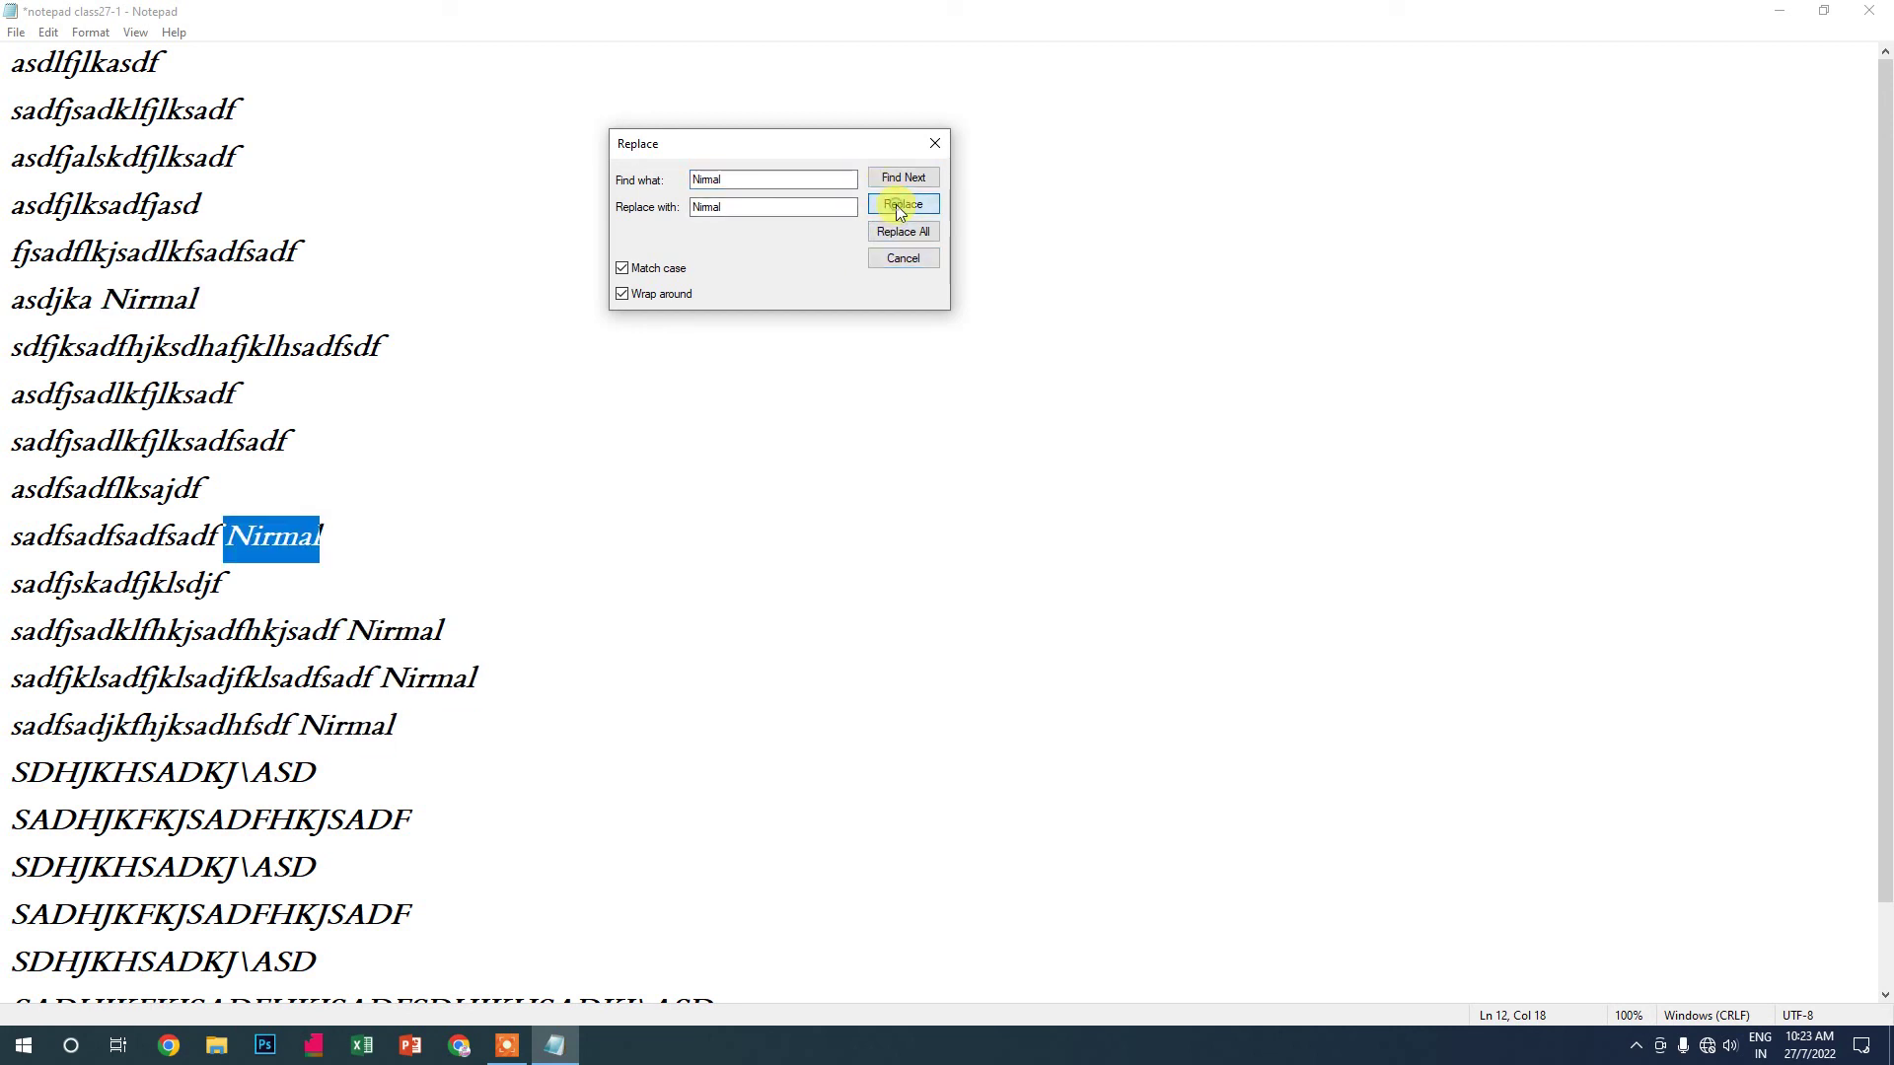
double_click(900, 207)
double_click(900, 206)
Close the Replace dialog
click(899, 207)
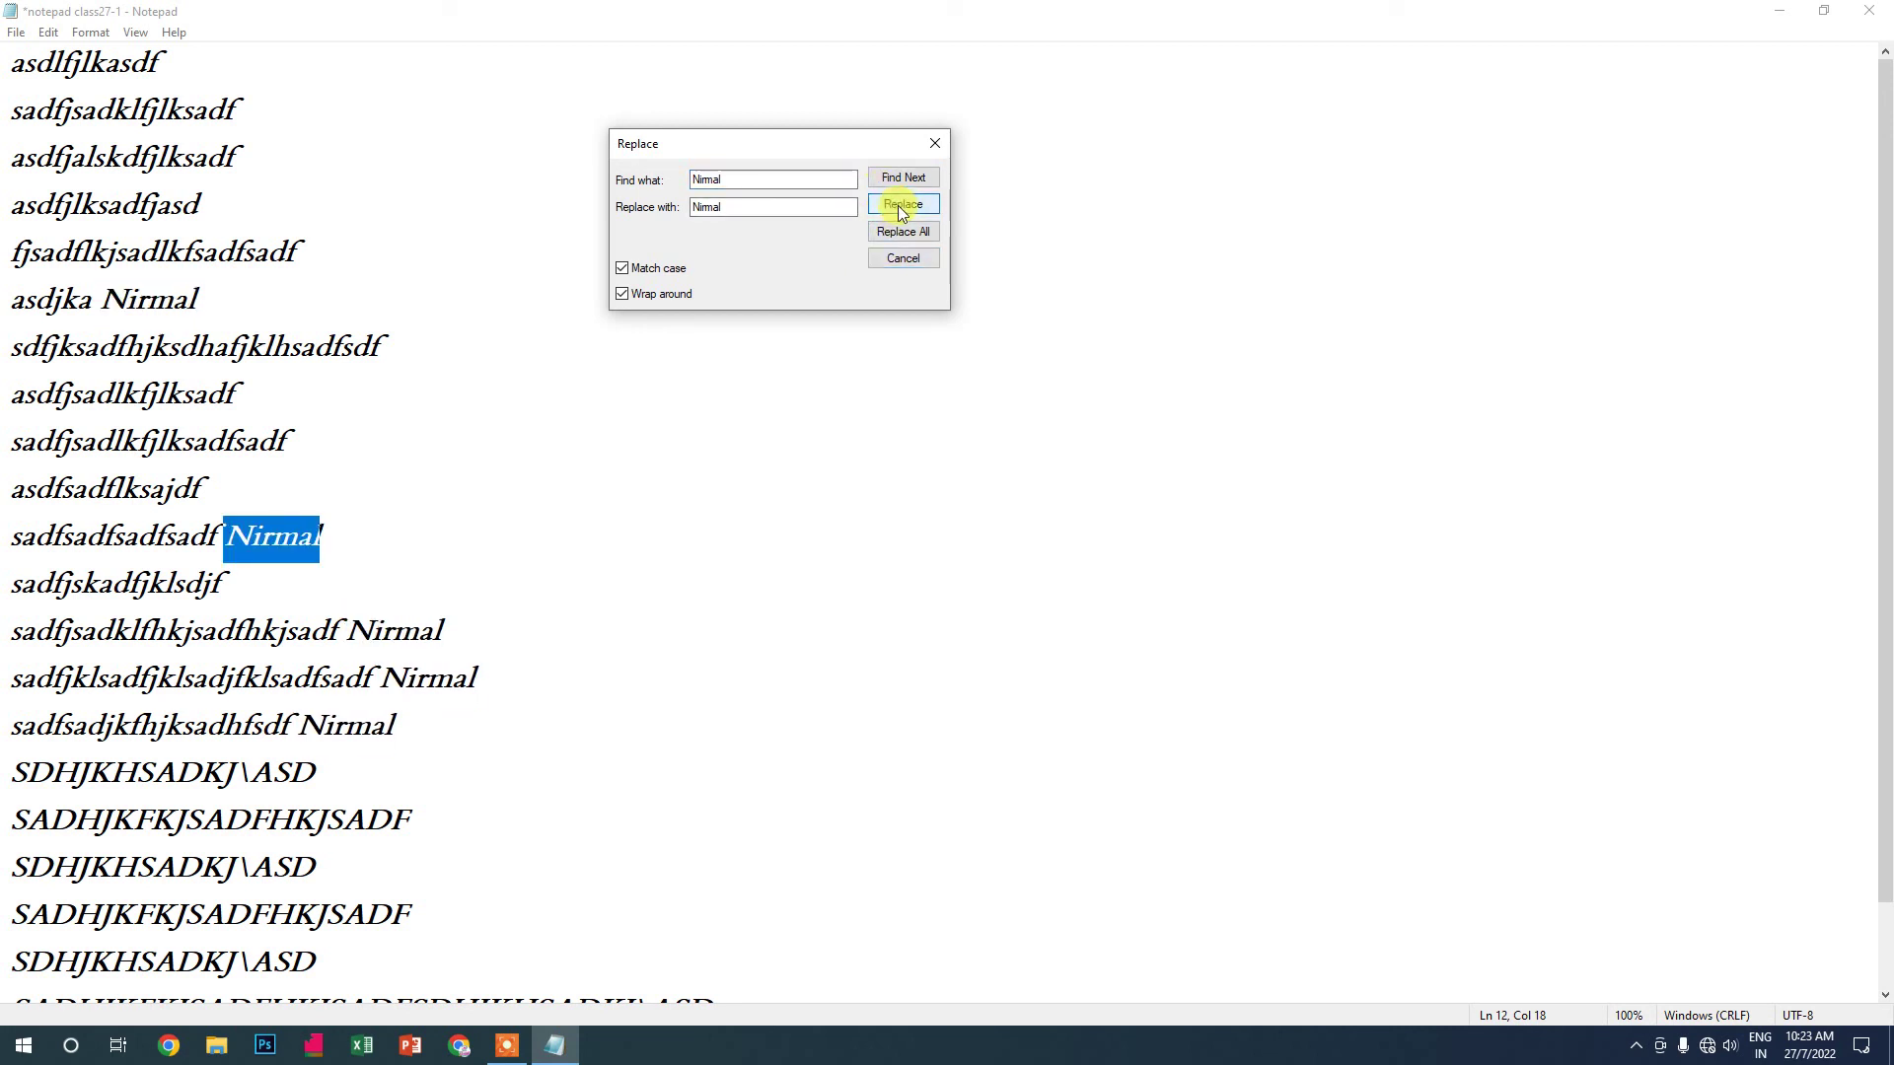
click(903, 257)
click(46, 34)
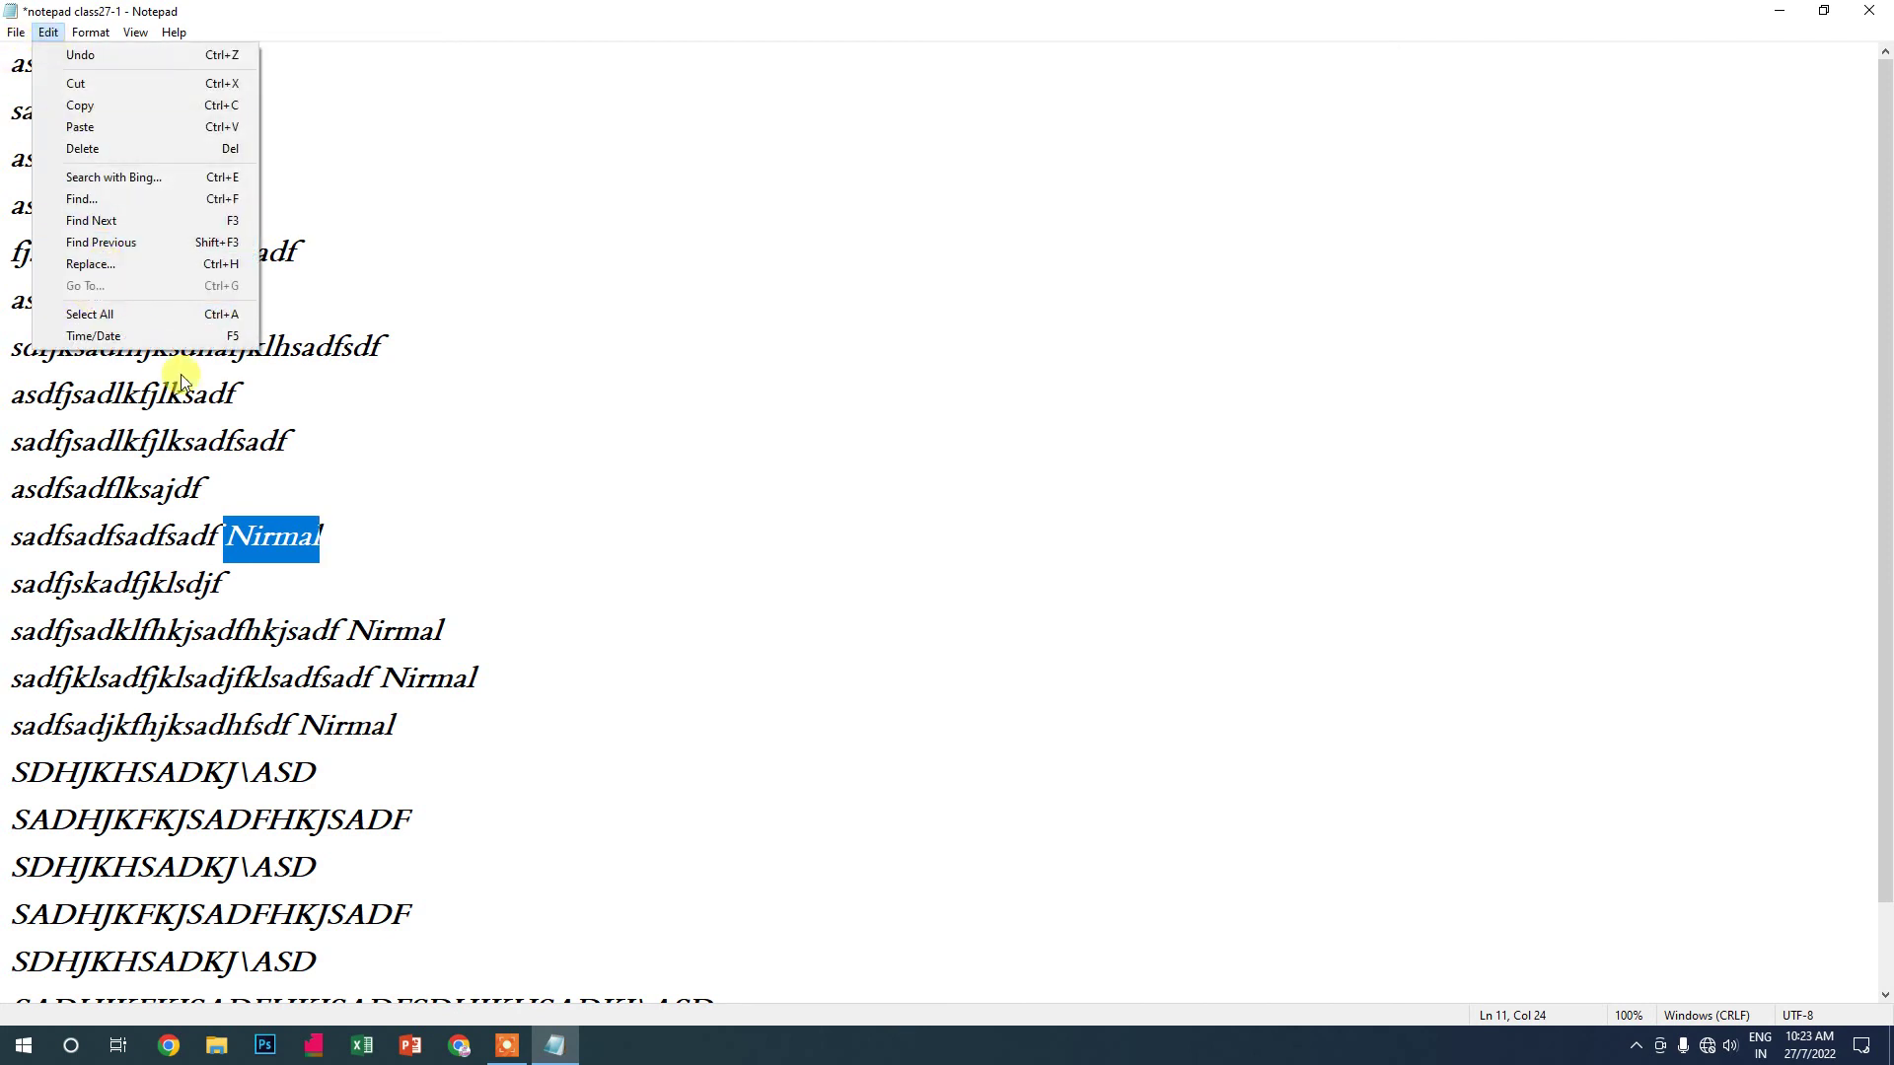
Select and copy the whole text, leaving the caret at the document's end
click(444, 582)
scroll(444, 582, down, 1)
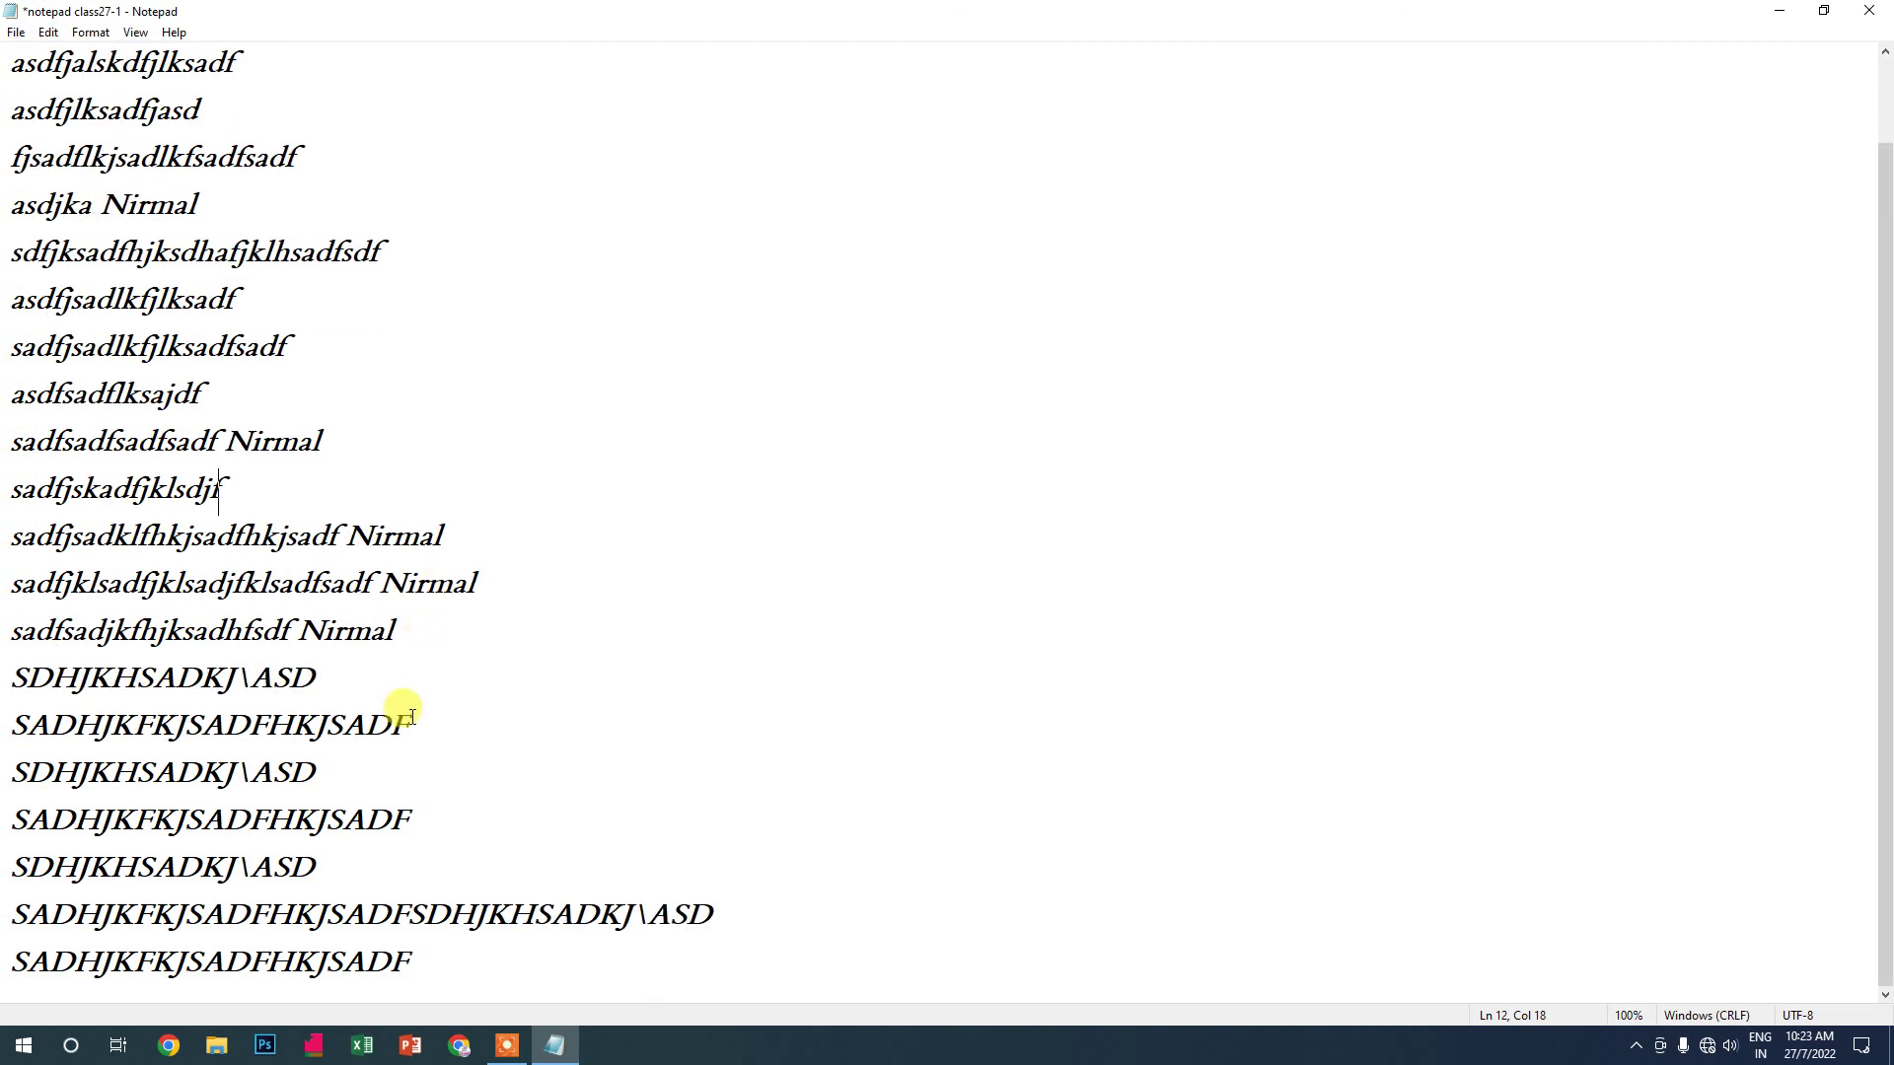
click(507, 972)
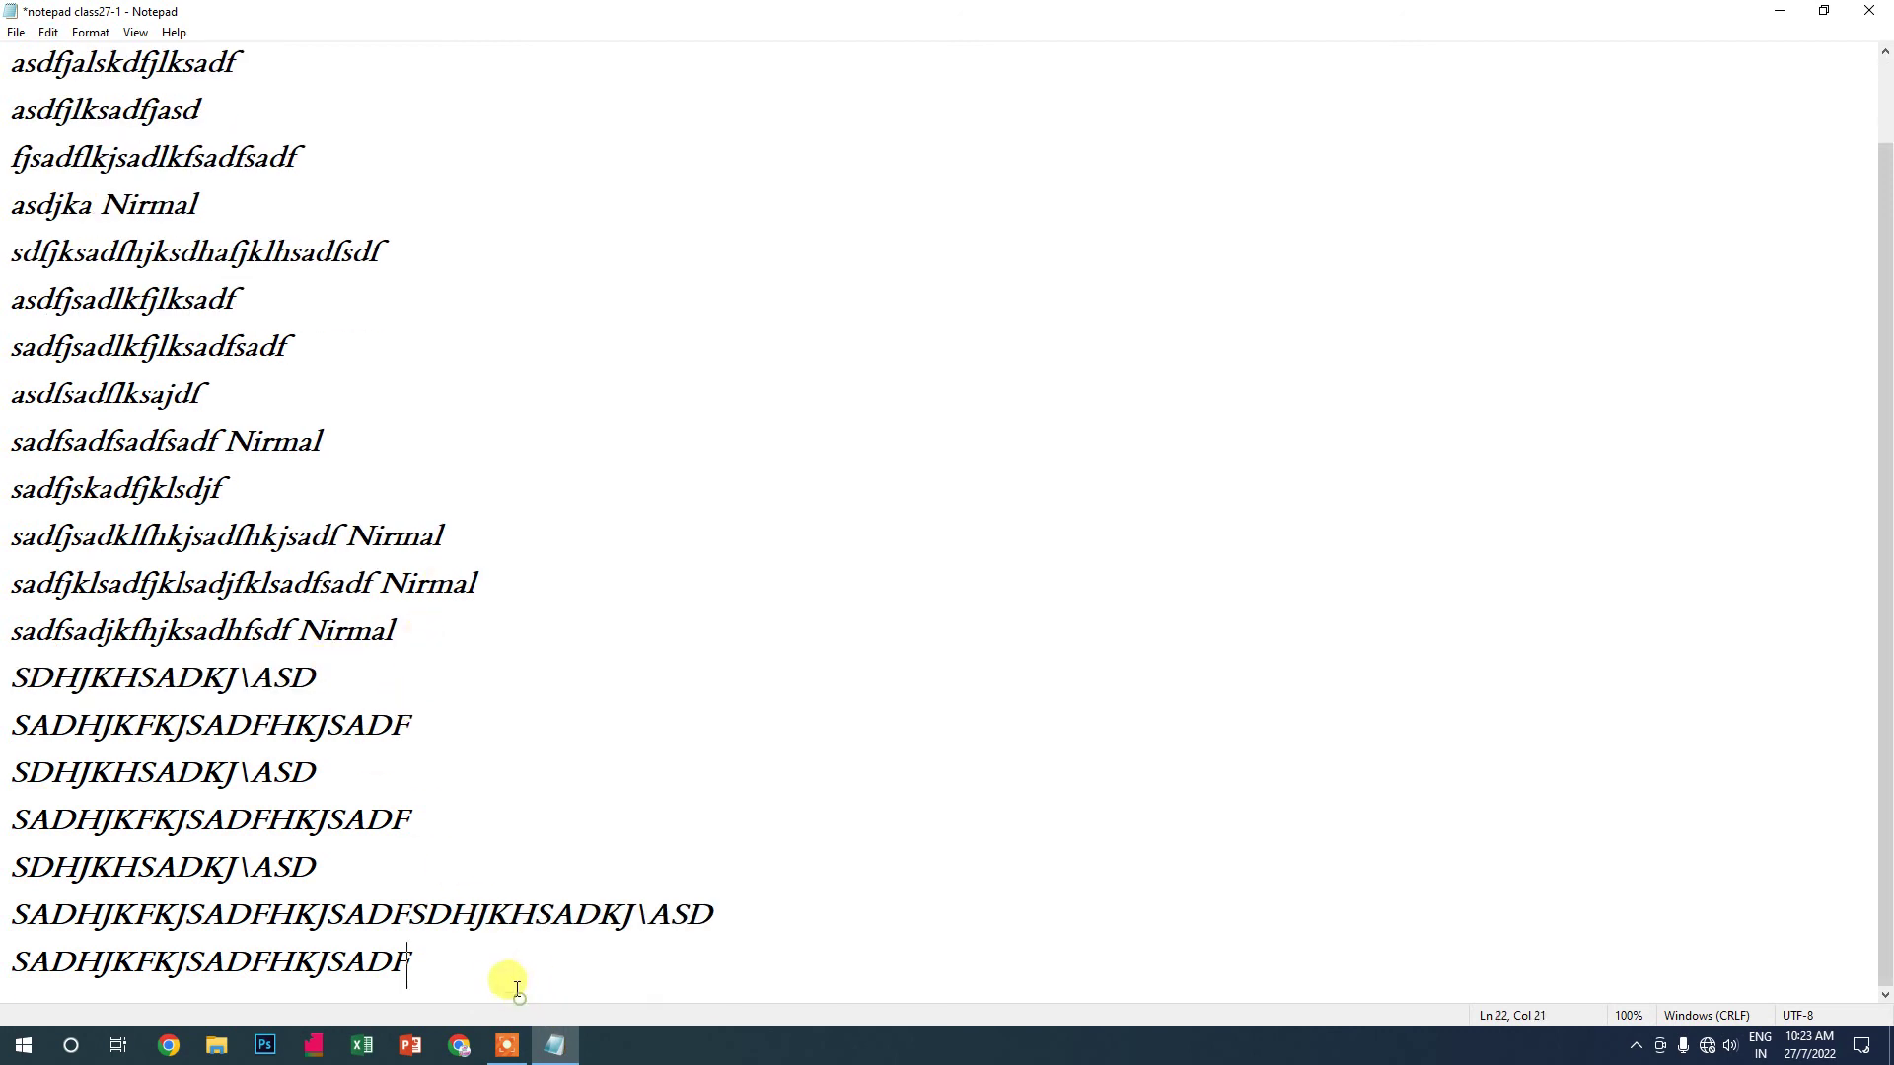
key(ctrl+a)
key(ctrl+c)
key(Right)
key(Return)
key(Return)
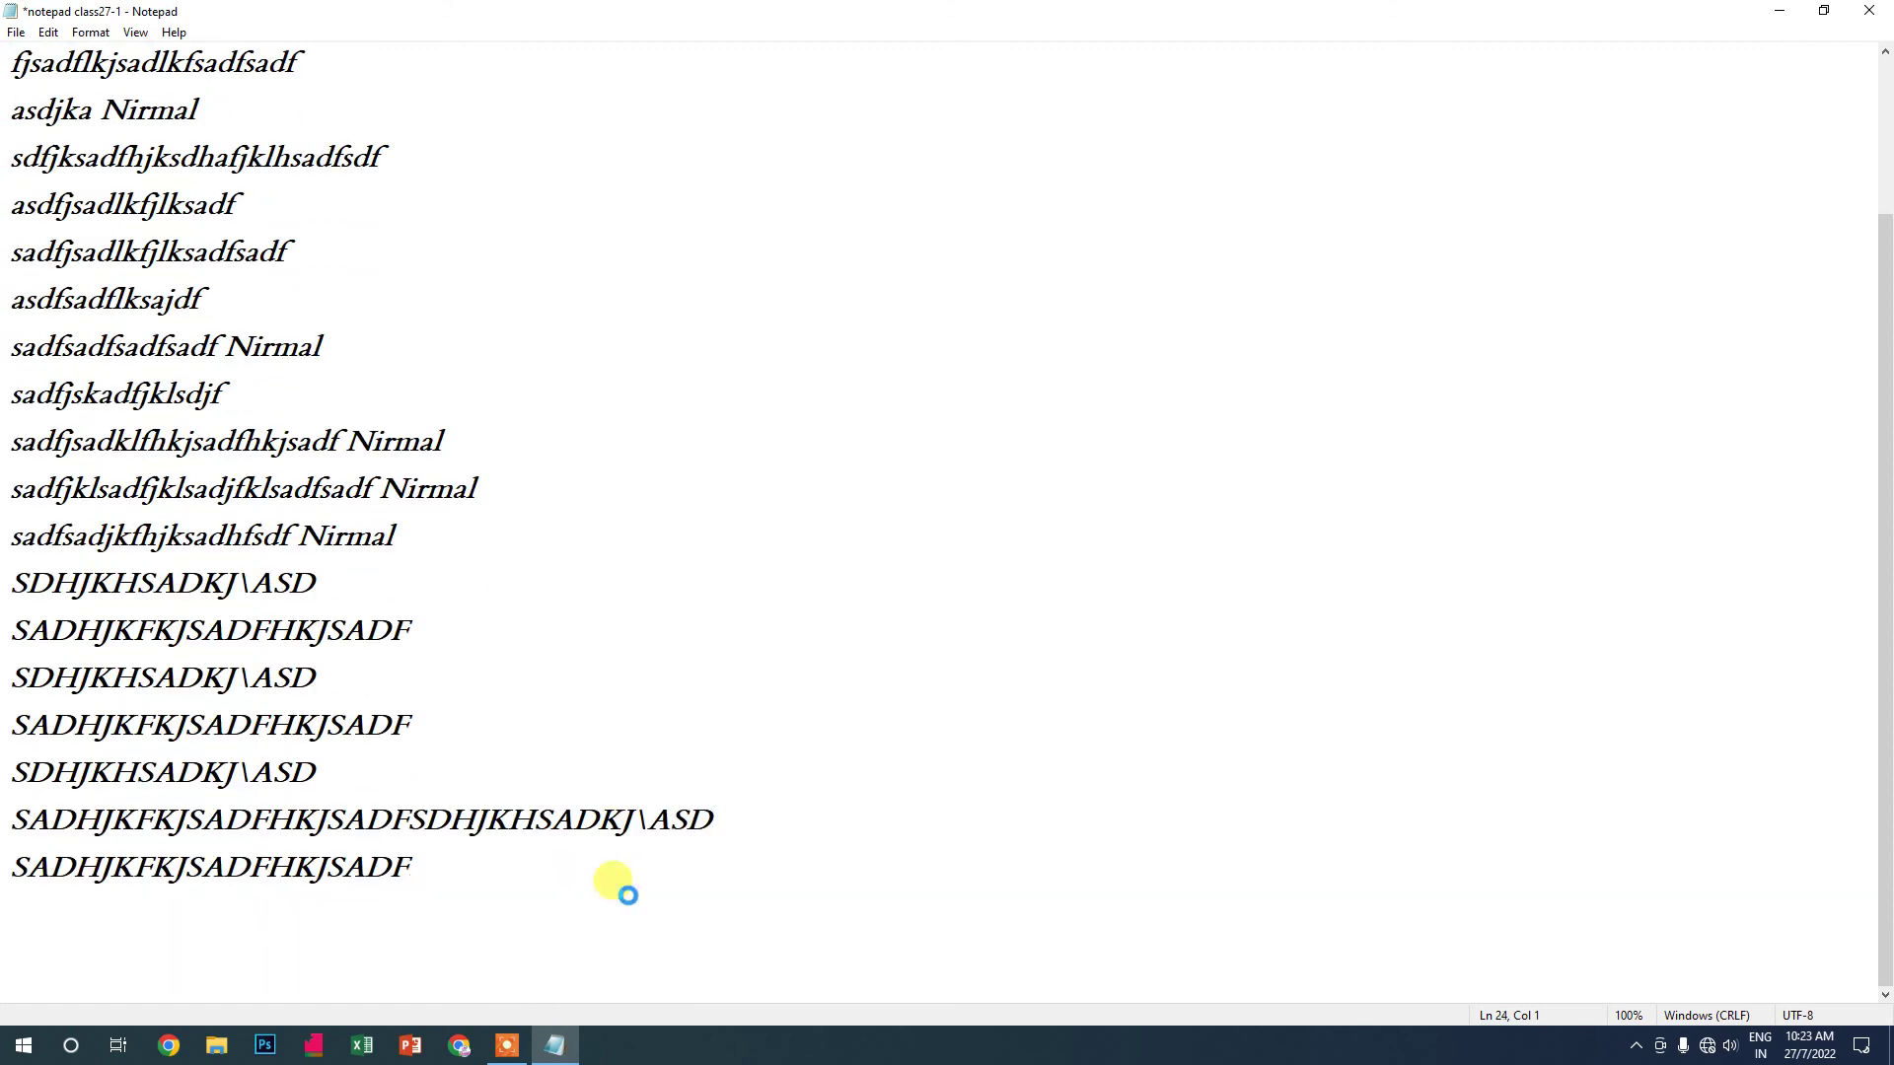
key(BackSpace)
Paste the copied text five times below itself, growing the document to 254 lines
key(ctrl+v)
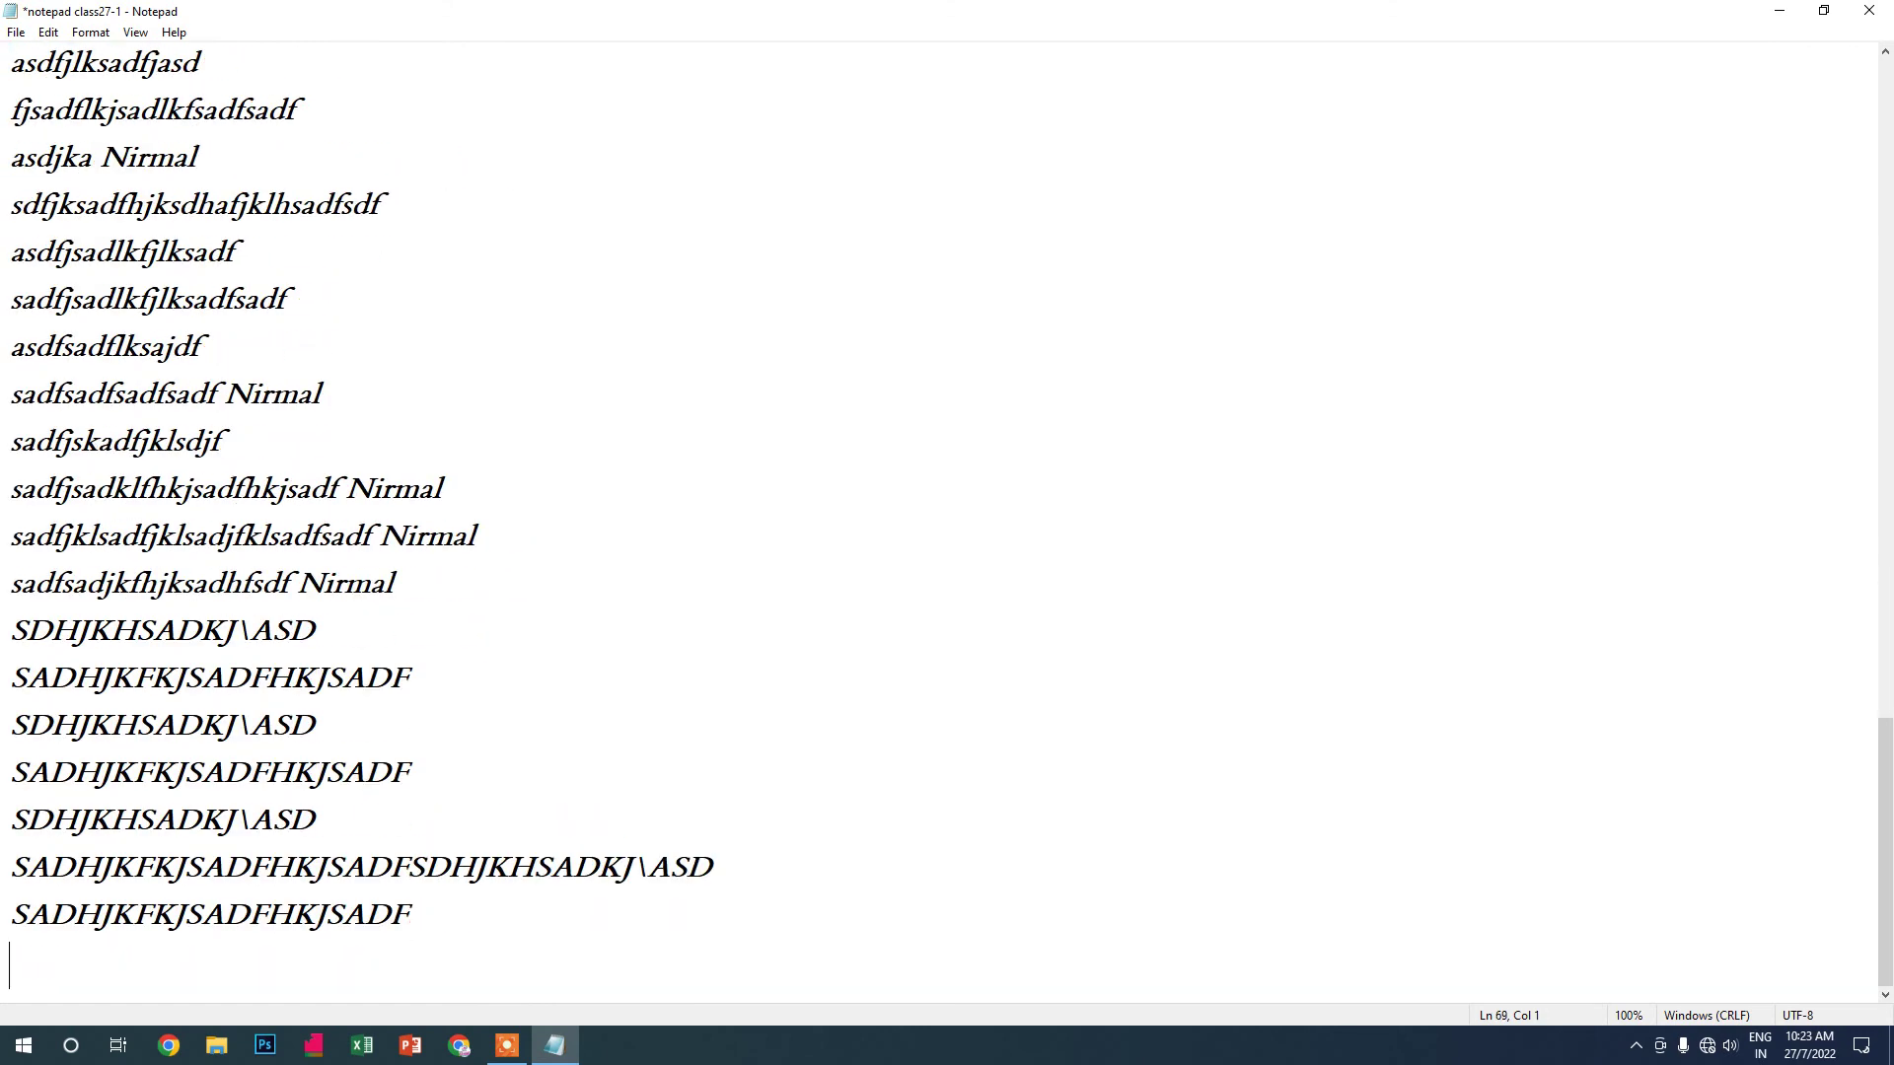
text(SADHJKFKJSADFHKJSADF)
key(ctrl+v)
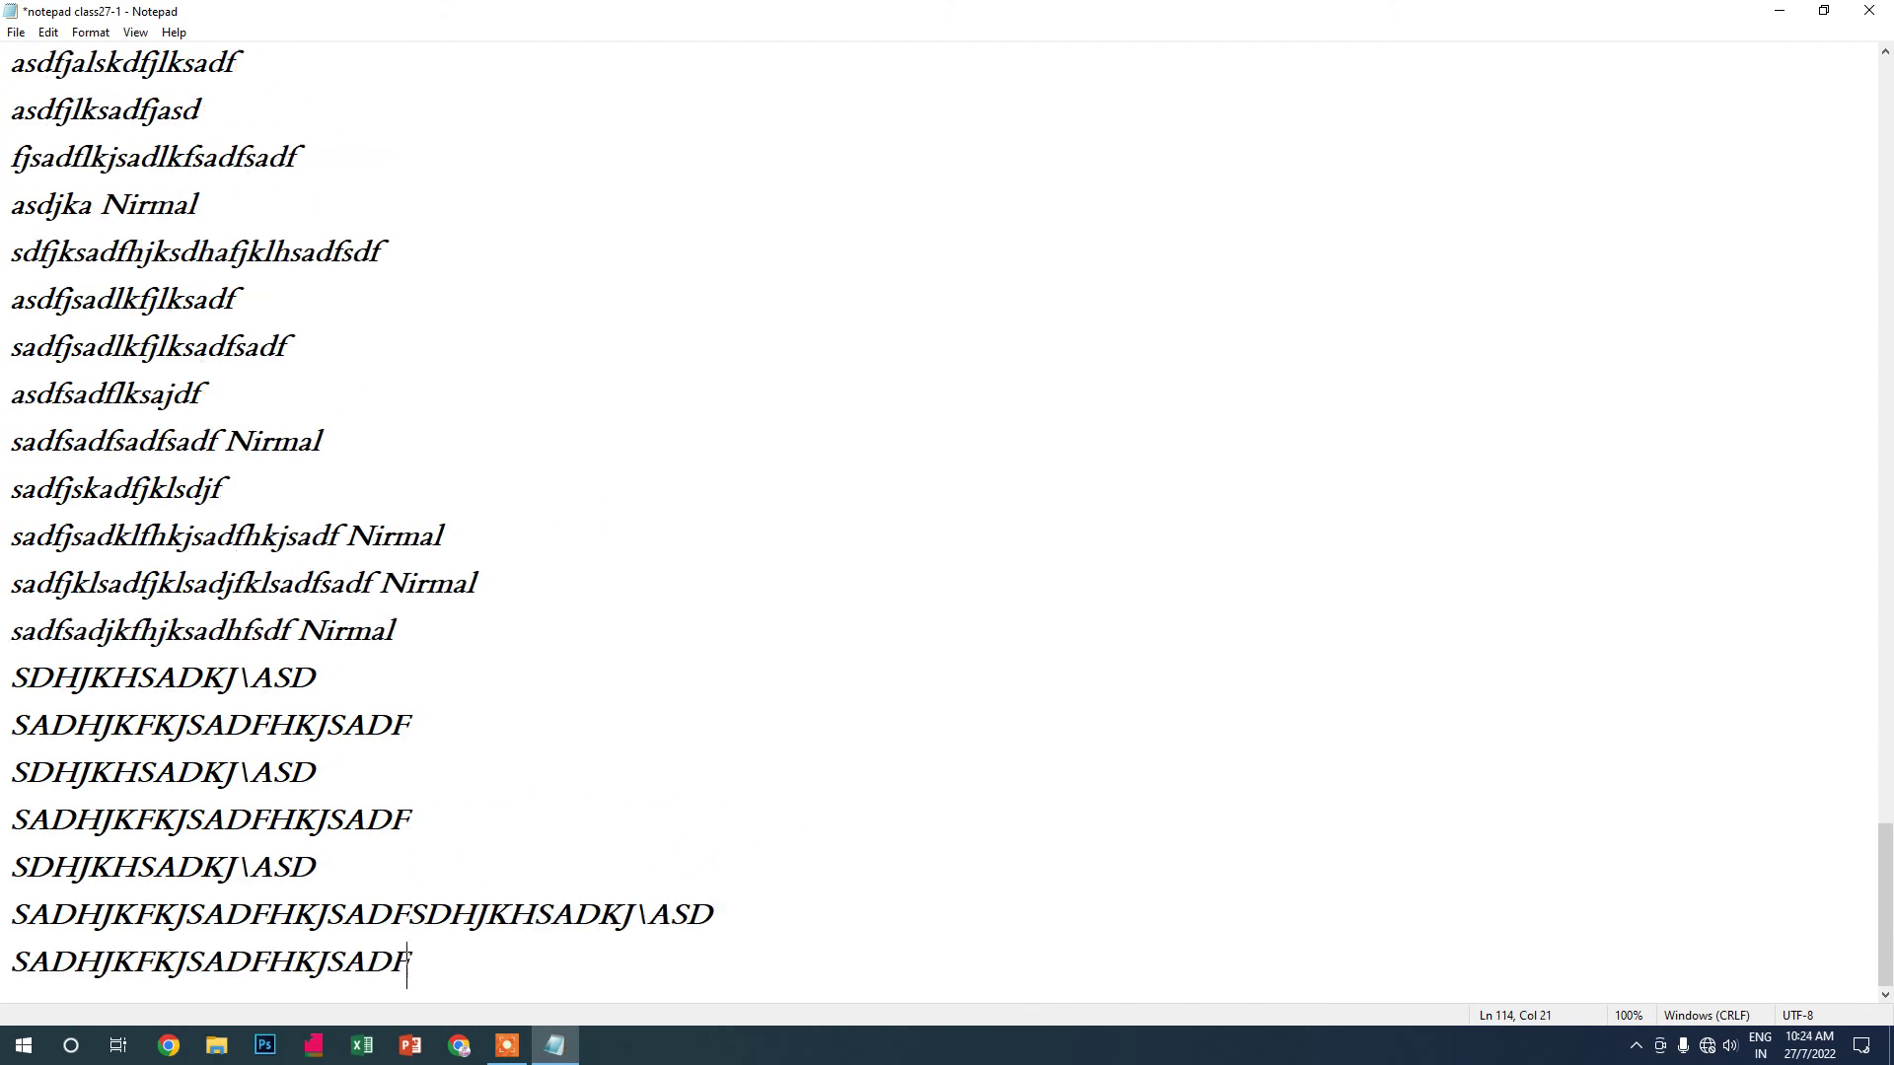
key(ctrl+v)
key(ctrl+v)
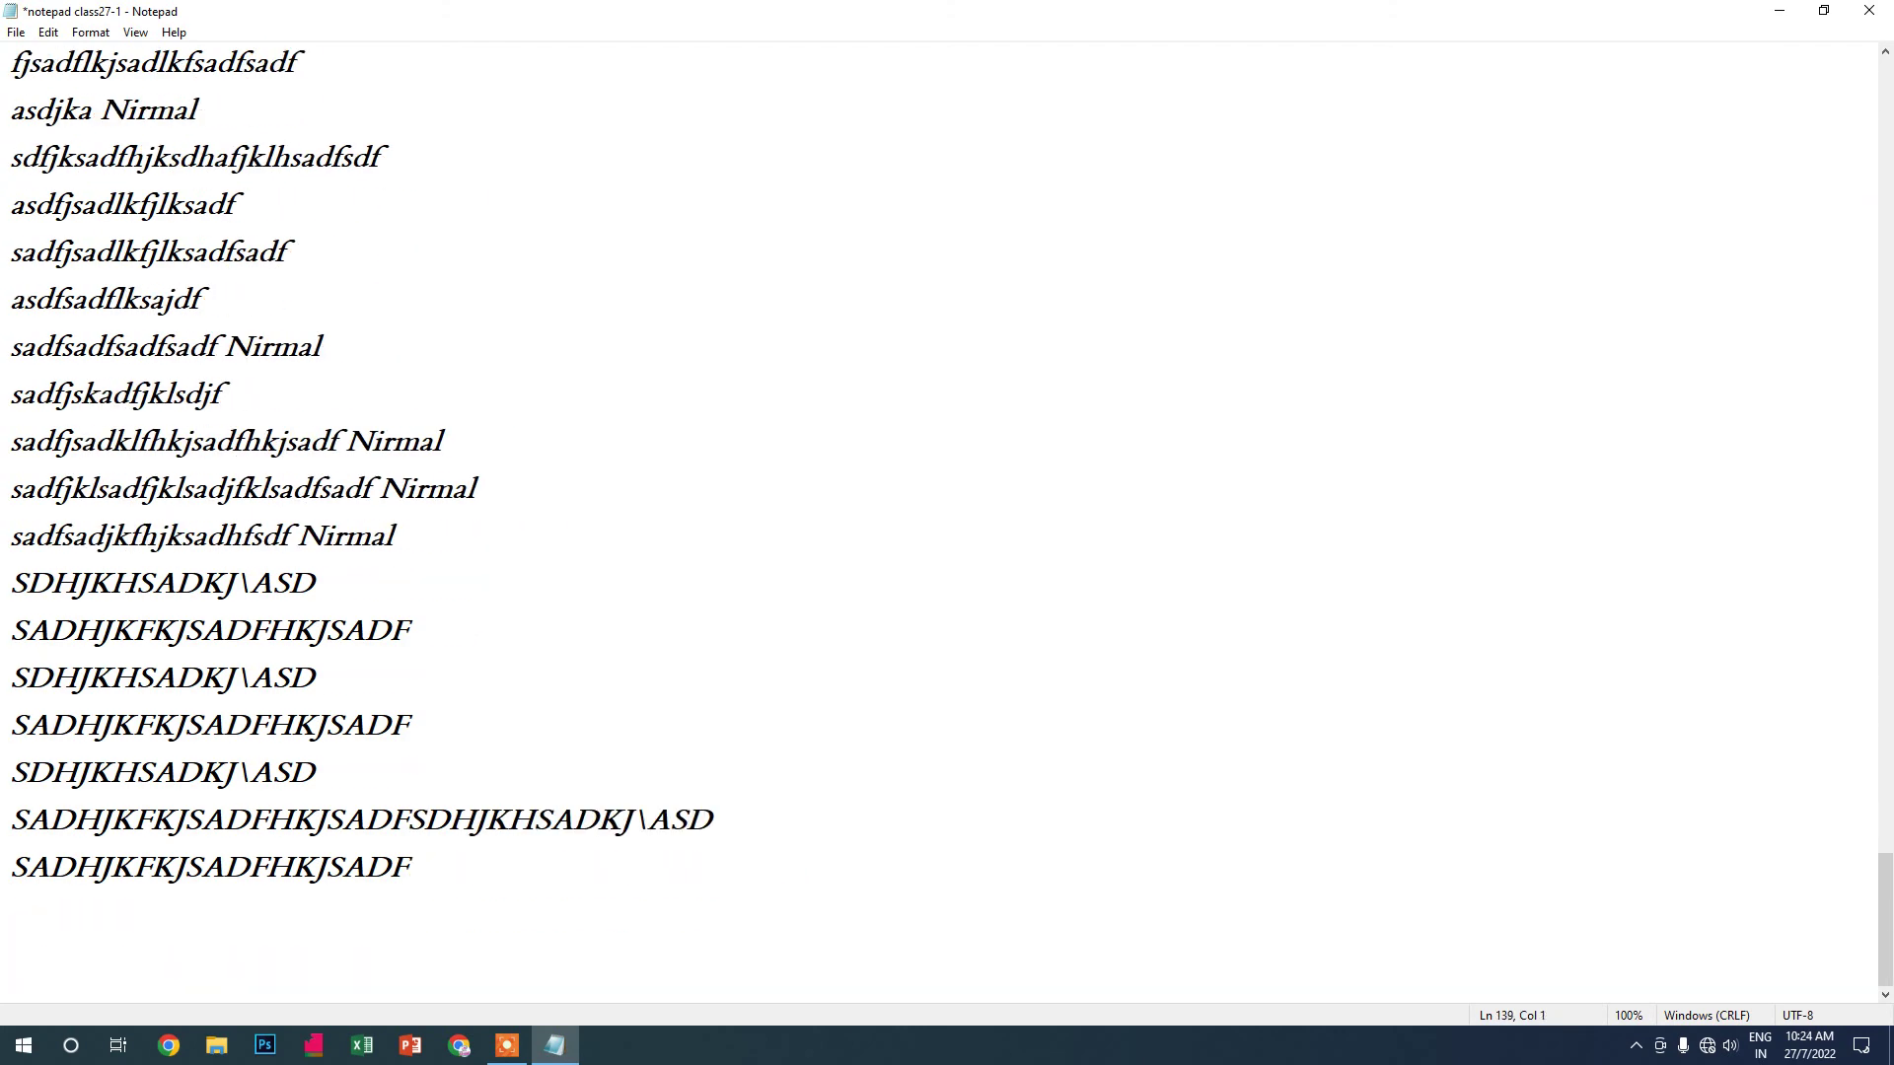
key(ctrl+v)
key(ctrl+v)
key(ctrl+v)
key(ctrl+v)
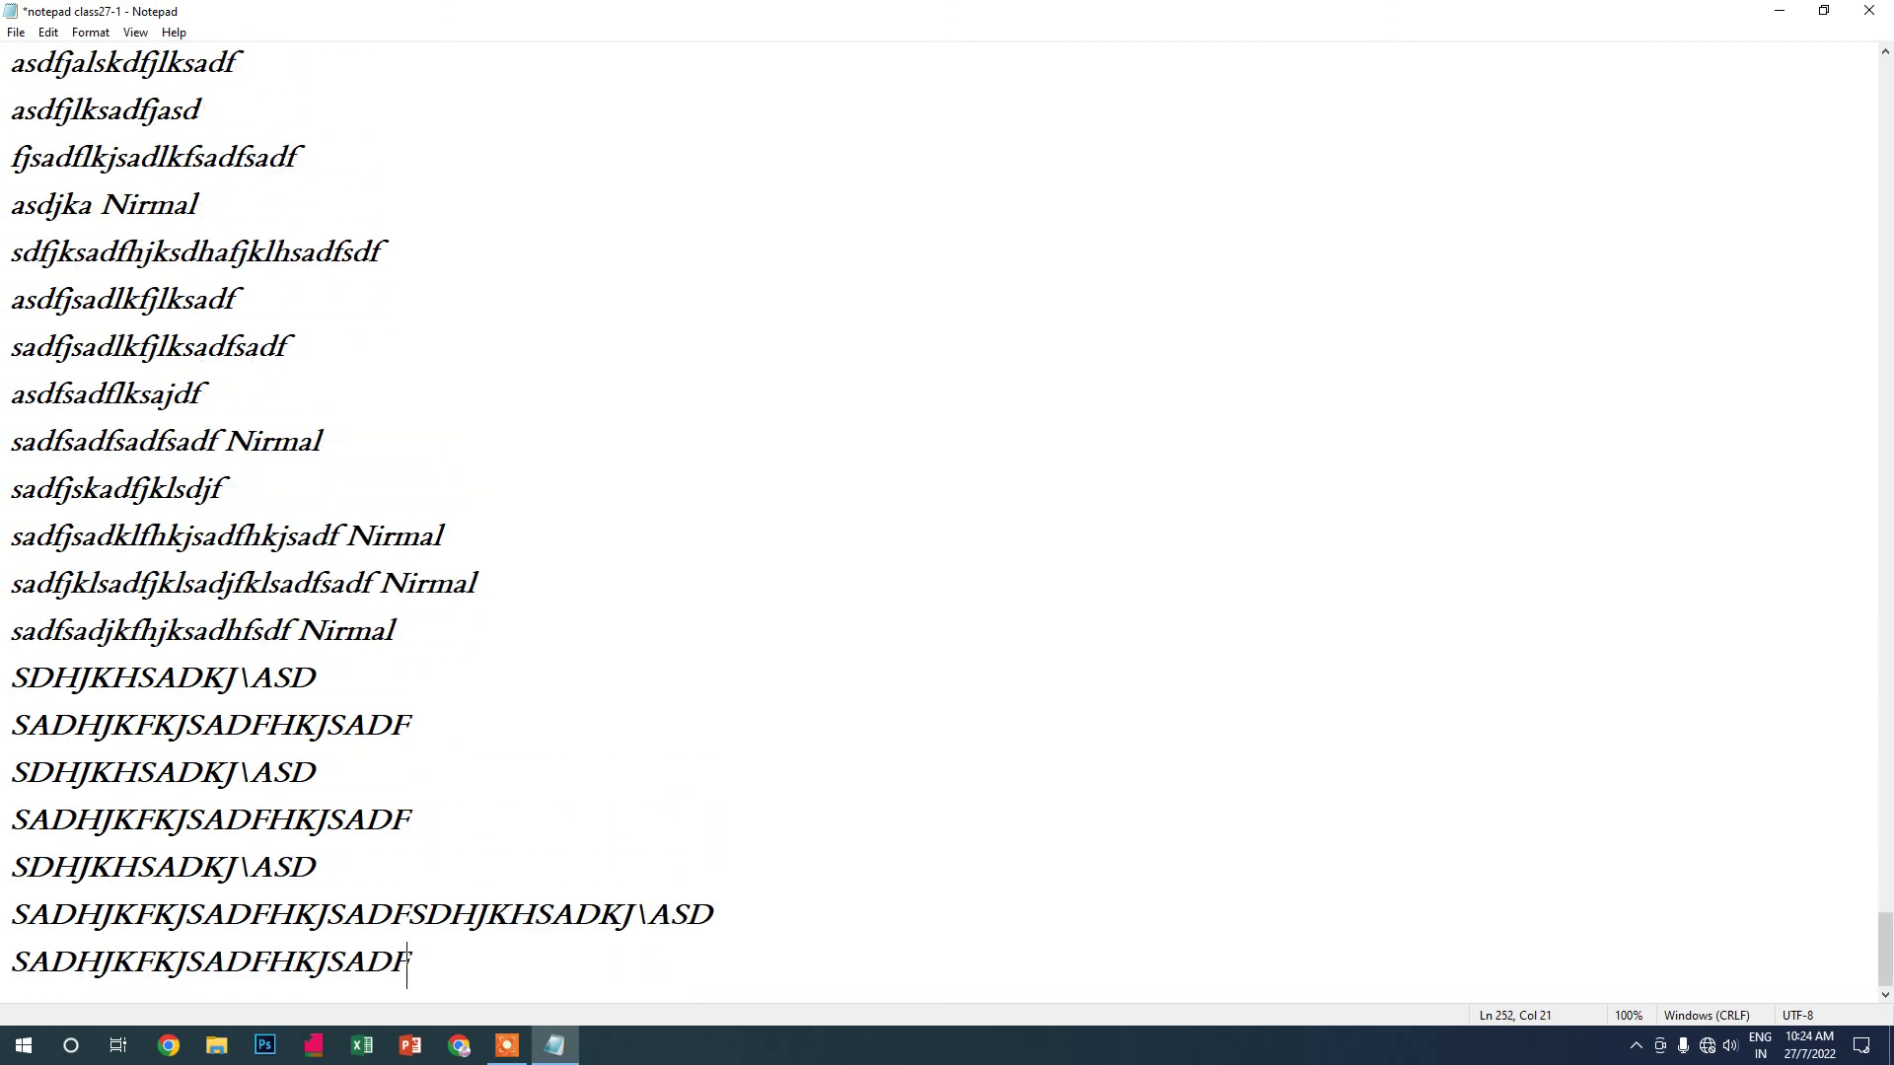
key(ctrl+v)
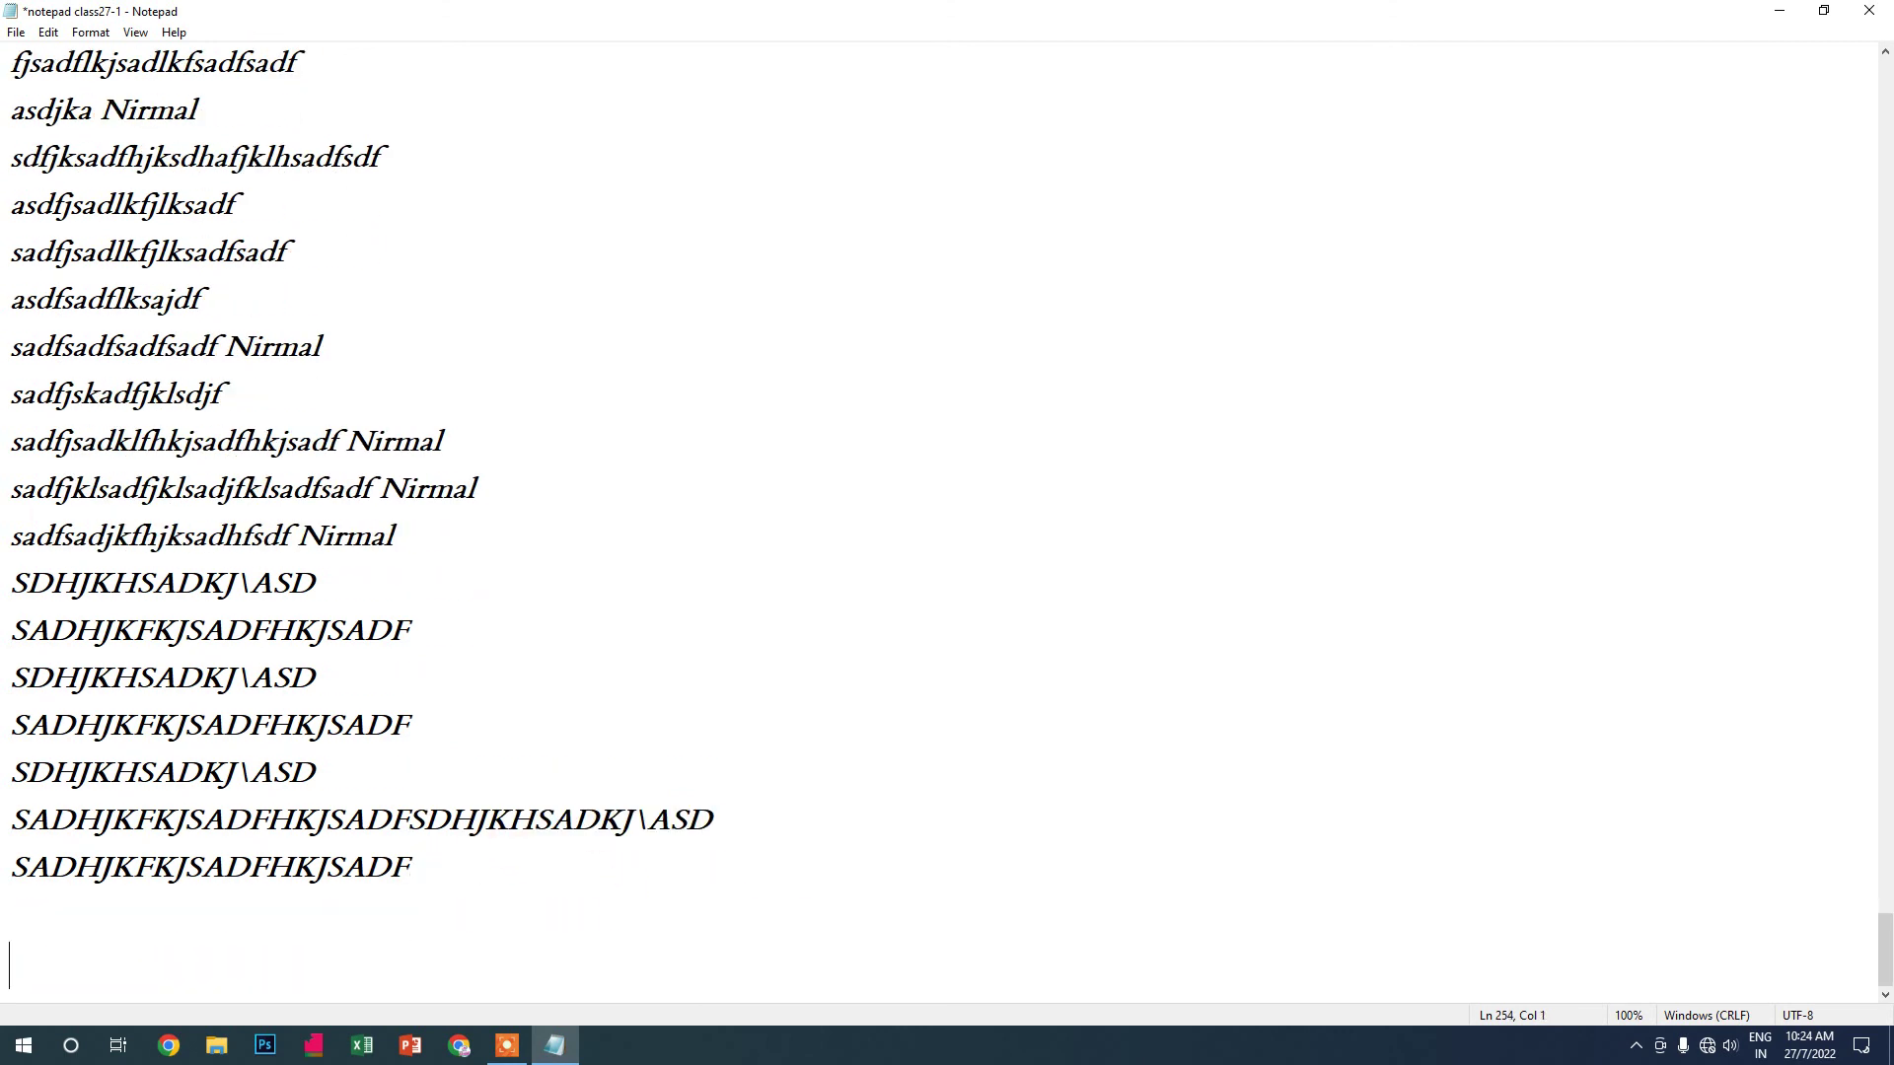
click(48, 33)
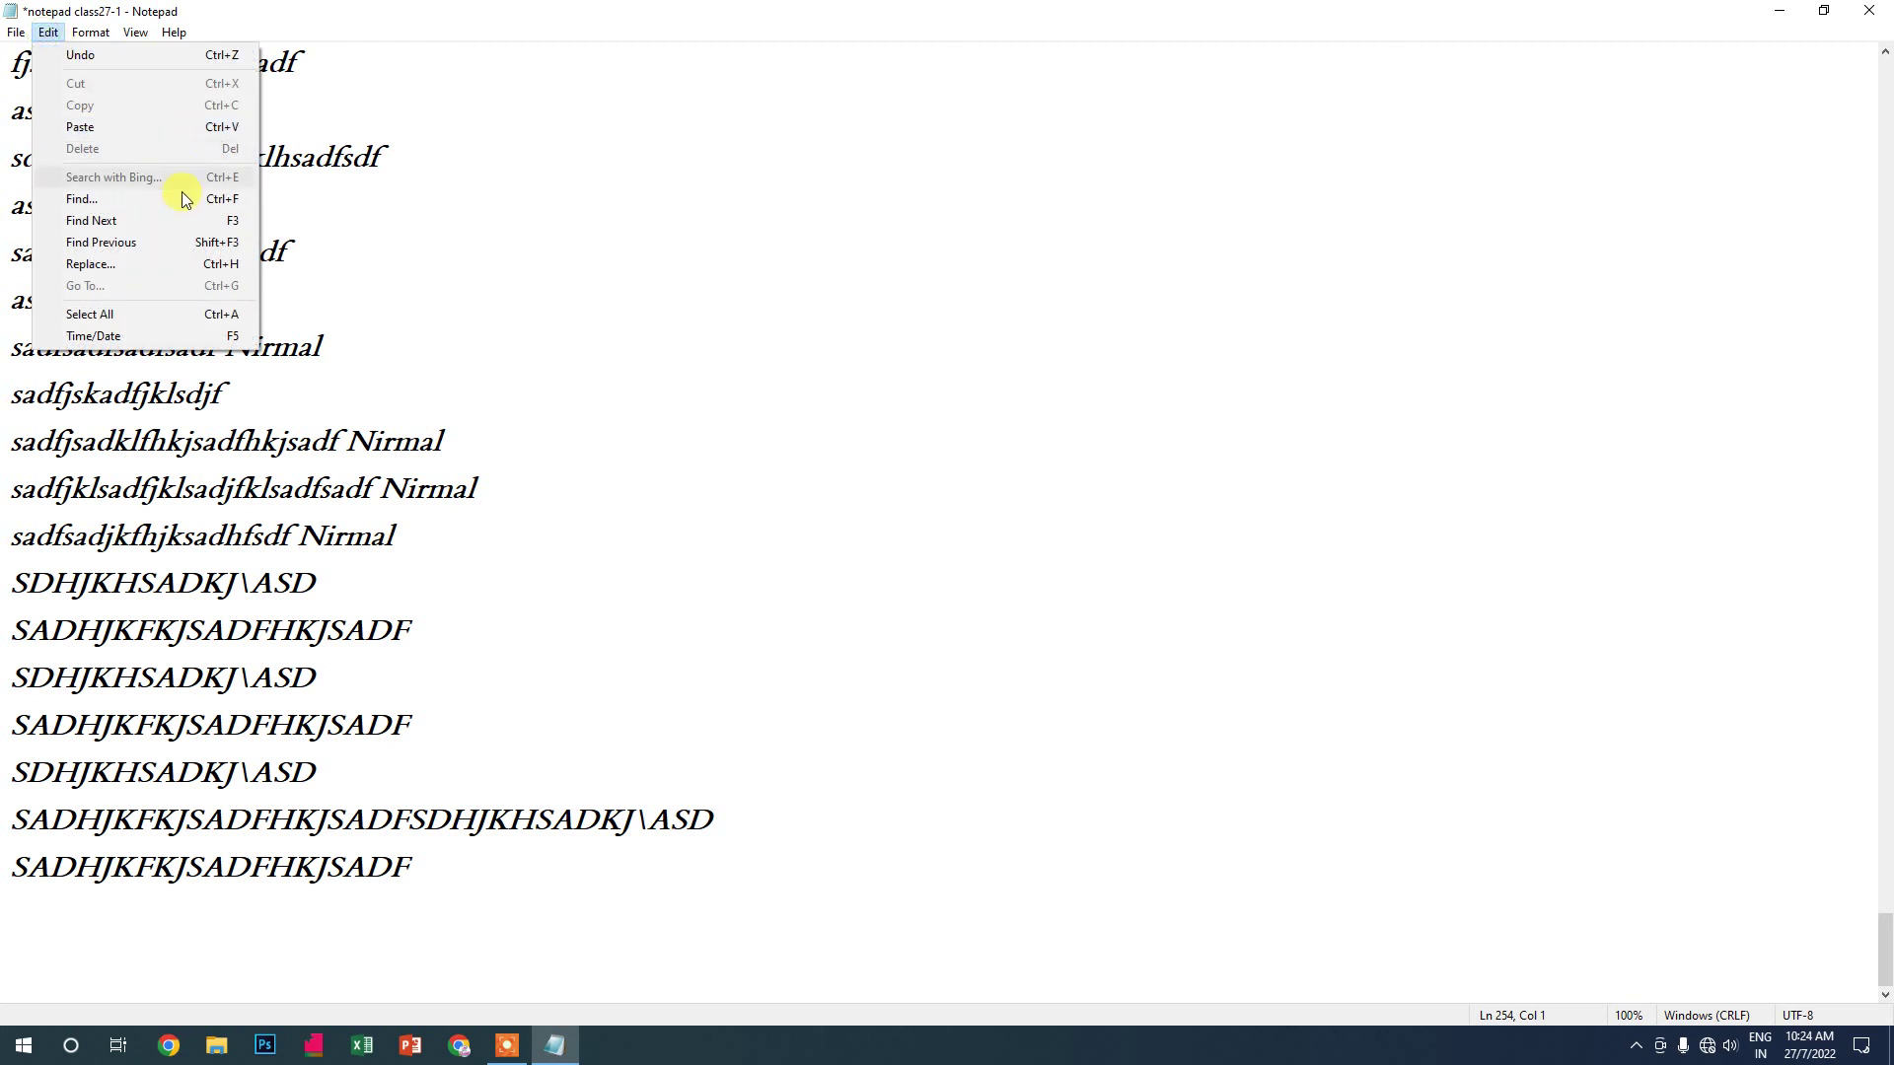
Switch Word Wrap off
click(338, 588)
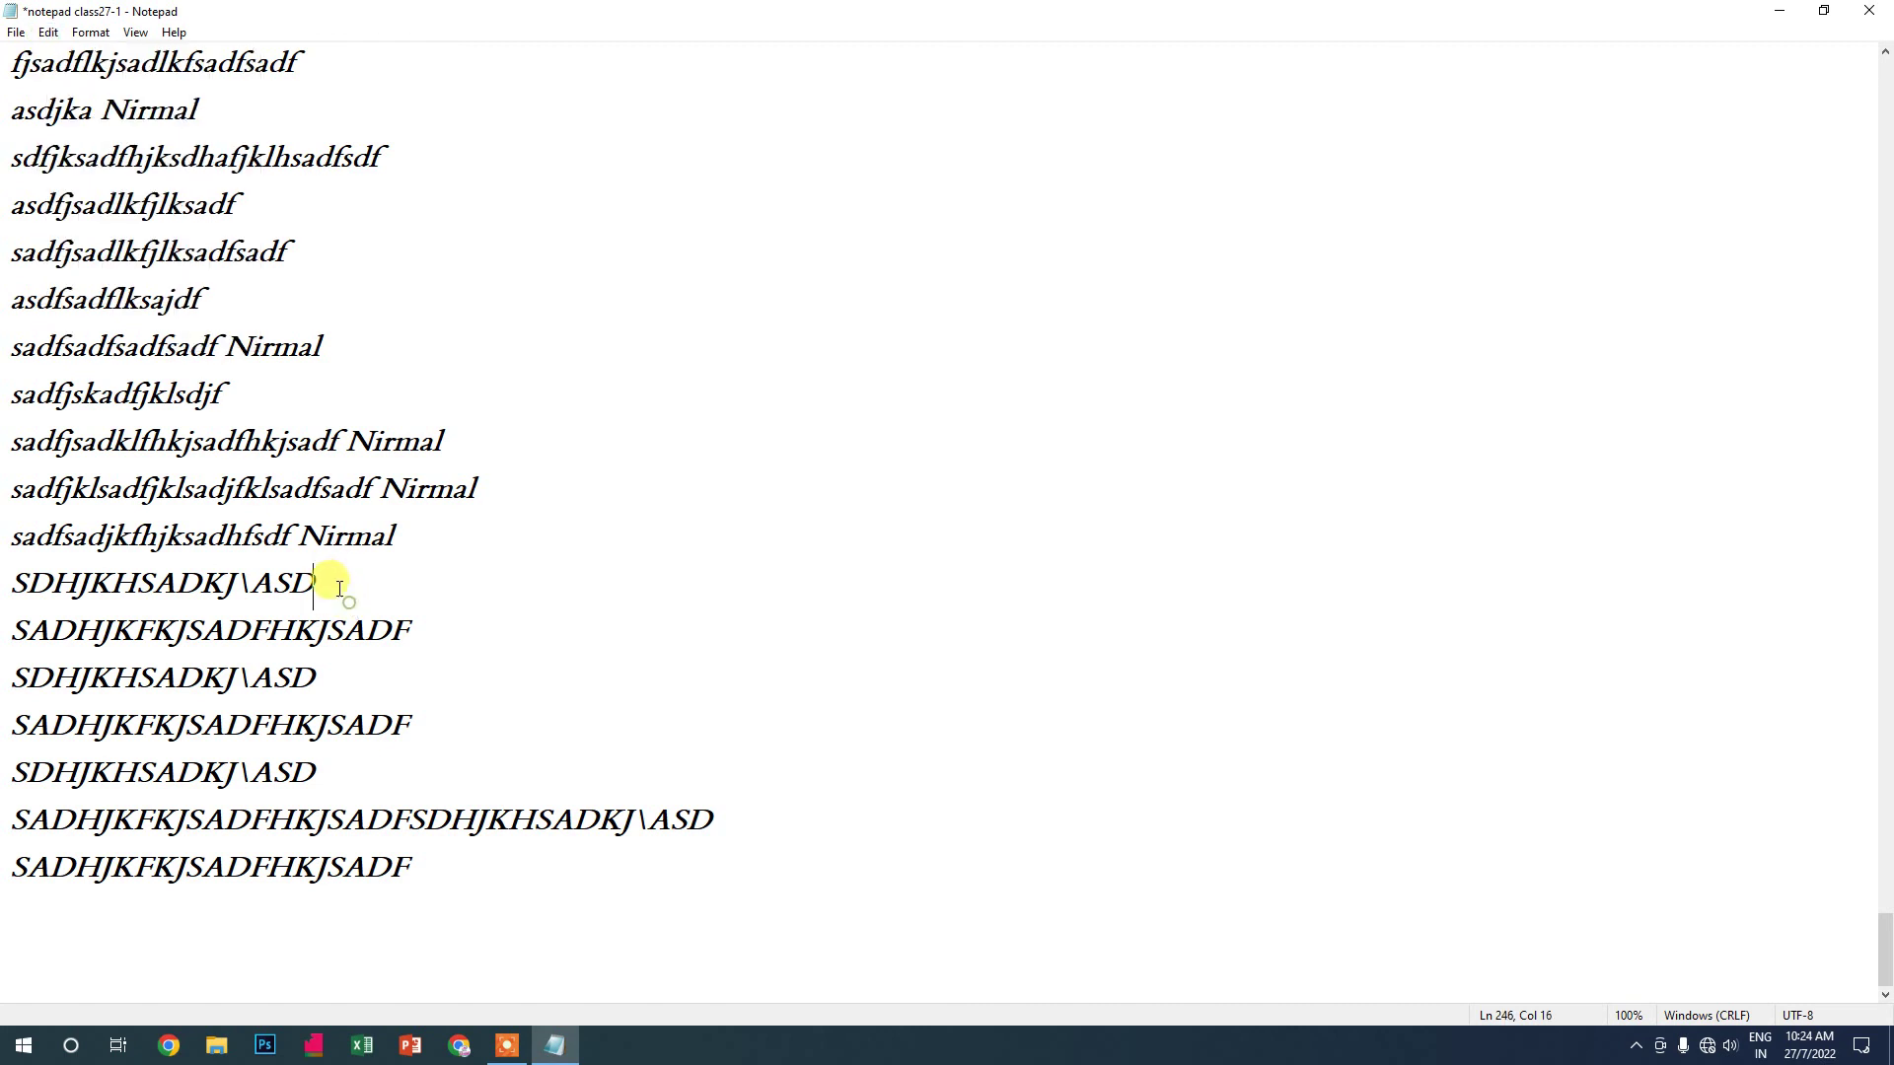
click(47, 33)
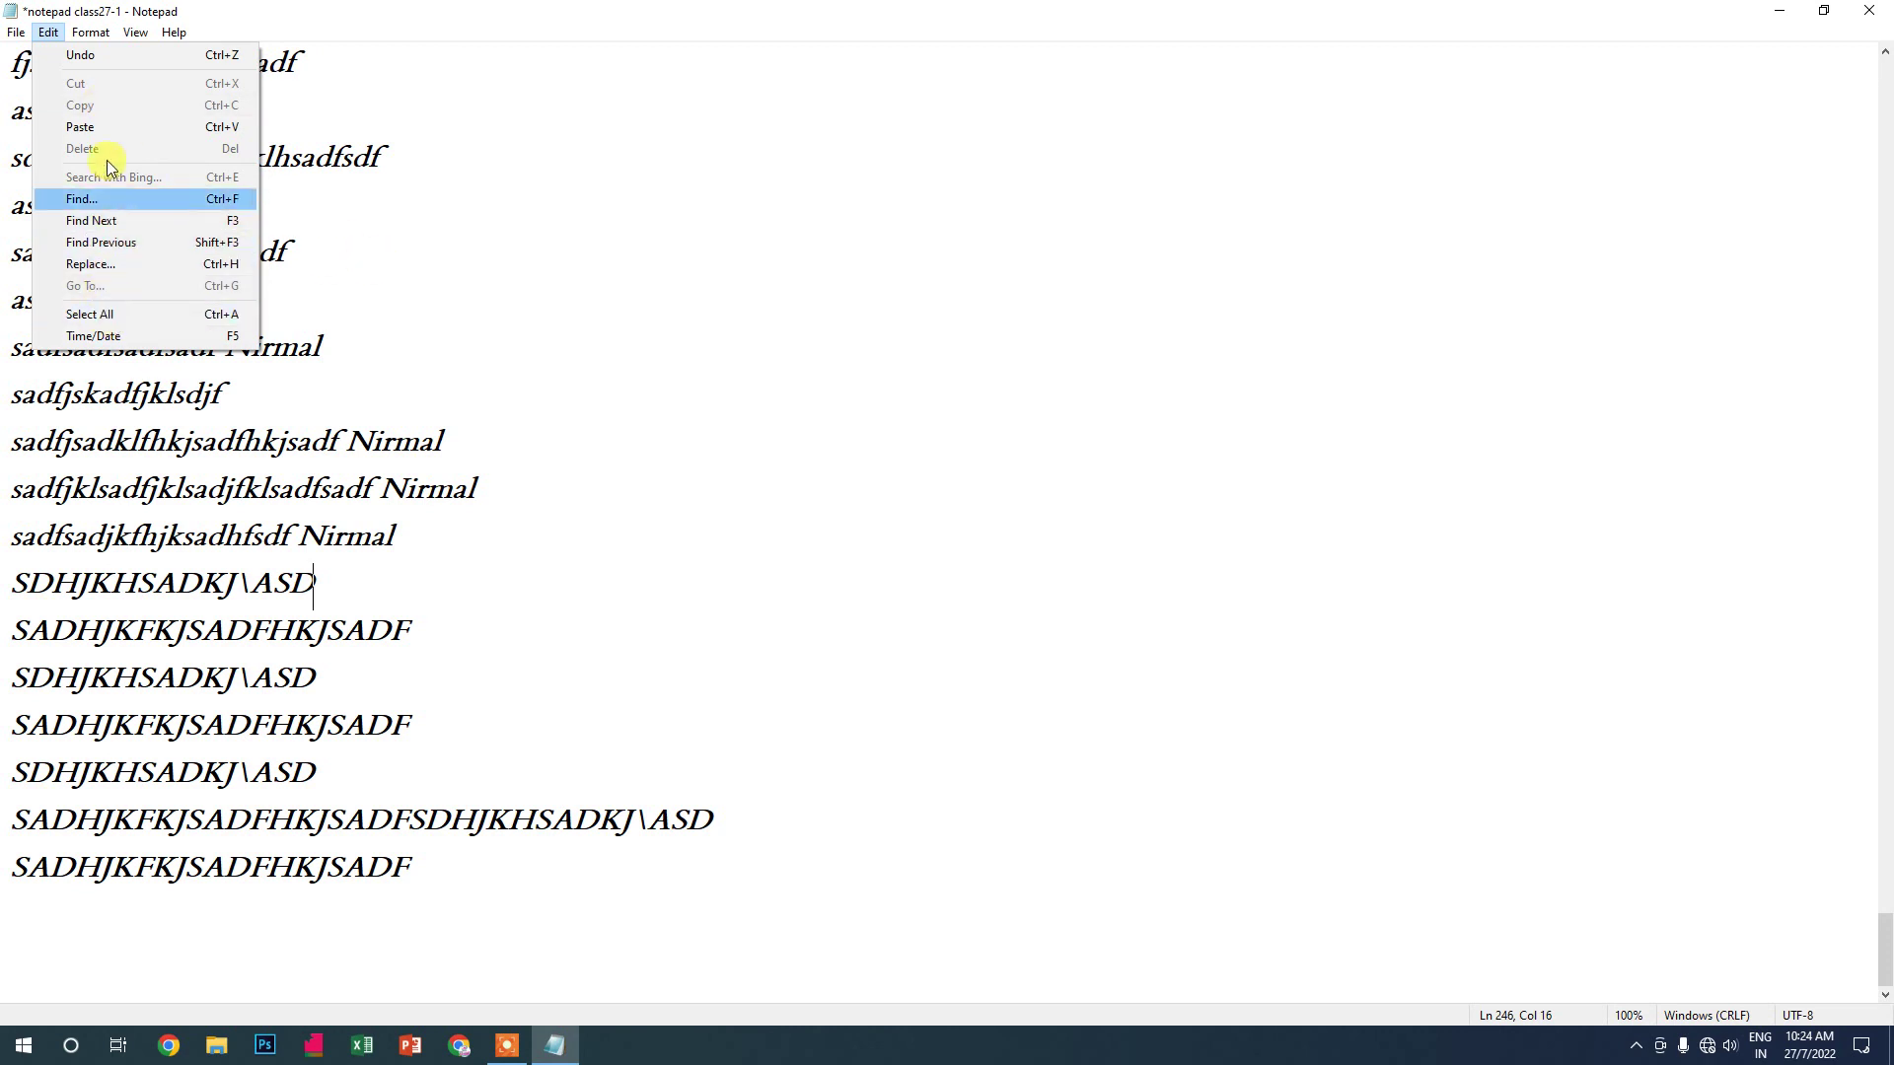
mouse_move(91, 32)
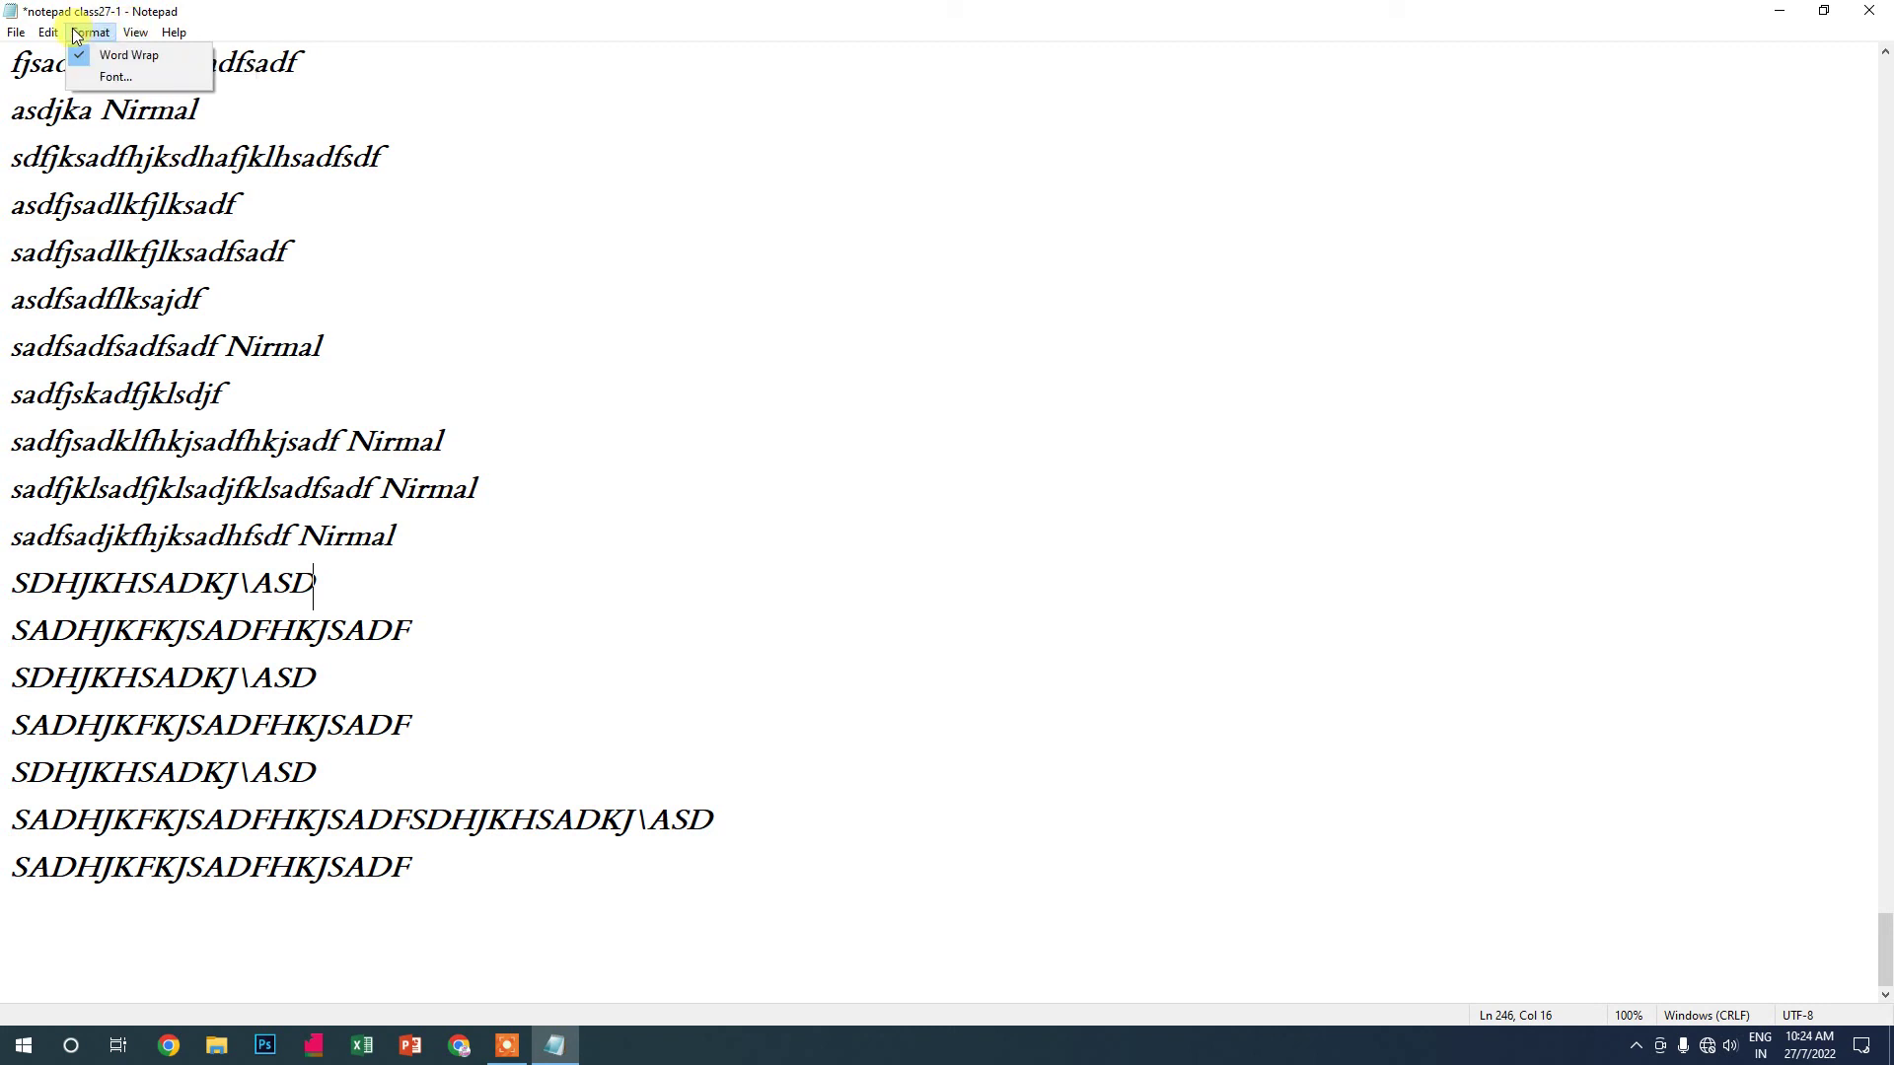
click(89, 54)
click(48, 33)
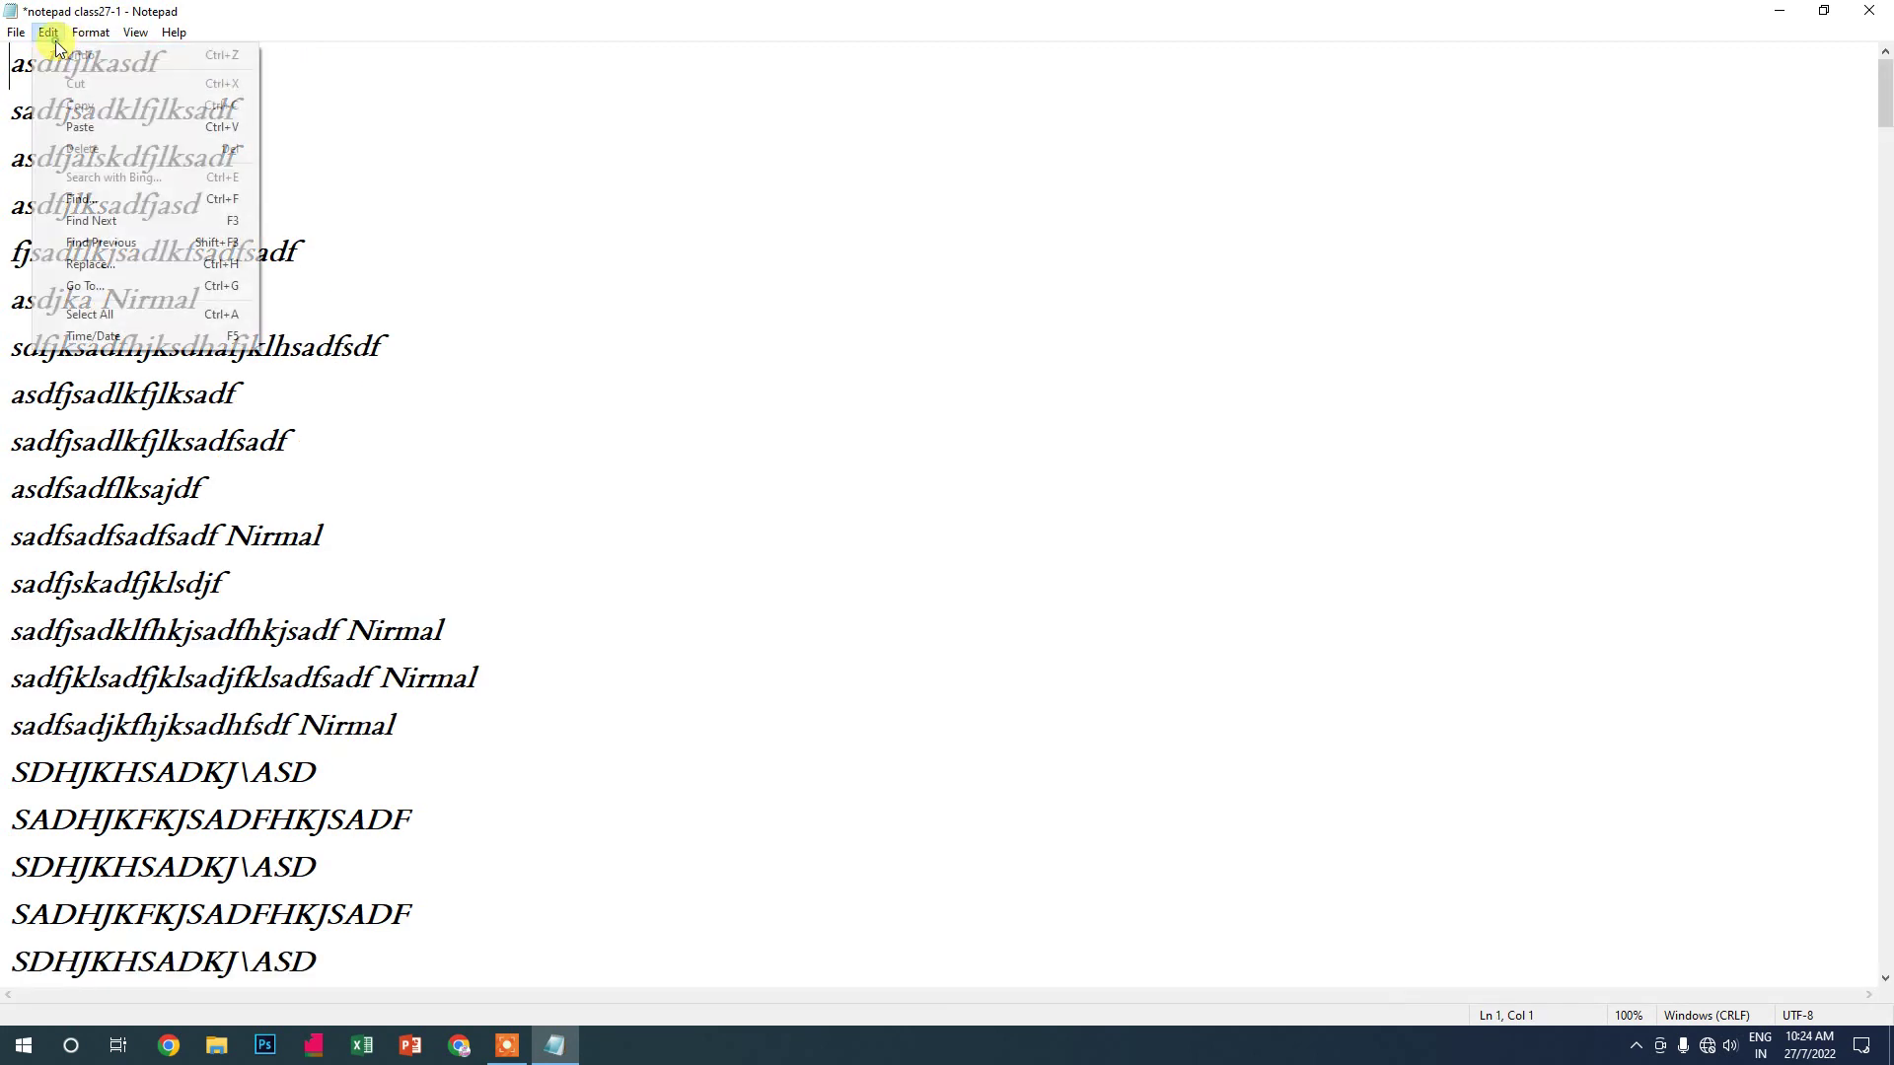
click(376, 393)
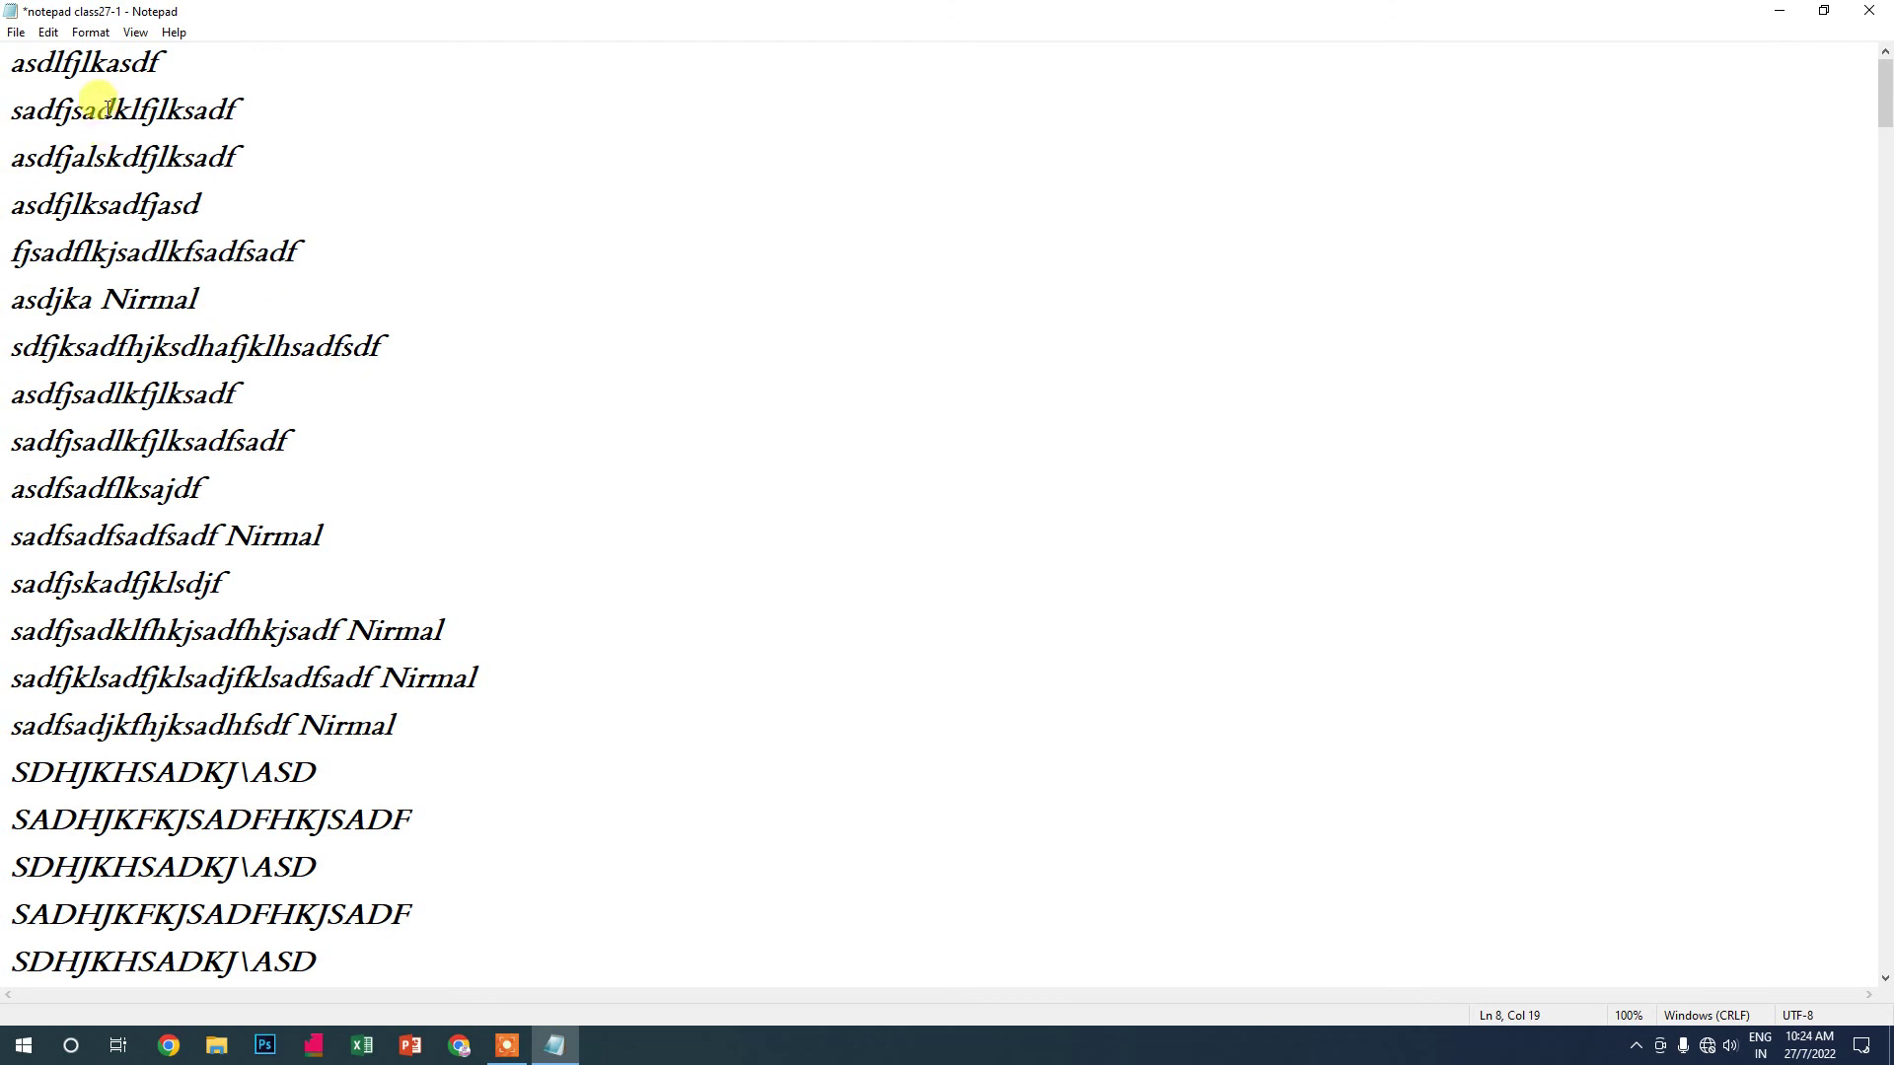
Switch Word Wrap back on from the Format menu
click(91, 32)
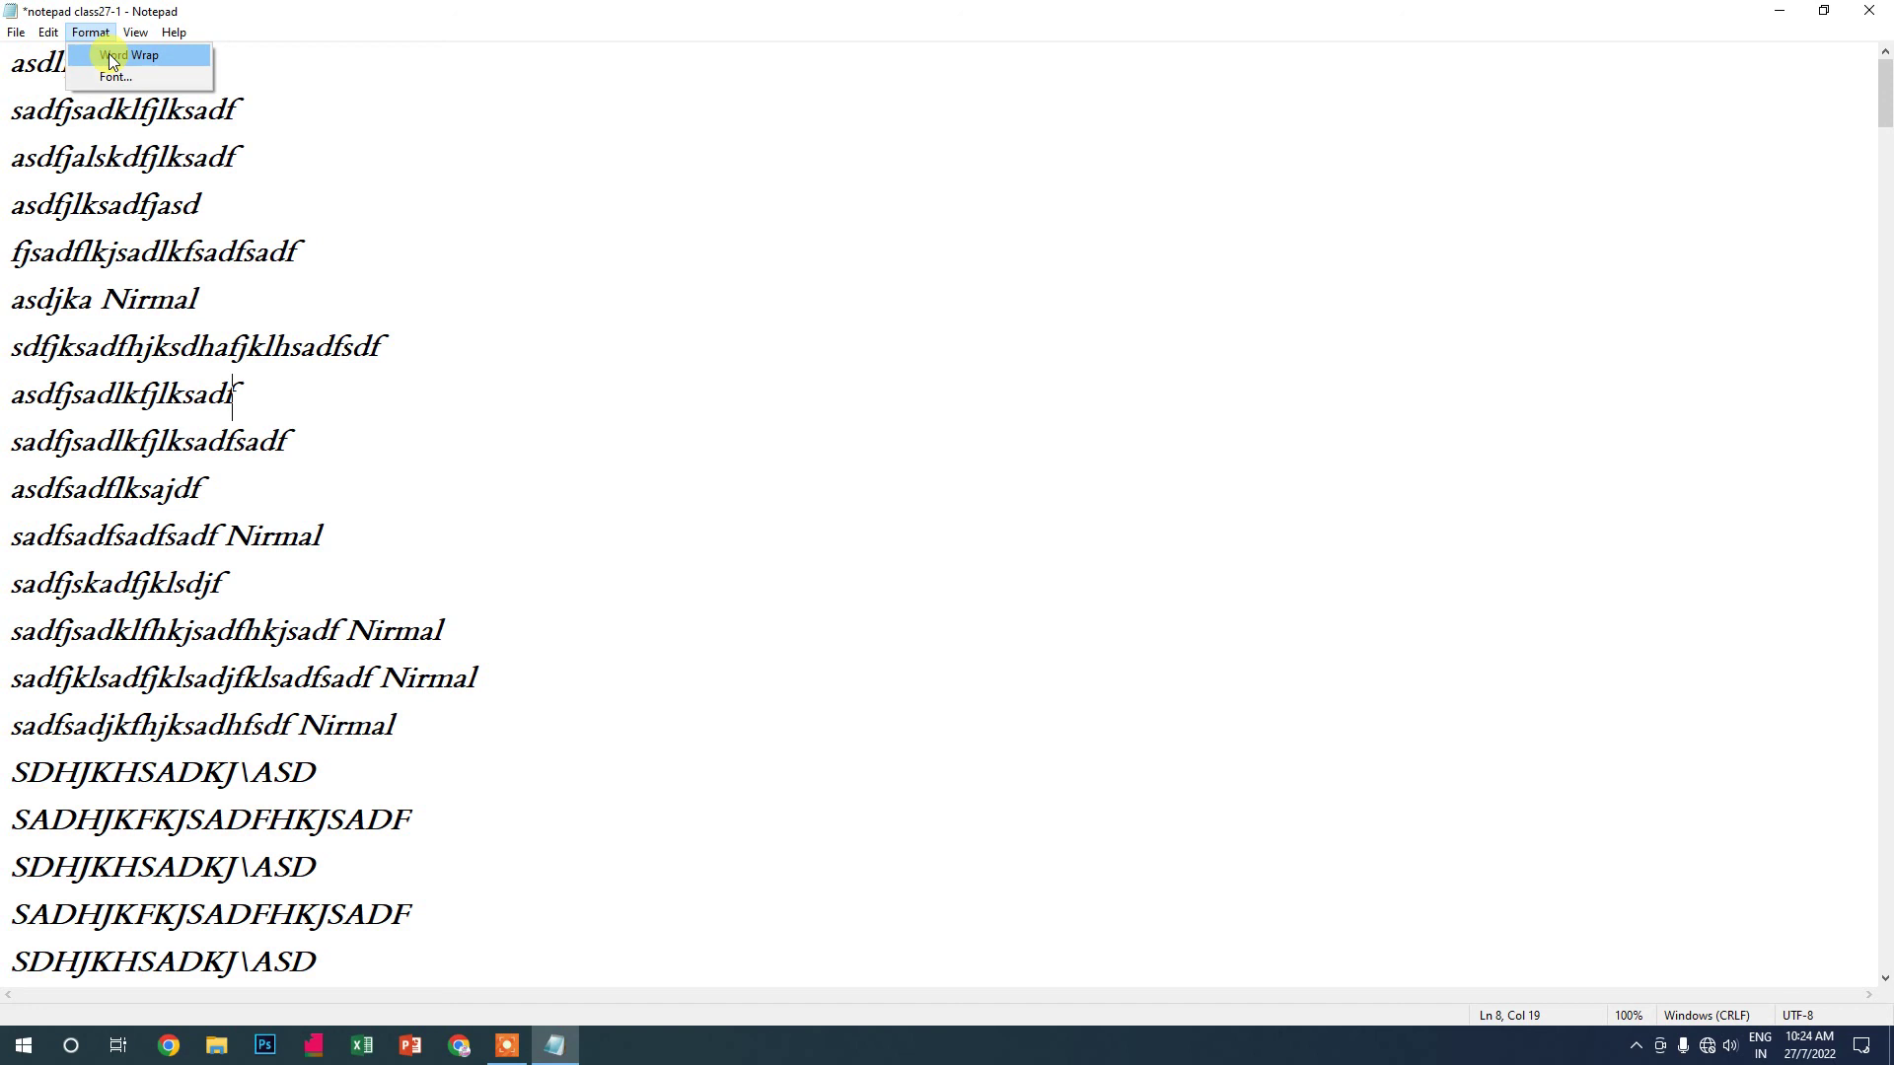
click(493, 301)
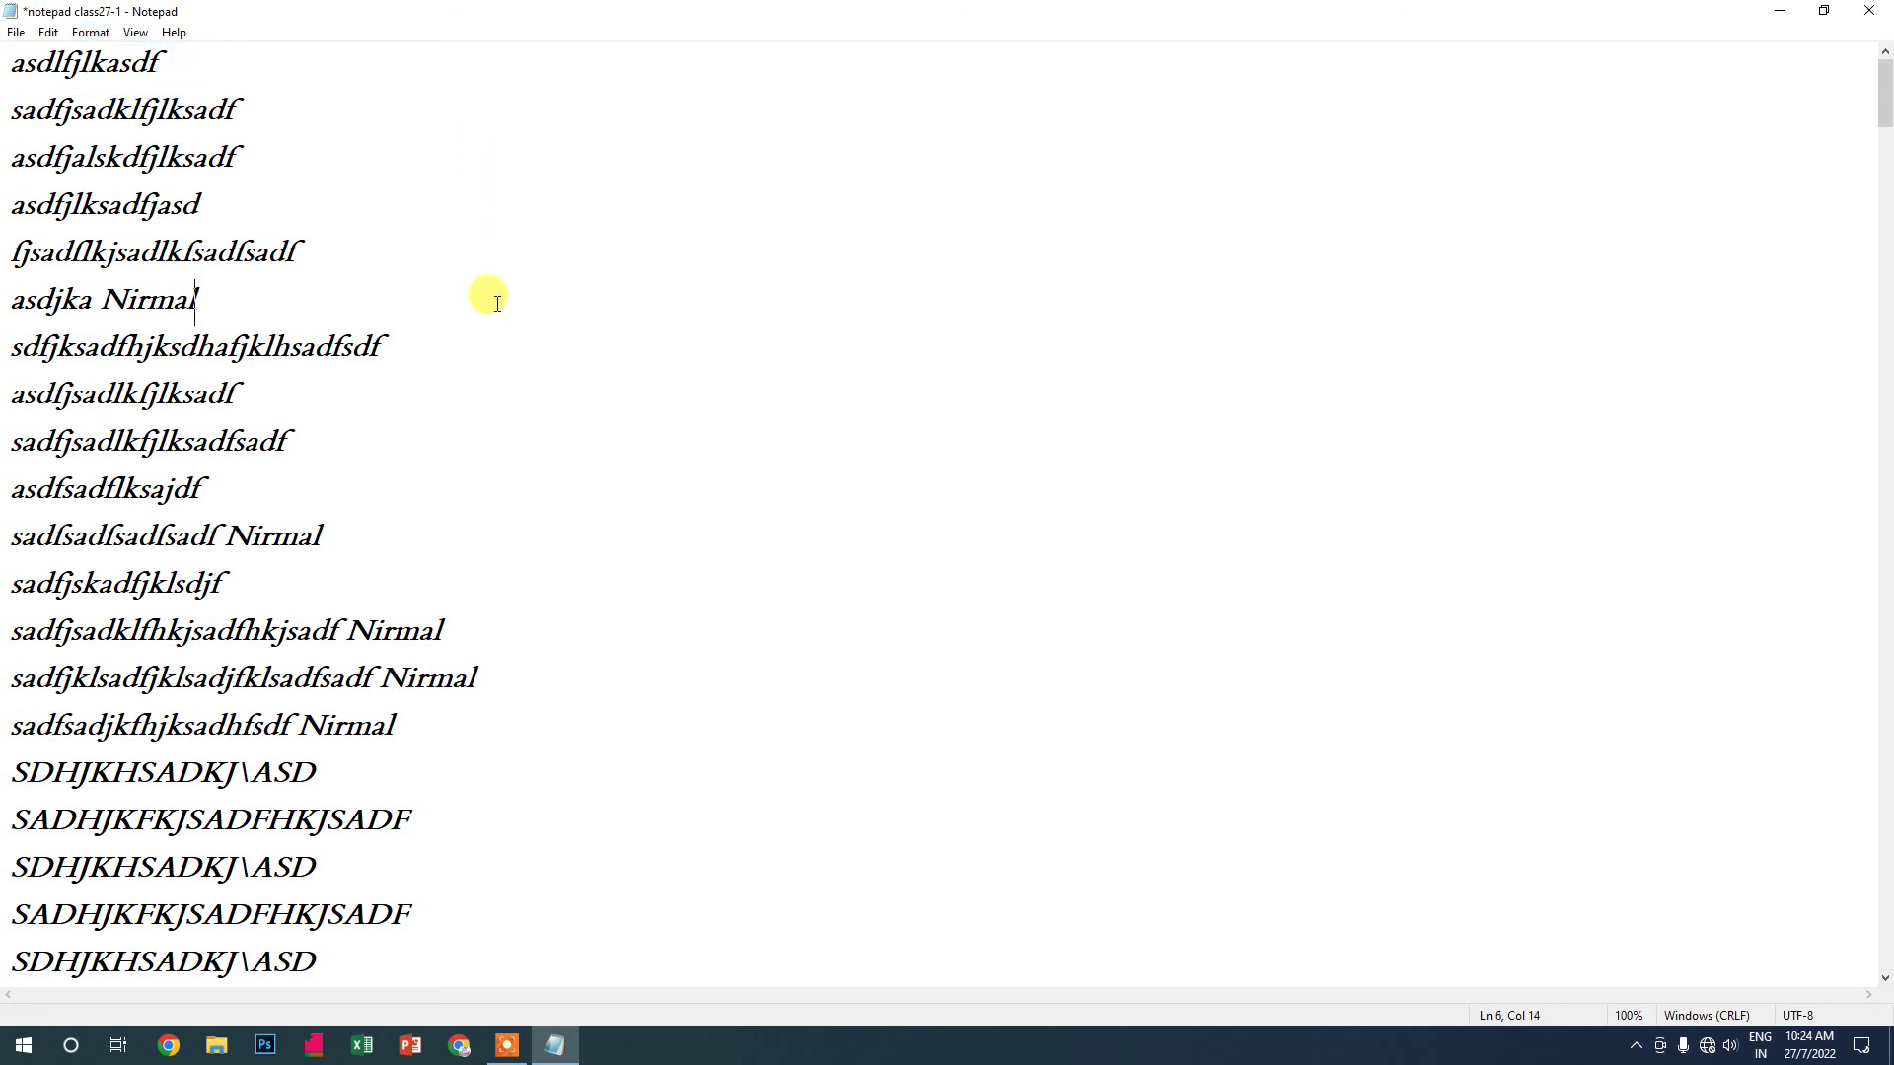
click(90, 38)
click(152, 57)
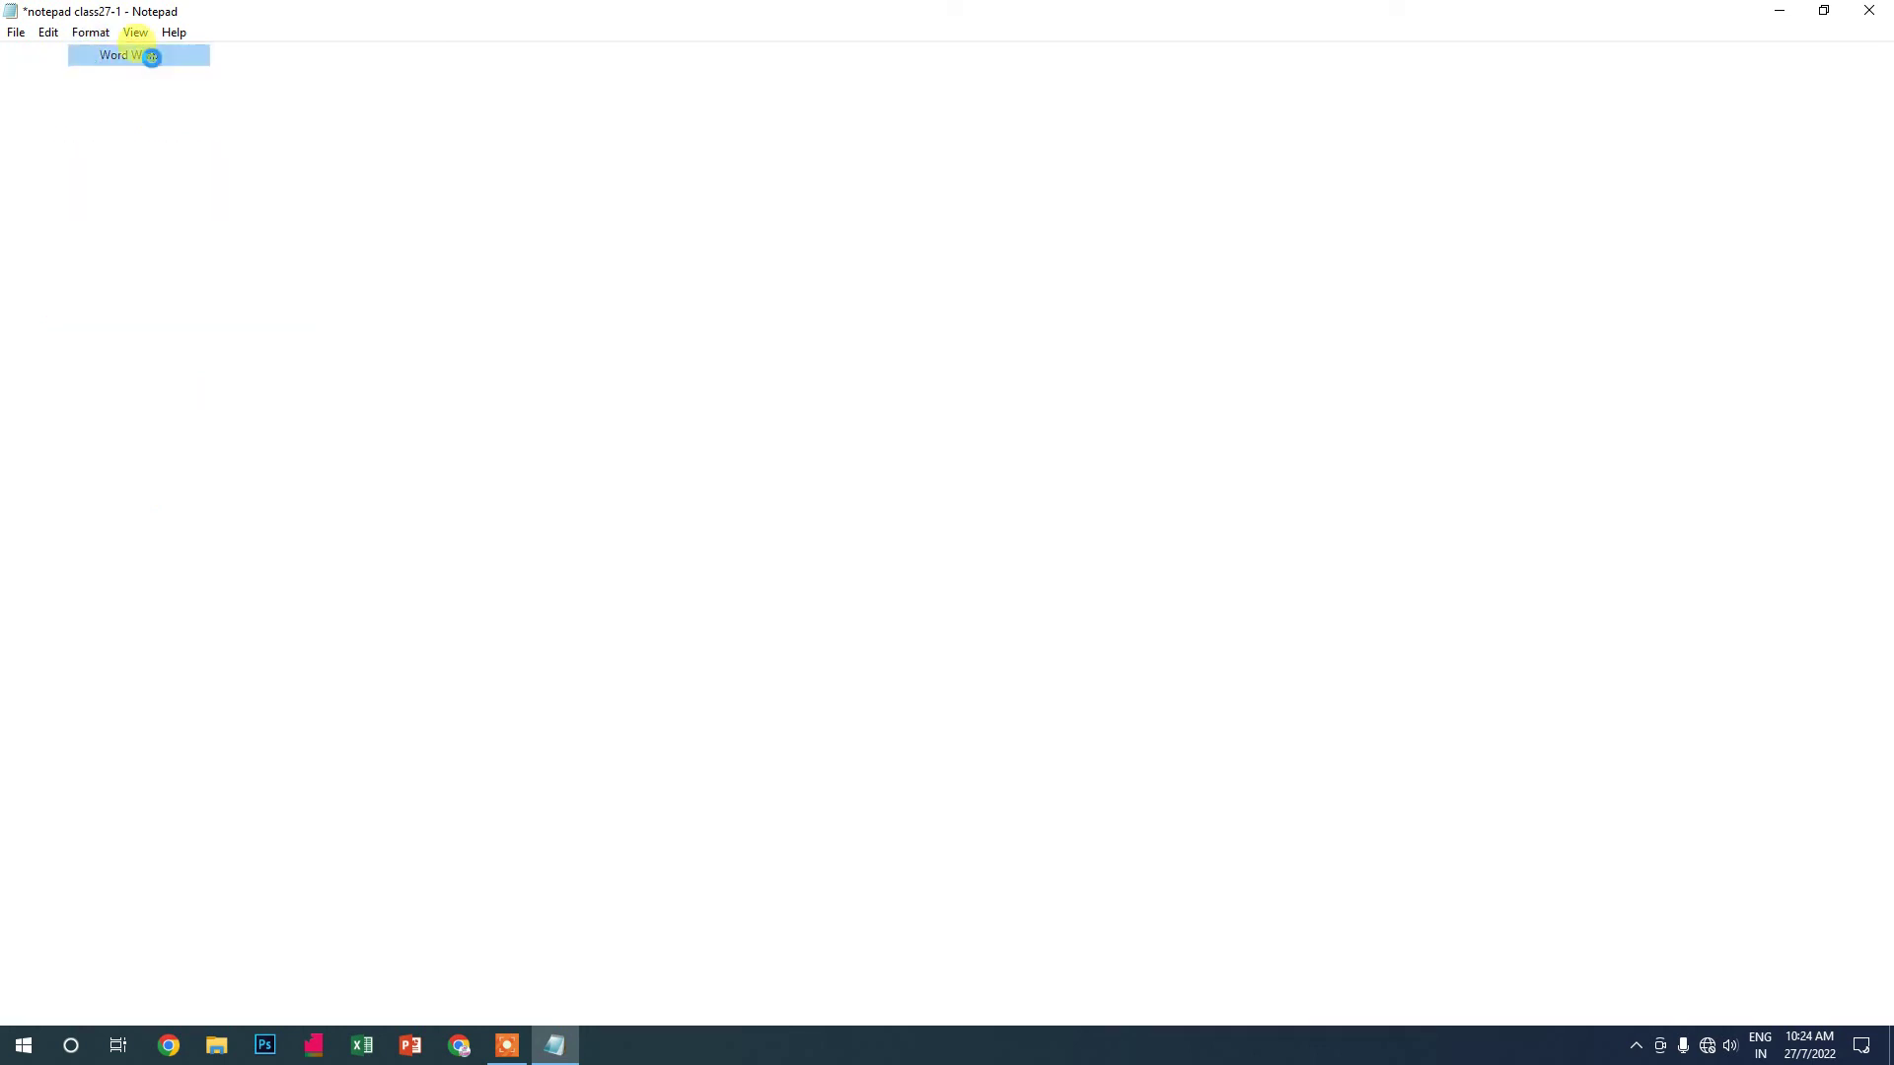
click(45, 35)
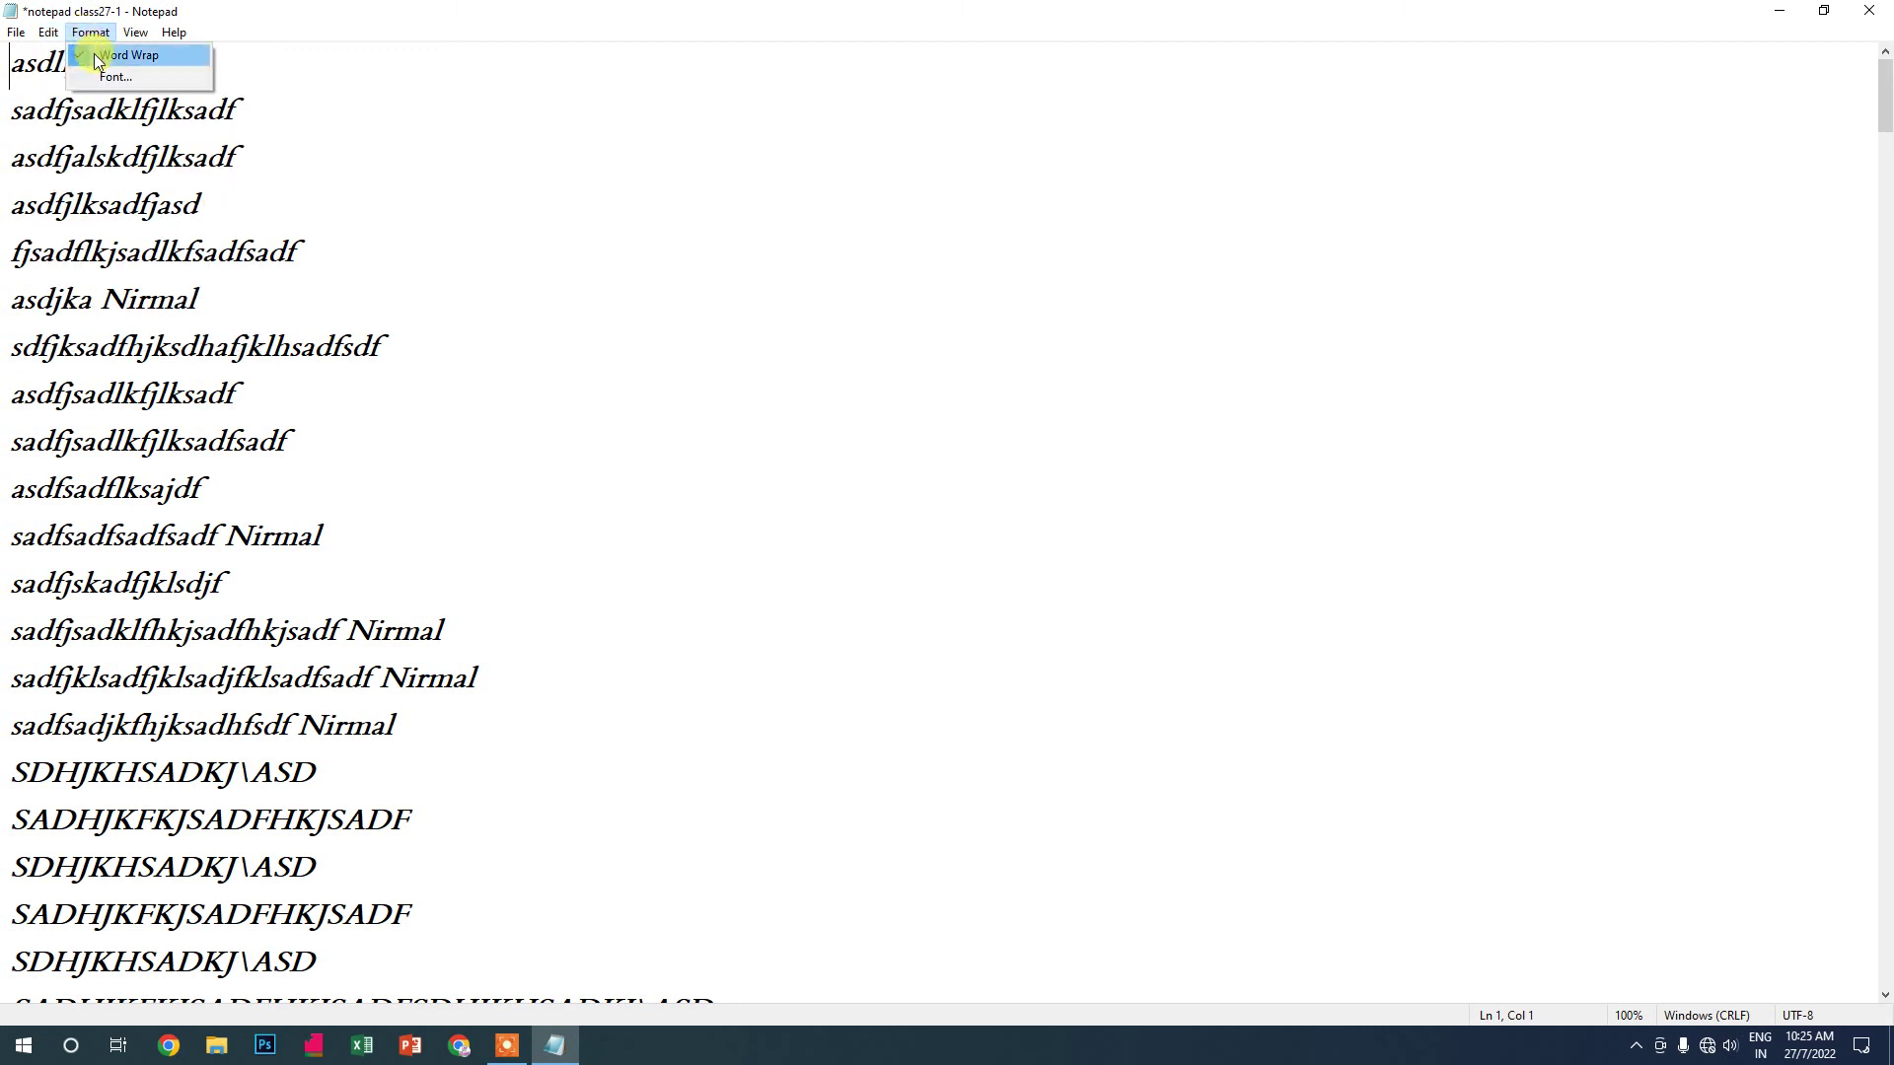
Turn Word Wrap off and jump to line 25 with Go To
click(94, 56)
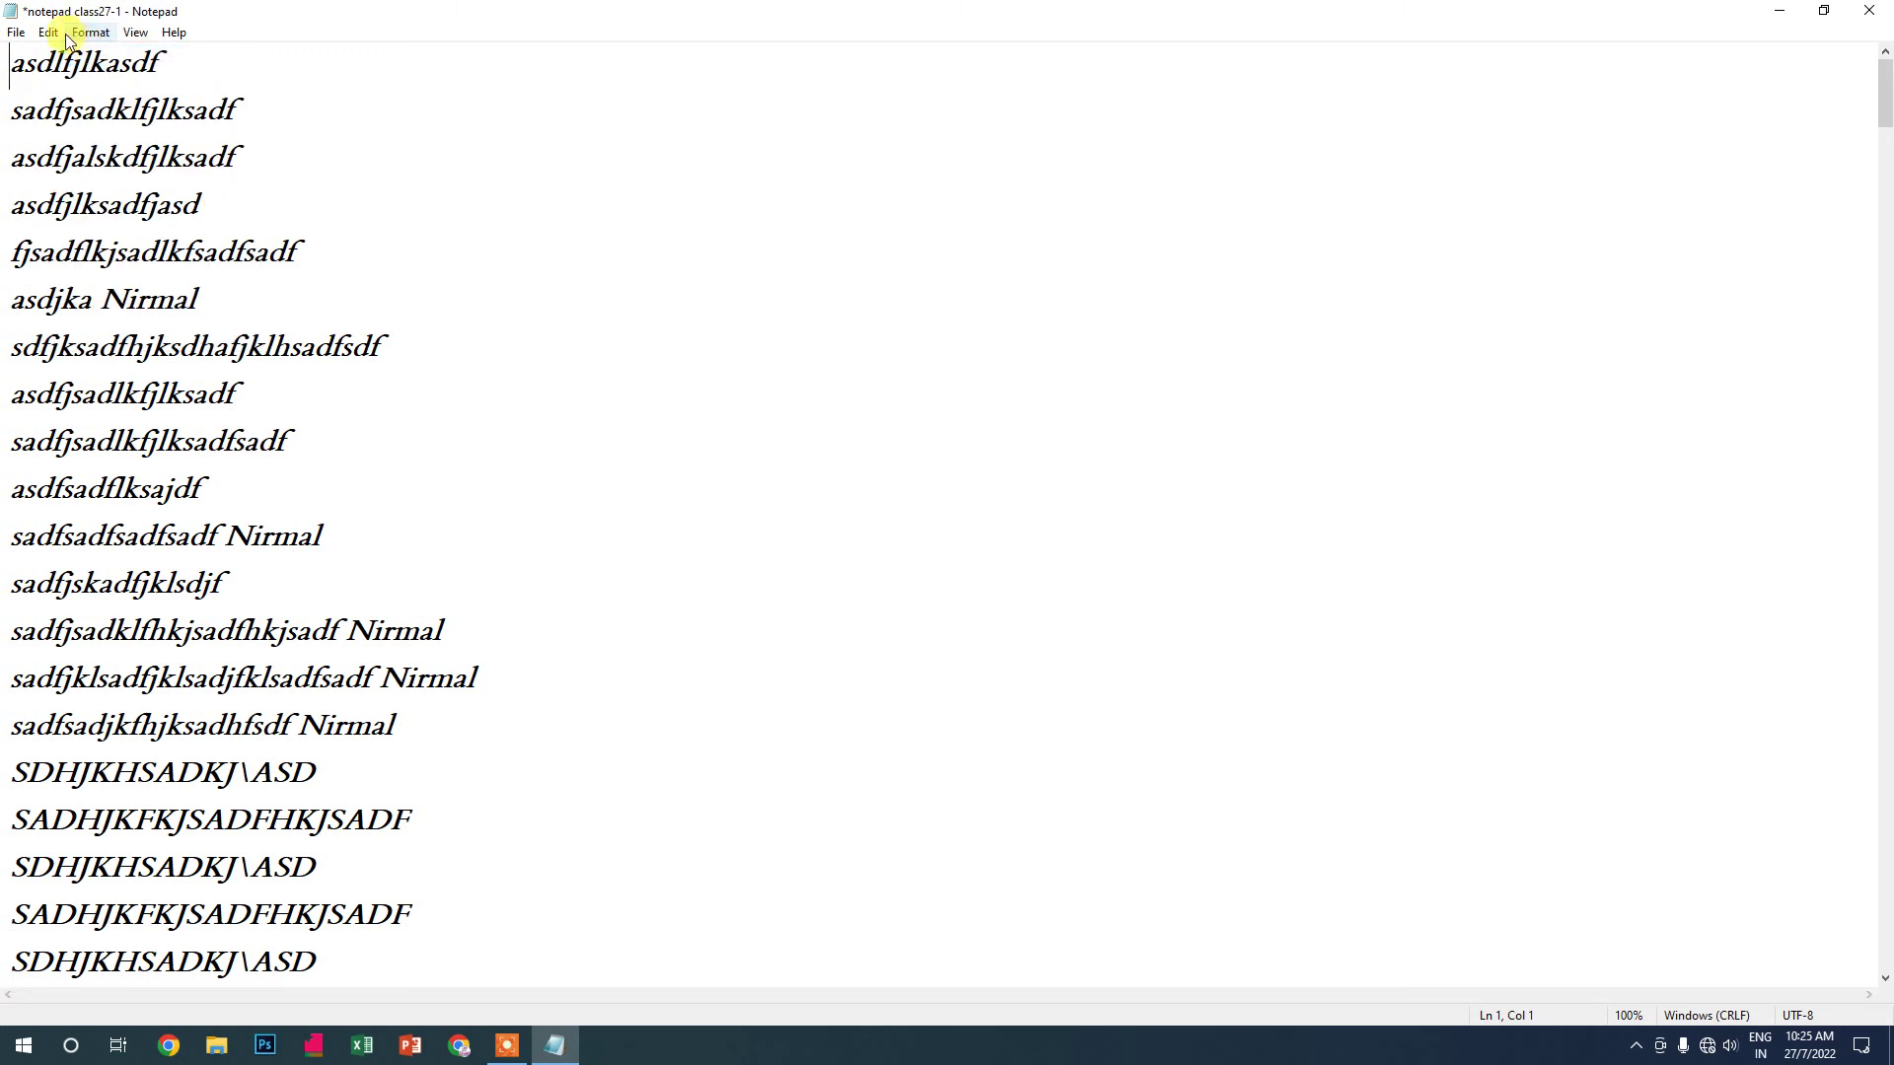
click(51, 36)
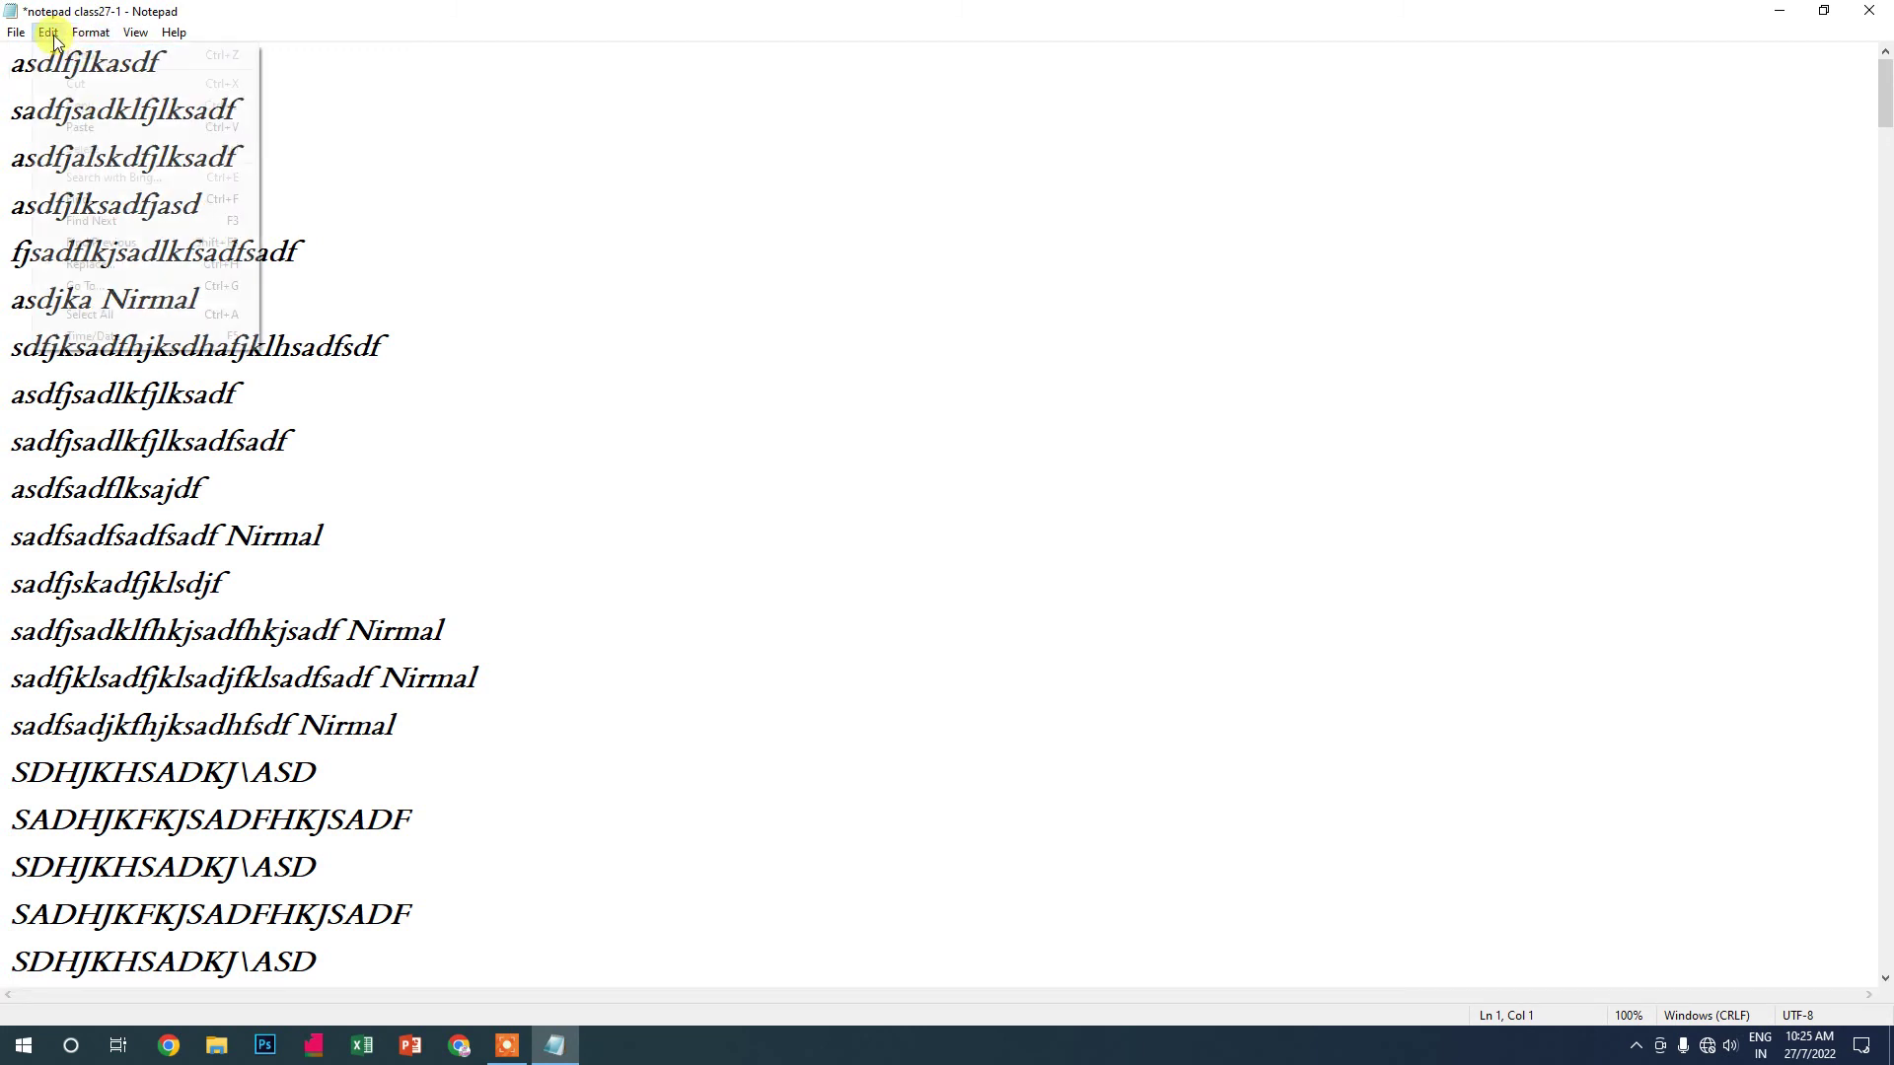
click(94, 288)
text(25)
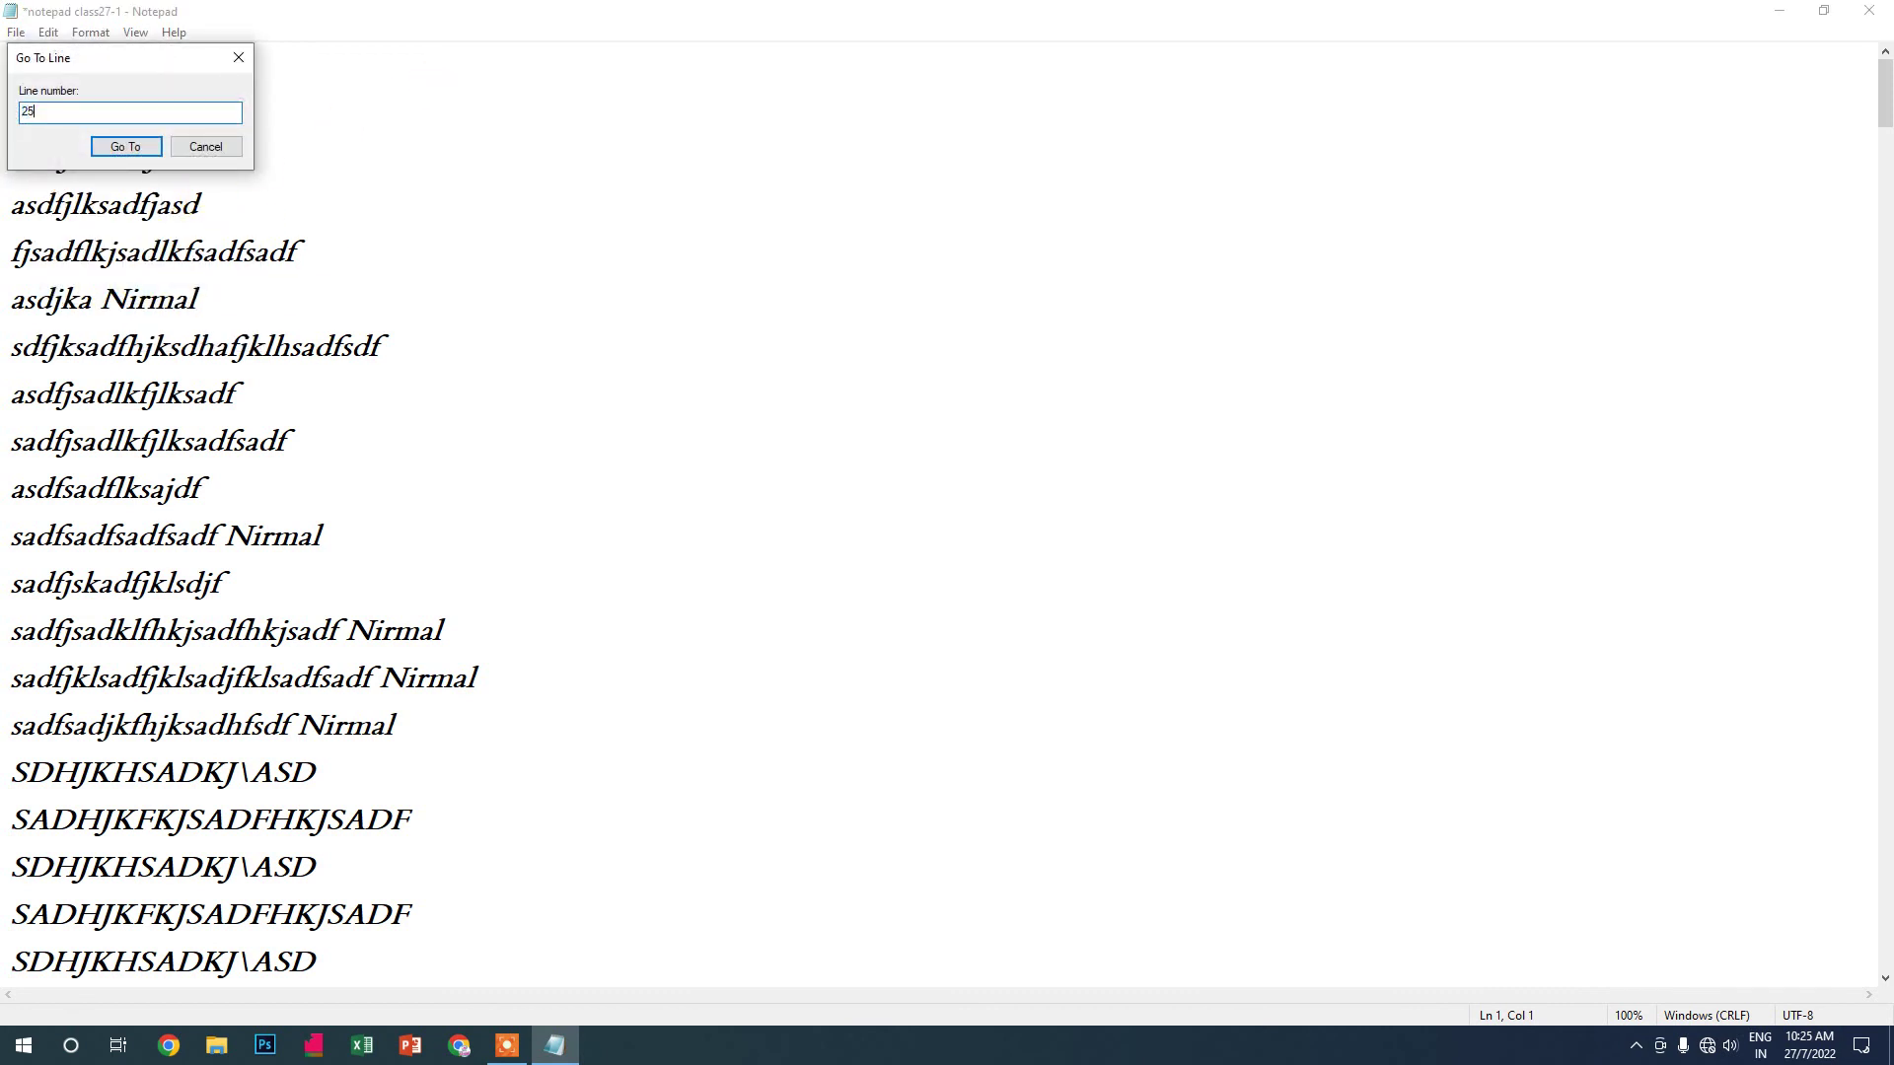
key(Return)
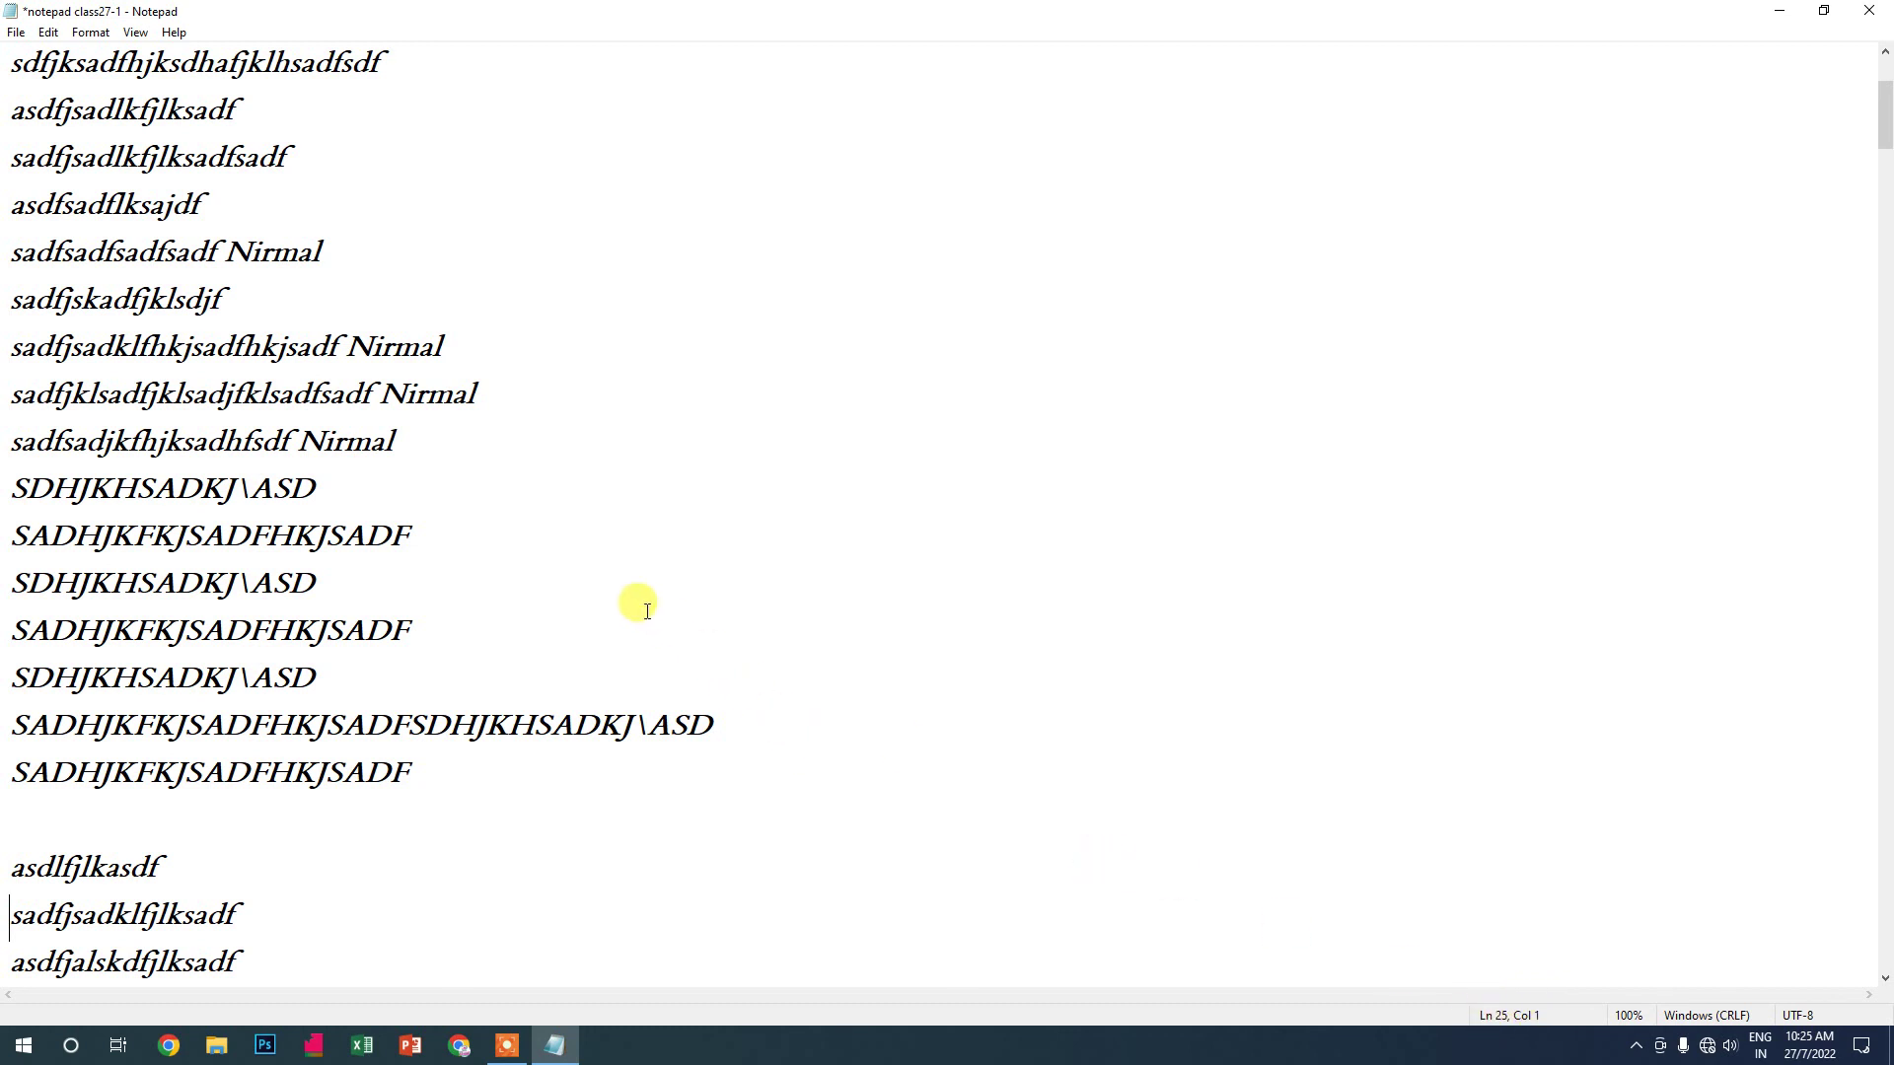
Jump to line 45 with Go To
click(49, 31)
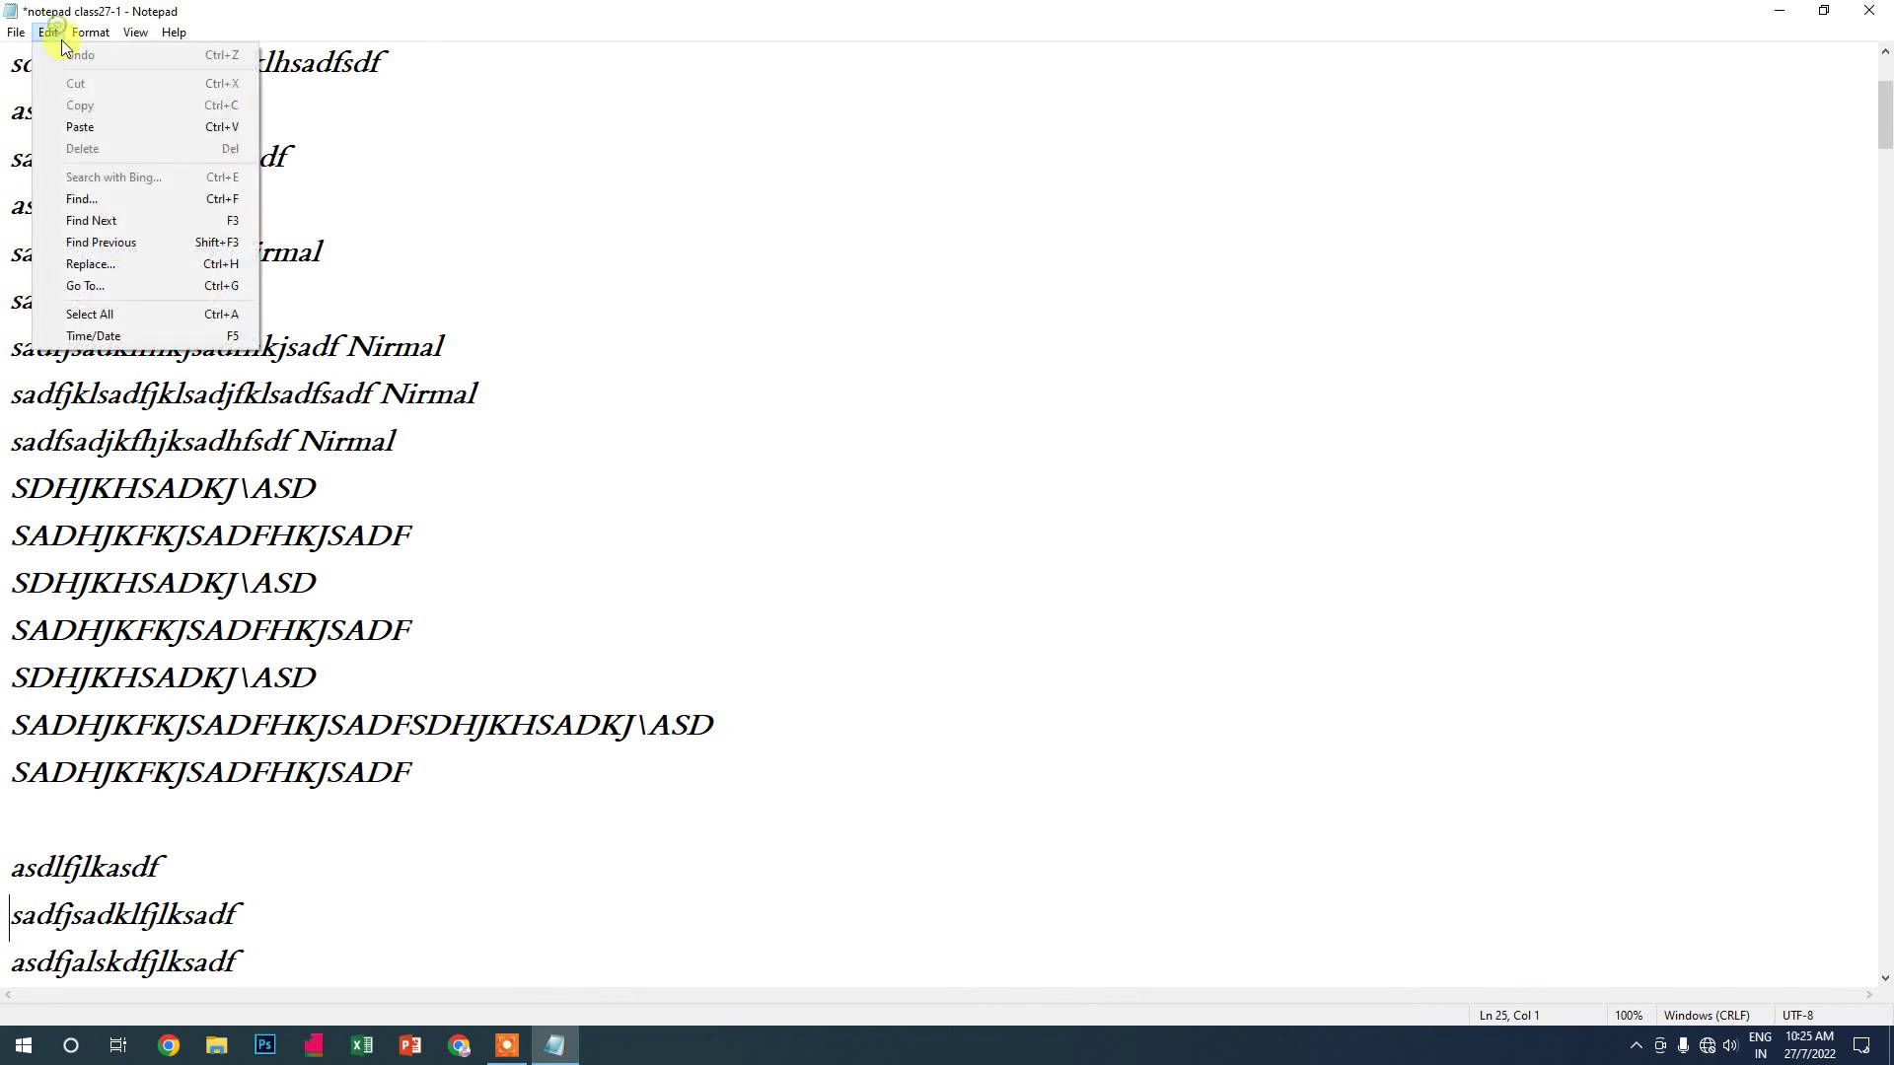
click(150, 286)
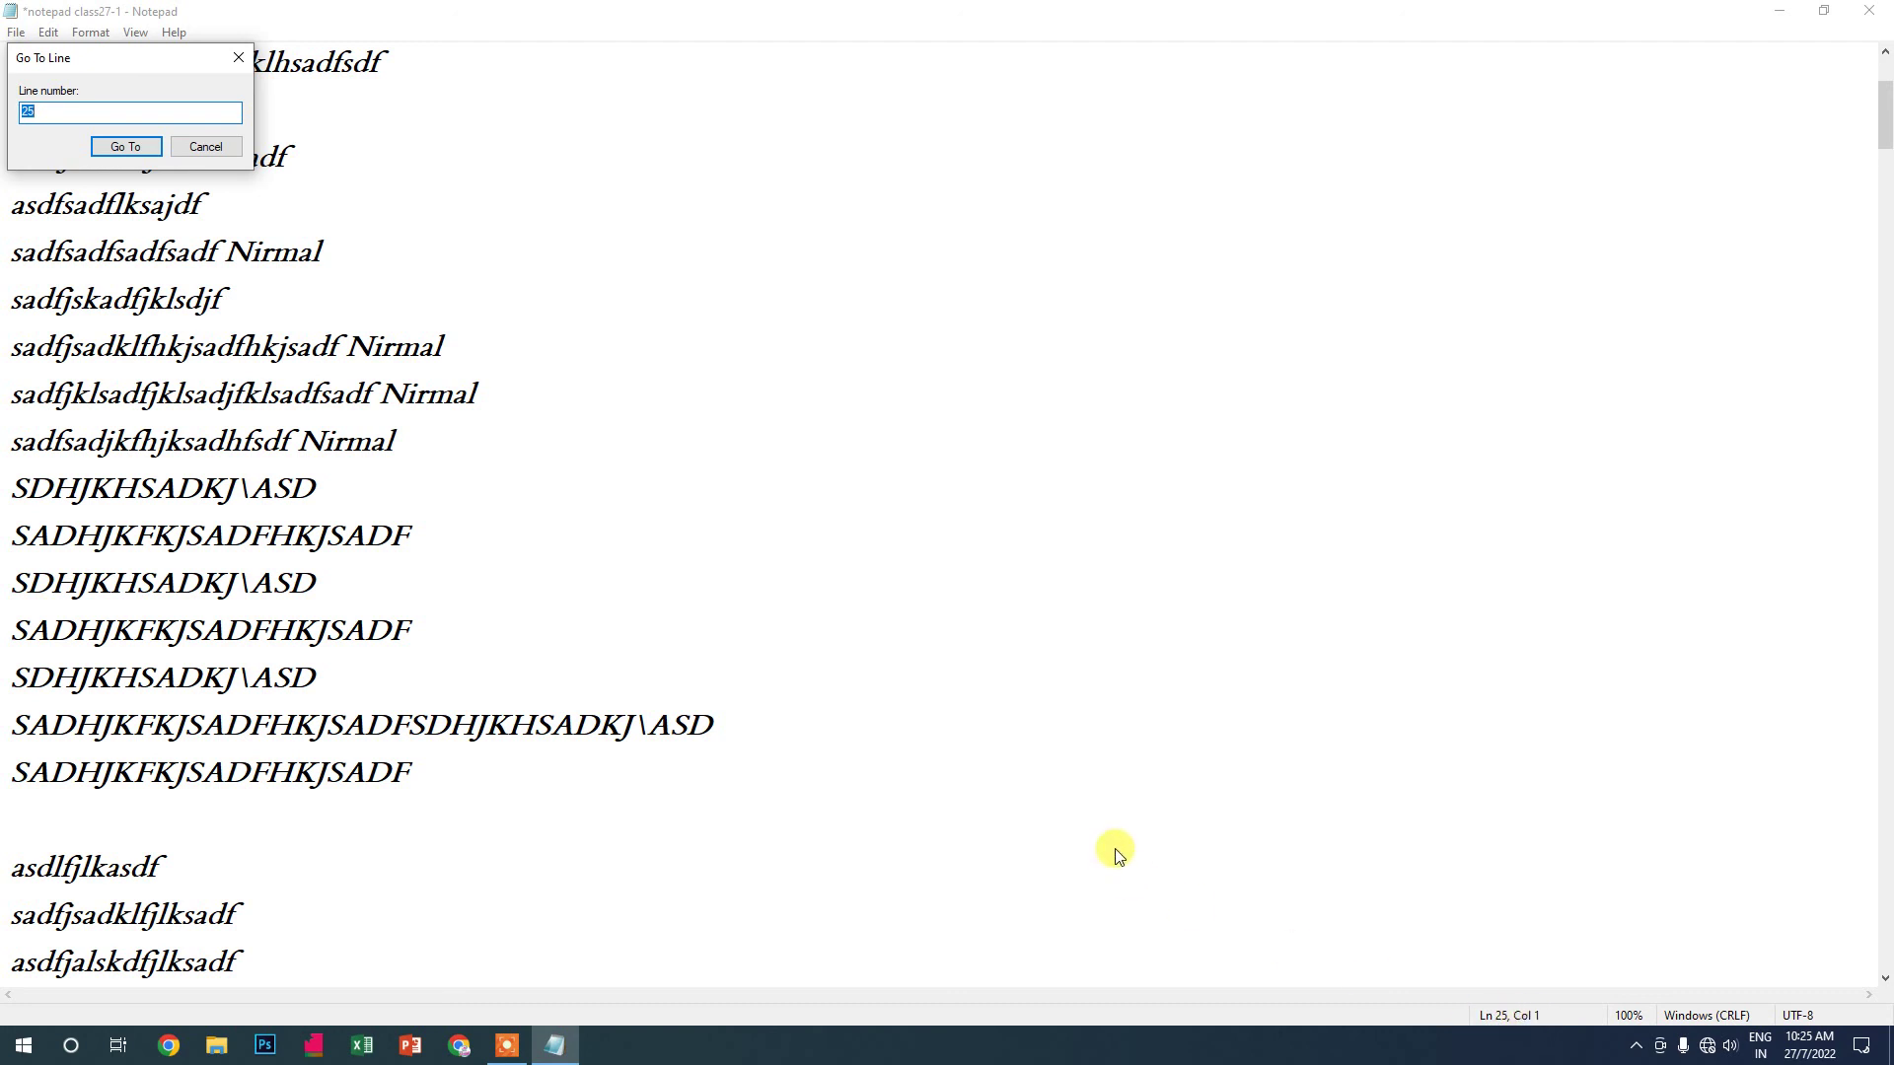
text(45)
key(Return)
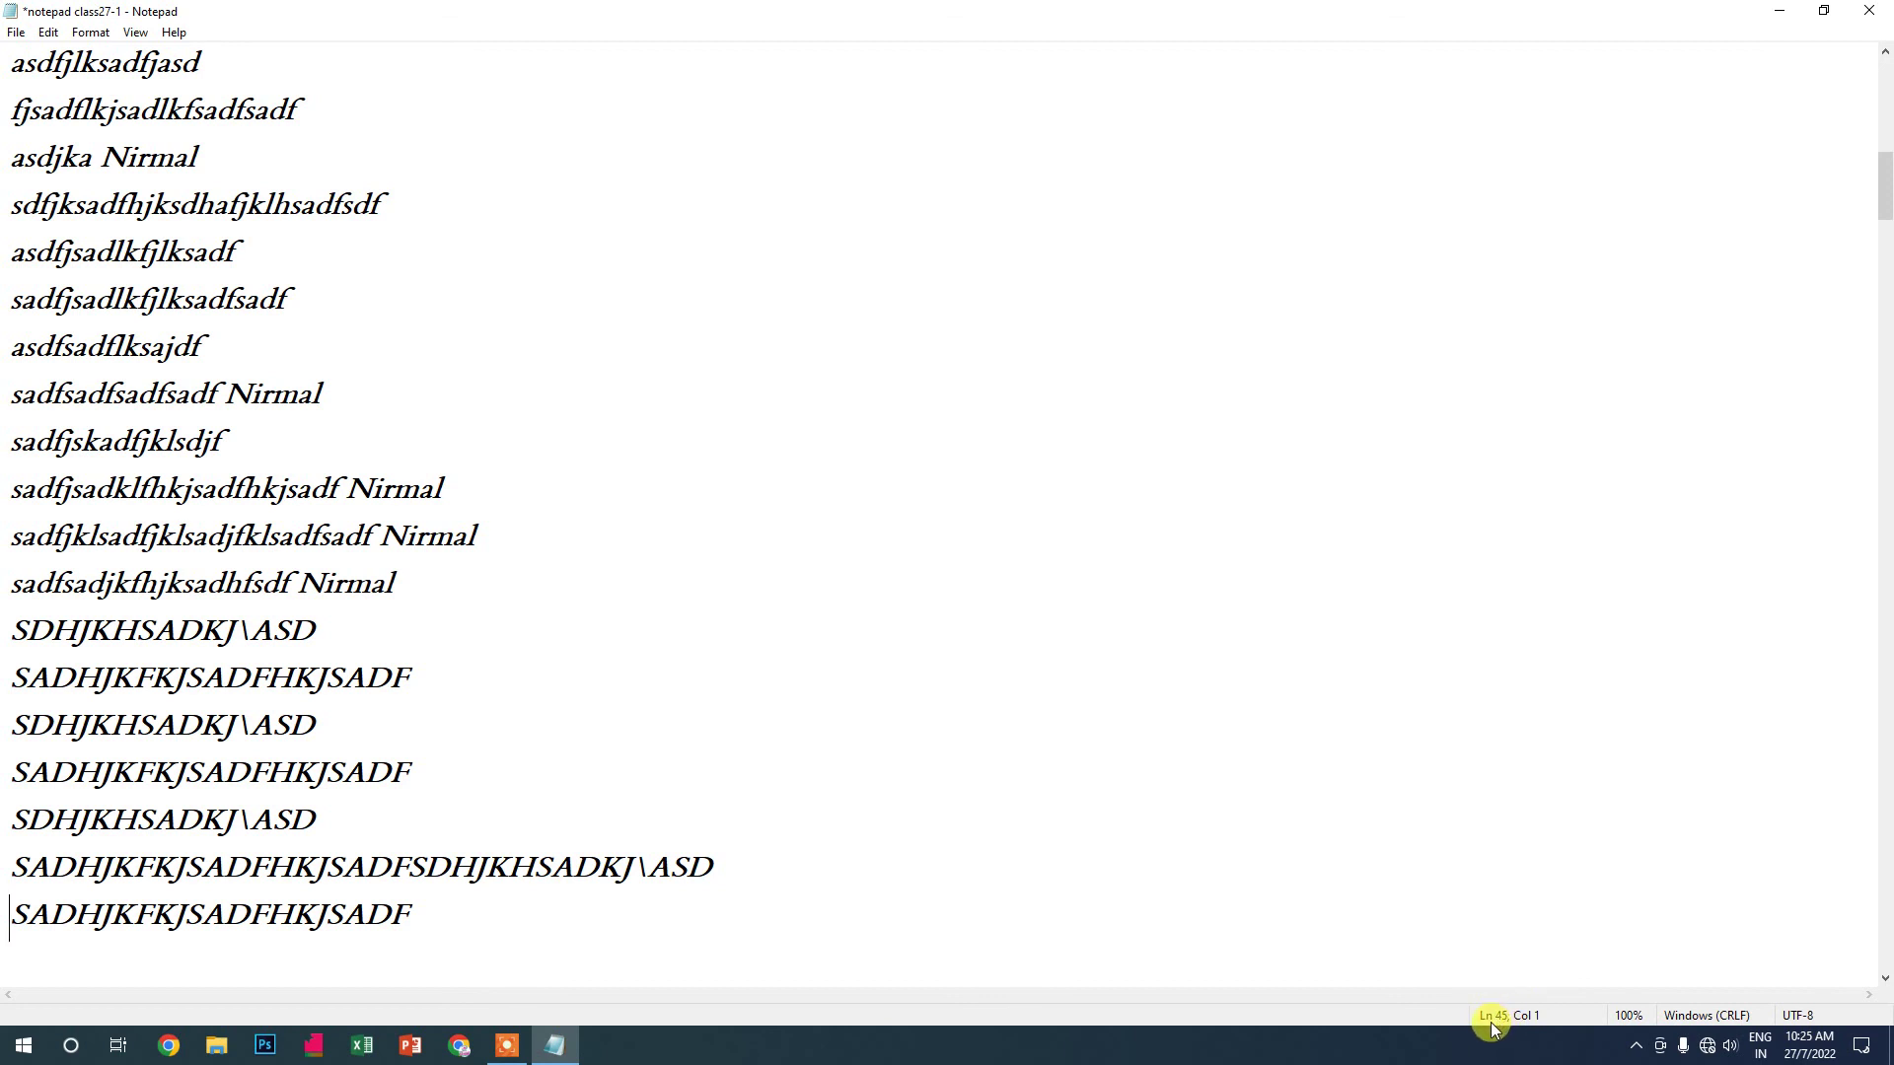
click(49, 33)
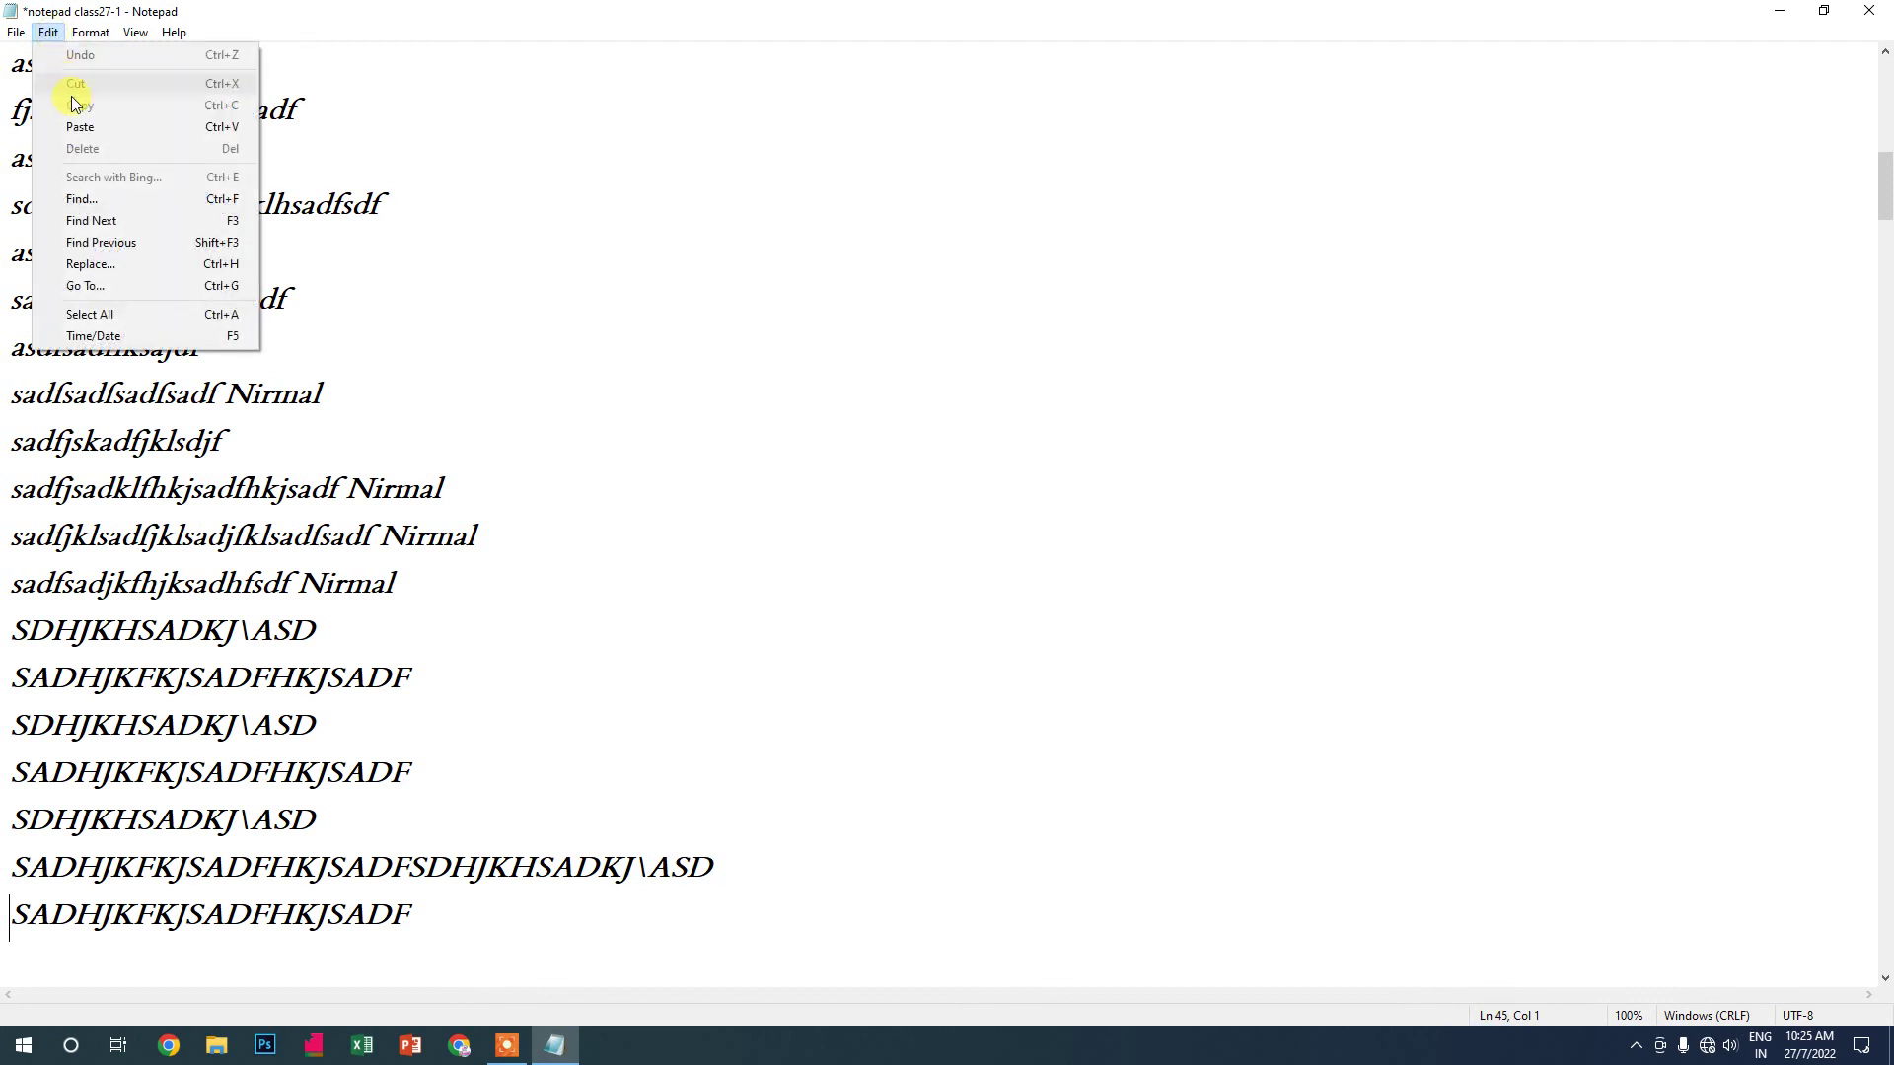
click(112, 311)
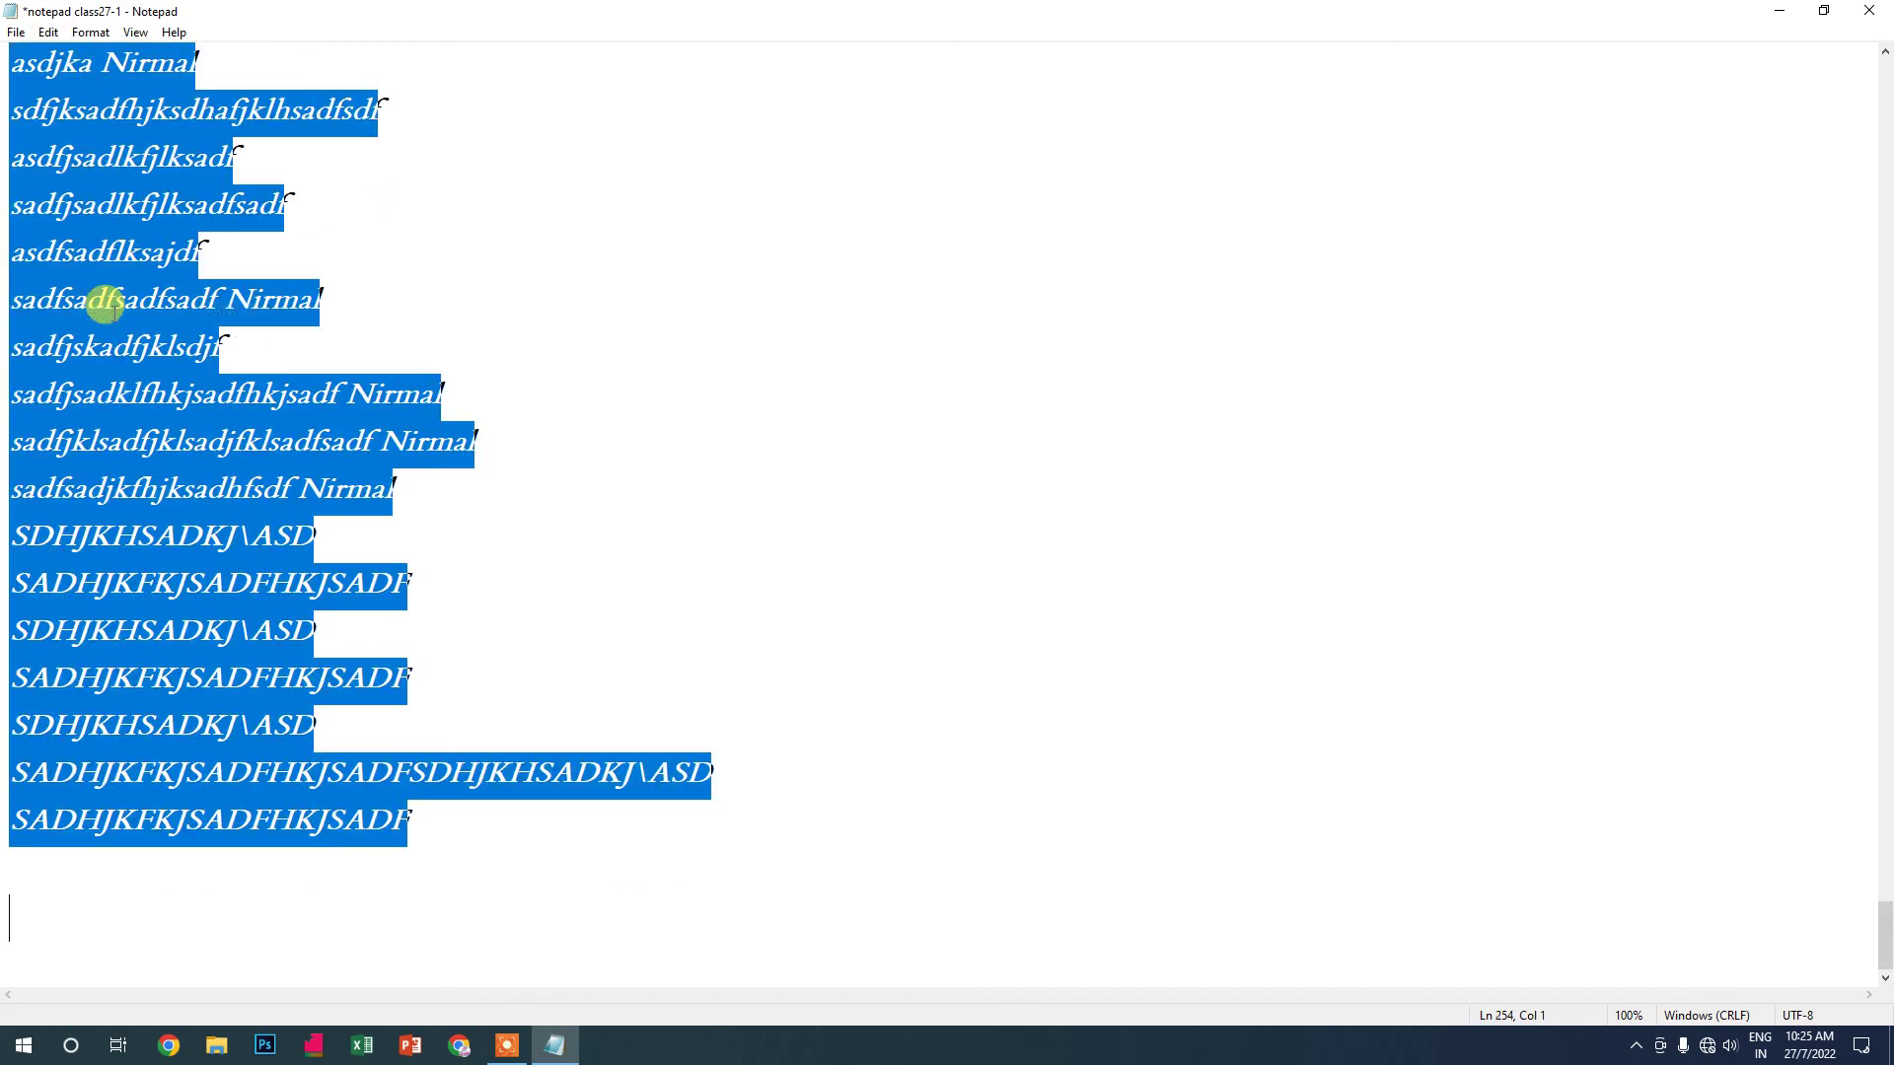
scroll(112, 312, up, 5)
scroll(112, 312, up, 5)
scroll(112, 312, up, 5)
scroll(112, 311, up, 5)
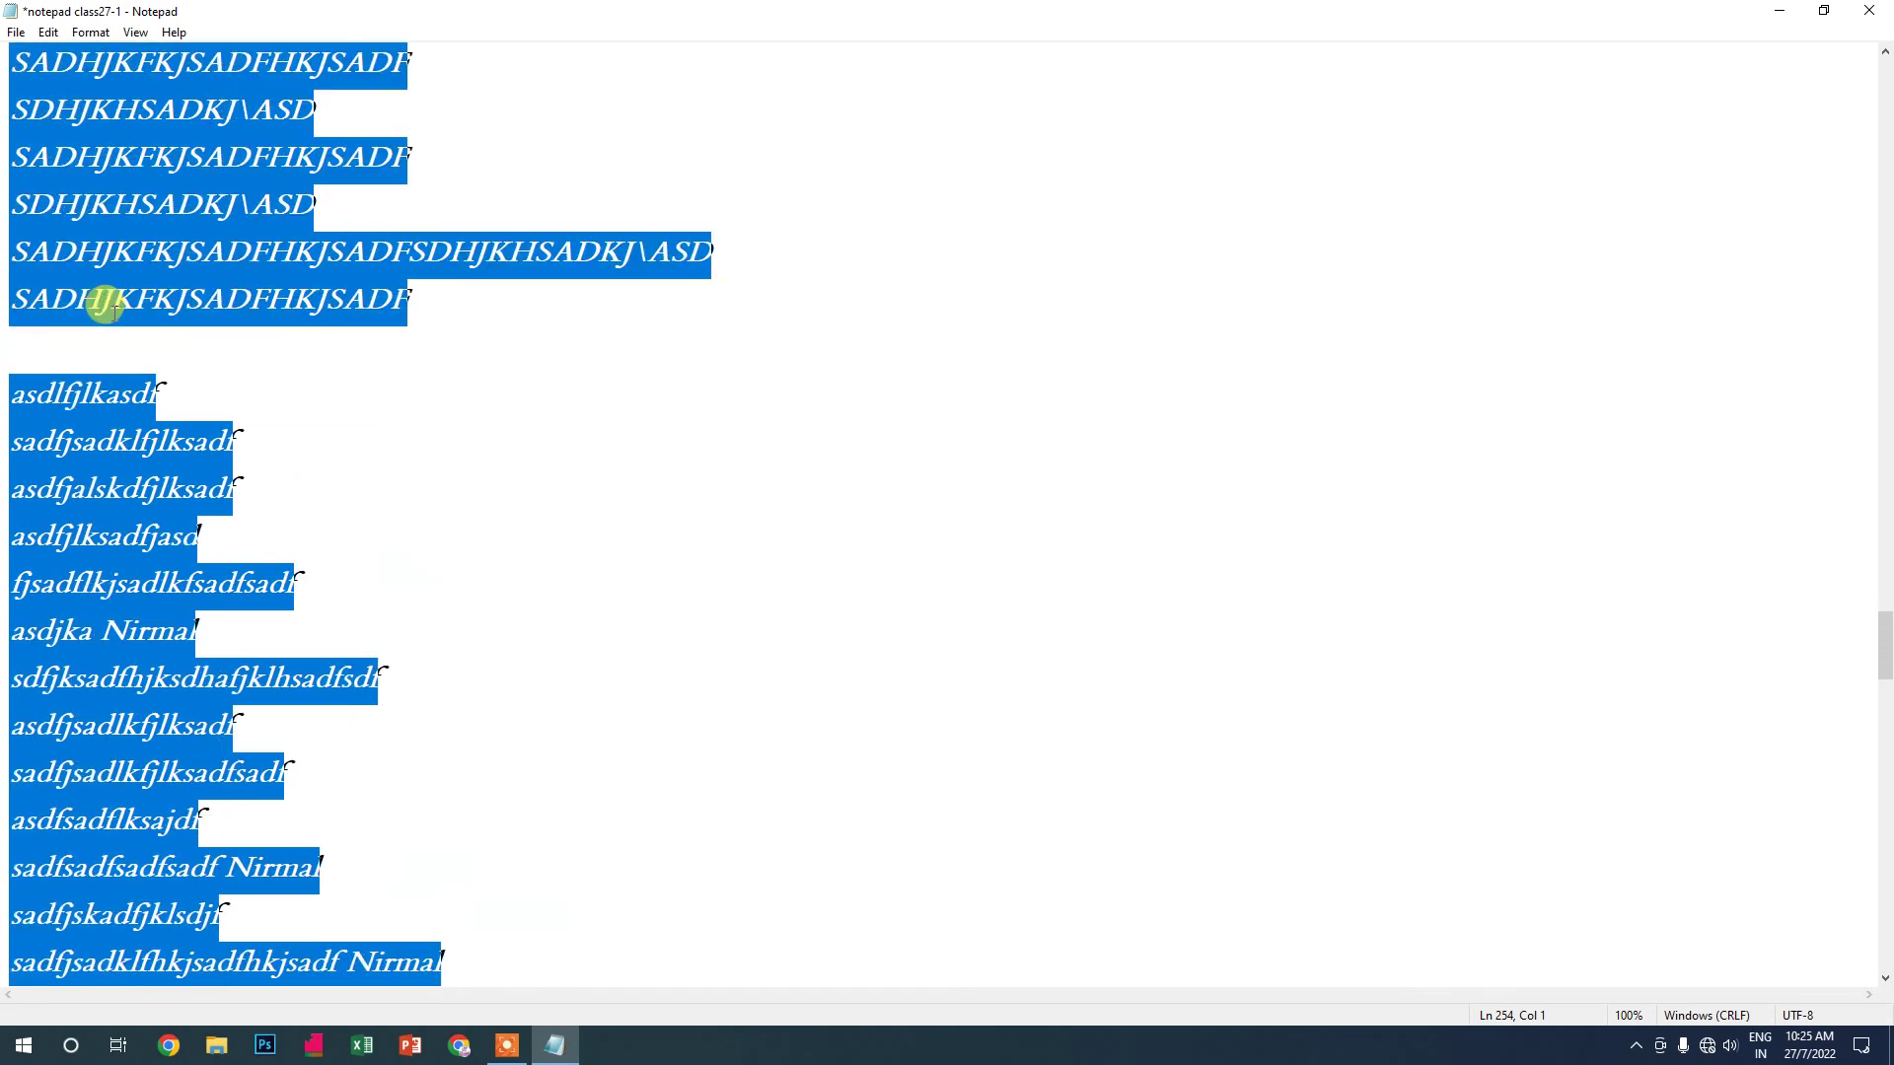
click(49, 34)
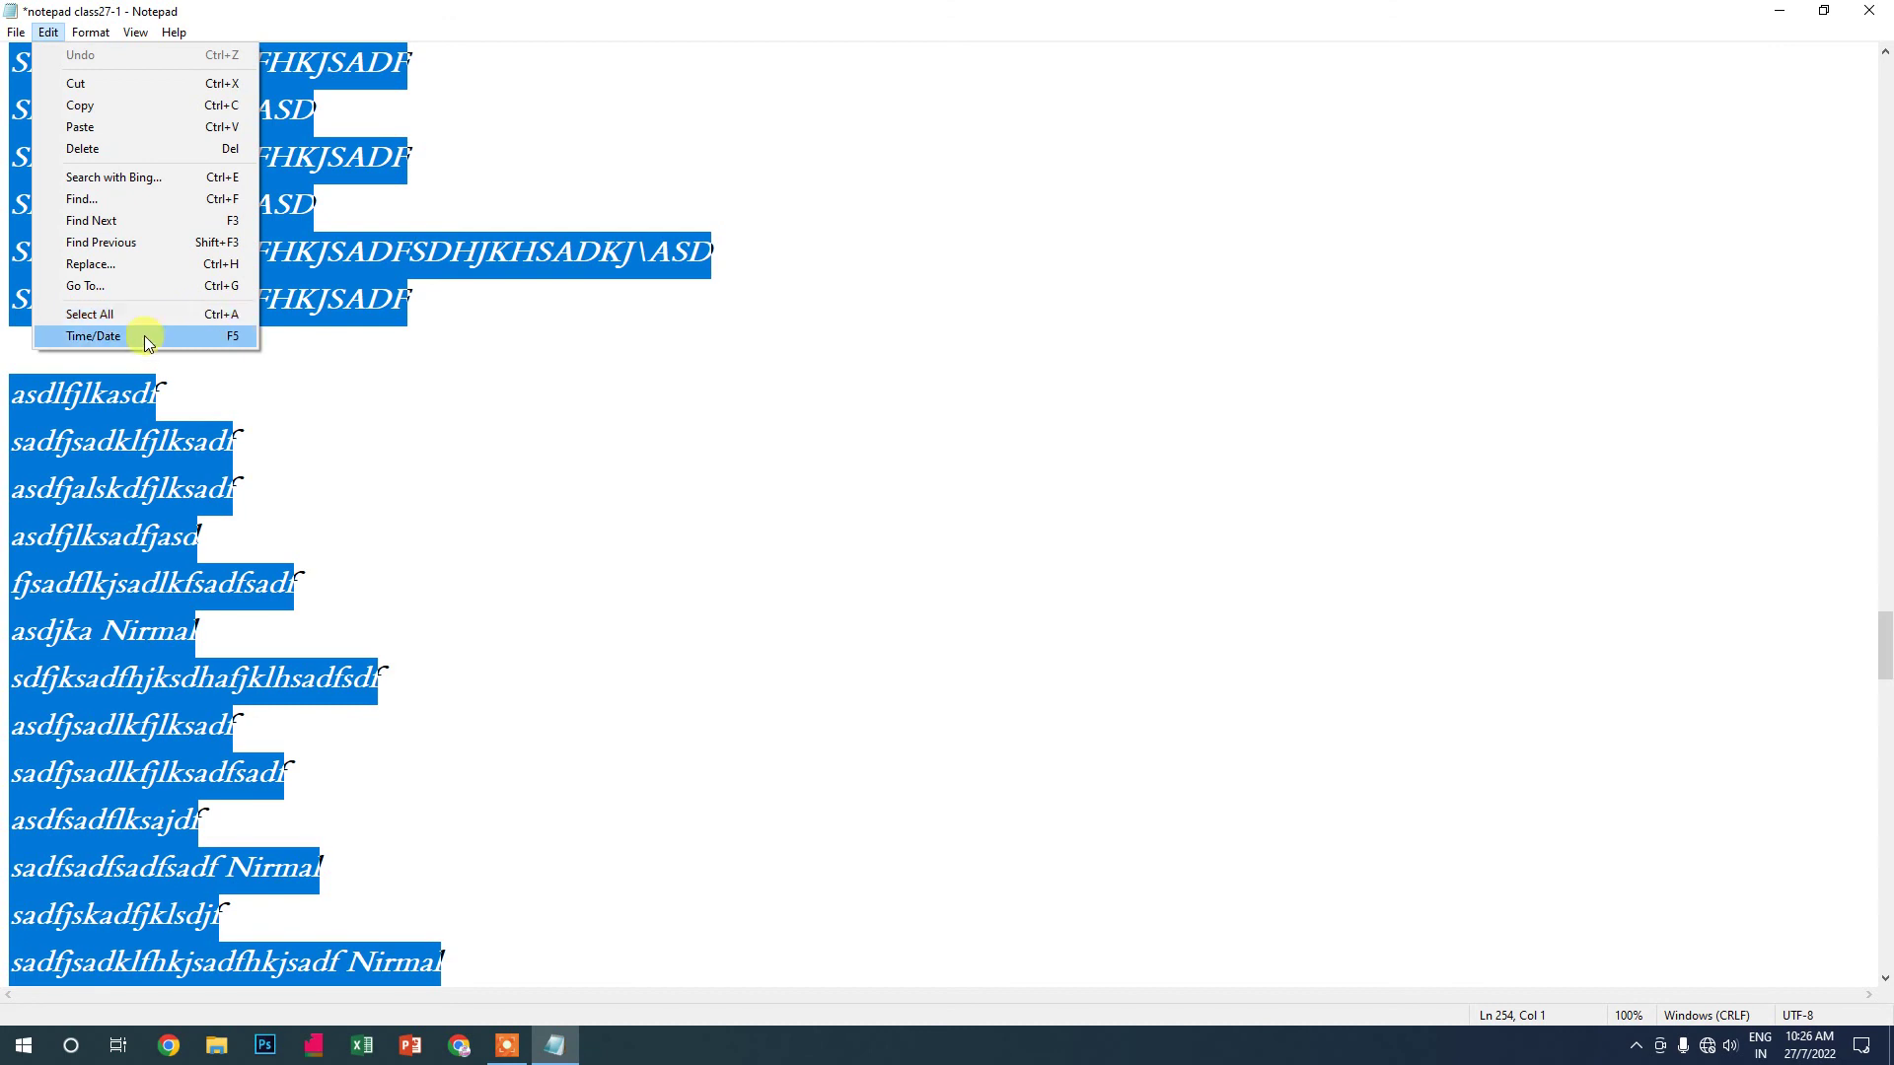
click(448, 506)
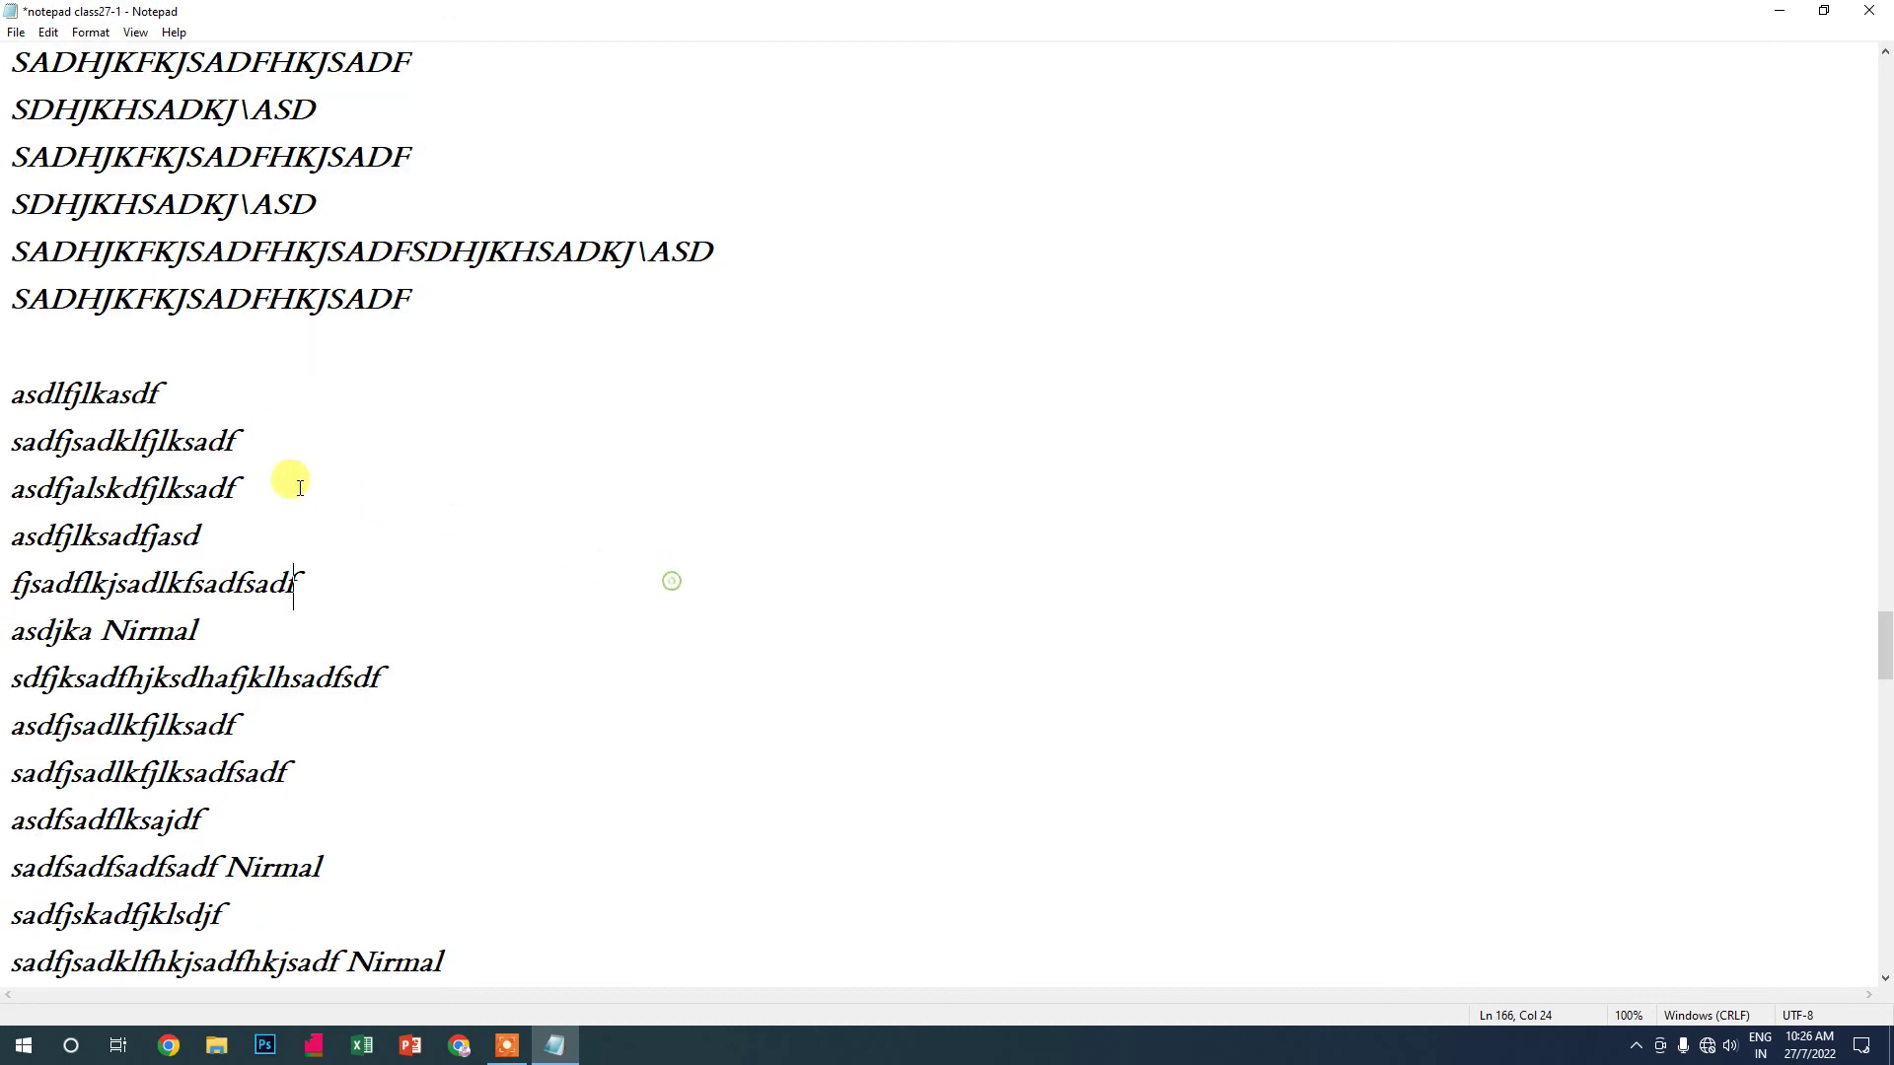
Add a blank line below the uppercase text and insert a '10:26 AM 27/7/2022' stamp
click(75, 354)
key(Return)
key(Return)
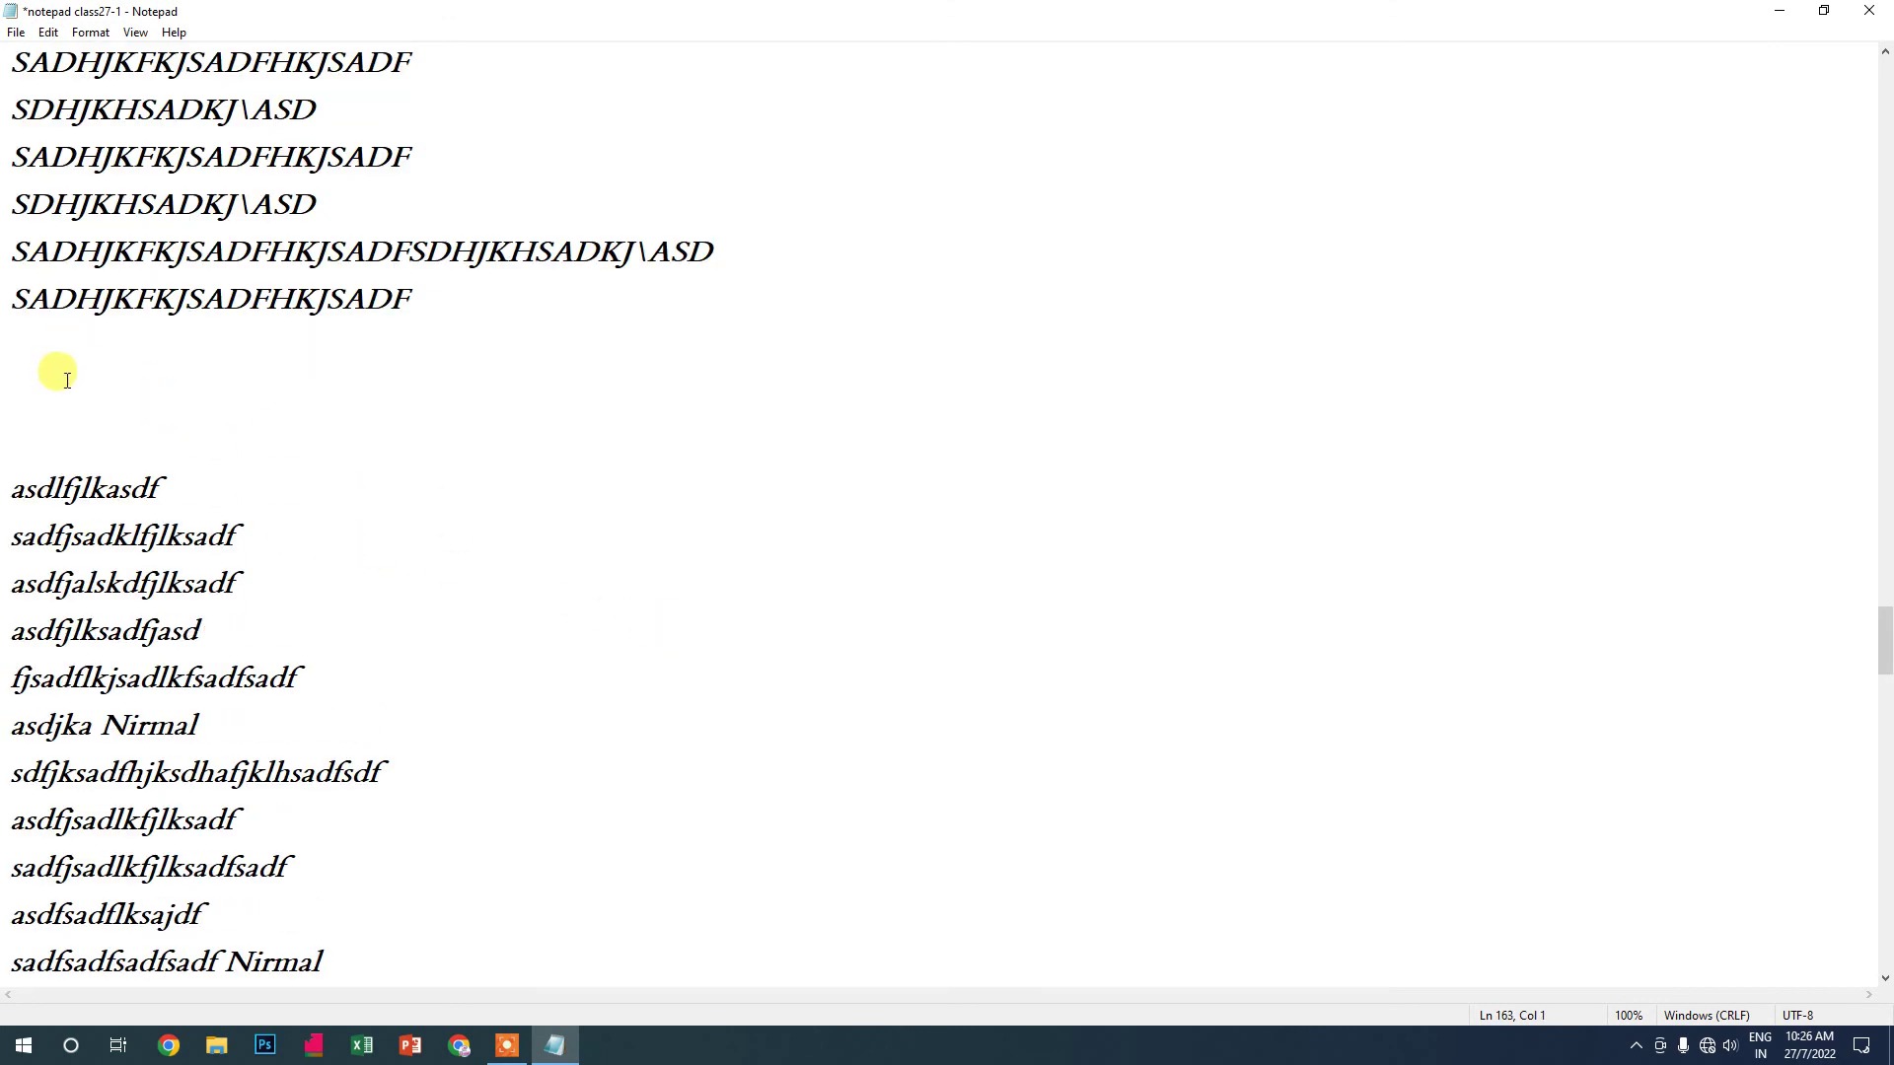
click(61, 381)
click(47, 31)
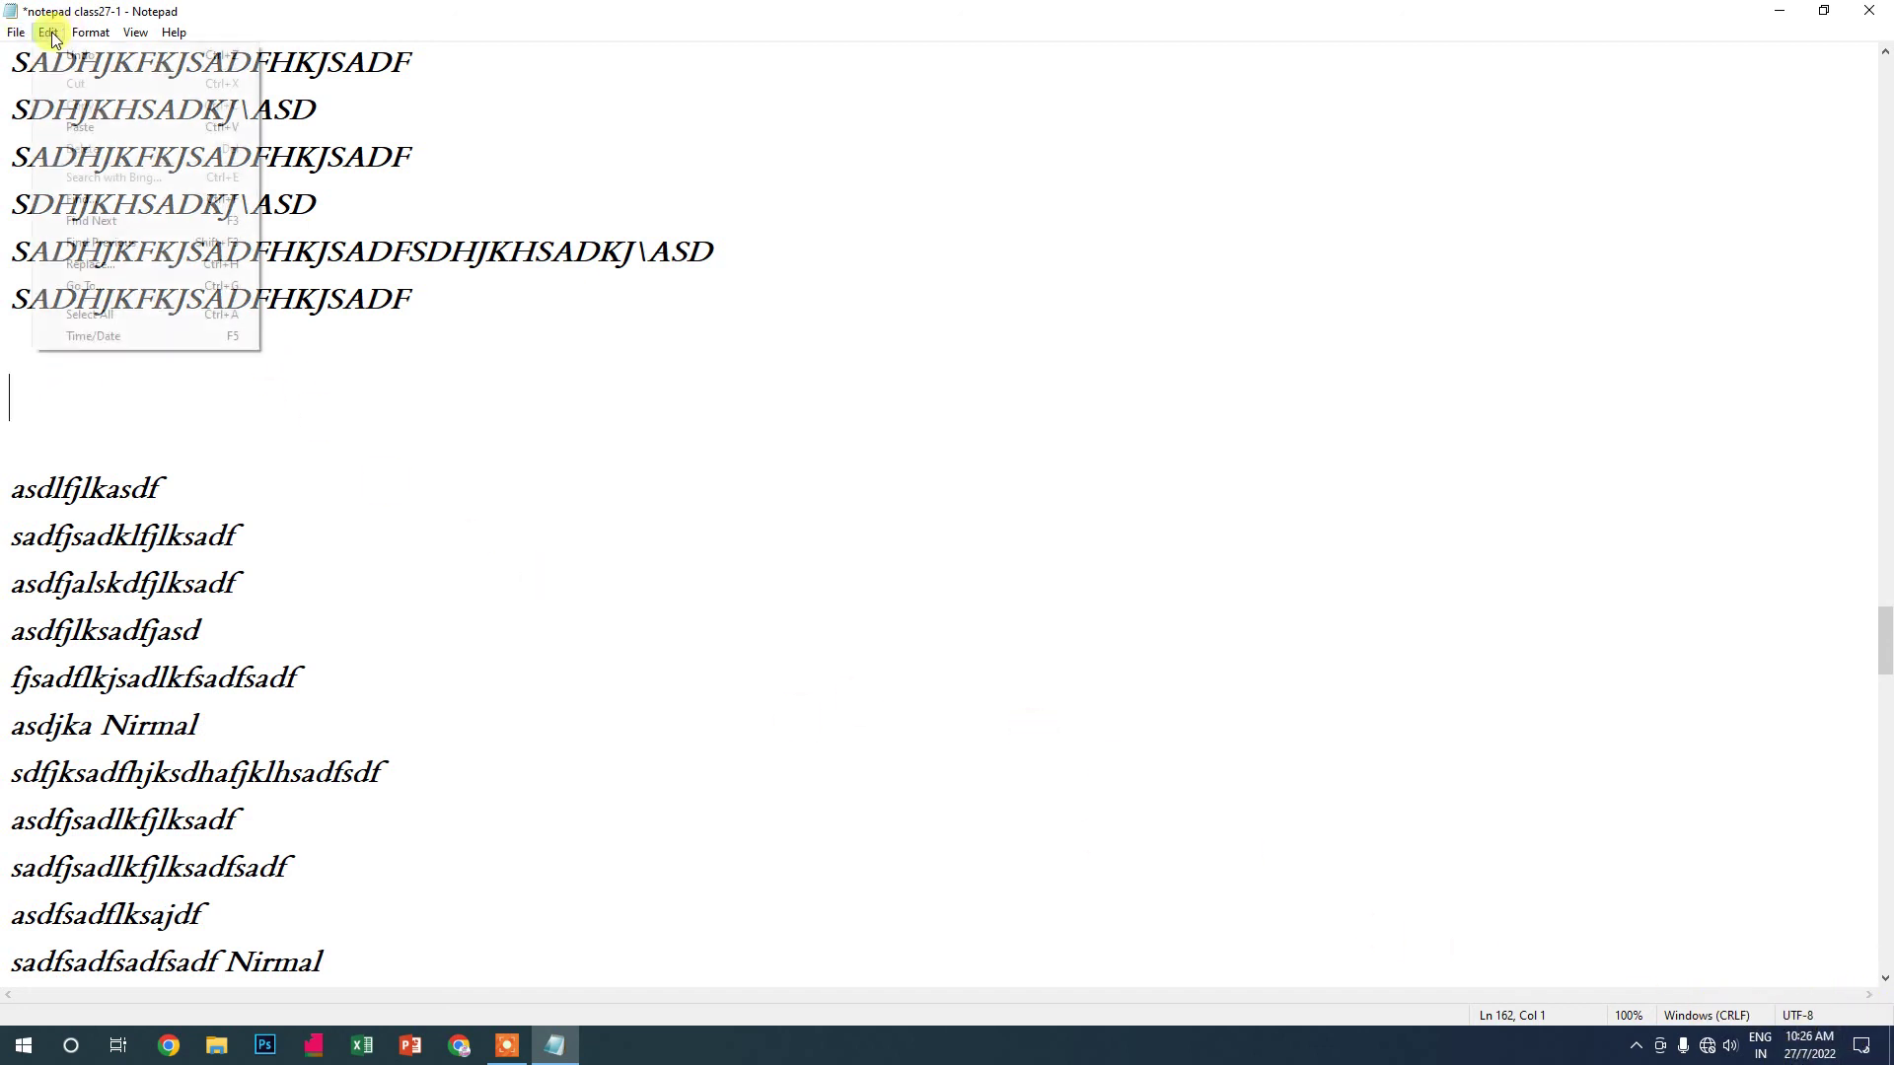
click(130, 333)
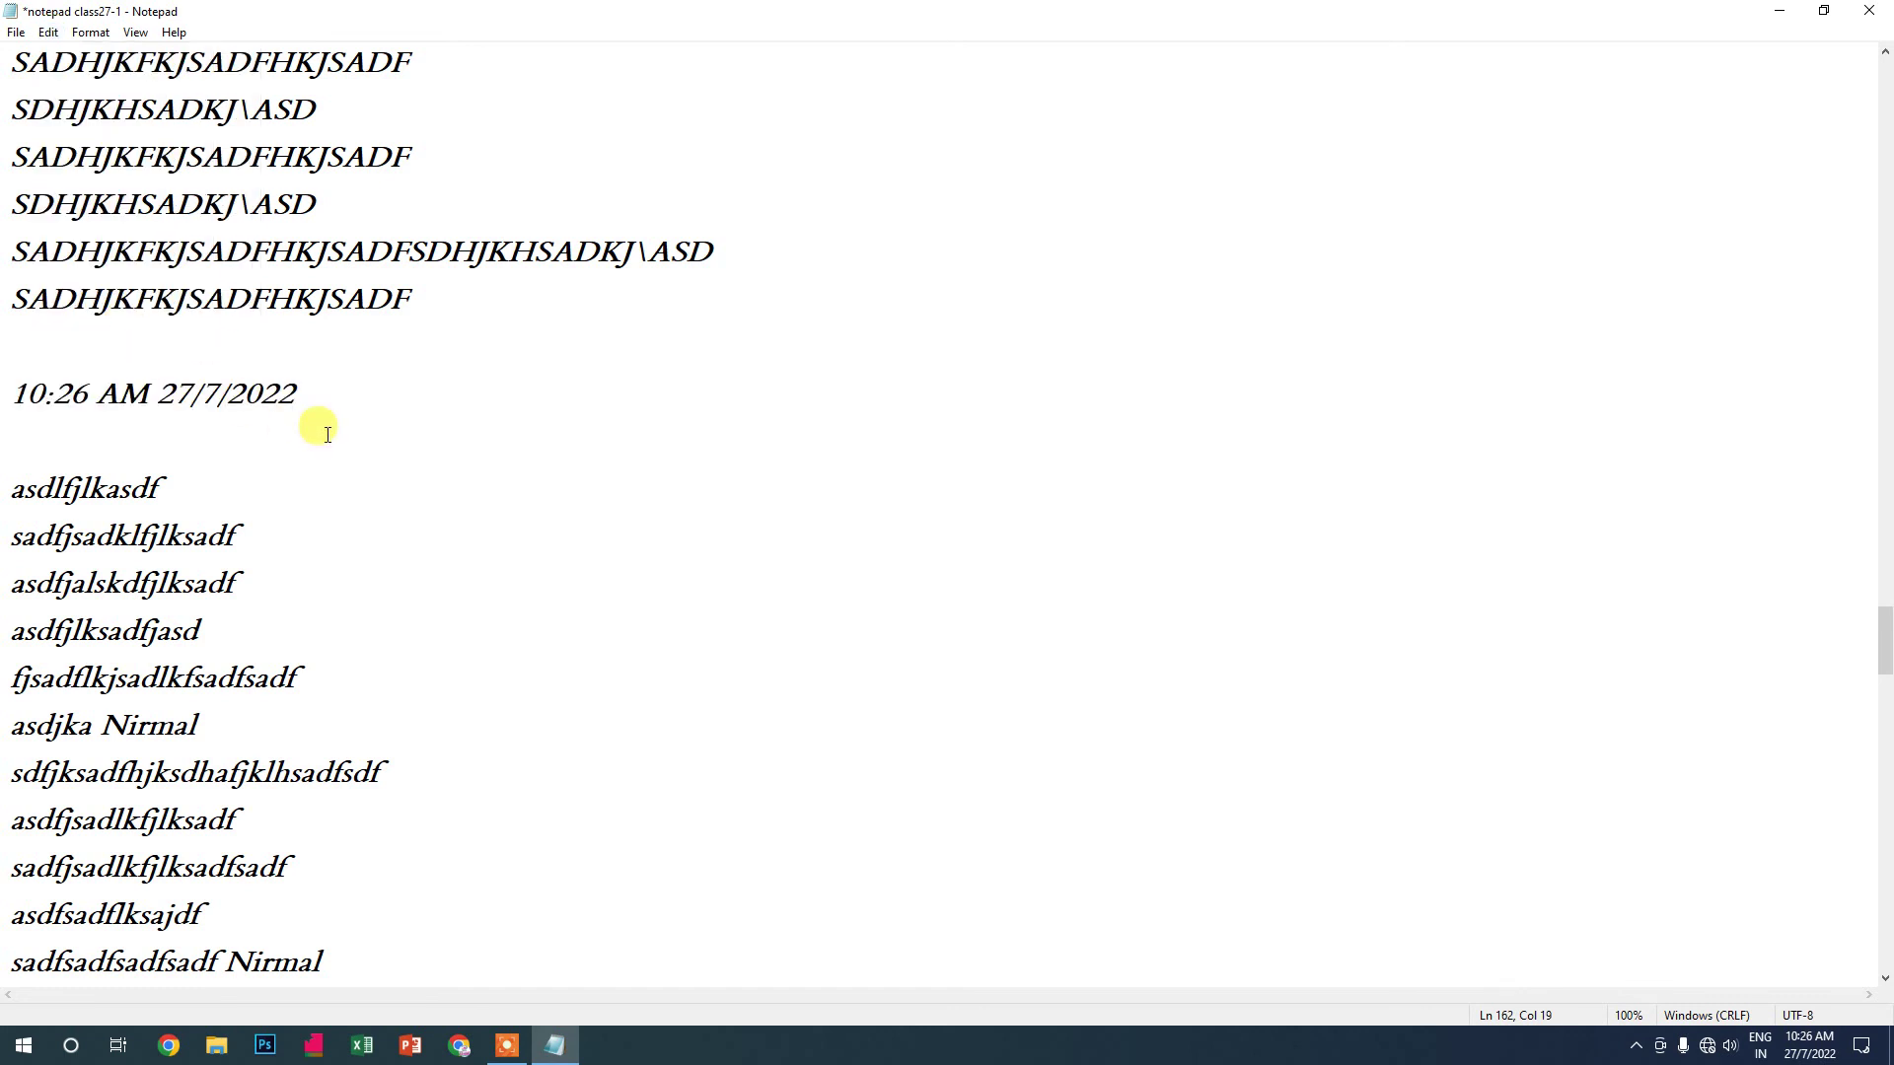
Insert two more time/date stamps with F5, each on its own new line
key(Return)
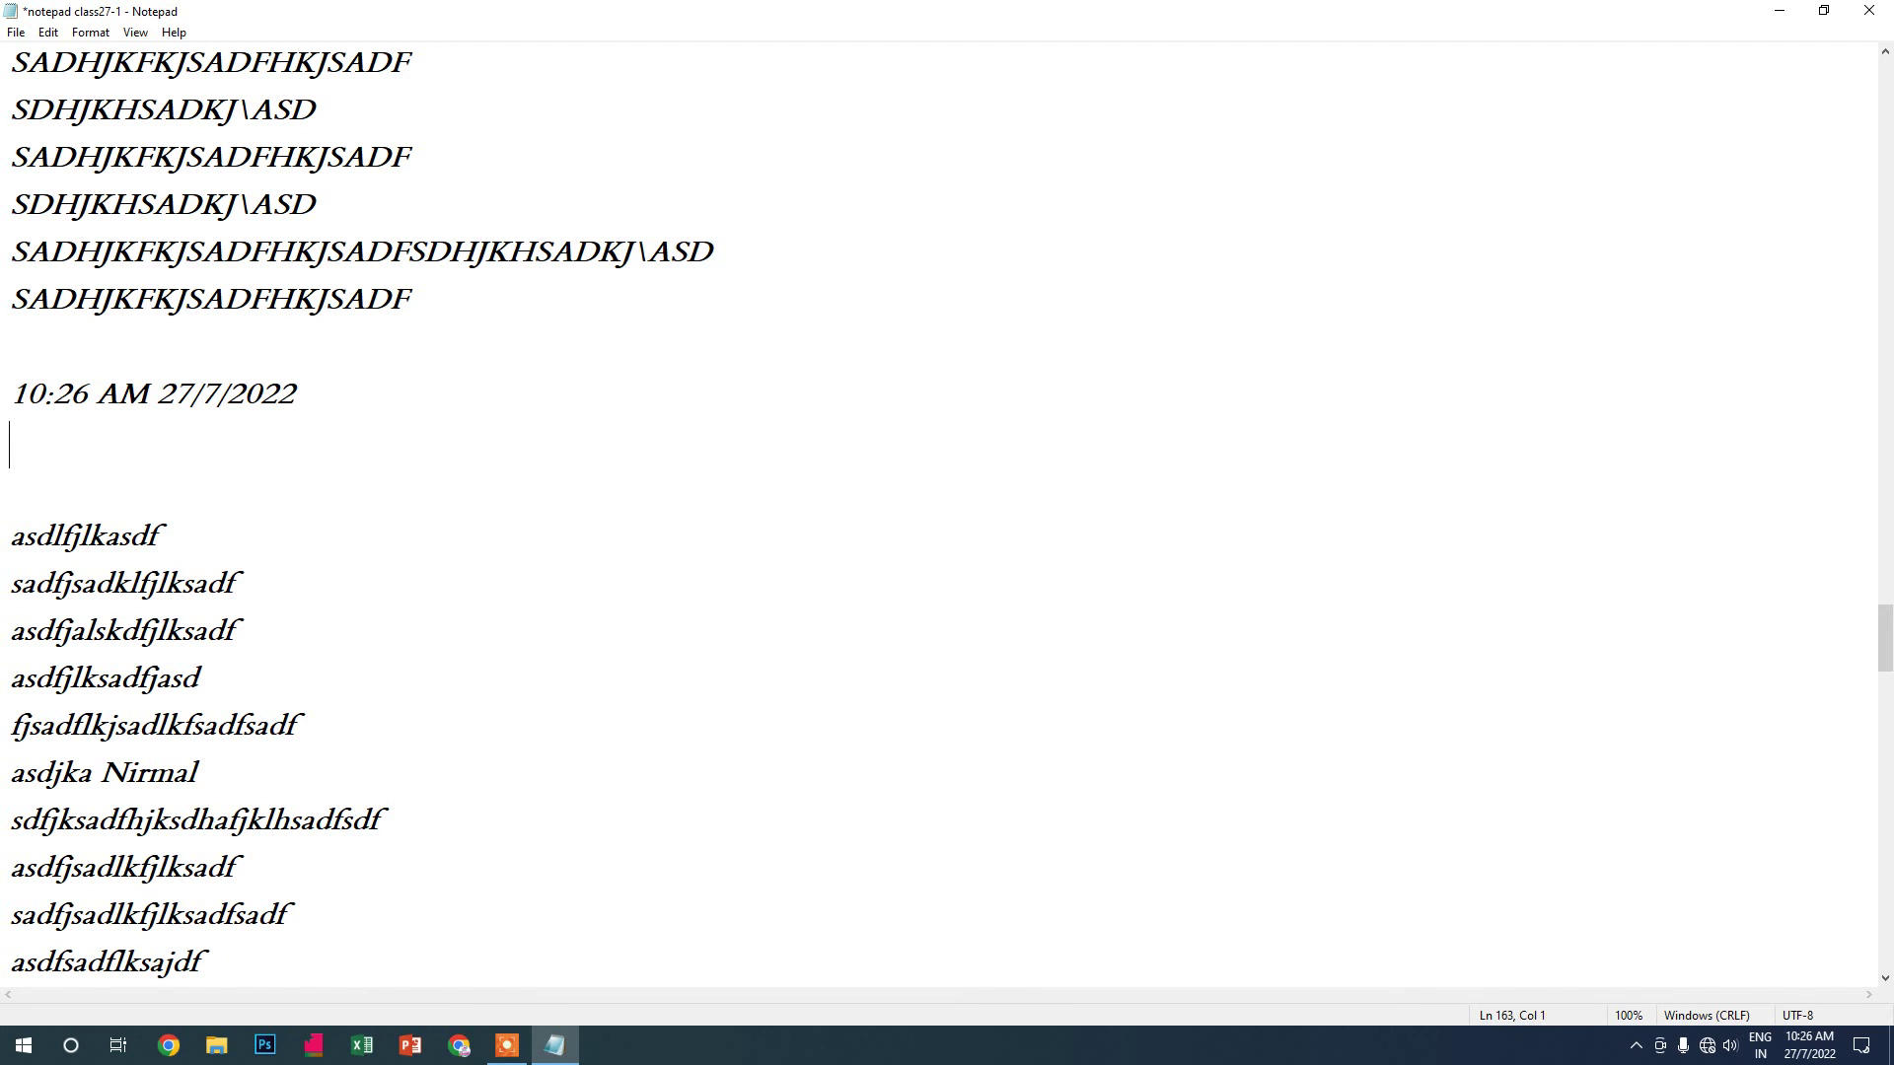
key(F5)
key(Return)
key(F5)
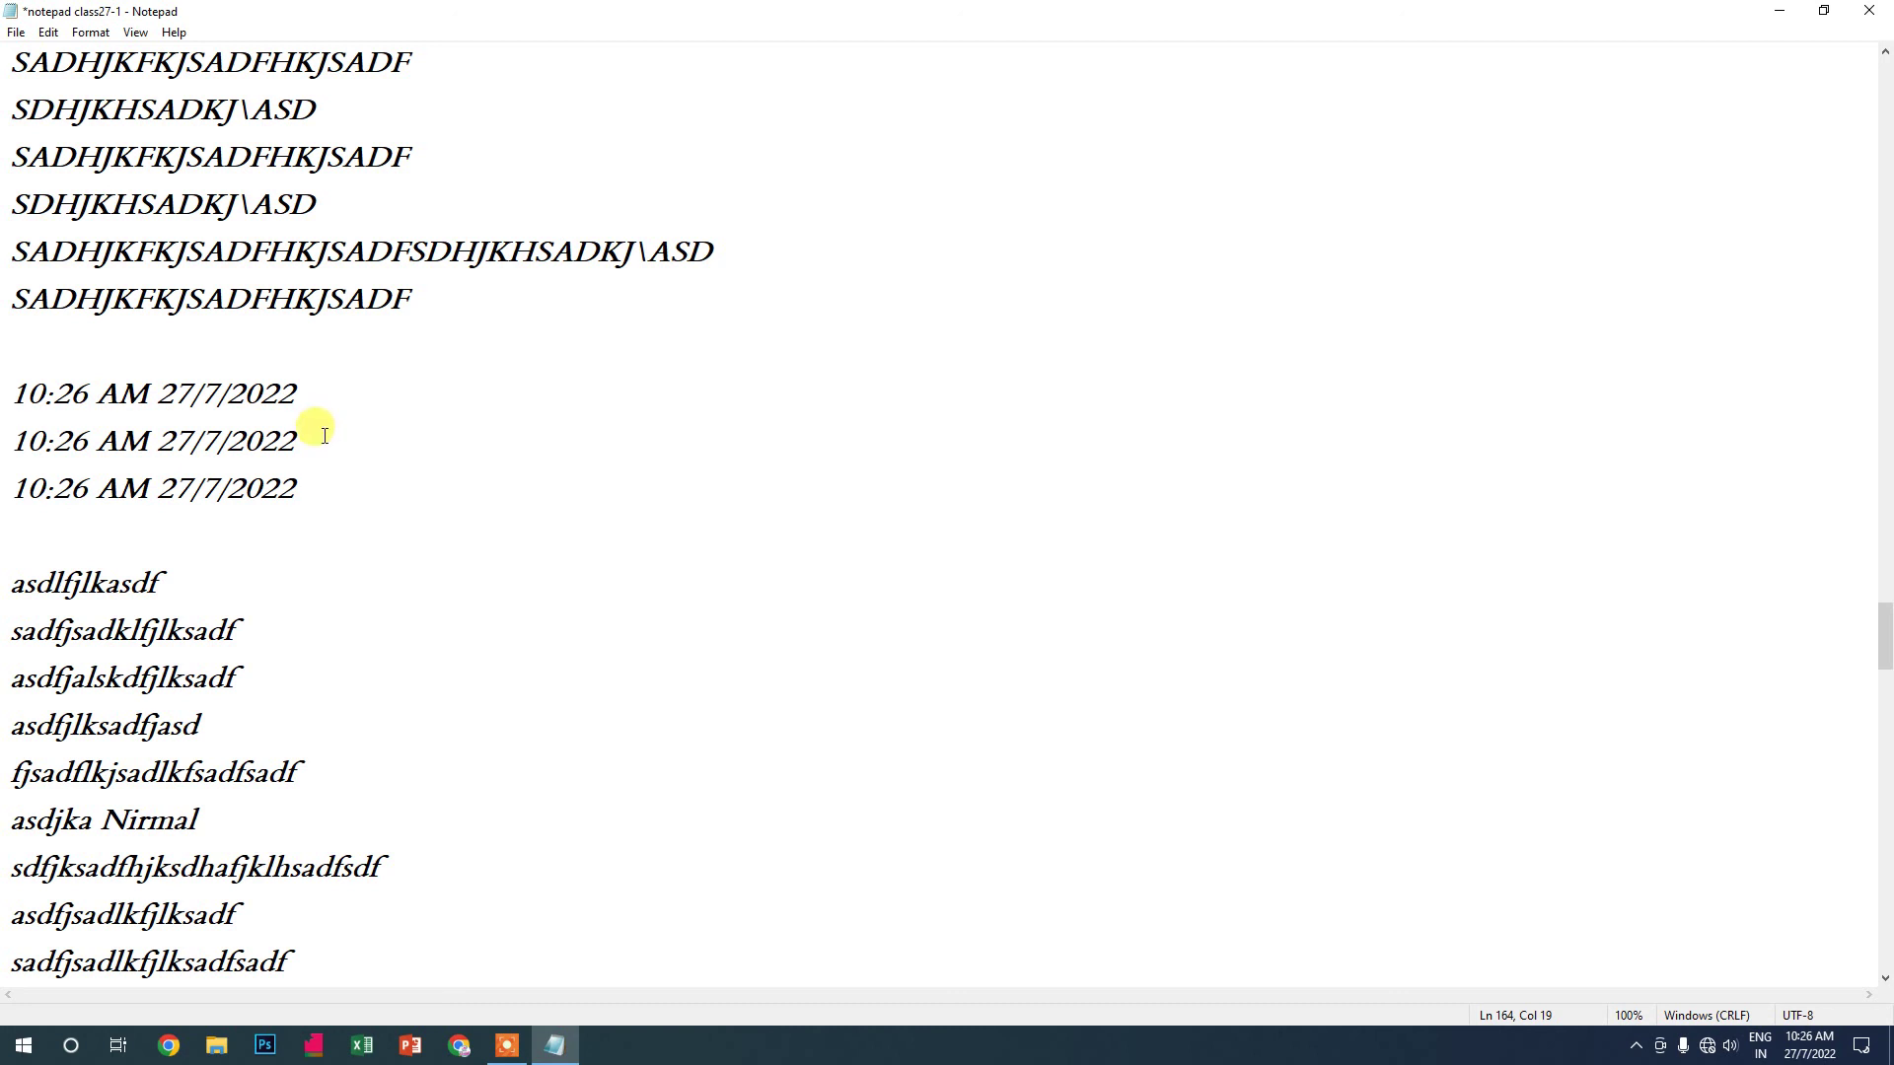
Open the Edit menu
click(15, 32)
click(47, 33)
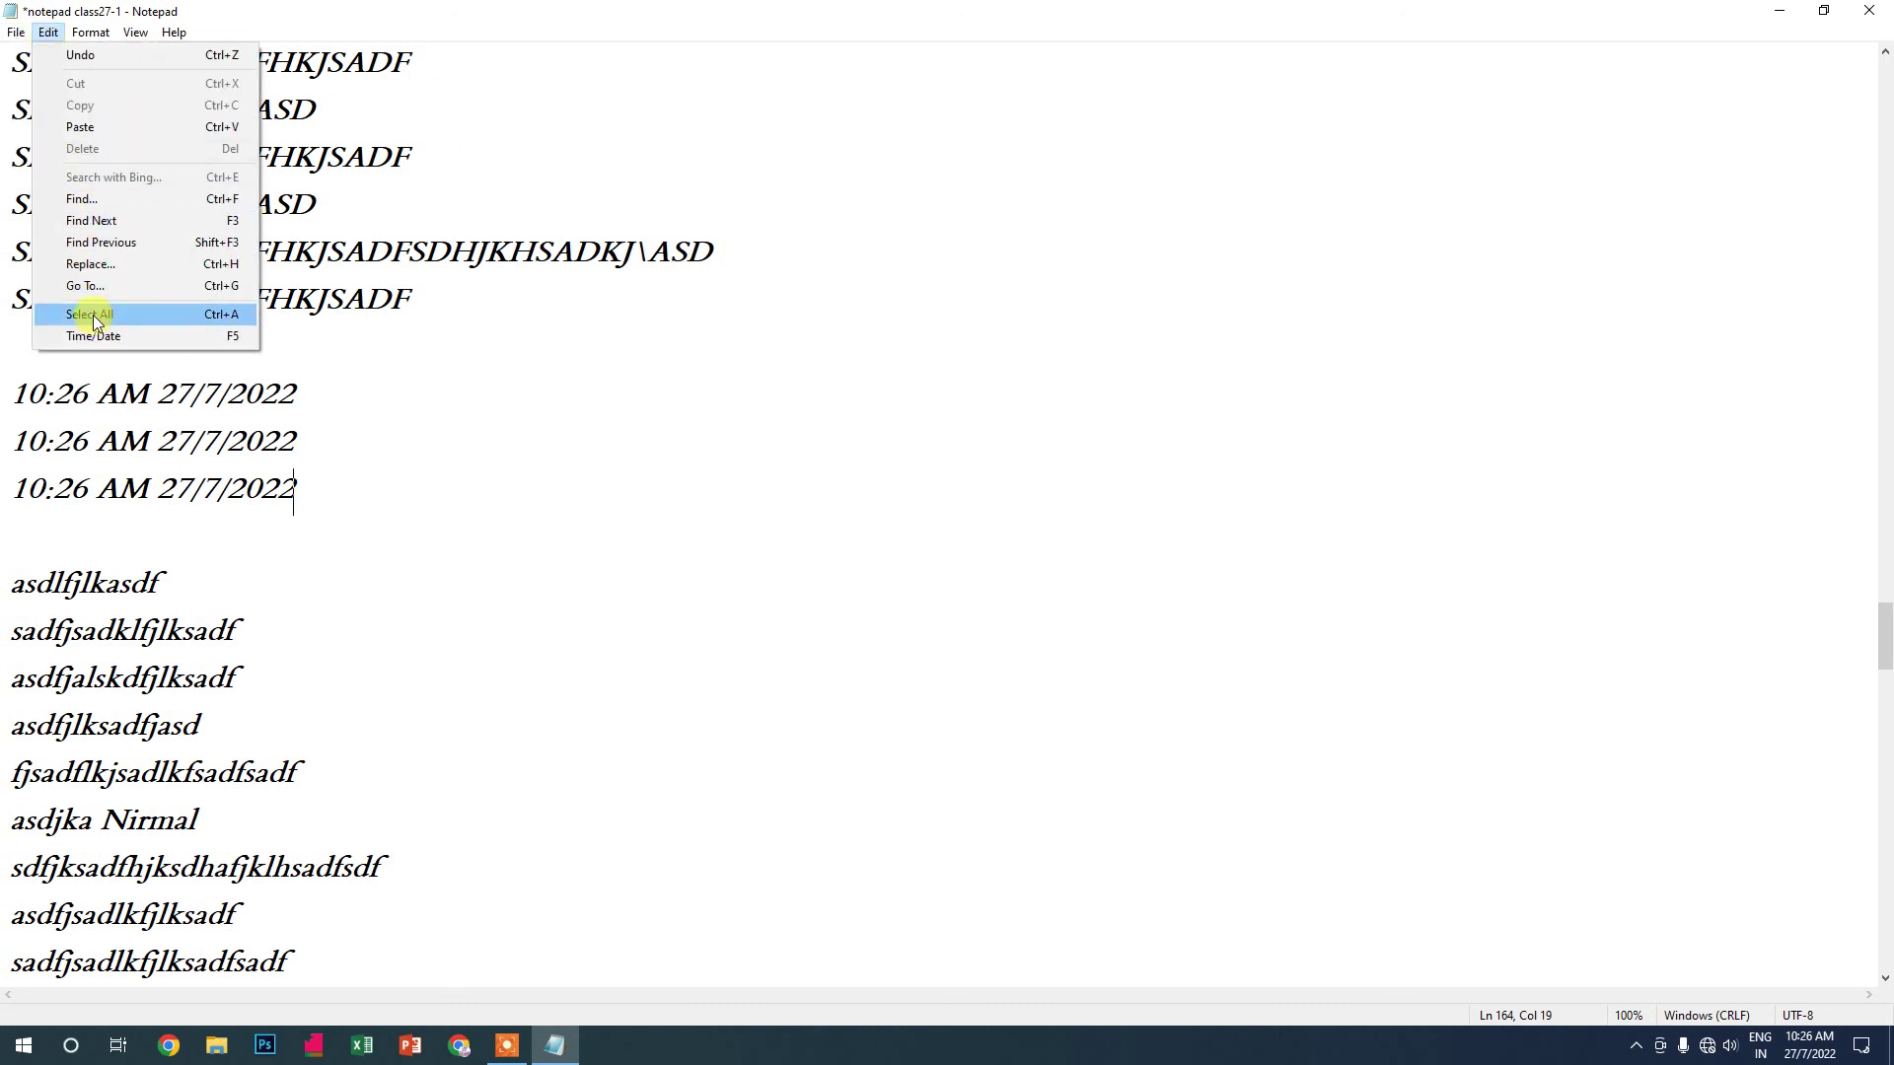